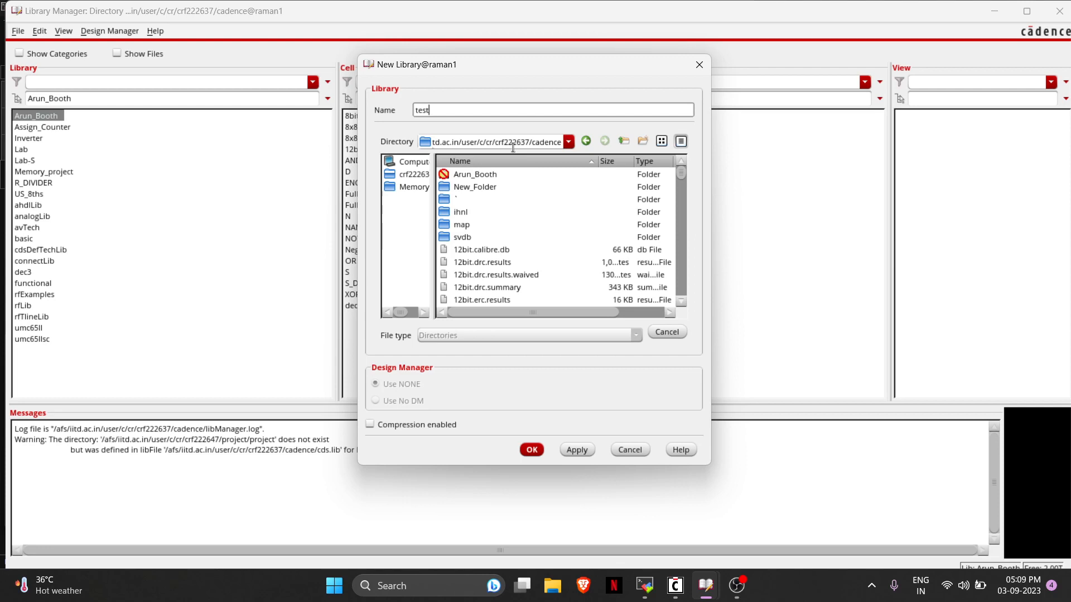
Create a new library named test_tutorial and attach it to the existing technology library umc65ll.
type("tutorial")
key("Return")
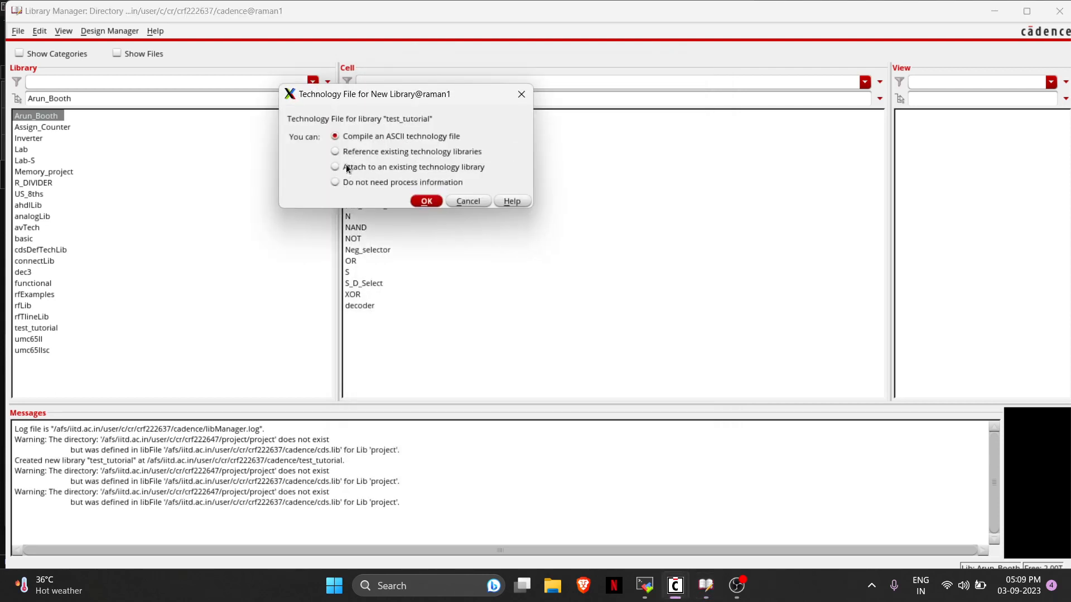
left_click(354, 168)
left_click(418, 201)
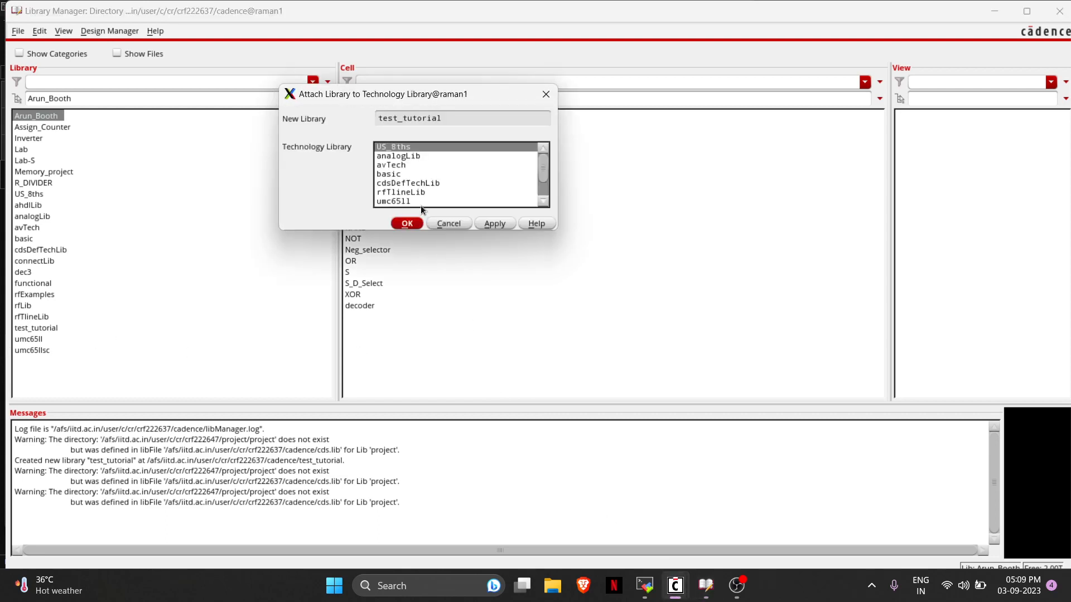
left_click(402, 200)
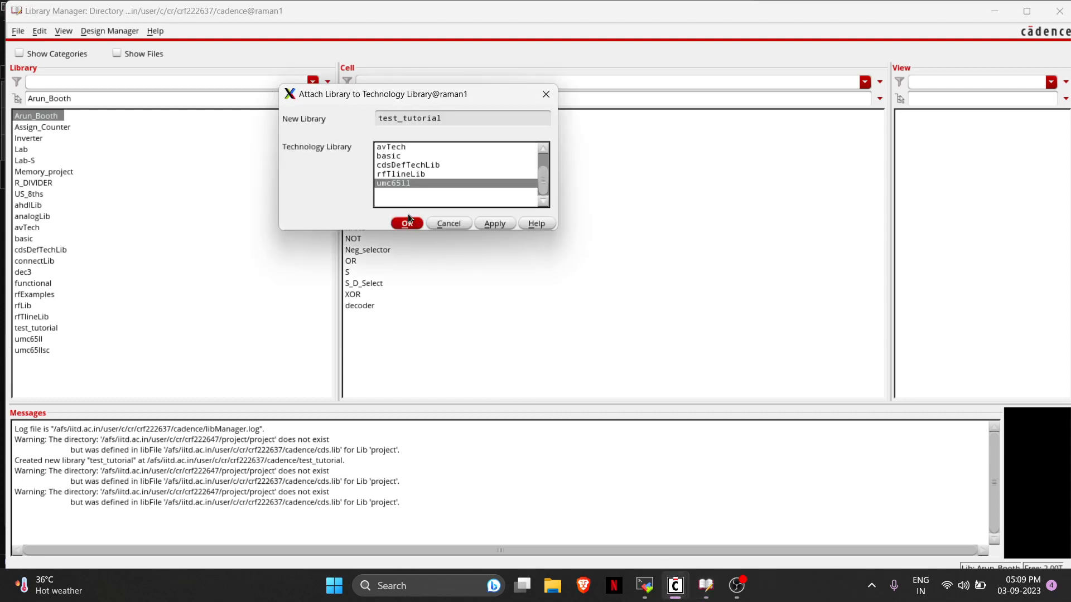
left_click(405, 224)
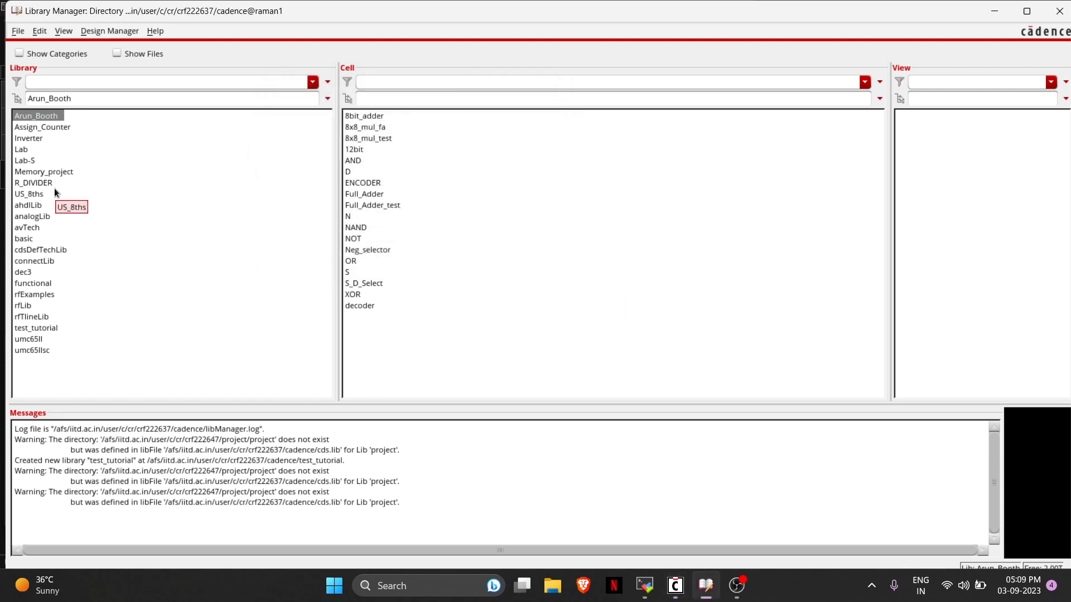
Create a schematic cell view for a cell named OR in the test_tutorial library and maximize its editor window.
left_click(33, 328)
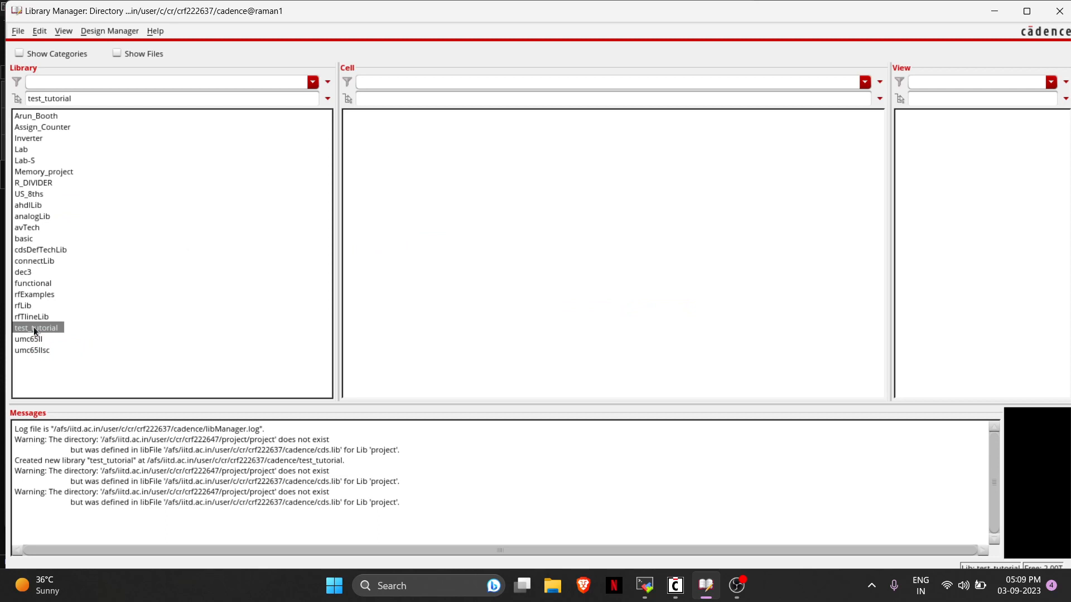
left_click(18, 30)
mouse_move(78, 46)
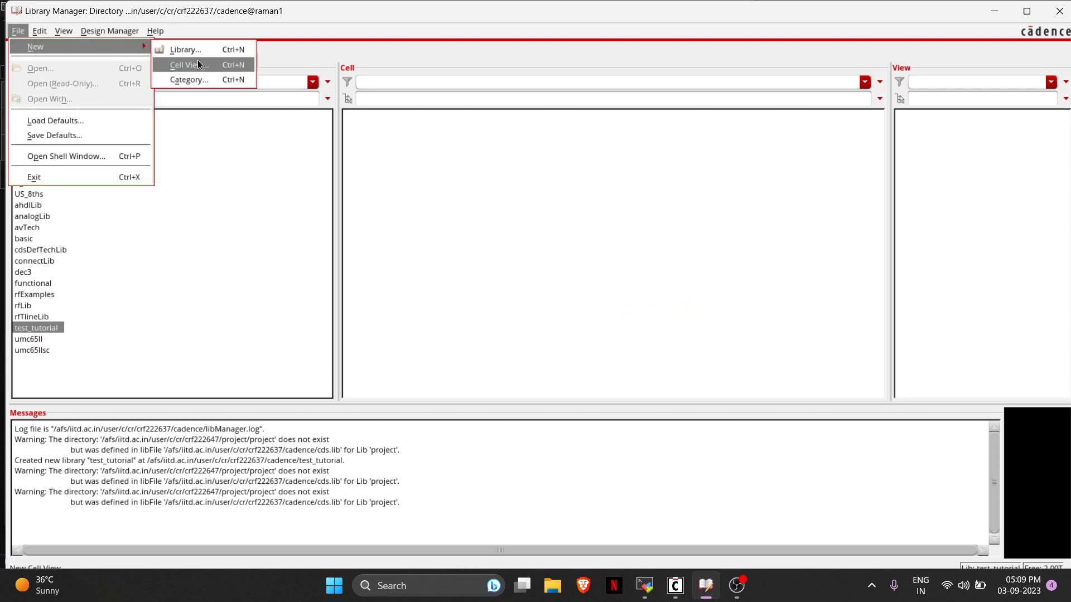
left_click(198, 60)
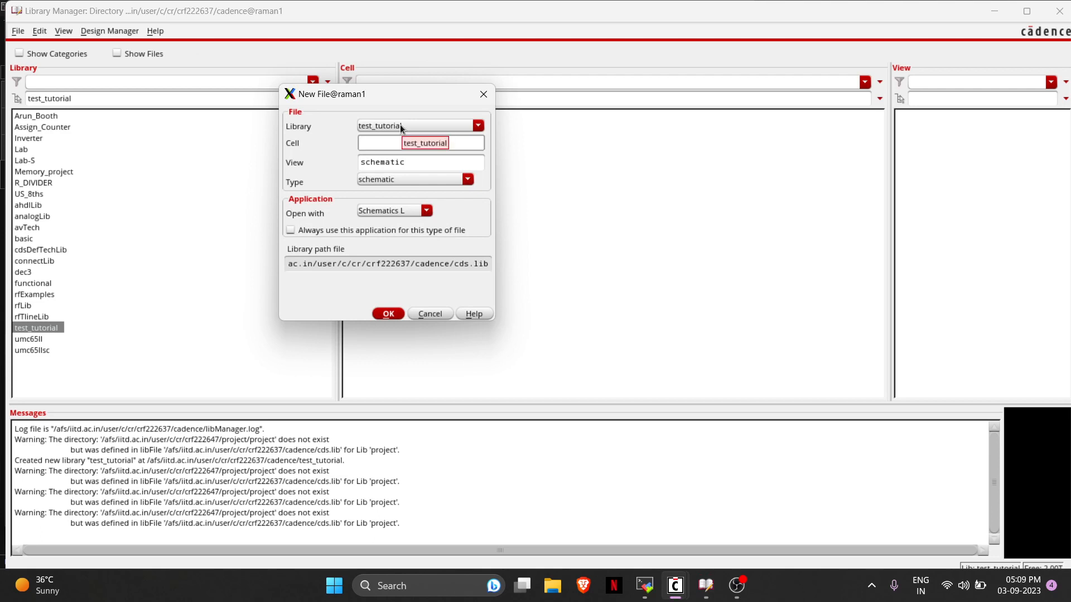
type("0")
key("Return")
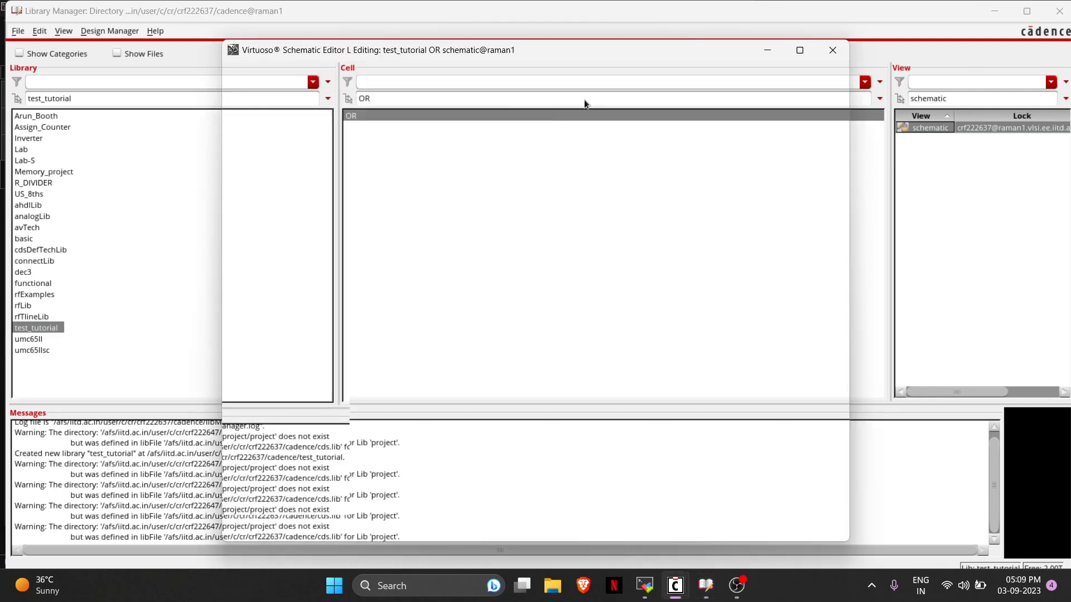
left_click(798, 50)
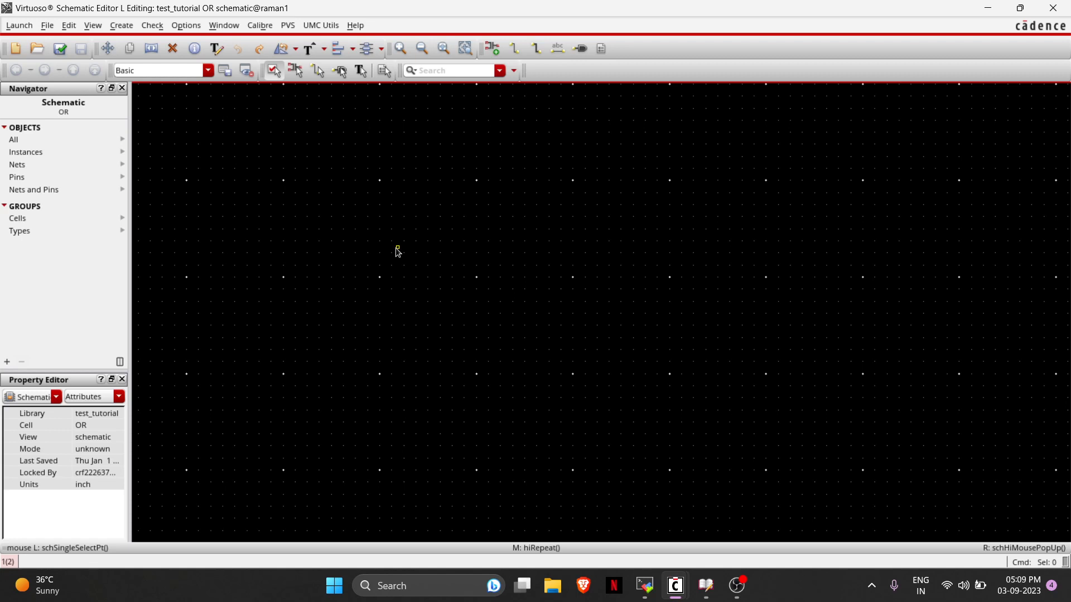
Place an N_12_LLLVT symbol instance from the umc65ll library in the lower middle of the schematic.
key("i")
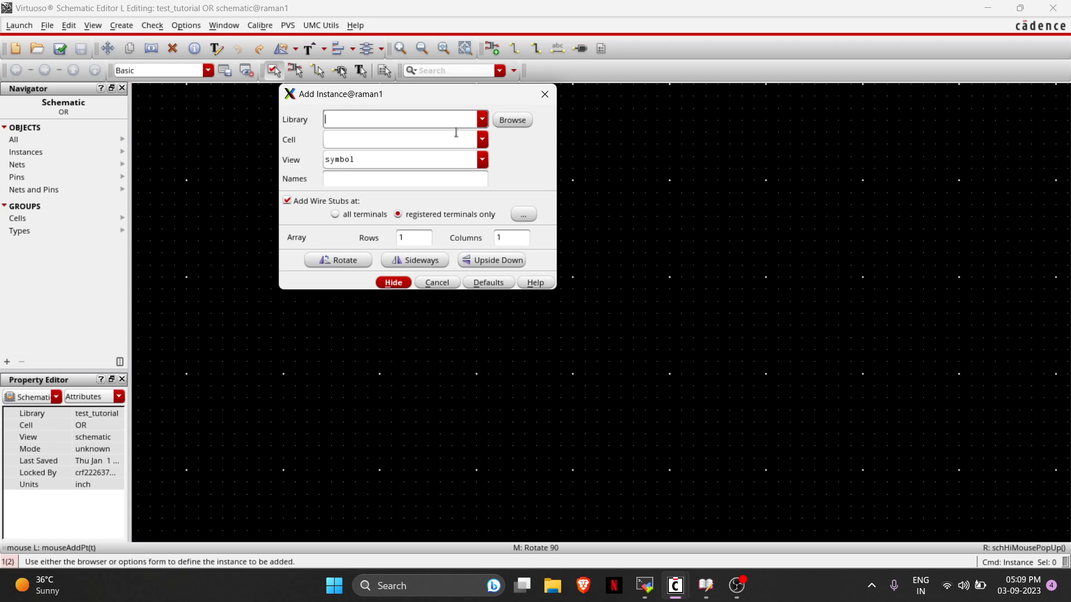
left_click(483, 121)
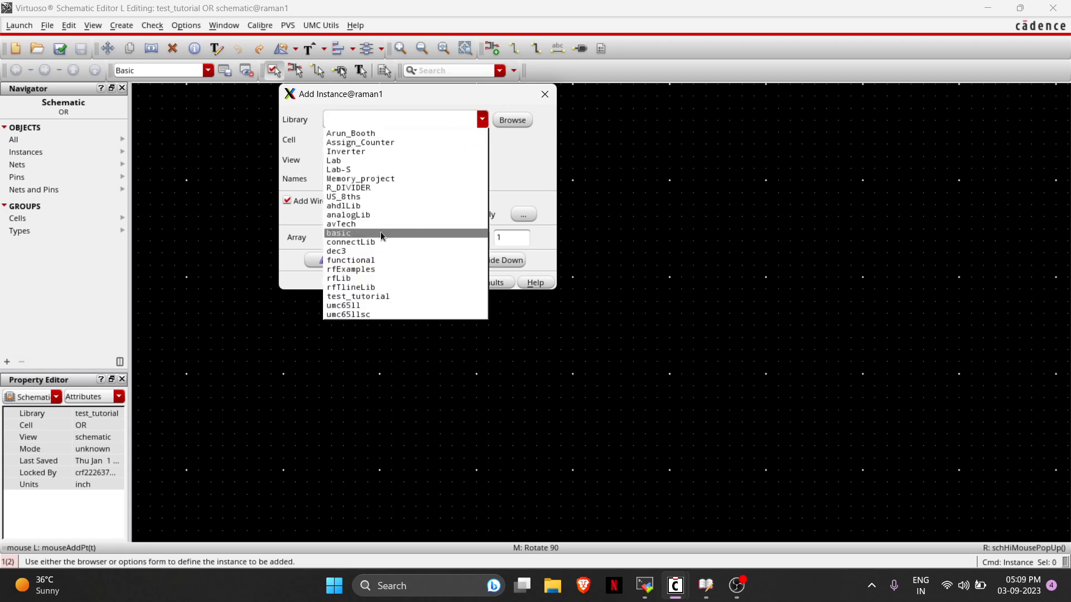
left_click(365, 305)
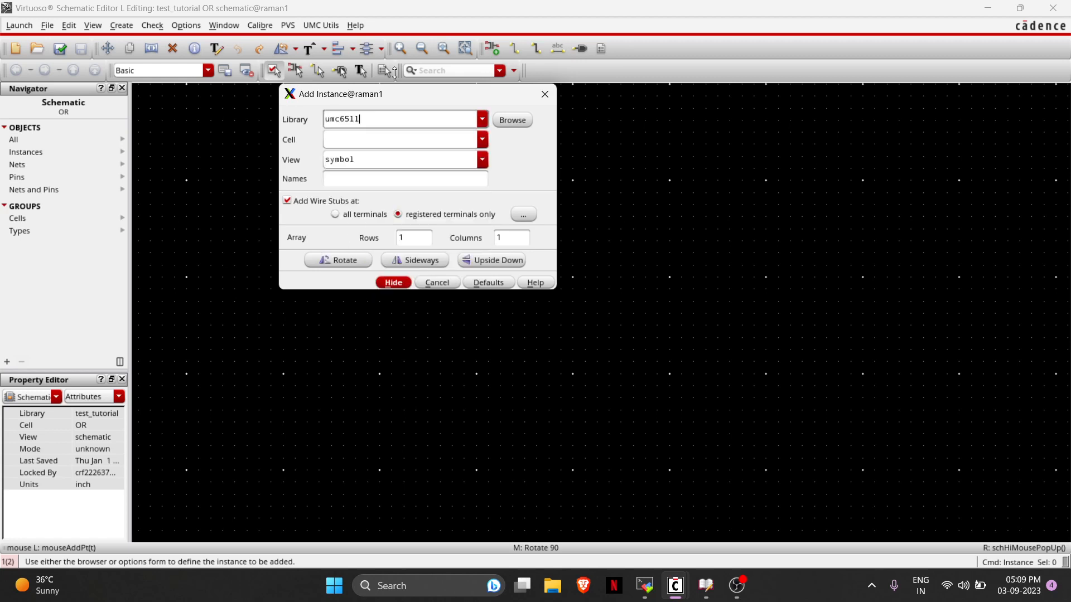
left_click(358, 136)
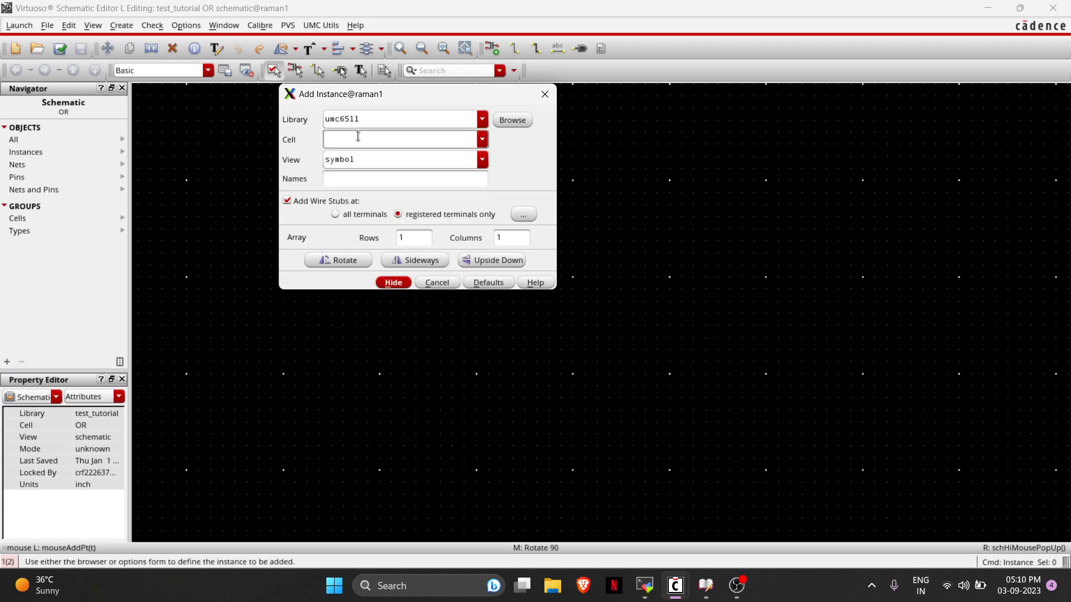
type("N")
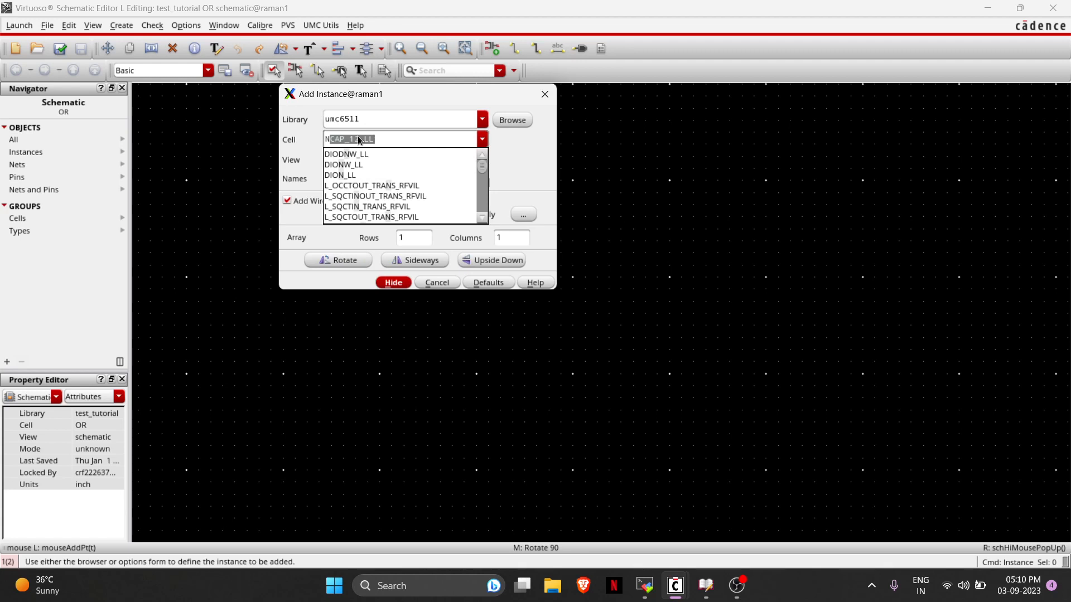
type("_12")
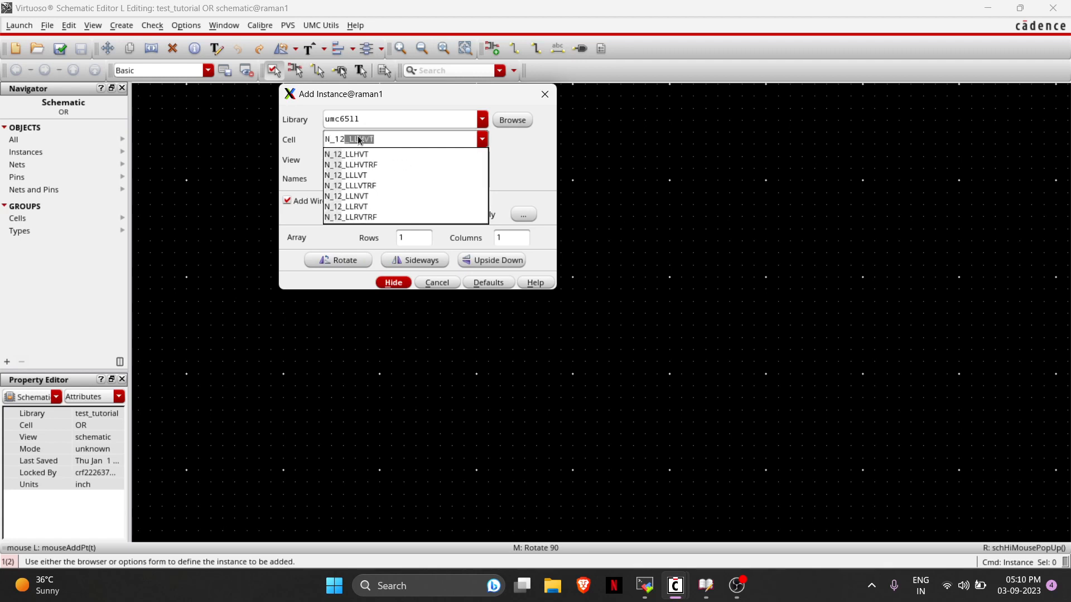
left_click(366, 142)
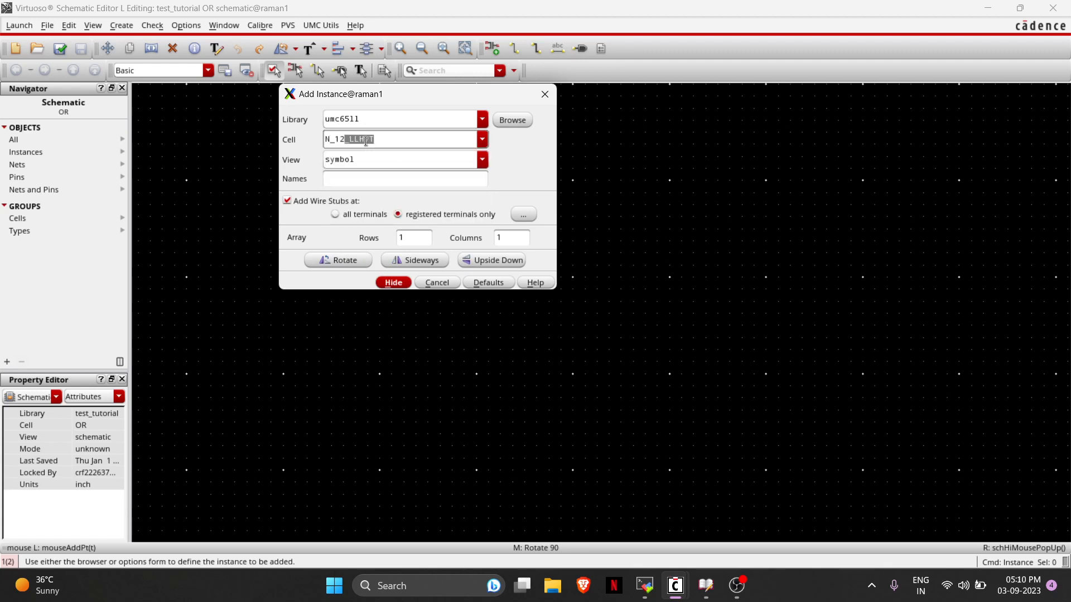
left_click(366, 141)
key("BackSpace")
type("L")
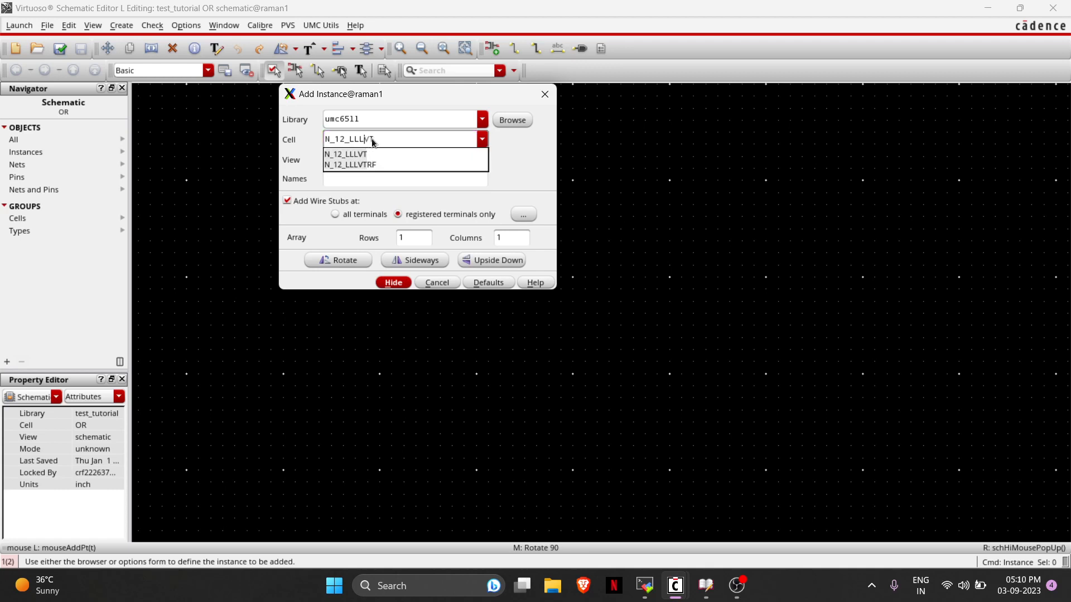
left_click(397, 141)
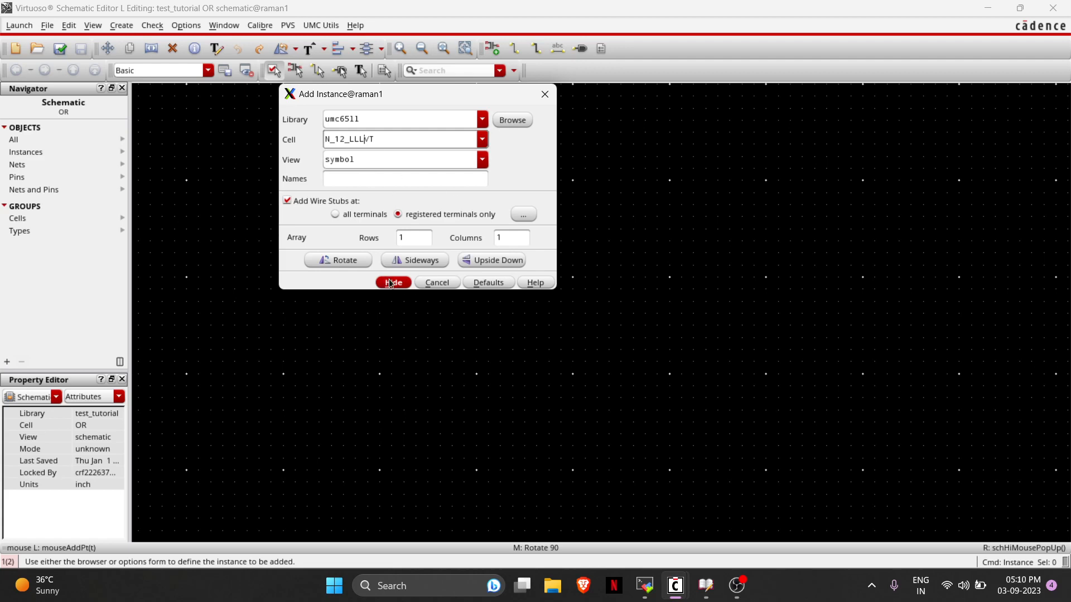
key("Return")
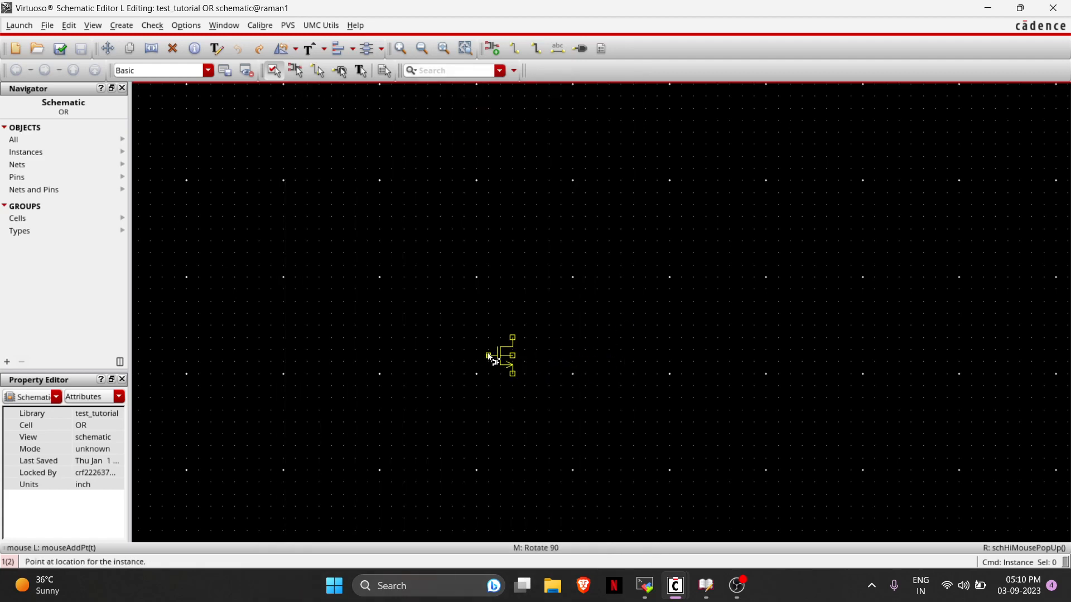
left_click(488, 357)
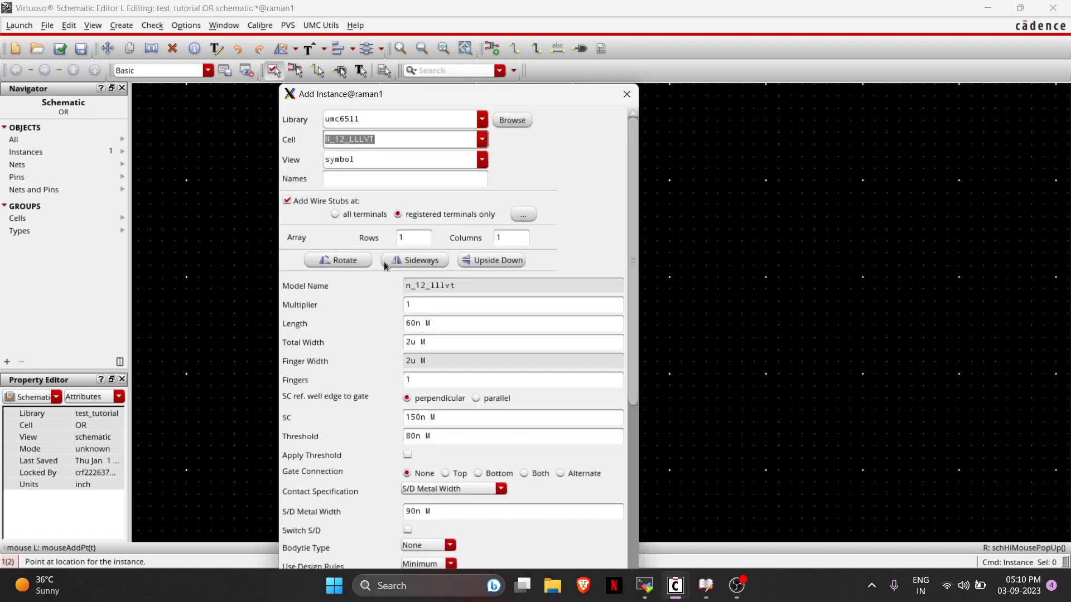
Place a P_12_LLLVT symbol instance from the umc65ll library directly above the N_12_LLLVT transistor.
left_click(331, 139)
key("BackSpace")
type("P")
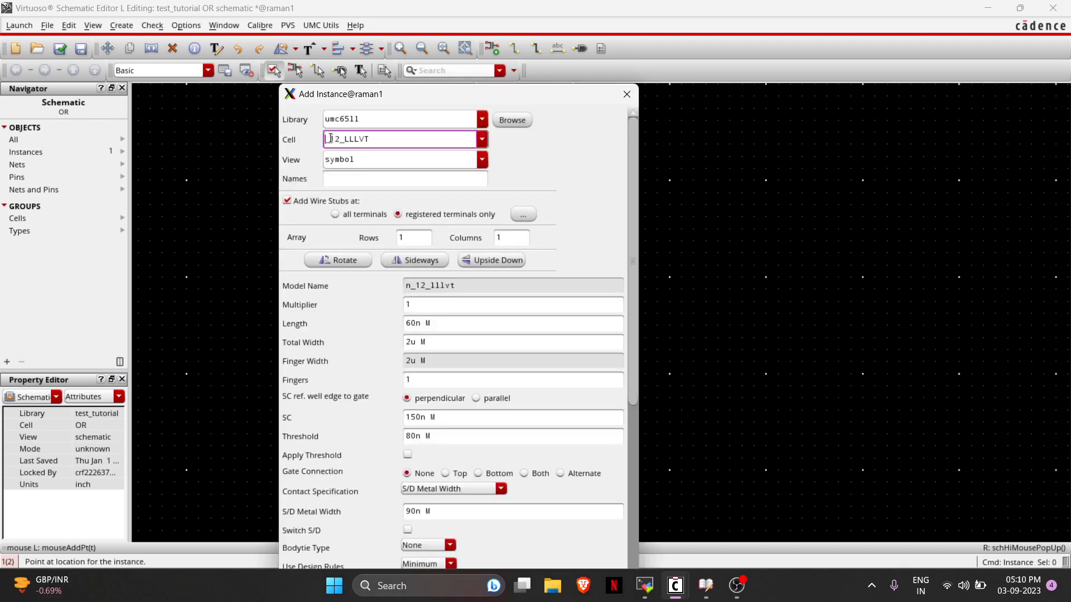
key("Return")
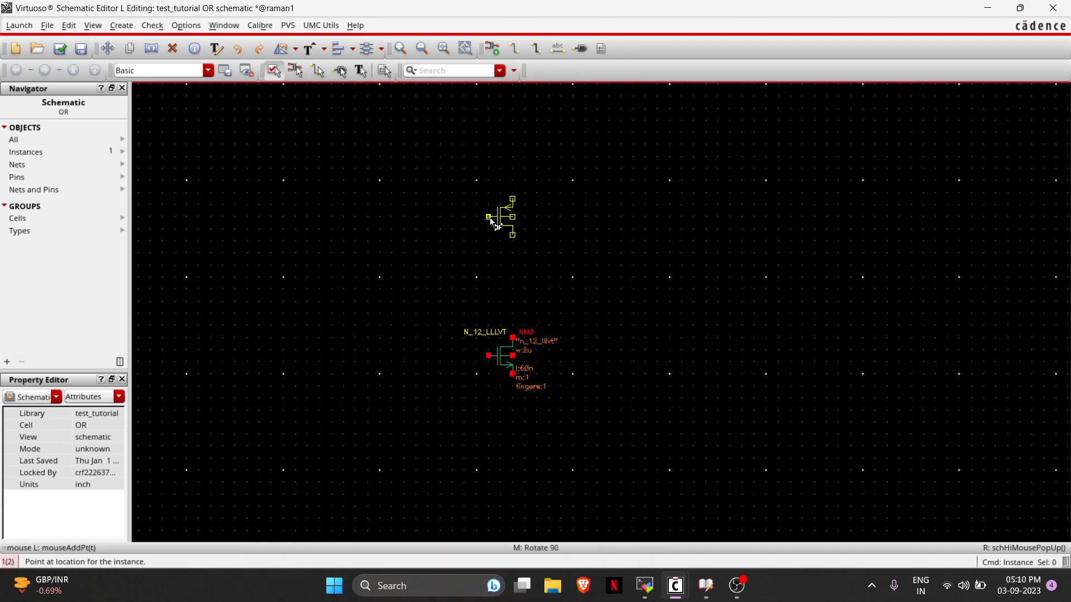
left_click(490, 217)
key("Escape")
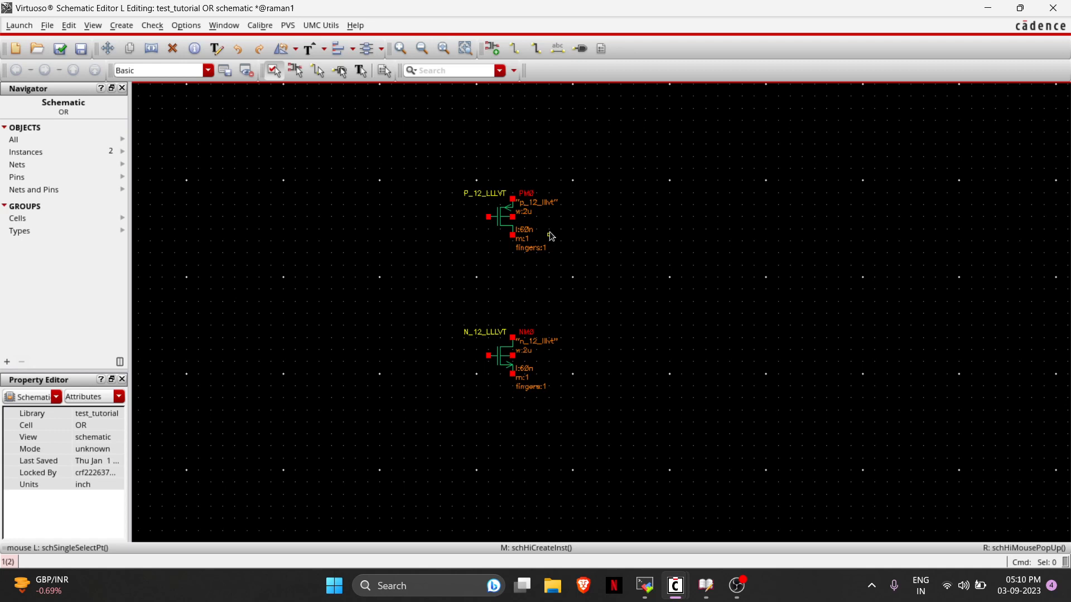
Try a copy of the P_12_LLLVT transistor to the right of the original, and undo it.
scroll(550, 232, "up", 2)
scroll(550, 232, "down", 2)
scroll(550, 232, "up", 2)
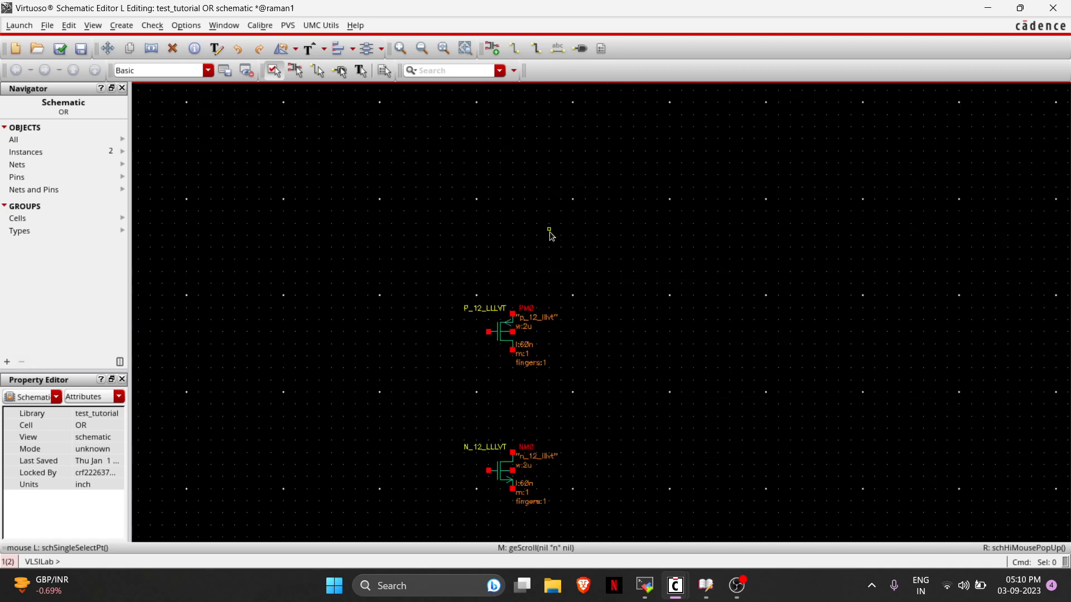
key("c")
left_click(504, 334)
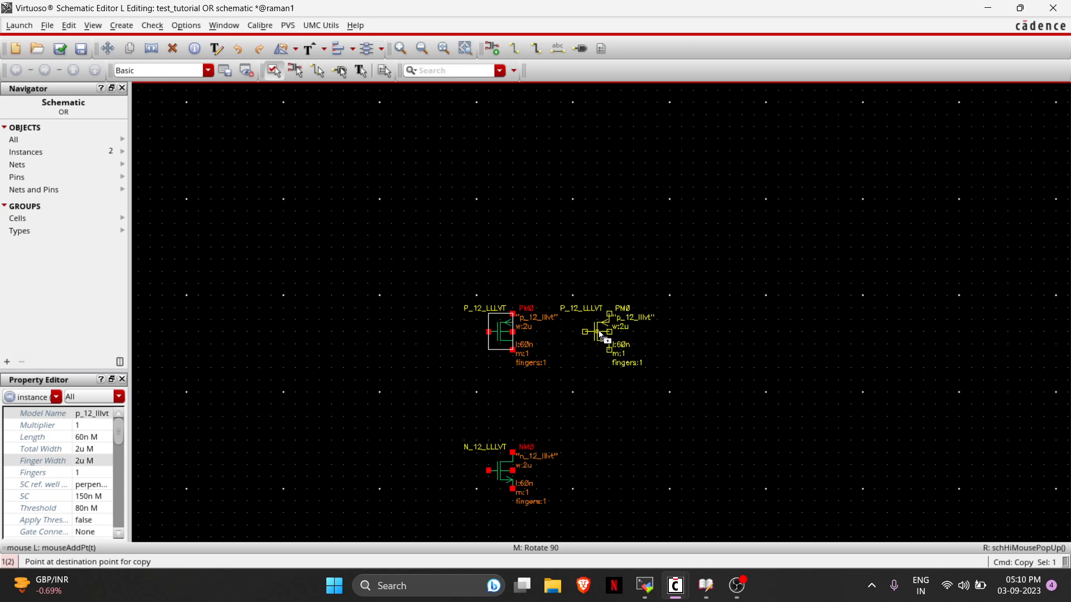
left_click(599, 334)
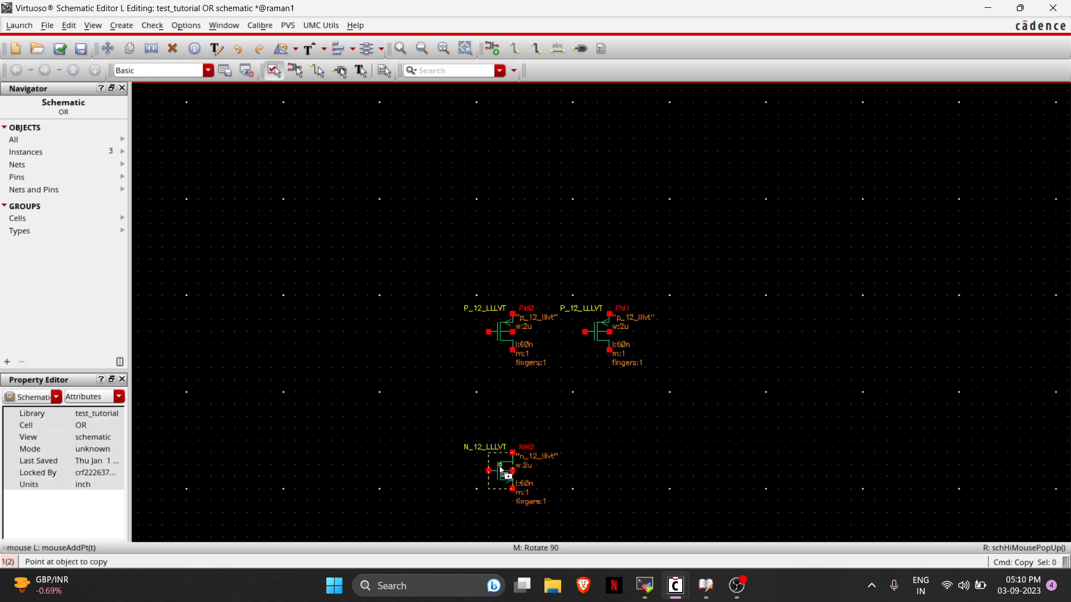
key("Escape")
key("u")
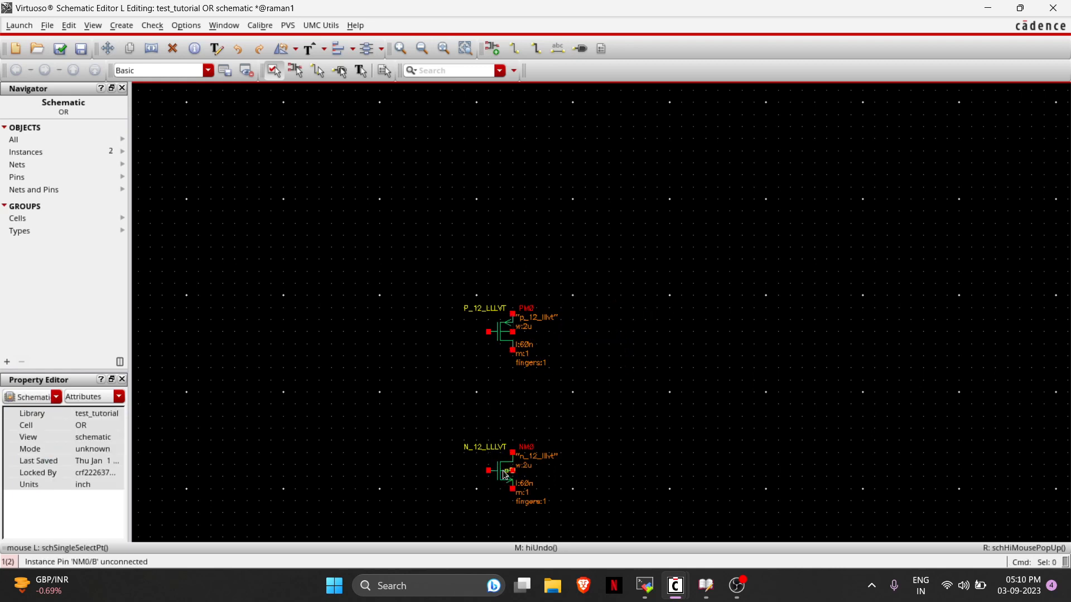
Try to set the total width of the P_12_LLLVT transistor to 400nm in its object properties.
left_click(505, 346)
left_click(500, 340)
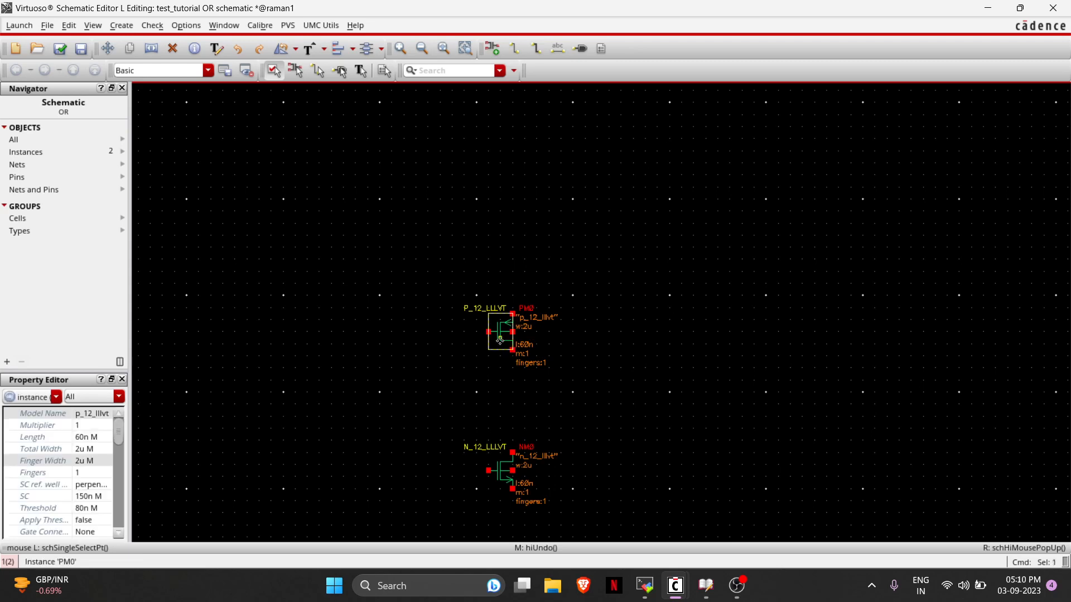
key("q")
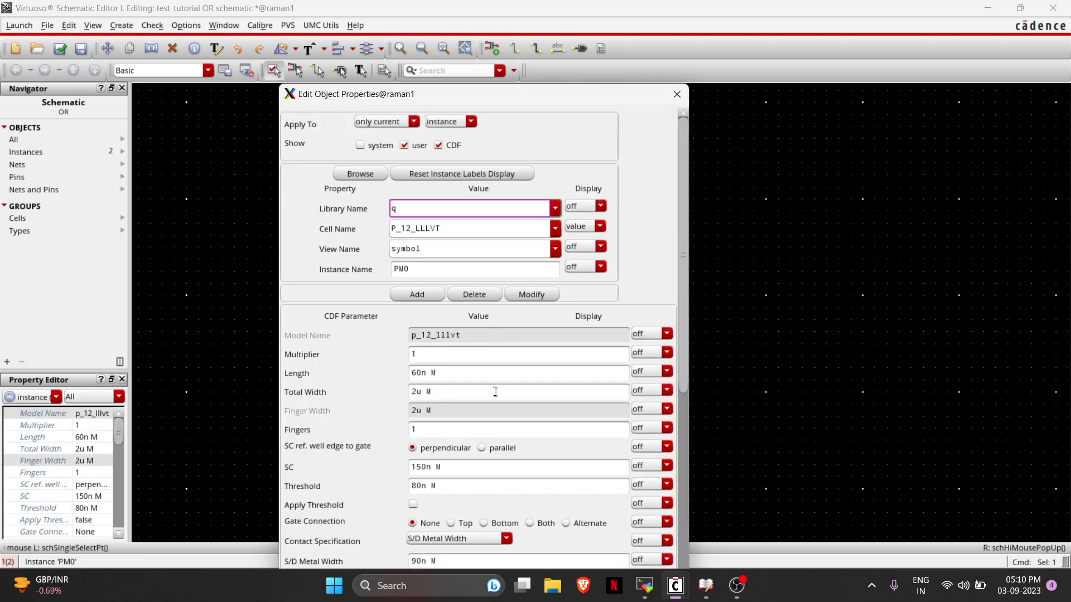
key("Escape")
key("q")
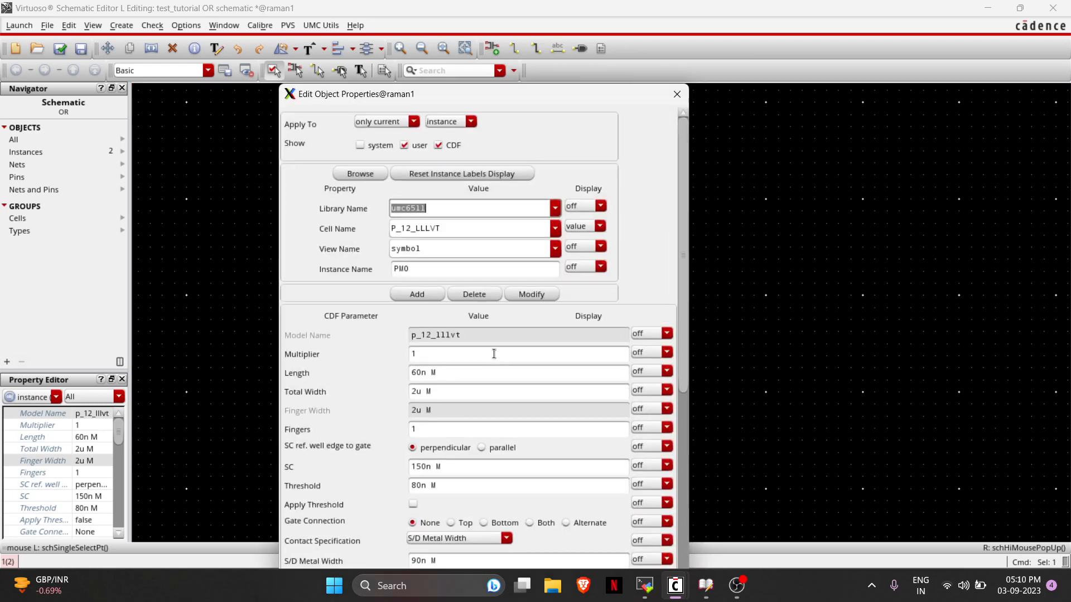
left_click(415, 391)
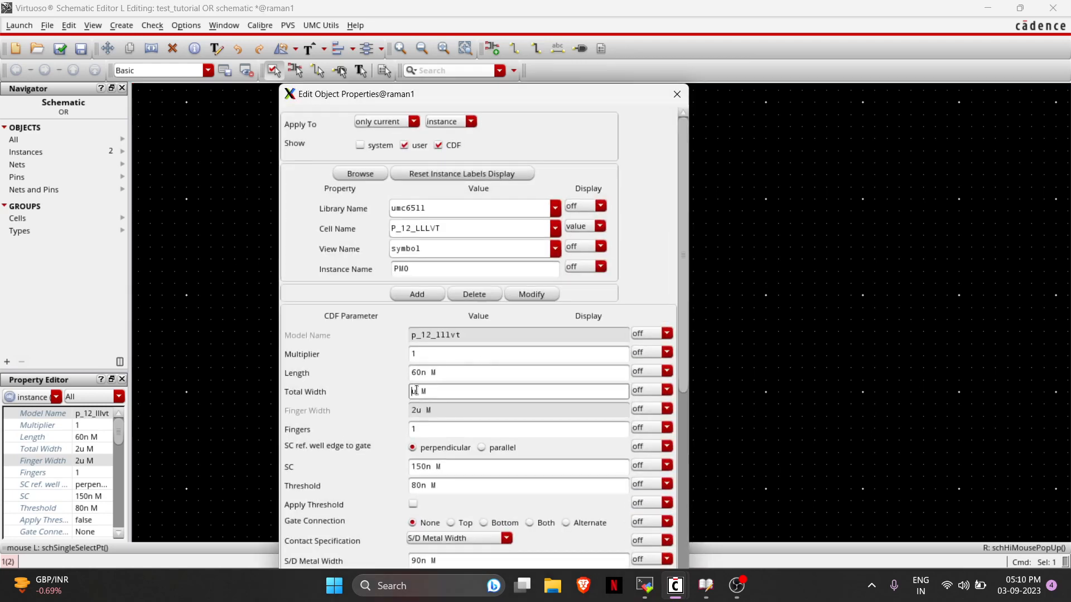
key("Delete")
type("400nm")
key("Return")
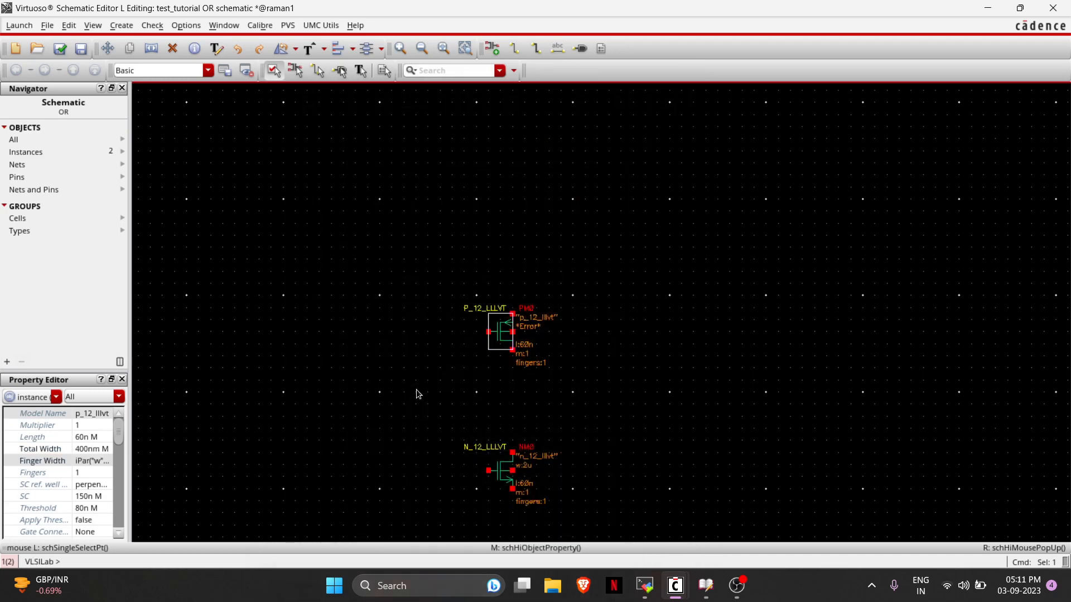
Set the total width of the P_12_LLLVT transistor to 400n in its object properties.
middle_click(525, 352)
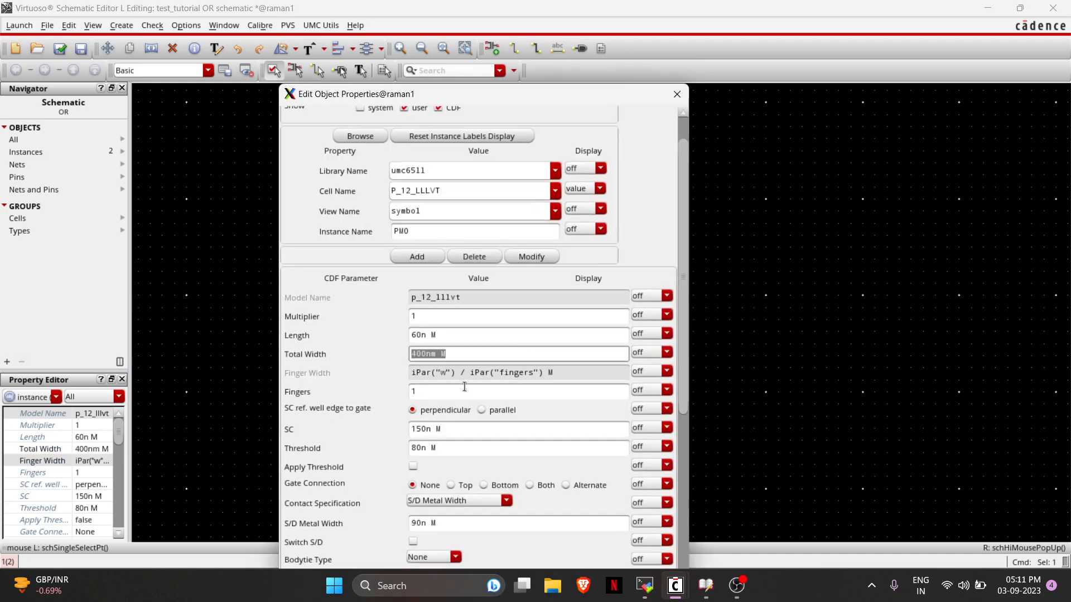
type("400n")
key("Return")
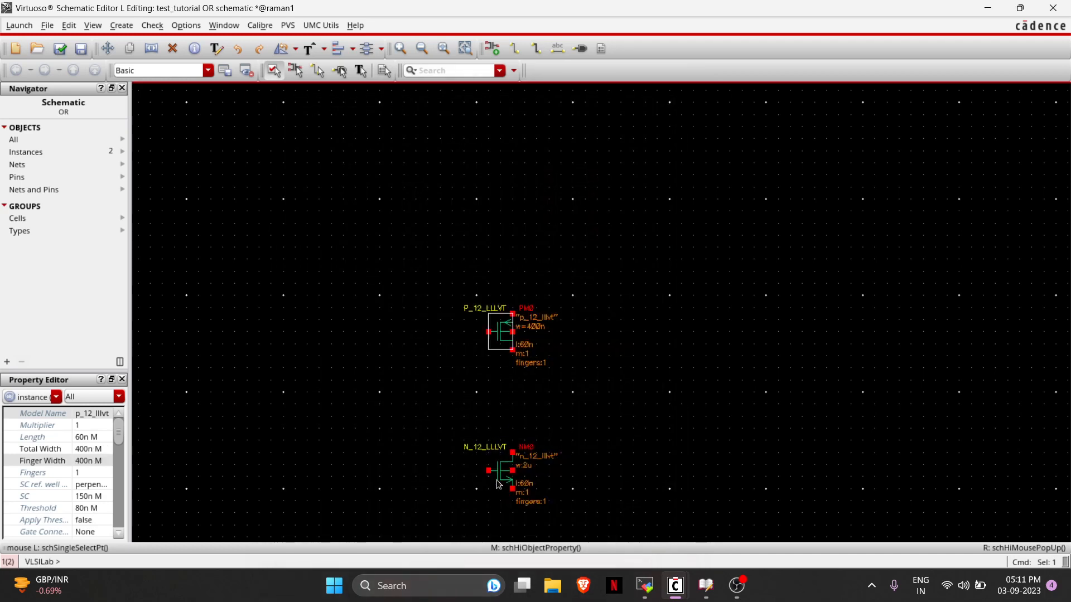
Set the total width of the N_12_LLLVT transistor to 200n in its object properties.
left_click(503, 478)
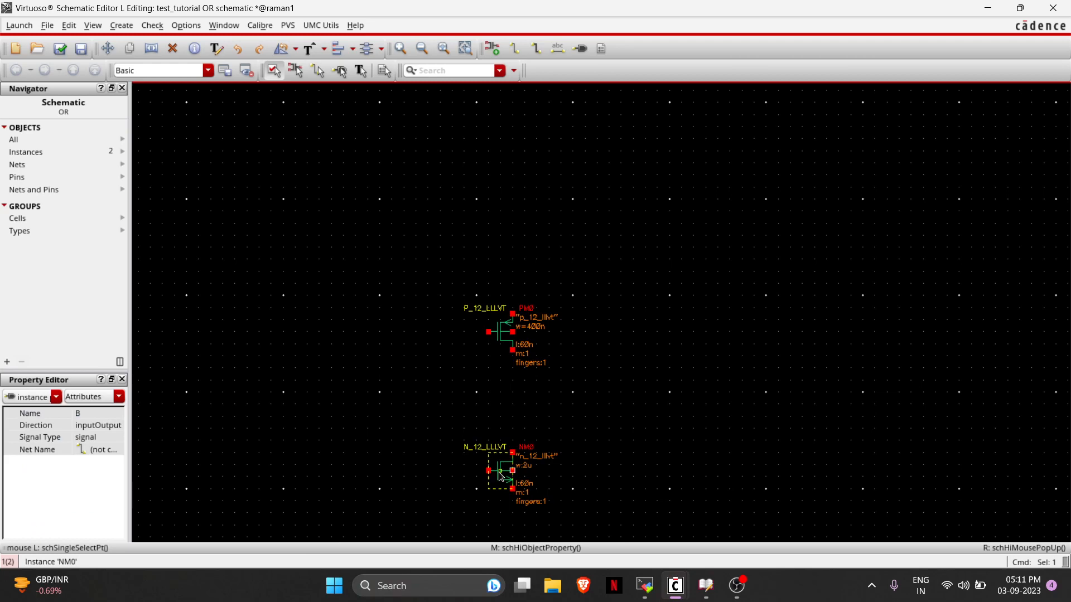
middle_click(499, 473)
type("200n")
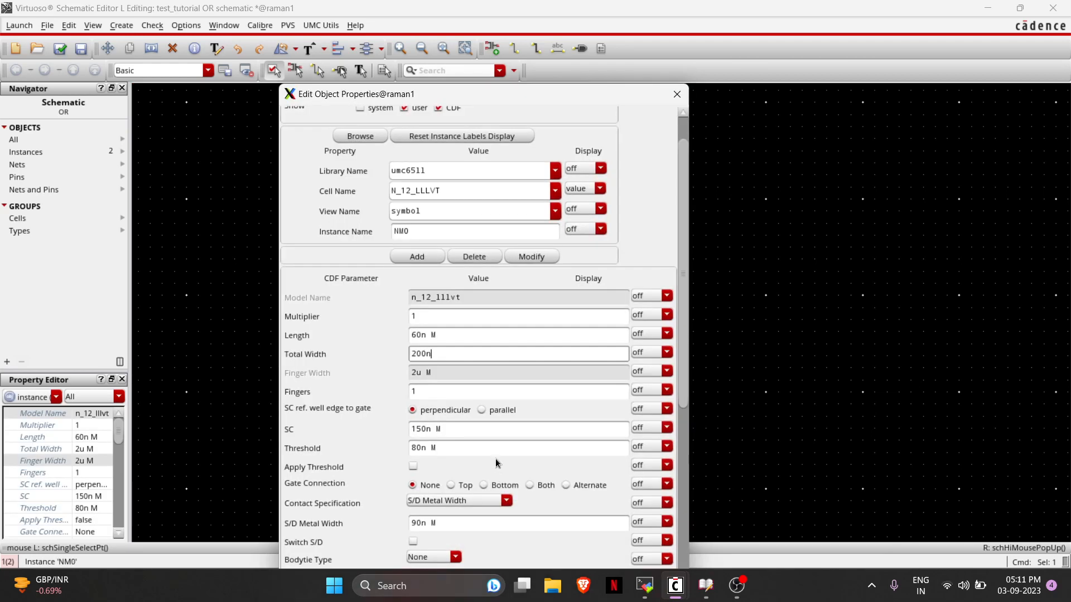
key("Return")
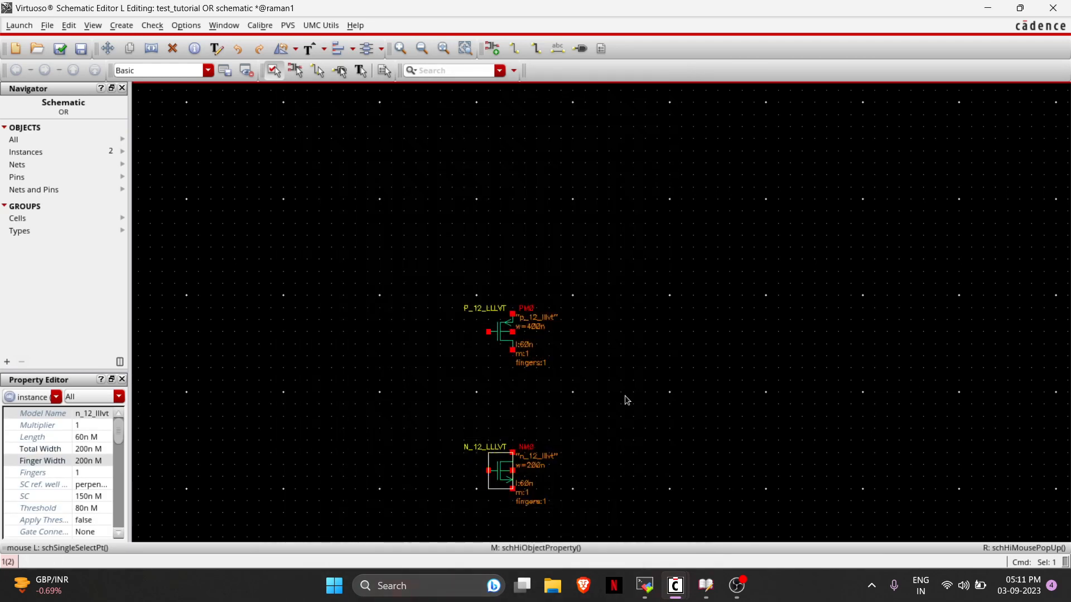
left_click(664, 374)
Copy the P_12_LLLVT transistor and place the copy to the right of the original, at the same height.
key("c")
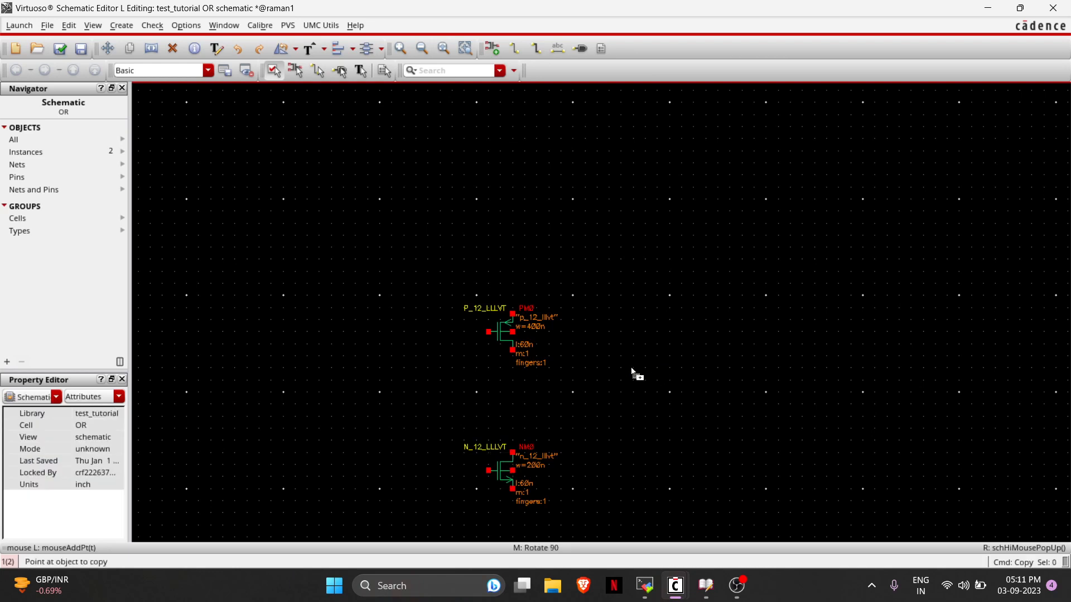
left_click(502, 337)
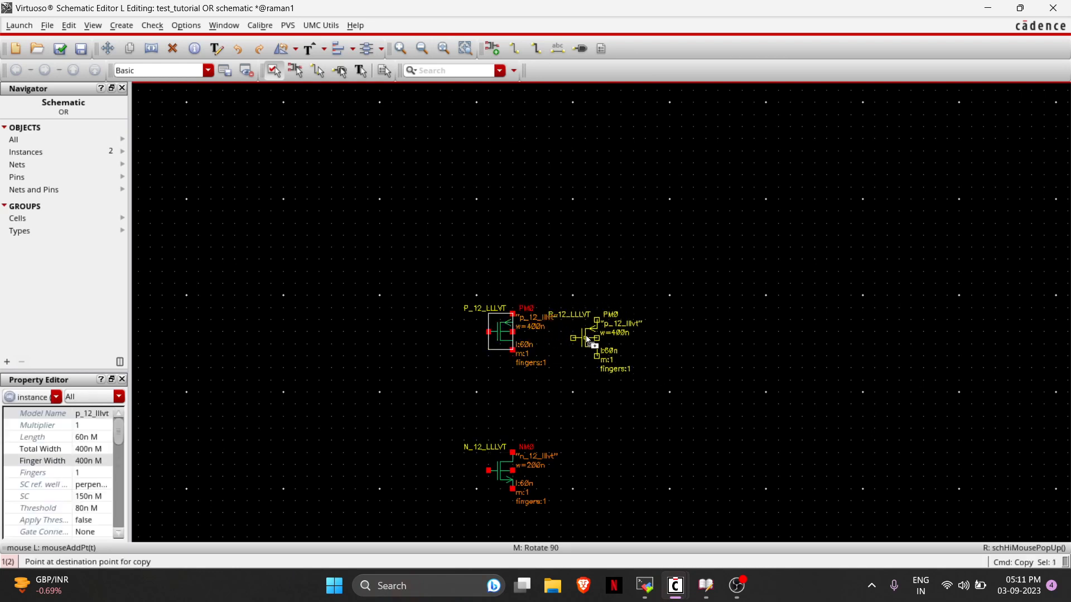
left_click(595, 337)
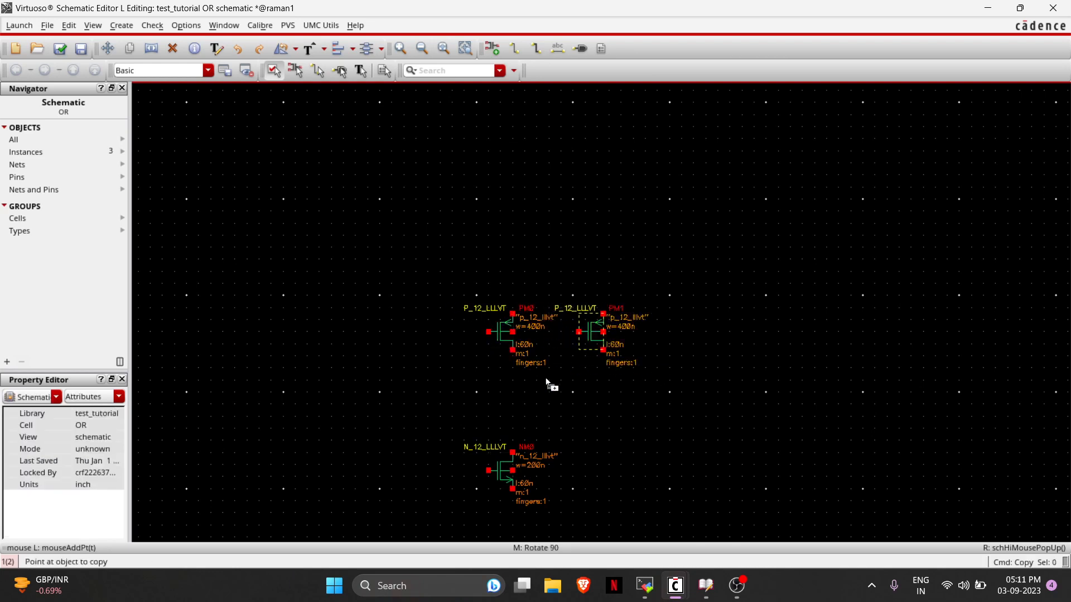
Copy the N_12_LLLVT transistor and place the copy directly below the original.
left_click(502, 468)
scroll(503, 467, "down", 3)
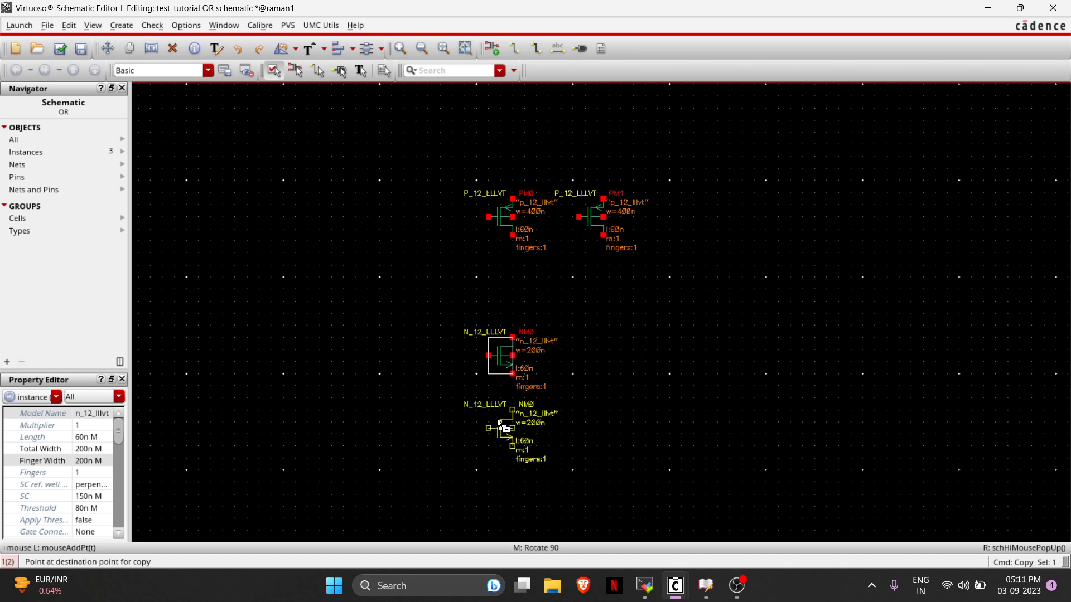
left_click(500, 417)
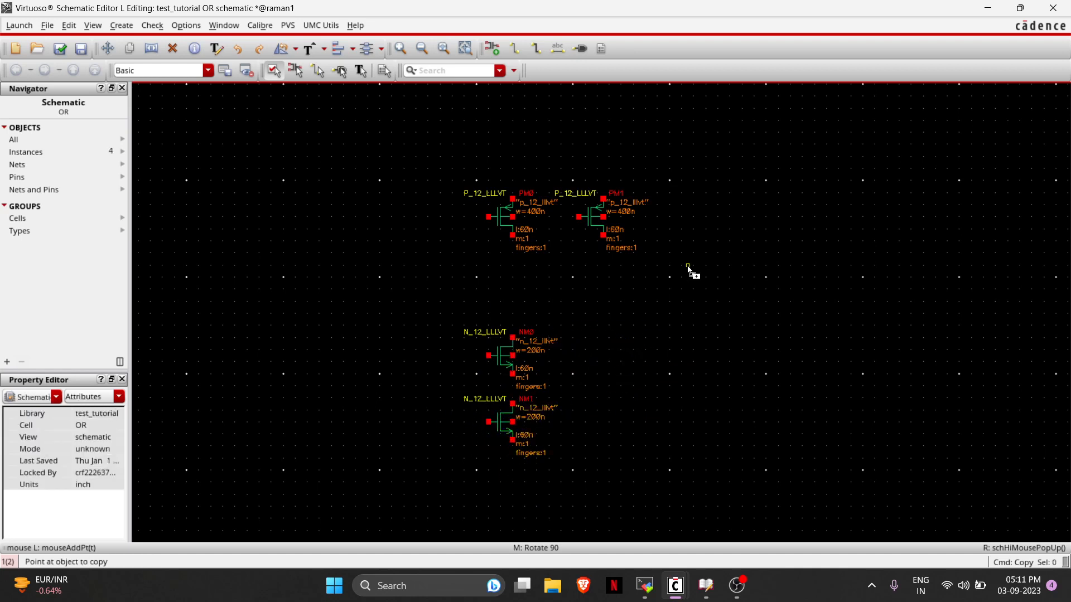
scroll(688, 268, "up", 2)
key("Escape")
scroll(688, 268, "up", 3)
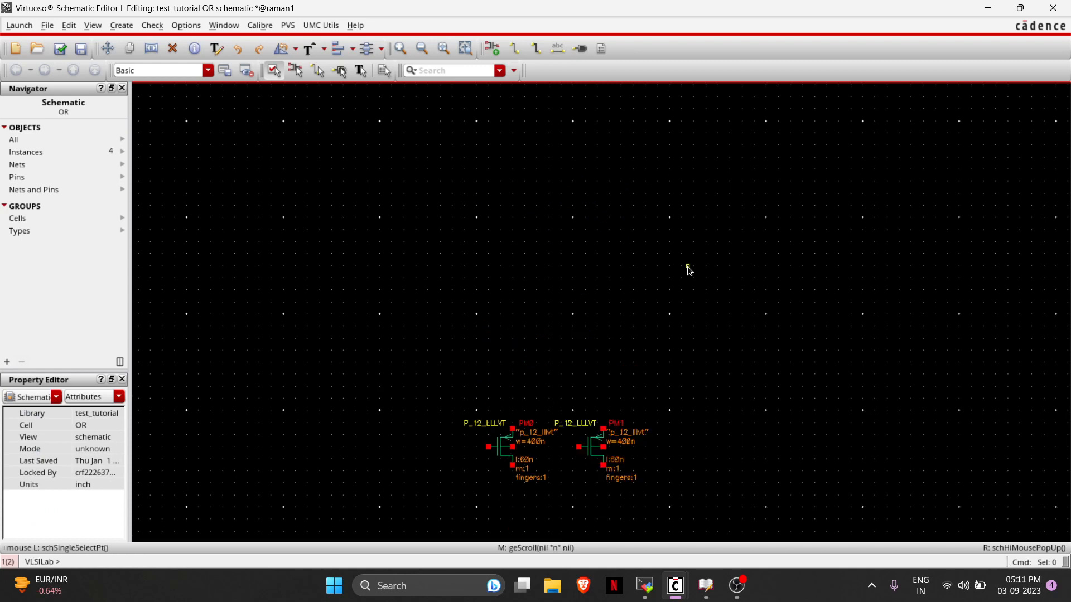
Copy the lower N_12_LLLVT transistor to the right of the upper one, then delete the lower transistor.
scroll(474, 352, "down", 3)
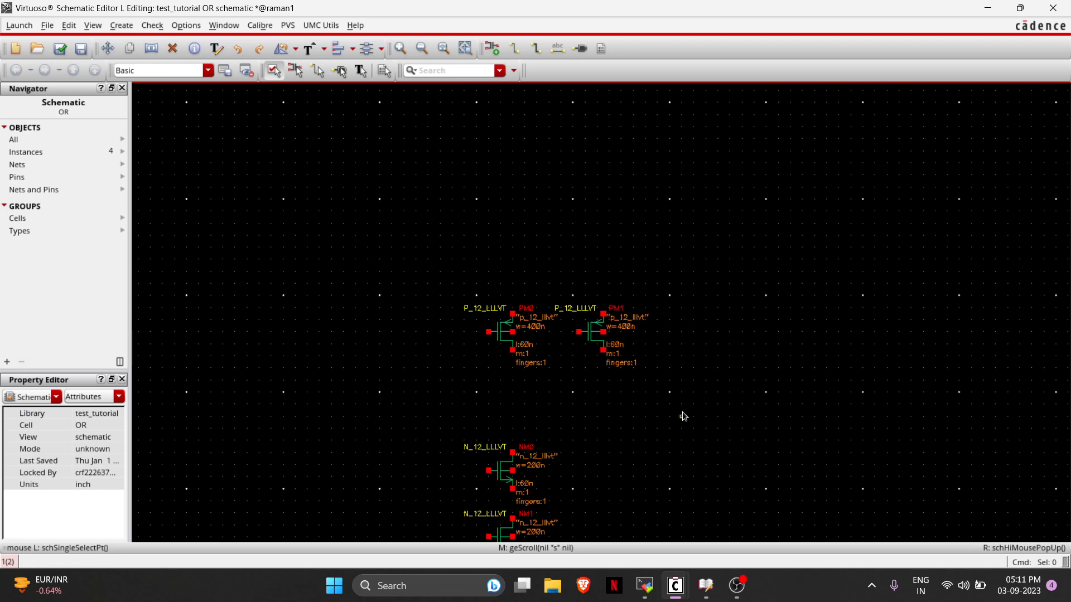
scroll(598, 421, "down", 3)
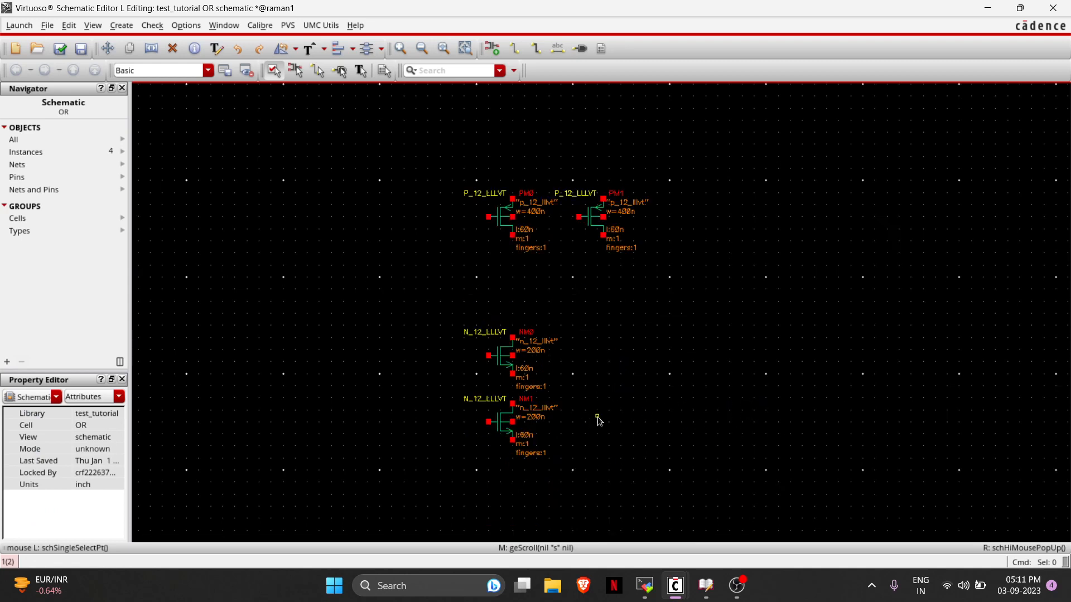
key("c")
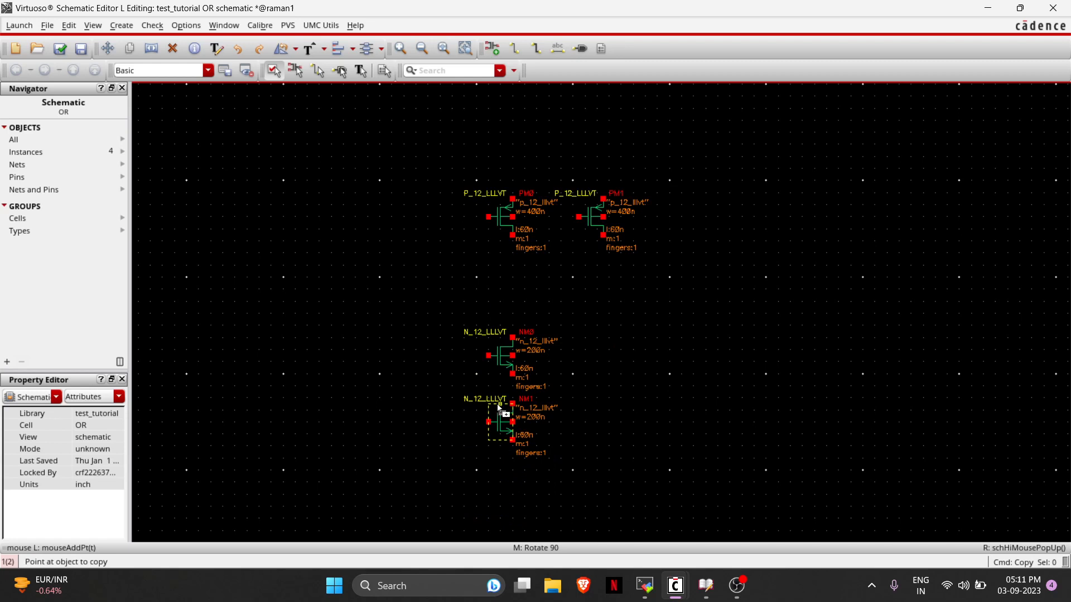
left_click(499, 416)
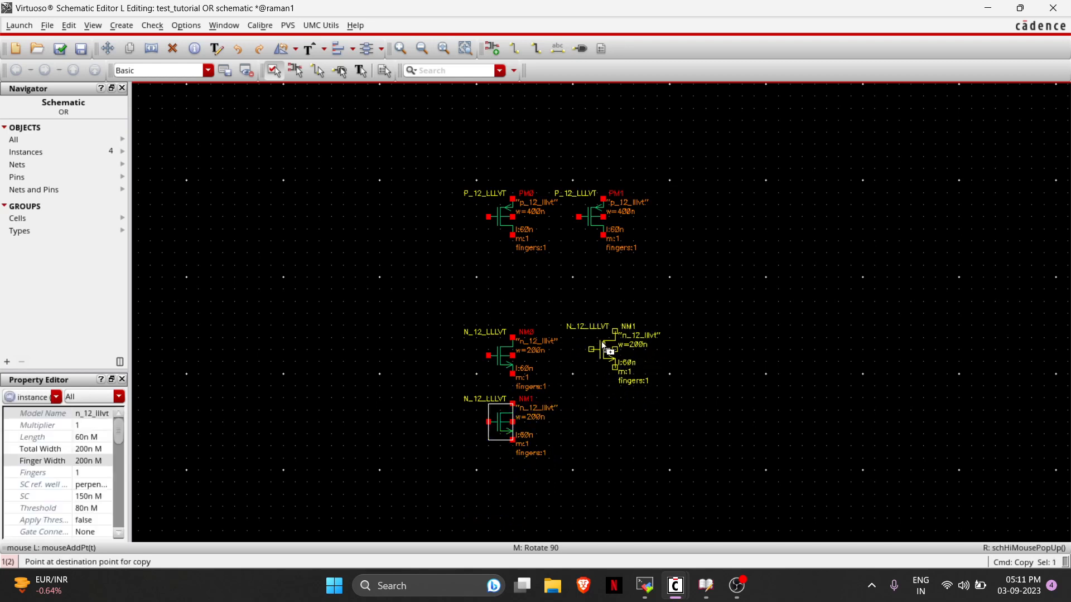
left_click(591, 351)
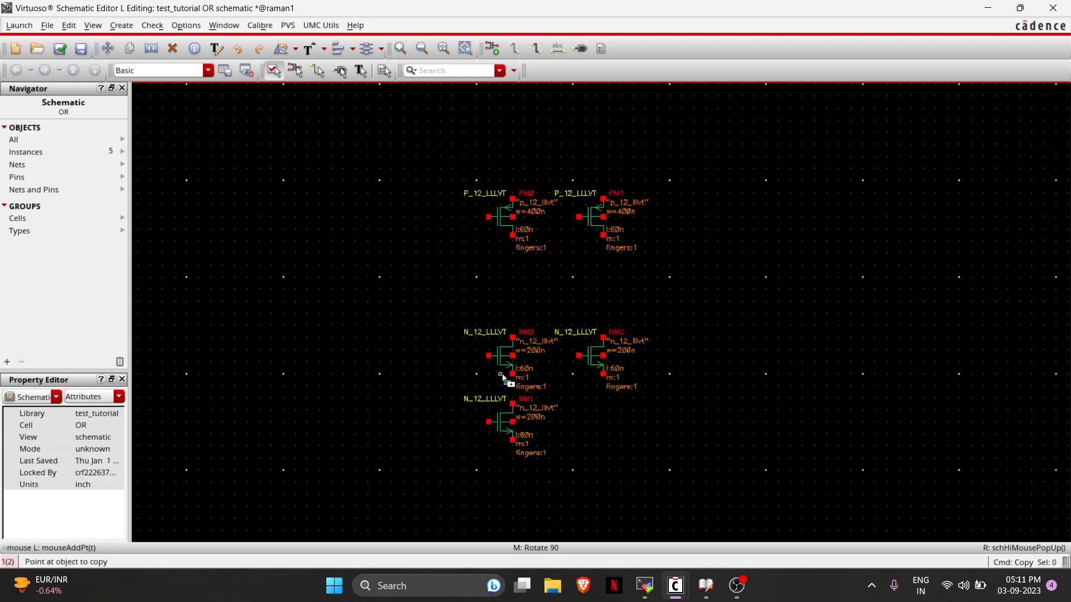
key("Escape")
left_click(495, 418)
key("Delete")
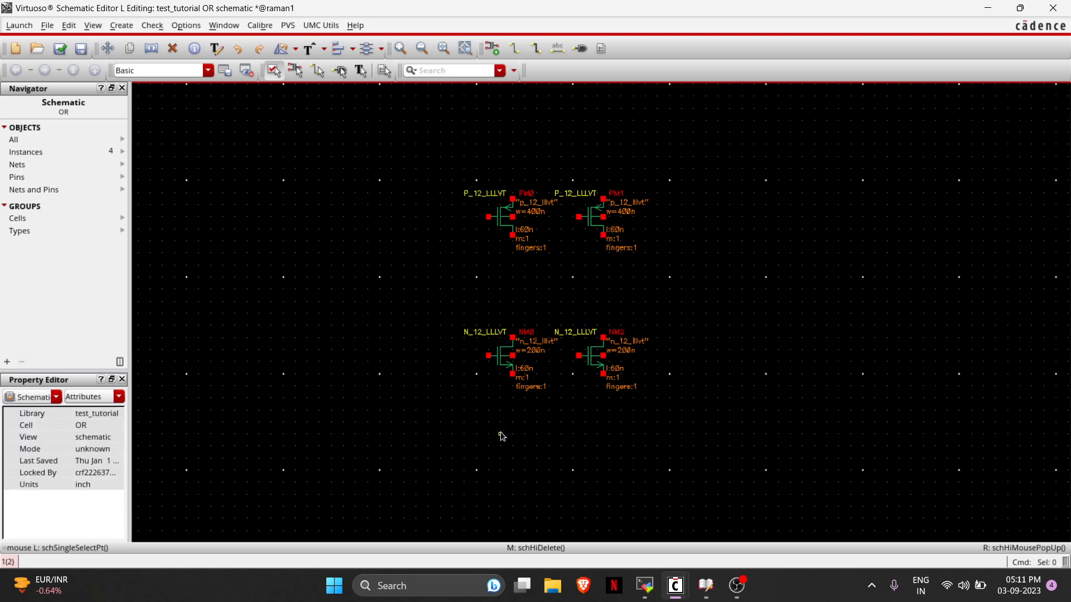
scroll(500, 431, "up", 1)
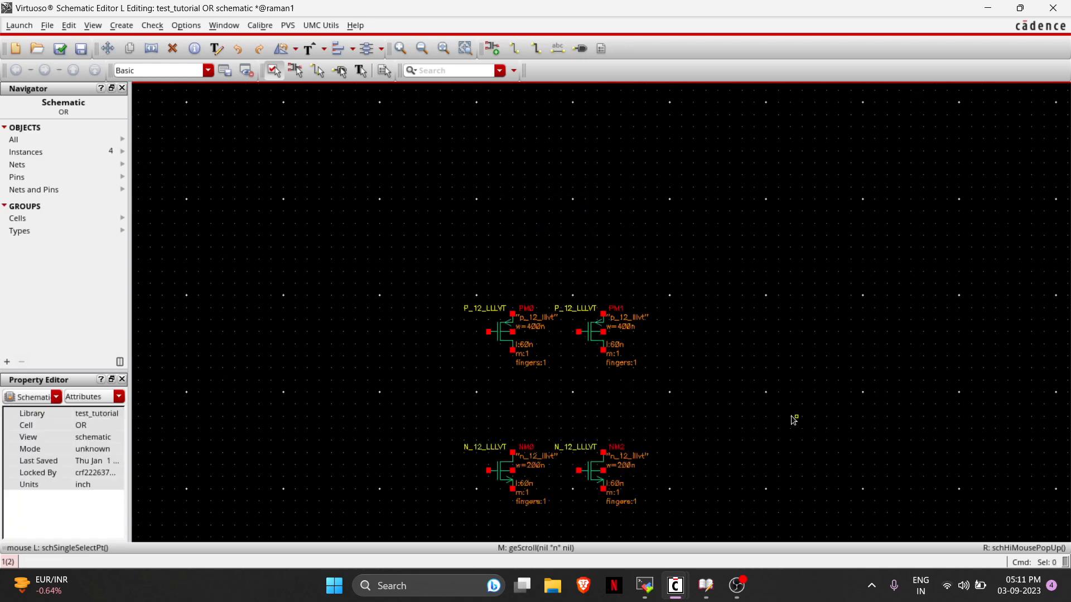
scroll(791, 416, "down", 1)
scroll(791, 416, "up", 1)
scroll(791, 416, "left", 2)
scroll(791, 416, "down", 1)
scroll(791, 416, "up", 1)
scroll(791, 416, "right", 2)
scroll(791, 416, "down", 1)
scroll(791, 416, "left", 2)
scroll(791, 416, "right", 2)
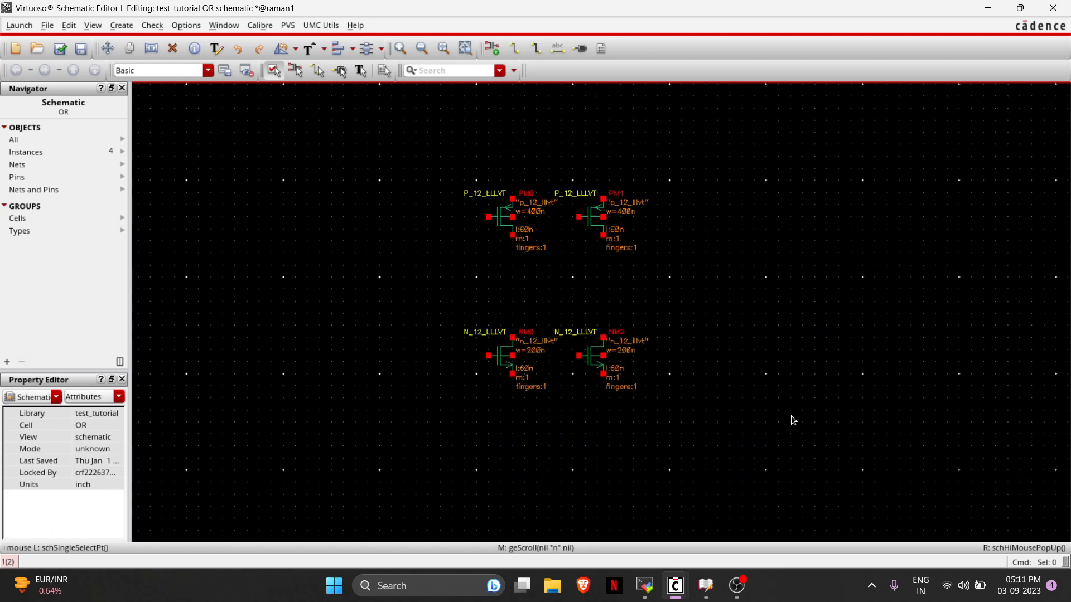
scroll(791, 416, "up", 1)
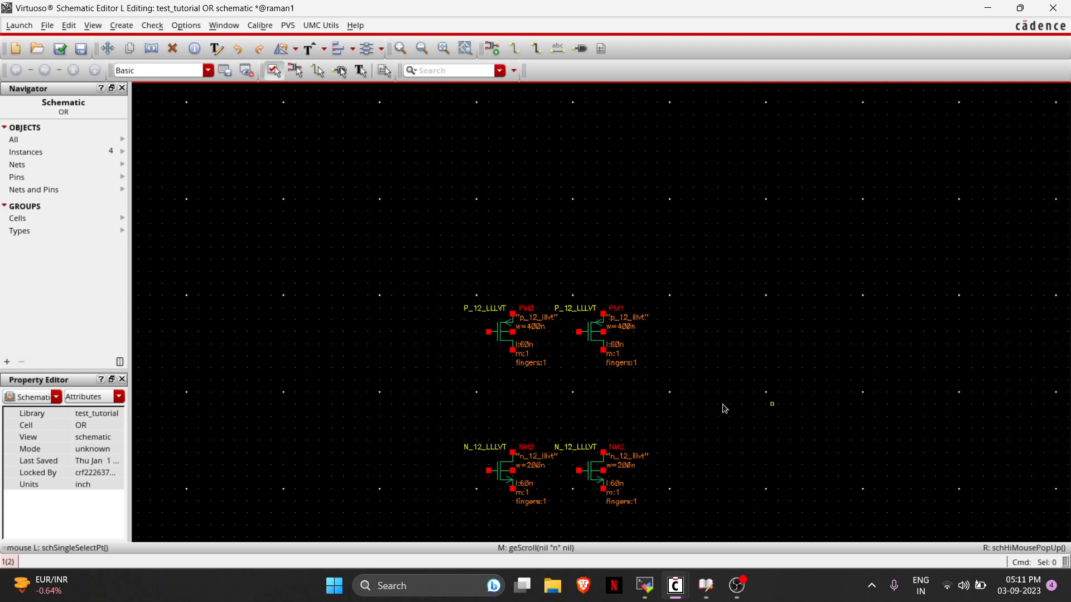
scroll(686, 402, "down", 1)
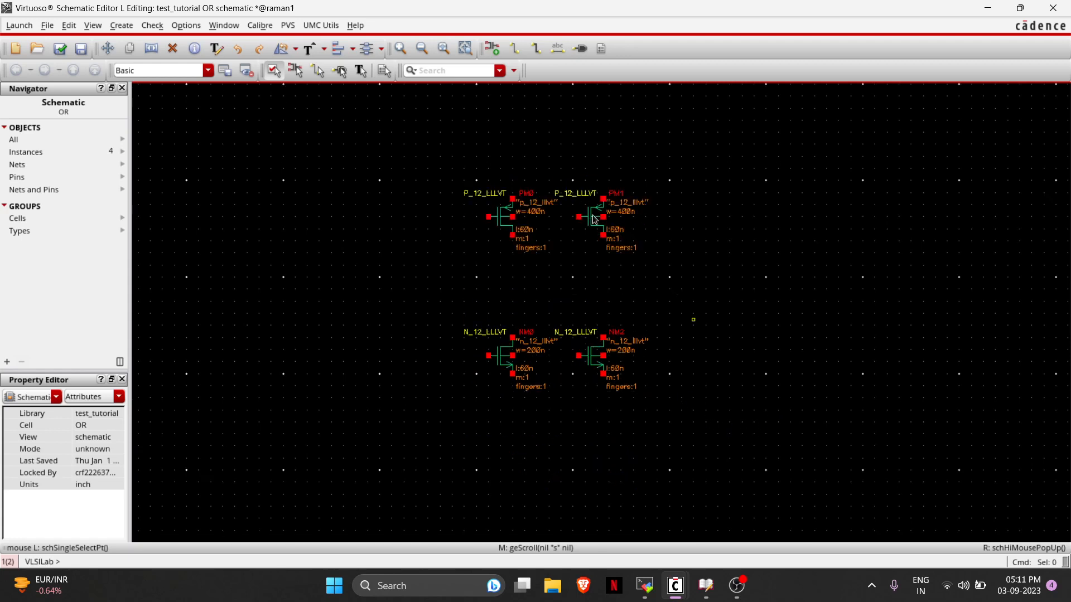
Move the right P_12_LLLVT transistor directly below the left one, above the left N_12_LLLVT transistor.
key("s")
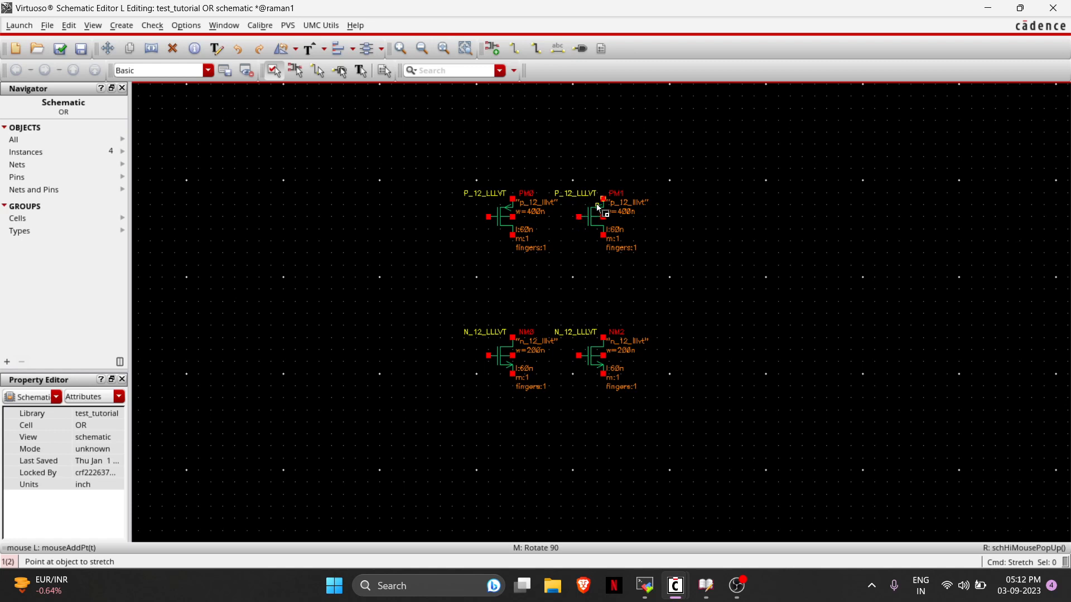
left_click(591, 205)
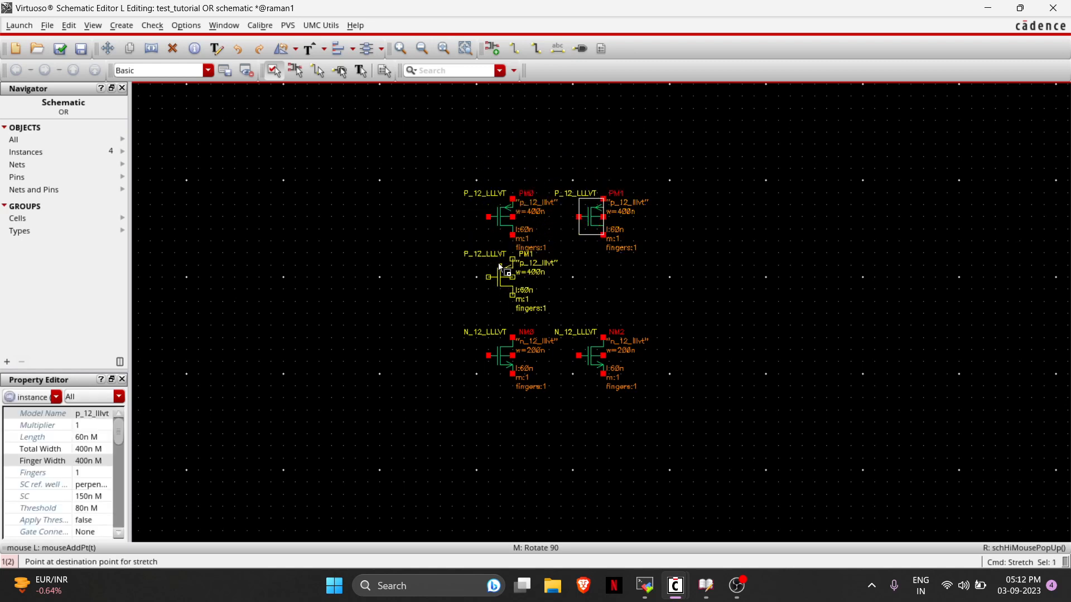
left_click(498, 263)
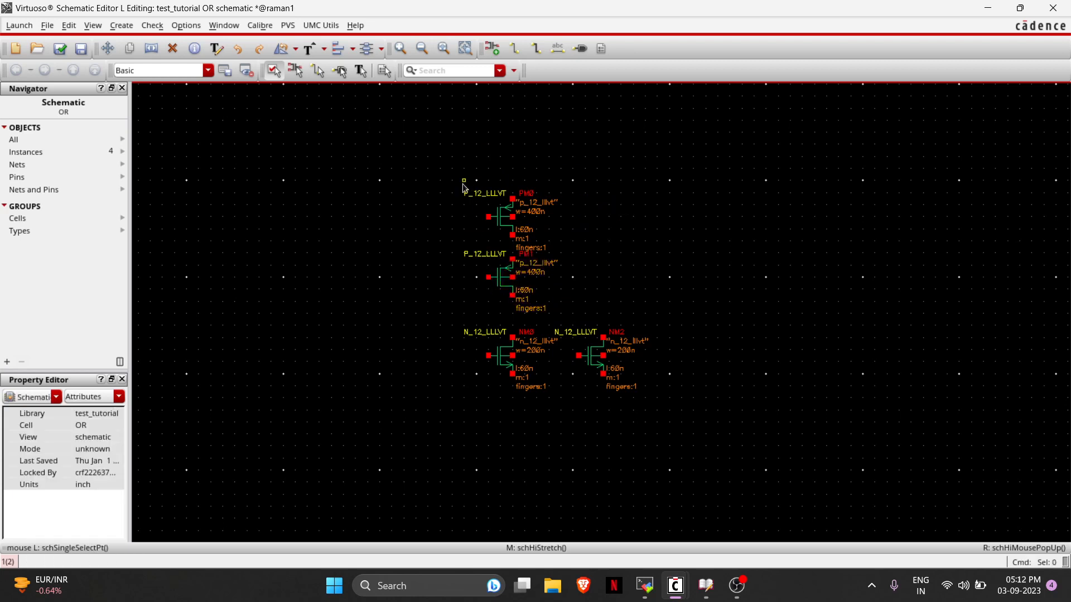
Draw a short vertical wire upward from the top terminal of the upper P_12_LLLVT transistor.
scroll(513, 158, "up", 3)
key("w")
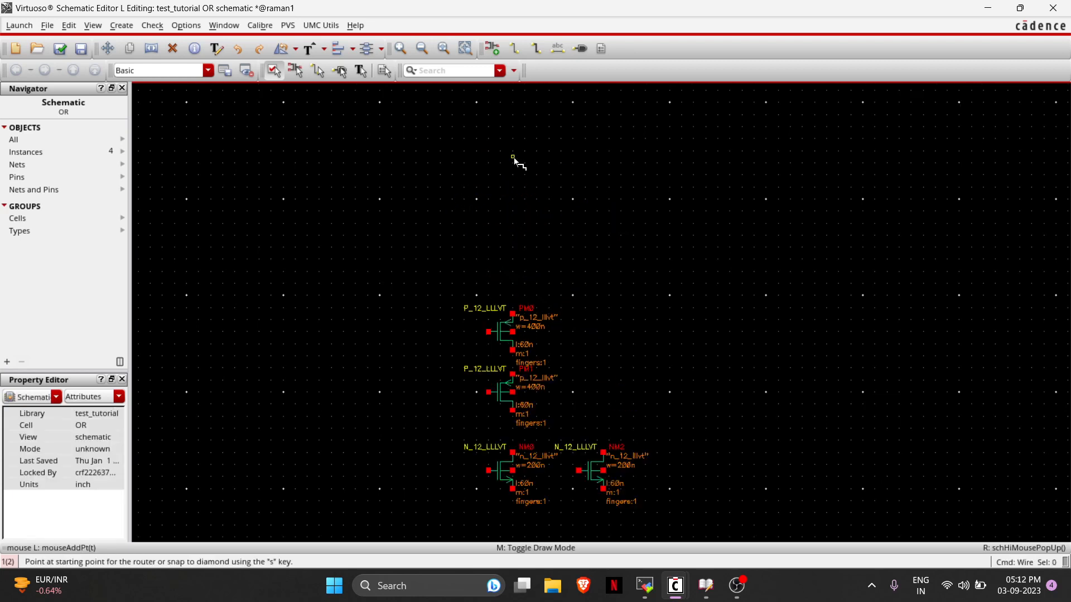
left_click(512, 314)
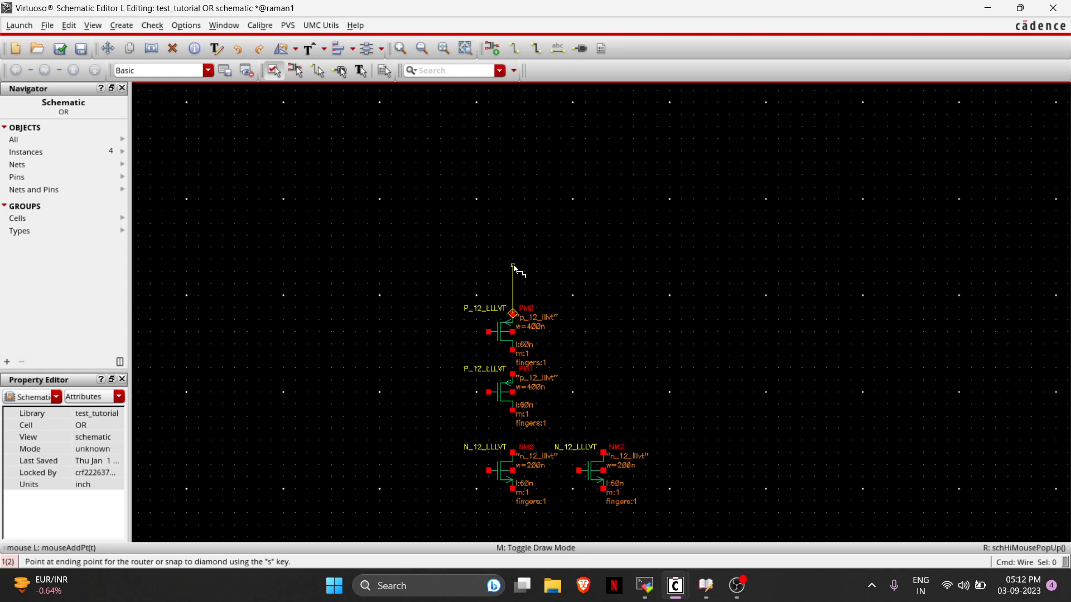
double_click(513, 259)
Label the wire above the upper P_12_LLLVT transistor VDD.
type("l")
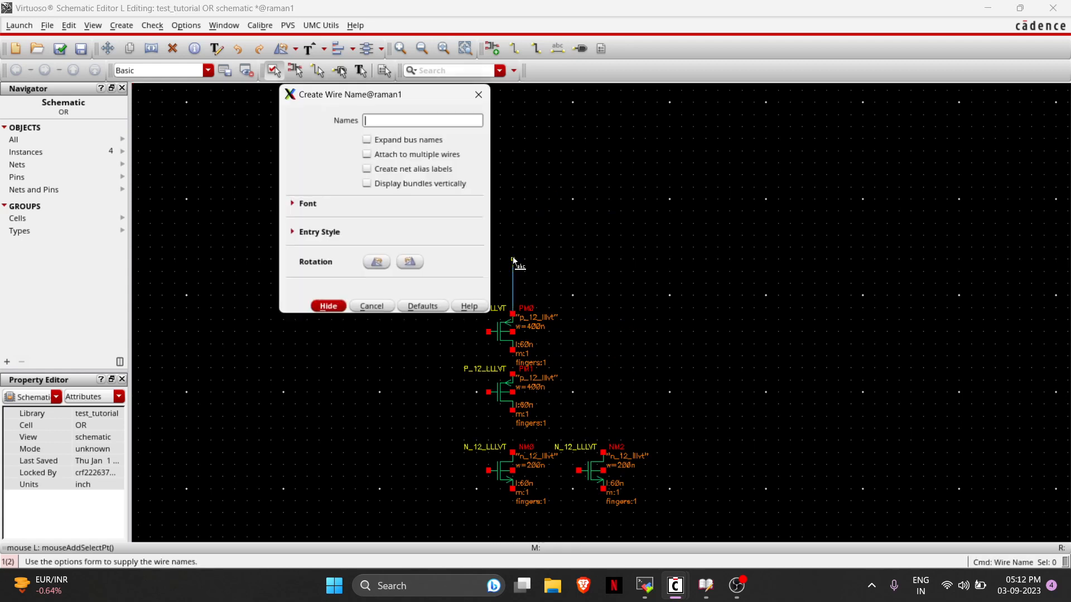
type("VDD")
key("Return")
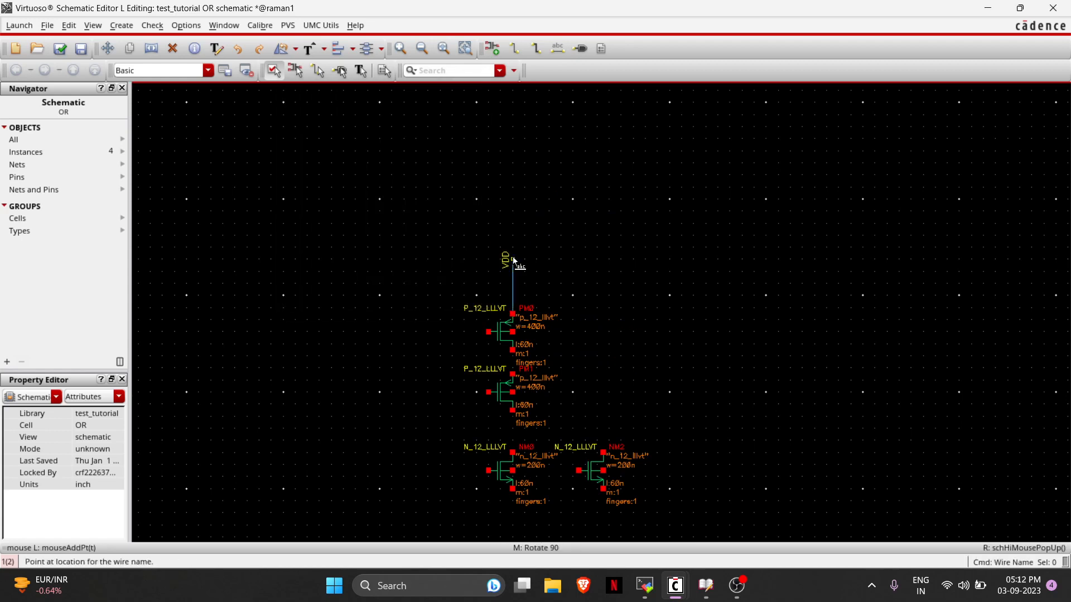
left_click(511, 266)
scroll(511, 265, "down", 2)
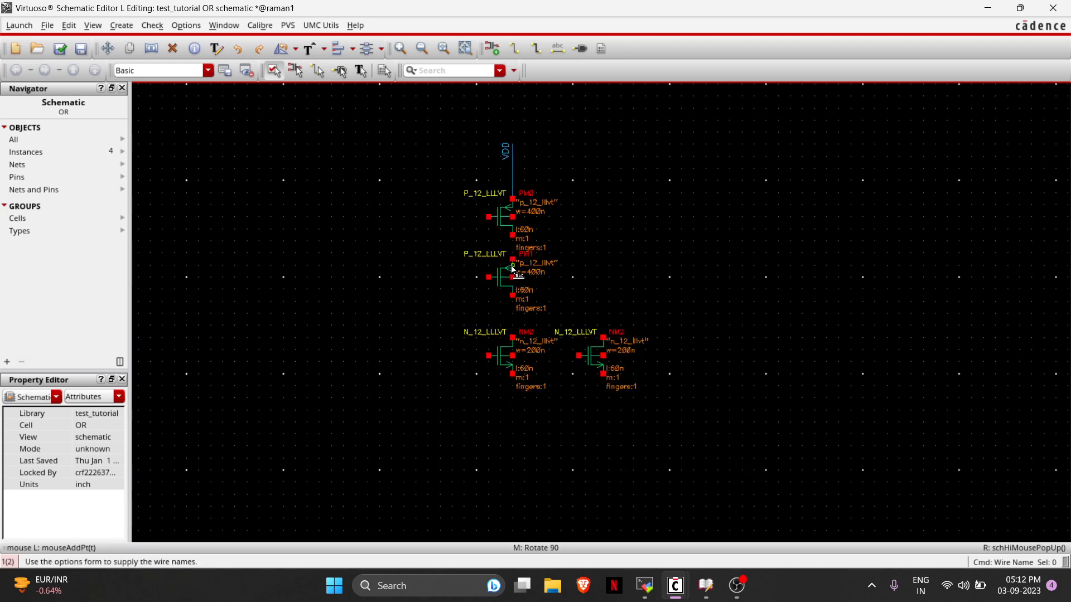
key("Escape")
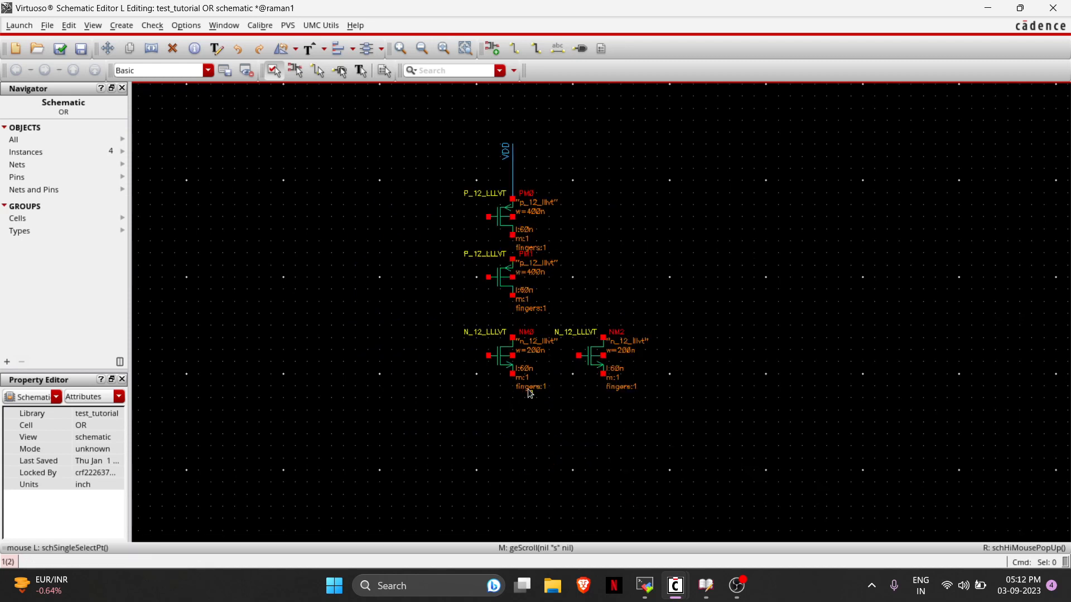
Wire the bottom terminals of the two N_12_LLLVT transistors together with a U-shaped connection below them.
key("w")
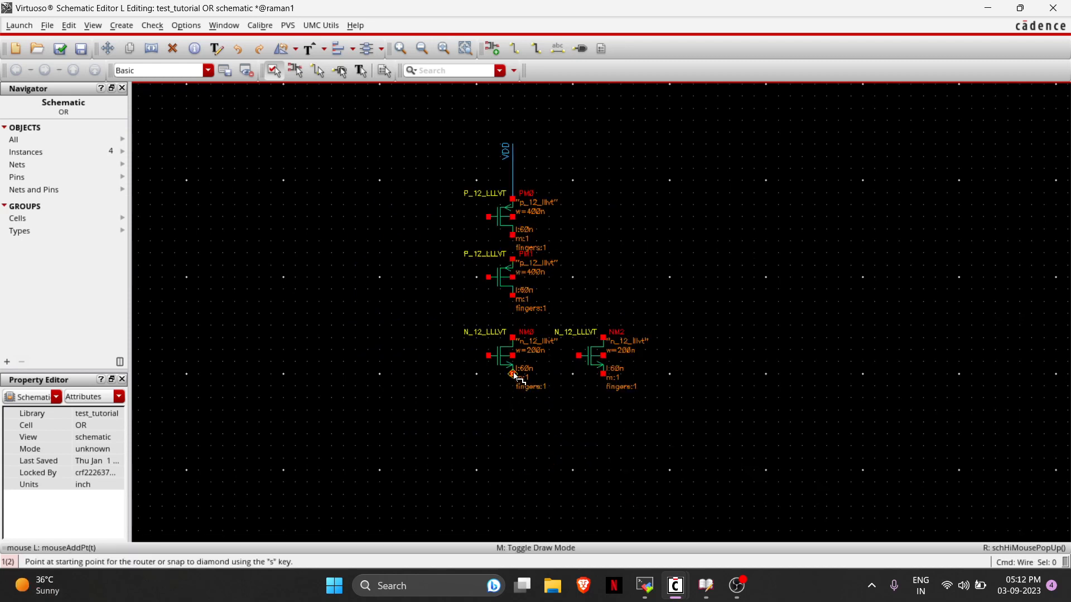
left_click(513, 375)
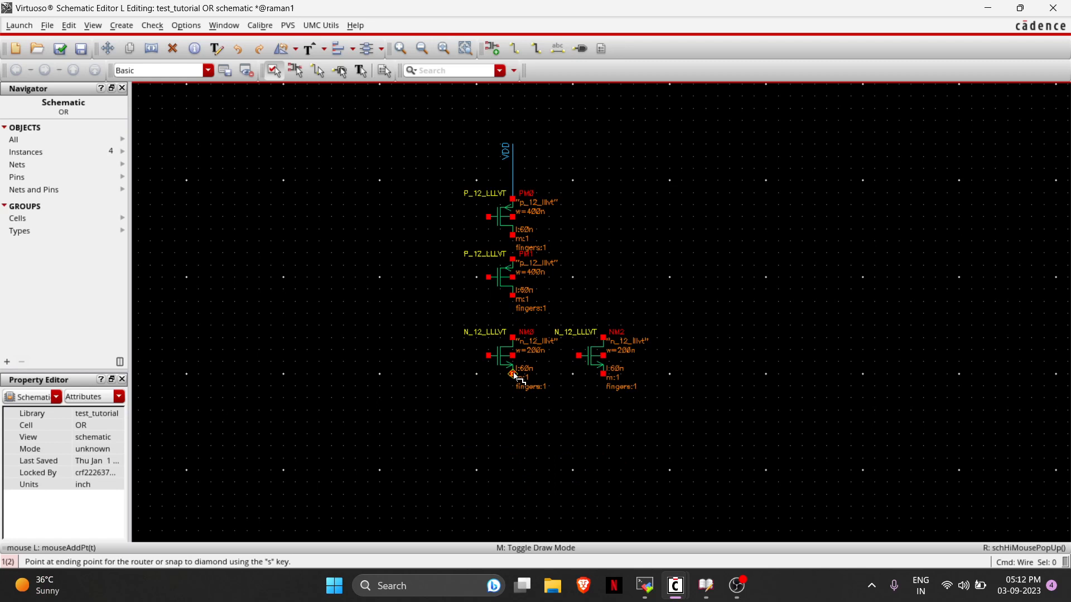
left_click(508, 440)
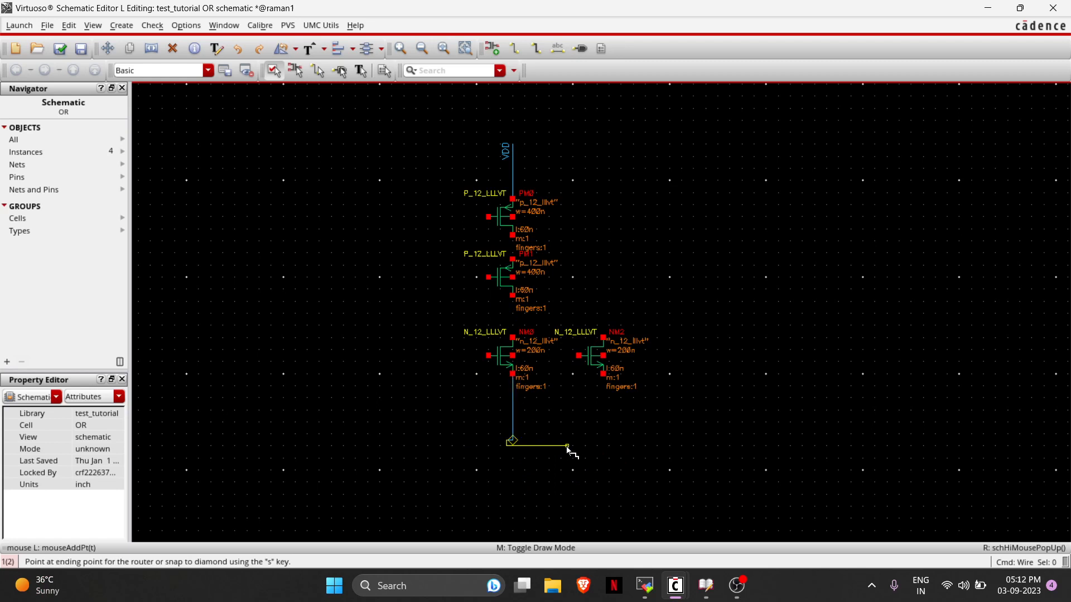
left_click(605, 375)
key("Escape")
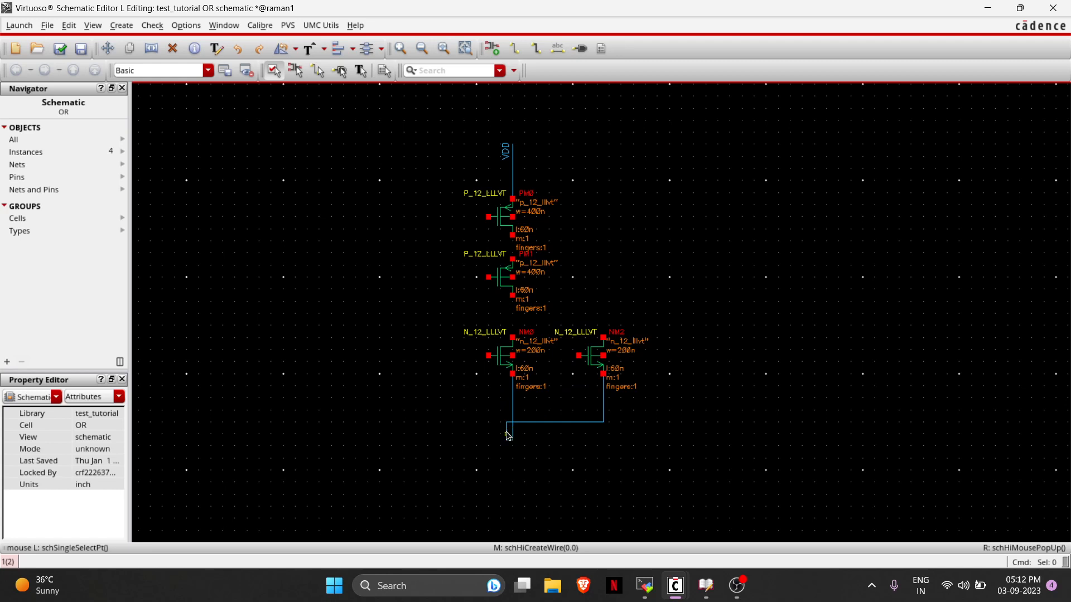
Straighten the misaligned corner of the connecting wire below the left N_12_LLLVT transistor.
key("s")
left_click(510, 434)
left_click(531, 437)
left_click(524, 427)
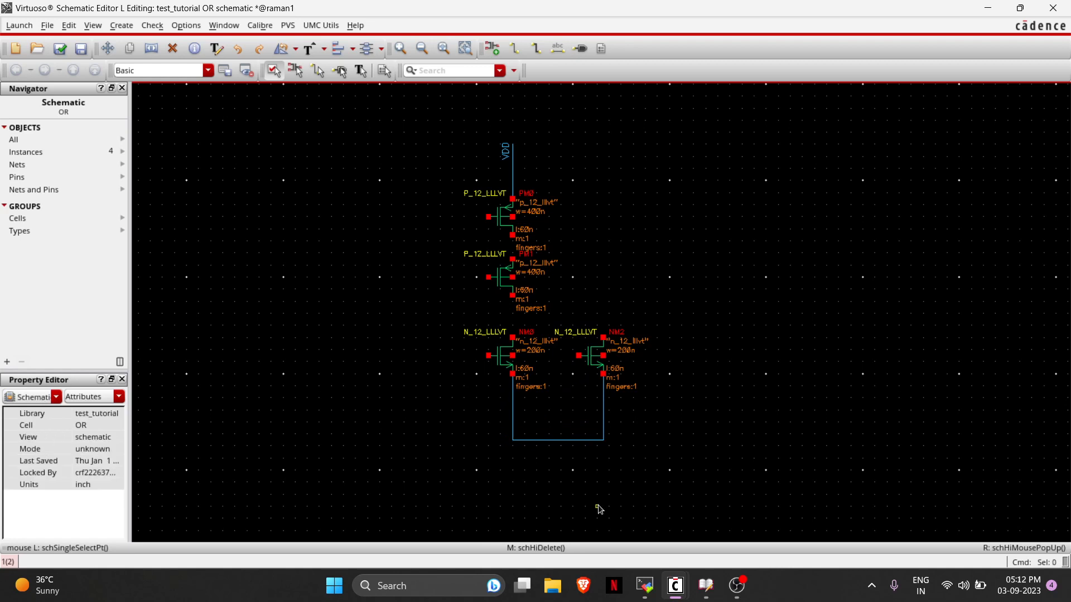
Label the wire joining the bottom terminals of the two N_12_LLLVT transistors GND.
key("l")
key("Return")
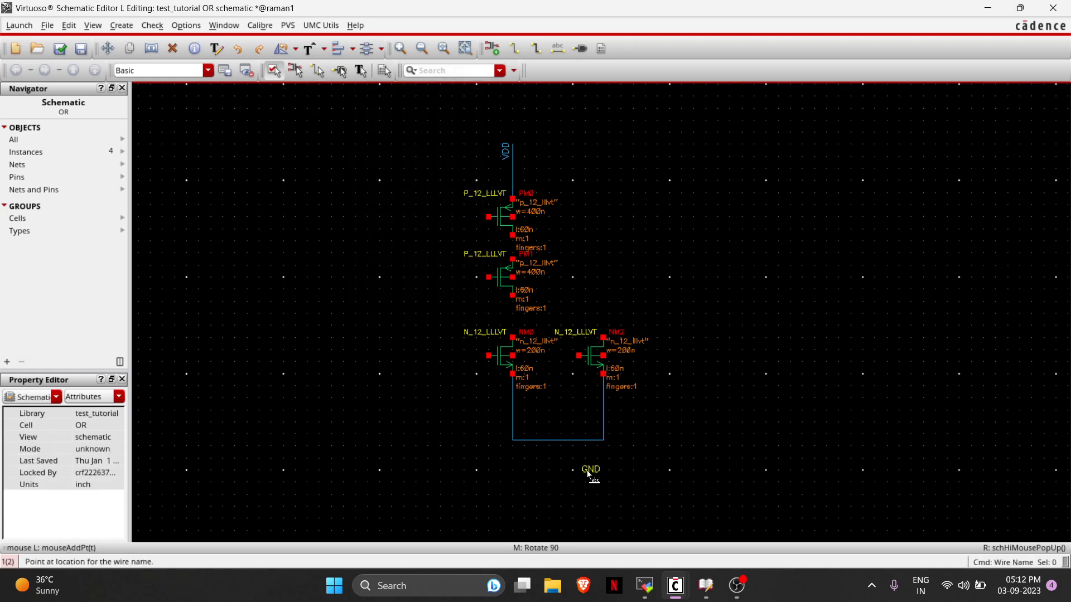
left_click(560, 437)
key("Escape")
scroll(519, 298, "up", 2)
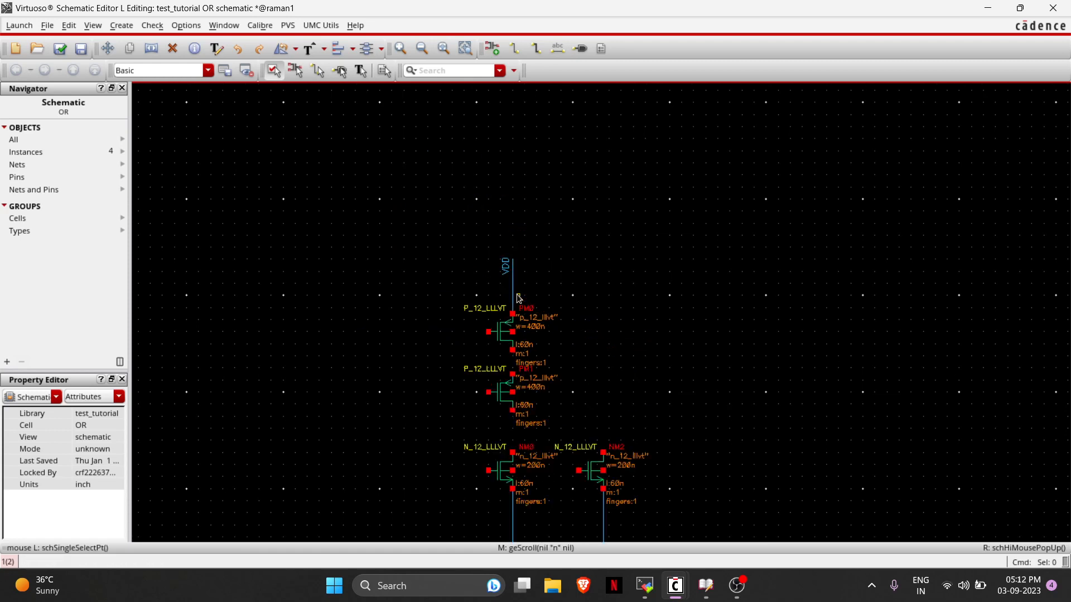
Wire the lower P_12_LLLVT transistor's bottom terminal to the left N_12_LLLVT's top terminal and join the right N_12_LLLVT's top terminal to that wire.
key("w")
left_click(513, 411)
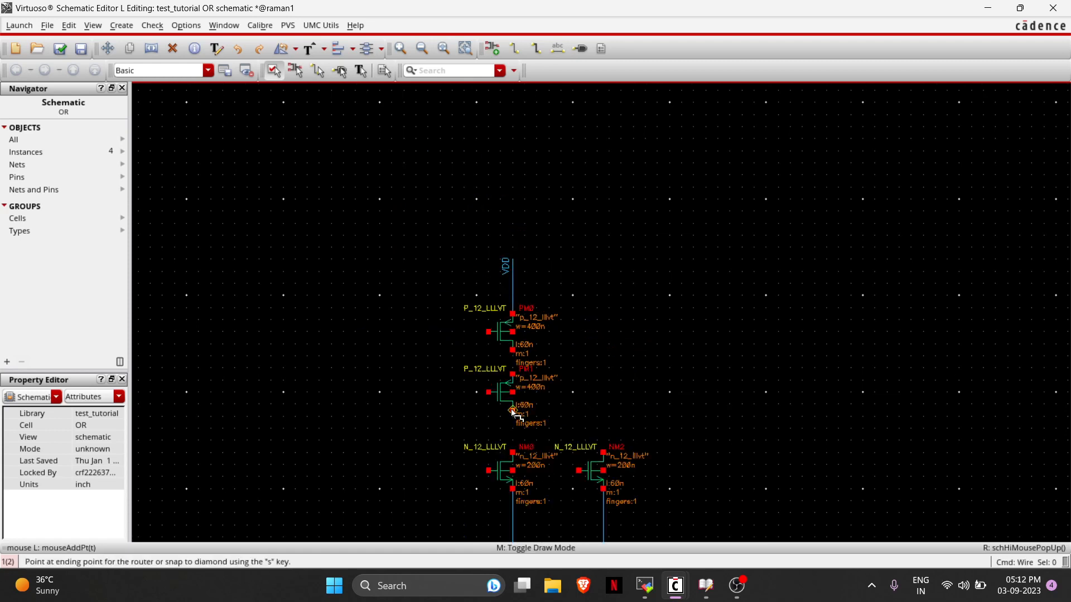
left_click(513, 452)
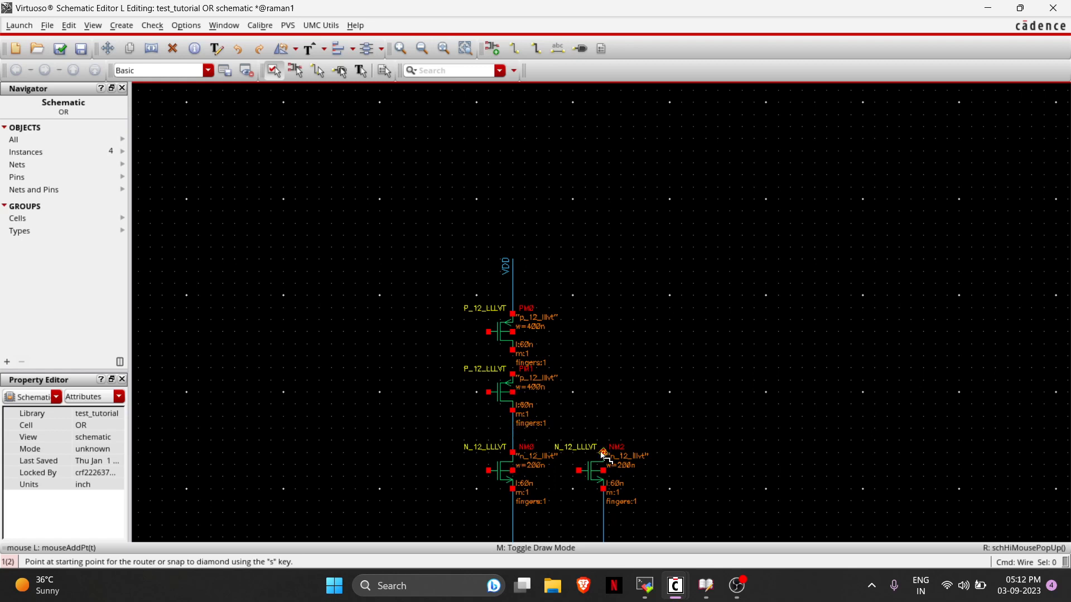
left_click(603, 452)
left_click(512, 434)
Run an input wire leftward from the upper P_12_LLLVT's gate and connect the left N_12_LLLVT's gate to it.
left_click(489, 331)
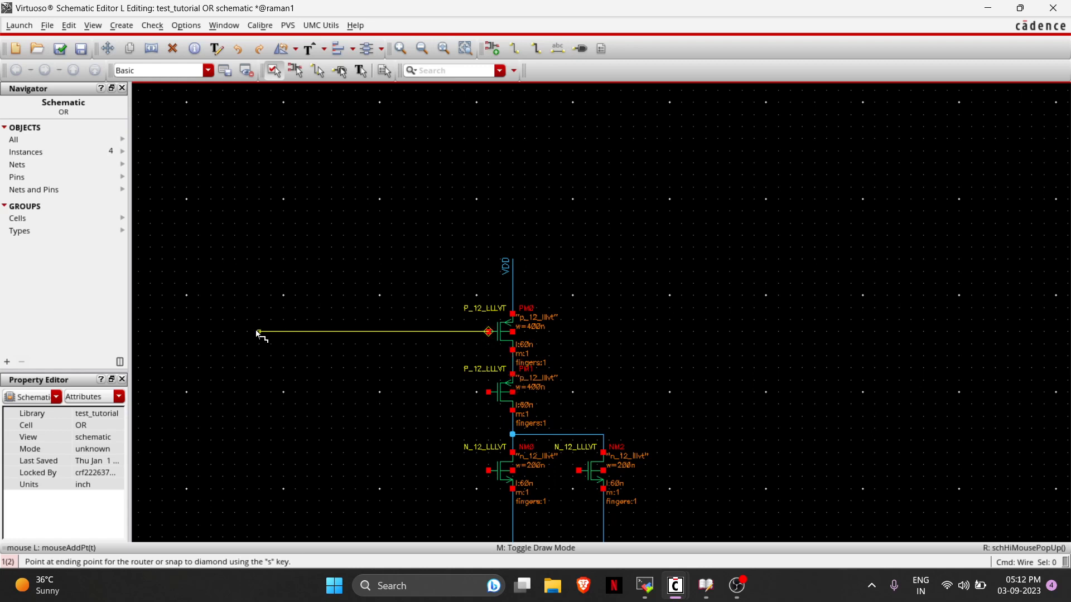
left_click(236, 332)
key("Escape")
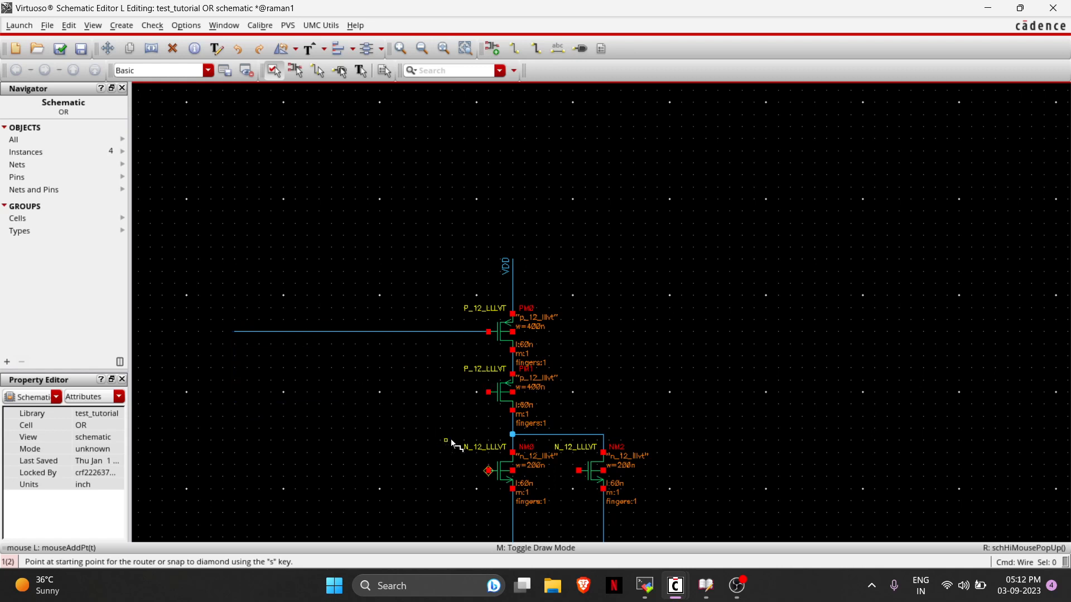
left_click(489, 471)
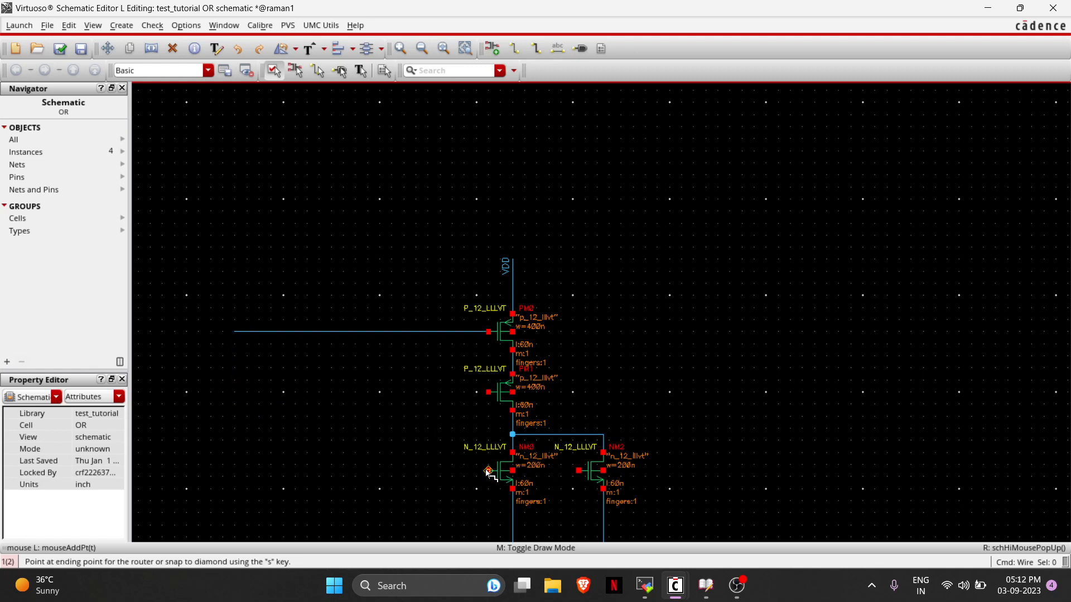
left_click(325, 331)
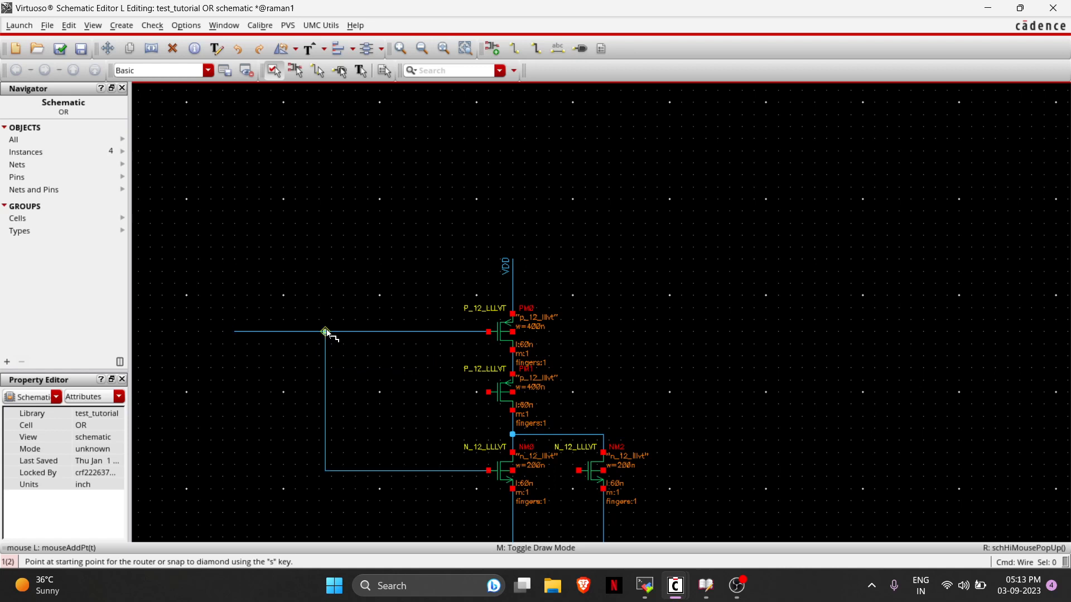
Wire the lower P_12_LLLVT's gate and the right N_12_LLLVT's gate to a shared leftward input line, shifting the branch's horizontal segment slightly down.
left_click(489, 392)
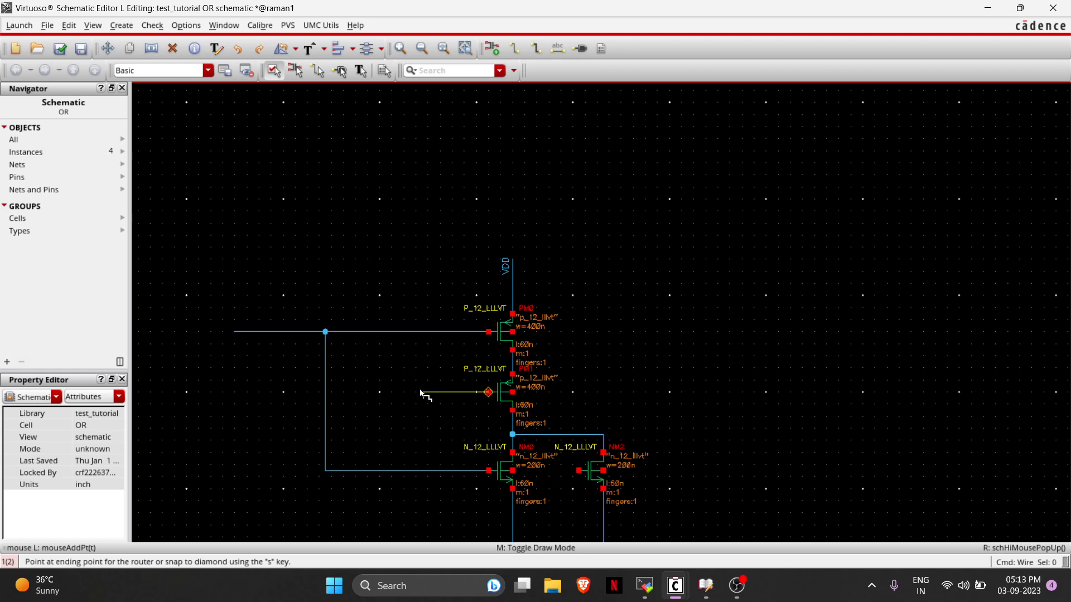
left_click(230, 392)
key("Escape")
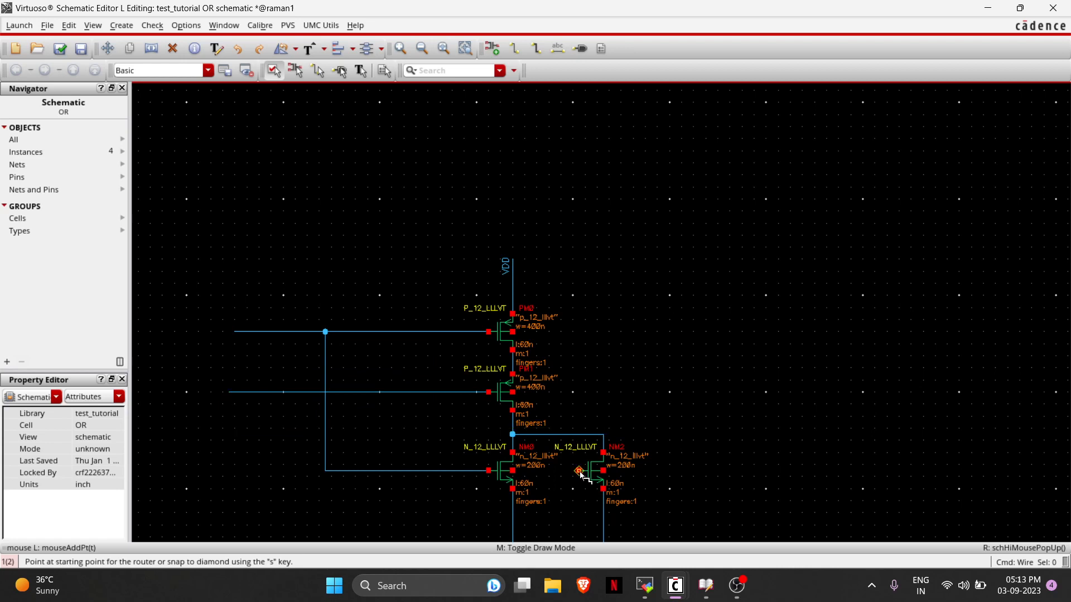
left_click(580, 471)
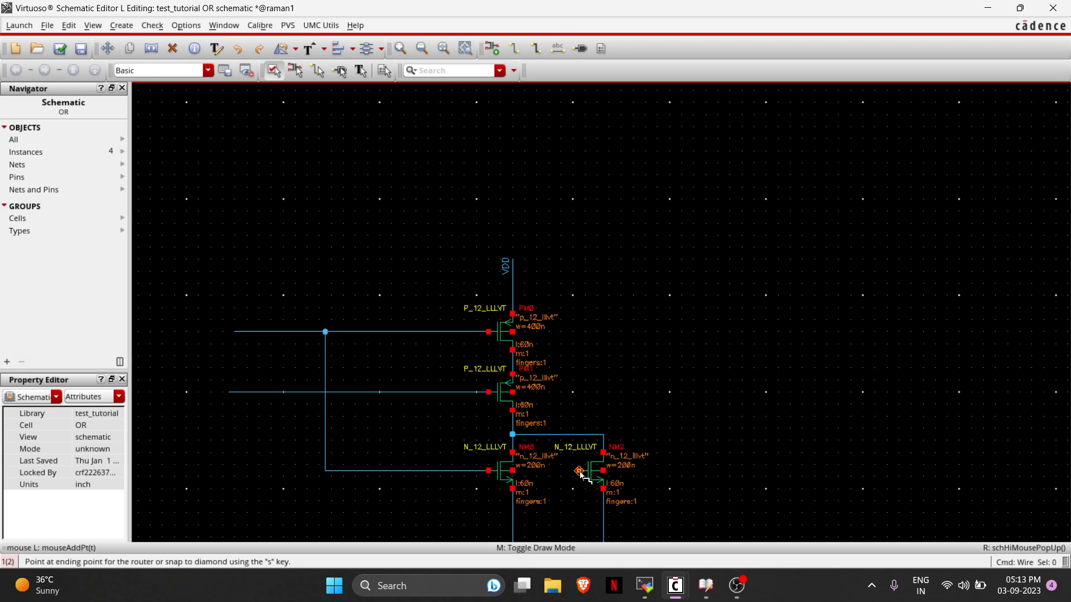
left_click(385, 392)
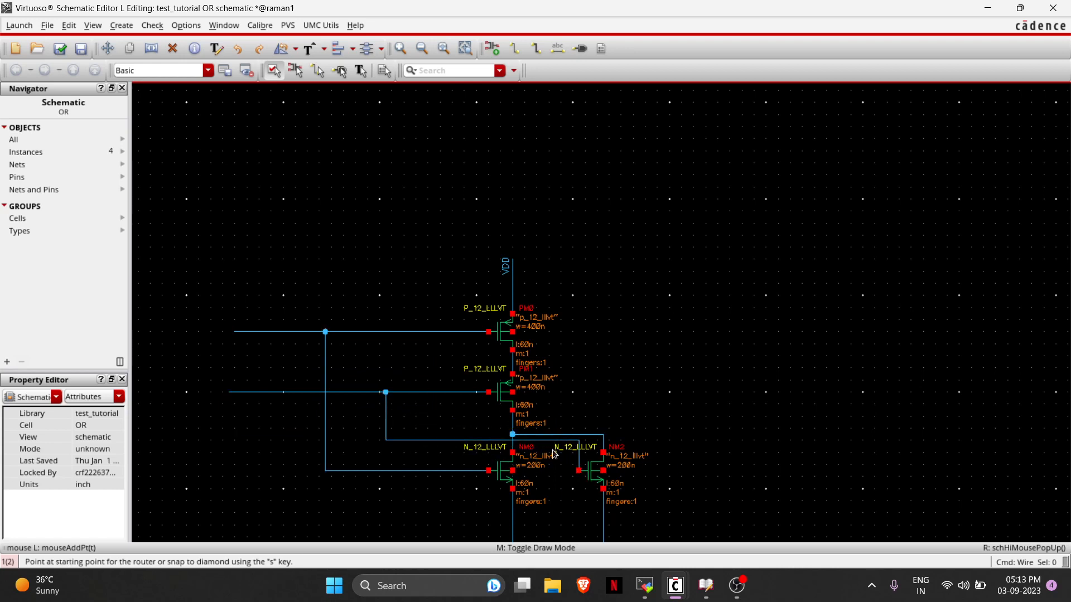
key("Escape")
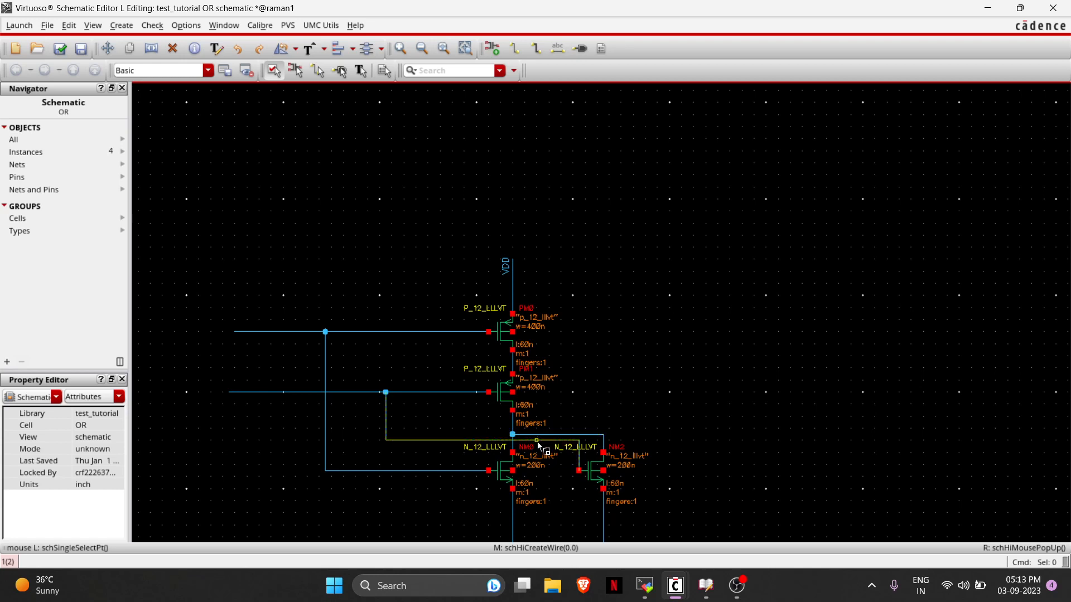
left_click_drag(541, 441, 539, 452)
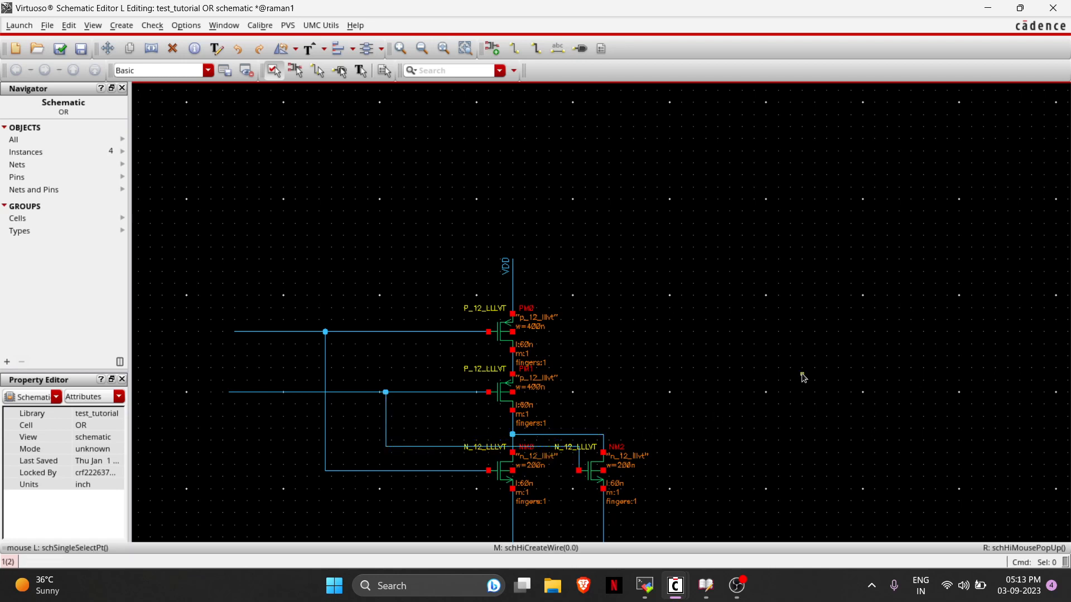
Draw a horizontal output wire extending right from the wire corner above the right N_12_LLLVT transistor.
scroll(801, 374, "down", 2)
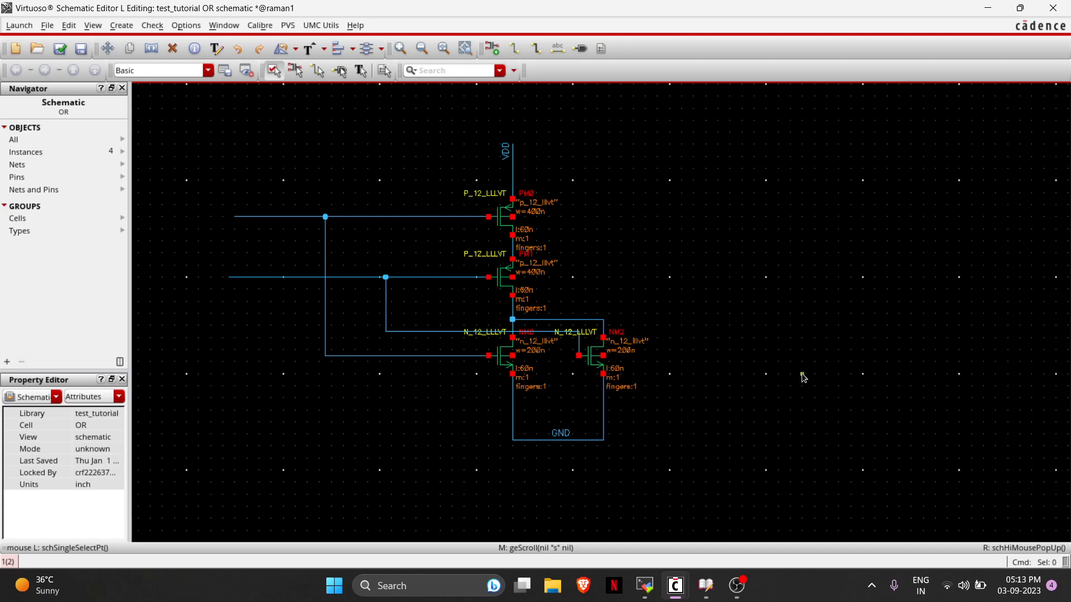
key("w")
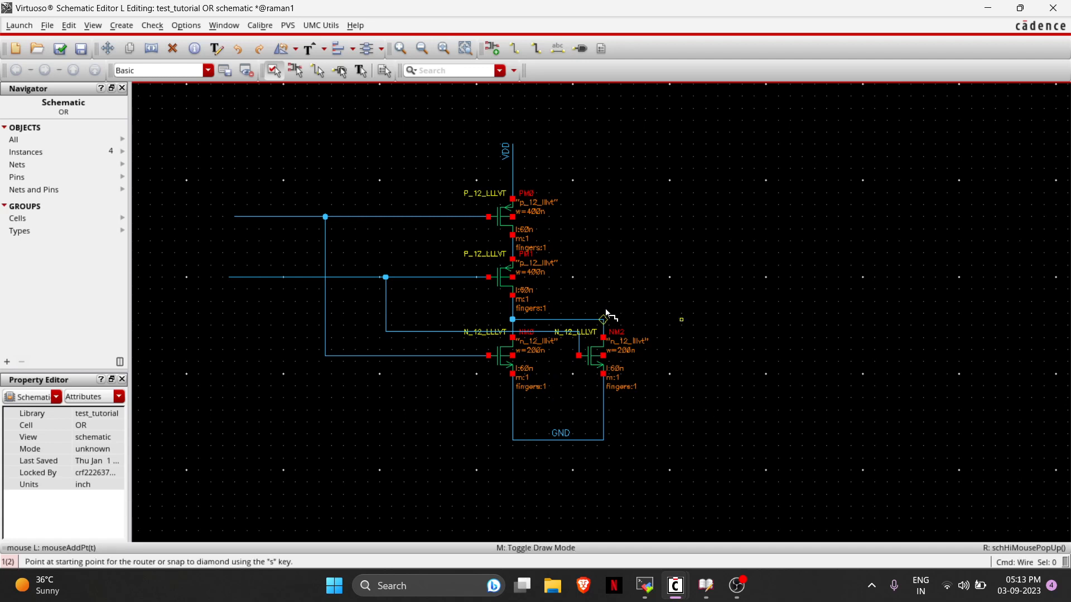
left_click(604, 320)
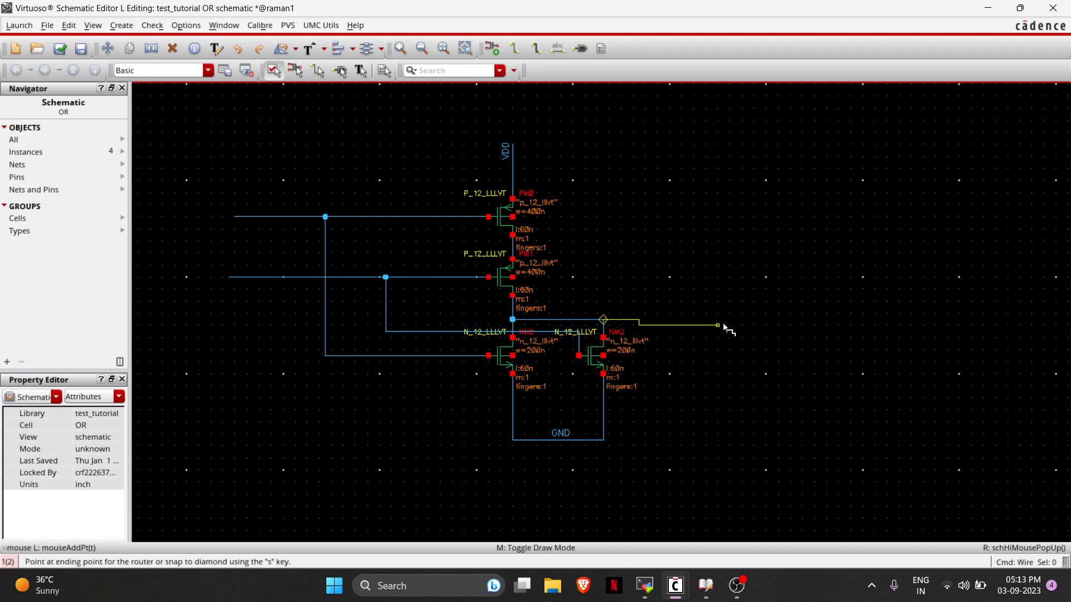
double_click(734, 321)
Label the output wire Y*.
key("l")
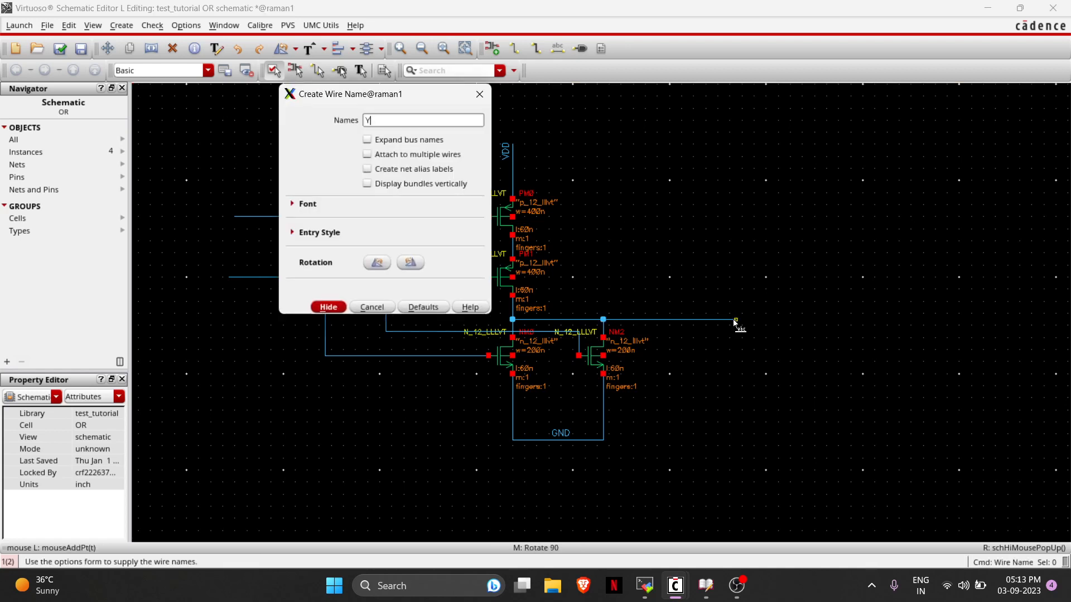
key("Return")
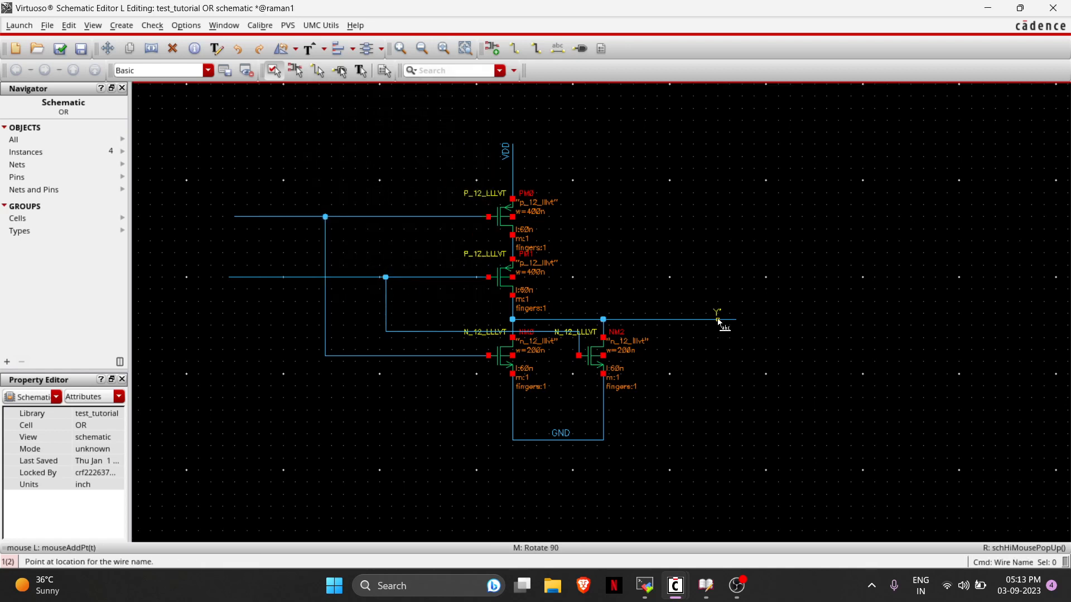
left_click(719, 322)
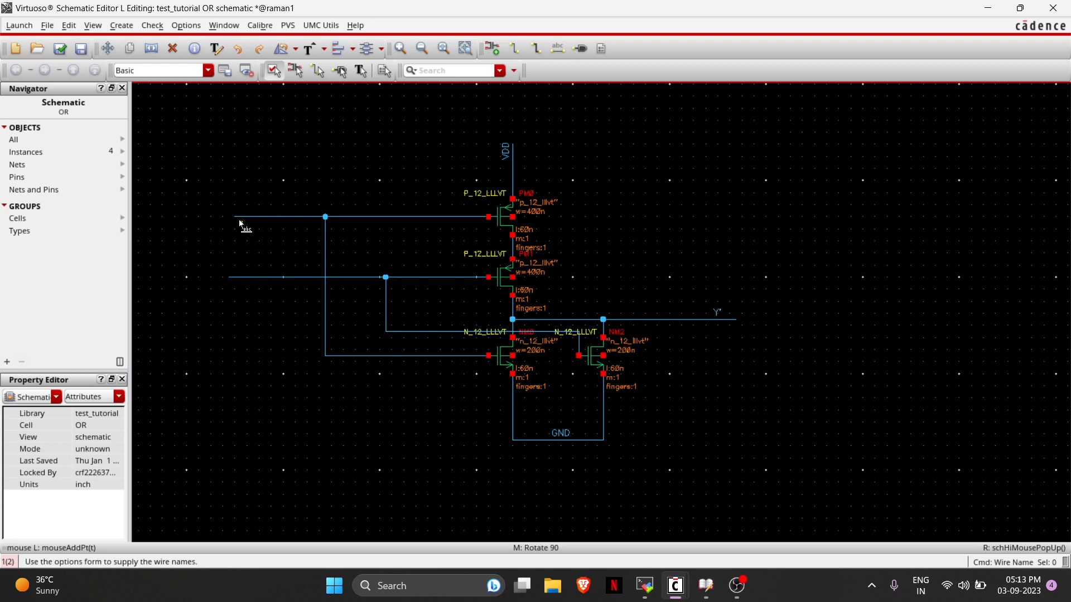
key("Escape")
Label the upper input wire IN1 and the lower input wire IN2.
type("l")
type("A0")
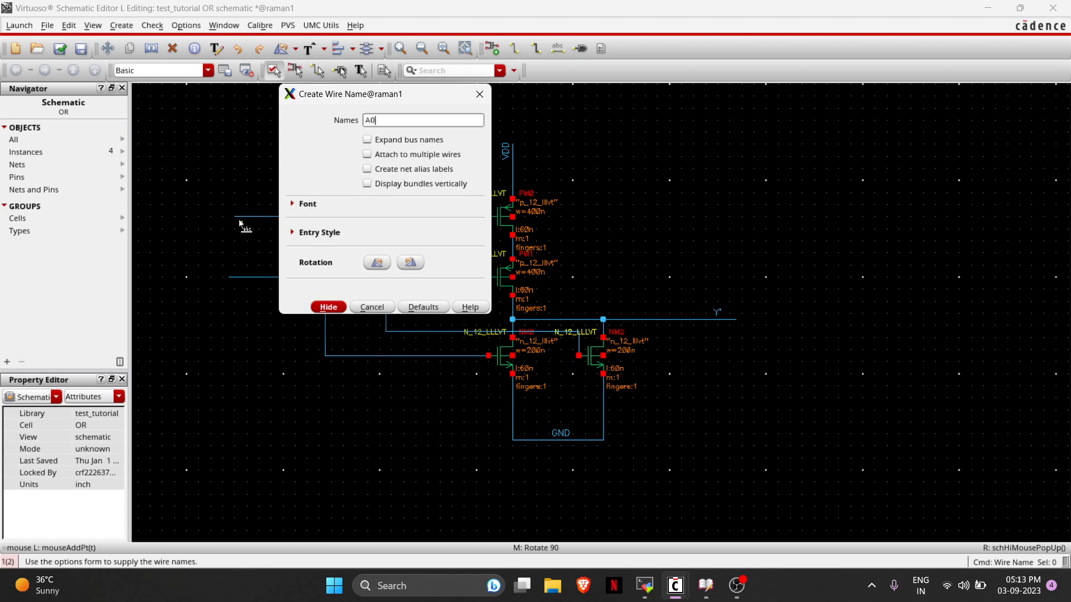
key("BackSpace")
key("BackSpace")
type("In")
key("BackSpace")
type("N")
key("Return")
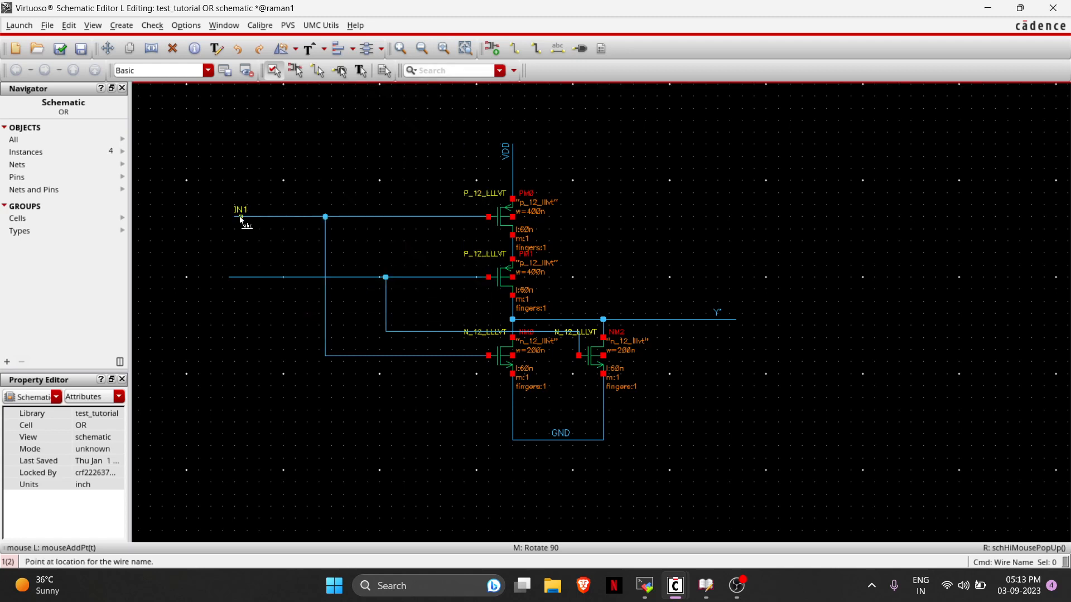
left_click(240, 218)
left_click(245, 278)
key("Escape")
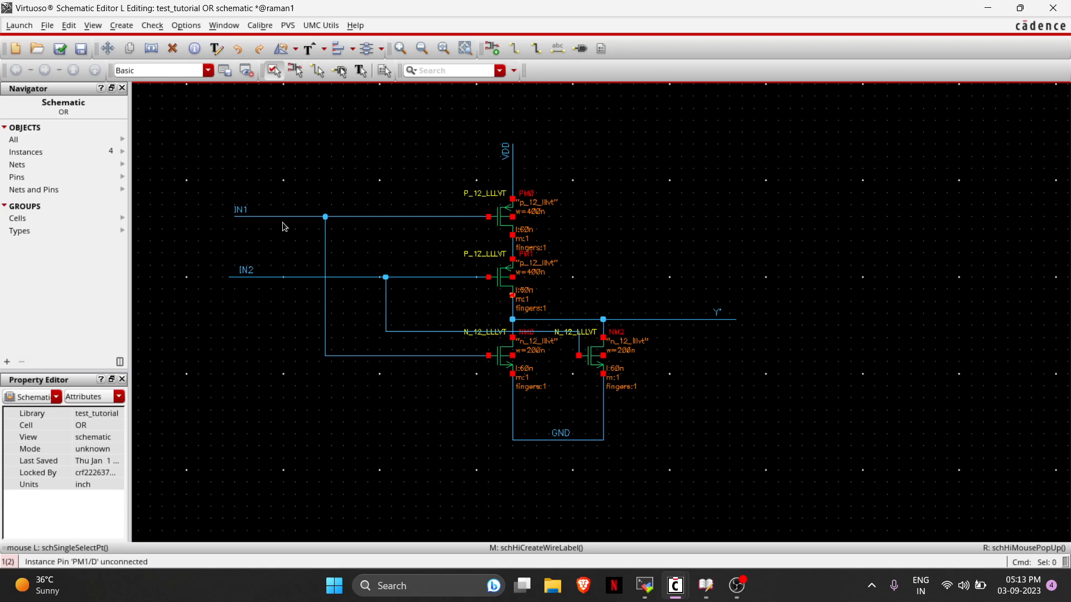
left_click_drag(217, 186, 275, 304)
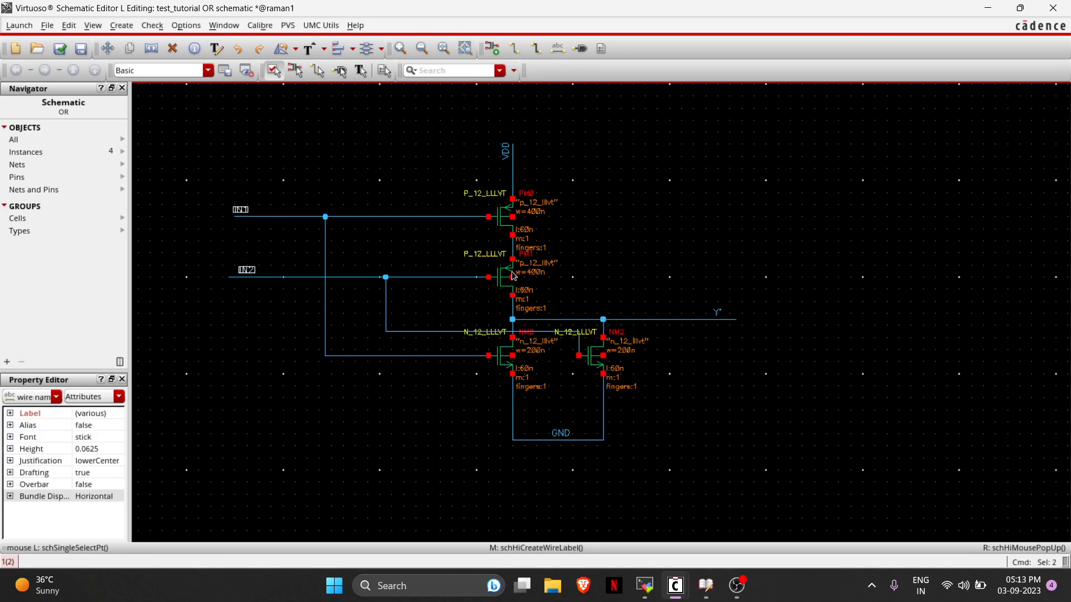
left_click(287, 240)
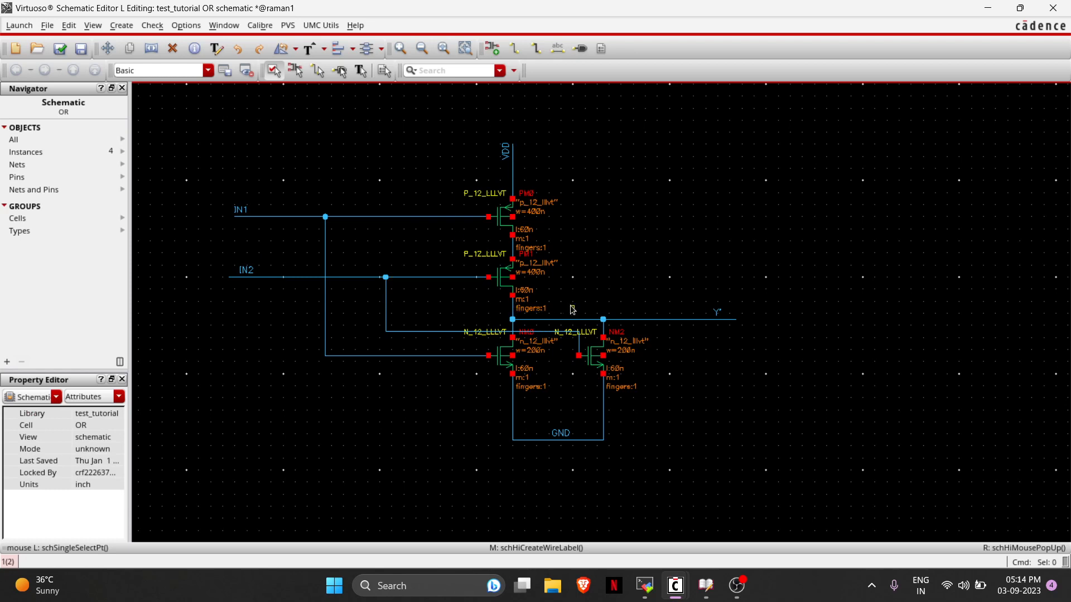
Copy the lower P_12_LLLVT and the right N_12_LLLVT transistors into empty space beyond the Y* wire, with the P copy above the N copy.
key("Right")
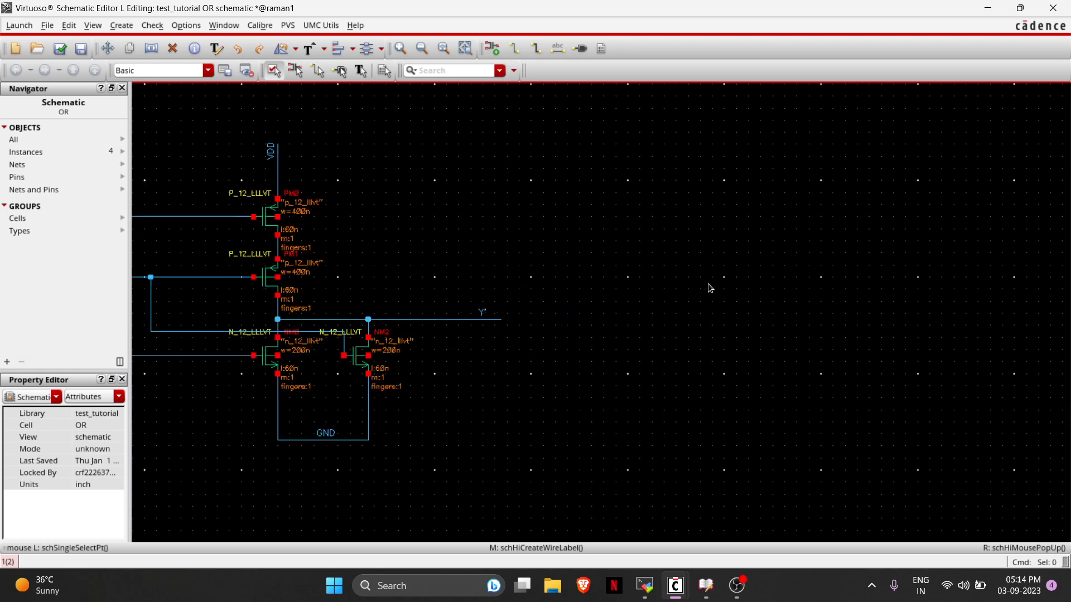
key("i")
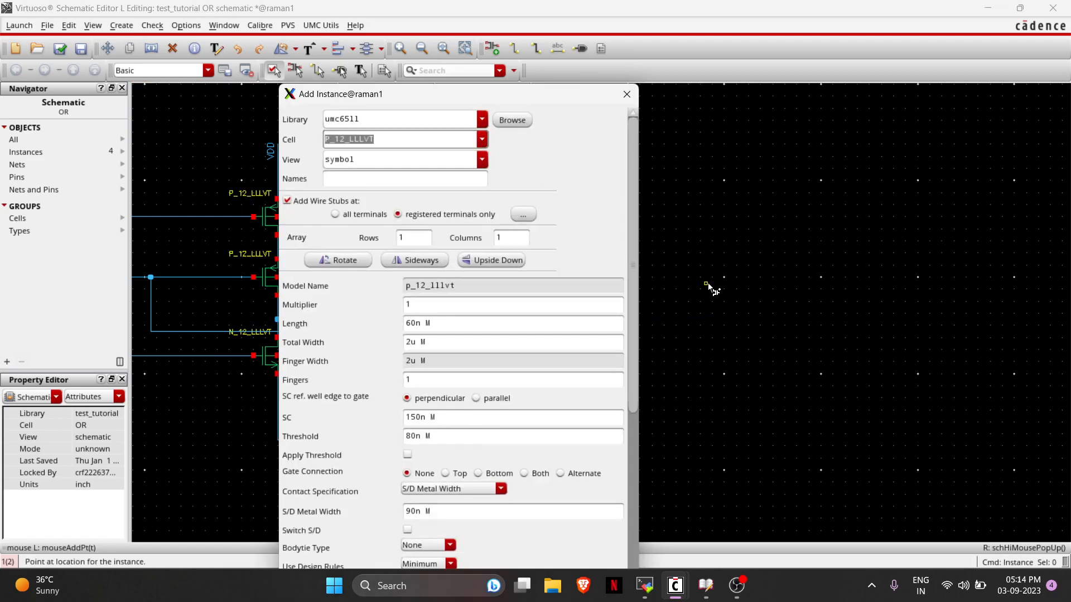
key("Escape")
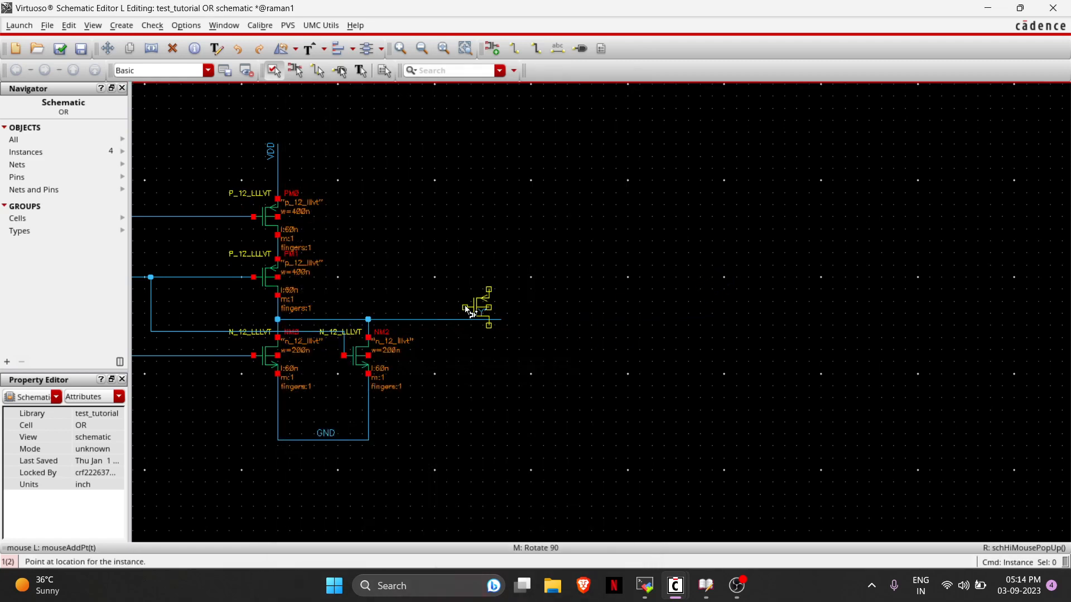
key("c")
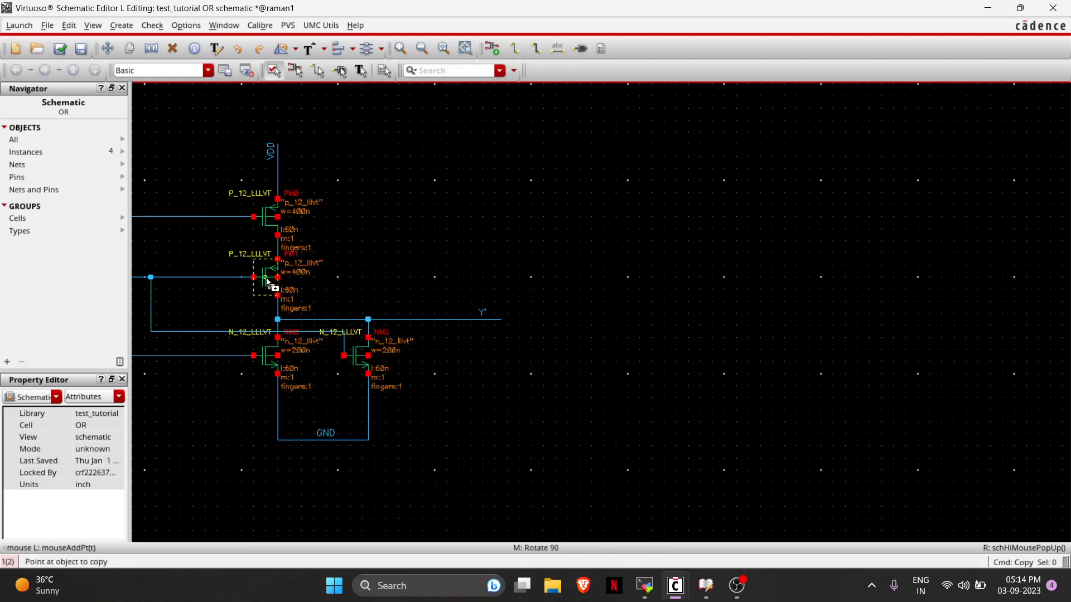
left_click(268, 283)
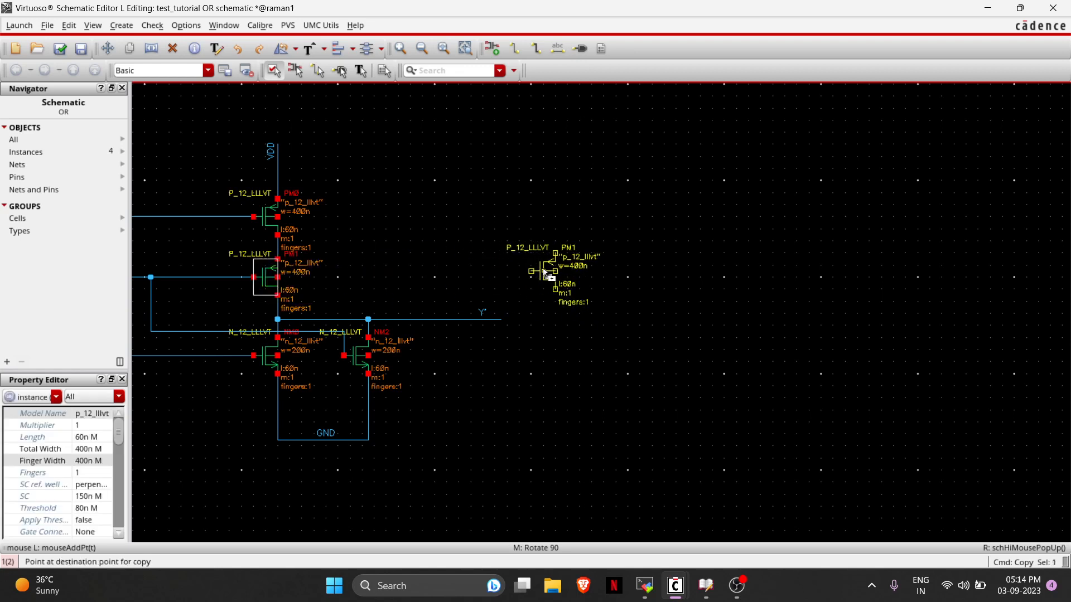
left_click(544, 271)
left_click(352, 362)
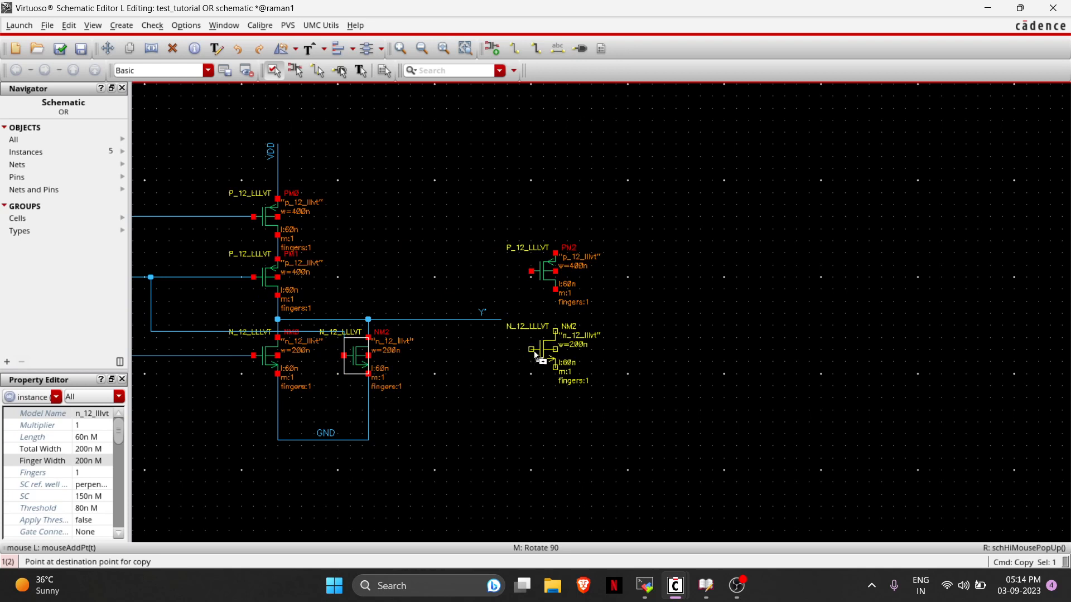
left_click(535, 355)
key("Escape")
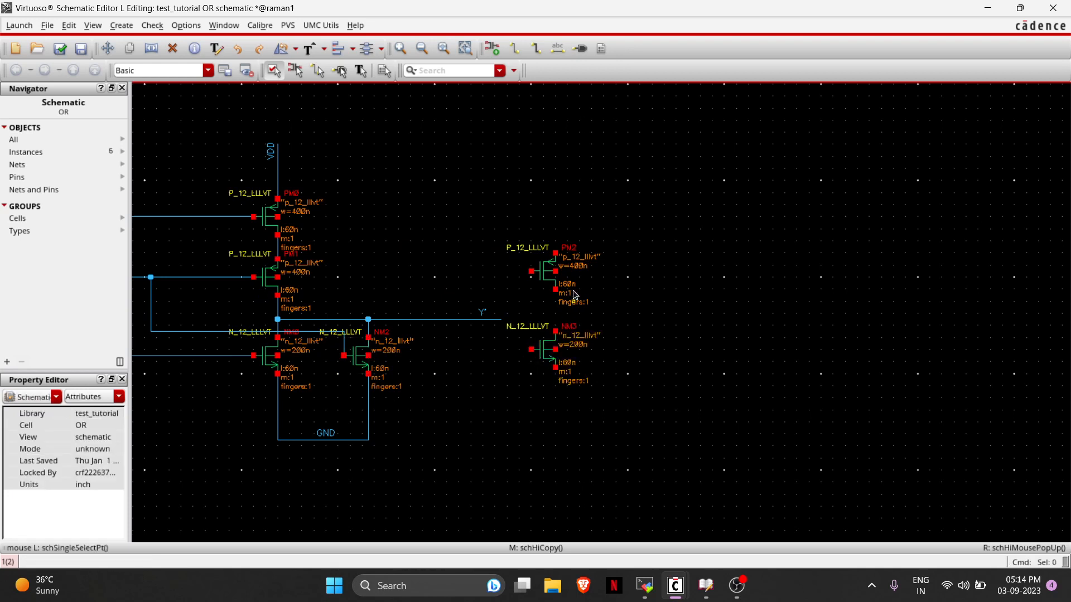
Wire the copied P_12_LLLVT's bottom terminal to the copied N_12_LLLVT's top terminal, and its top terminal to the VDD wire.
key("w")
left_click(556, 290)
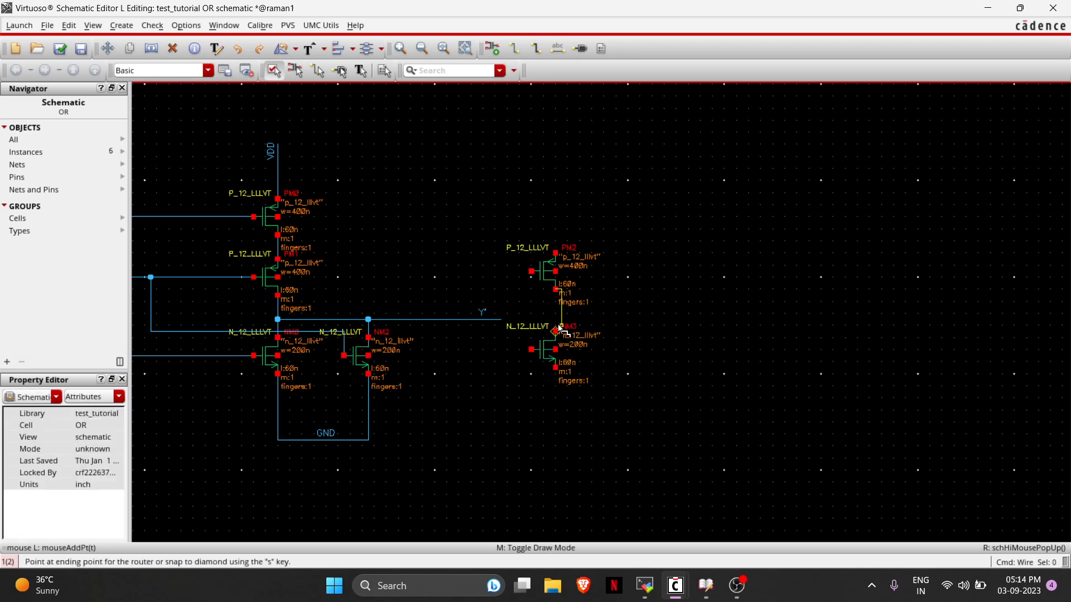
left_click(555, 332)
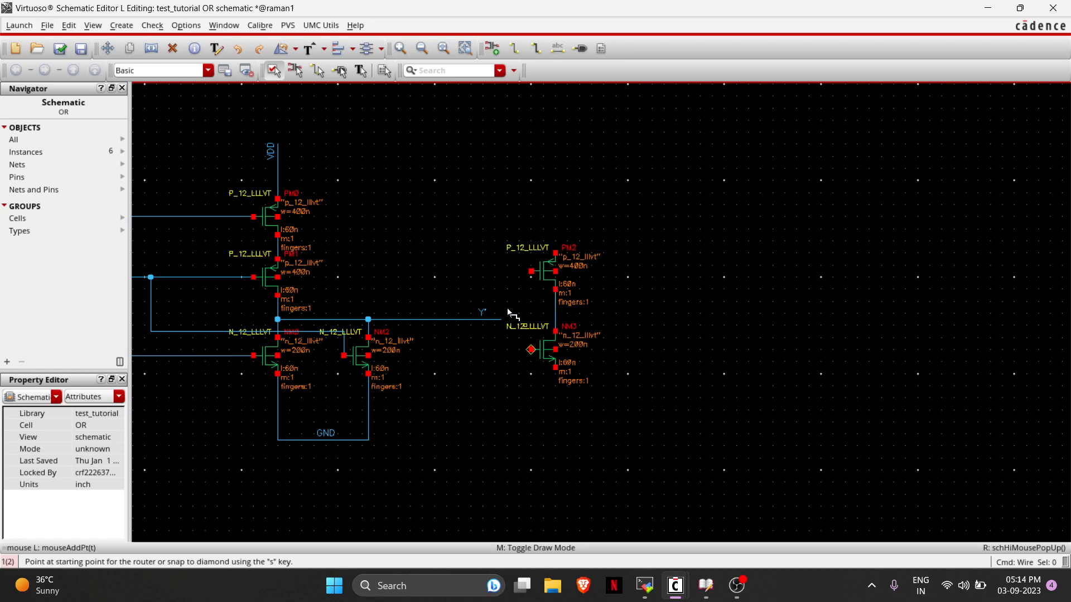
left_click(556, 254)
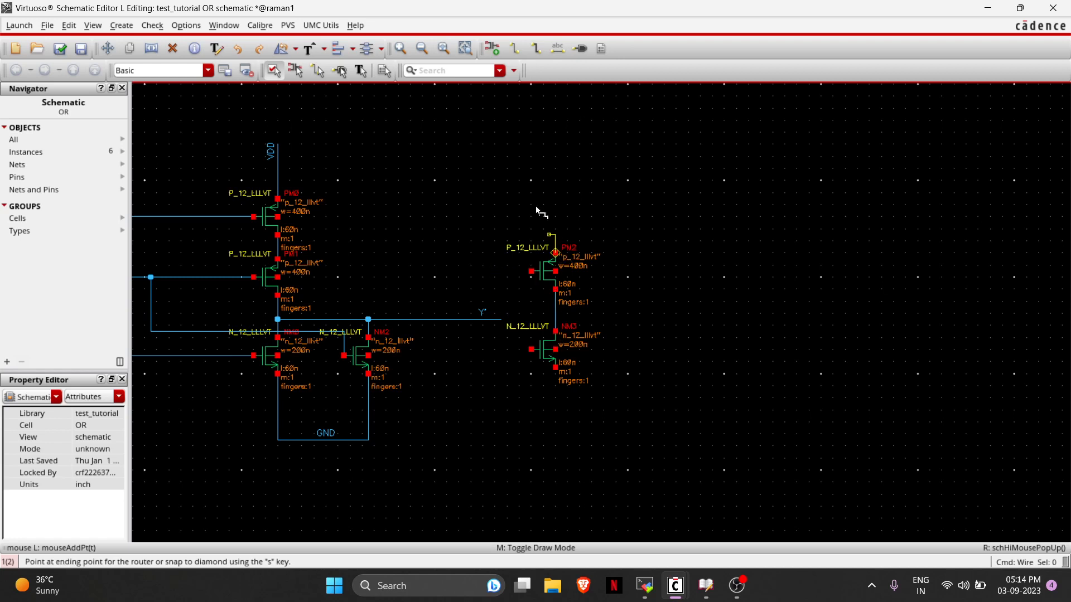
left_click(278, 174)
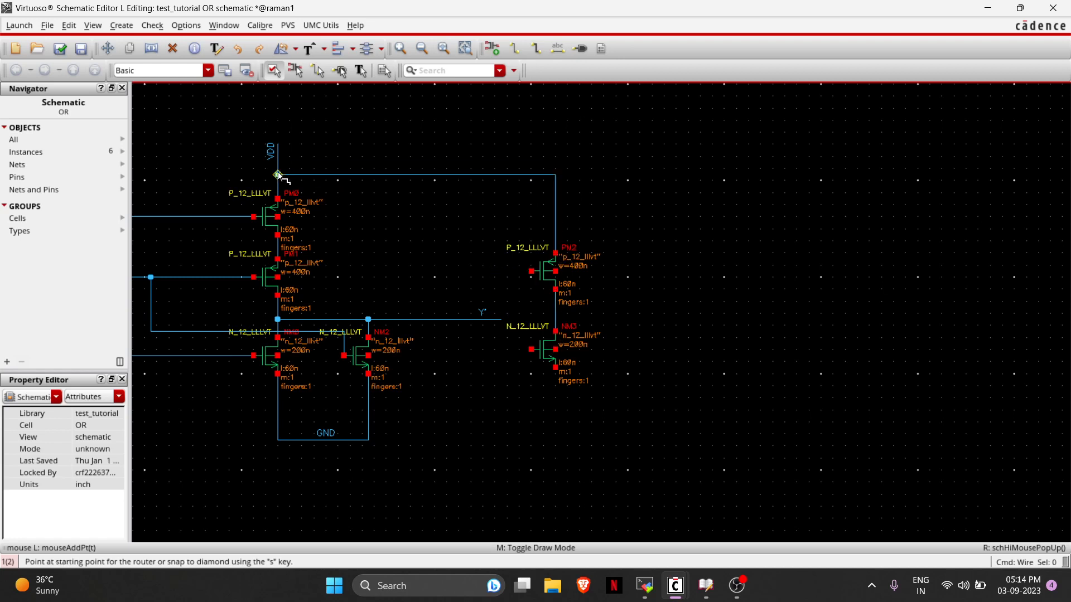
Wire the copied N_12_LLLVT's bottom terminal to the GND wire and tie both inverter gates together to the Y* wire.
left_click(556, 368)
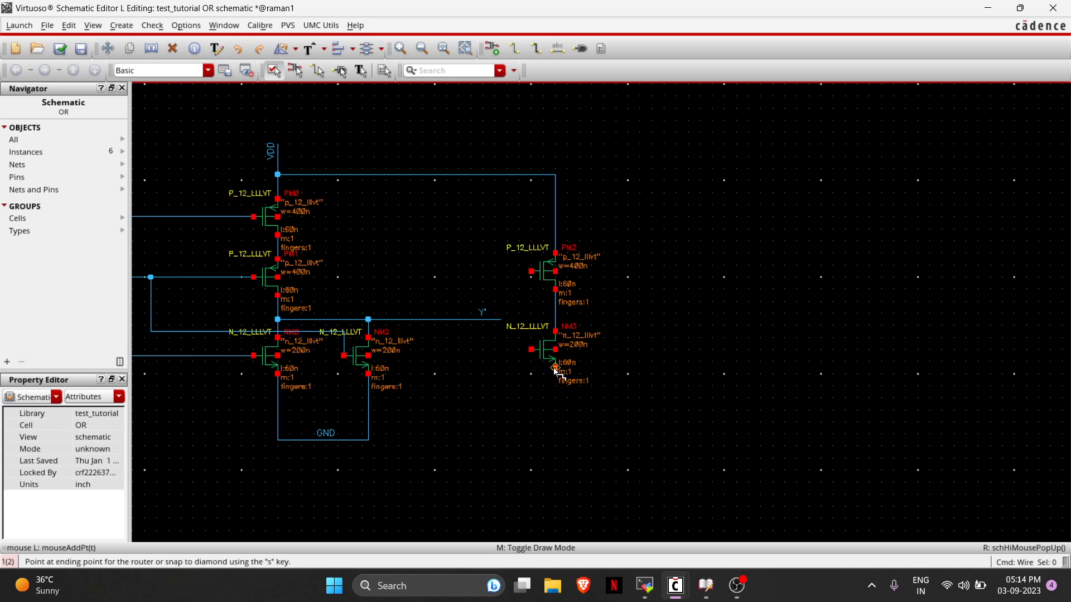
left_click(369, 441)
left_click(531, 271)
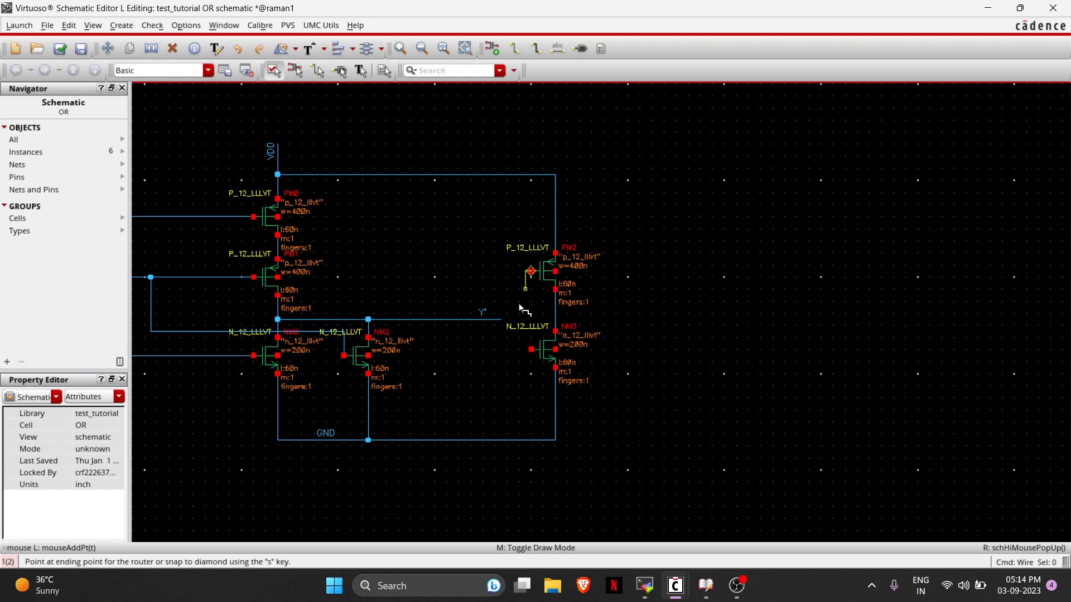
left_click(531, 349)
left_click(501, 319)
left_click(531, 319)
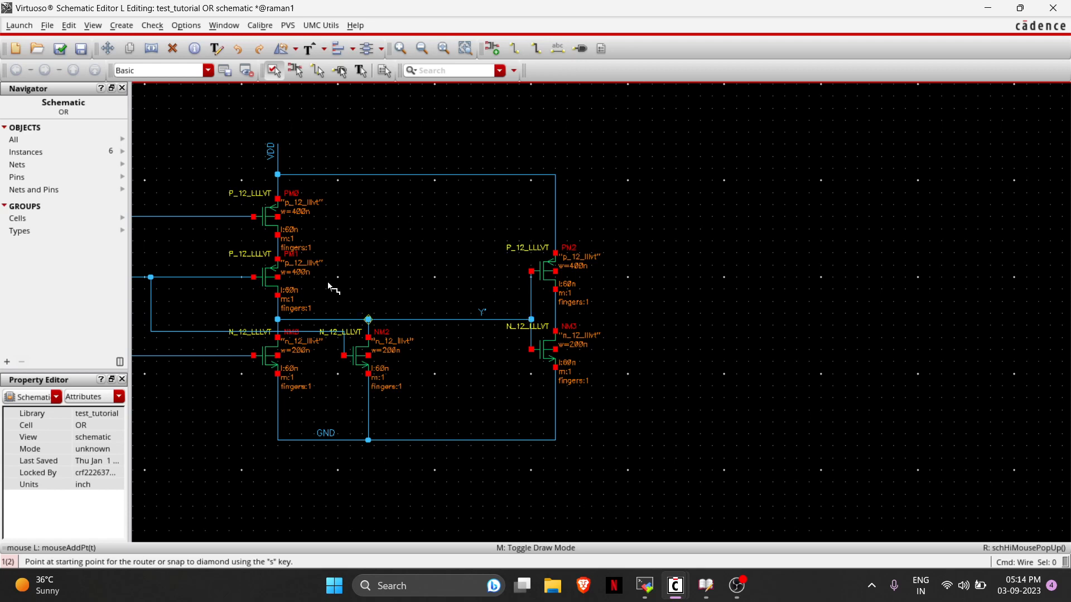
Examine the wiring of the NOR stage and the inverter stage across the whole schematic.
key("Left")
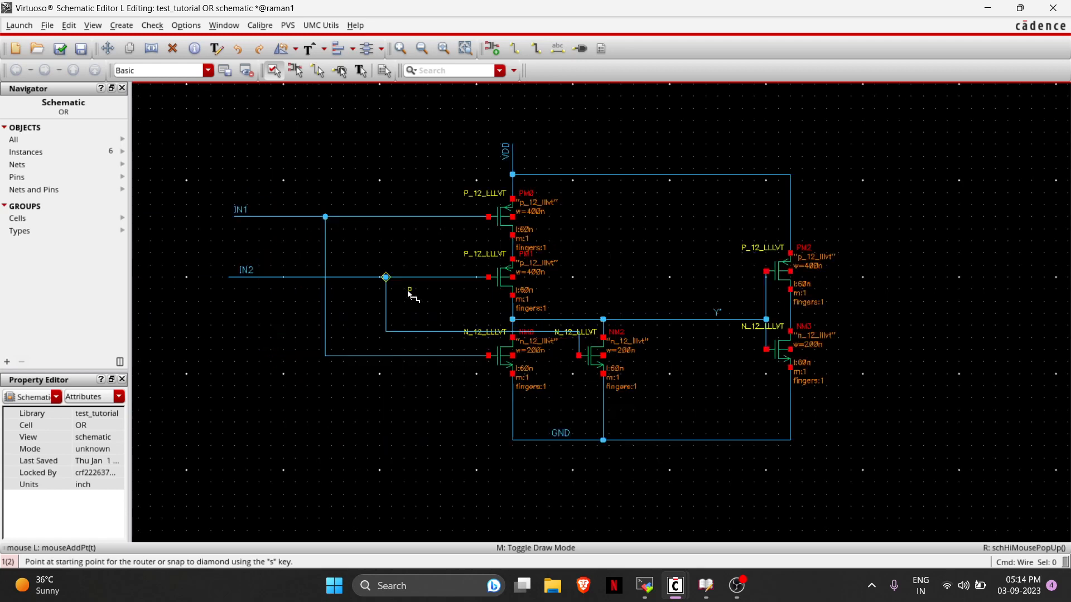
key("Right")
key("Left")
key("shift+z")
scroll(690, 281, "up", 2)
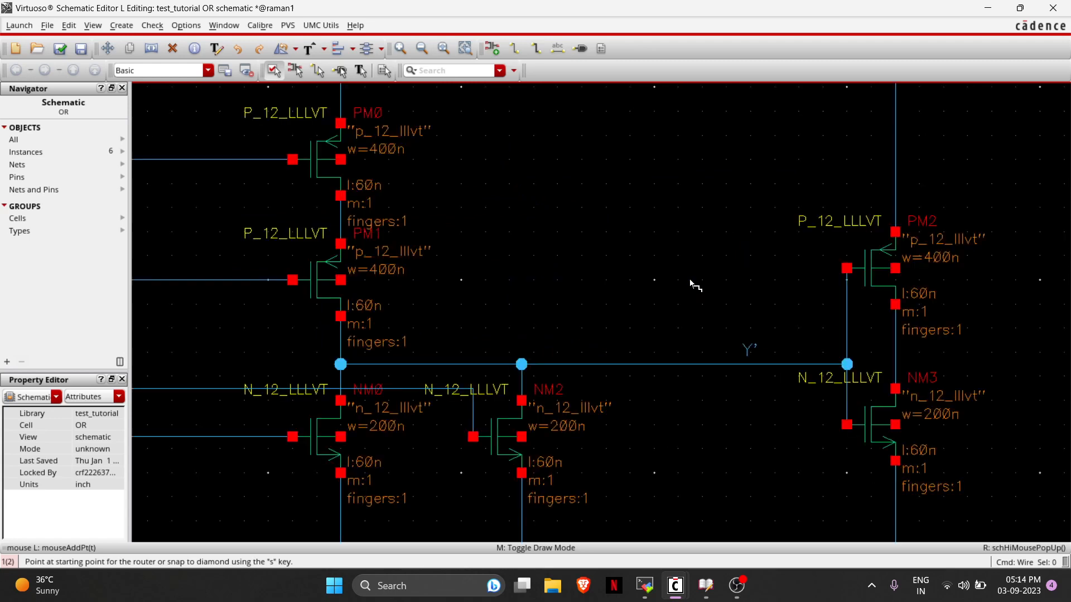
scroll(691, 281, "up", 1)
scroll(691, 281, "down", 2)
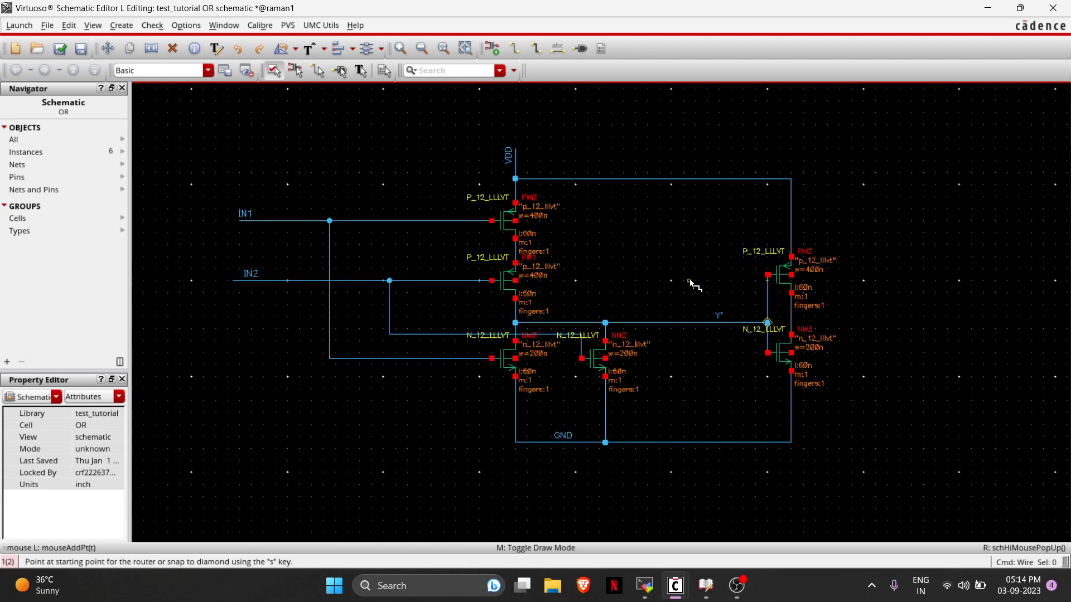
scroll(691, 281, "down", 1)
scroll(691, 281, "up", 1)
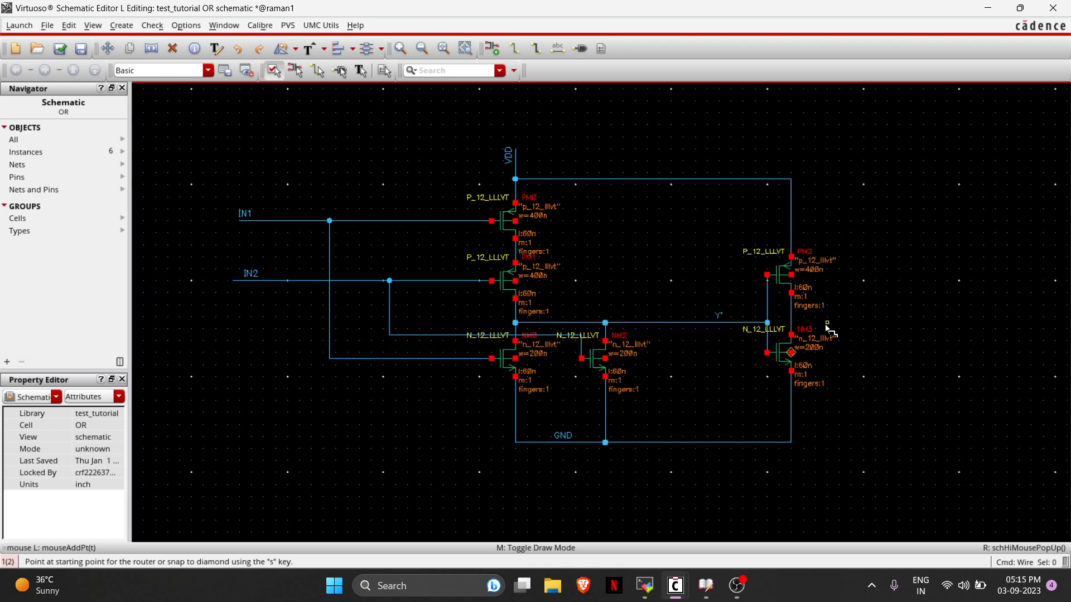
key("Escape")
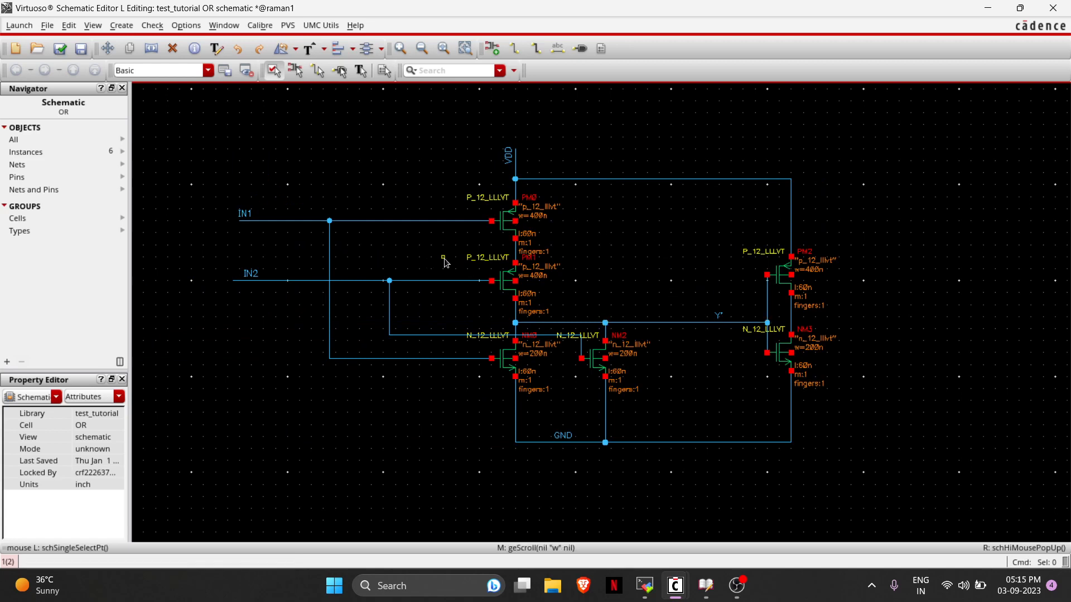
key("Left")
key("Right")
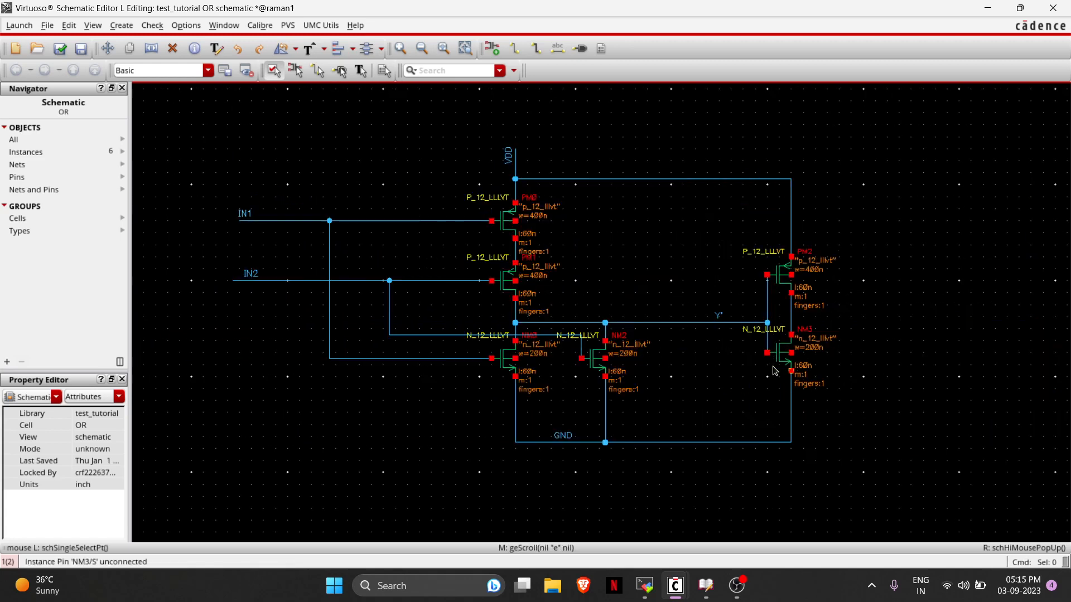
Draw an output wire outward from the junction between the two inverter transistors and label it Y.
key("w")
left_click(792, 317)
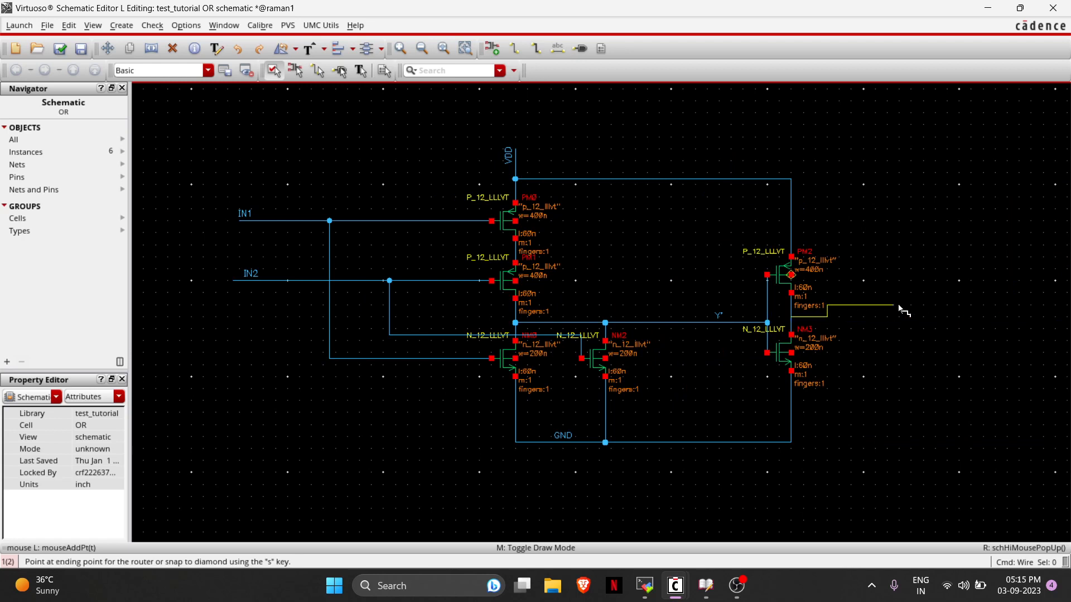
double_click(972, 317)
key("l")
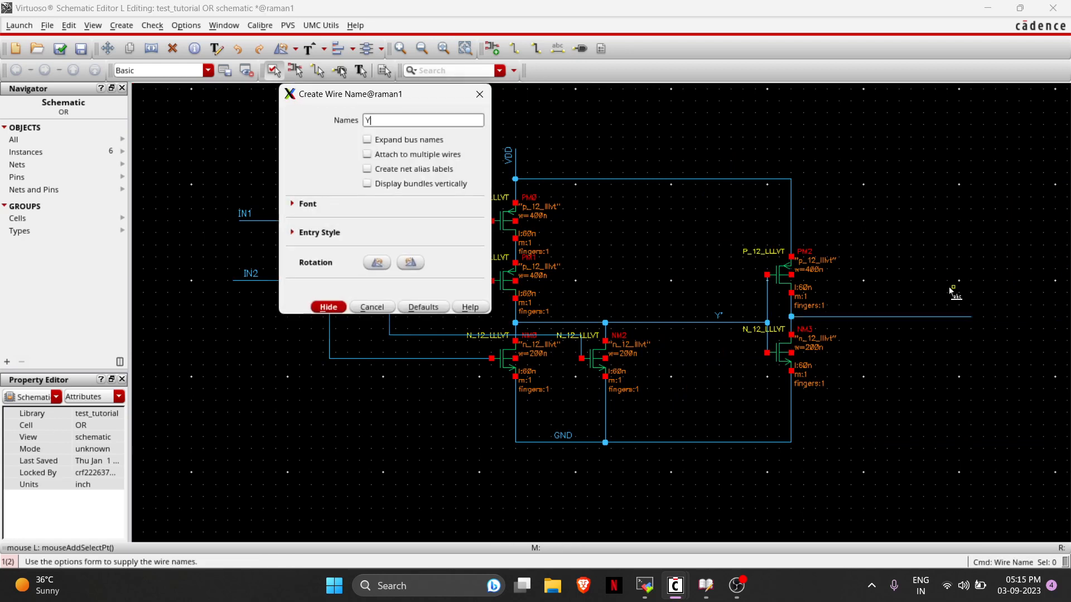
key("Return")
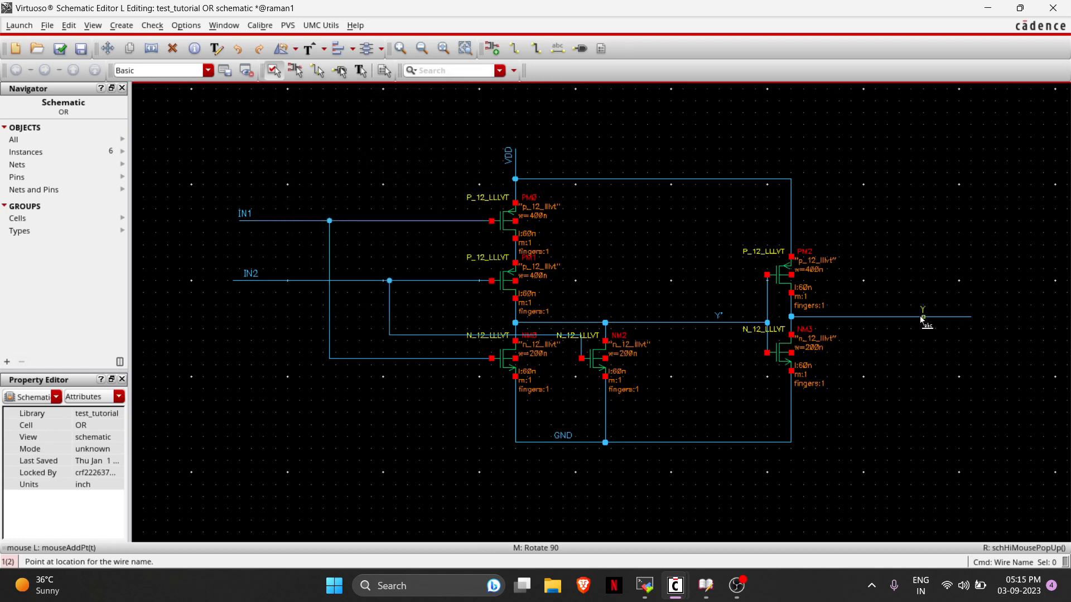
left_click(921, 317)
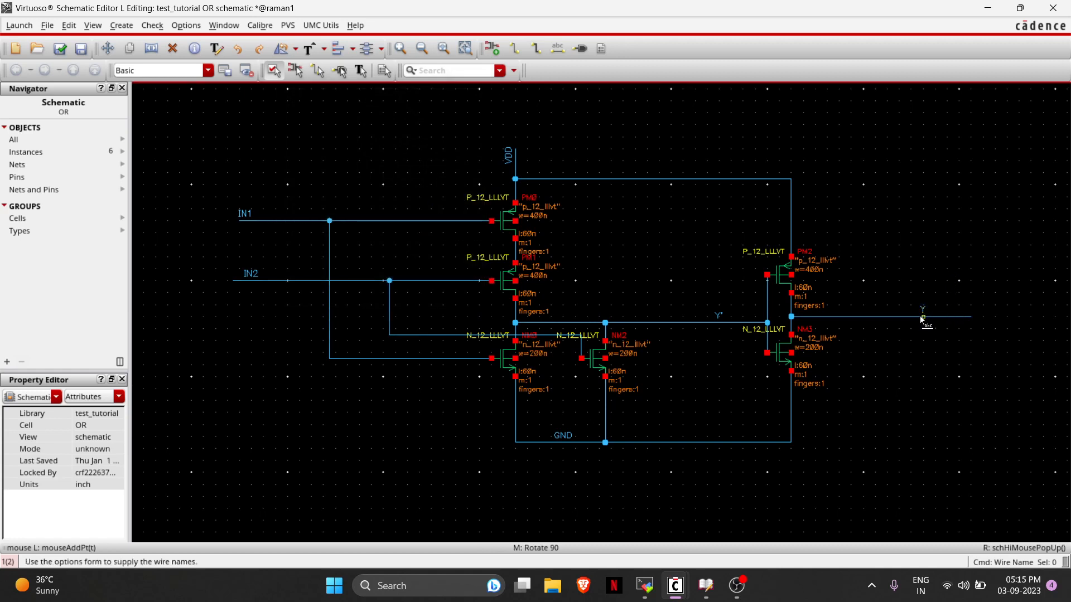
key("Escape")
Highlight the NOR stage, the inverter stage and the complete OR circuit by selecting them, and clear the selection.
left_click_drag(425, 131, 671, 479)
left_click(470, 151)
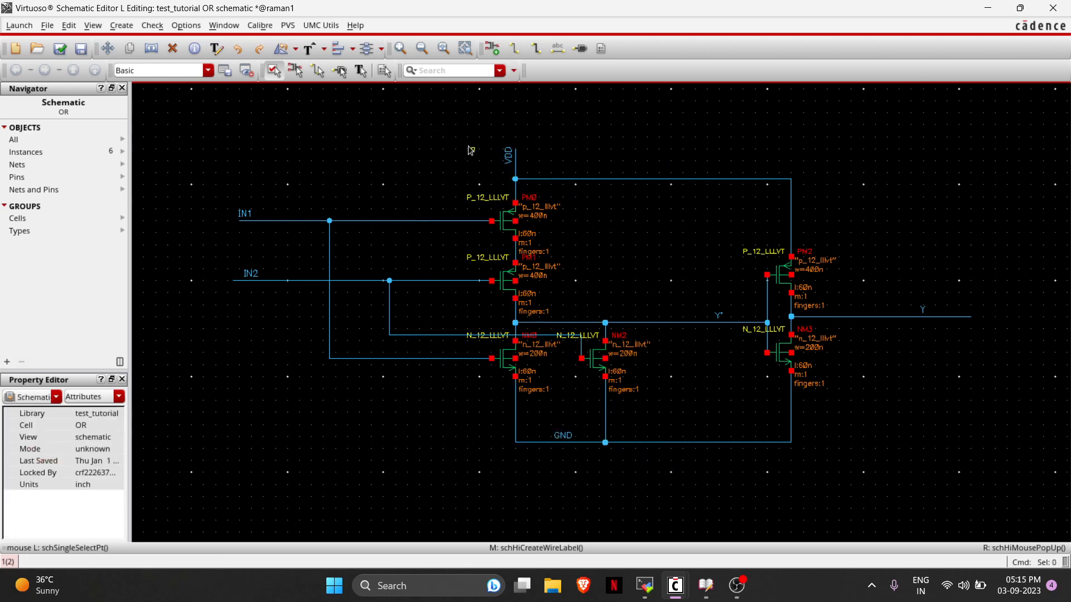
left_click_drag(448, 124, 698, 520)
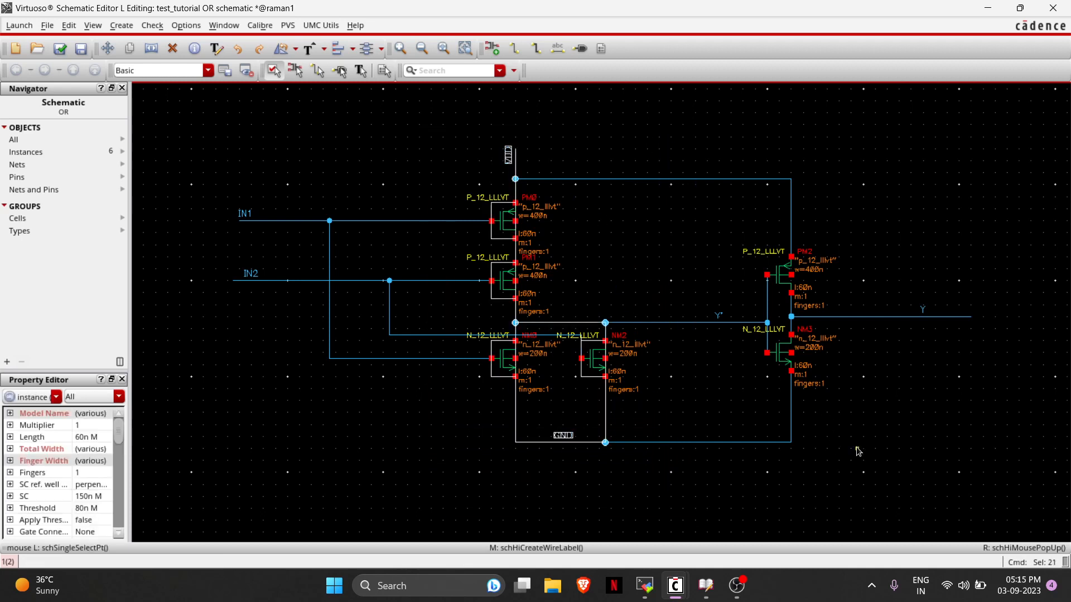
left_click_drag(858, 451, 718, 148)
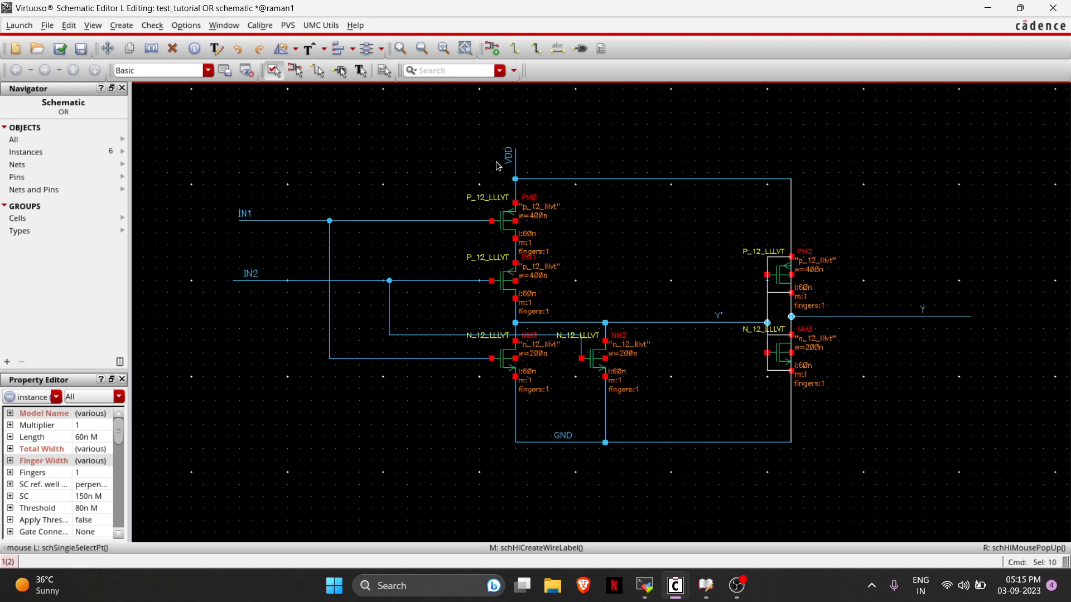
left_click_drag(442, 125, 852, 506)
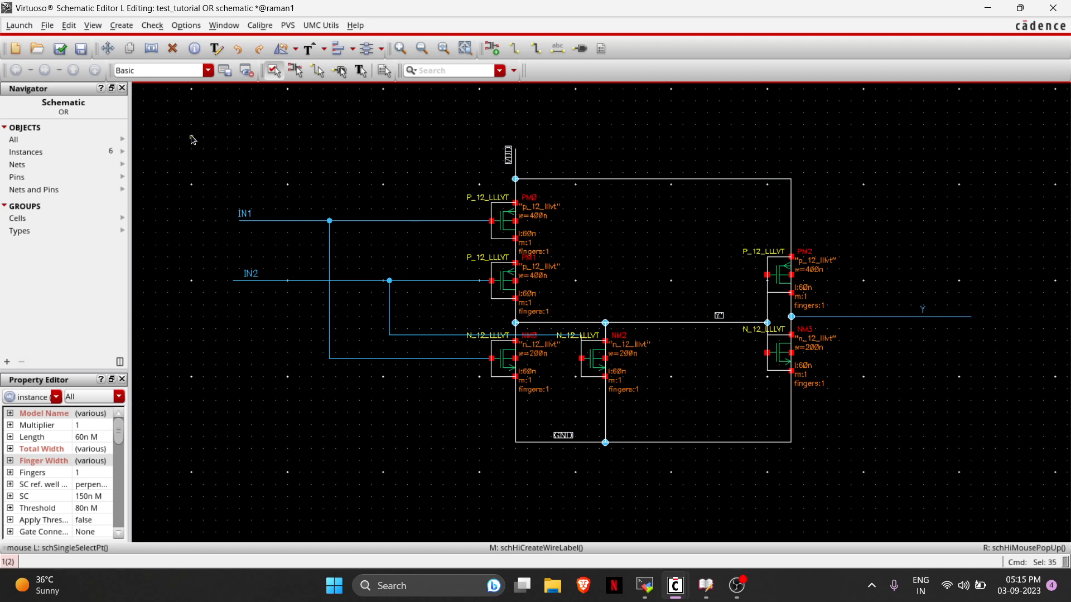
left_click_drag(191, 137, 997, 481)
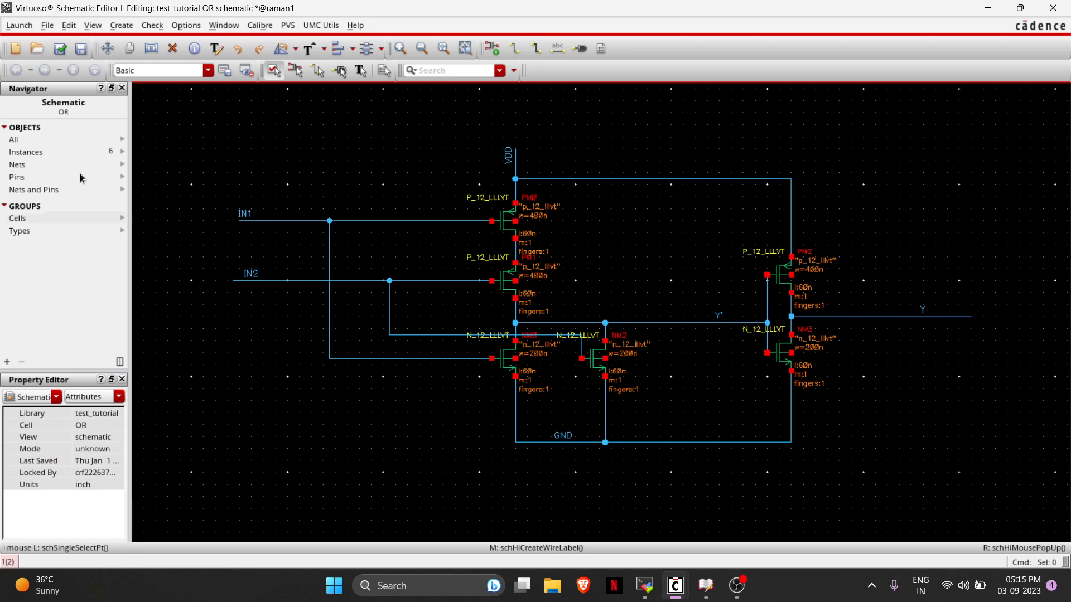
left_click_drag(202, 127, 1012, 464)
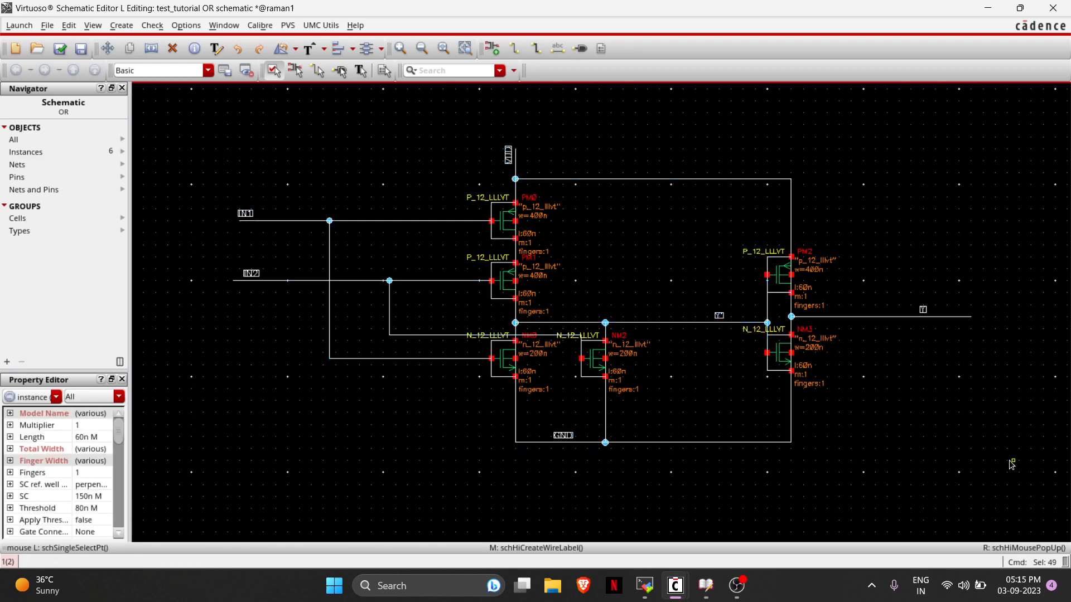
left_click(397, 426)
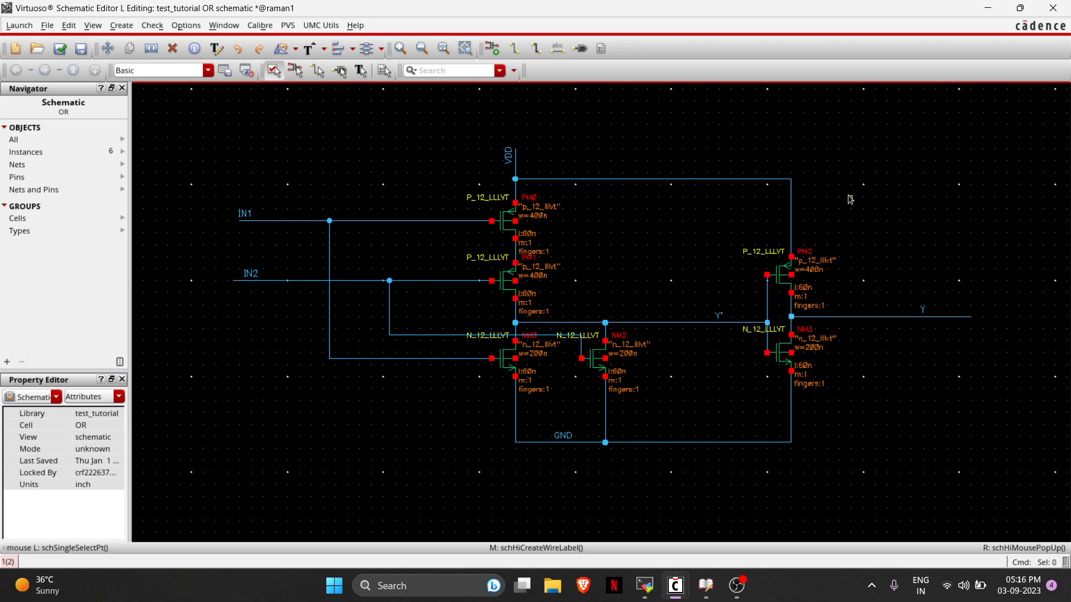
Check and save the OR schematic and dismiss the check report.
scroll(848, 200, "up", 2)
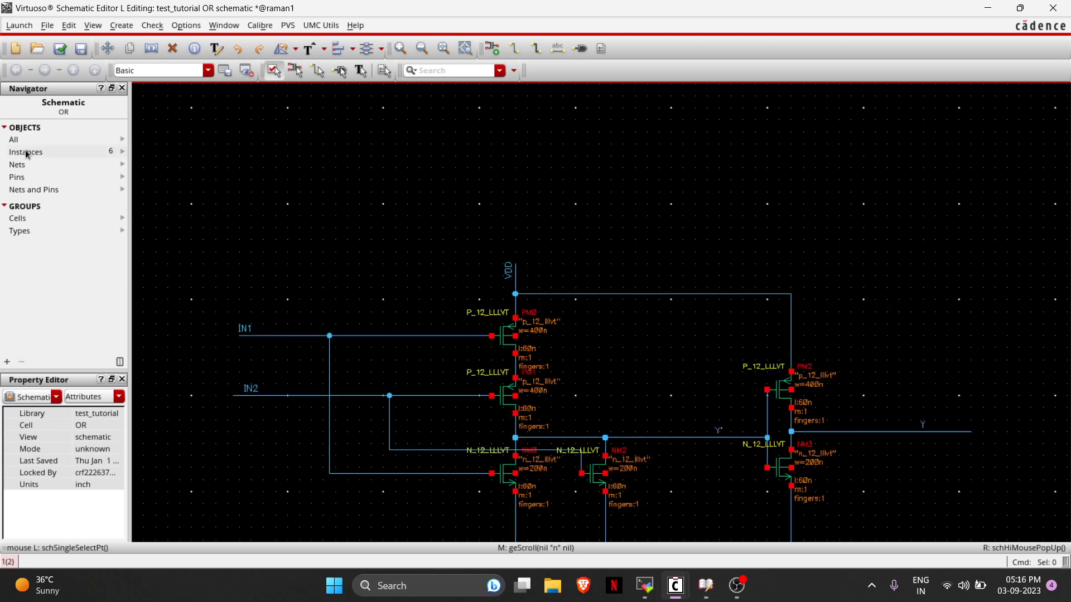
left_click(58, 49)
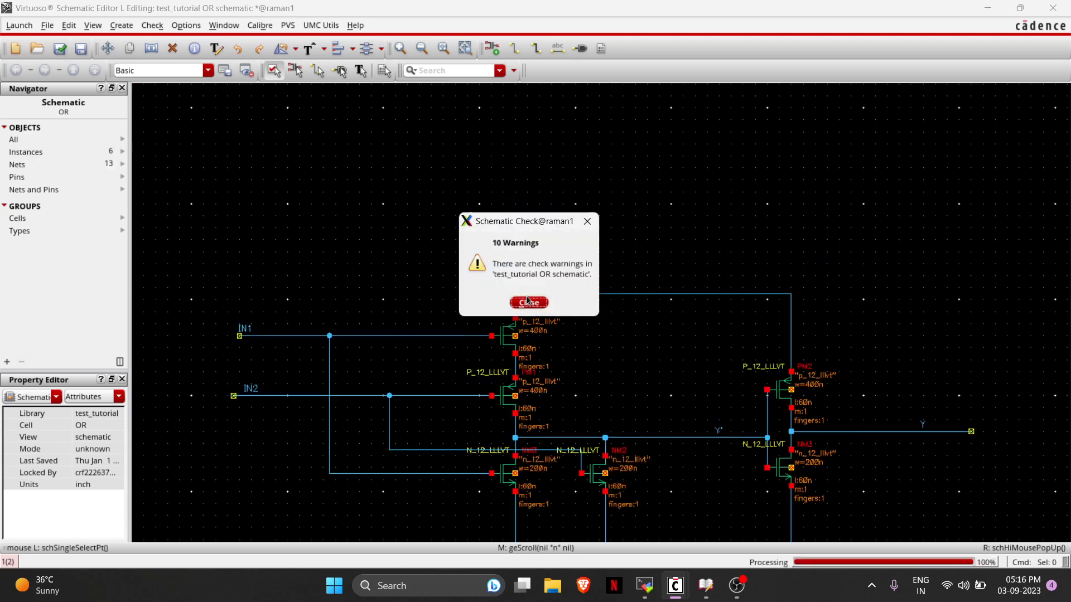
key("Down")
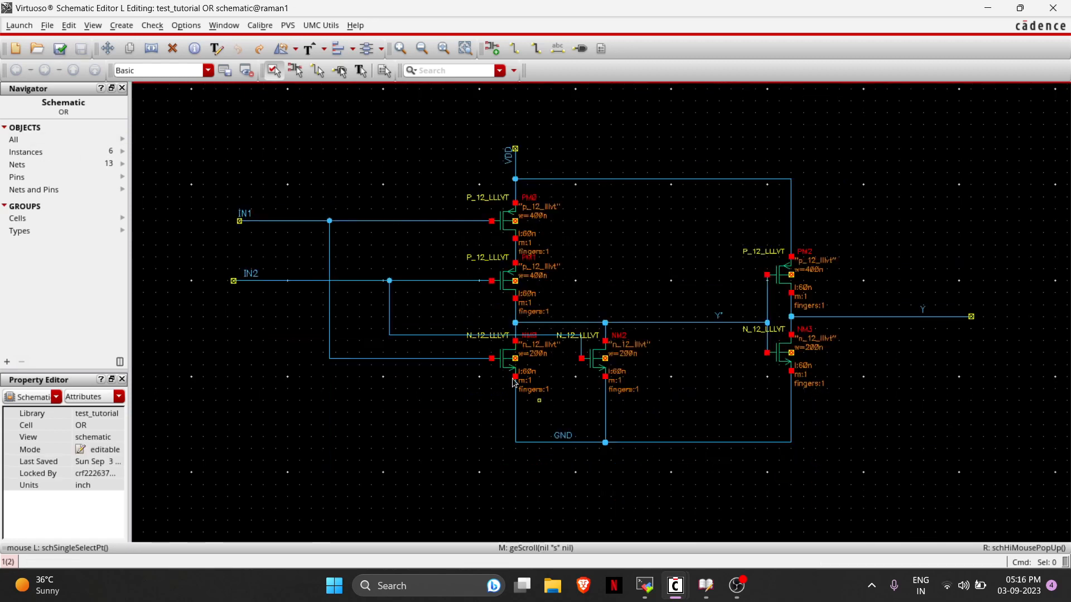
Wire the body terminal of transistor NM0 to the GND wire.
scroll(526, 390, "up", 2, "ctrl")
scroll(509, 280, "up", 2, "ctrl")
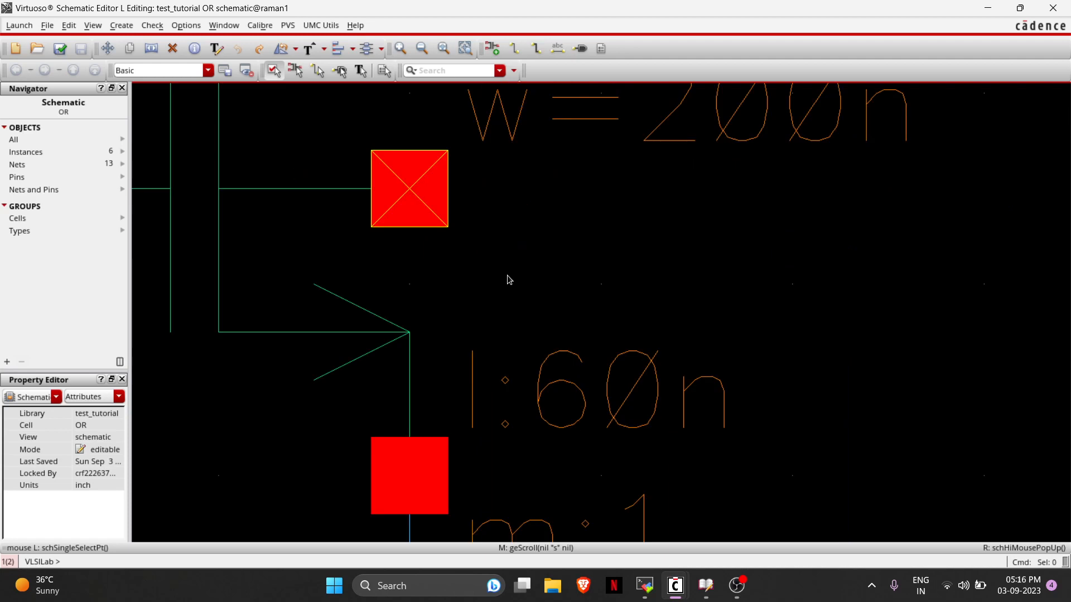
key("w")
scroll(509, 281, "down", 3, "ctrl")
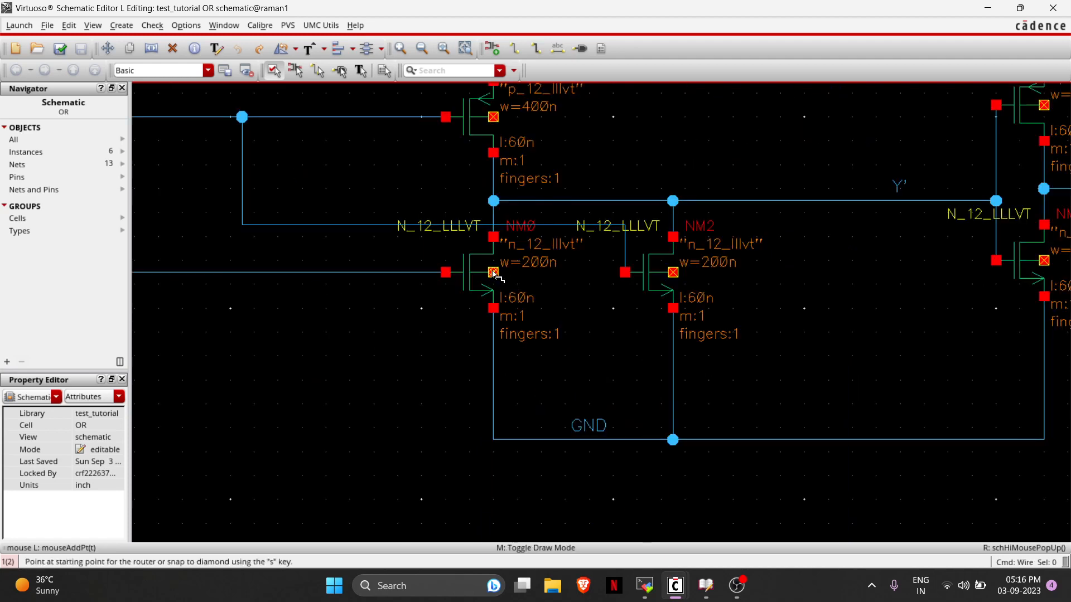
left_click(494, 272)
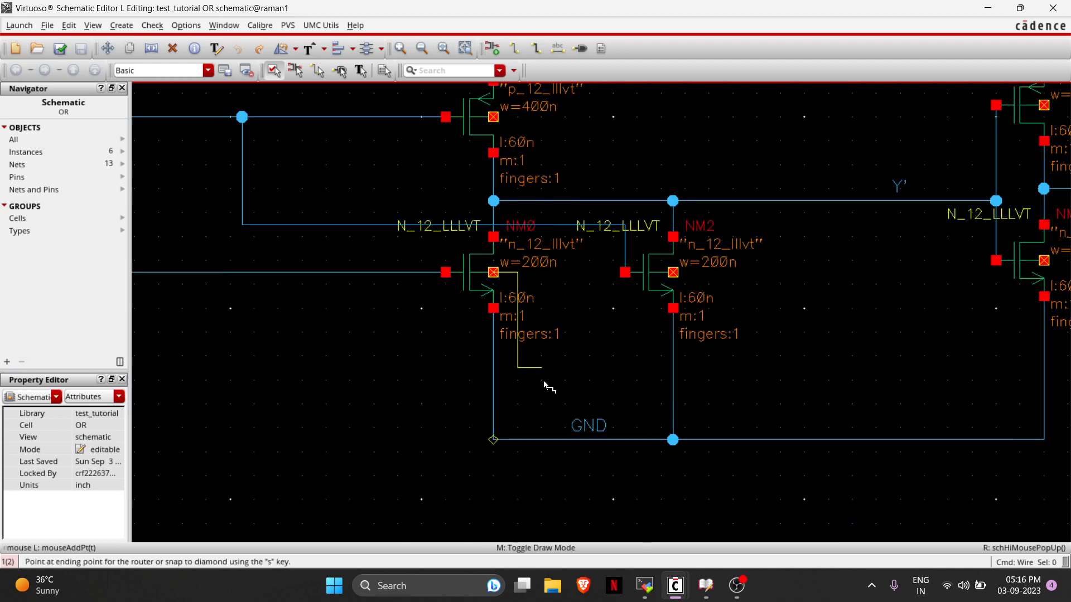
left_click(528, 440)
Wire the body terminal of transistor PM1 to the body wire of NM0.
scroll(640, 371, "up", 2)
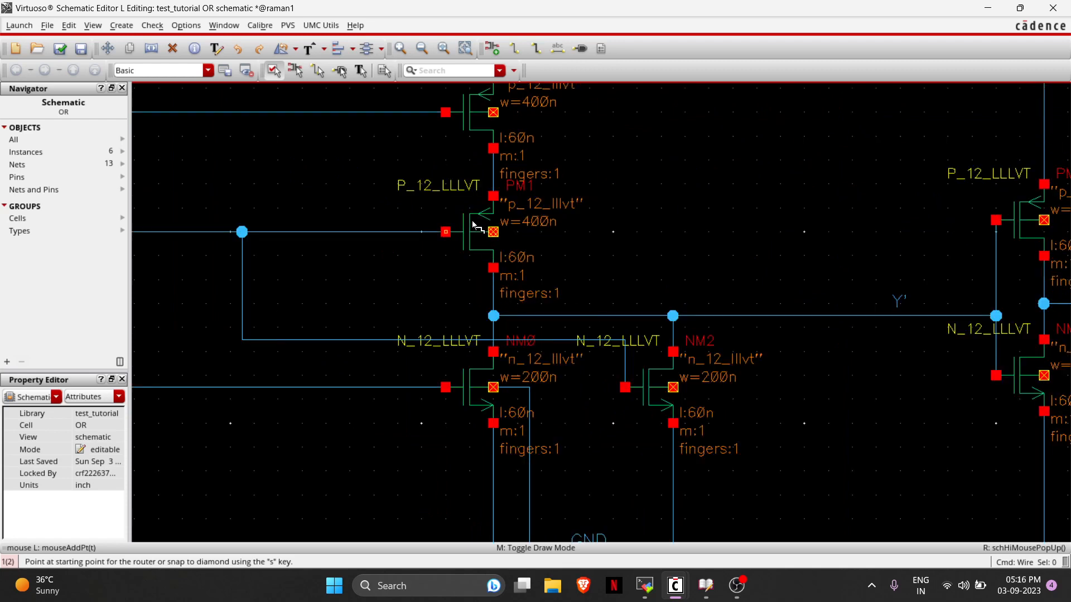
left_click(493, 232)
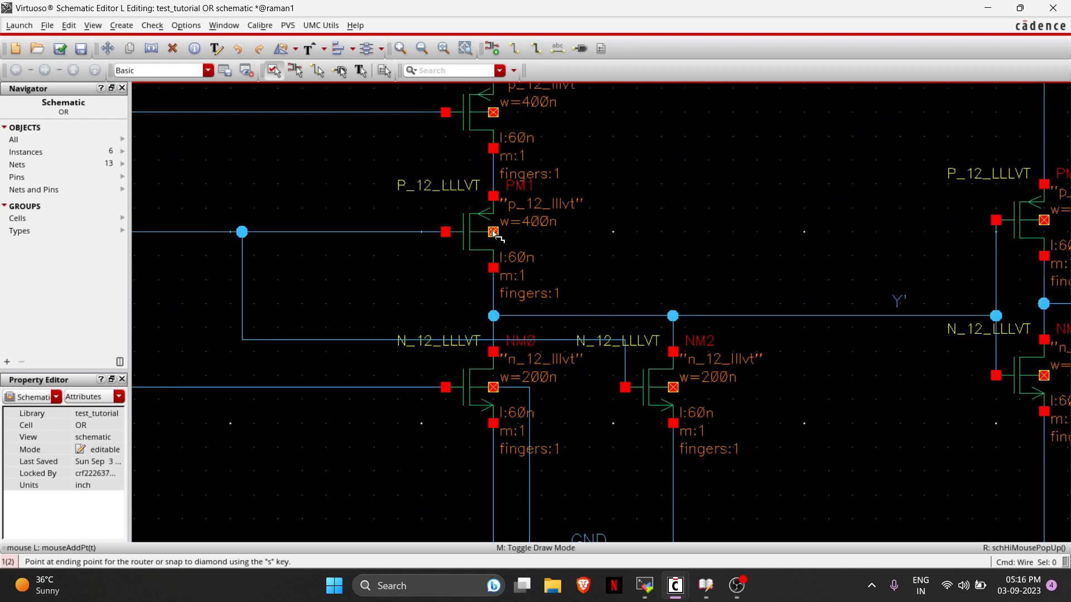
left_click(530, 387)
Wire the body terminal of transistor NM2 to the GND wire.
scroll(530, 388, "right", 2, "shift")
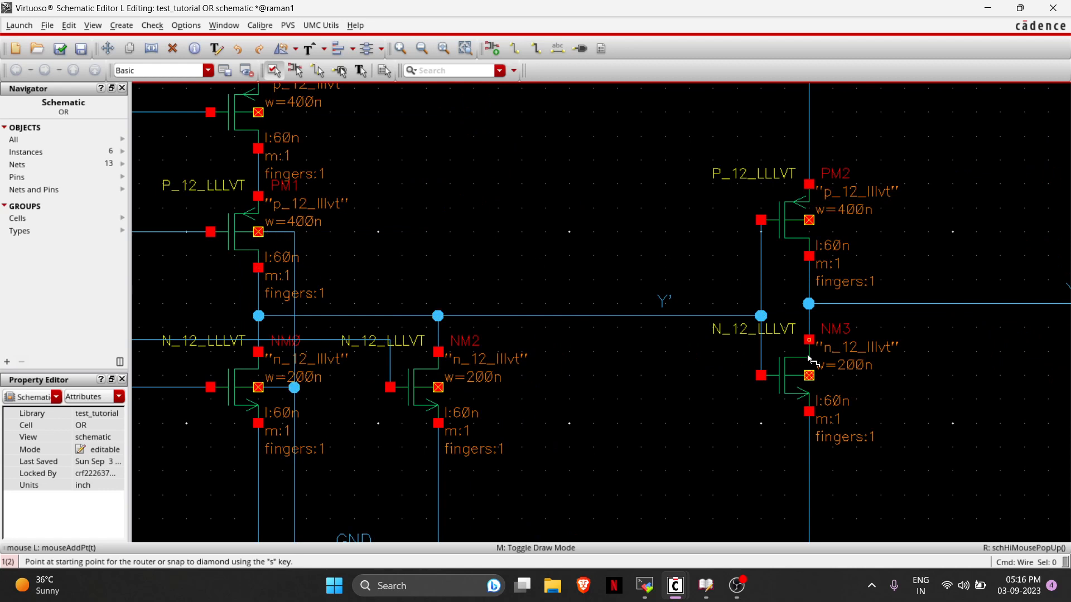
scroll(809, 362, "down", 1)
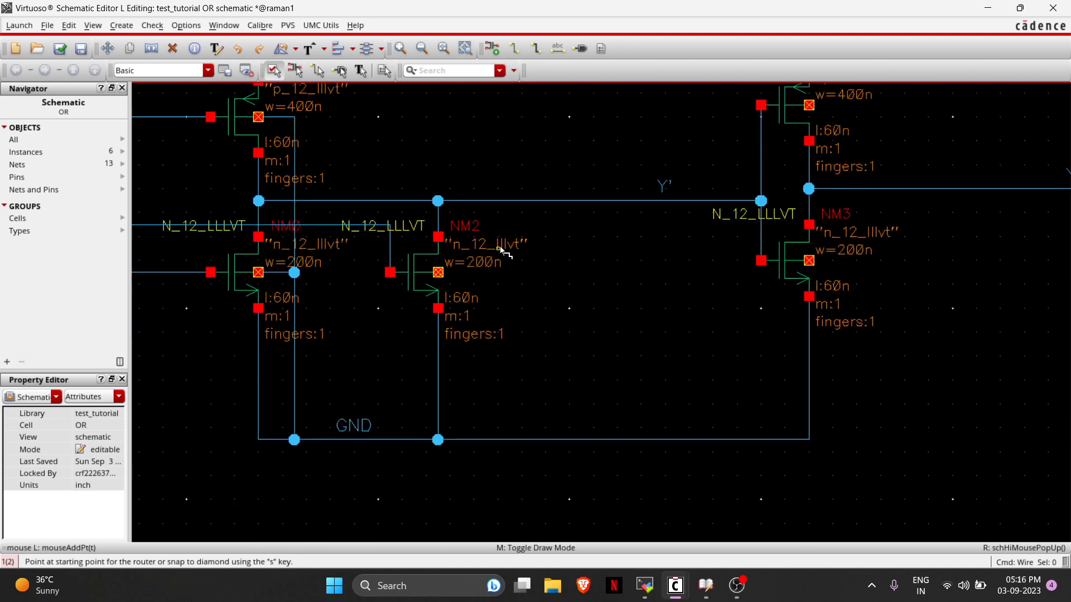
left_click(438, 272)
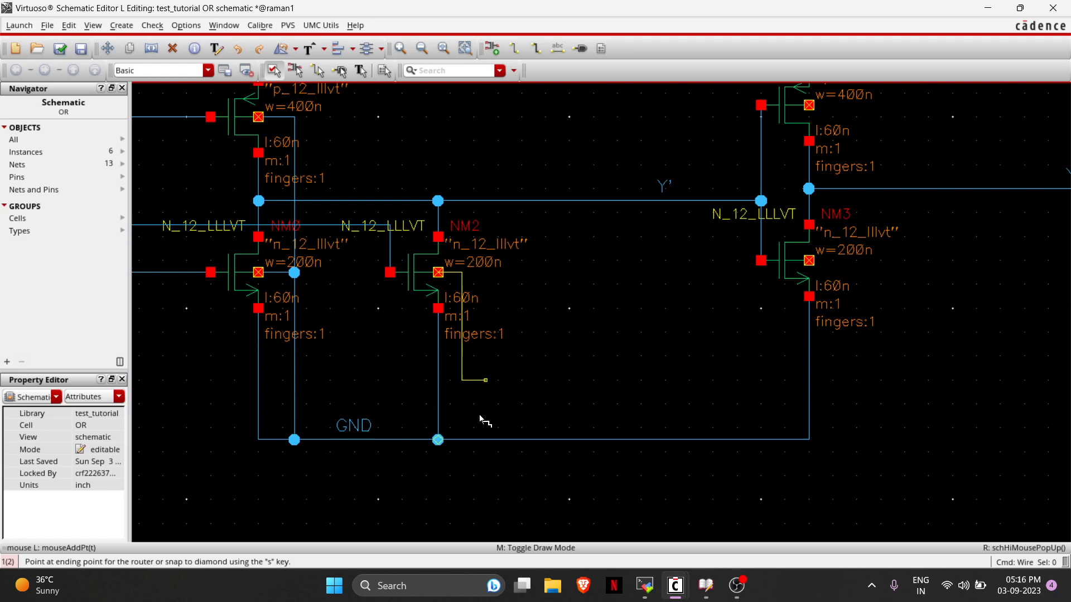
left_click(462, 439)
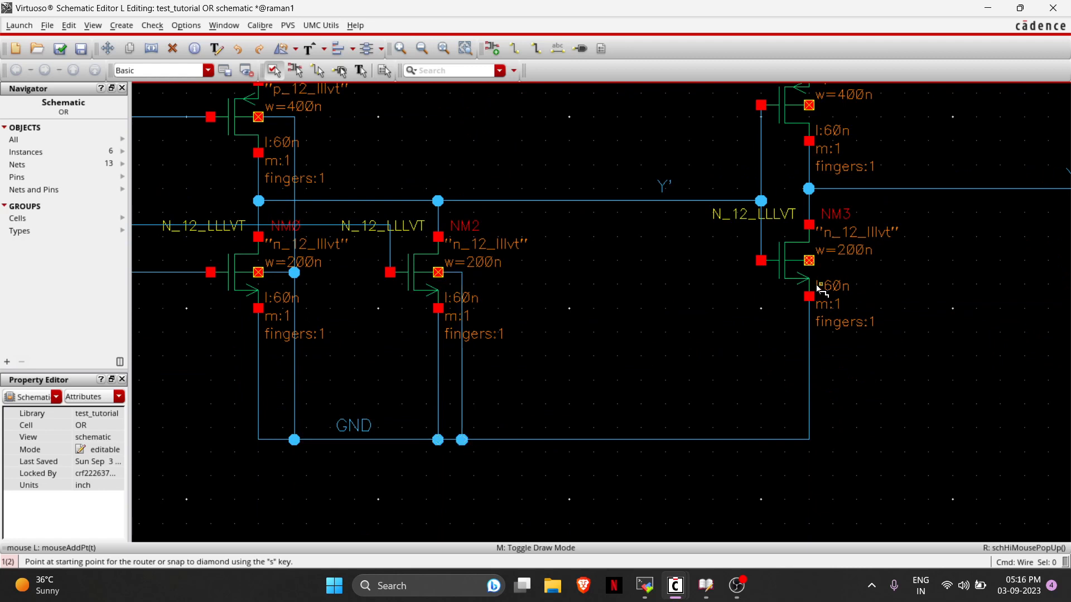
Wire the body terminal of the inverter transistor NM3 to its own bottom terminal.
left_click(808, 261)
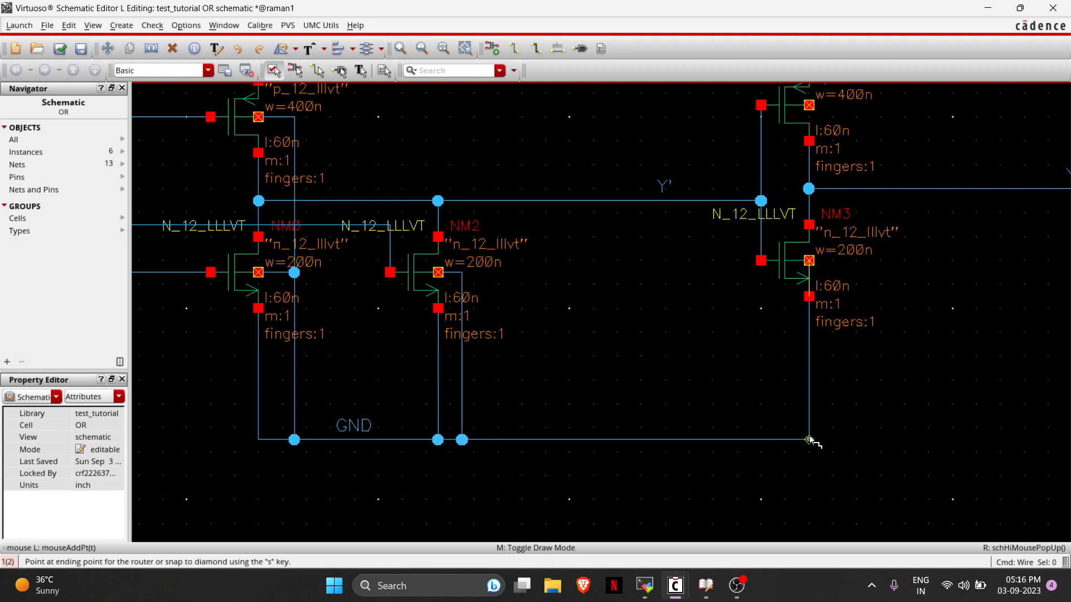
left_click(809, 296)
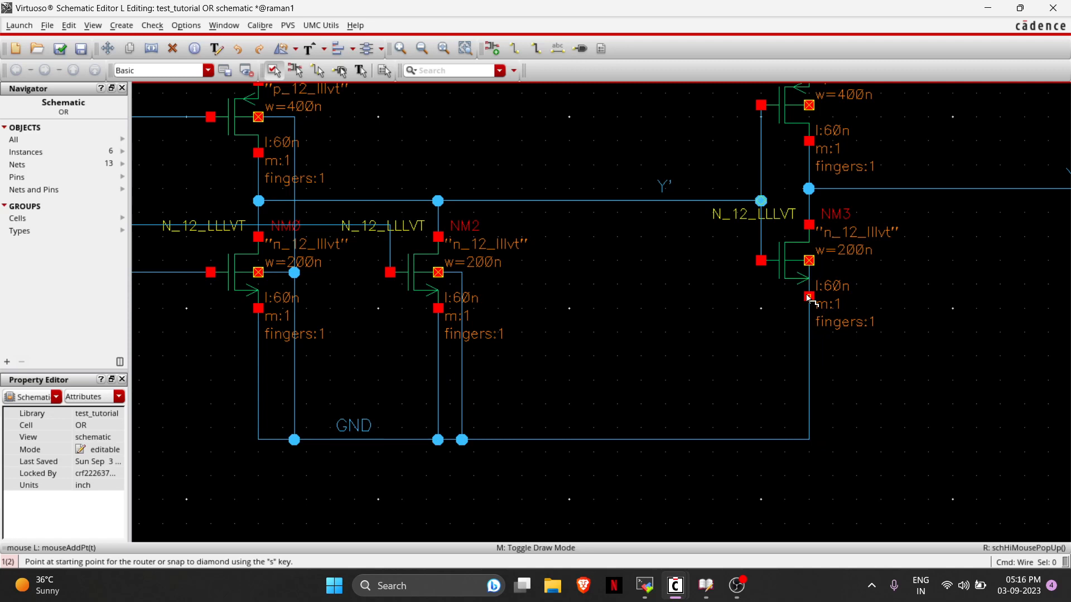
scroll(809, 296, "up", 2)
scroll(801, 196, "down", 2)
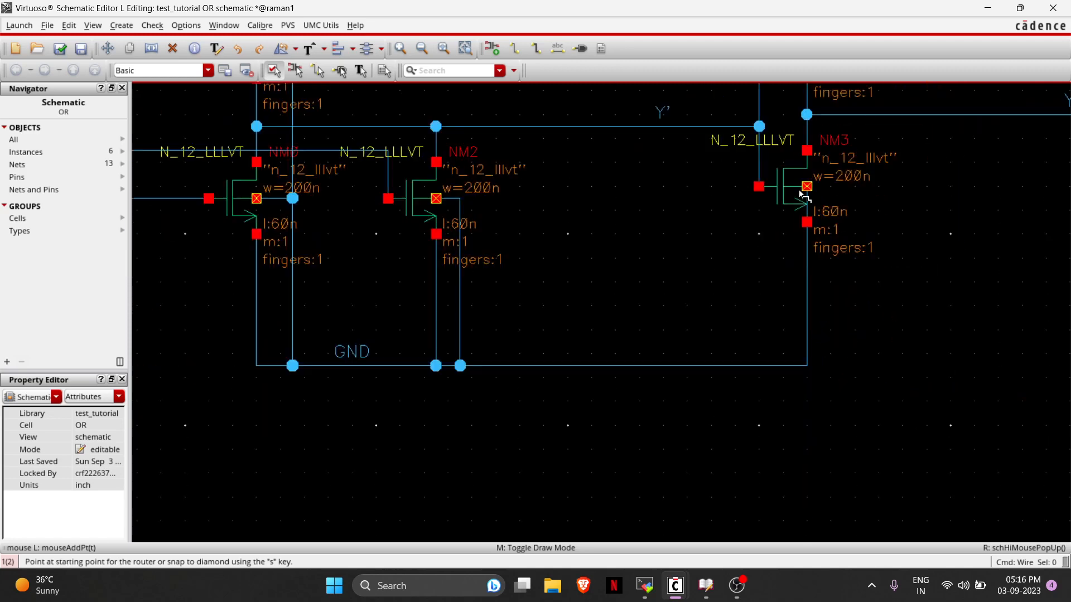
Wire the body terminal of the inverter transistor PM2 to its own upper terminal.
scroll(801, 196, "down", 3)
scroll(837, 292, "up", 4)
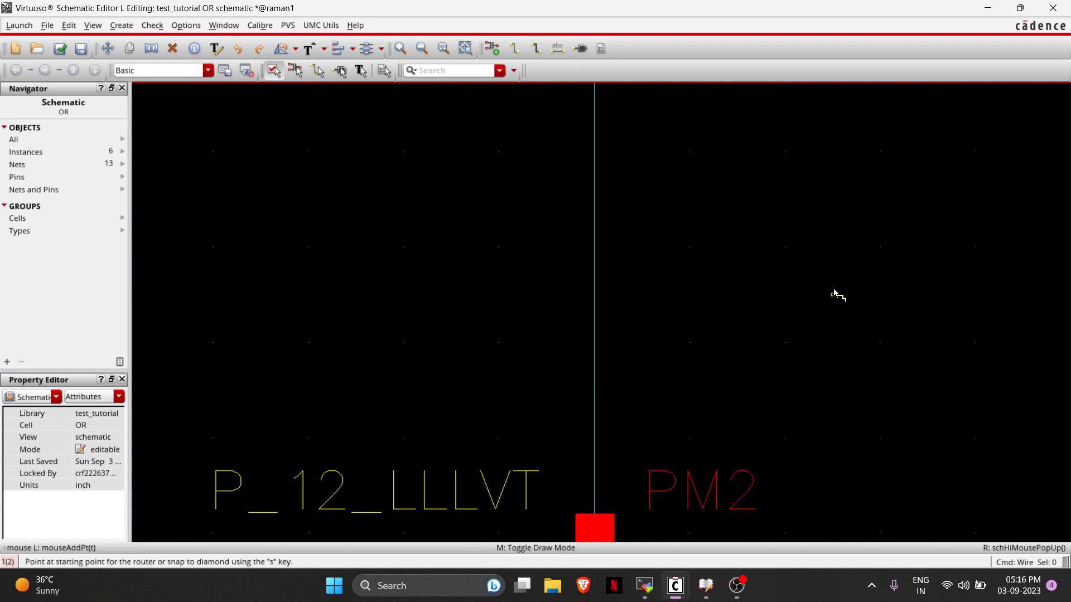
scroll(722, 420, "down", 2)
scroll(580, 424, "down", 2)
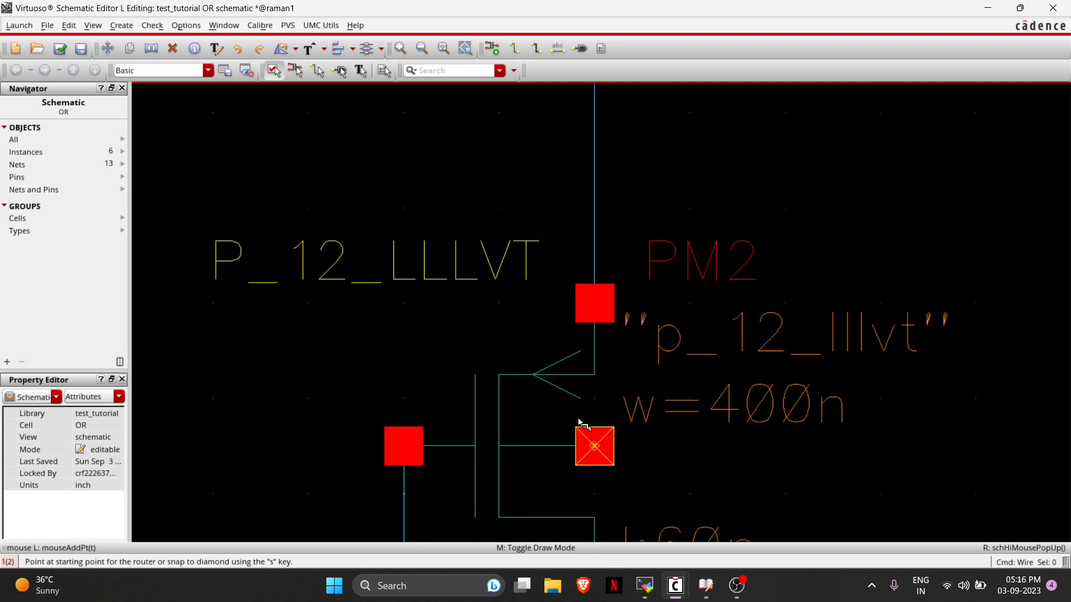
left_click(594, 447)
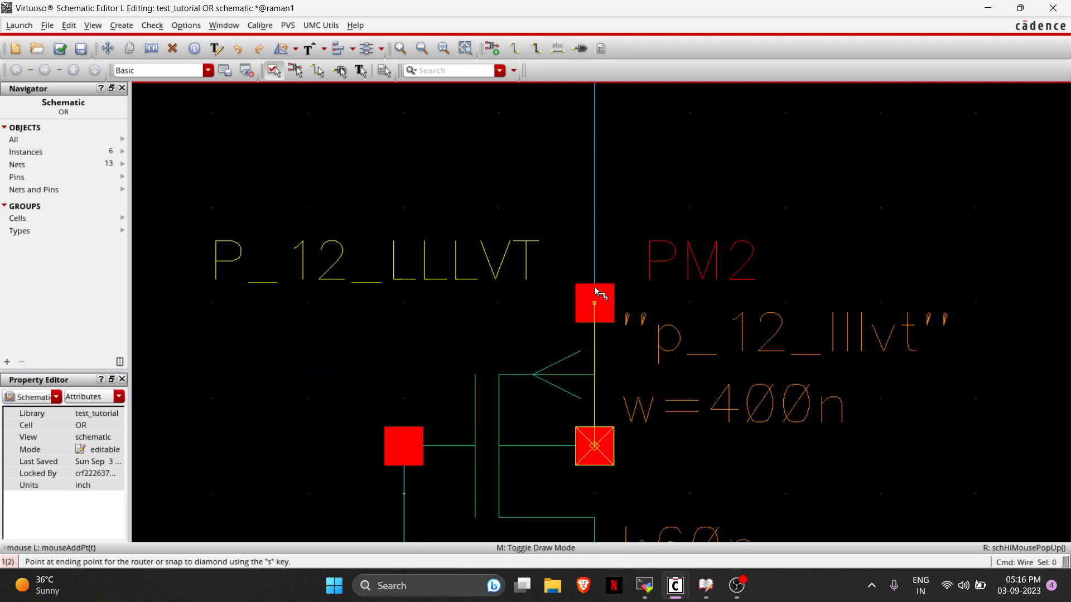
left_click(595, 295)
Wire the body terminal of transistor PM0 to the VDD wire above it.
scroll(600, 293, "down", 5)
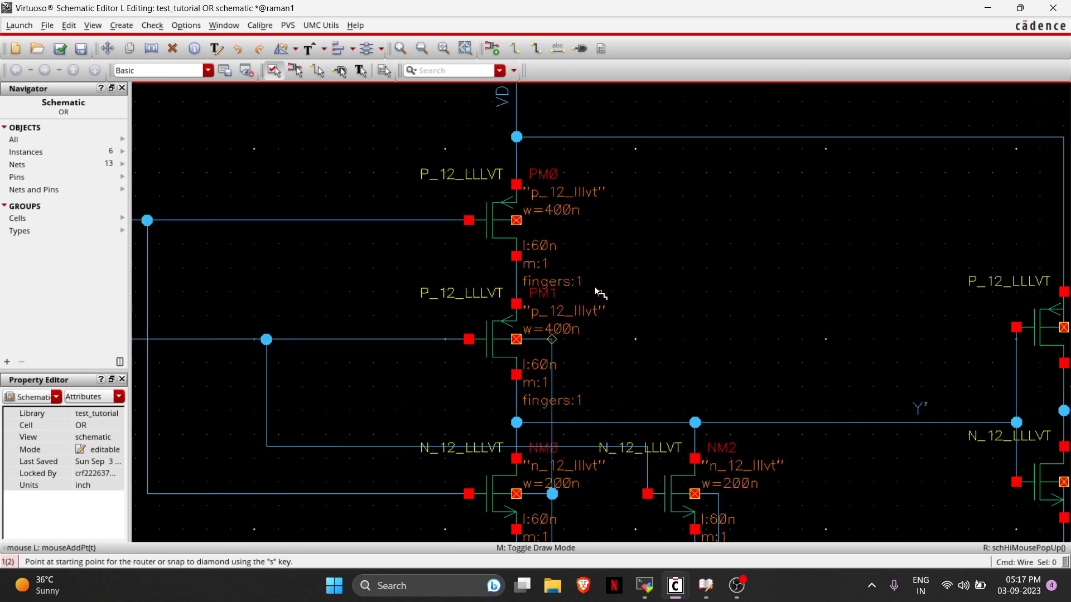
left_click(517, 220)
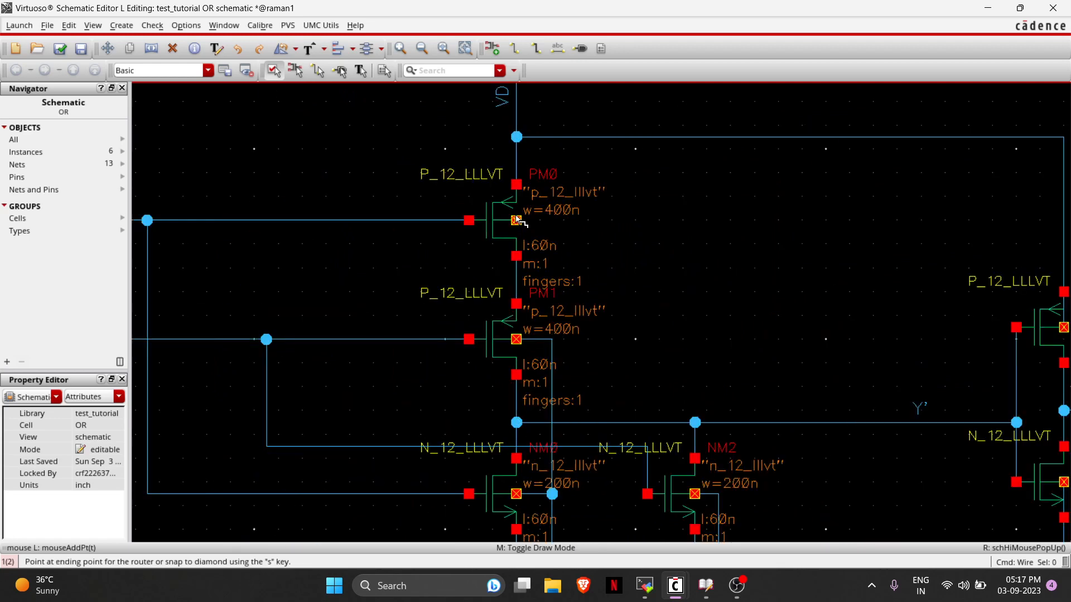
left_click(529, 138)
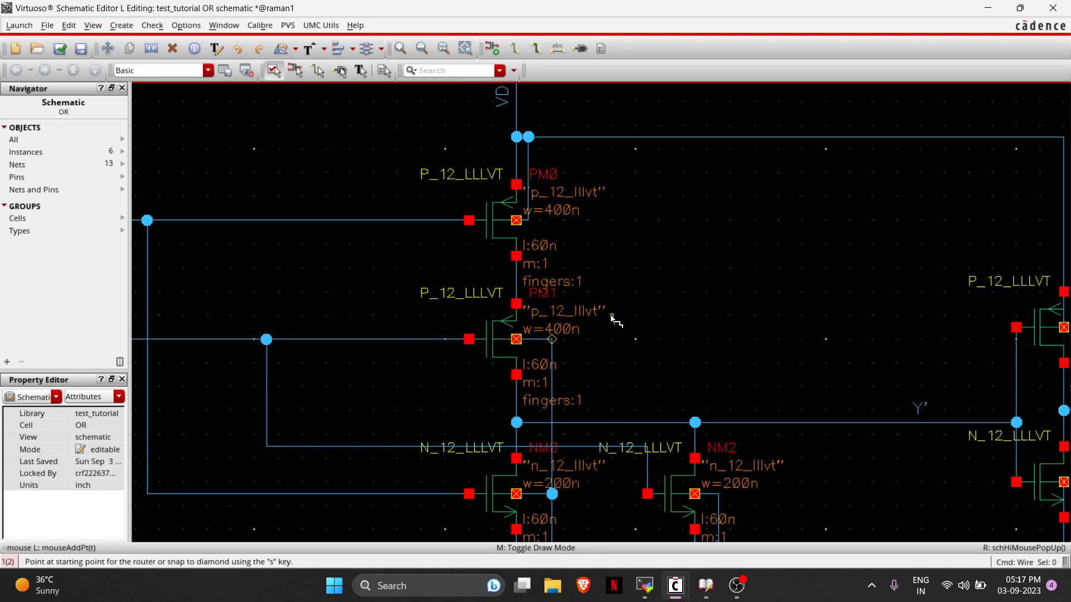
Delete the vertical wire segment joining the body wires of transistors PM1 and NM0.
scroll(610, 315, "down", 2)
scroll(610, 315, "up", 2)
scroll(613, 321, "down", 2)
key("Escape")
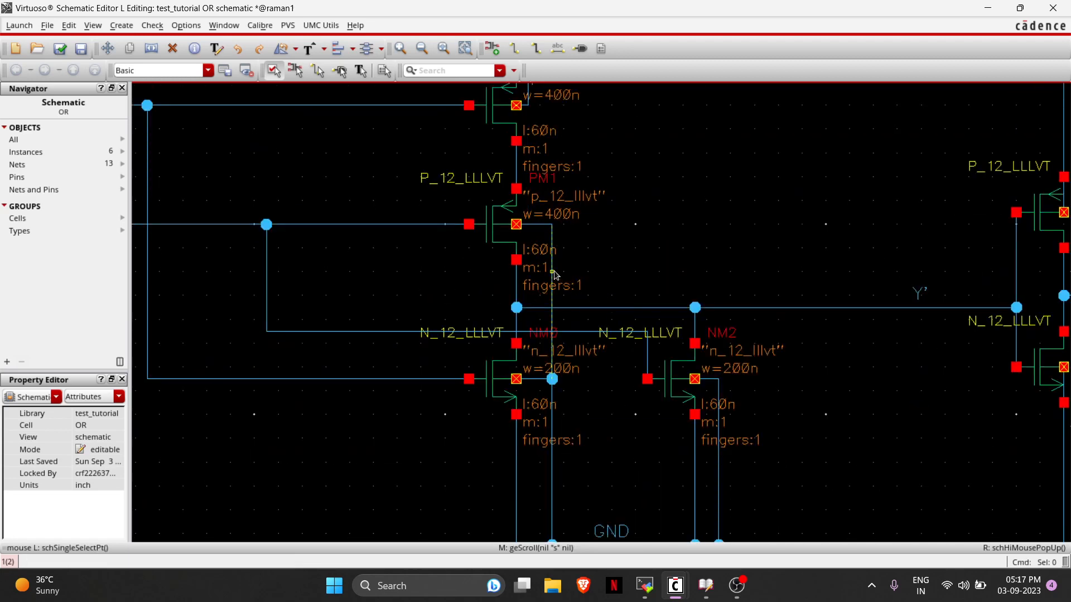
left_click(554, 274)
key("Delete")
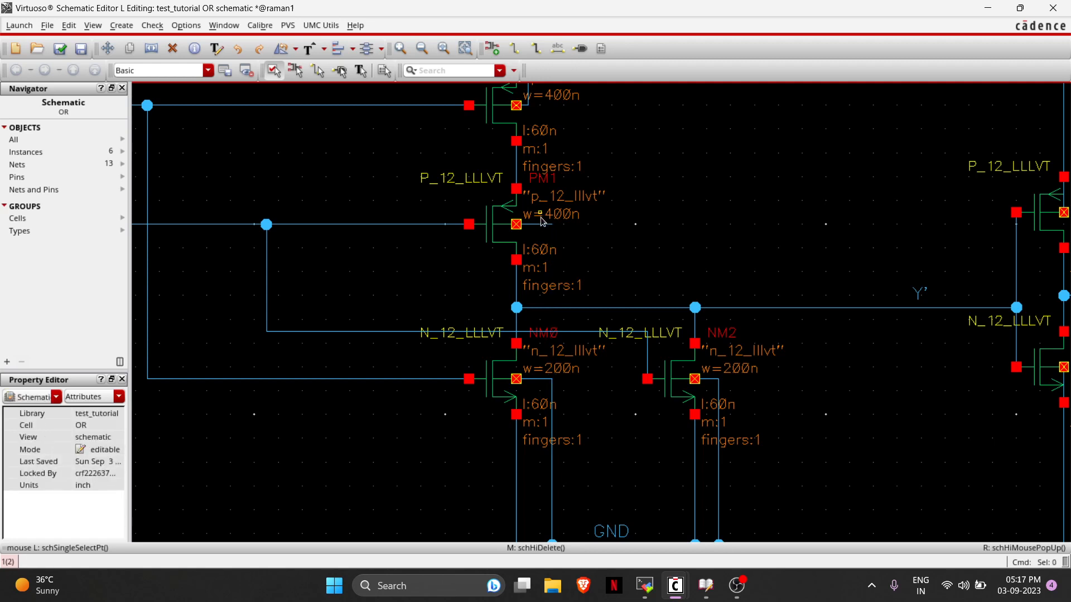
Wire the remaining body stub of transistor PM1 up to the horizontal VDD wire.
scroll(541, 221, "up", 2)
key("w")
left_click(539, 222)
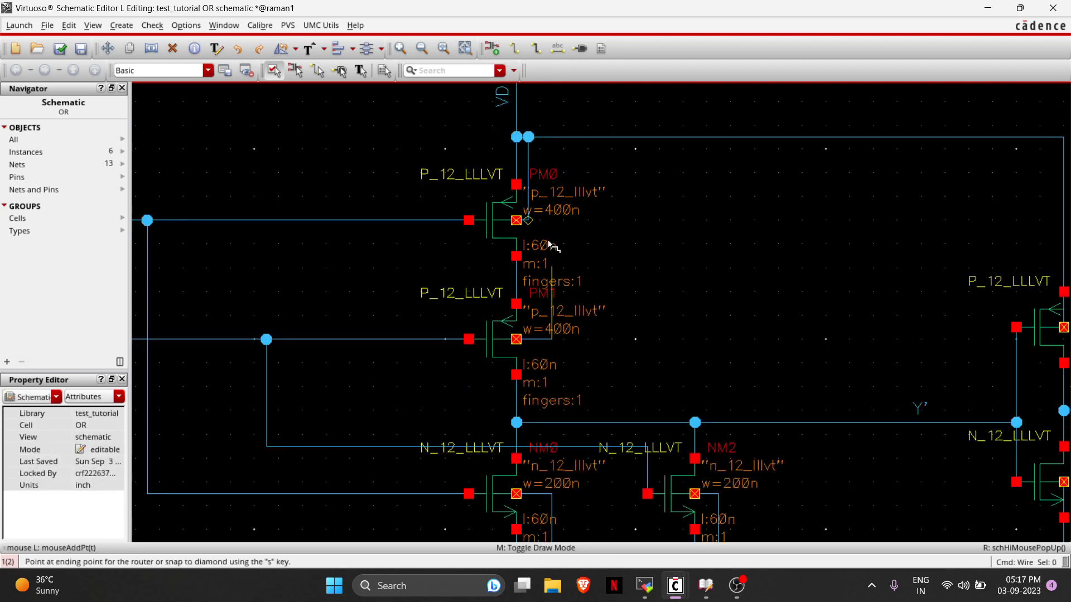
left_click(553, 138)
scroll(614, 278, "down", 4)
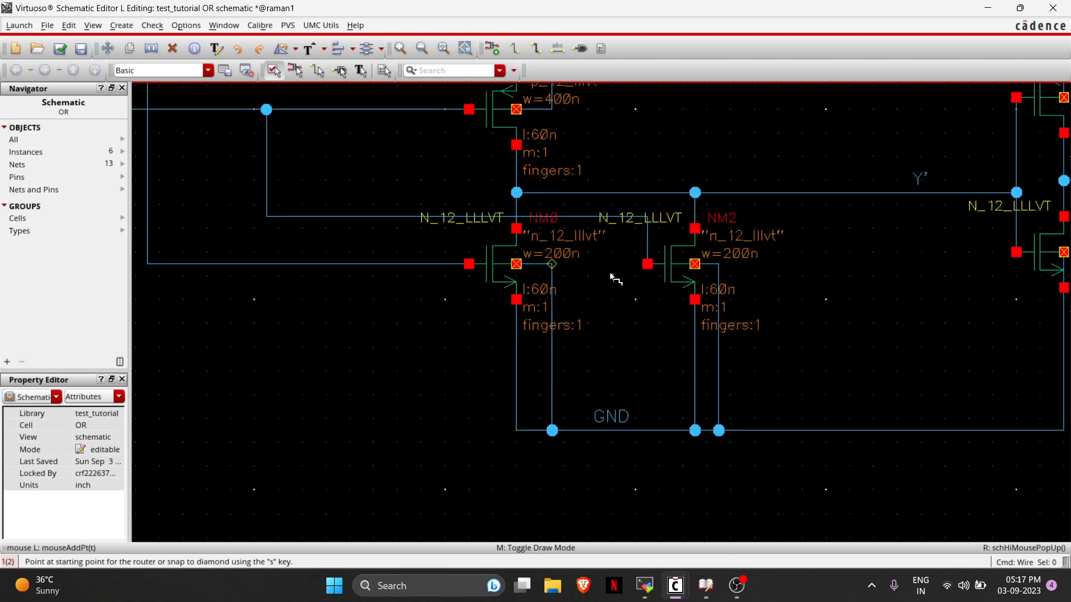
scroll(613, 277, "up", 4)
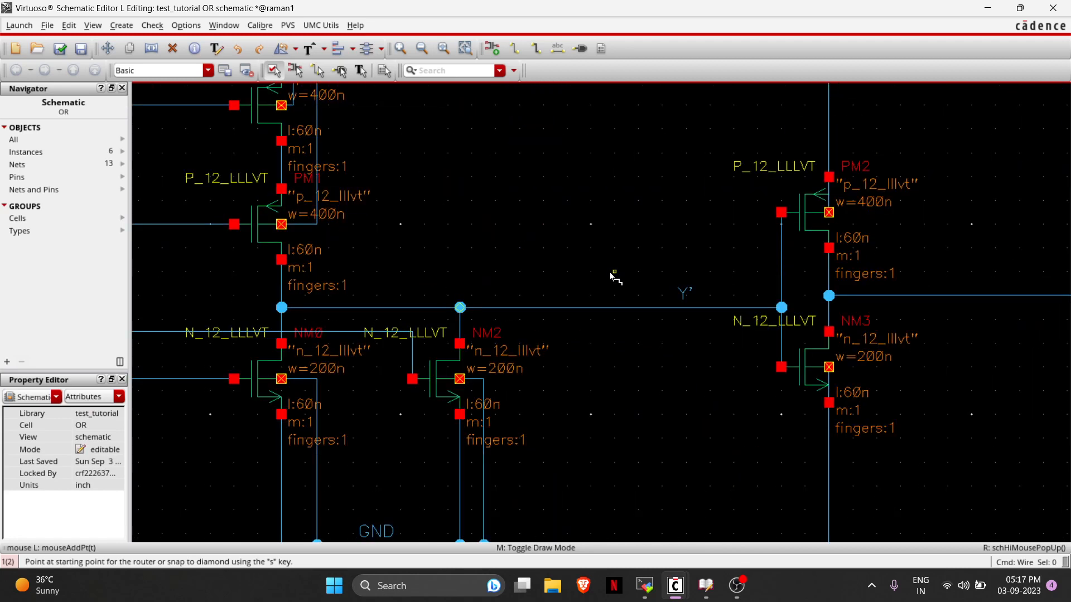
Create input pins named VDD, GND, IN1, IN2 and Y and place them in a column above the IN1 wire.
key("f")
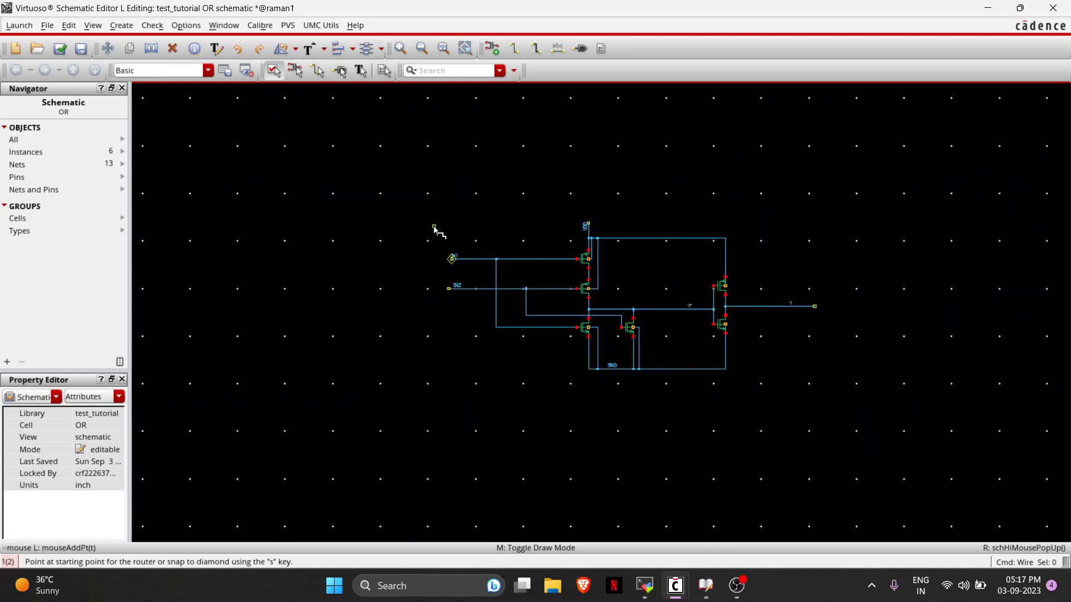
scroll(434, 227, "up", 2, "ctrl")
key("p")
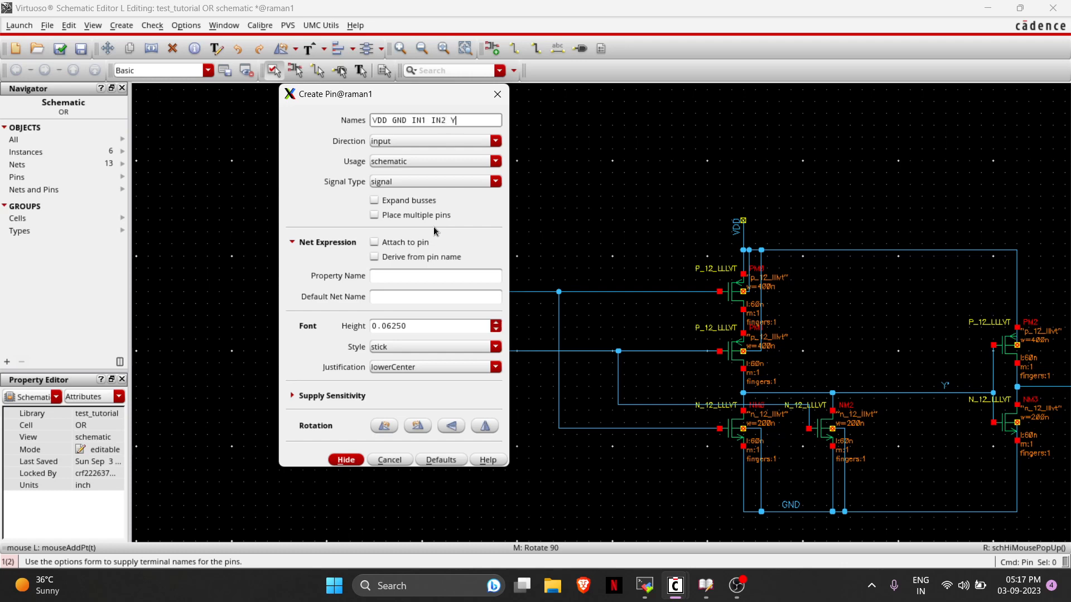
key("Return")
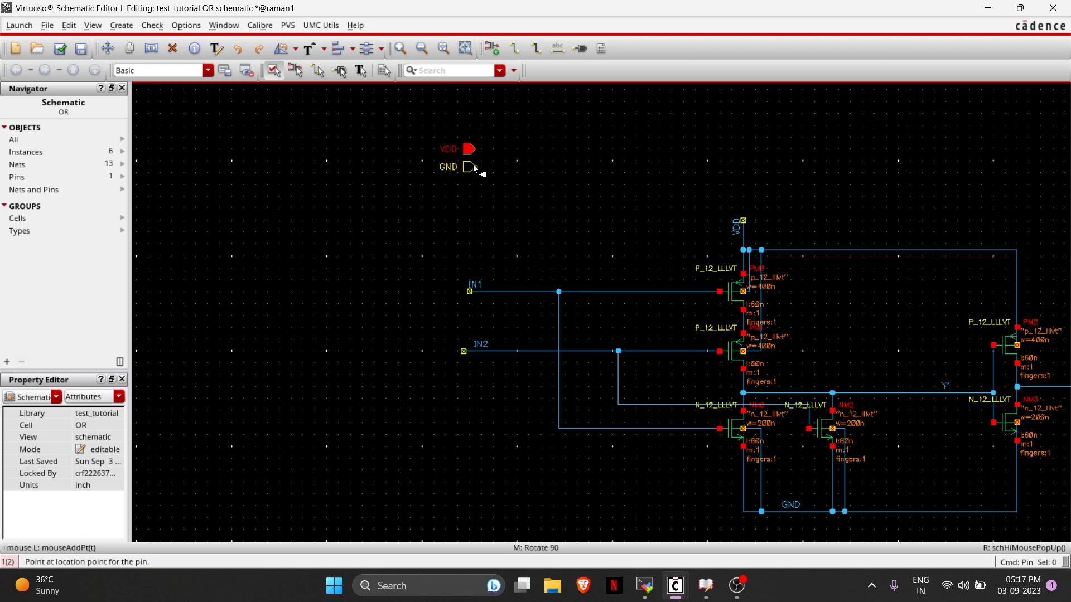
left_click(476, 219)
Draw short horizontal wire stubs from the VDD and GND pins.
scroll(483, 165, "up", 2, "ctrl")
key("w")
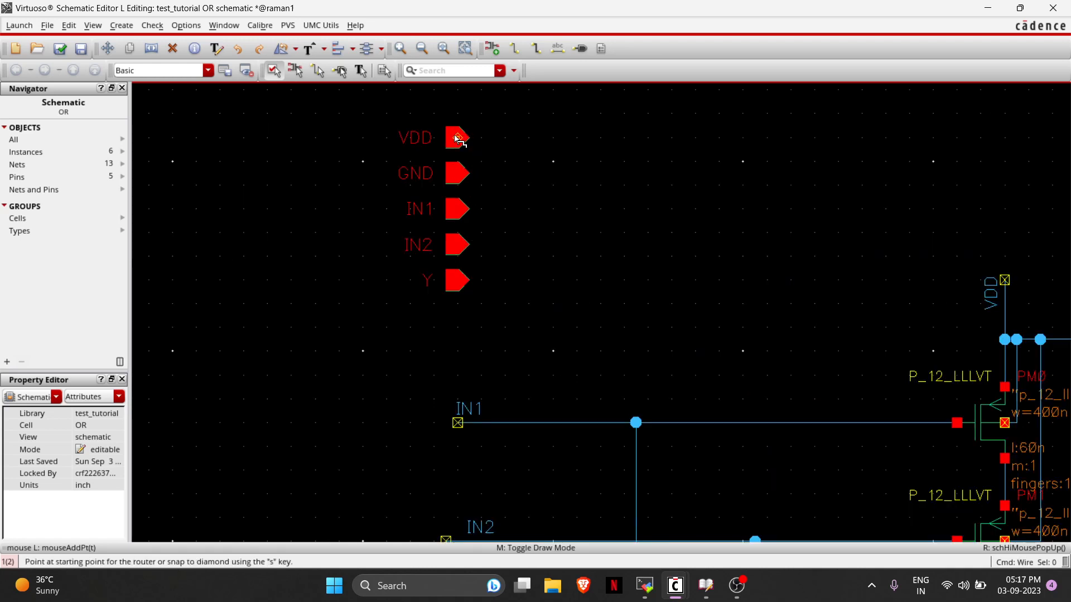
left_click(457, 139)
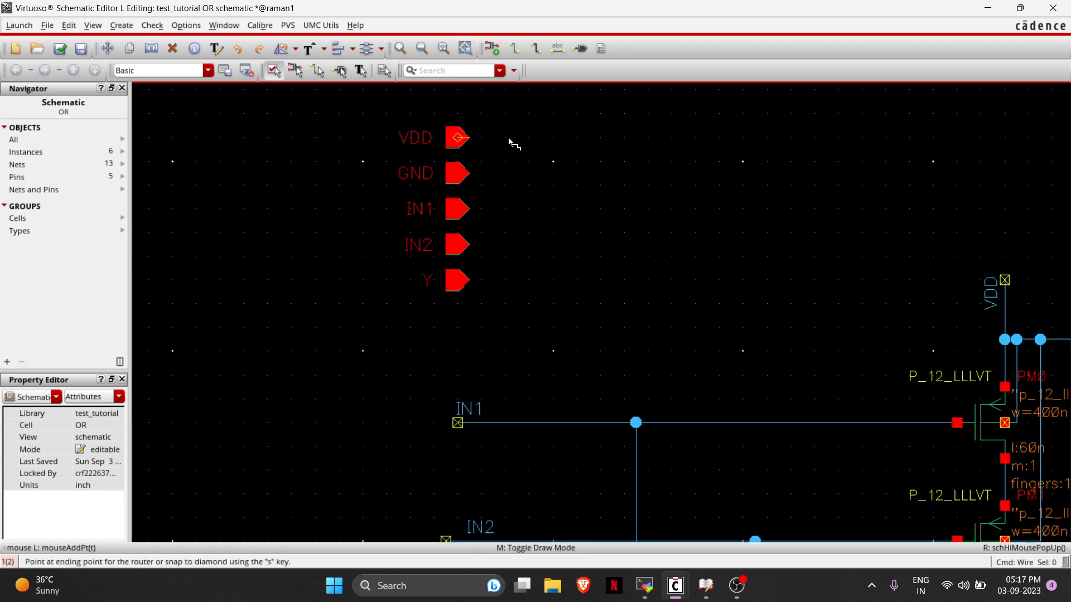
left_click(600, 138)
key("Escape")
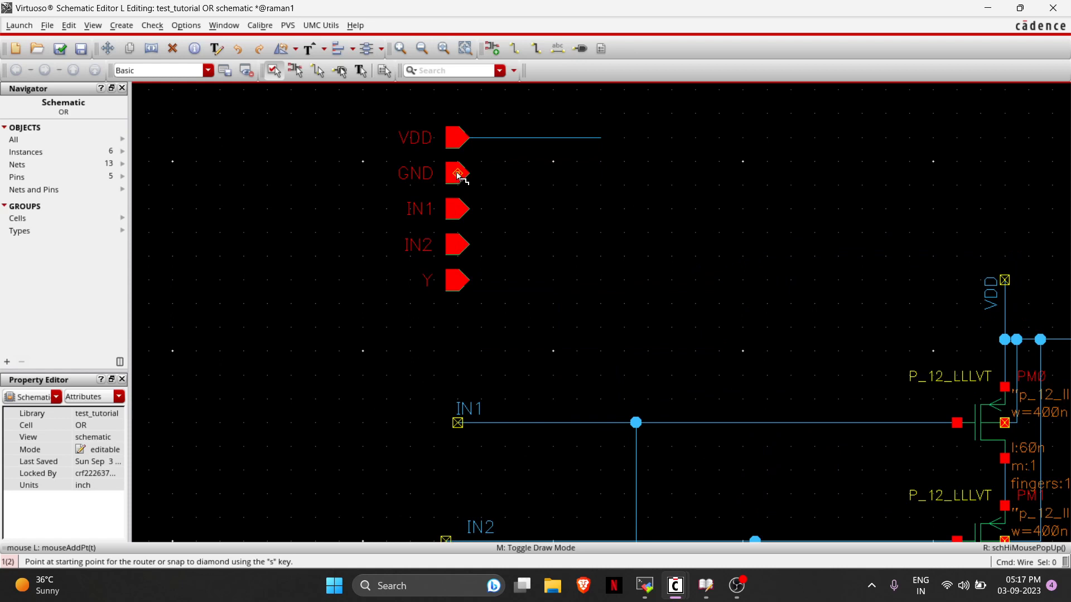
left_click(458, 174)
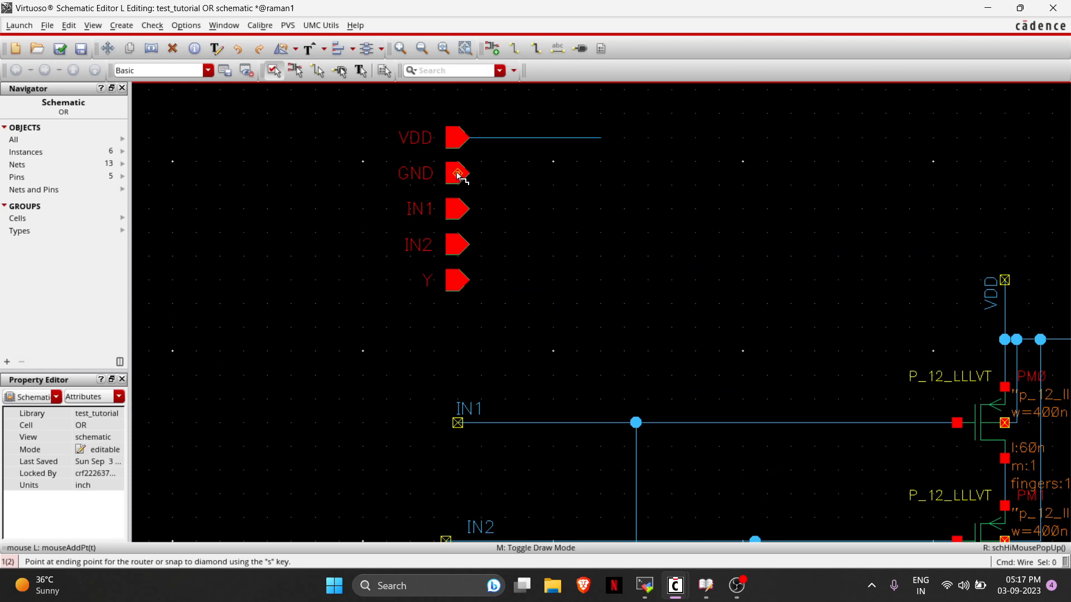
left_click(600, 174)
key("Escape")
Draw horizontal wire stubs from the IN1, IN2 and Y pins, matching the length of the stubs above.
left_click(458, 210)
left_click(601, 209)
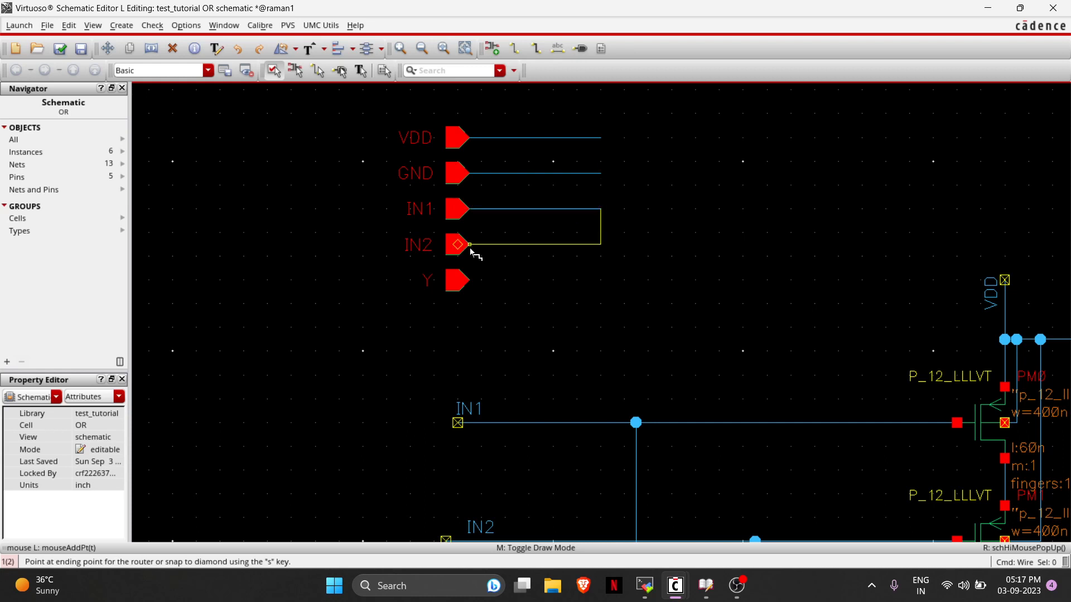
key("Escape")
left_click(458, 245)
left_click(601, 245)
key("Escape")
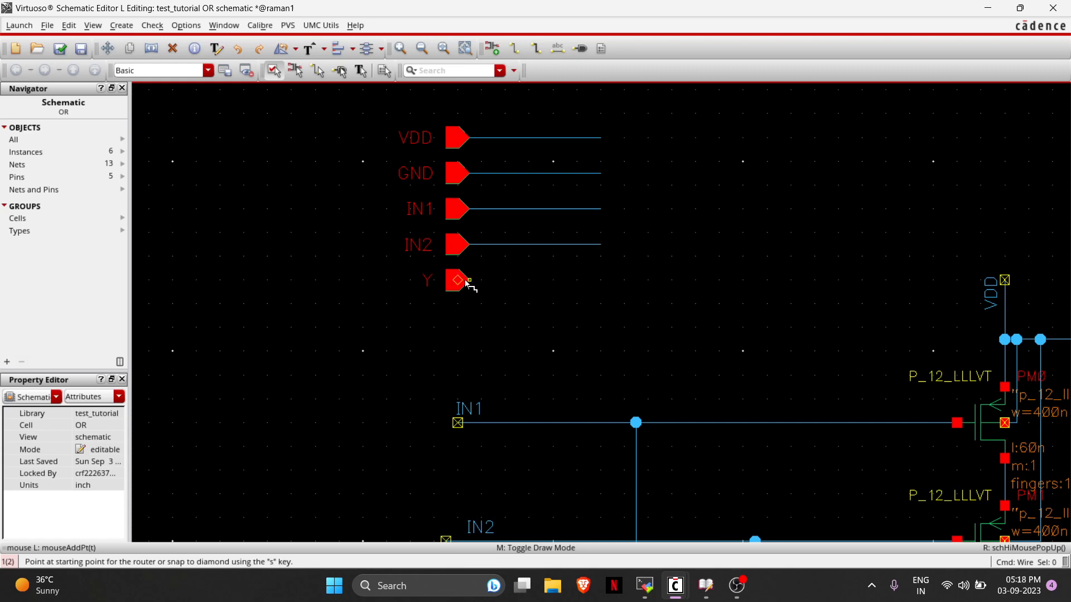
left_click(458, 280)
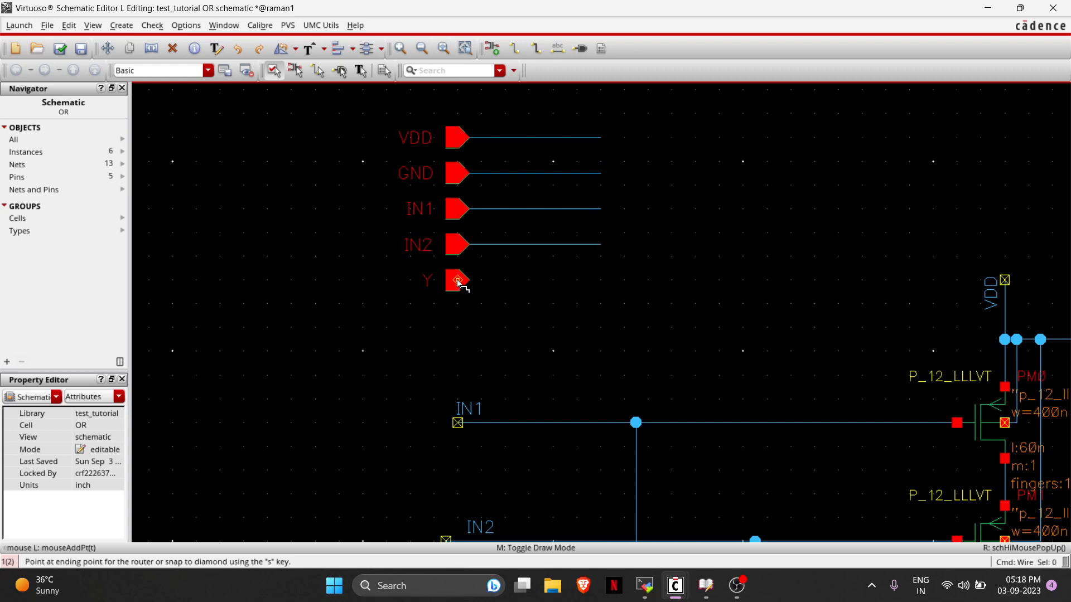
left_click(603, 281)
key("Escape")
Check and save the OR schematic with its new pins and wire stubs.
left_click(515, 279)
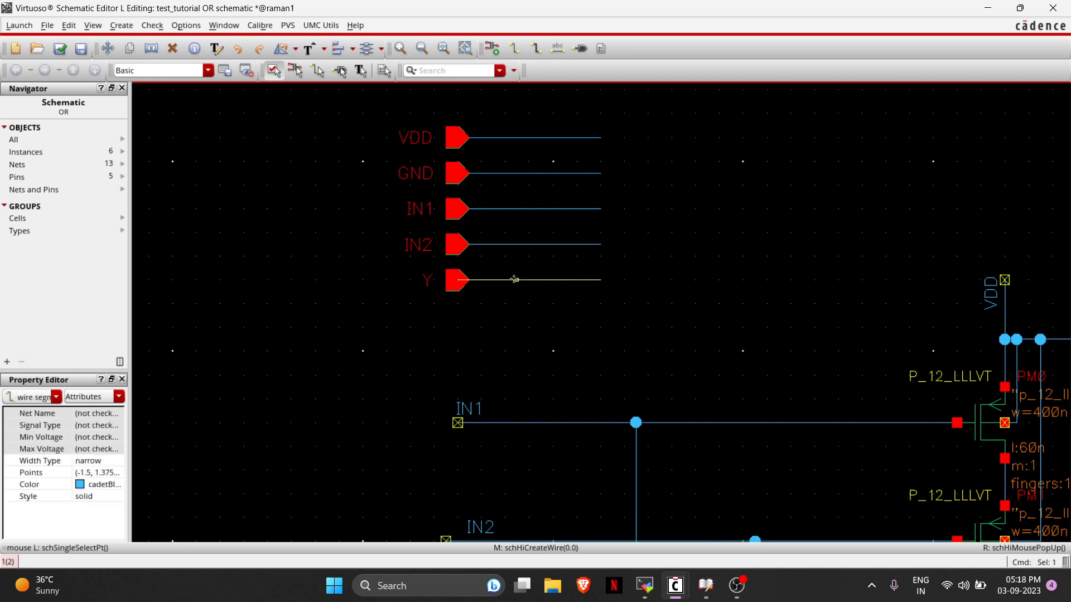
left_click(60, 48)
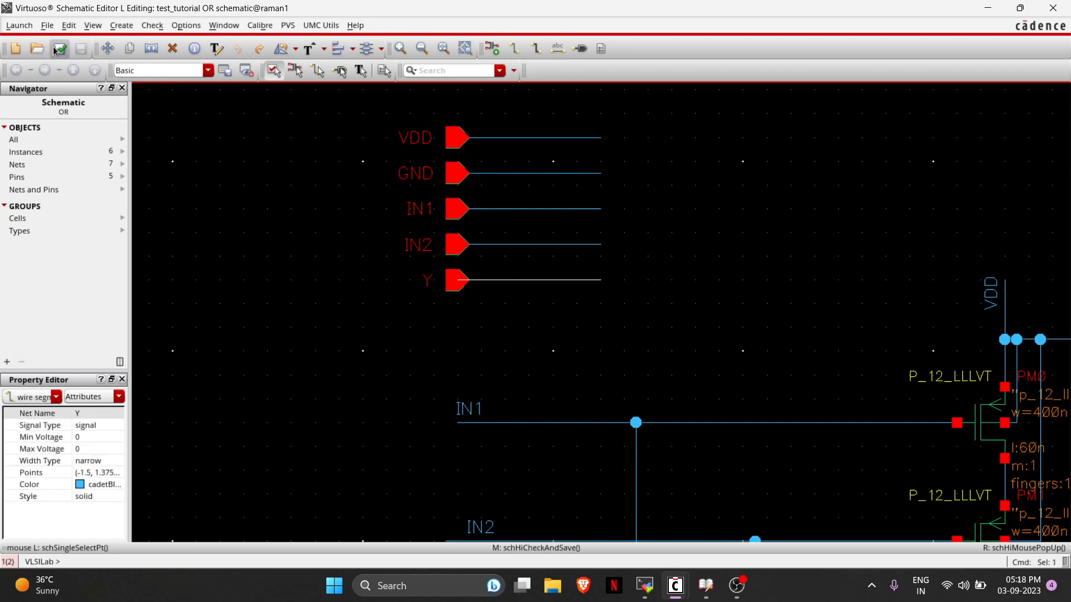
left_click(638, 289)
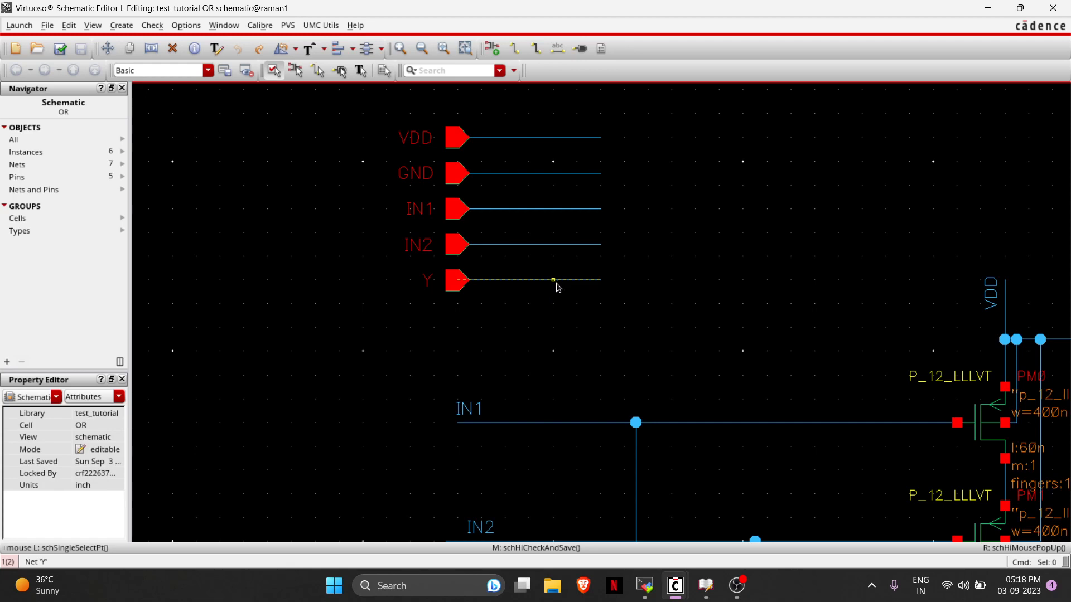
Examine the pin column, the NOR stage and the inverter output of the OR schematic.
key("Right")
key("Right")
key("Right")
key("Right")
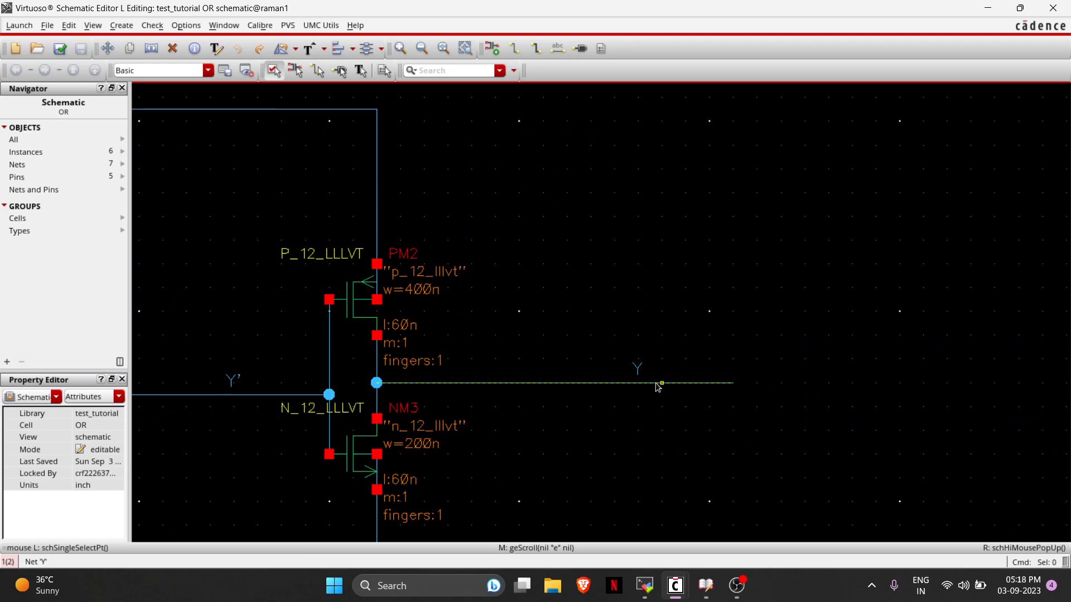
scroll(658, 388, "down", 1)
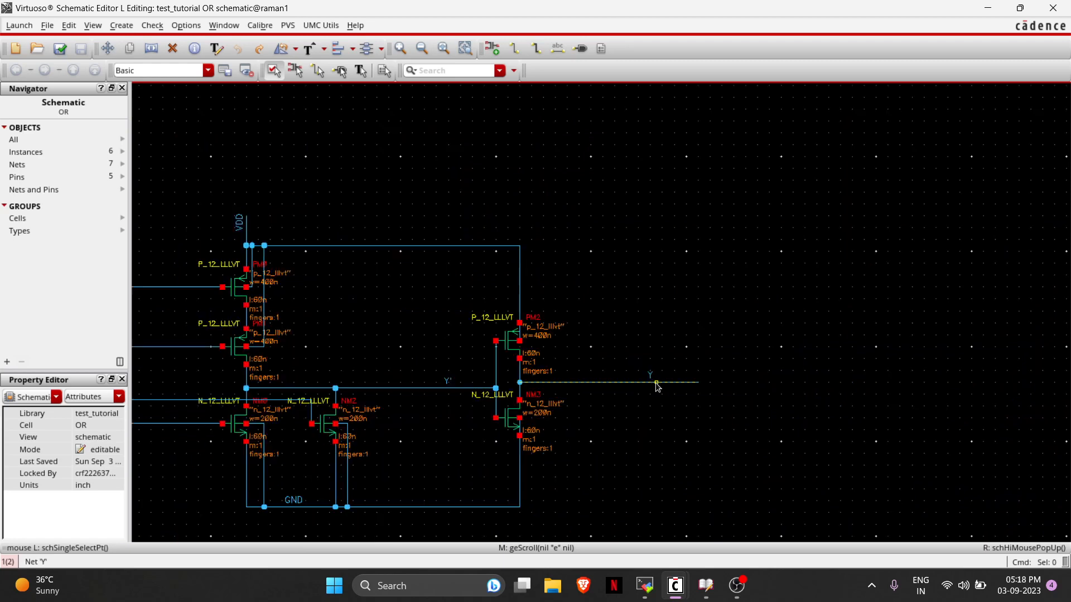
key("Left")
key("Left")
key("Right")
key("Left")
key("Down")
key("Up")
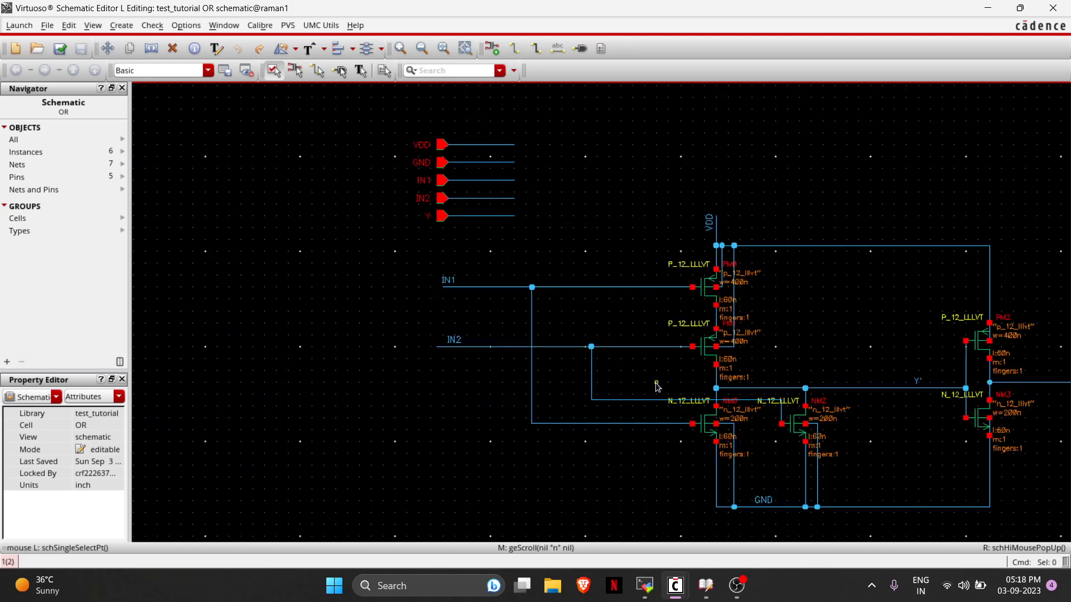
key("Up")
left_click_drag(582, 360, 366, 237)
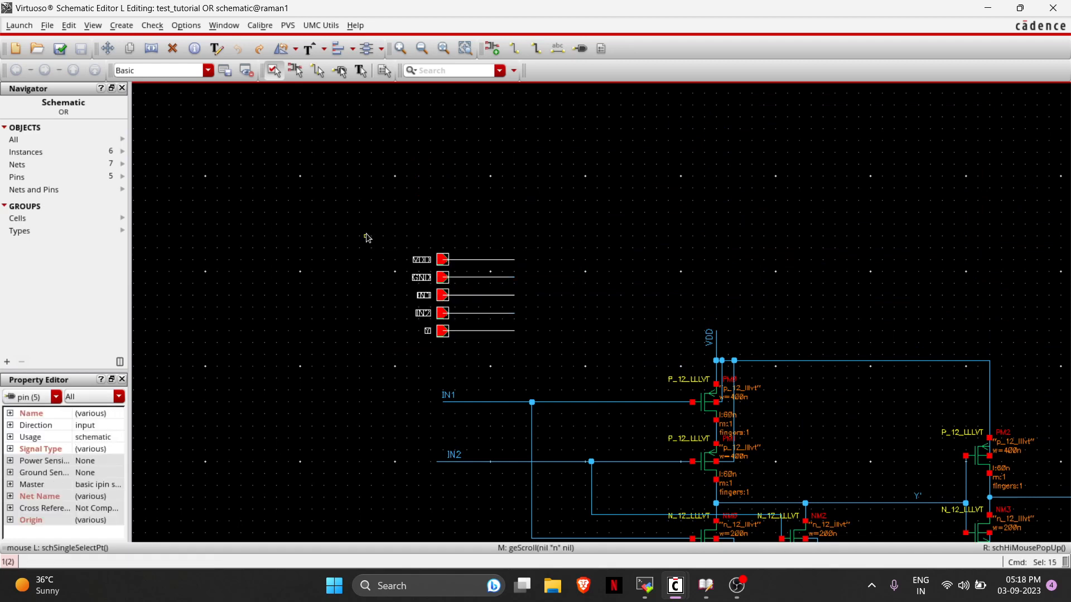
left_click(367, 238)
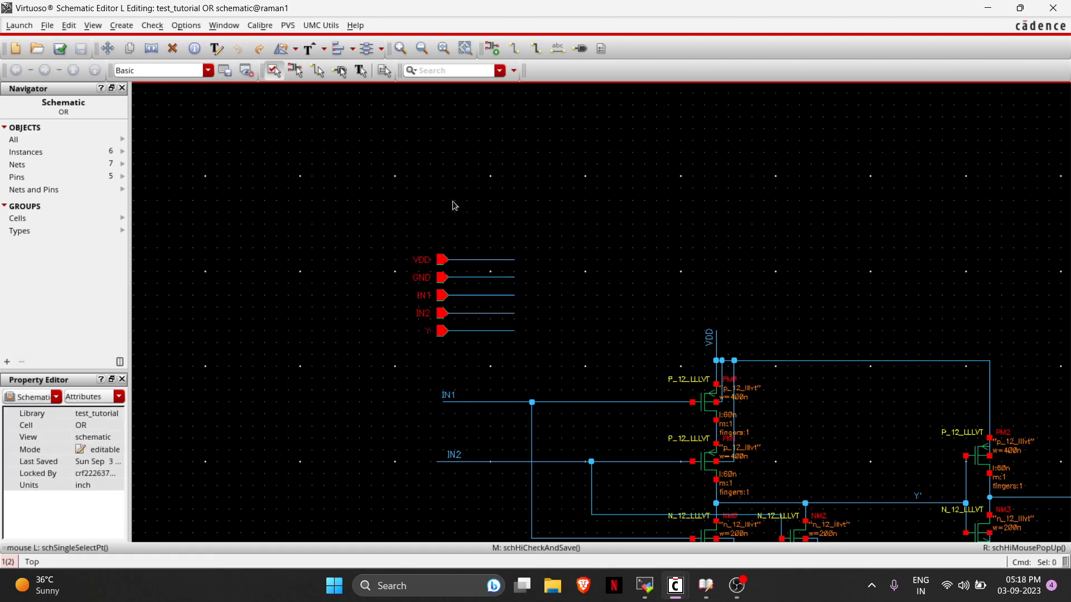
key("Down")
key("Down")
key("Right")
key("Up")
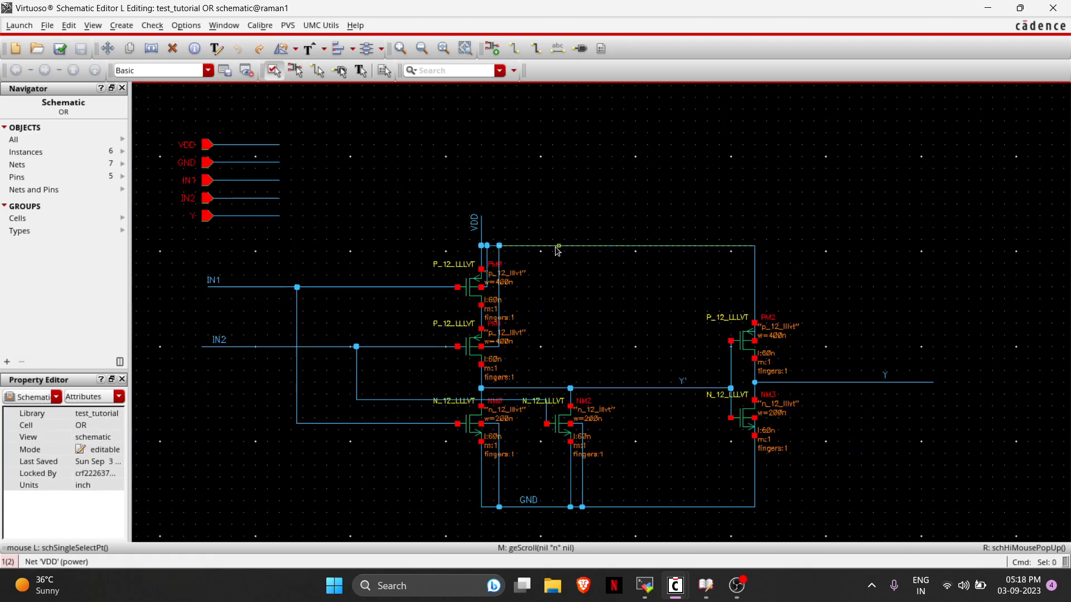
Check and save the complete OR schematic again.
left_click(61, 51)
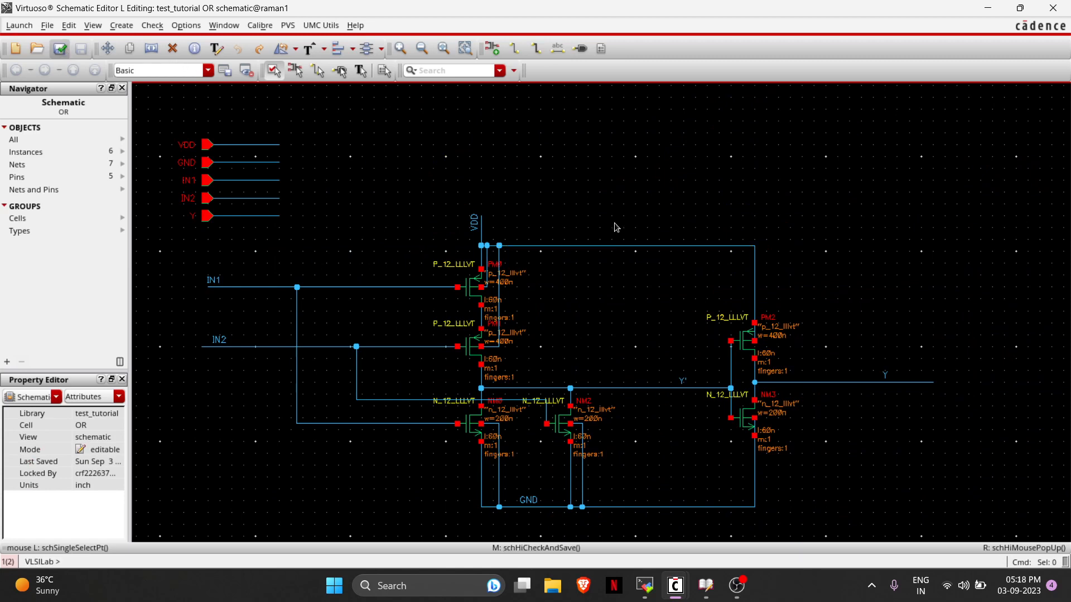
key("shift+z")
key("ctrl+z")
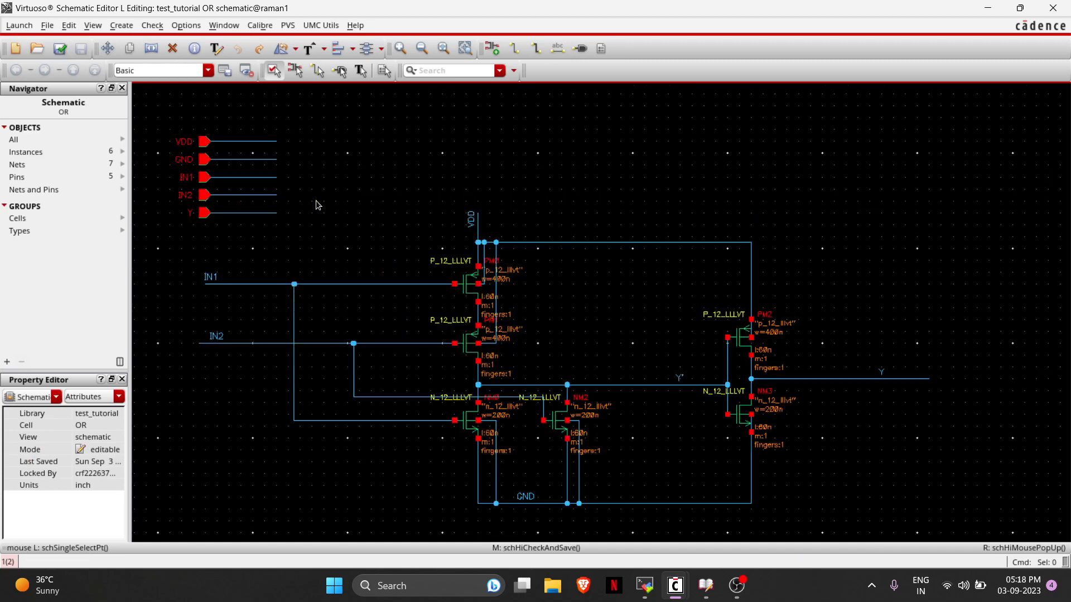
key("ctrl+z")
key("shift+z")
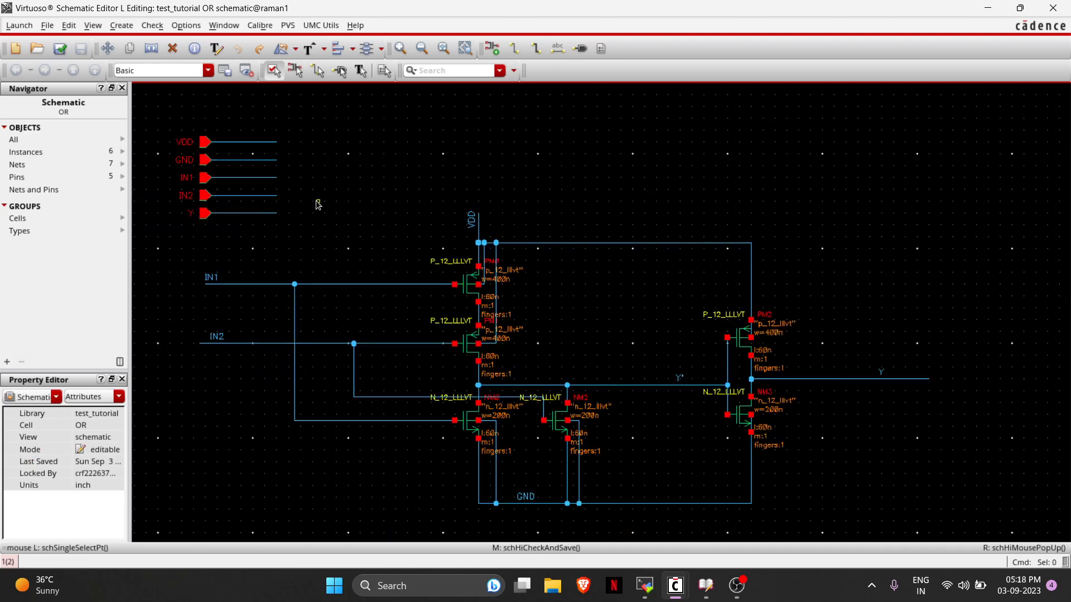
Create a new layout view for the OR cell in Layout XL with automatic configuration.
left_click(21, 26)
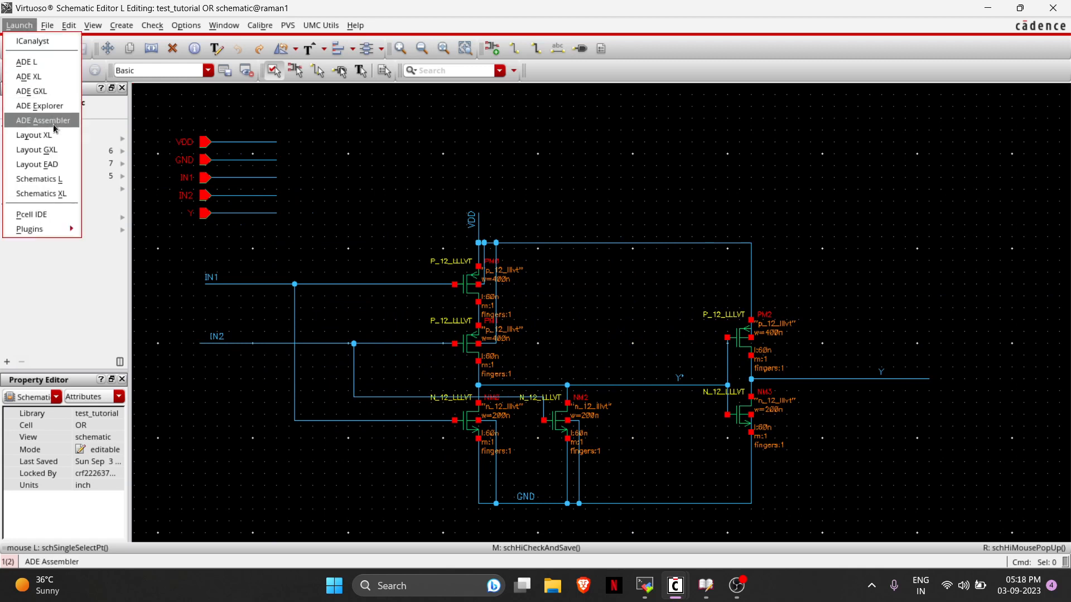
left_click(35, 136)
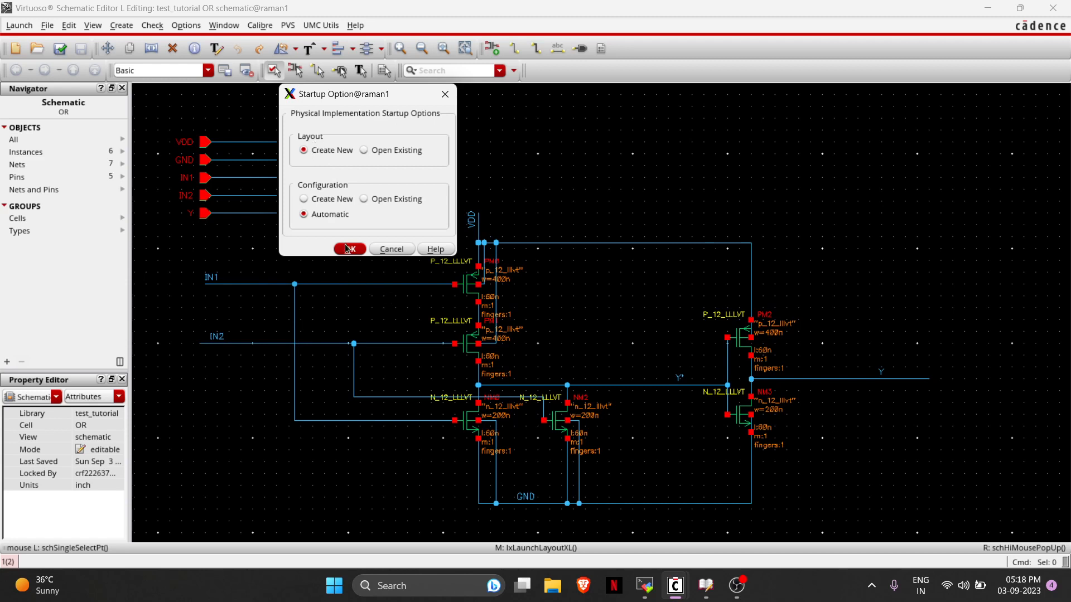
left_click(349, 248)
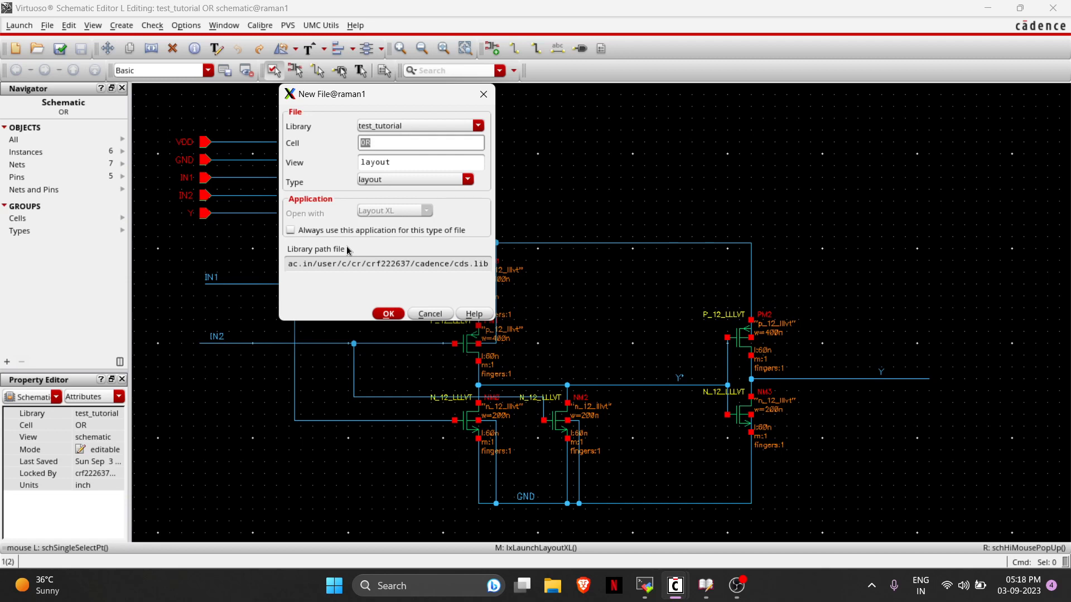
key("Return")
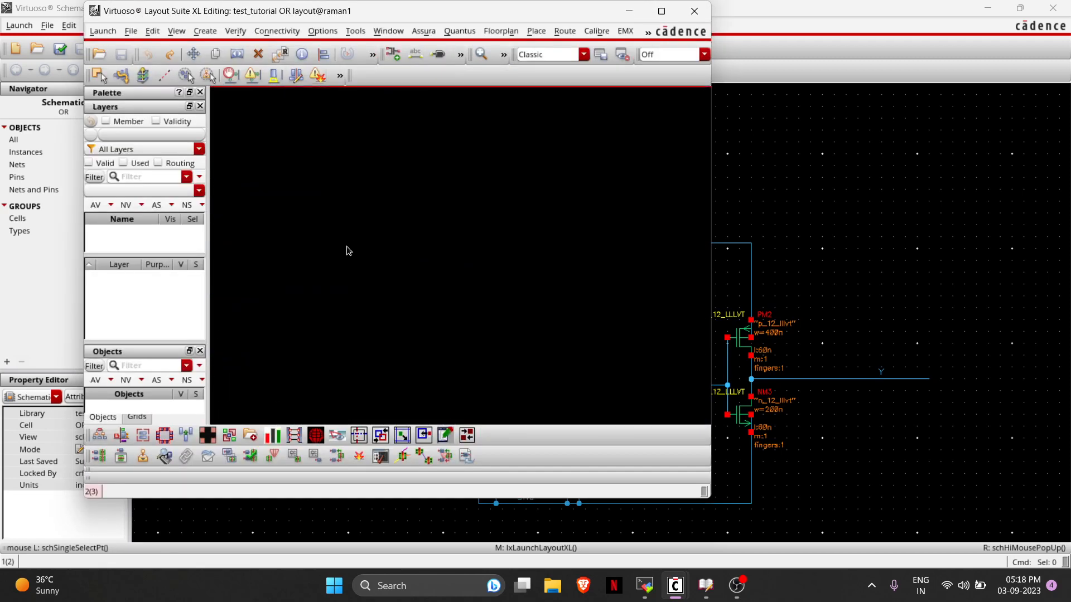
left_click(786, 5)
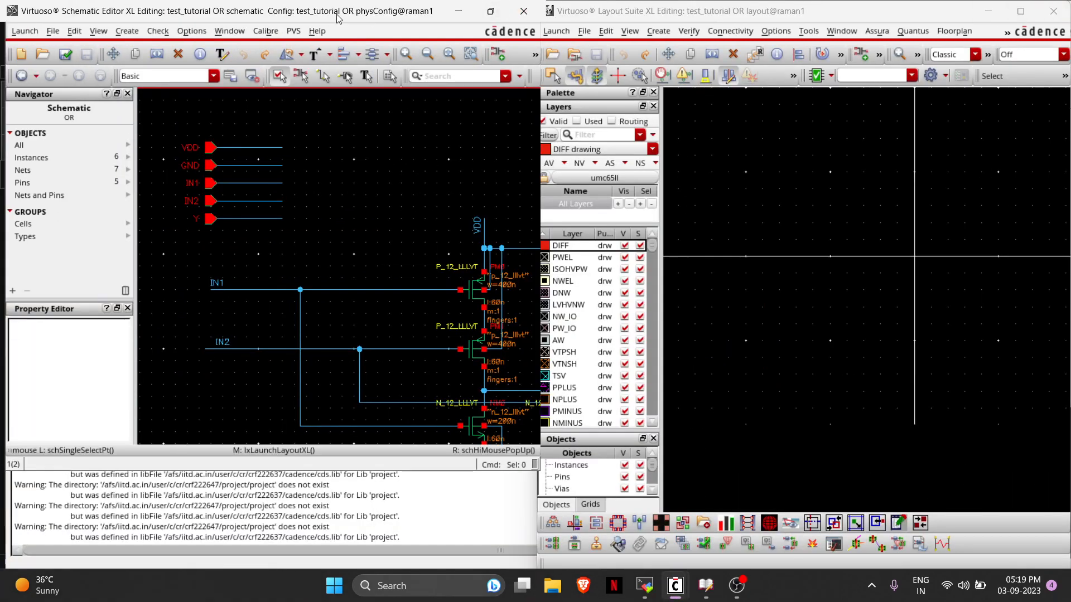
Launch ADE L for the OR schematic and open its analog stimuli setup.
left_click(25, 31)
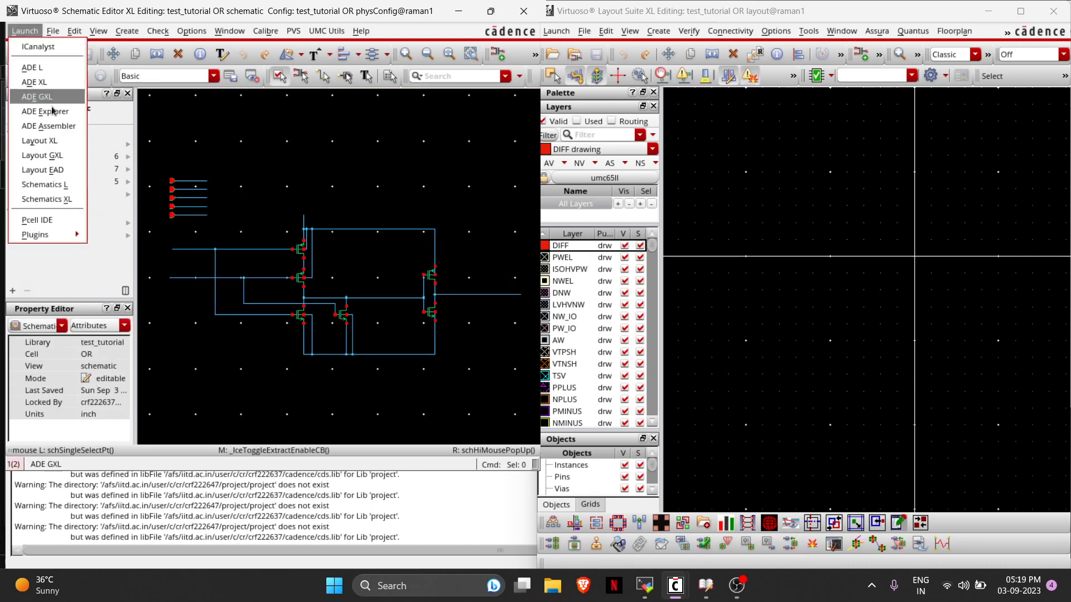
left_click(33, 67)
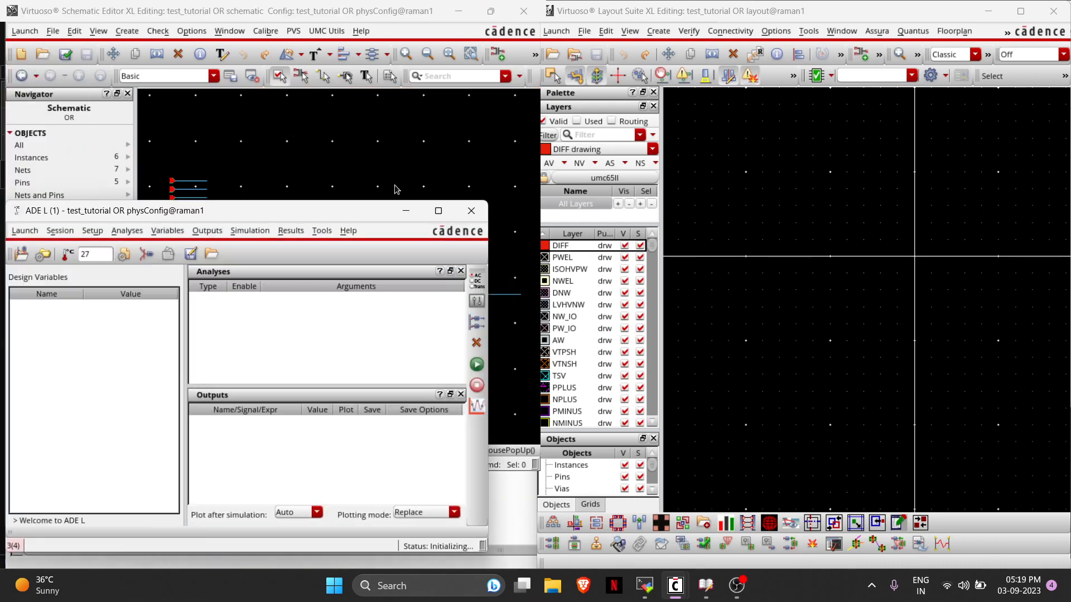
left_click_drag(330, 213, 758, 163)
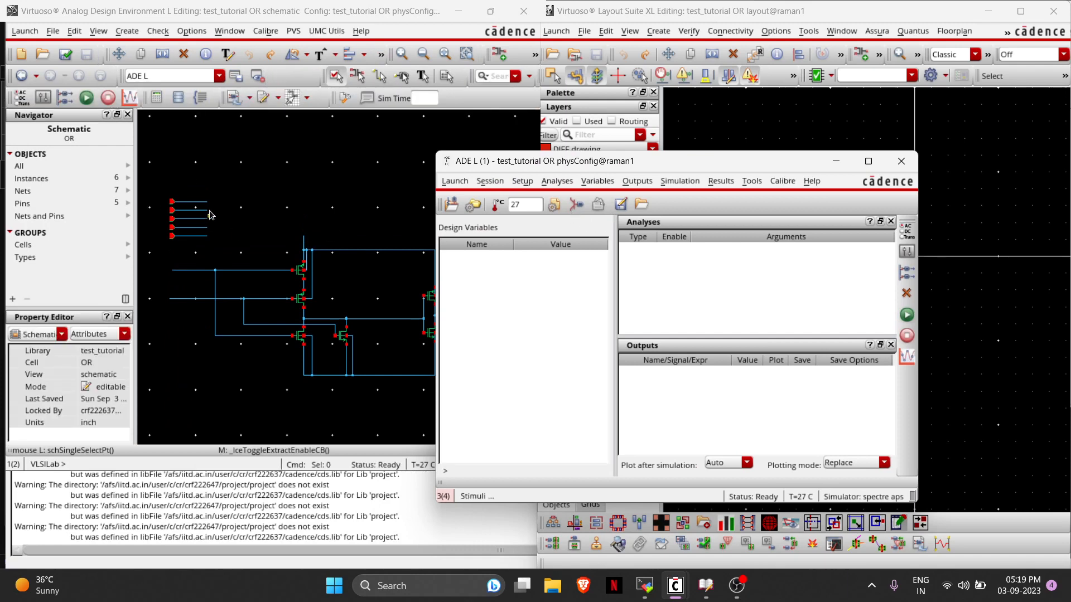
left_click(577, 205)
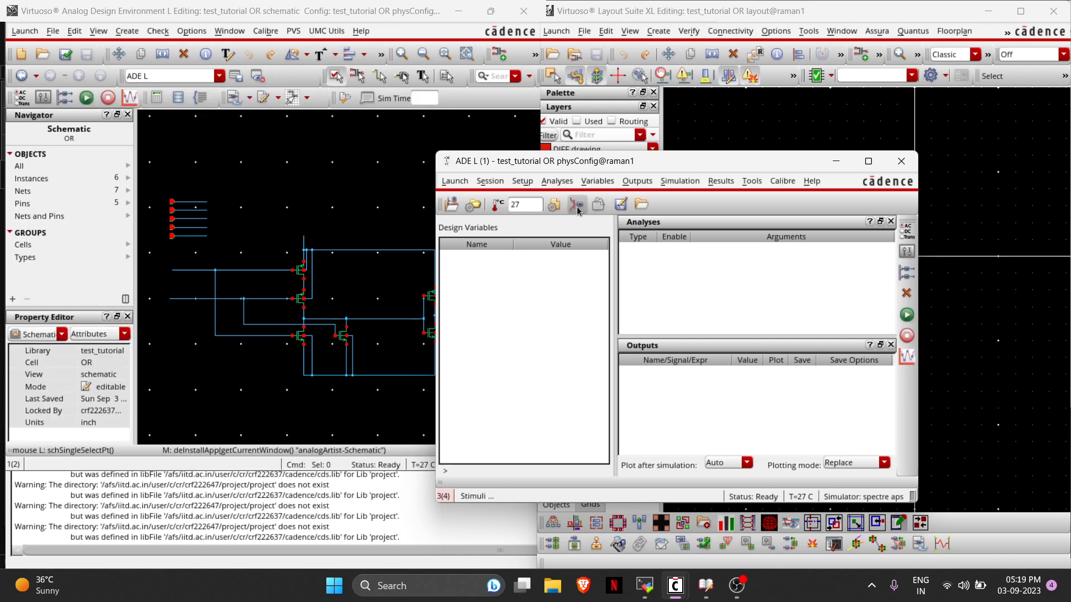
left_click_drag(392, 99, 769, 103)
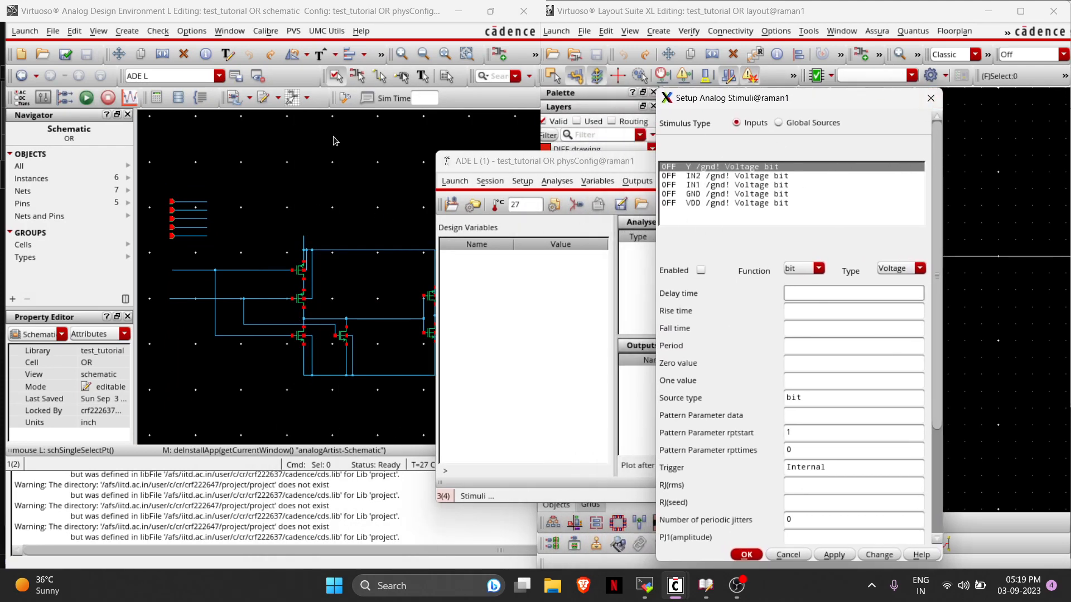
Return to the OR schematic and set the Y pin's direction to output.
left_click(460, 3)
key("alt+Tab")
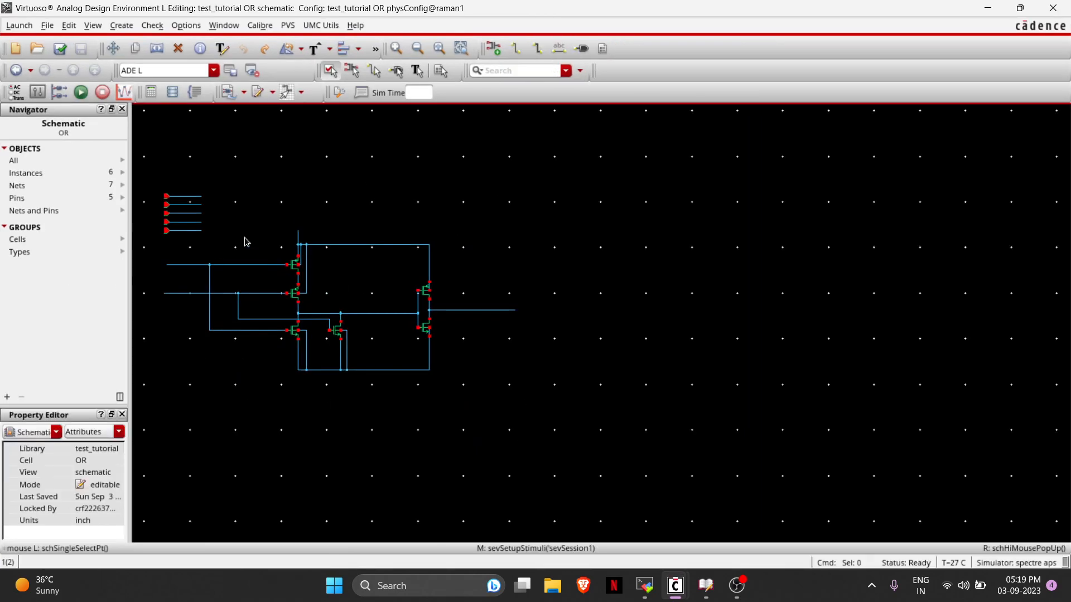
scroll(244, 241, "up", 4, "ctrl")
scroll(244, 242, "left", 3, "shift")
scroll(244, 241, "up", 2)
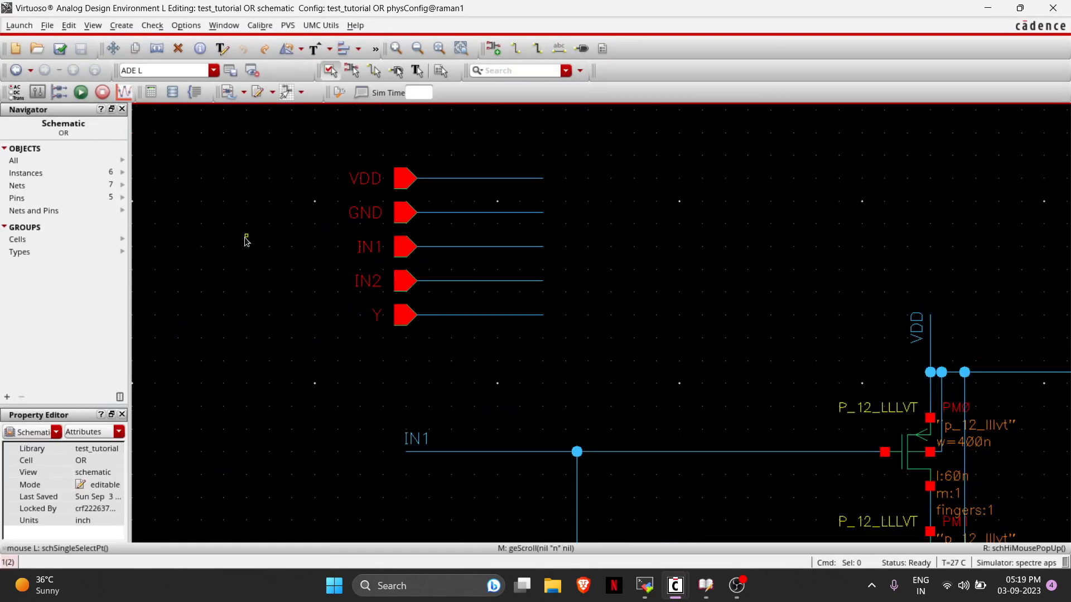
left_click(399, 317)
key("q")
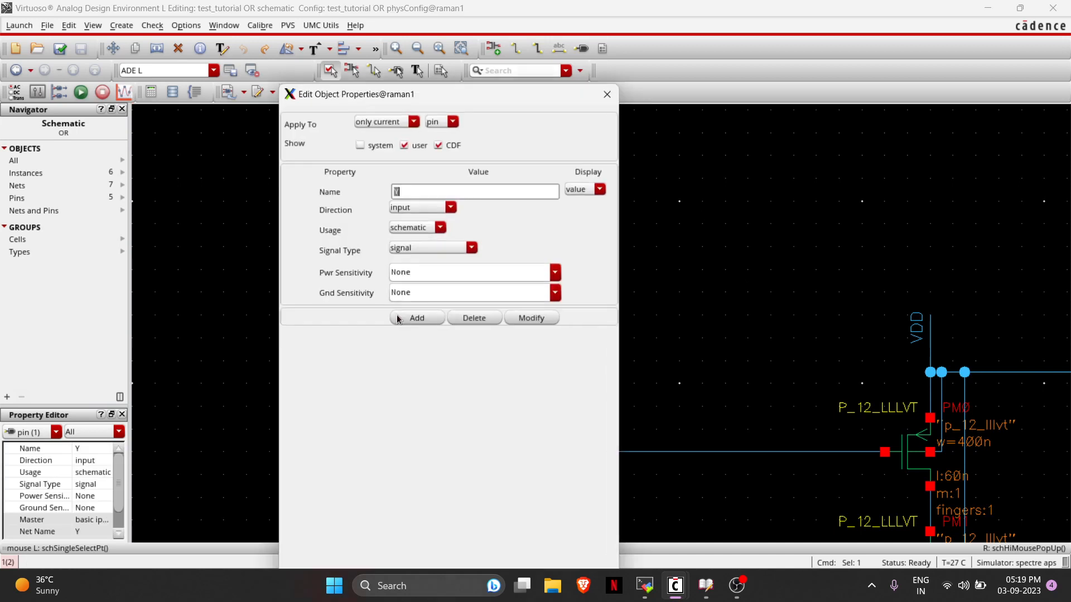
left_click(427, 210)
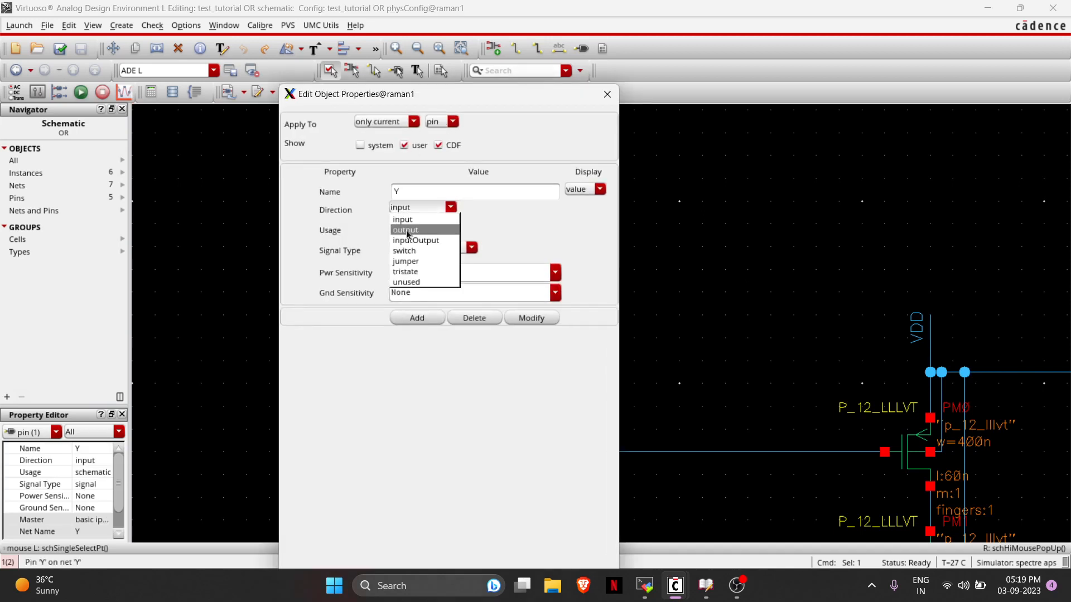
left_click(407, 229)
key("Return")
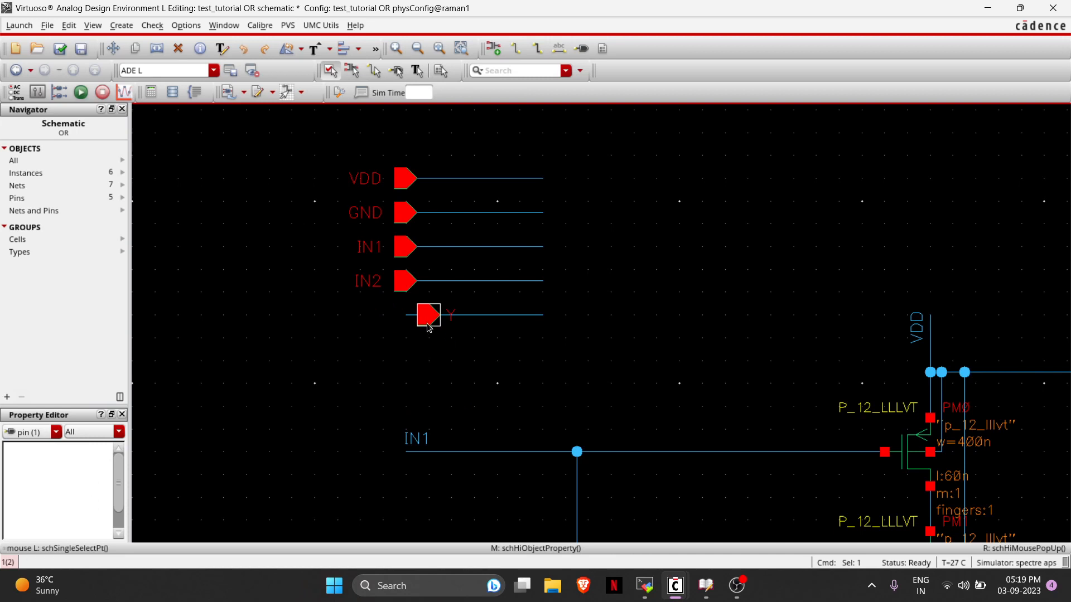
Move the Y output pin to the far end of its horizontal wire stub.
left_click(429, 325)
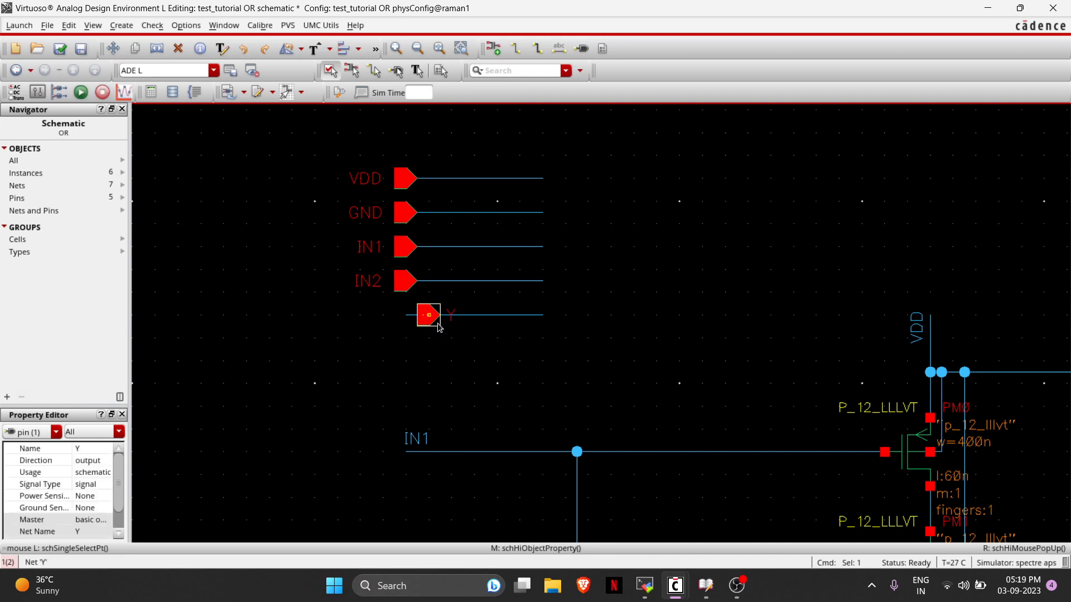
left_click_drag(437, 324, 558, 319)
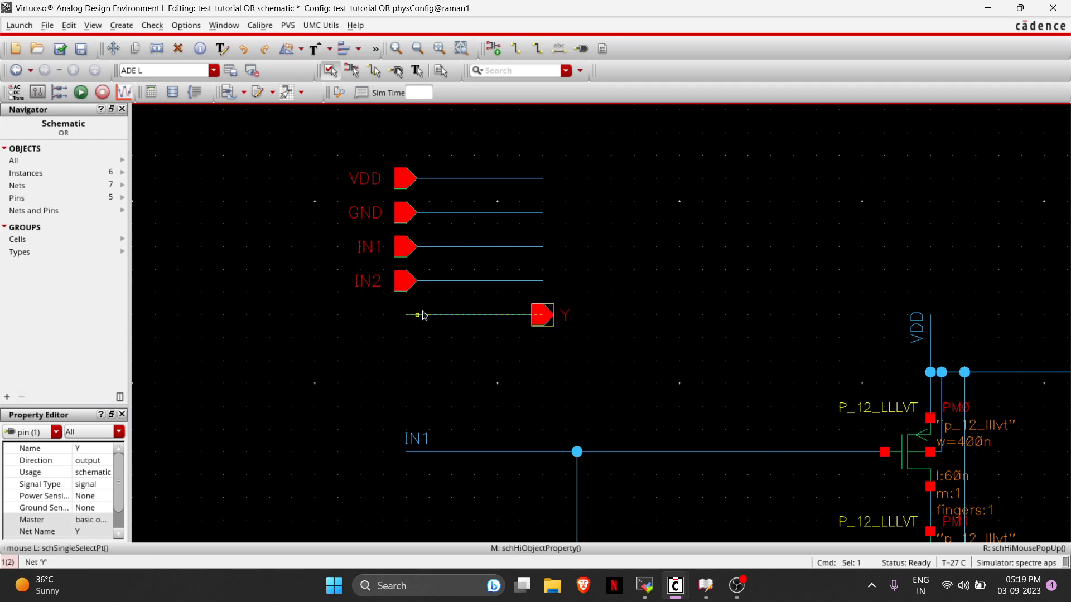
scroll(414, 338, "up", 2)
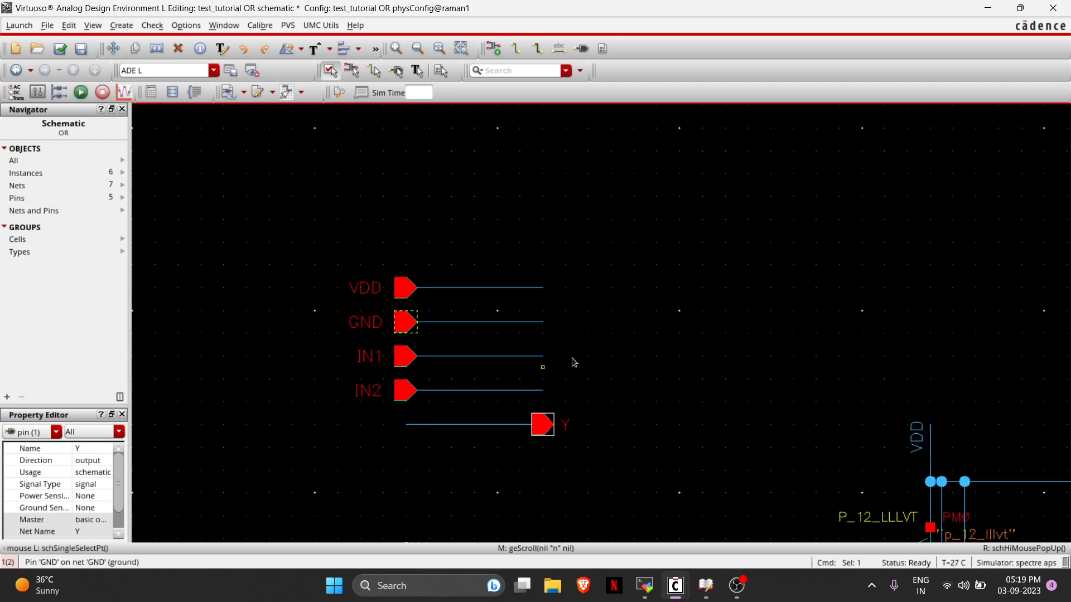
left_click(689, 375)
scroll(690, 374, "down", 2)
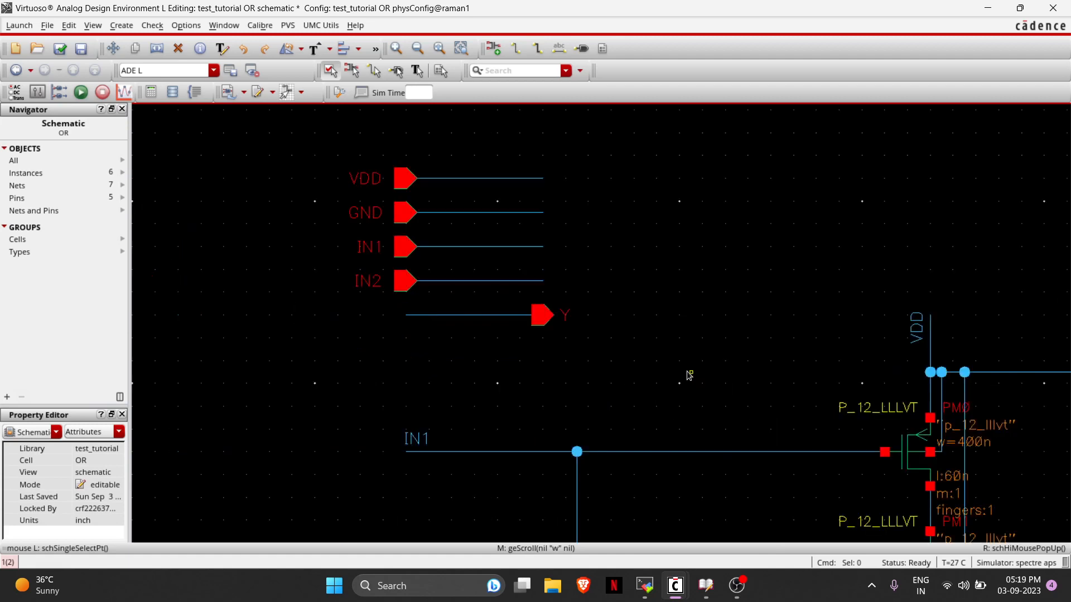
left_click(406, 180)
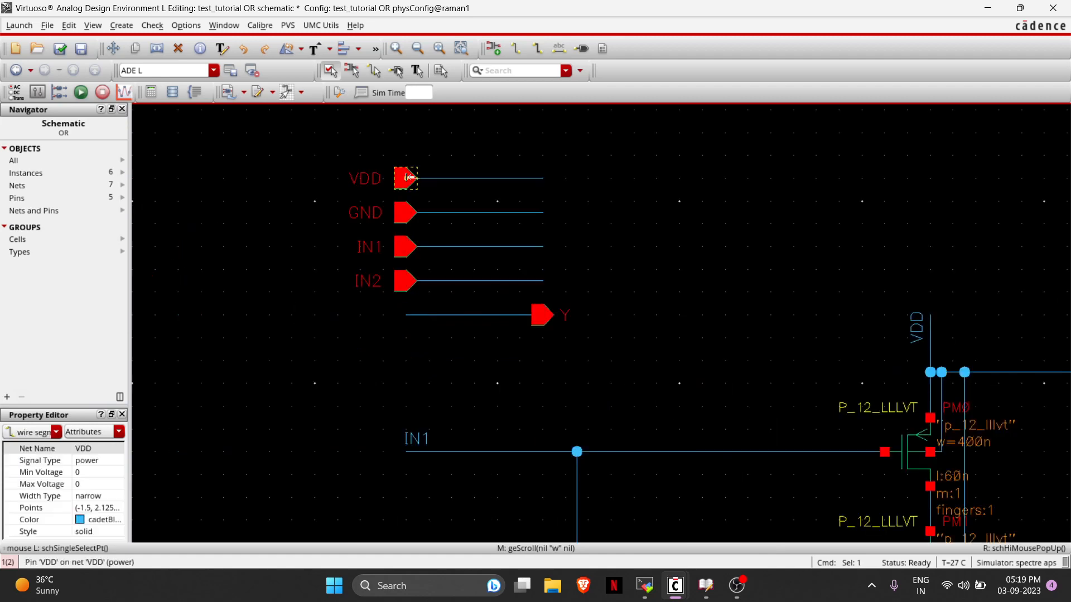
key("q")
left_click(608, 94)
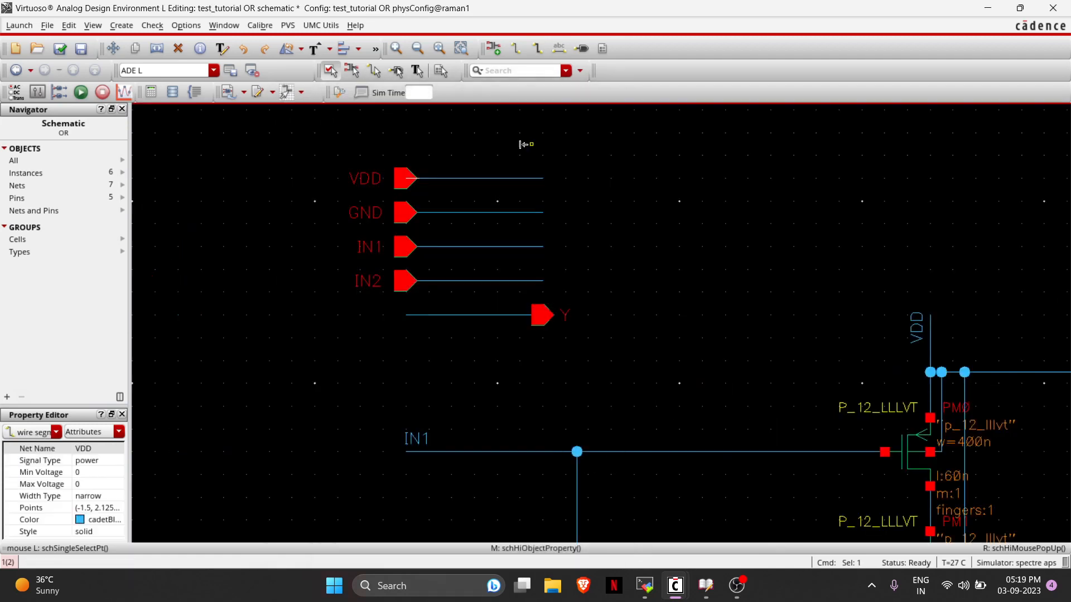
Set the VDD pin's direction to inputOutput.
left_click(401, 177)
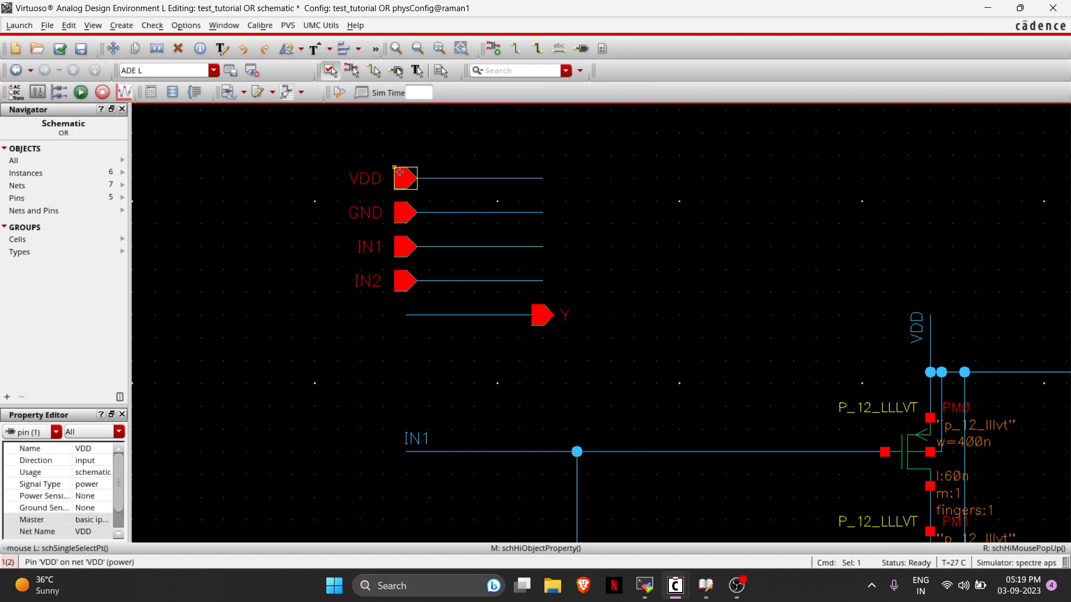
key("q")
double_click(397, 191)
left_click(401, 211)
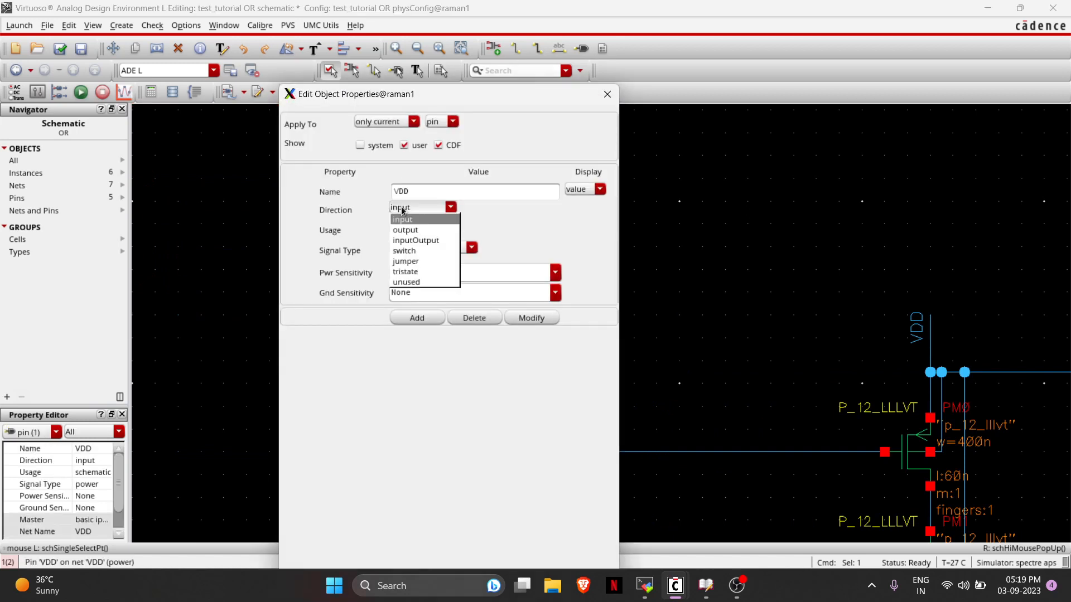
left_click(410, 241)
key("Return")
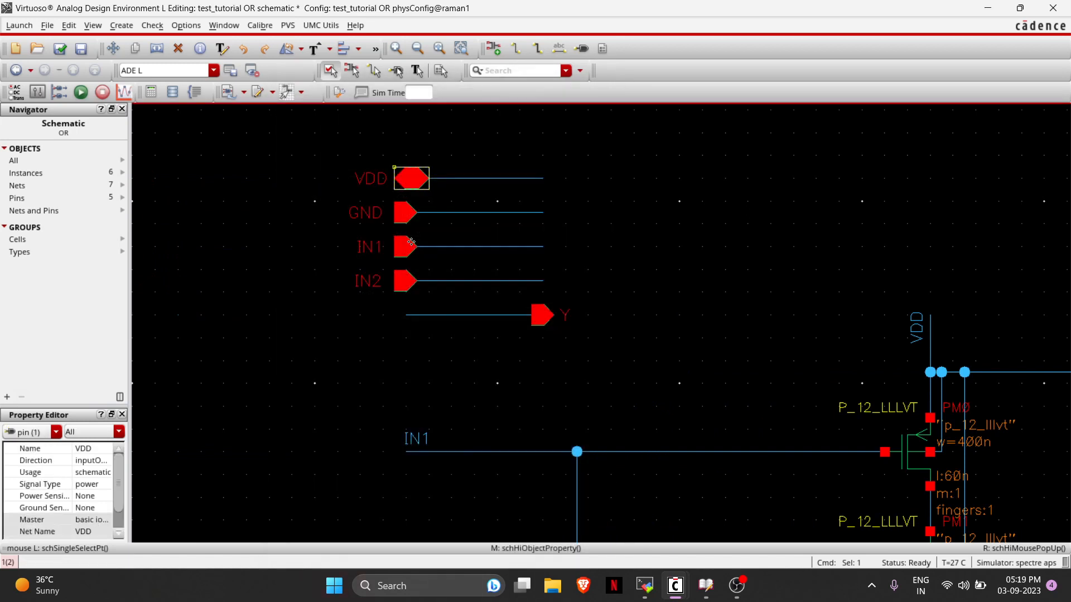
Set the GND pin's direction to inputOutput, and check and save the OR schematic.
left_click(400, 216)
key("q")
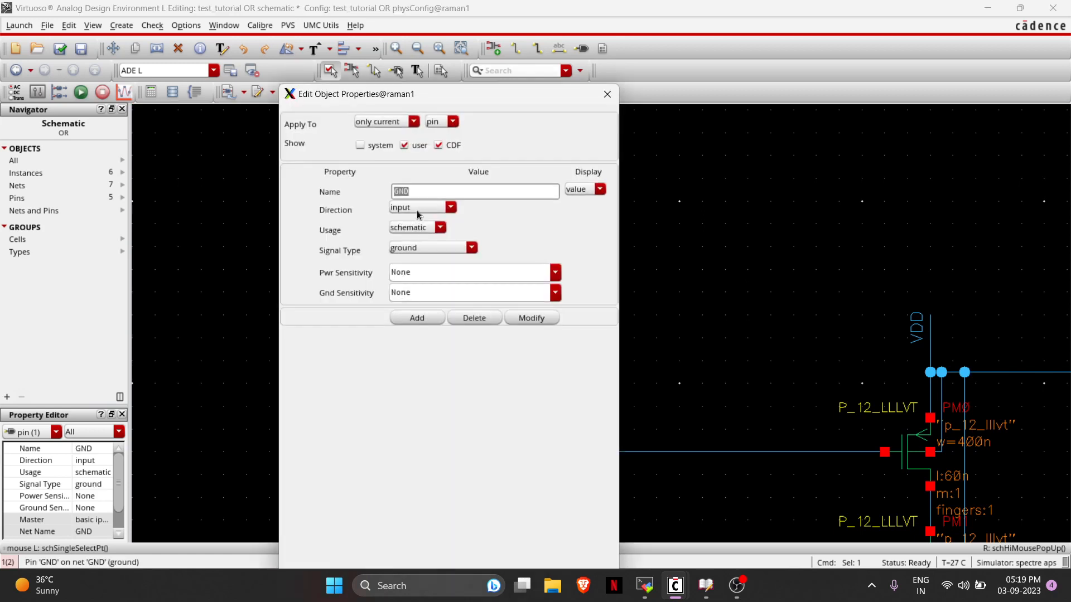
left_click(417, 210)
left_click(416, 241)
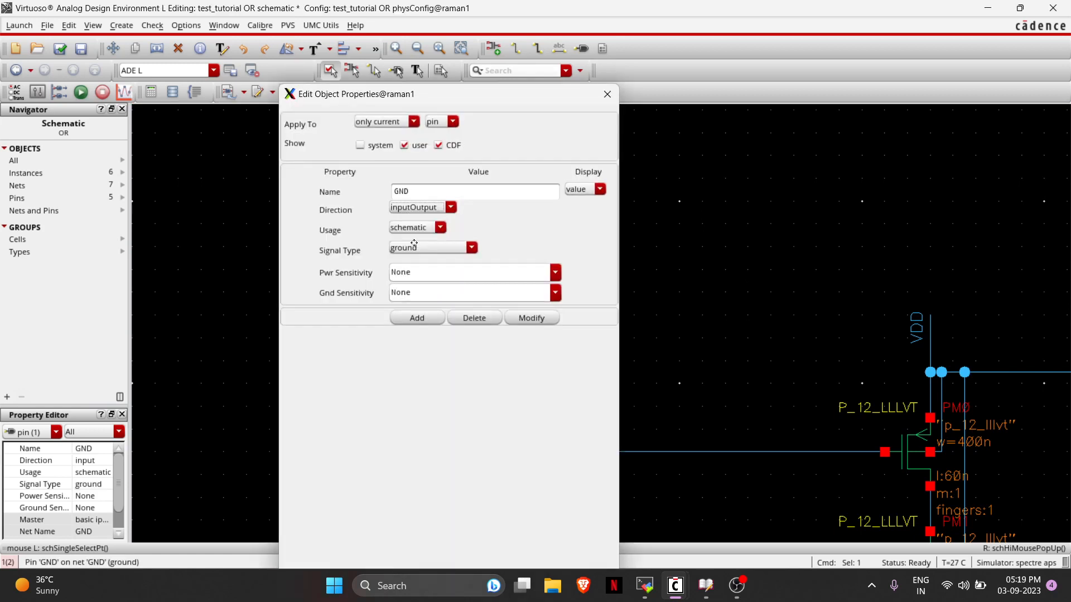
key("Return")
left_click(60, 49)
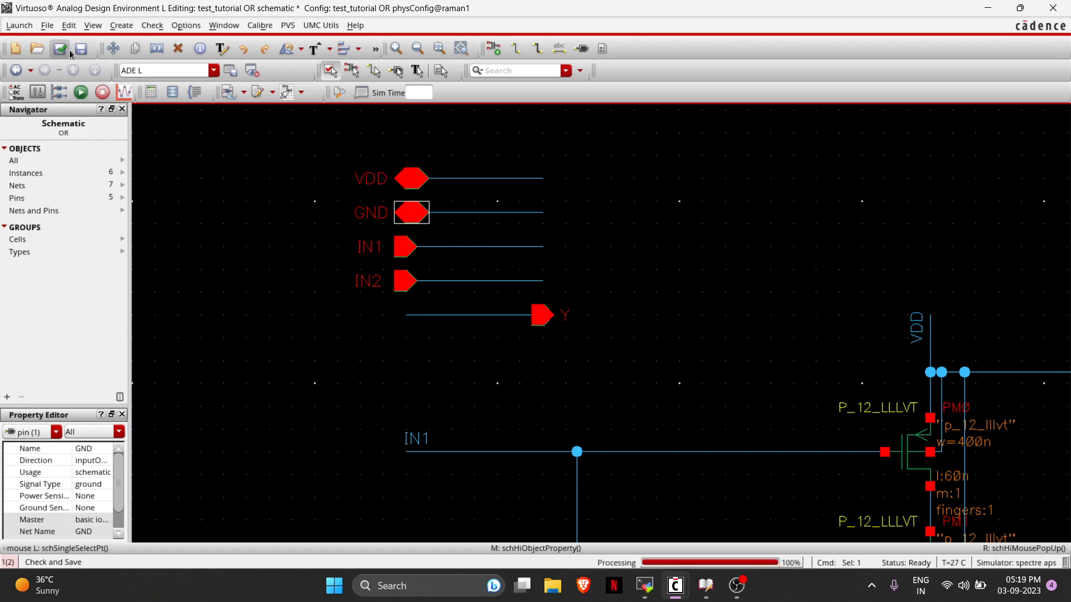
Return to ADE L and reopen the analog stimuli setup so its input list reflects the revised pins.
key("alt+Tab")
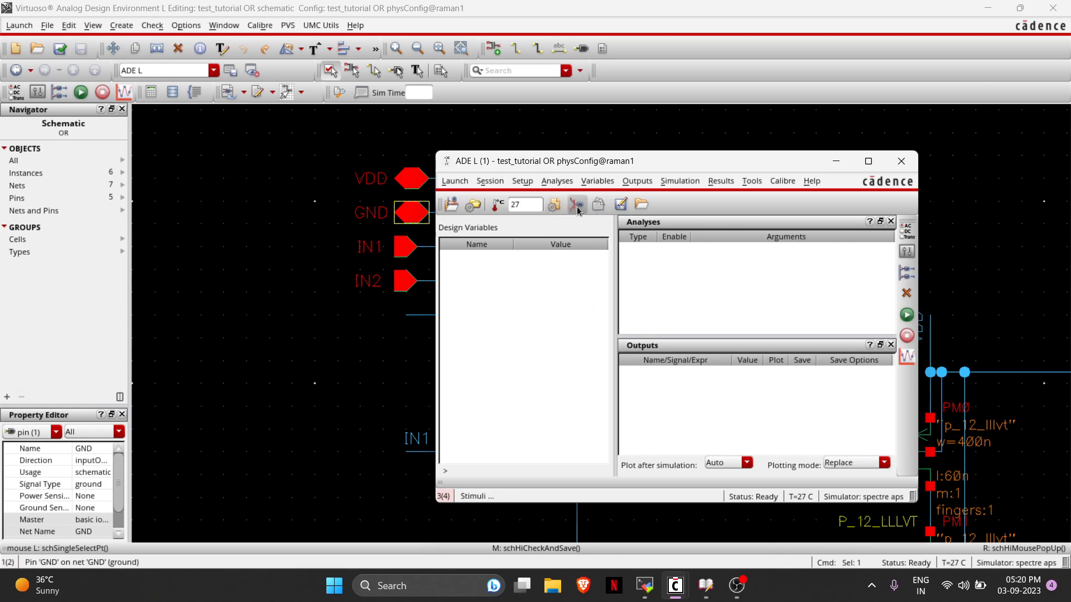
left_click_drag(702, 162, 864, 115)
key("alt+Tab")
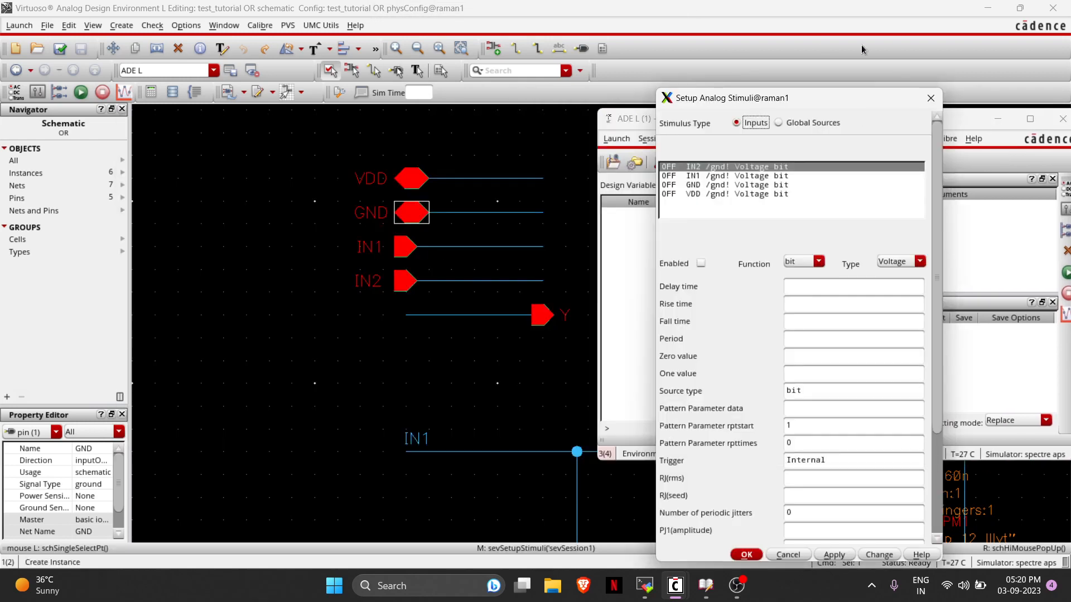
left_click(930, 98)
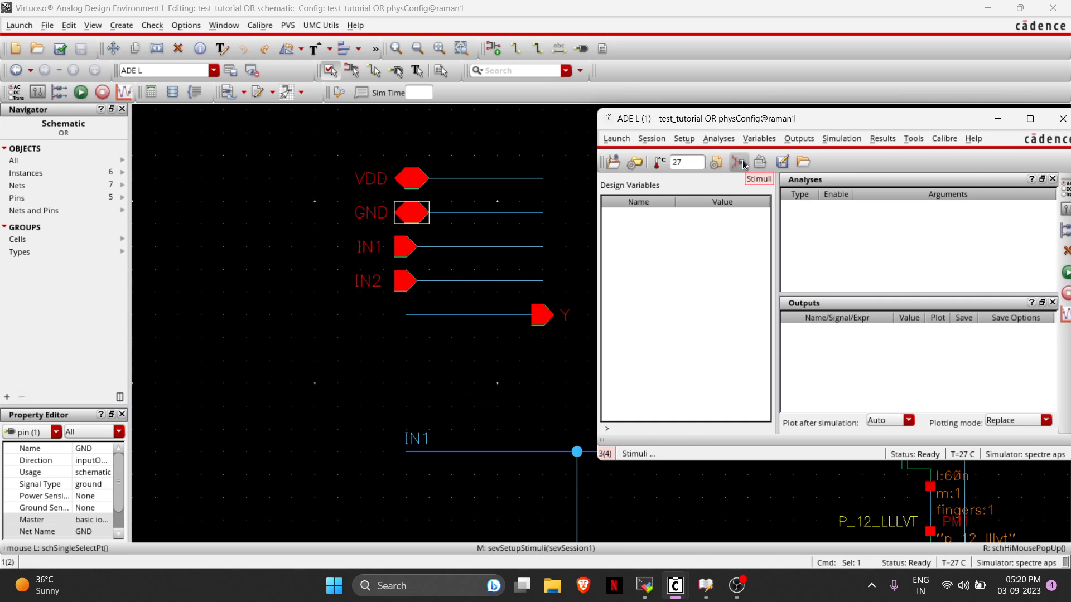
left_click(740, 162)
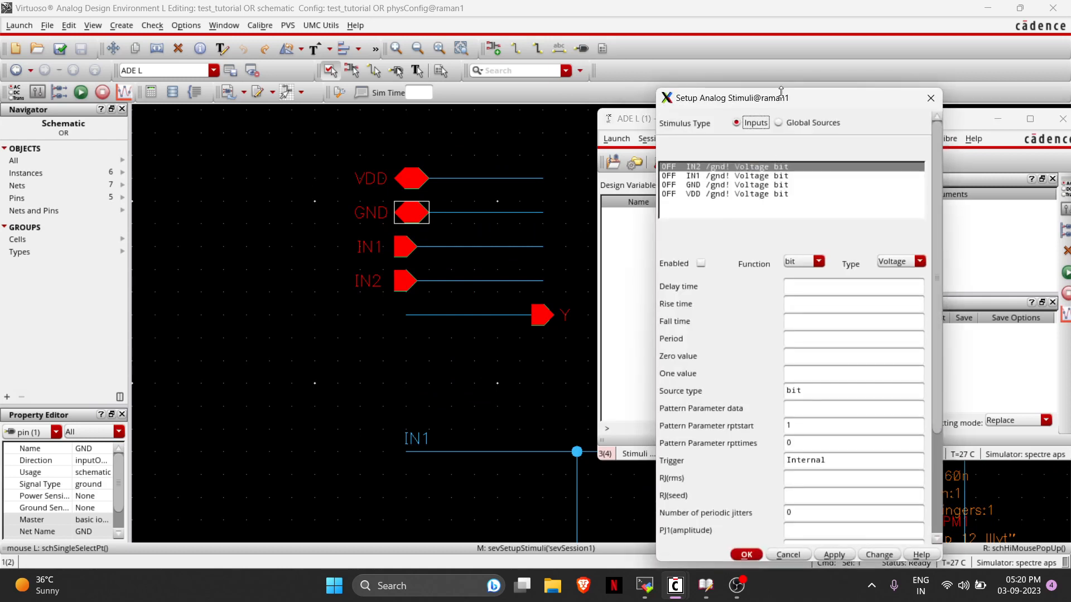
left_click_drag(785, 103, 493, 35)
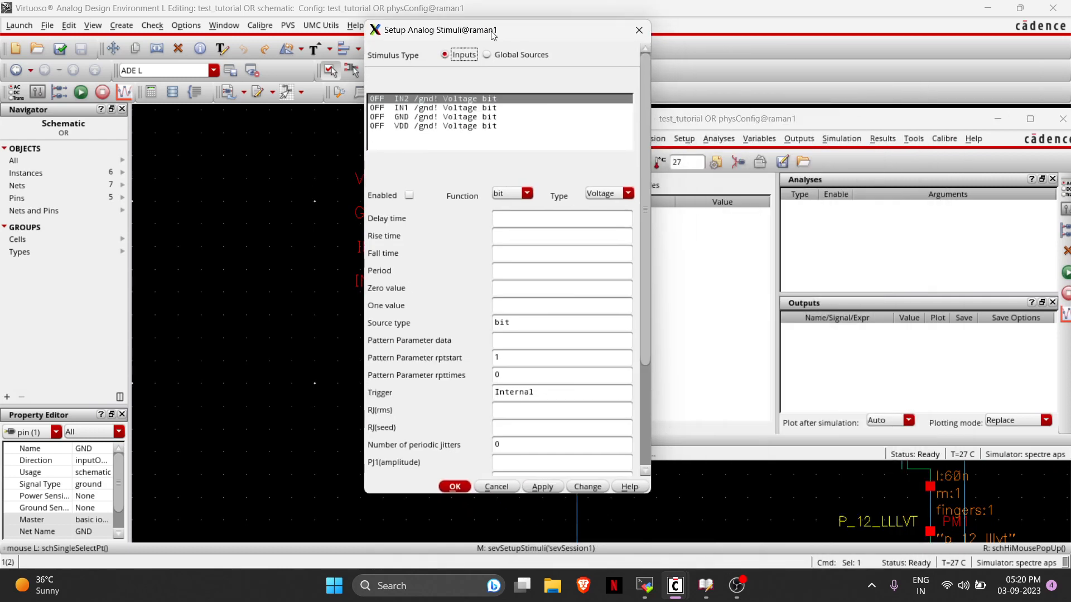
Enable the IN2 stimulus as a voltage pulse with Voltage 2 of 1.2, delay time 10n, pulse width 10n and period 20n.
left_click(410, 195)
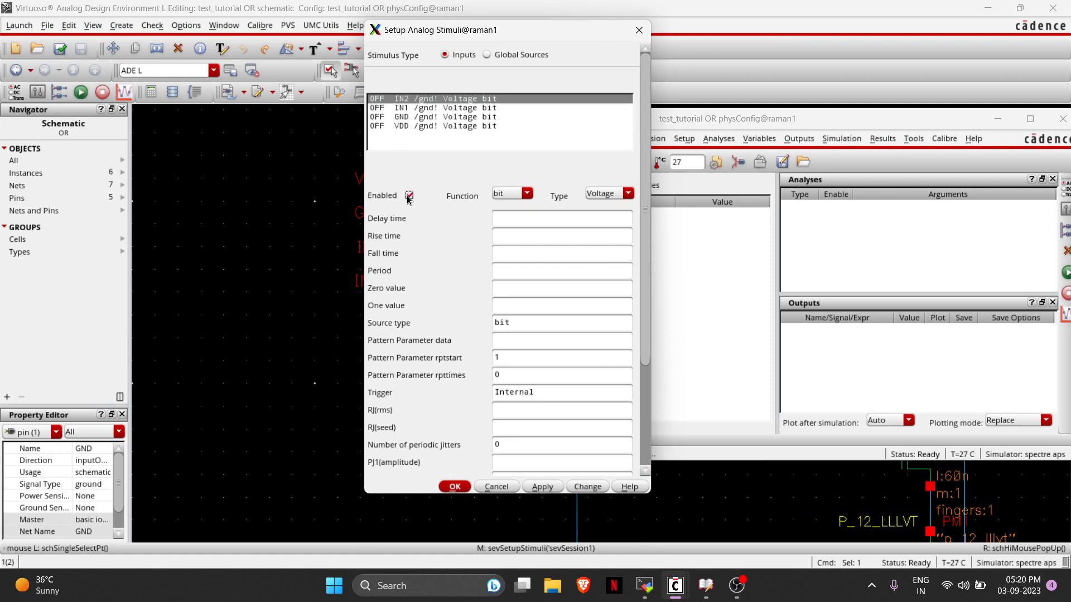
left_click(513, 197)
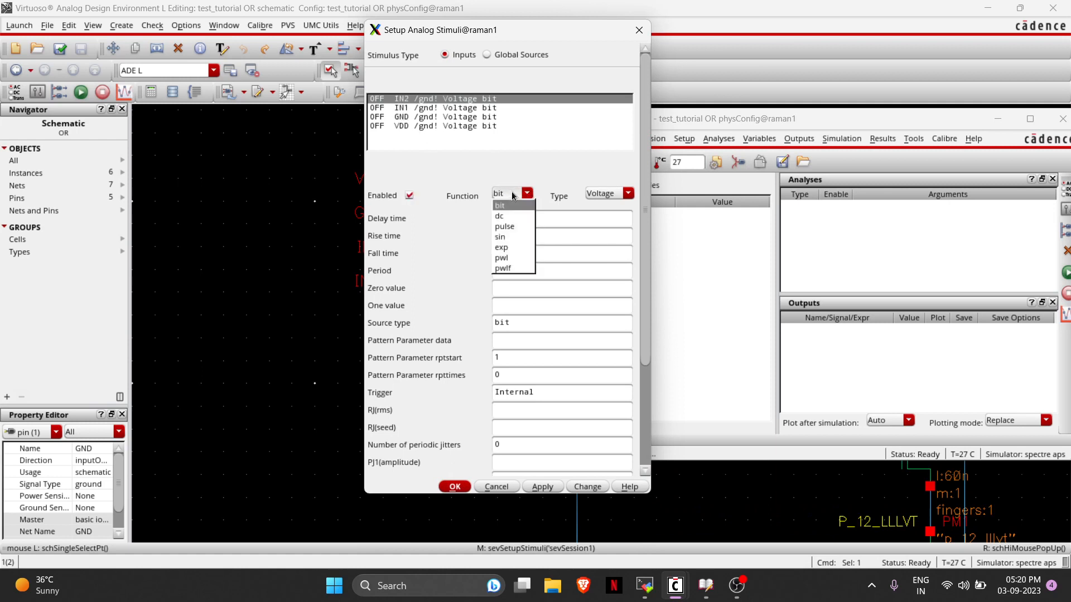
left_click(511, 226)
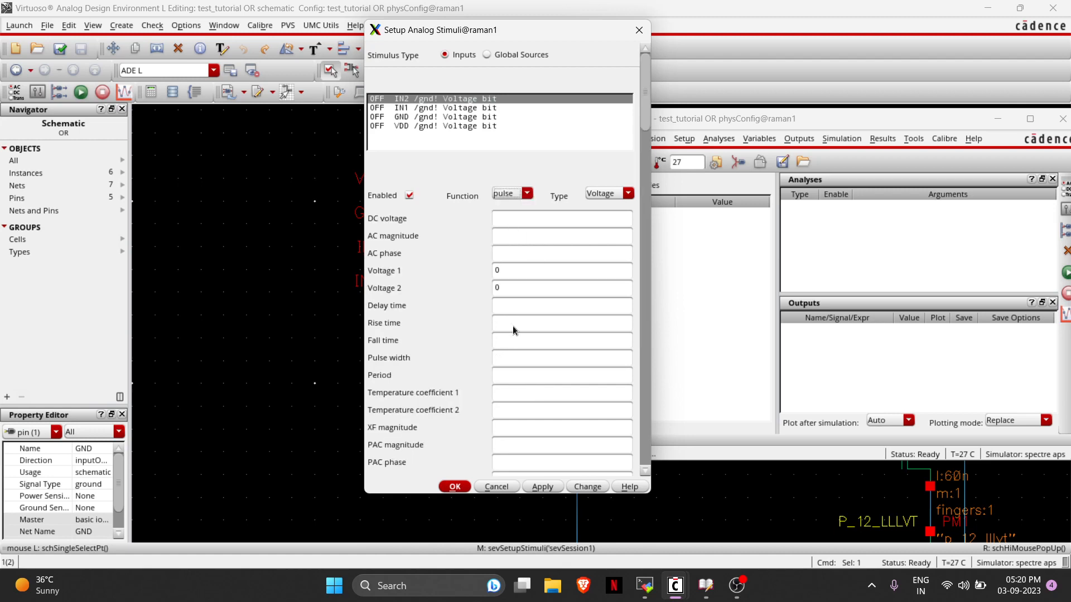
double_click(511, 286)
left_click(520, 306)
key("Tab")
key("Tab")
key("Tab")
key("Tab")
type("20")
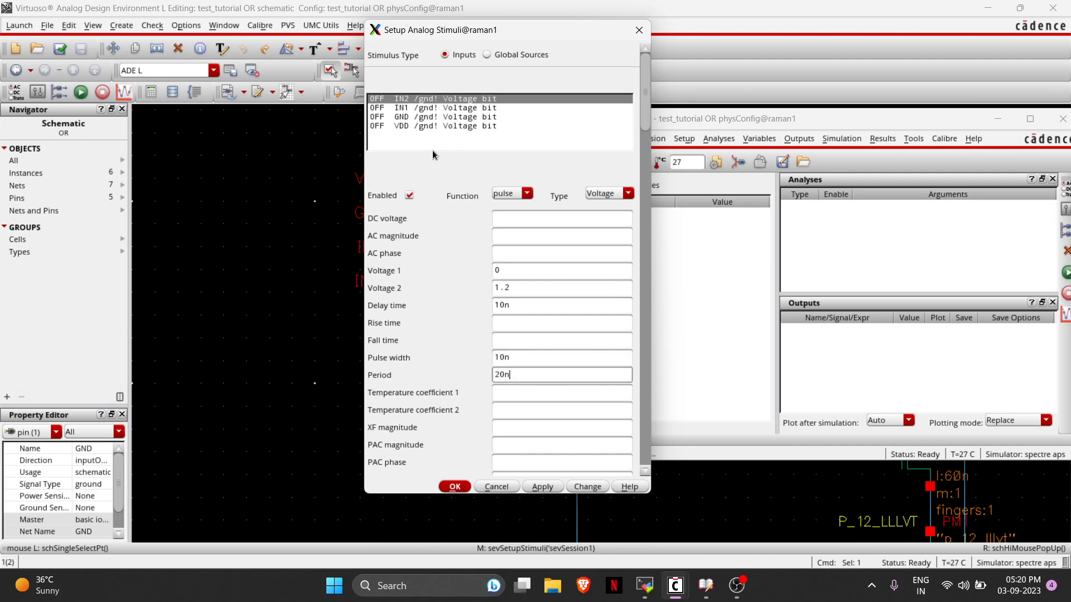
Enable the GND stimulus as a dc source with DC voltage 0, and close the stimuli setup without applying it.
left_click(409, 118)
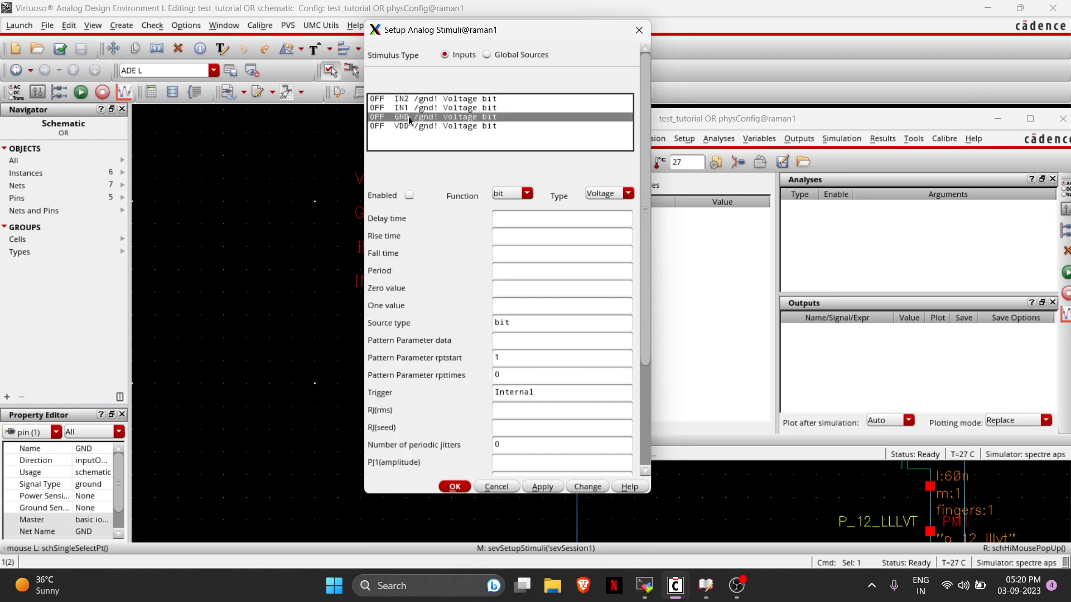
left_click(409, 195)
left_click(527, 194)
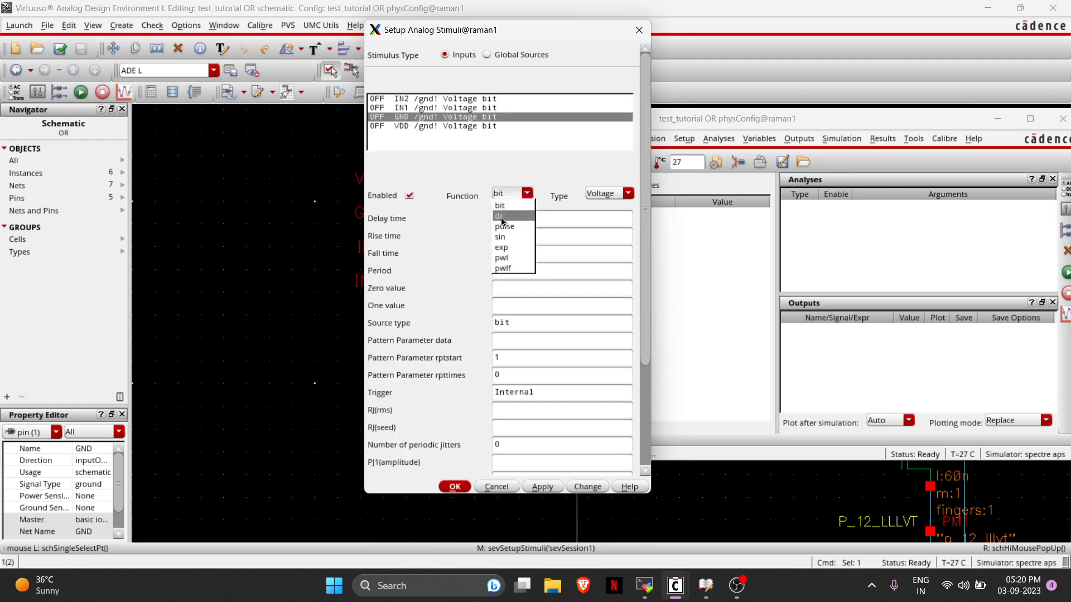
left_click(502, 205)
left_click(515, 218)
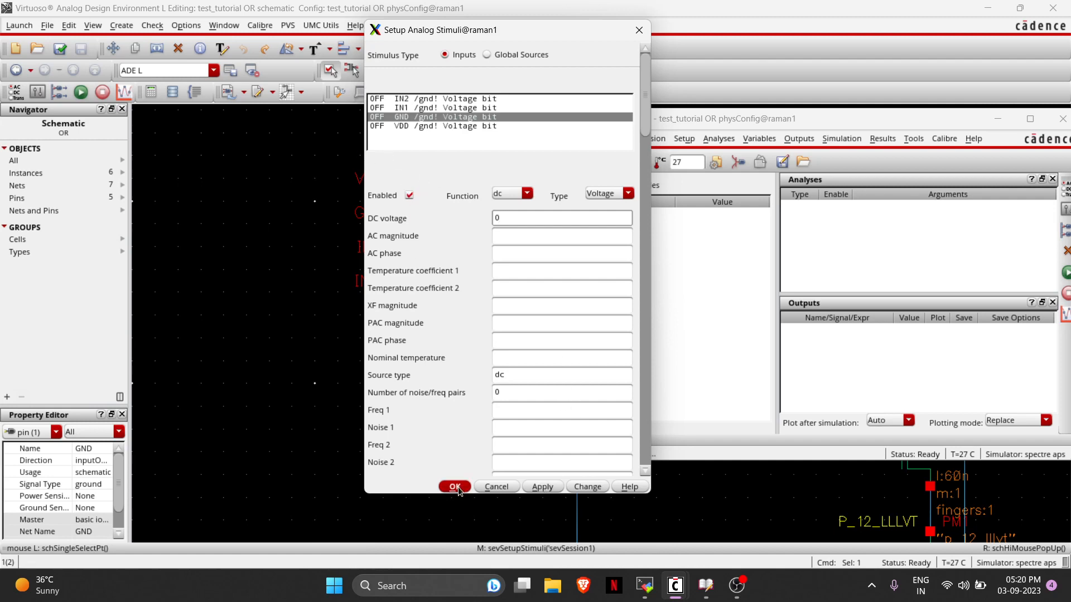
left_click(639, 30)
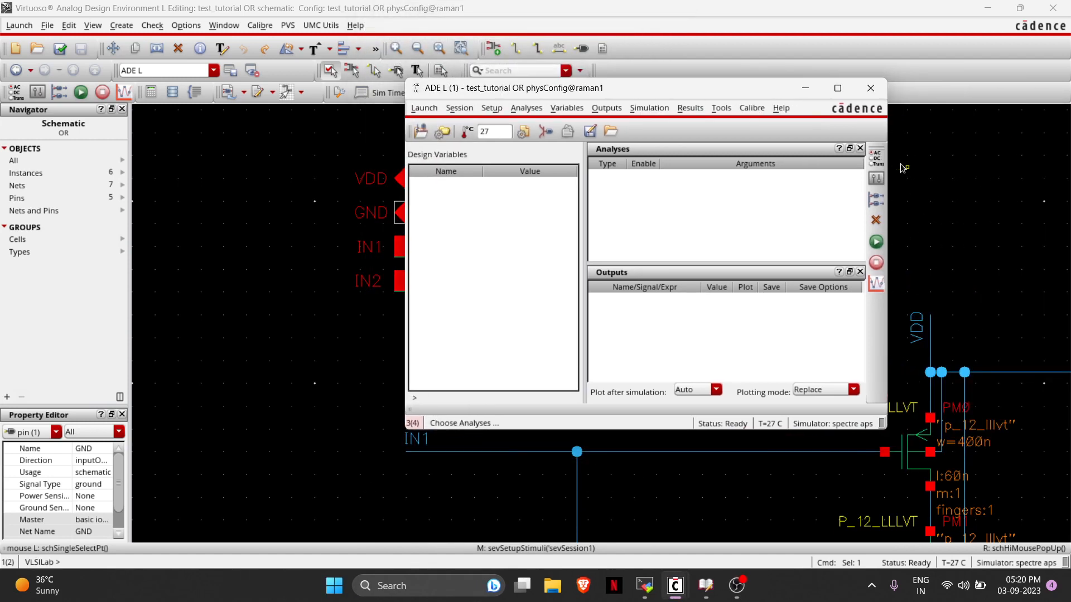
Add a transient analysis with a stop time of 100n.
left_click(876, 157)
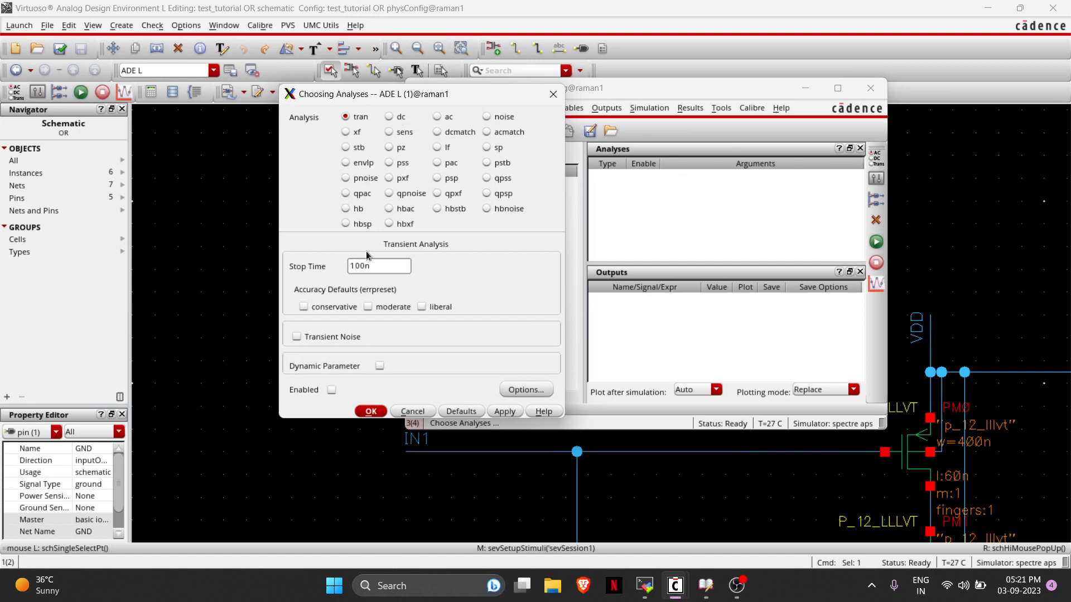
left_click(347, 114)
key("Return")
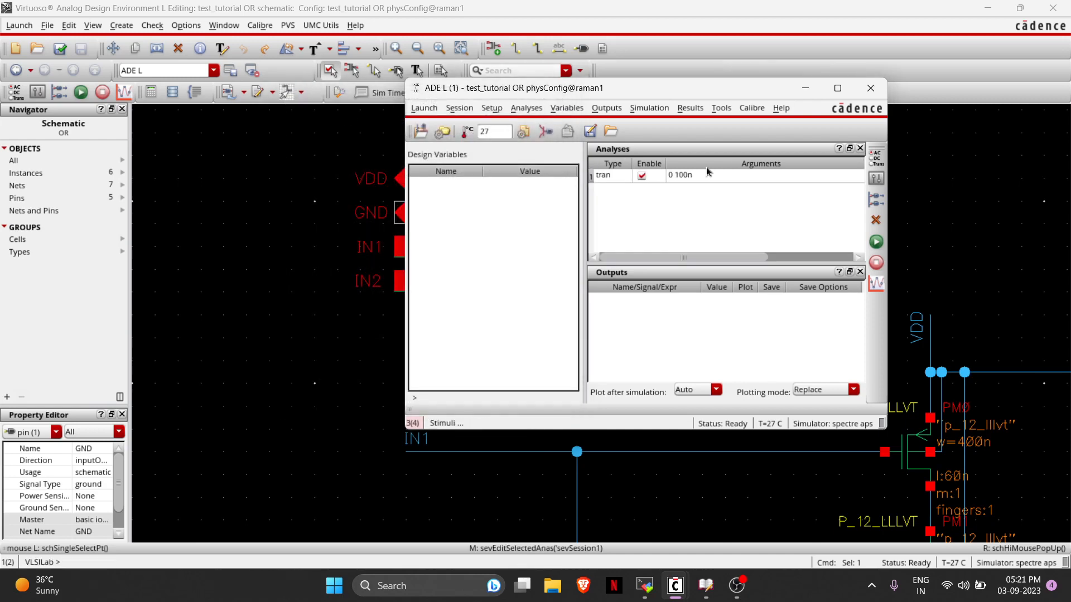
left_click(692, 176)
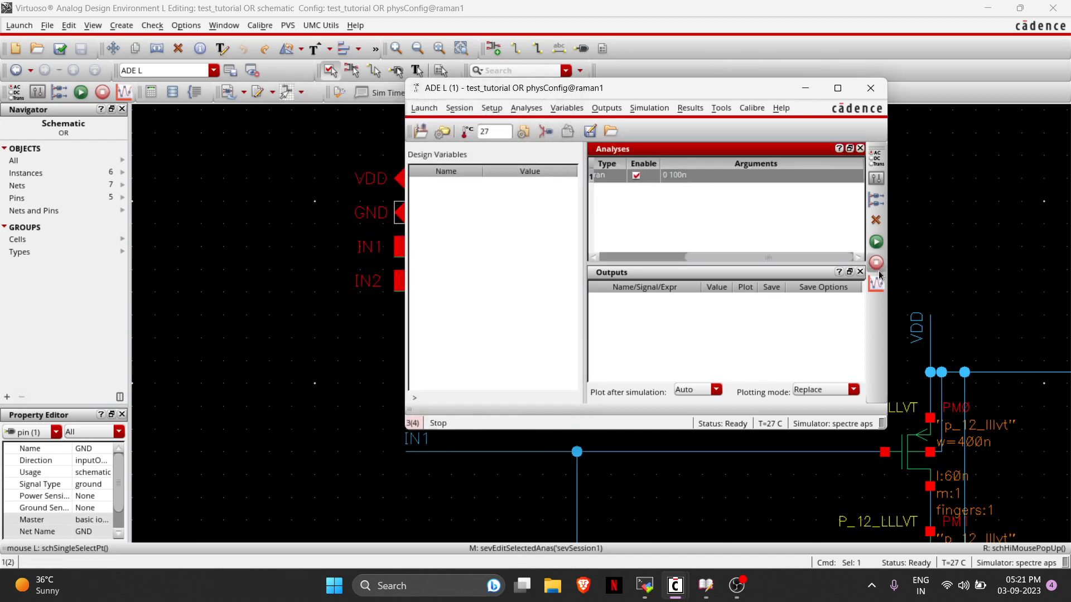
Add IN1, IN2 and Y from the schematic as plotted outputs, and return to the ADE L setup.
left_click(877, 201)
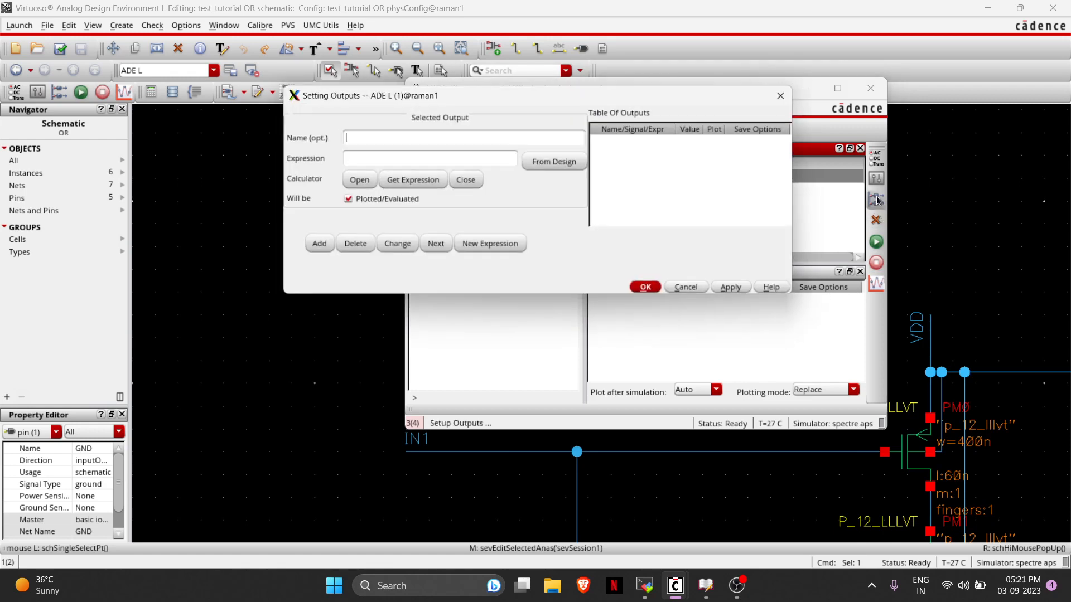
left_click(557, 162)
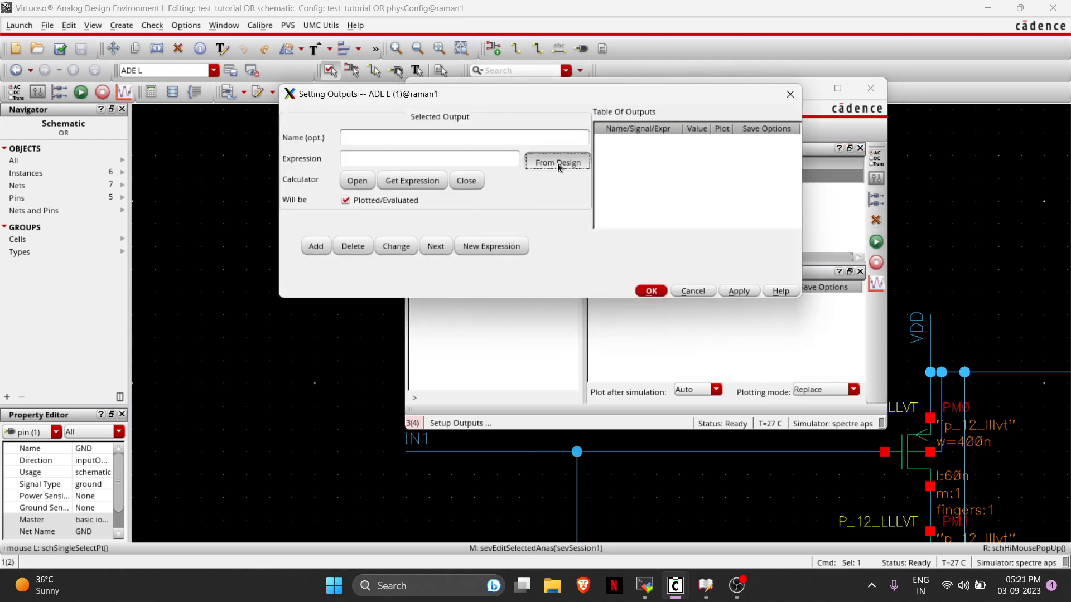
scroll(579, 273, "down", 2)
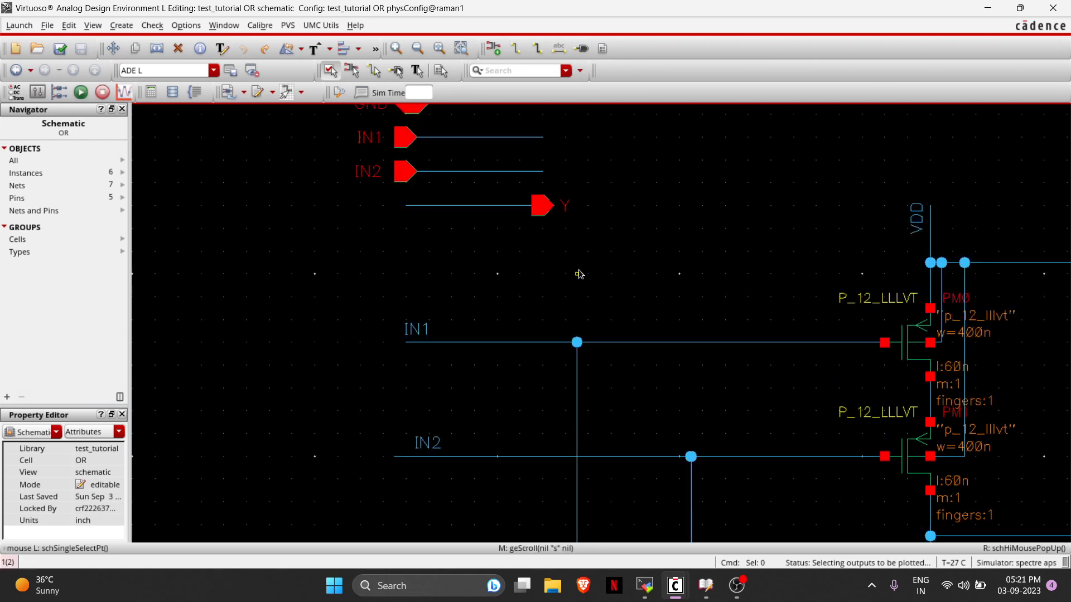
scroll(579, 273, "up", 2)
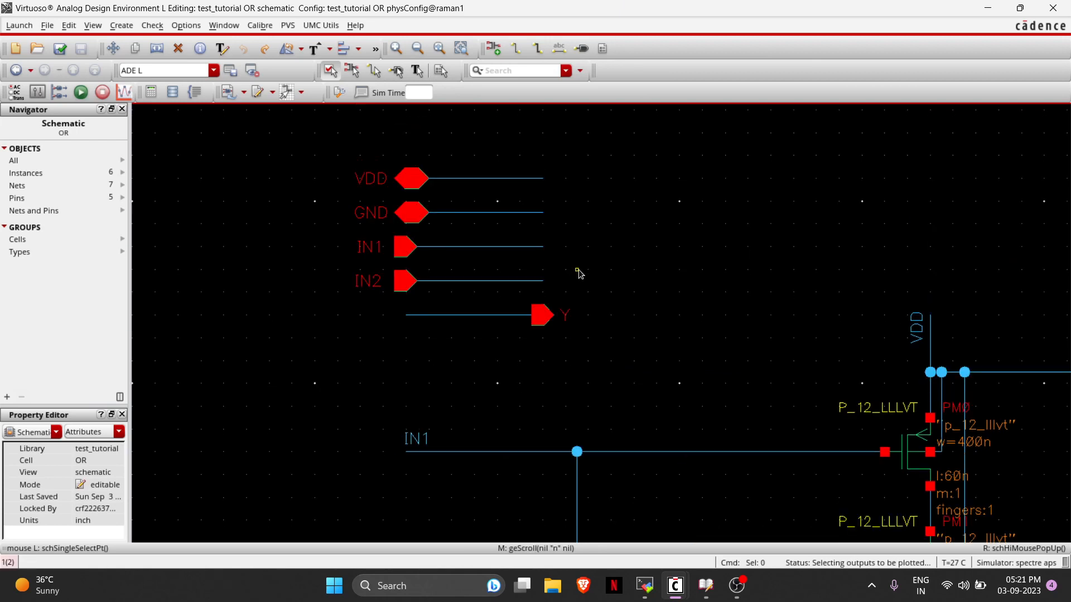
left_click(377, 251)
left_click(372, 283)
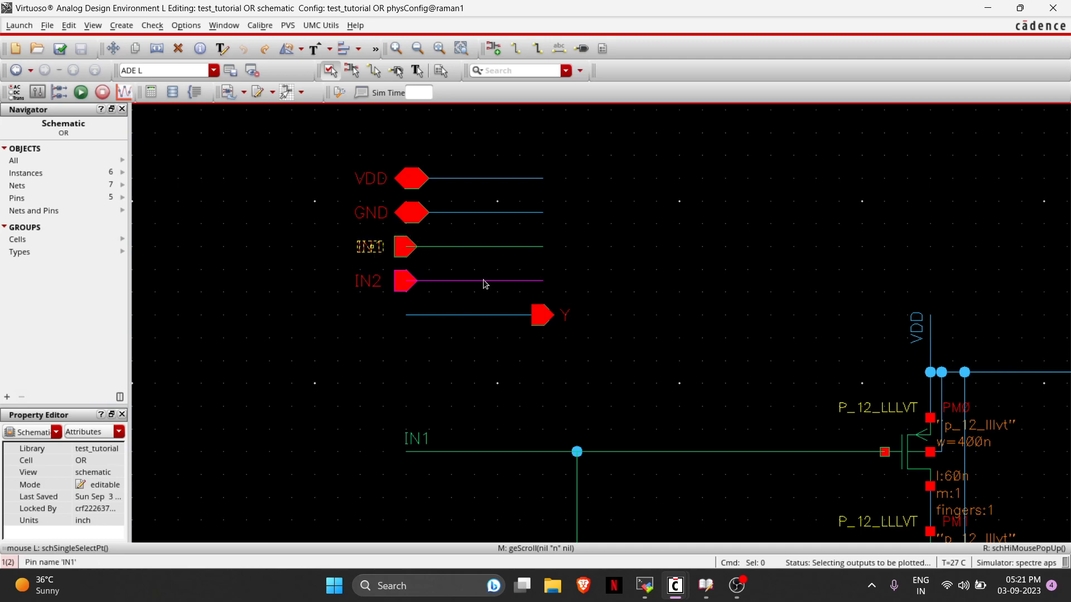
left_click(565, 315)
key("alt+Tab")
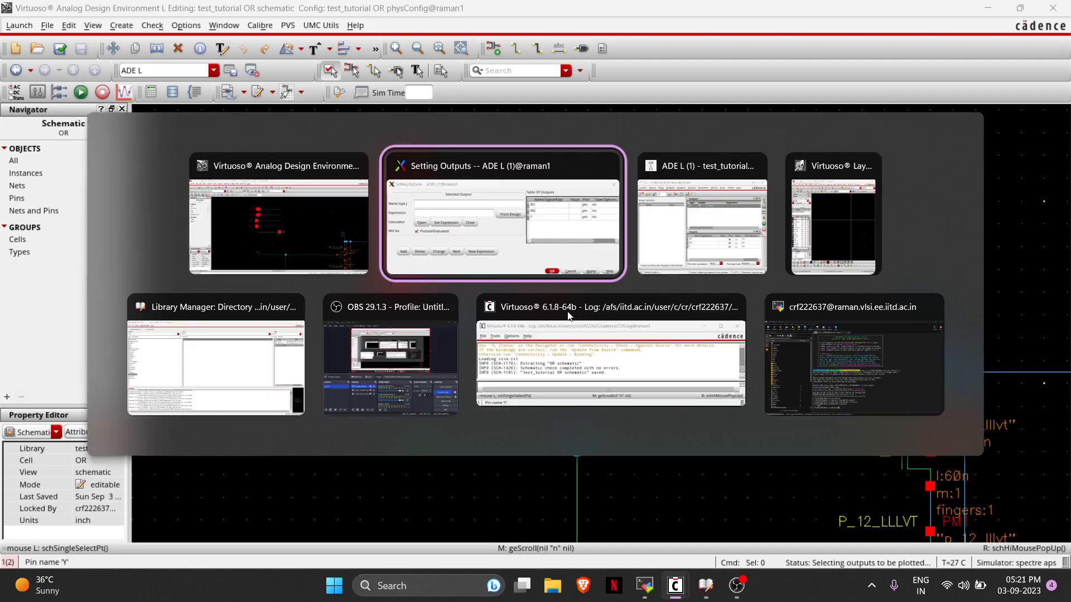
key("Return")
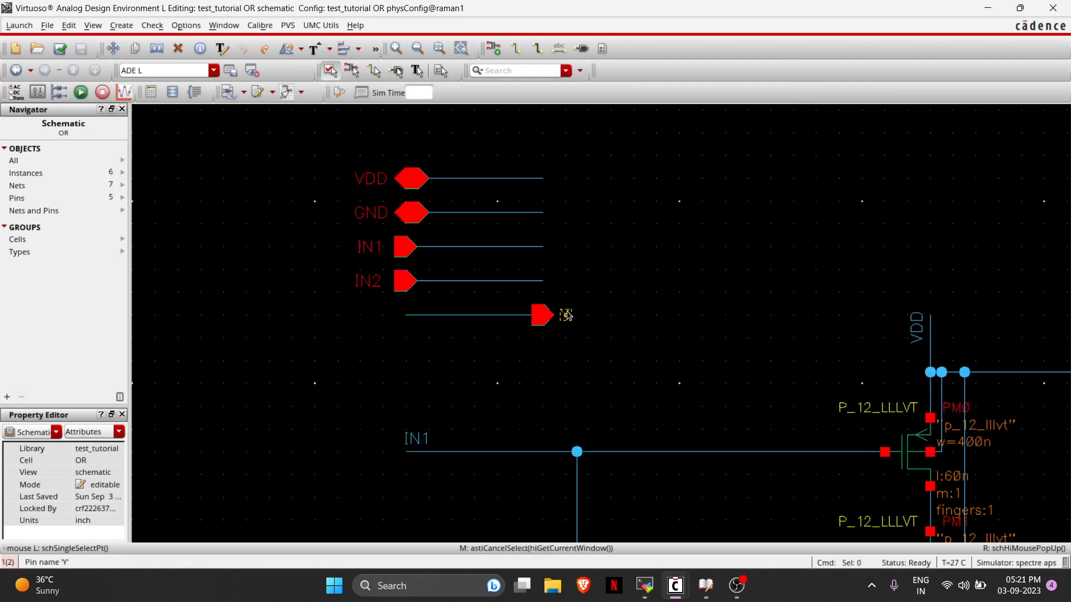
key("alt+Tab")
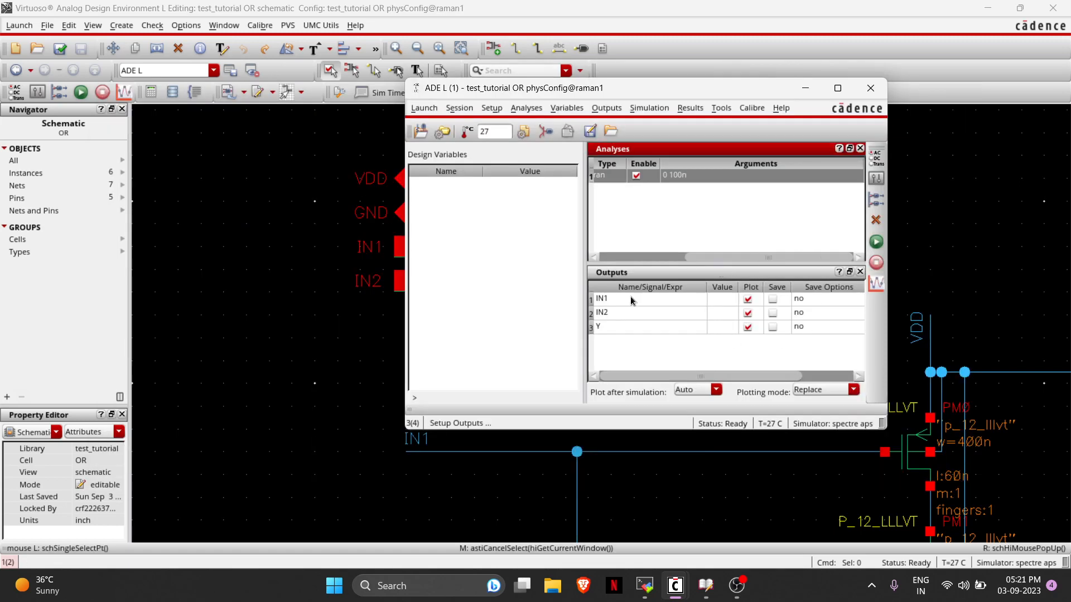
left_click(717, 342)
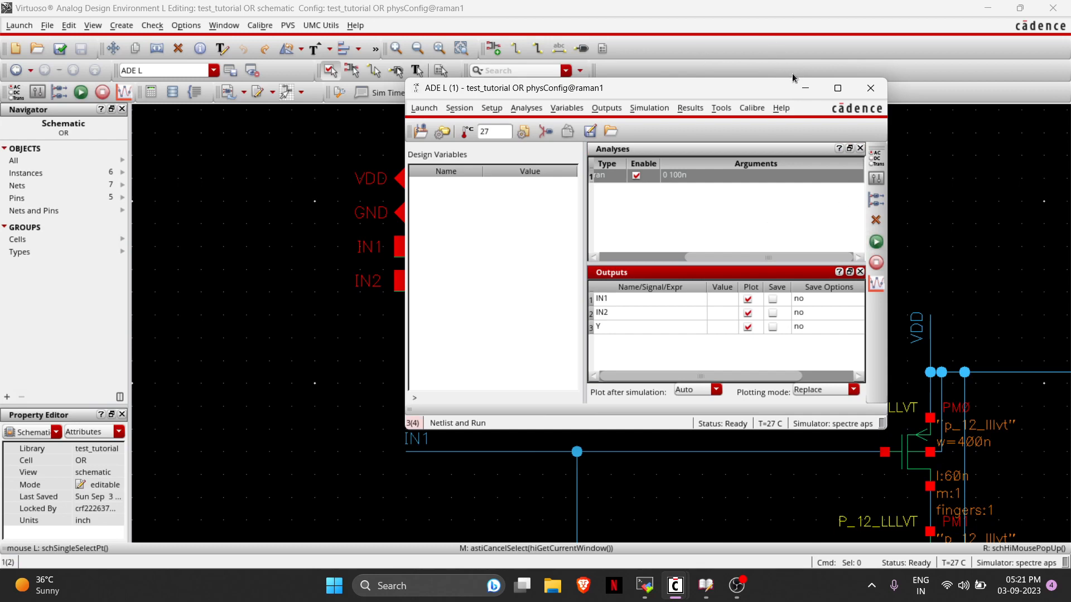
Close the ADE L session and switch to the OR layout in a maximized window.
left_click(865, 90)
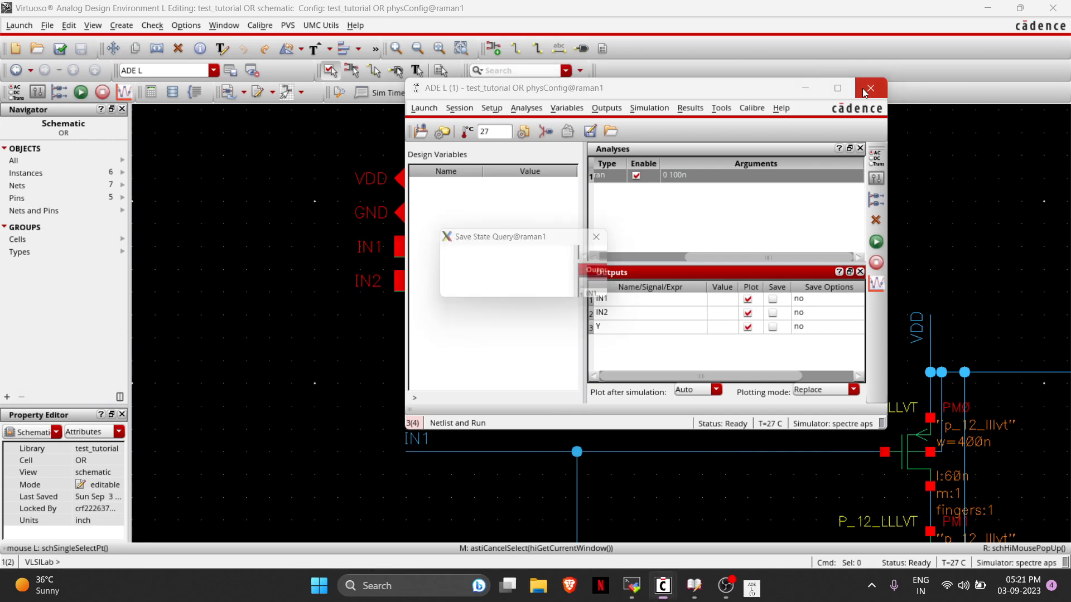
left_click(500, 288)
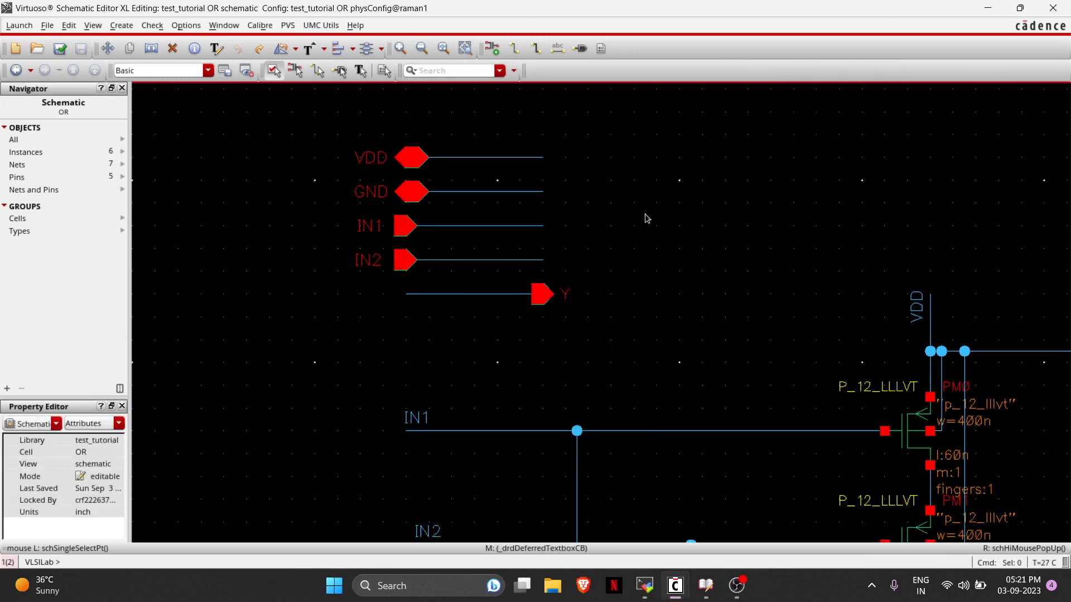
key("alt+Tab")
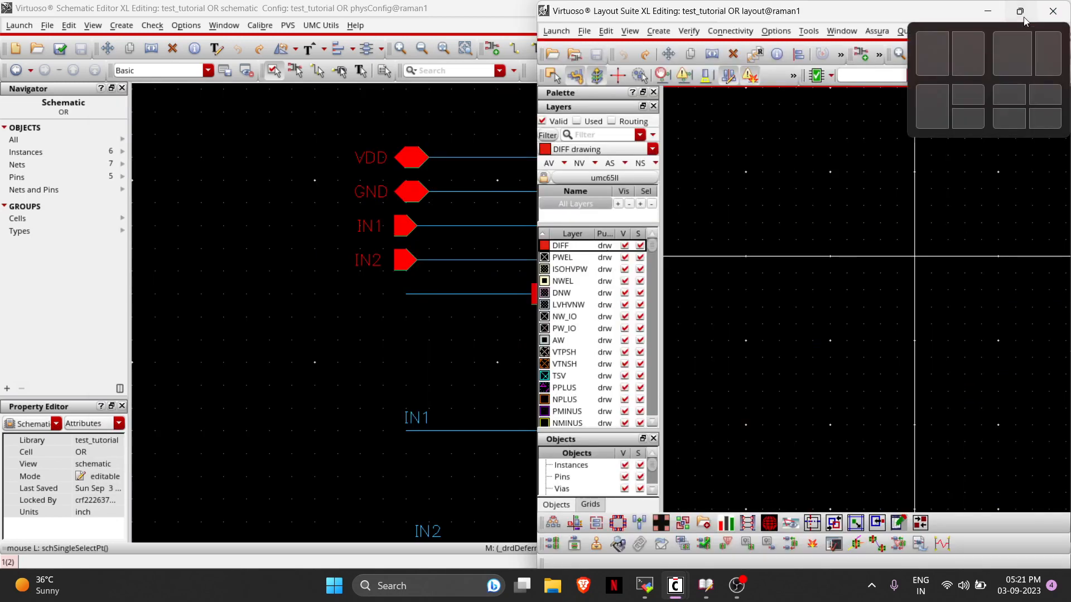
left_click(1024, 20)
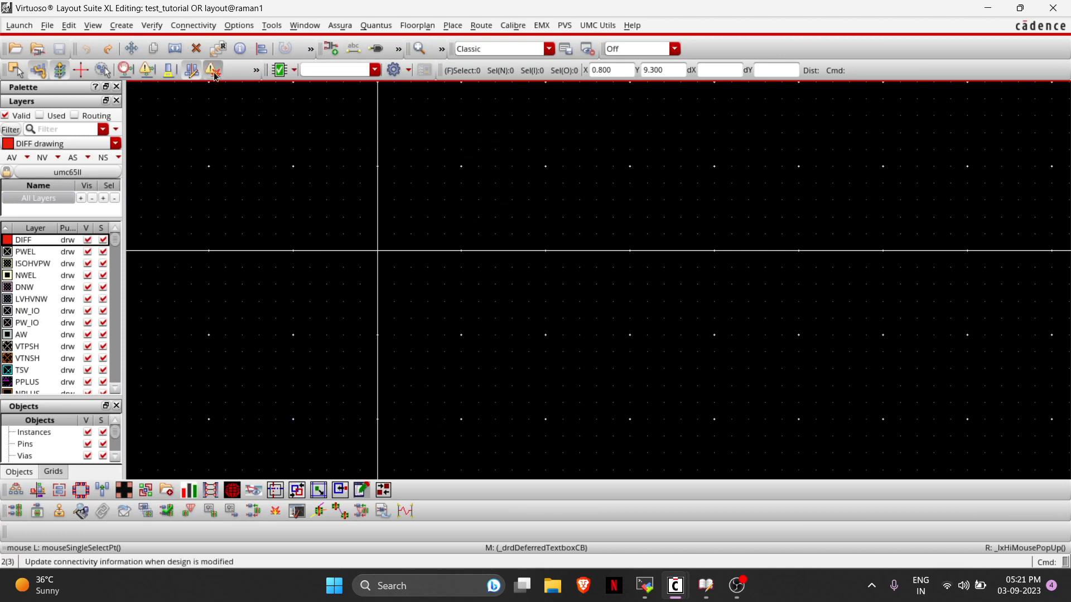
Set the layout's X and Y snap spacing to 0.05 in the display options.
scroll(401, 219, "up", 2, "ctrl")
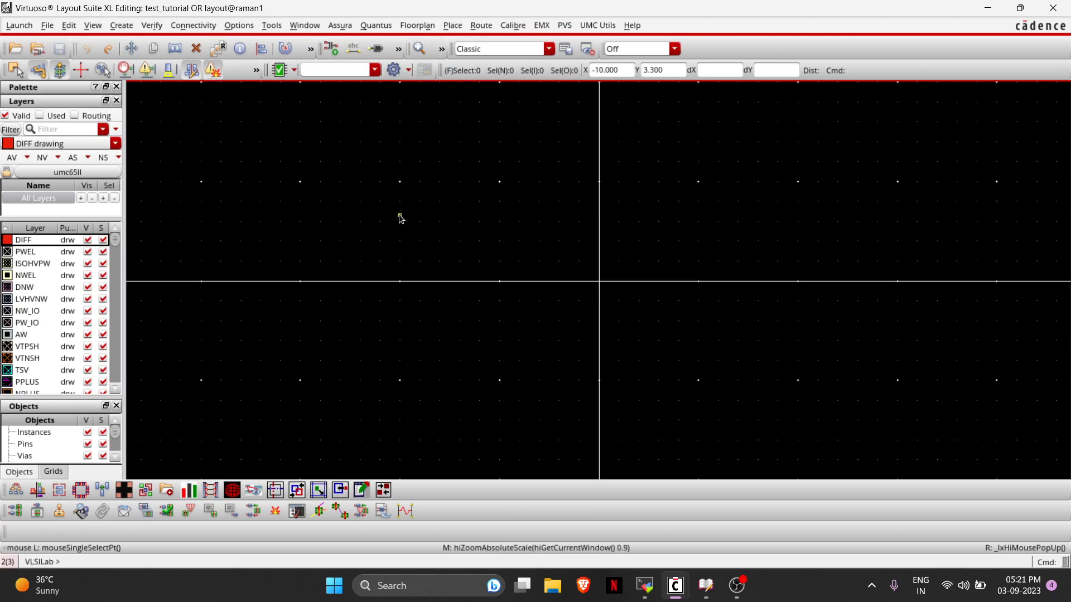
key("e")
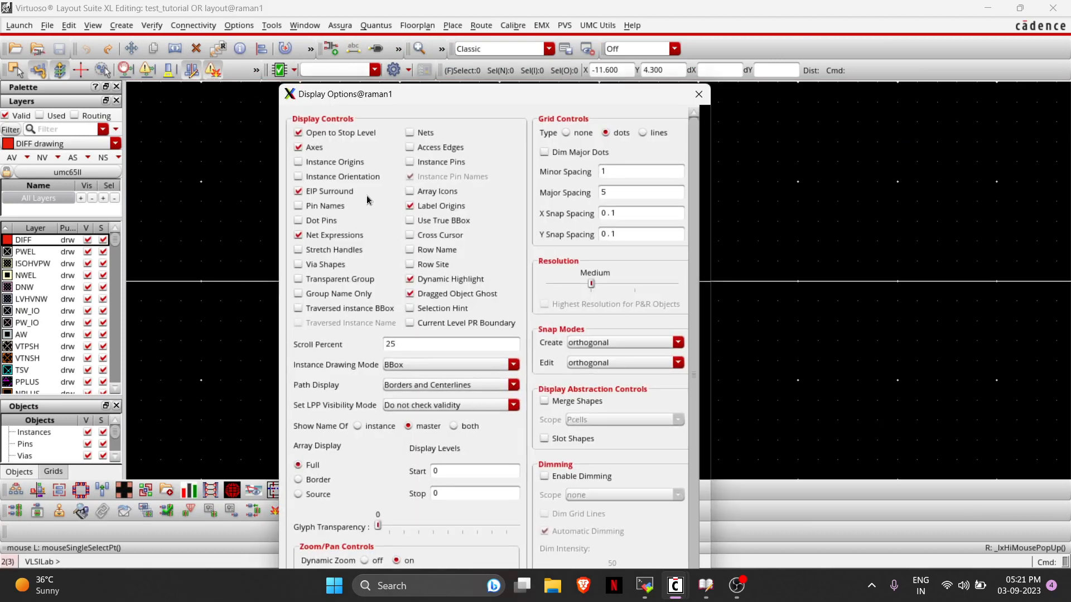
left_click(628, 212)
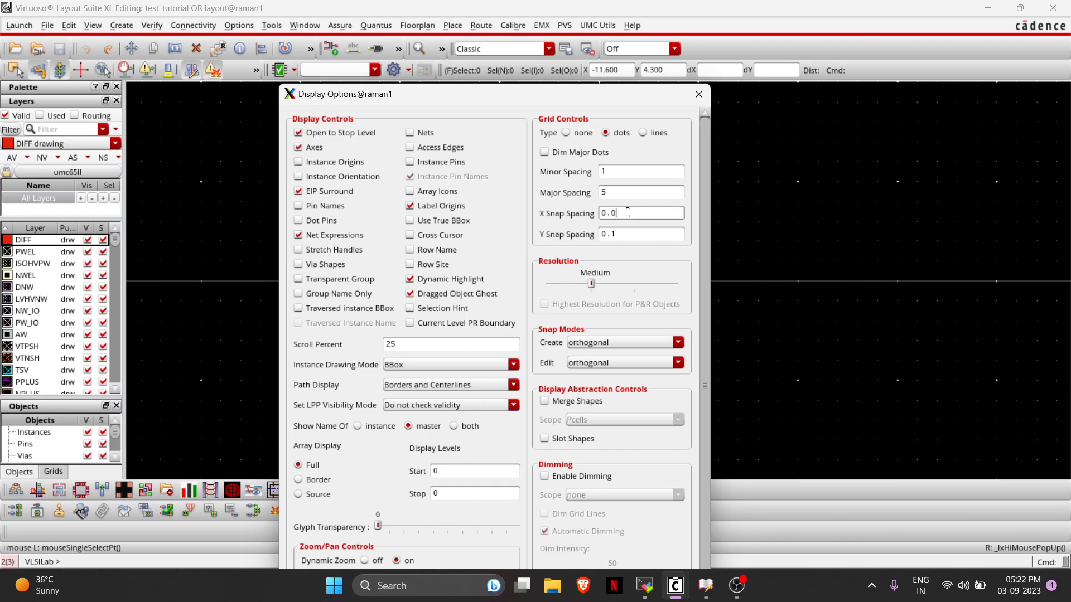
left_click(622, 229)
left_click(639, 213)
scroll(841, 267, "up", 1)
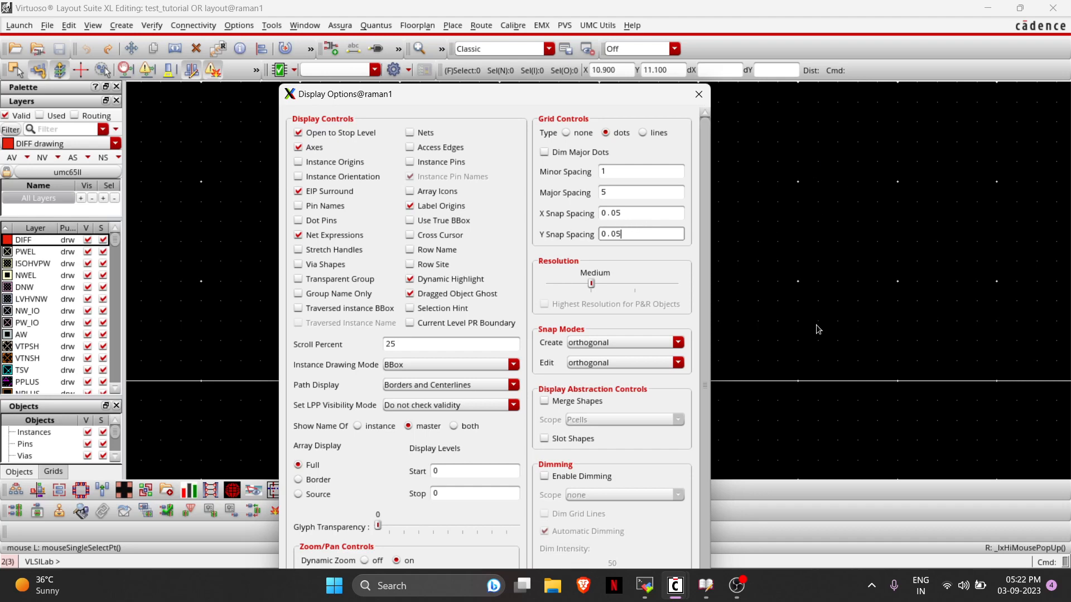
left_click_drag(530, 103, 479, 66)
key("Return")
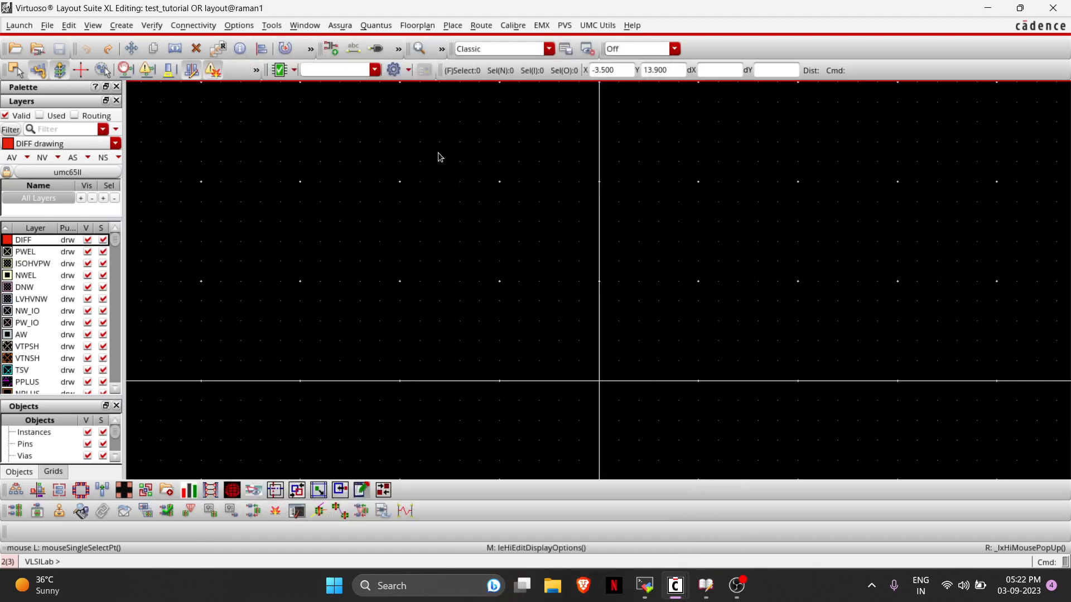
Generate all layout elements from the schematic source with instances, I/O pins, PR boundary and connectivity extraction enabled.
scroll(529, 258, "down", 1)
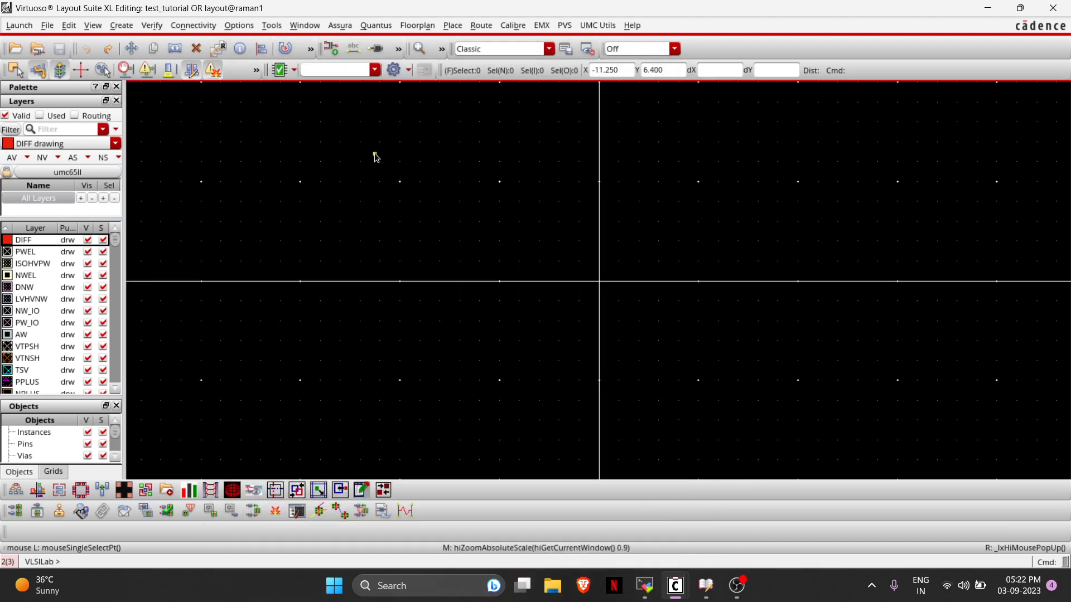
key("Delete")
left_click(185, 26)
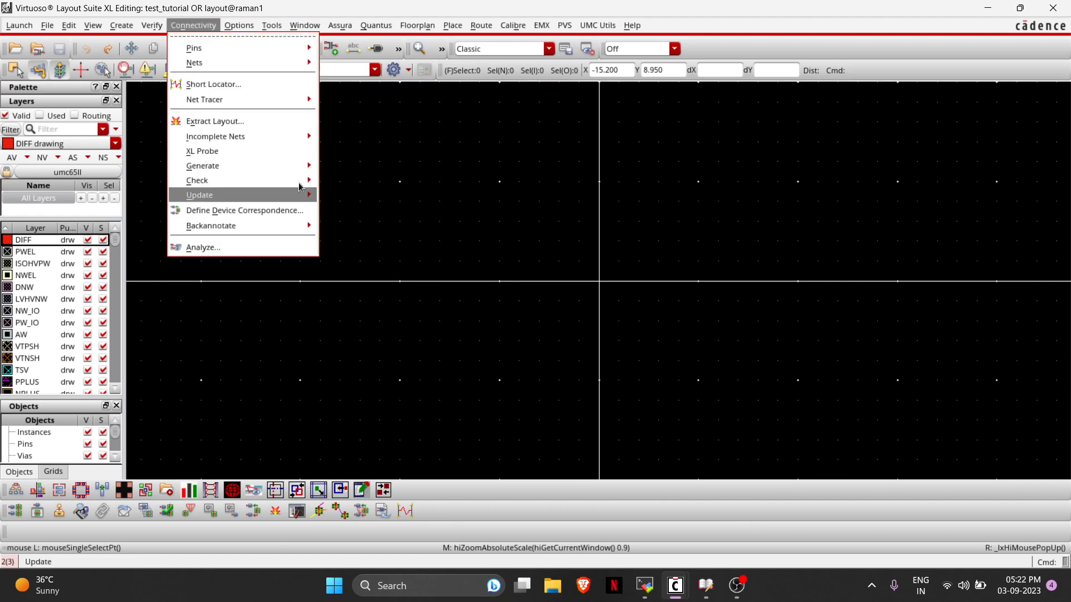
mouse_move(296, 166)
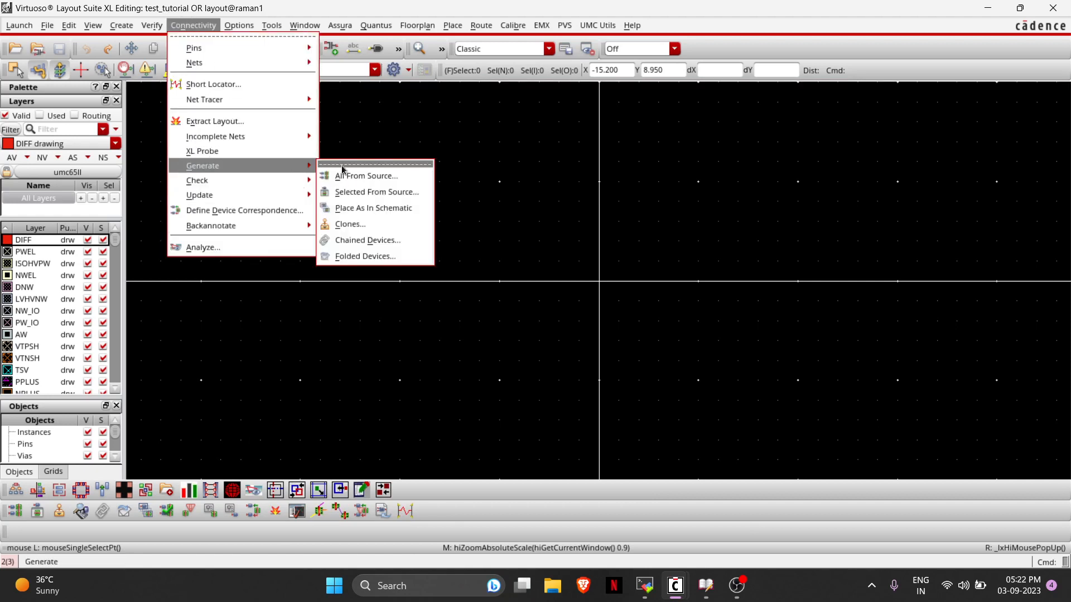
left_click(347, 176)
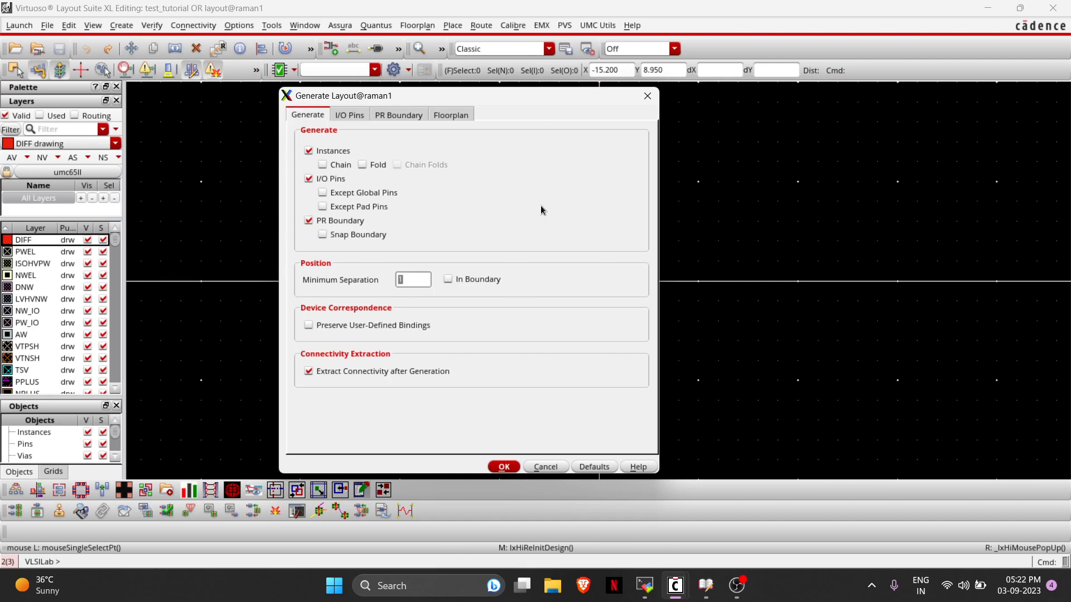
key("Return")
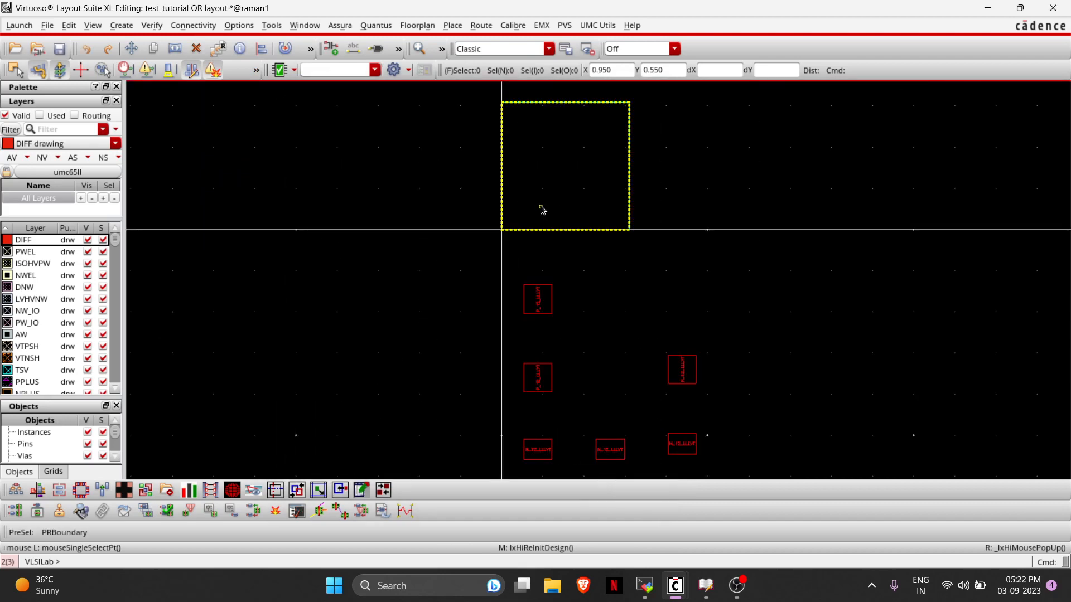
Delete the PR boundary and display the generated transistors with all their internal layers.
left_click(590, 148)
key("Delete")
key("shift+f")
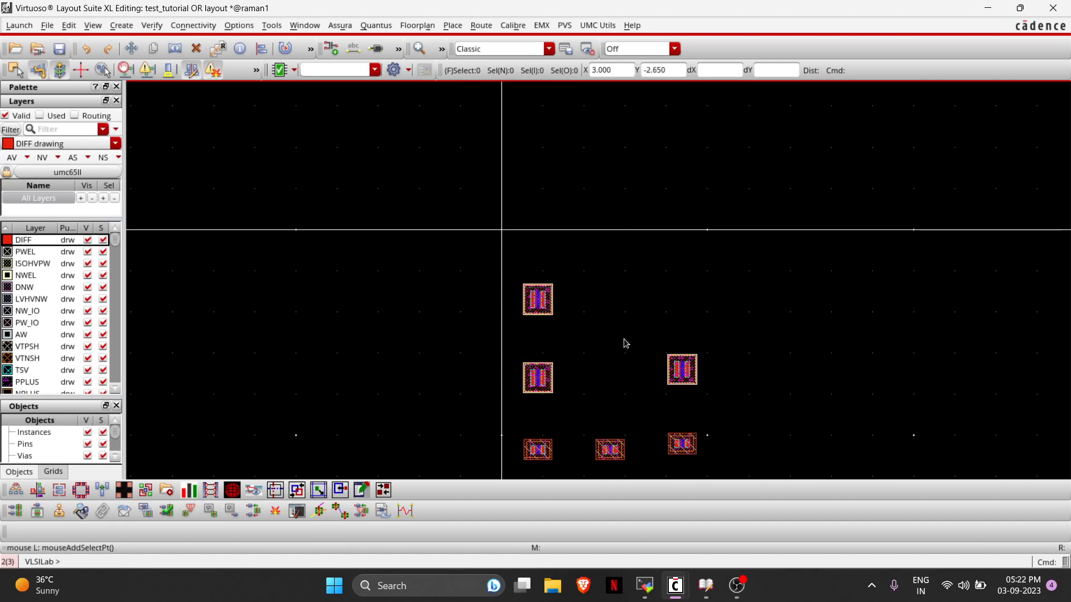
Delete the five small generated pin shapes near the layout origin.
scroll(625, 342, "down", 2)
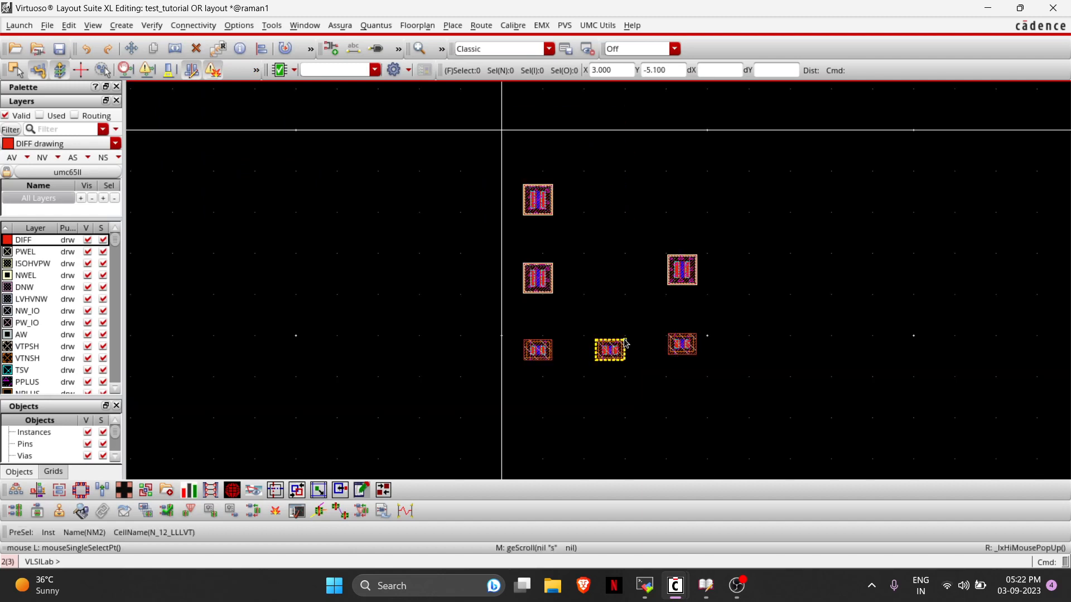
key("shift")
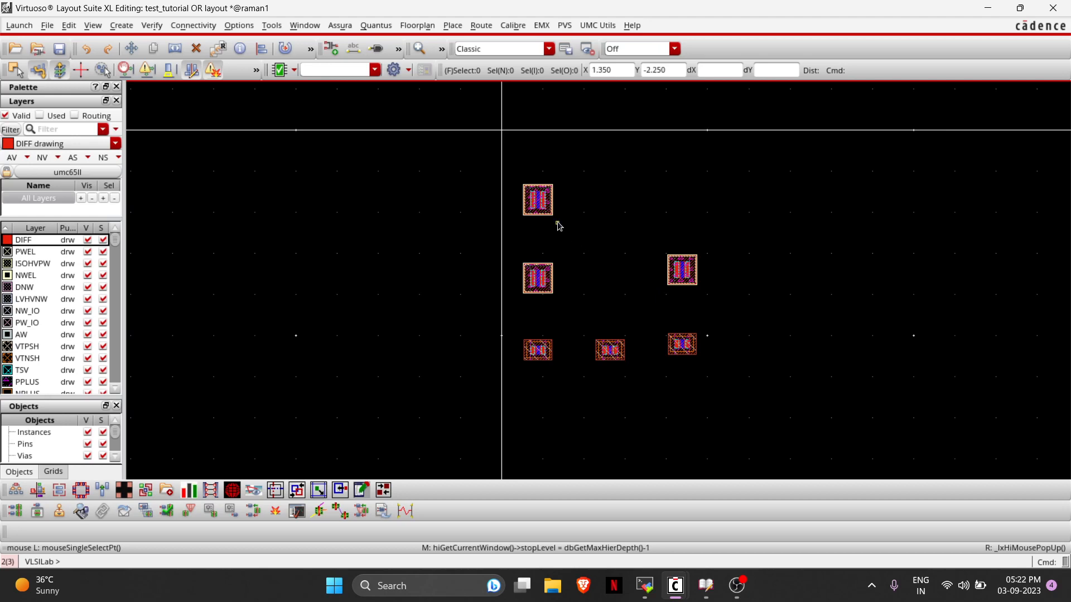
scroll(557, 224, "up", 1, "ctrl")
scroll(558, 225, "up", 2)
scroll(559, 224, "up", 2)
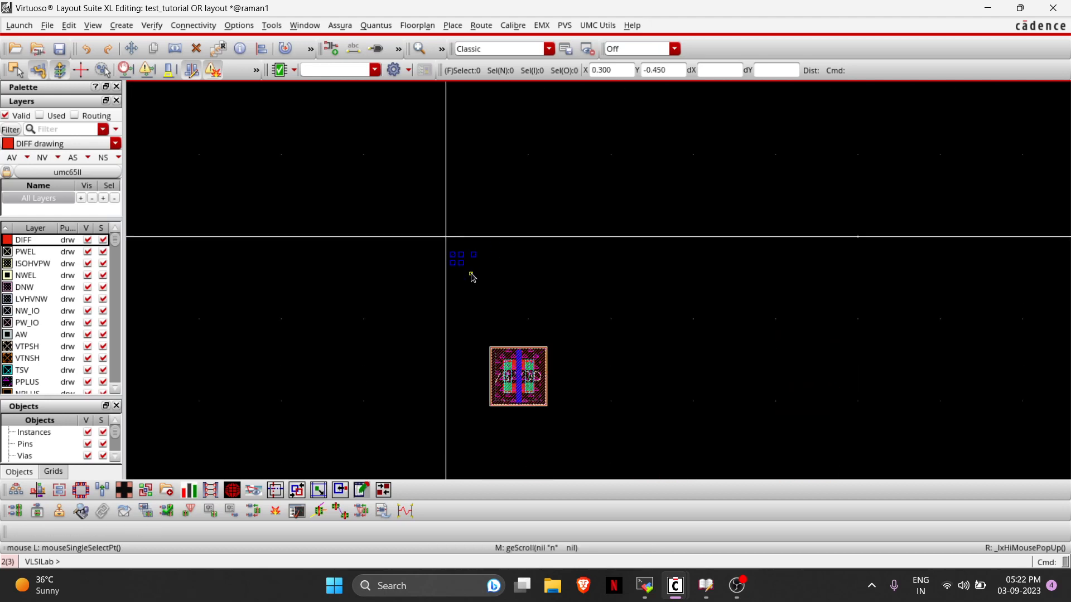
scroll(471, 278, "up", 2, "ctrl")
left_click_drag(534, 241, 238, 175)
key("Delete")
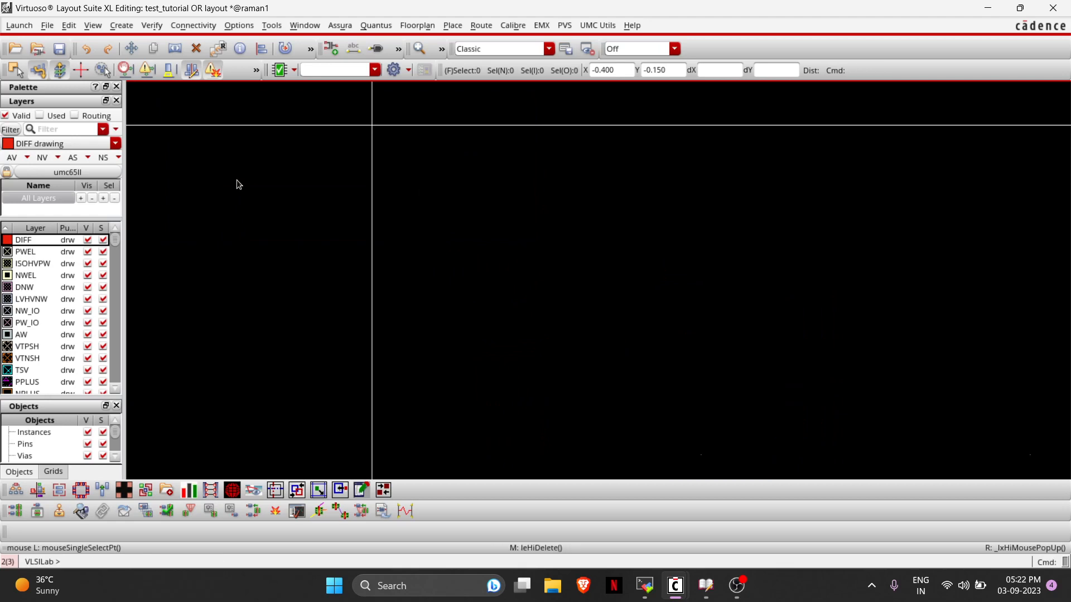
Move transistors PM2 and NM3 together horizontally, farther to the right of the other transistors.
key("Down")
key("Down")
key("Down")
key("Right")
scroll(238, 184, "down", 2)
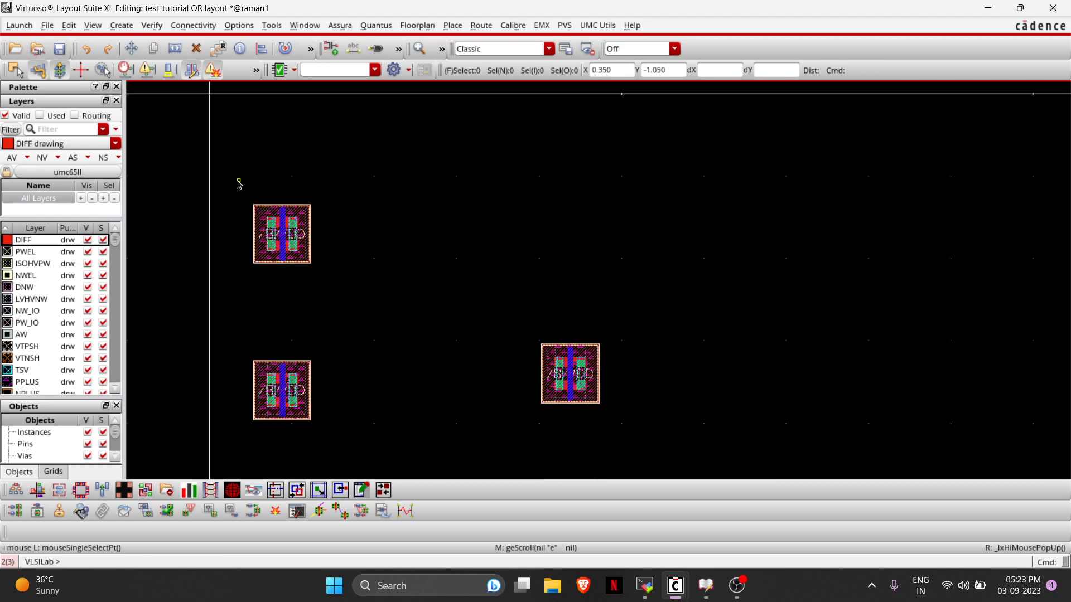
key("Down")
key("Down")
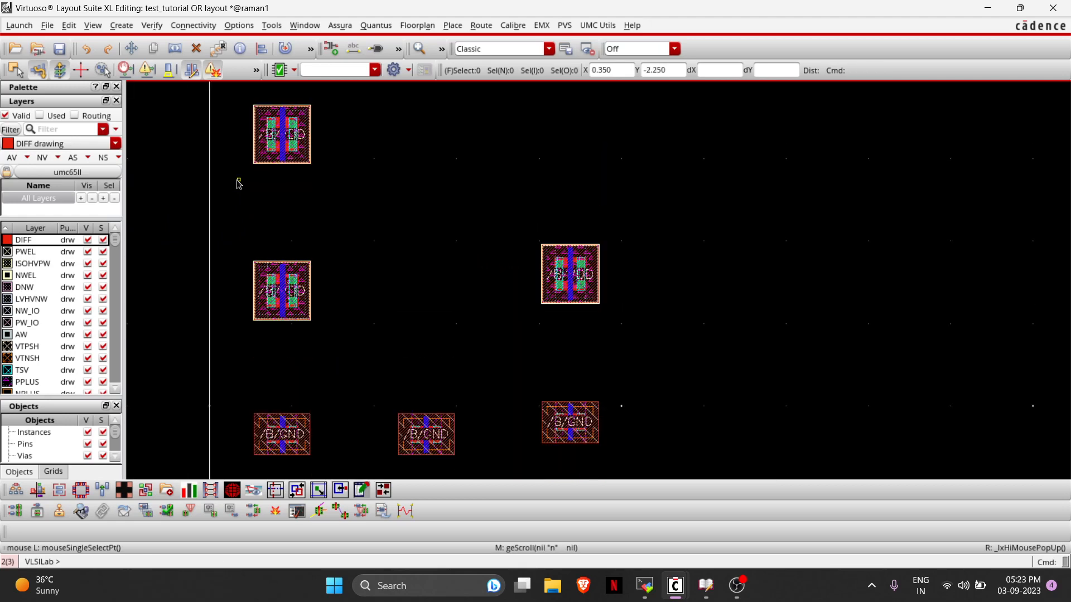
scroll(239, 184, "down", 1)
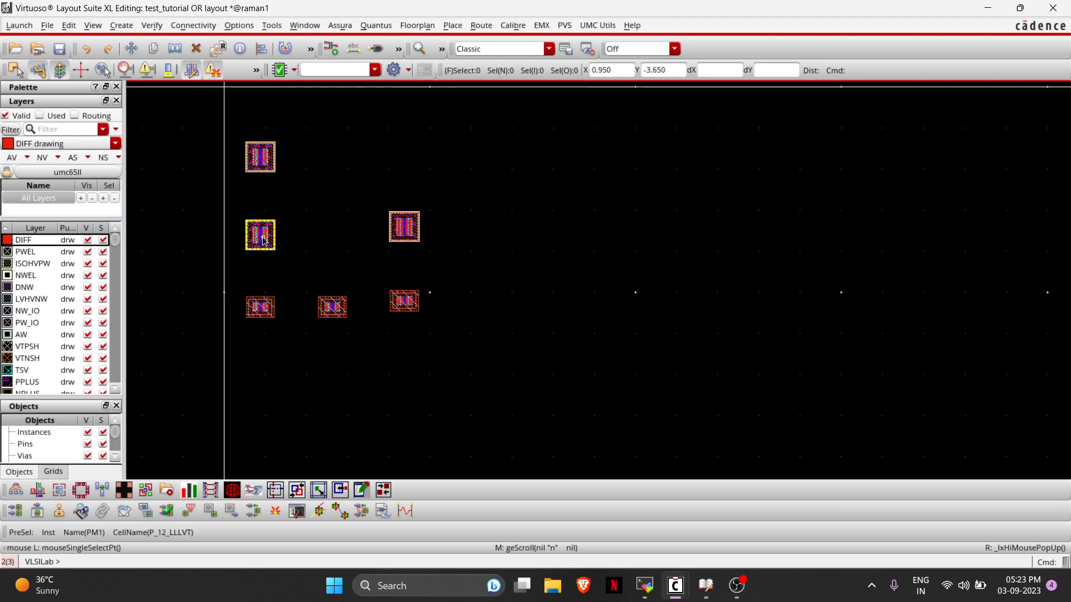
scroll(258, 215, "up", 1)
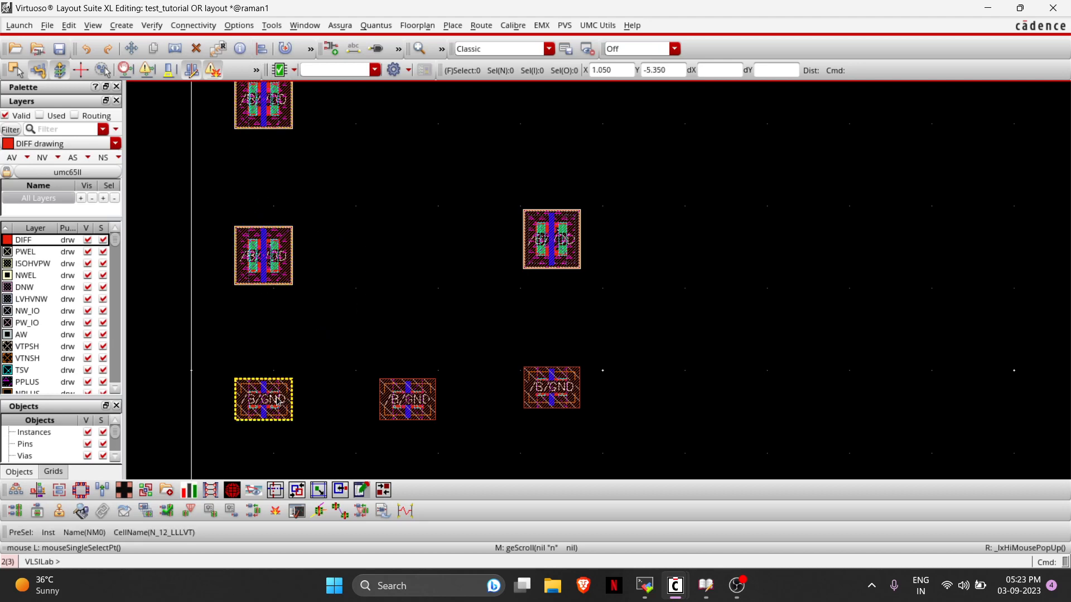
left_click_drag(215, 363, 472, 438)
left_click_drag(444, 352, 641, 436)
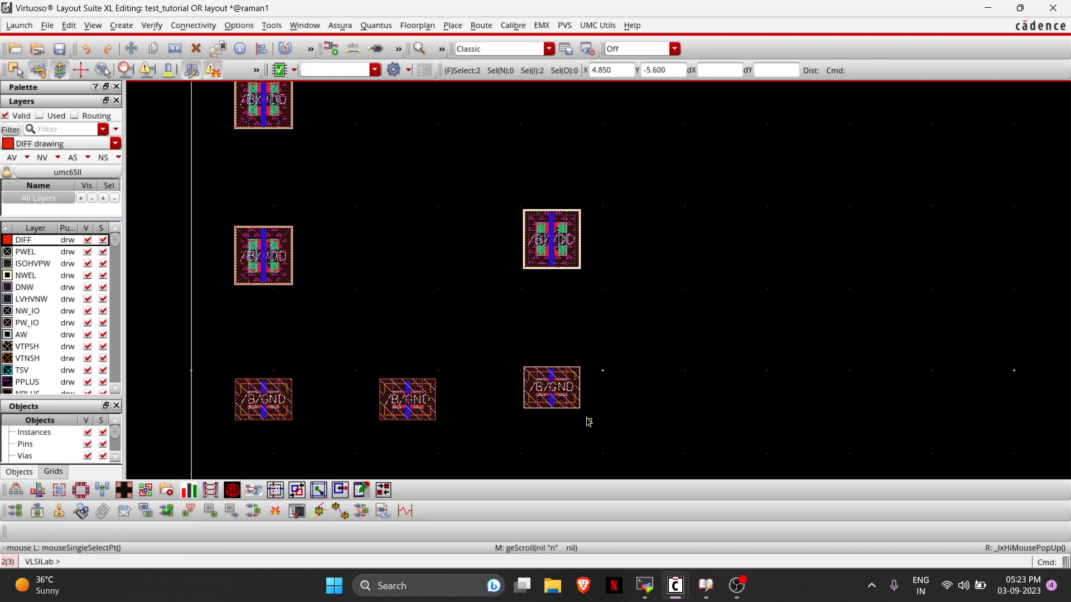
key("m")
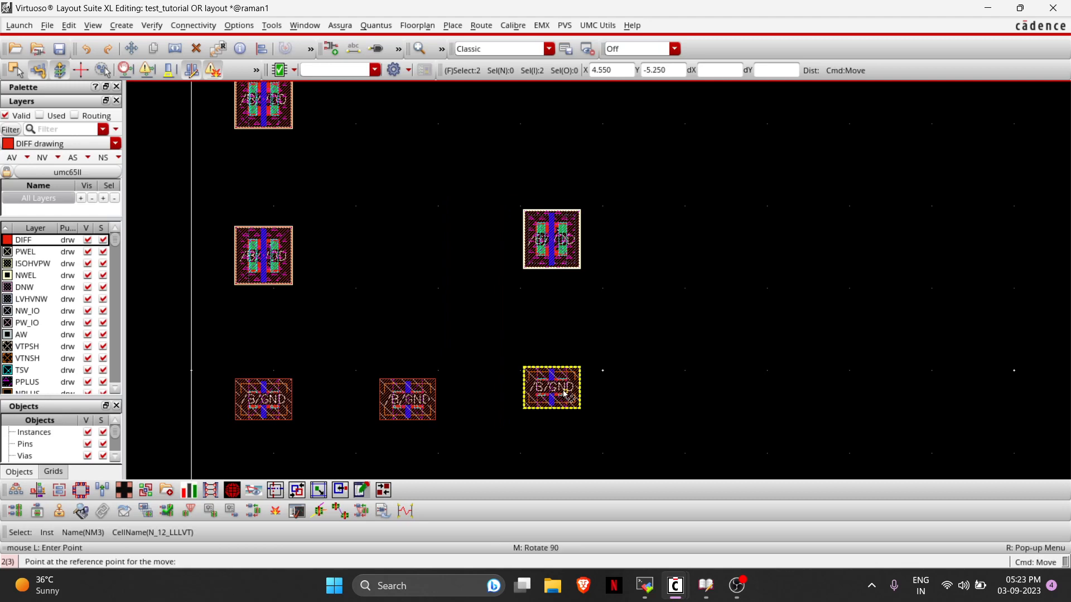
left_click(564, 394)
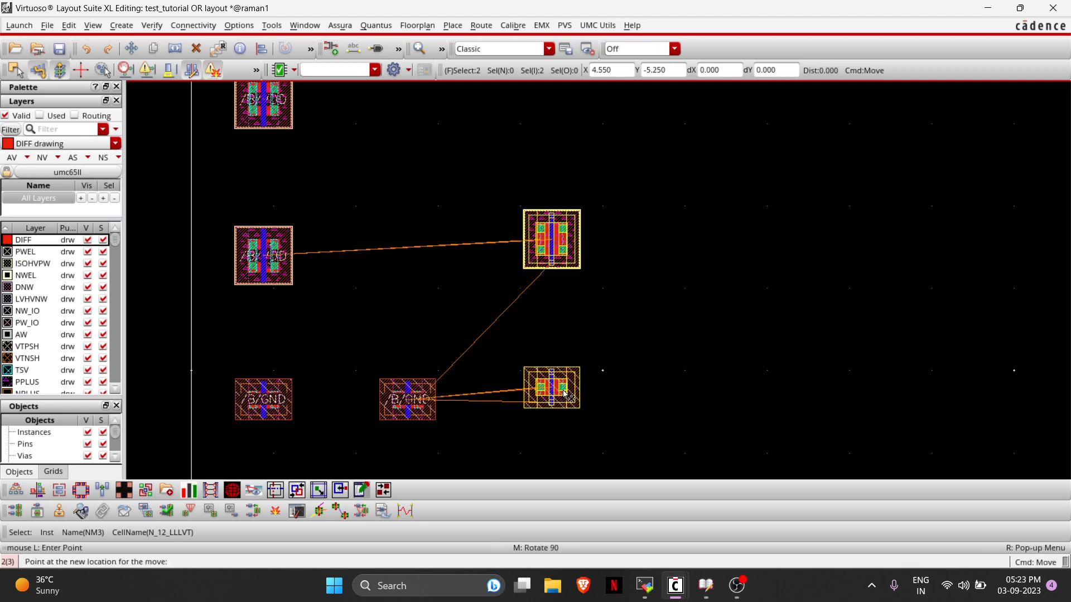
left_click(748, 348)
left_click(433, 253)
Try to move transistor PM1 diagonally up beside PM0.
key("Up")
key("Left")
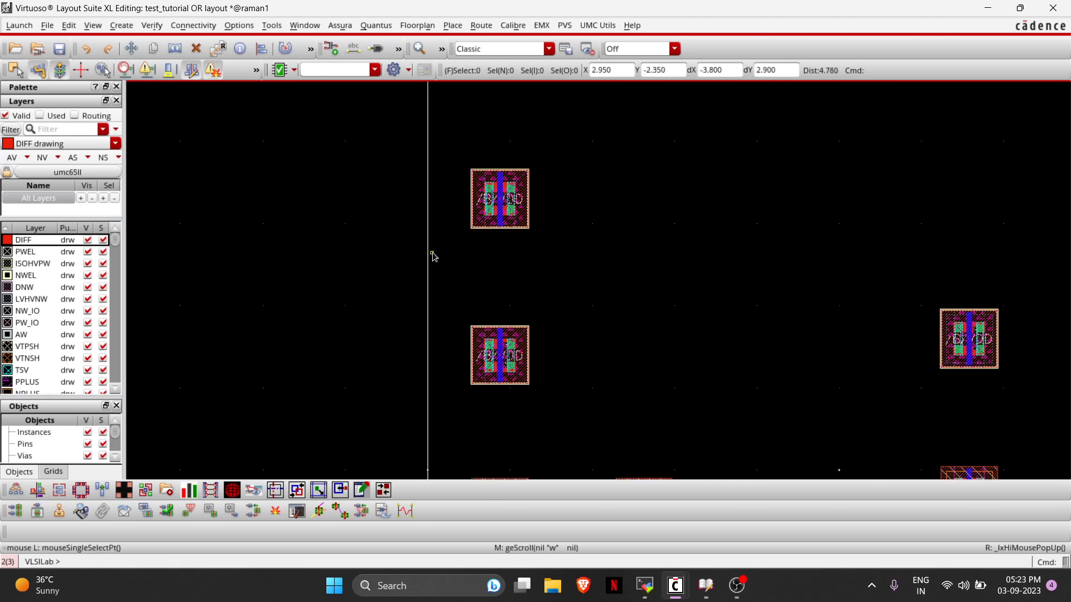
key("Down")
key("Up")
key("Down")
key("Up")
key("m")
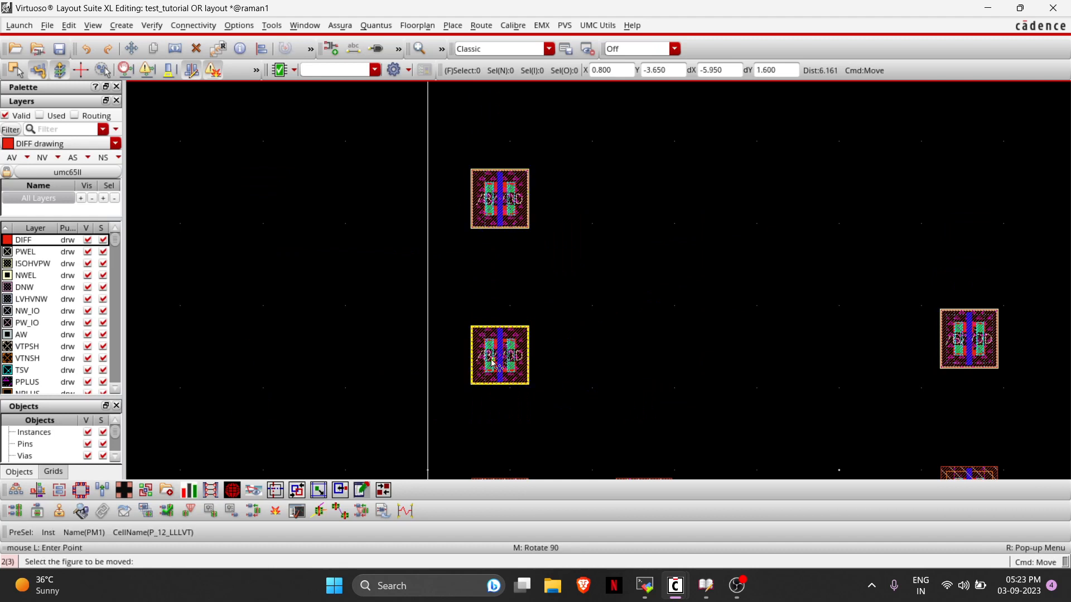
left_click(491, 360)
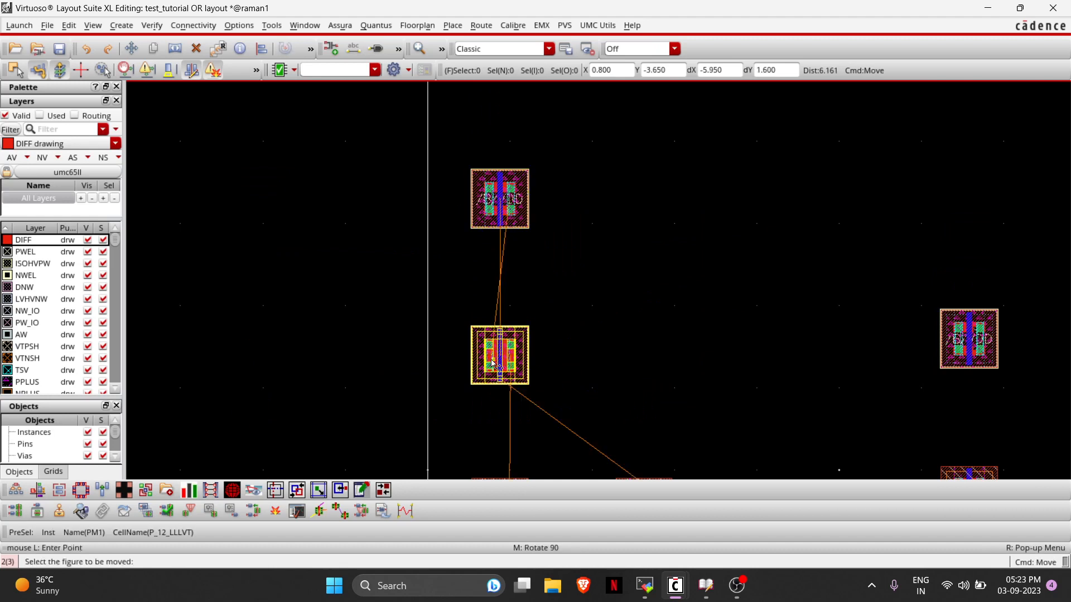
left_click(641, 226)
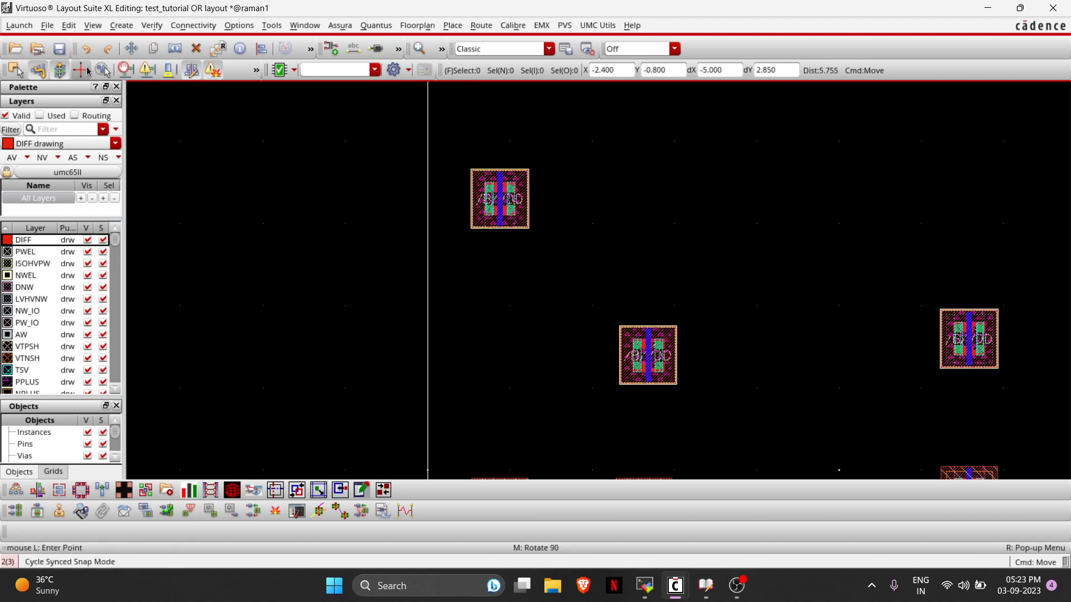
Cycle the snap mode to allow any-angle moves and place transistor PM1 to the right of PM0 in the same row.
left_click(86, 72)
left_click(81, 70)
left_click(79, 74)
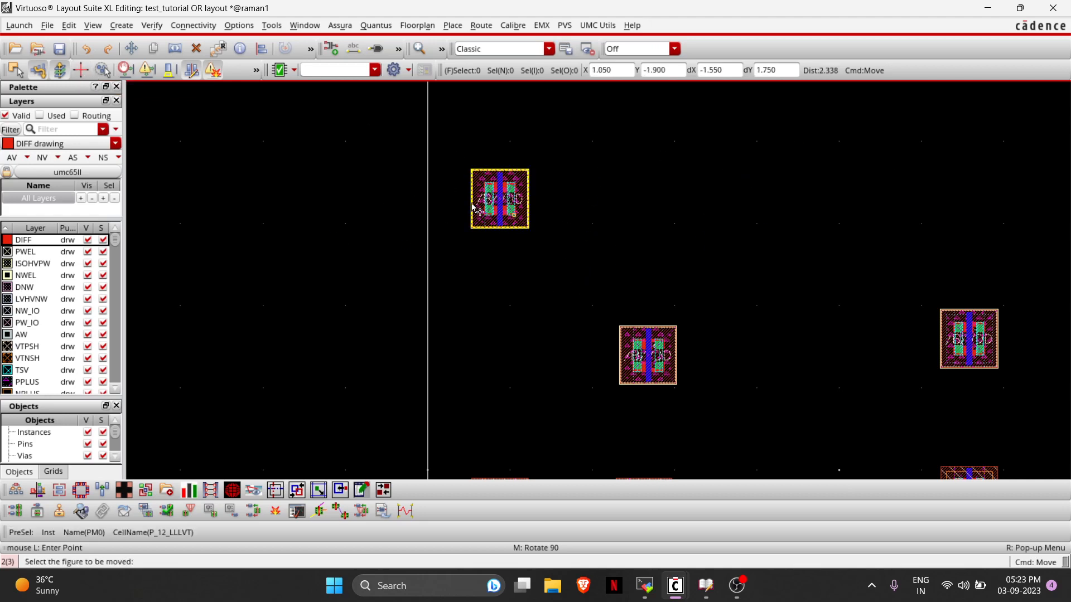
left_click(77, 72)
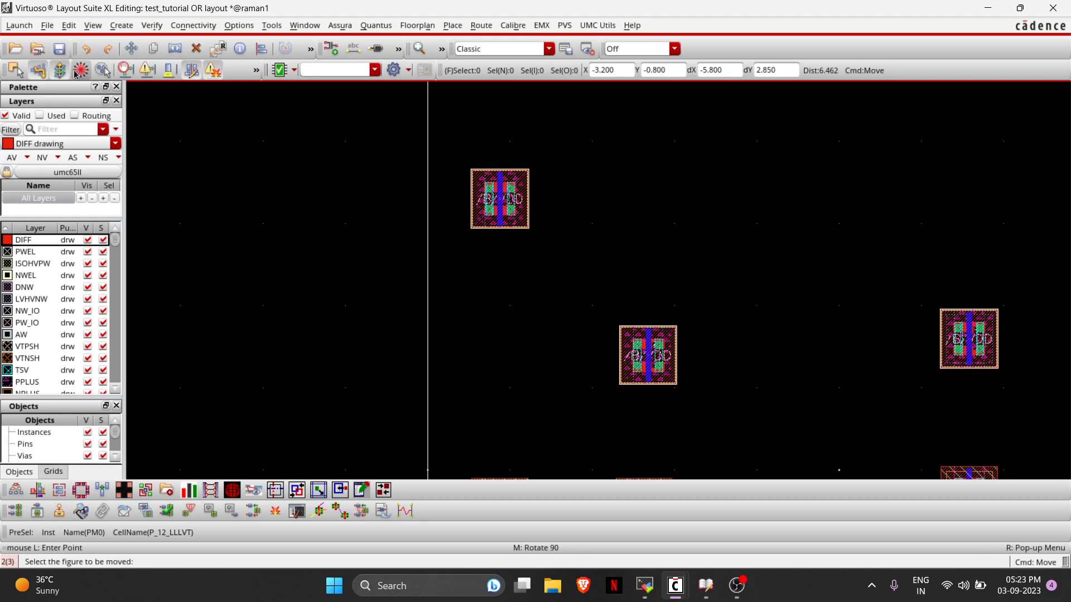
left_click(655, 370)
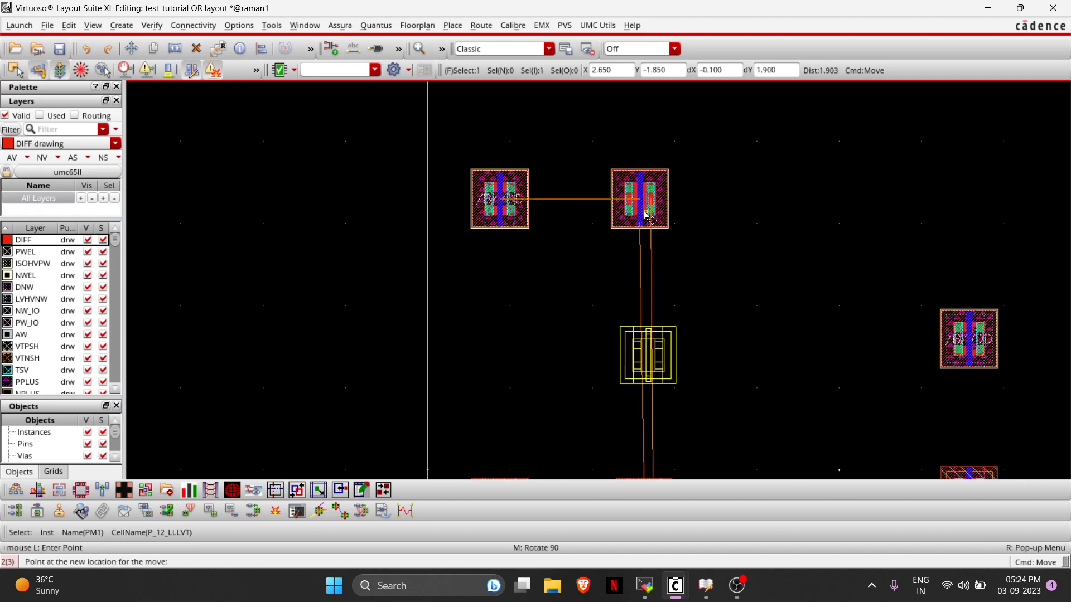
left_click(645, 214)
scroll(573, 208, "up", 2, "ctrl")
scroll(573, 208, "down", 2, "ctrl")
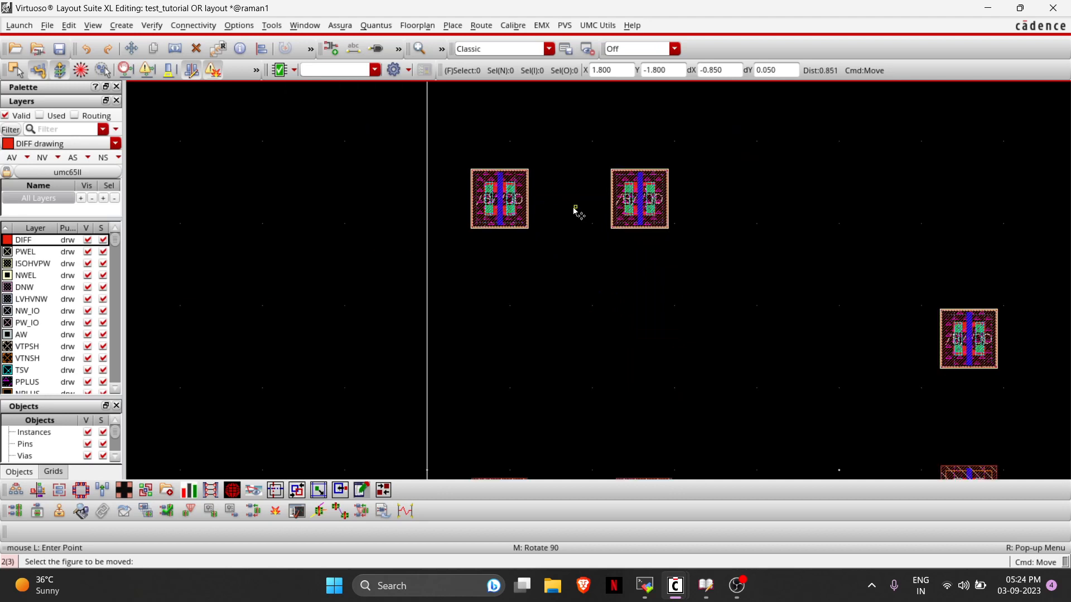
scroll(574, 208, "up", 1, "ctrl")
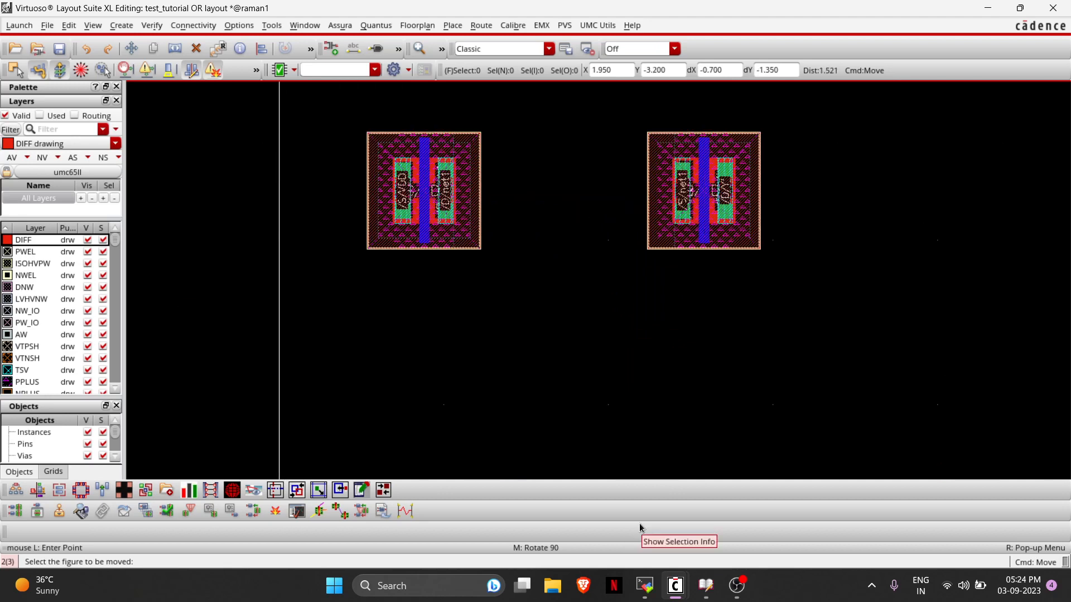
key("Escape")
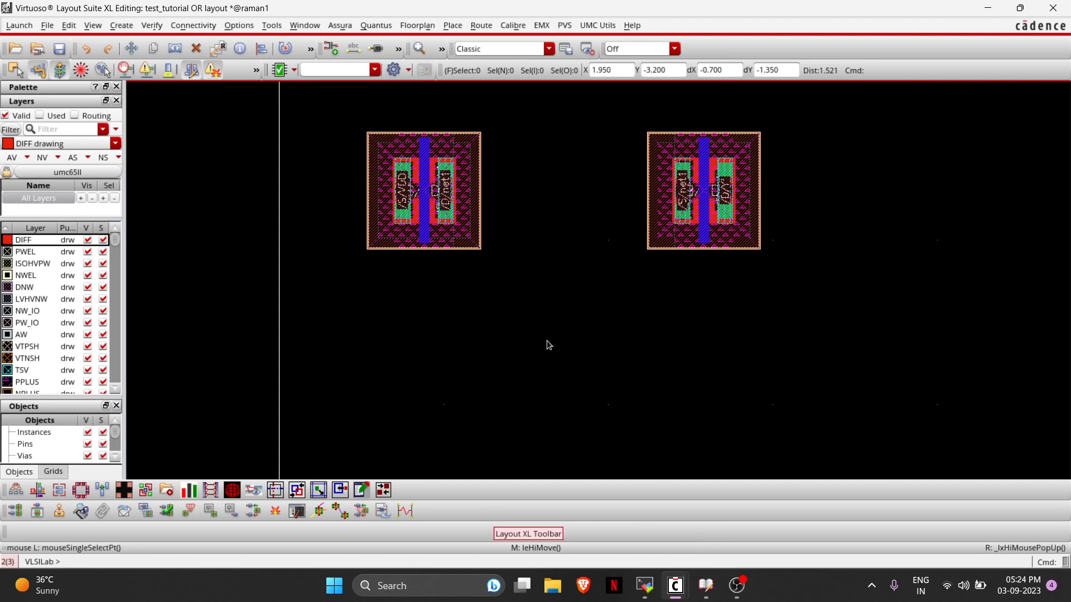
Check in the OR schematic how the series transistors PM0 and PM1 are connected.
key("a")
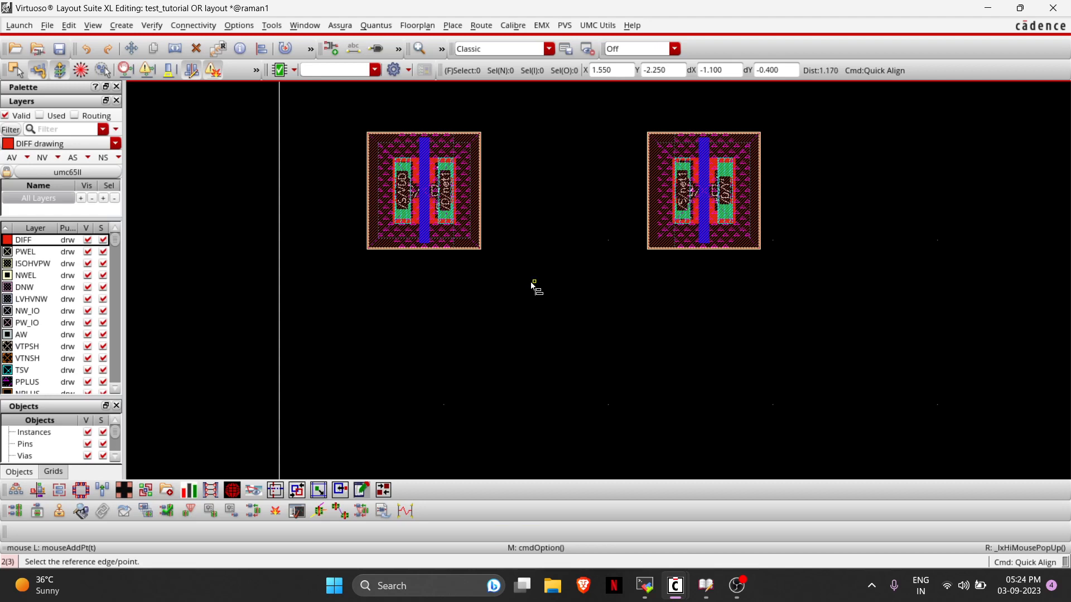
scroll(534, 286, "up", 2)
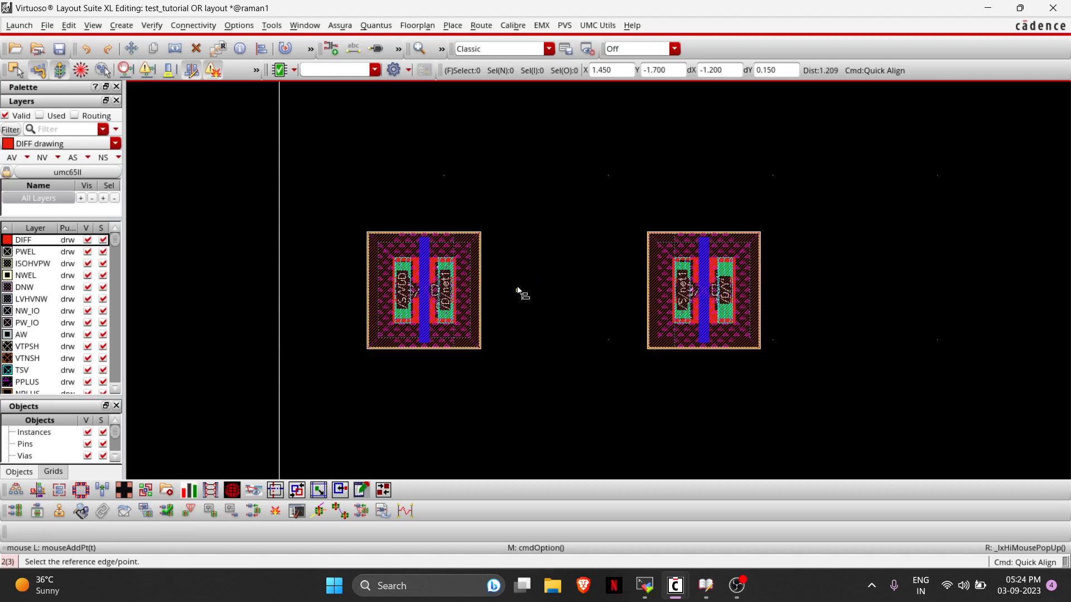
key("alt+Tab")
scroll(512, 91, "up", 4)
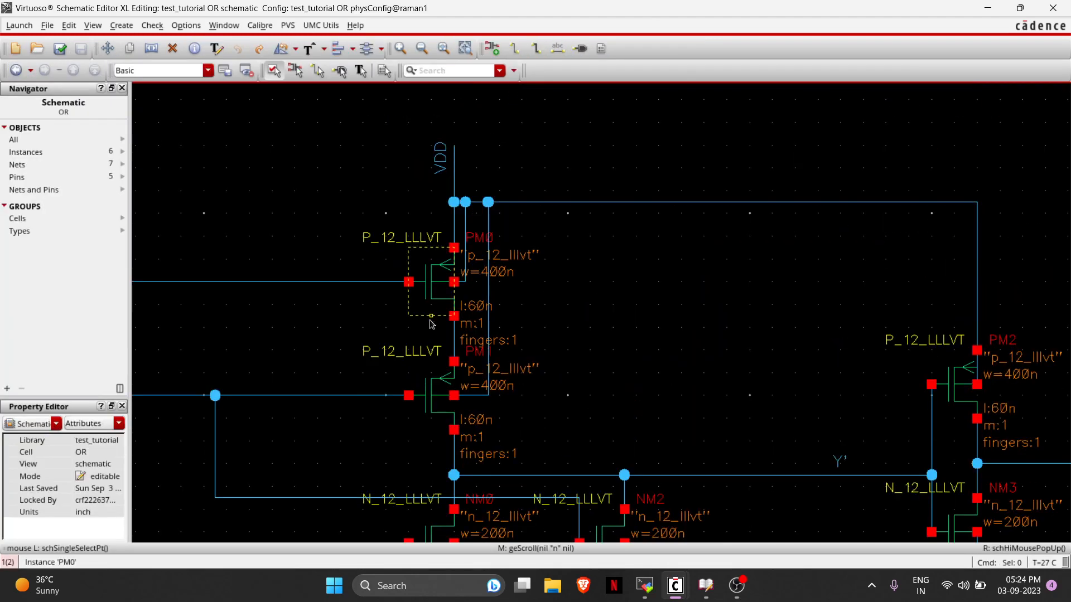
scroll(432, 321, "up", 1, "ctrl")
scroll(455, 199, "up", 2)
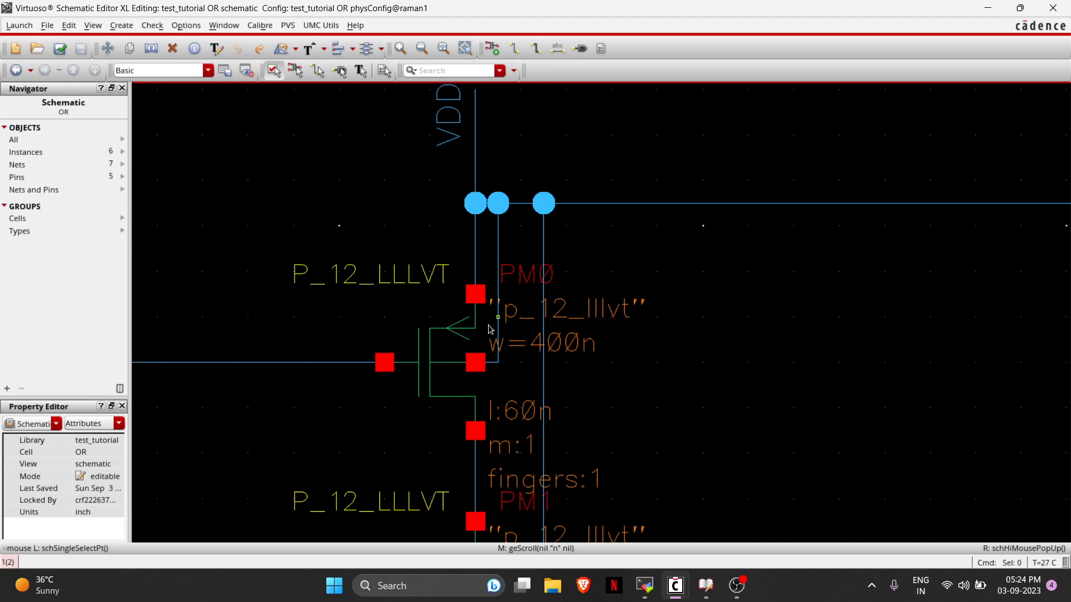
scroll(483, 286, "down", 2)
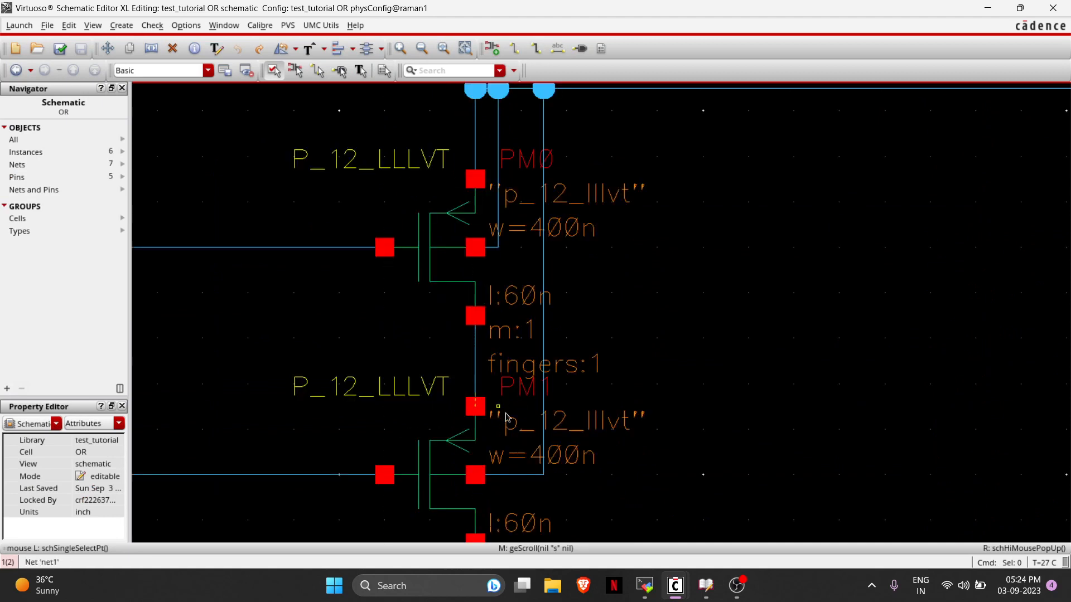
key("alt+Tab")
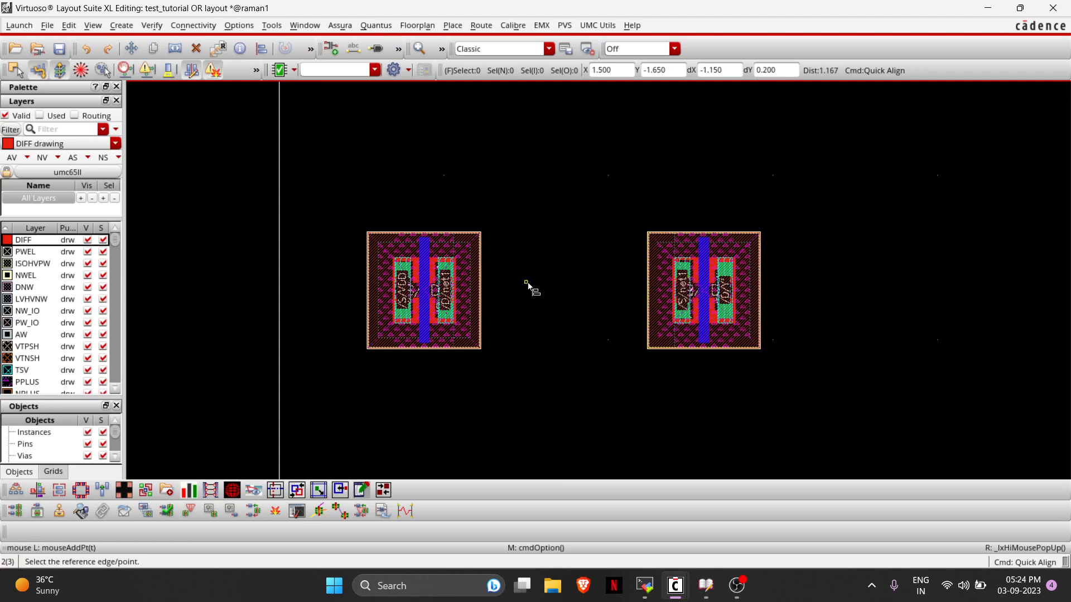
Route an ME1 wire from PM0's net1 drain up, across and down to PM1's net1 source.
key("p")
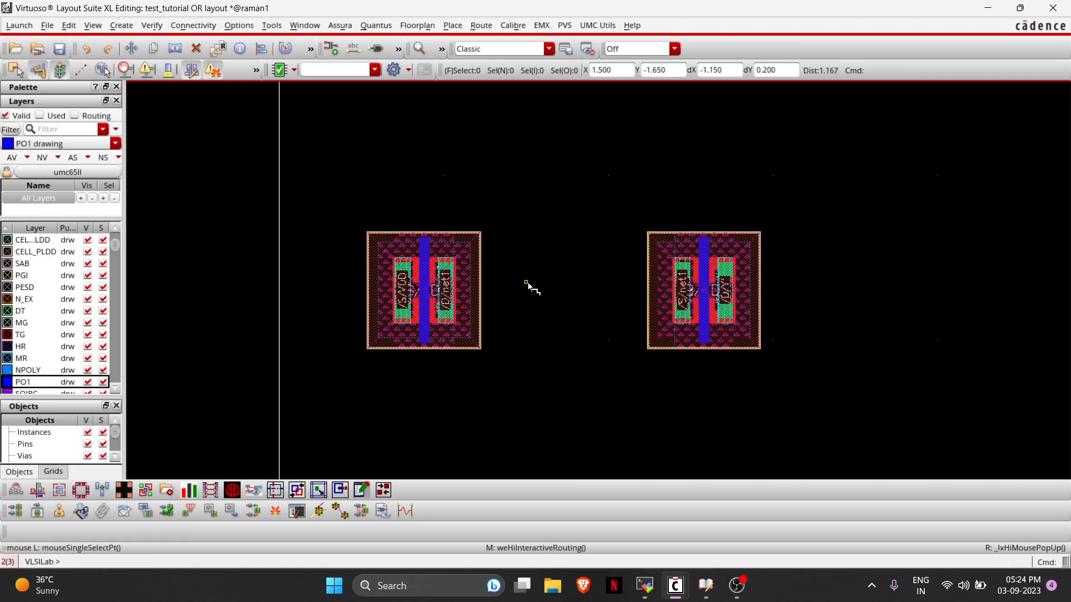
left_click(446, 258)
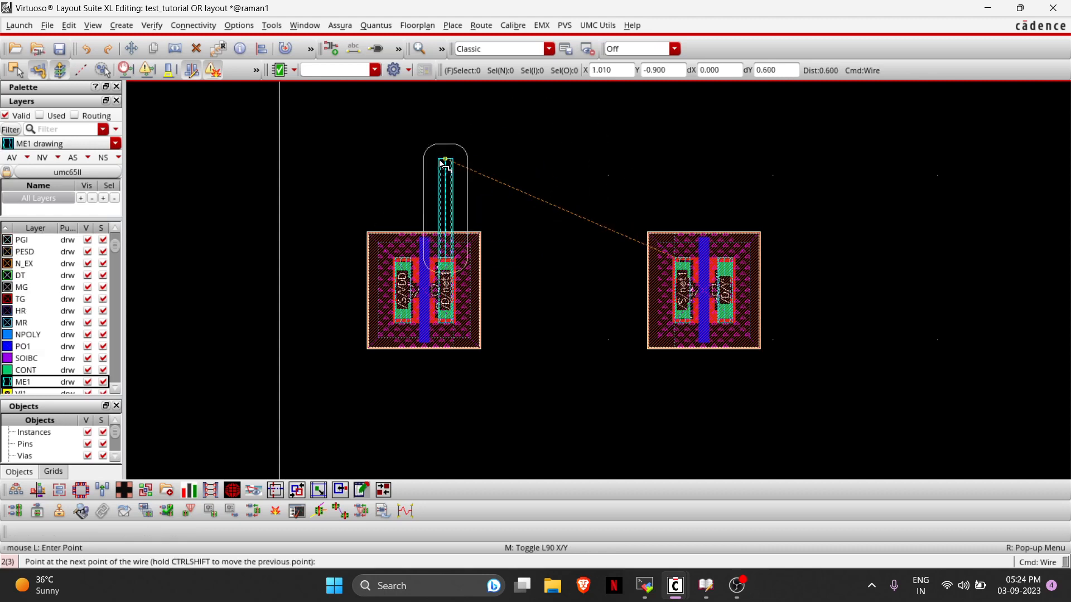
left_click(441, 161)
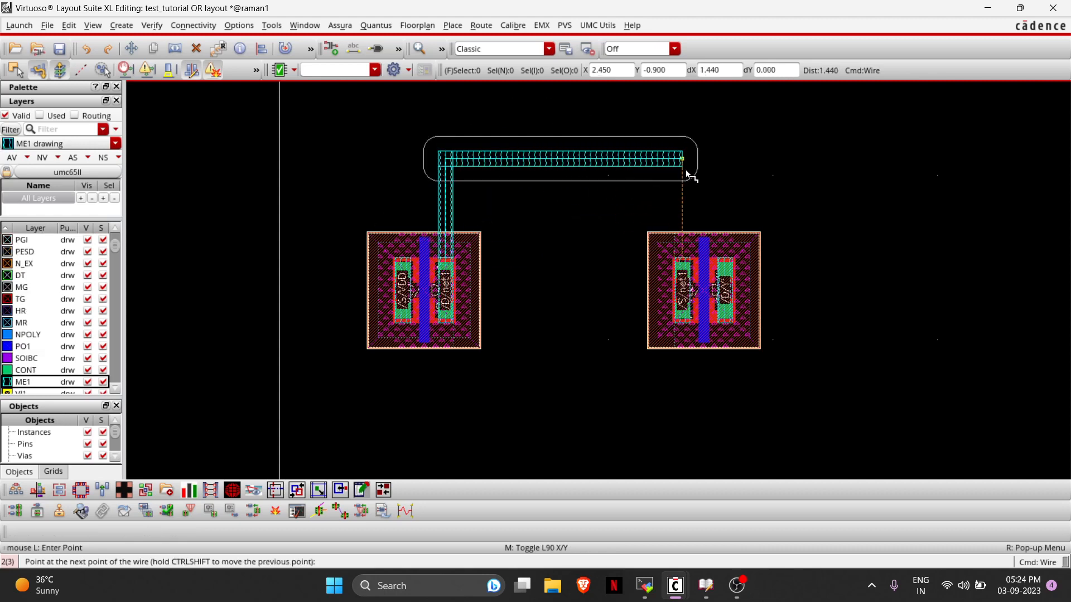
left_click(687, 169)
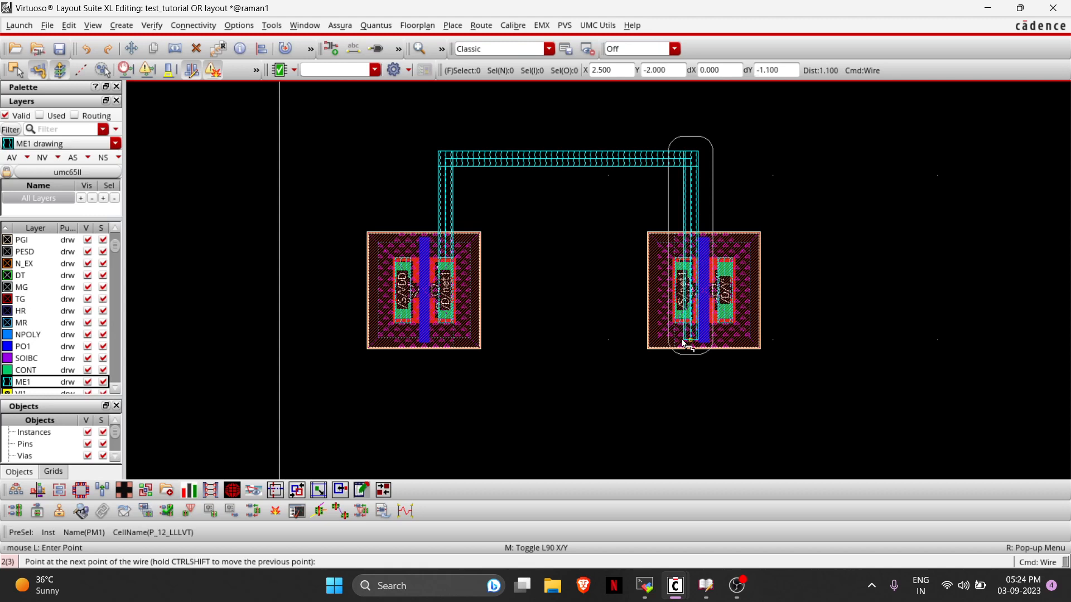
double_click(684, 298)
scroll(564, 291, "up", 2, "ctrl")
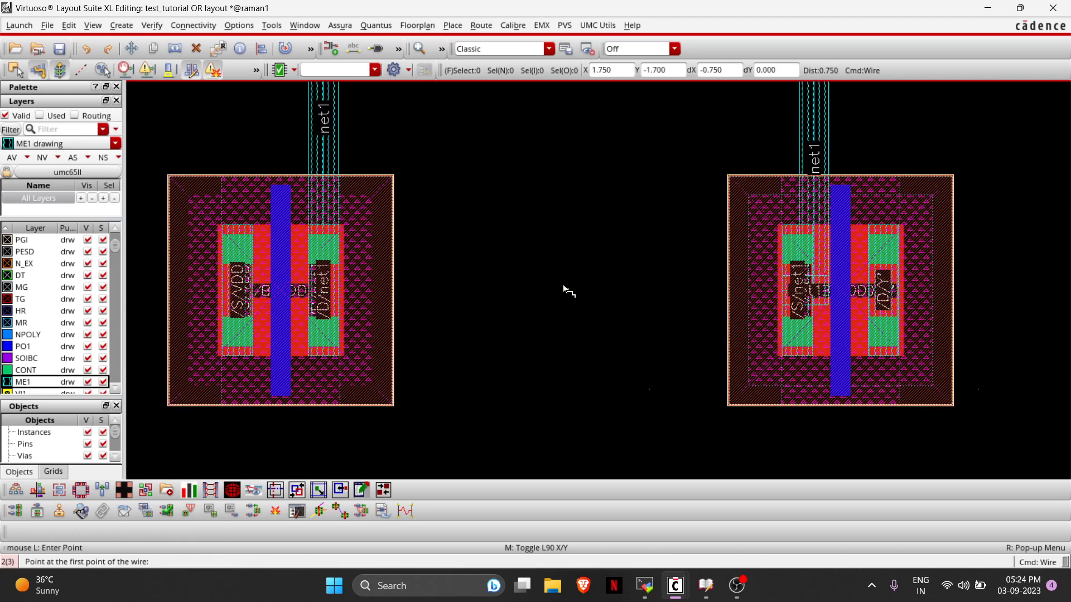
key("Escape")
scroll(718, 196, "up", 1)
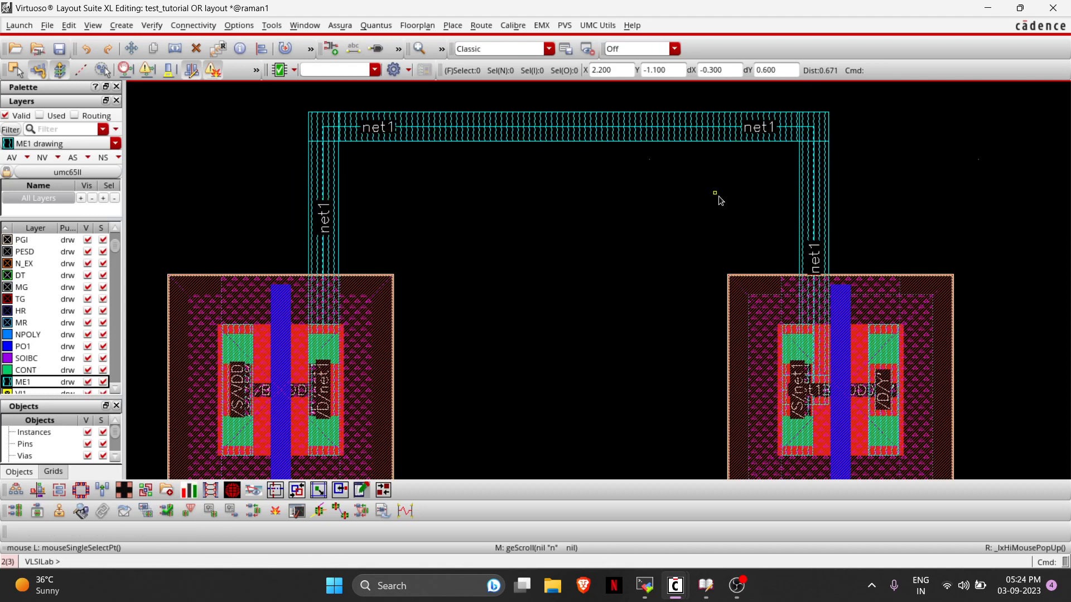
scroll(719, 195, "down", 1)
scroll(718, 198, "down", 2, "ctrl")
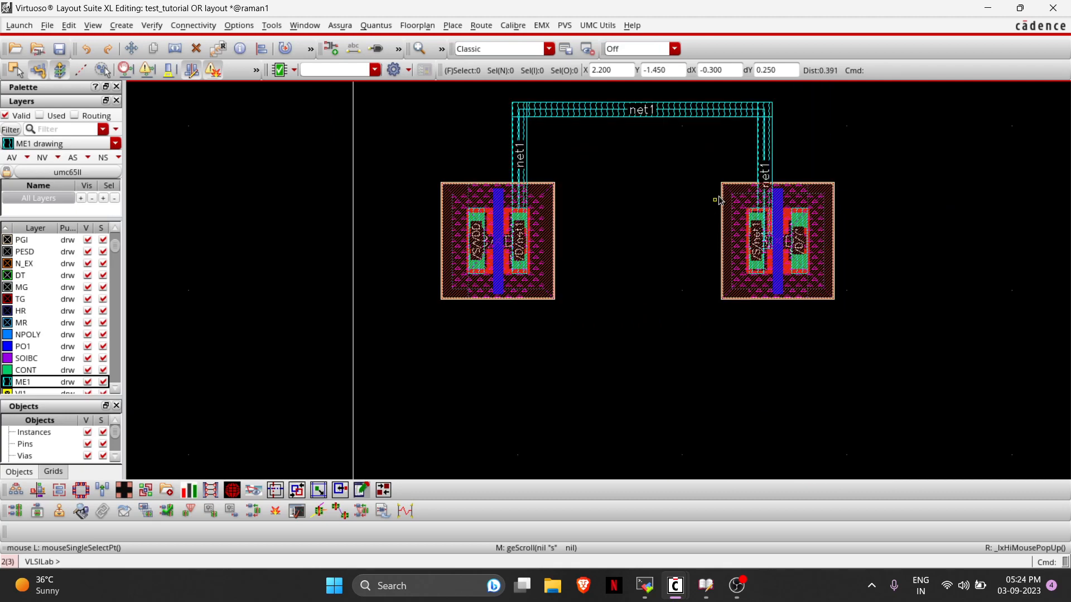
scroll(501, 390, "down", 2, "ctrl")
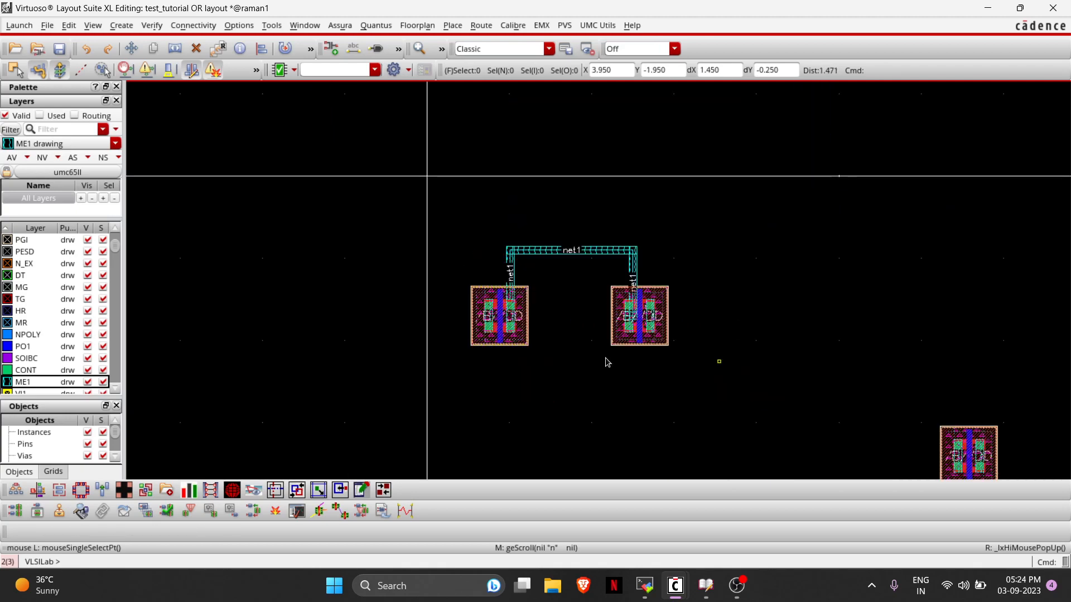
Delete the ME1 net1 wire joining transistors PM0 and PM1.
scroll(584, 357, "up", 2, "ctrl")
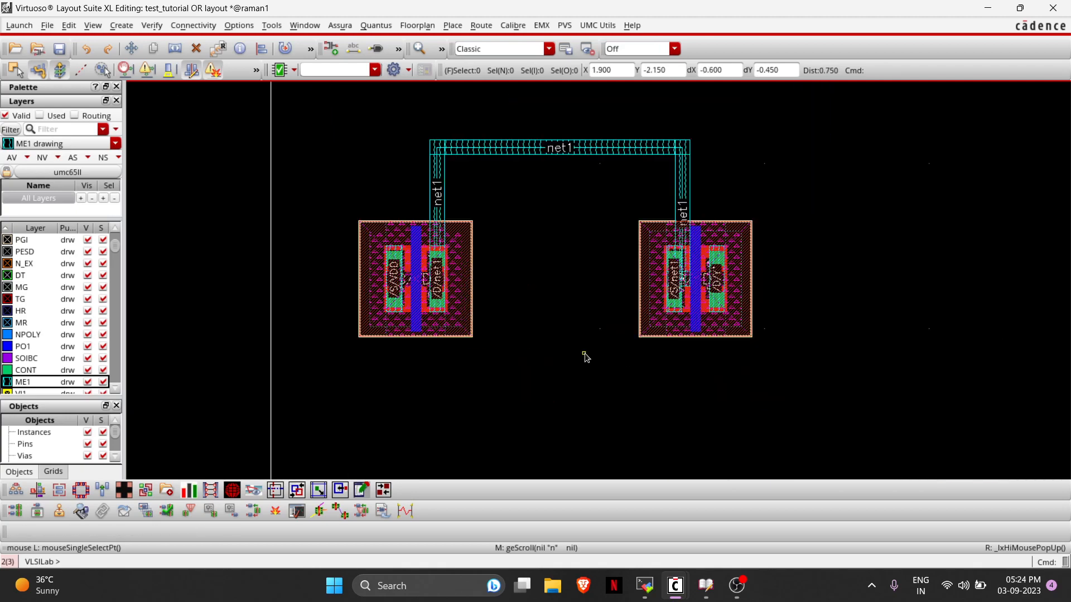
left_click(466, 154)
key("Delete")
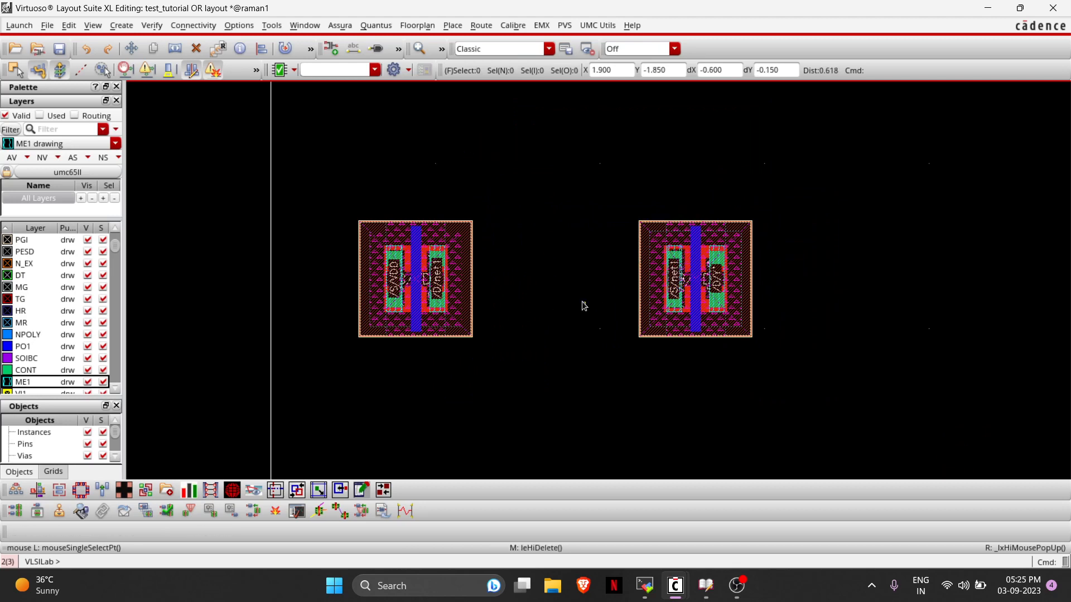
Use Quick Align to abut PM1's left edge against PM0's right edge.
scroll(582, 303, "up", 2, "ctrl")
key("a")
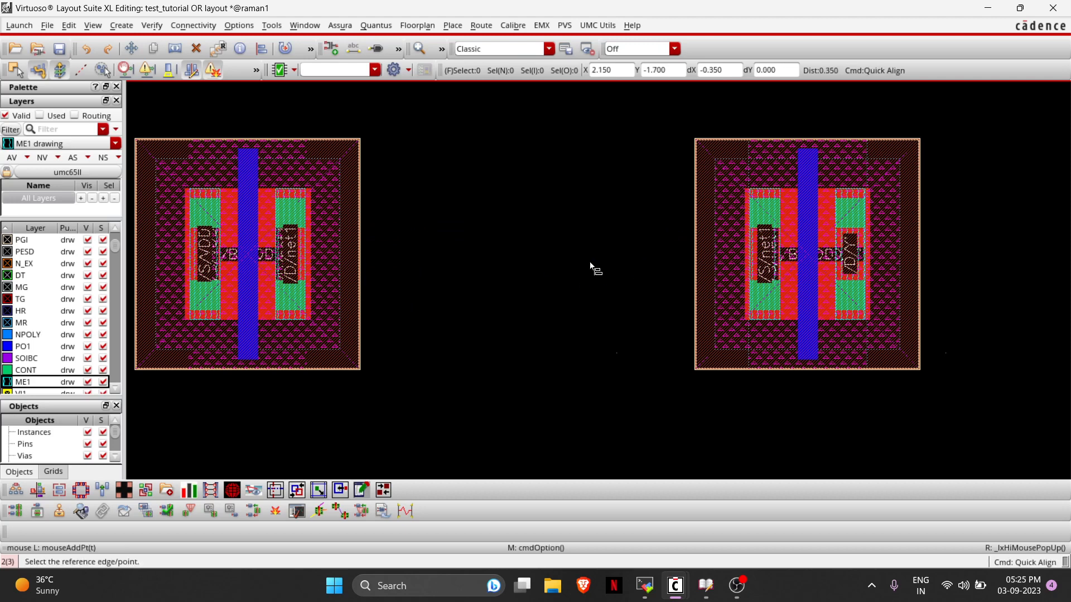
left_click(695, 255)
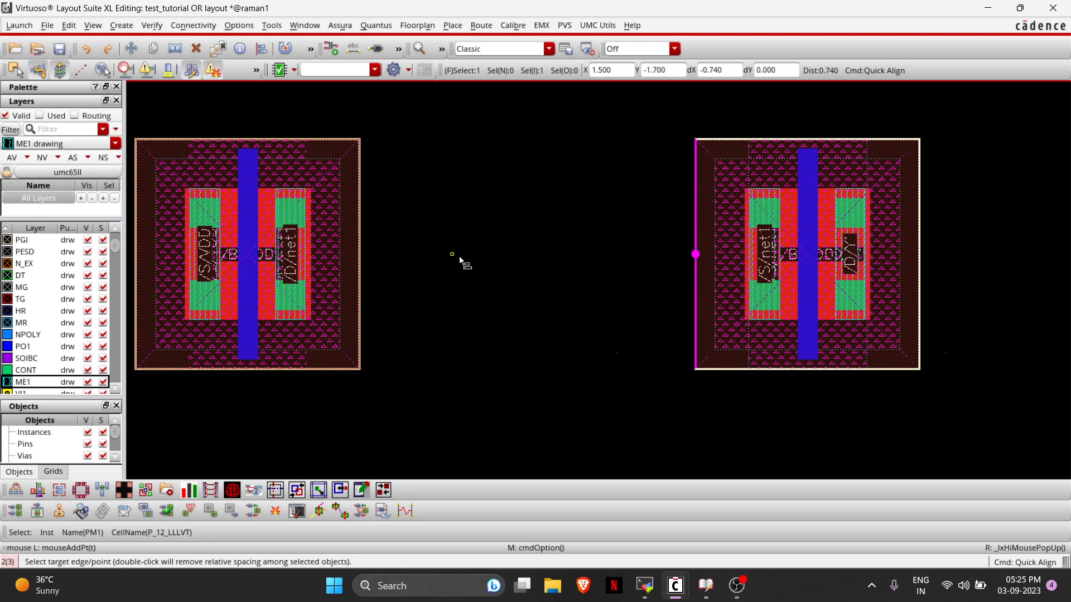
left_click(360, 254)
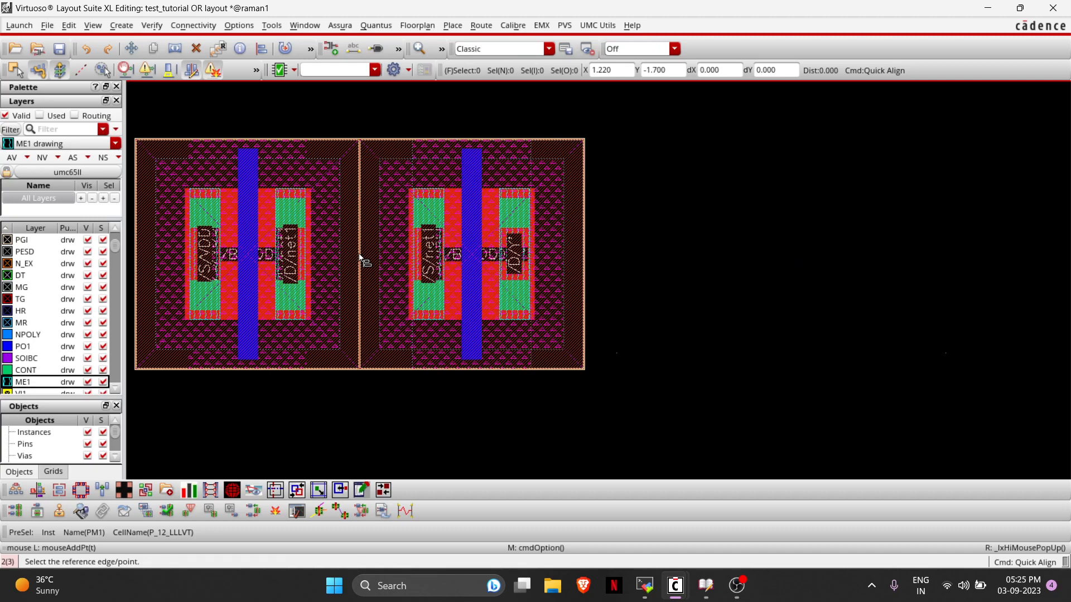
Limit the layer list to used layers and start an ME1 rectangle at the upper corner of PM0's net1 drain.
key("Left")
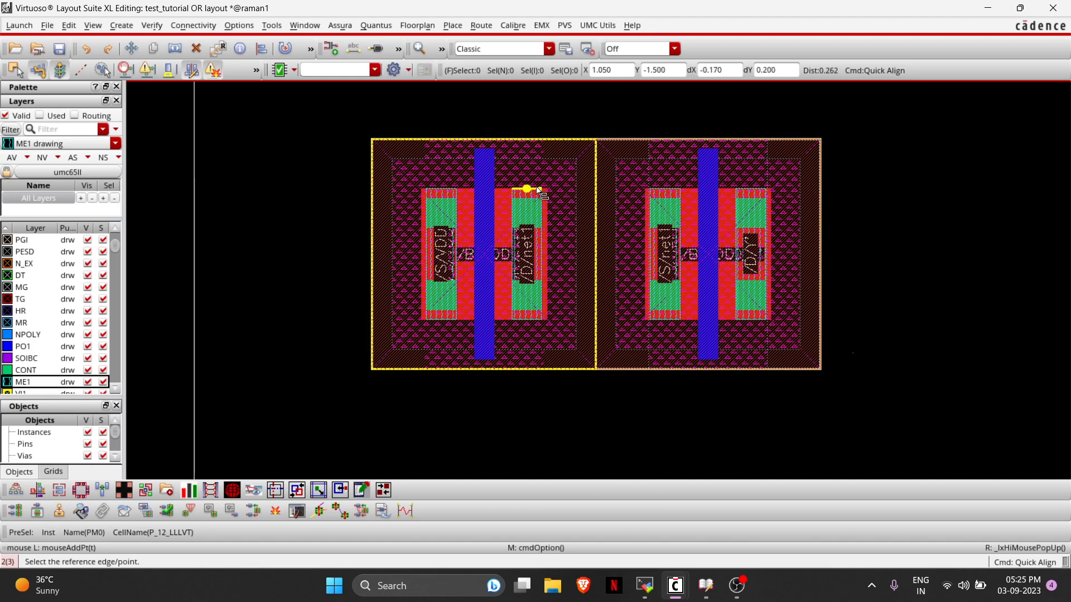
key("r")
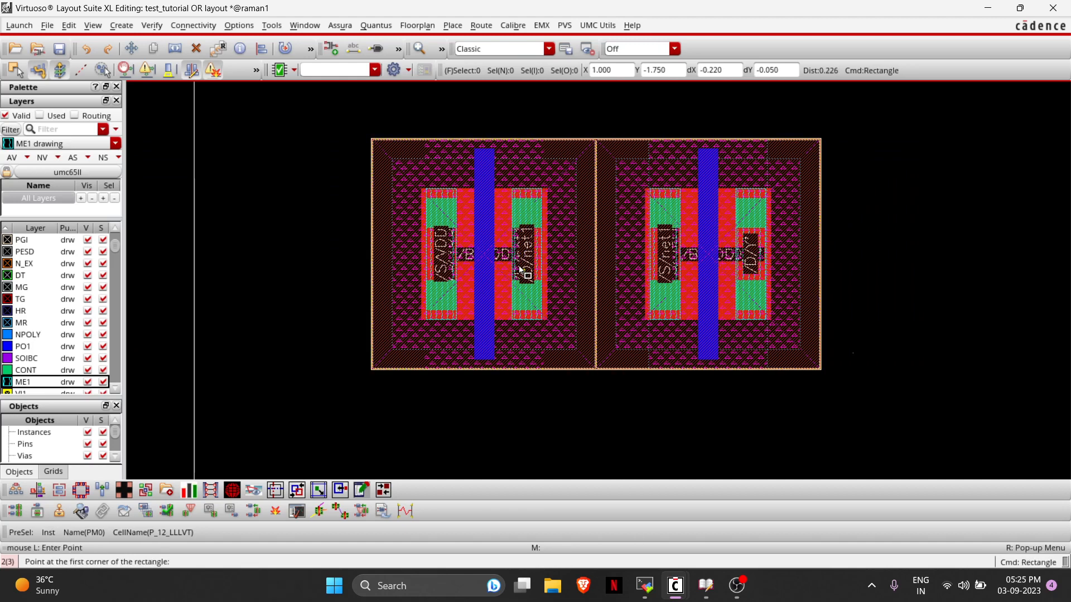
left_click(40, 116)
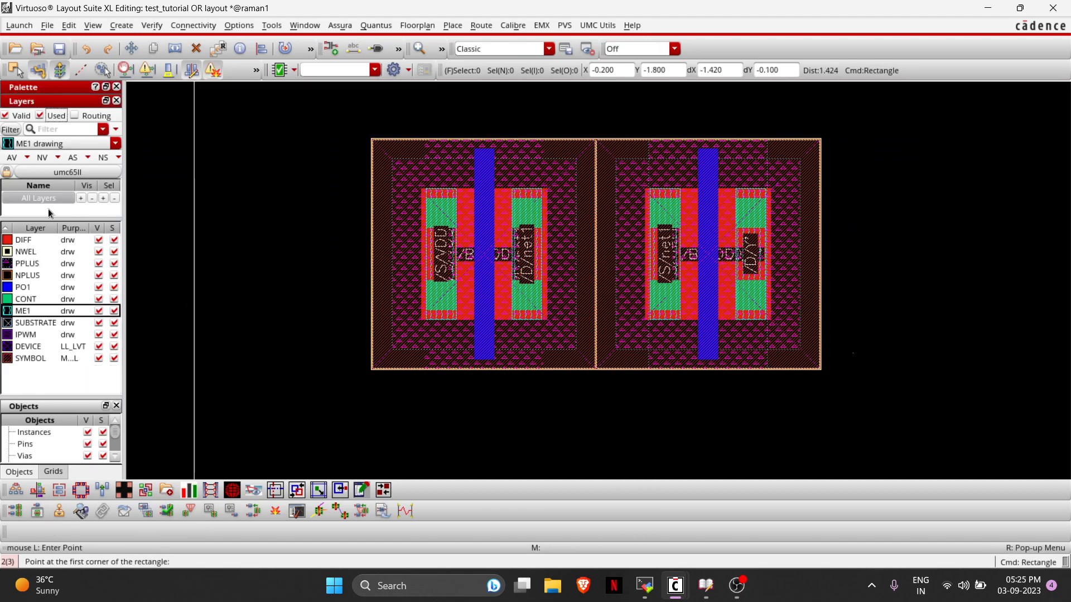
left_click(24, 310)
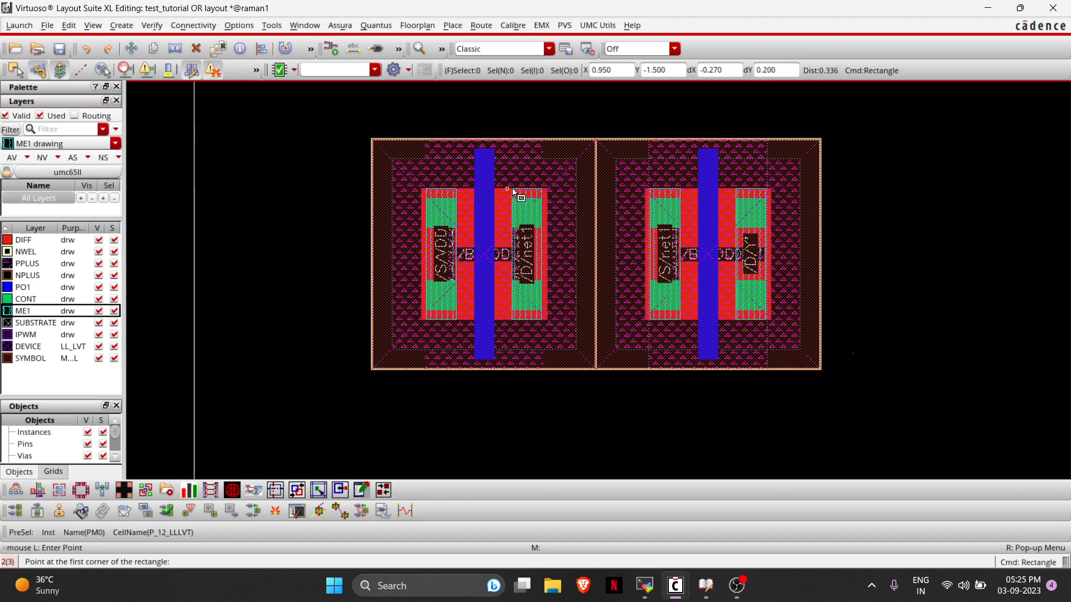
scroll(523, 186, "up", 6, "ctrl")
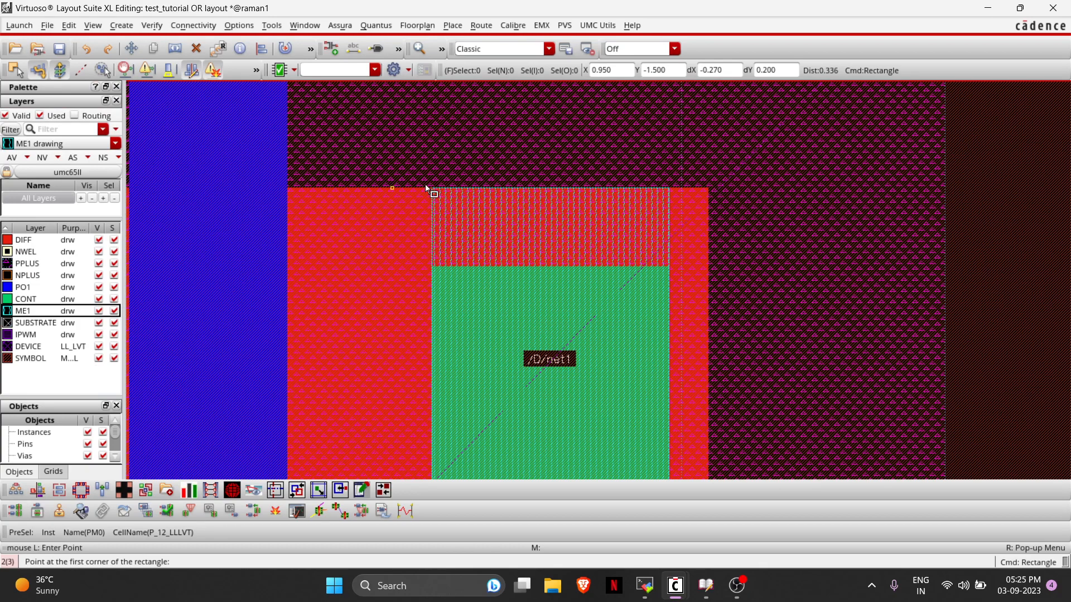
left_click(433, 188)
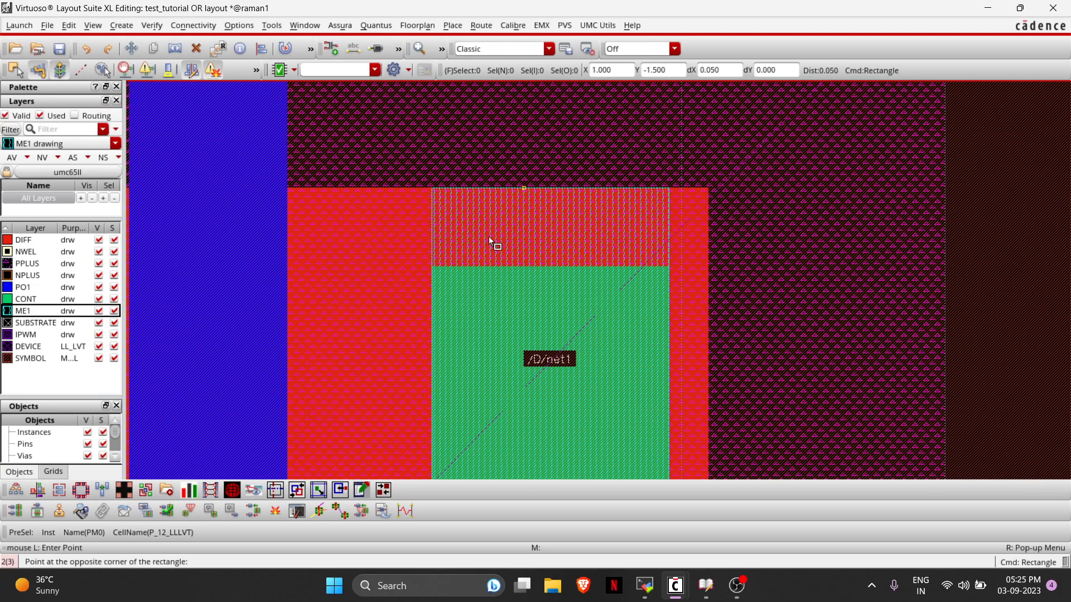
Set the X and Y snap spacing to 0.005 in the display options and abandon the pending rectangle.
scroll(464, 229, "down", 2)
key("e")
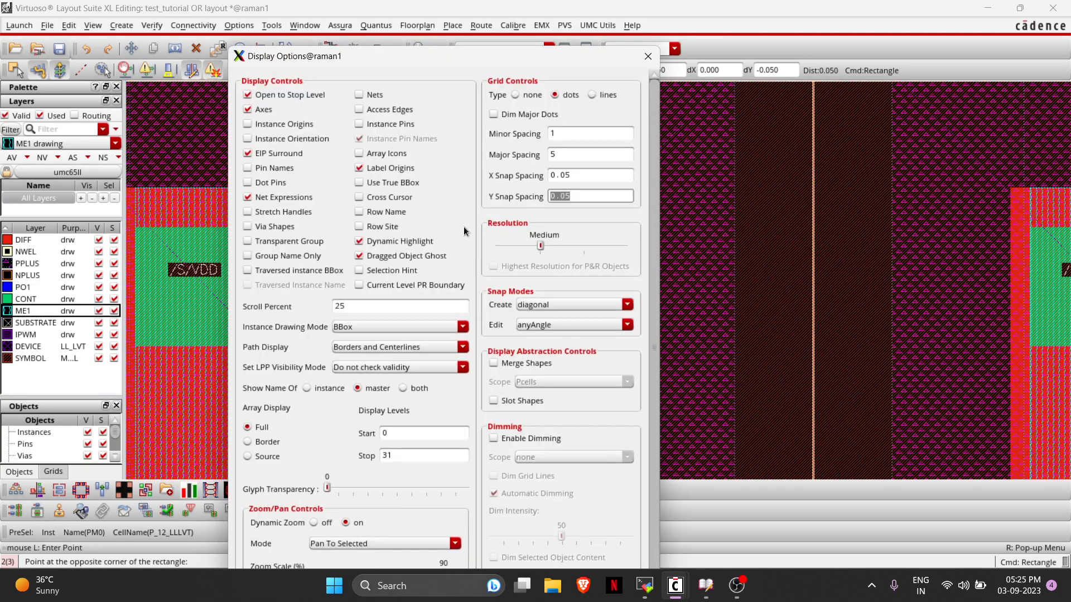
left_click(588, 175)
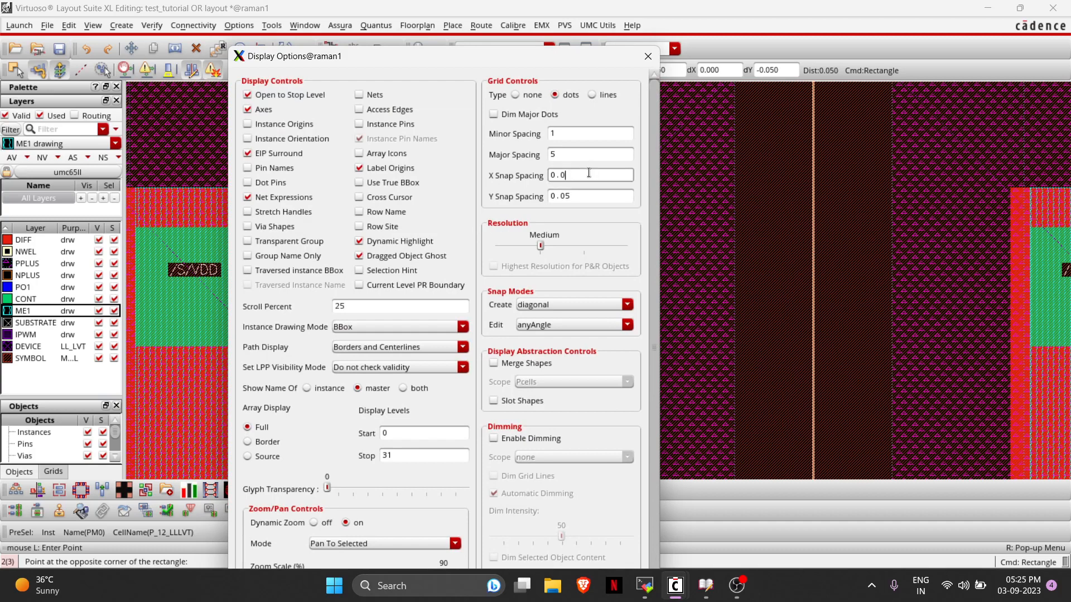
key("Tab")
type("0")
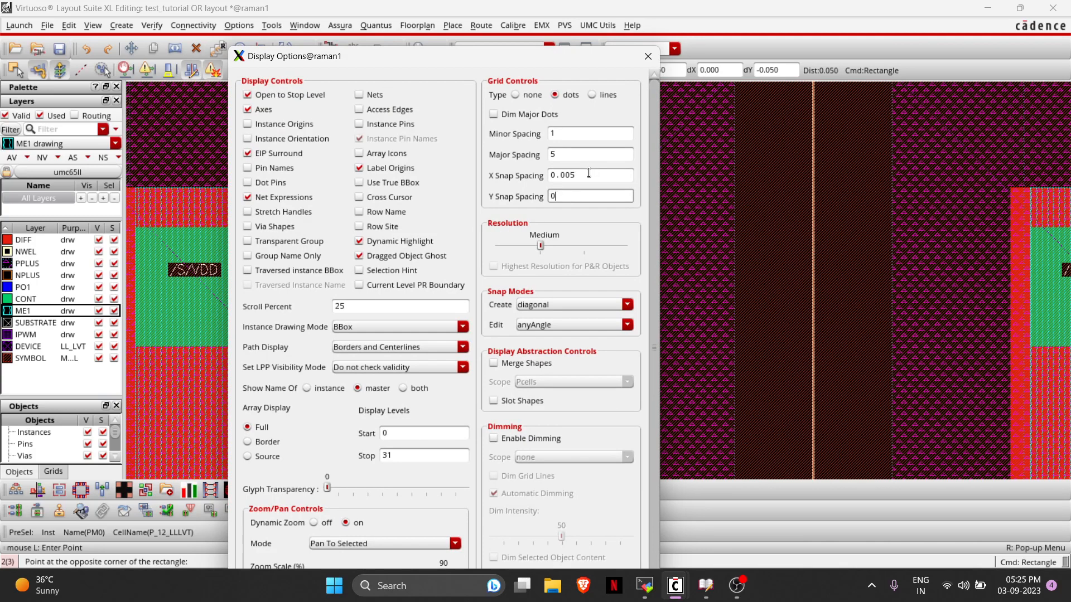
key("Return")
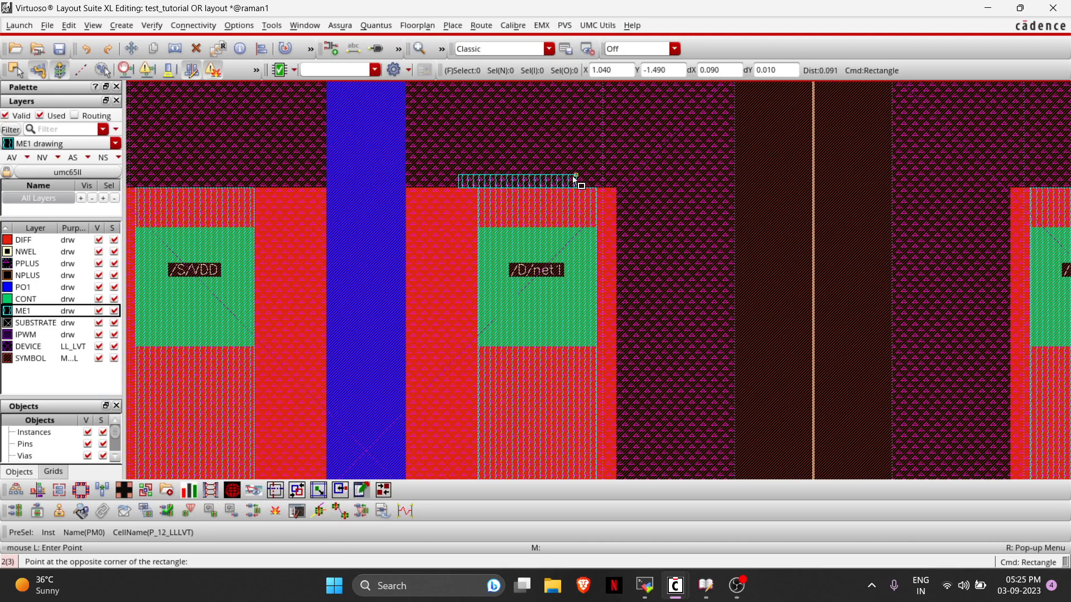
key("Escape")
scroll(393, 209, "up", 1, "ctrl")
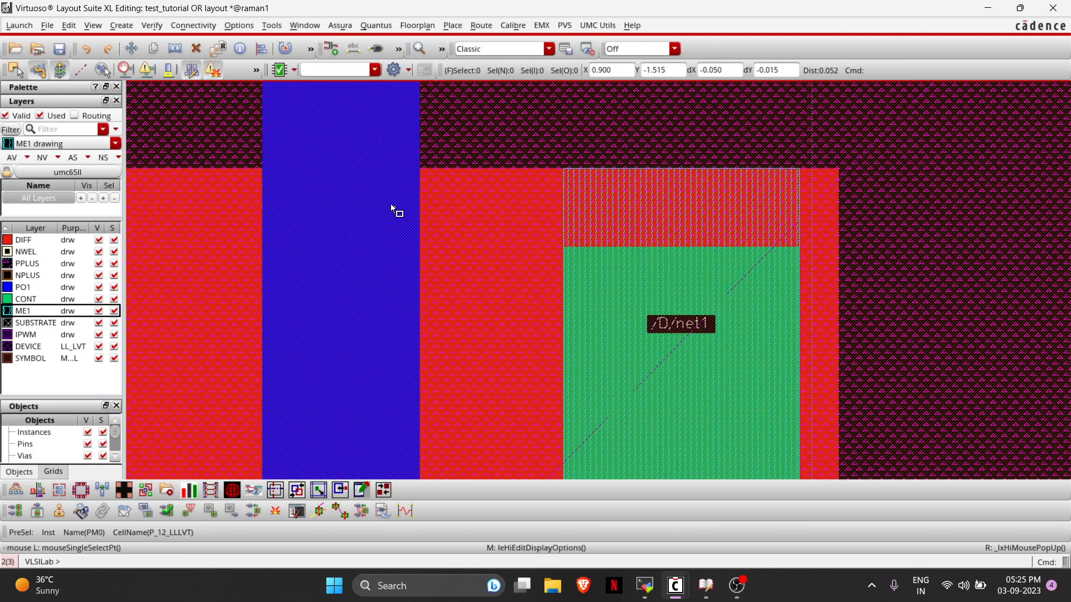
key("r")
left_click(563, 167)
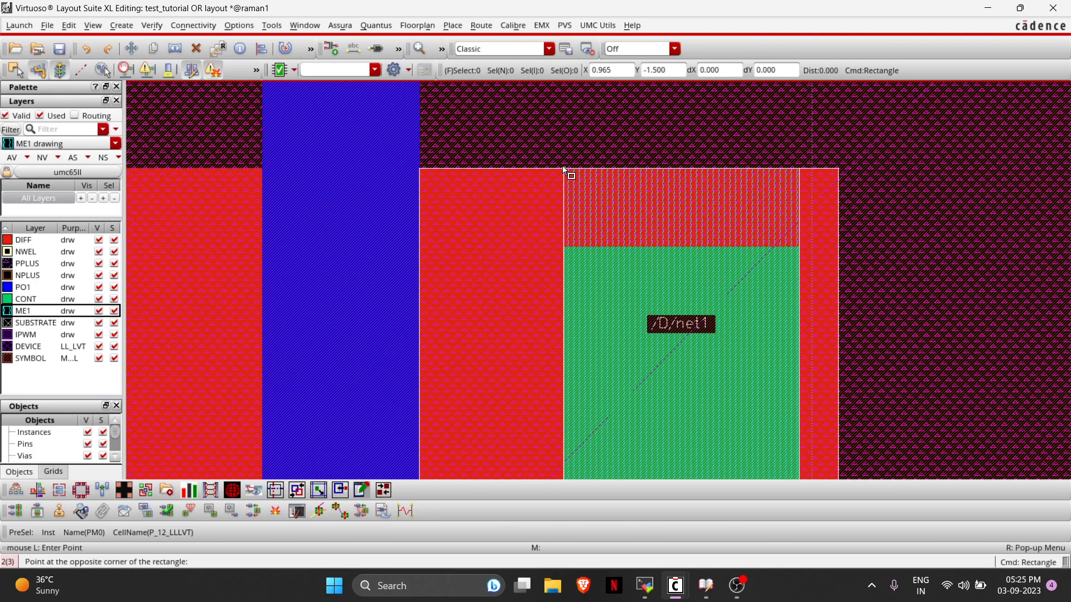
scroll(786, 282, "right", 1)
scroll(786, 282, "down", 1)
scroll(787, 283, "down", 1)
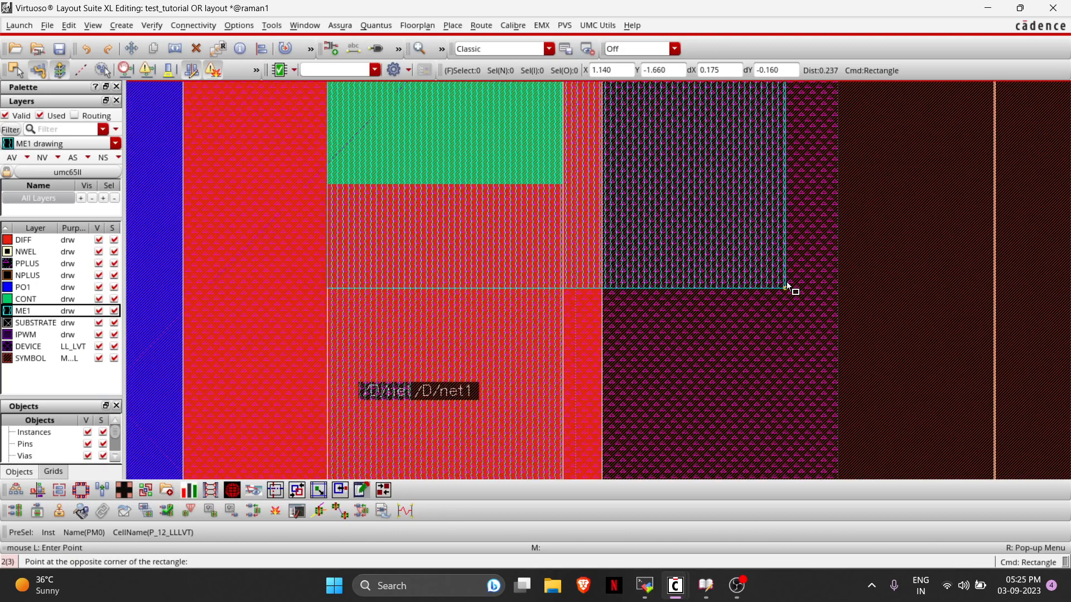
scroll(786, 282, "down", 3, "ctrl")
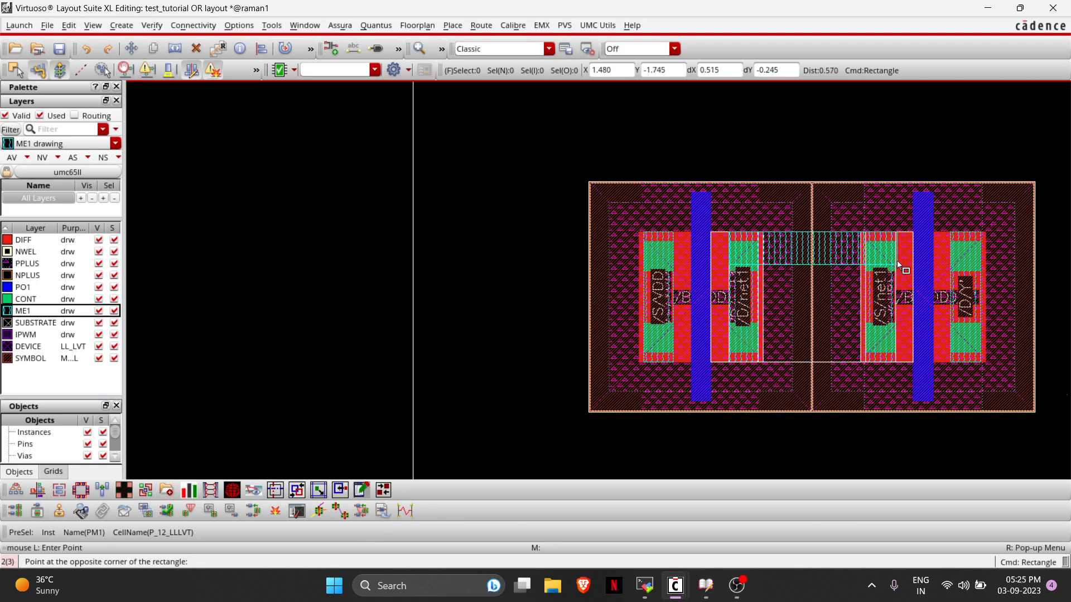
key("Escape")
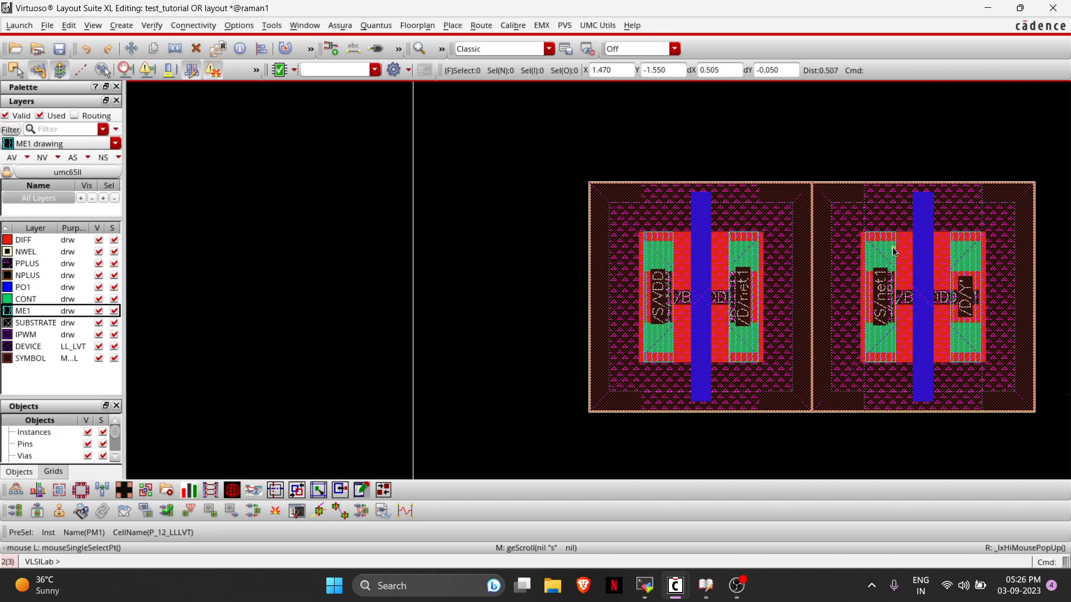
Turn on DRD Enforce and DRD Notify for design rule checking during editing.
left_click(127, 71)
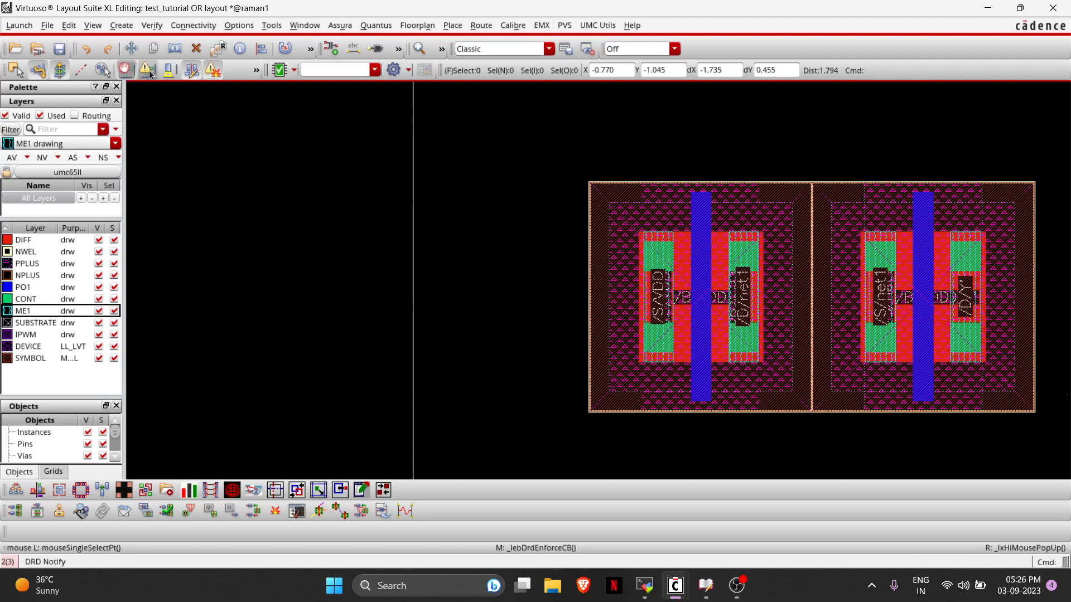
left_click(148, 71)
scroll(858, 291, "up", 2, "ctrl")
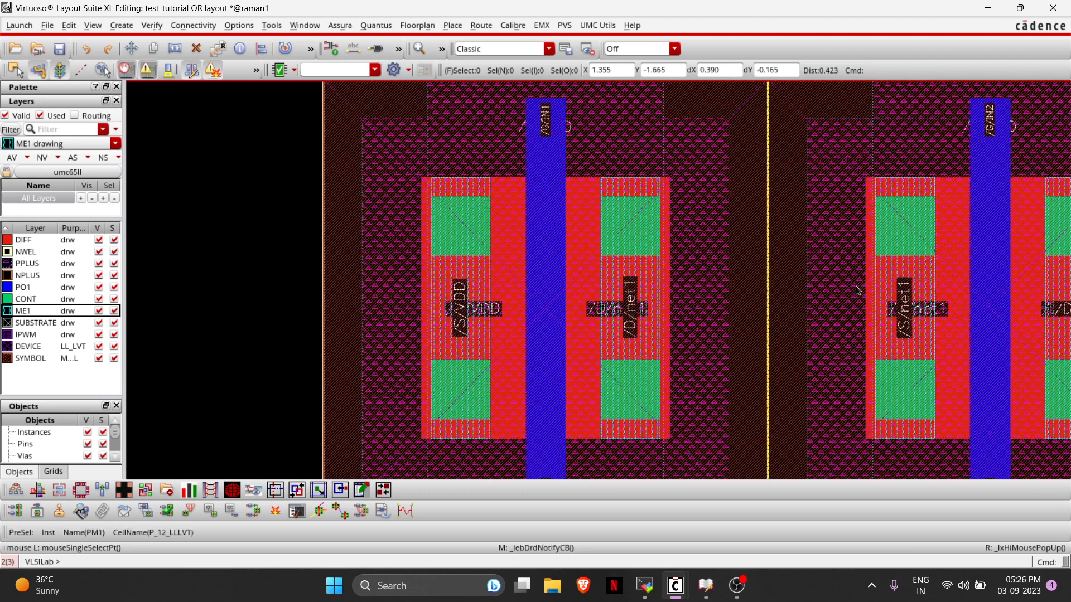
scroll(856, 285, "down", 2, "ctrl")
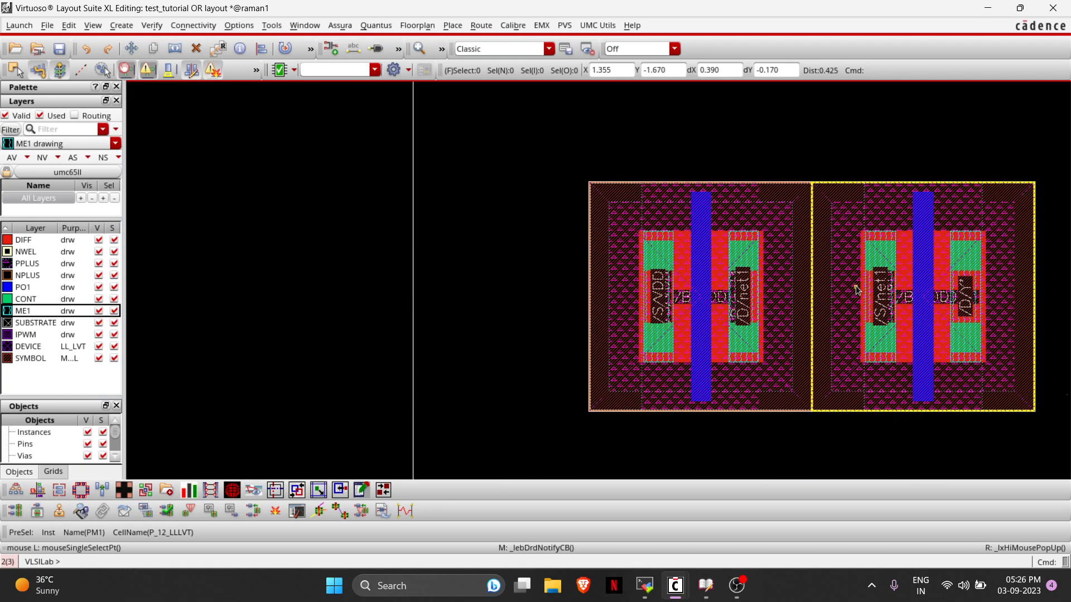
Draw an ME1 rectangle about 0.51 wide and 0.09 high from PM0's net1 drain to PM1's net1 source.
key("Right")
scroll(531, 262, "up", 1, "ctrl")
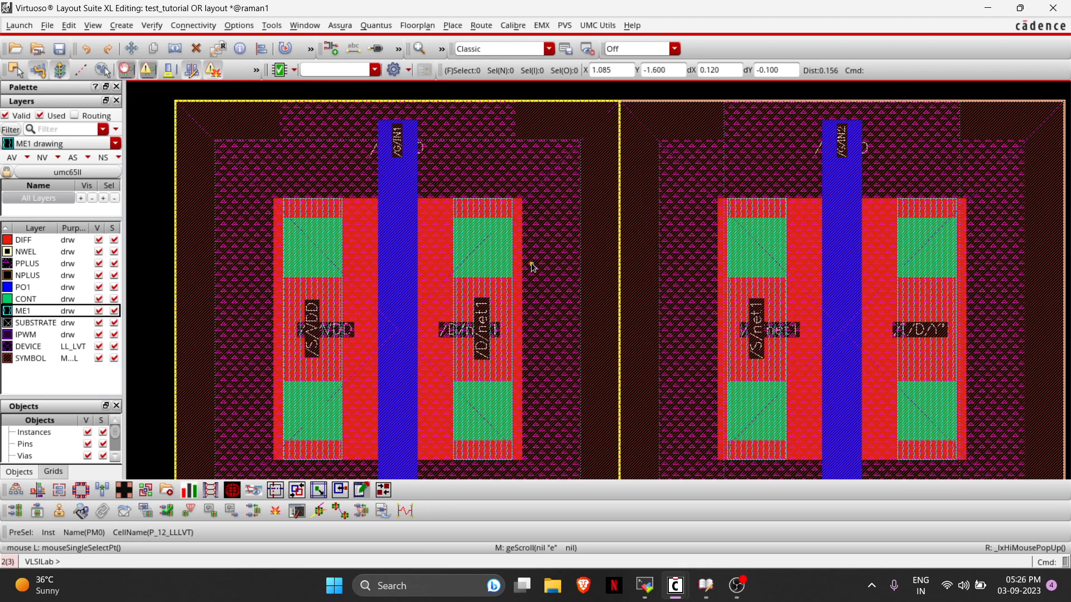
scroll(531, 263, "down", 2, "ctrl")
scroll(533, 266, "up", 1, "ctrl")
key("r")
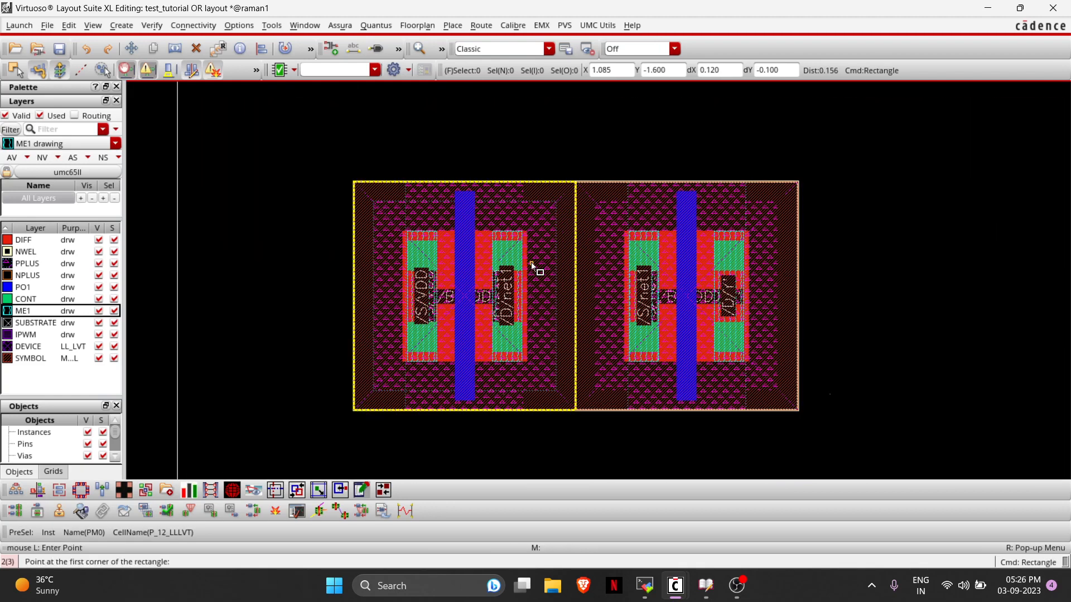
scroll(531, 262, "up", 2, "ctrl")
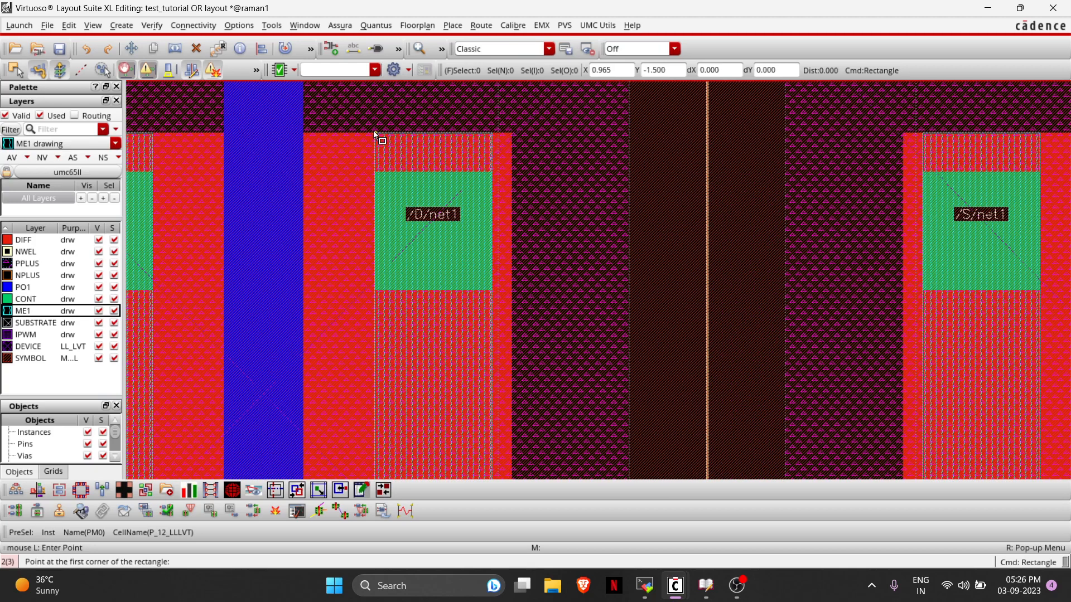
left_click(375, 133)
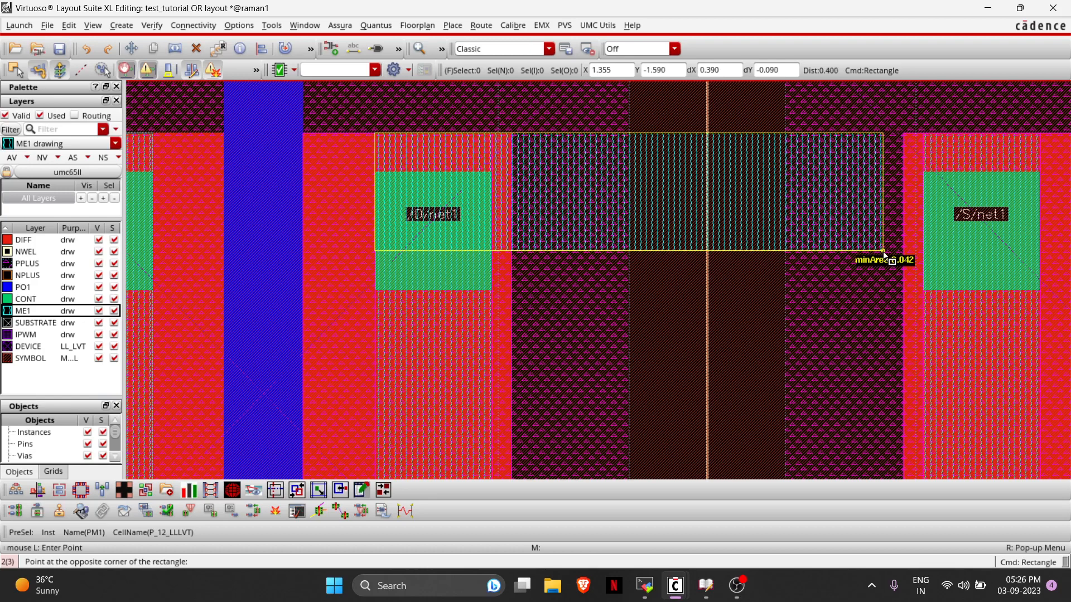
scroll(884, 253, "down", 2, "ctrl")
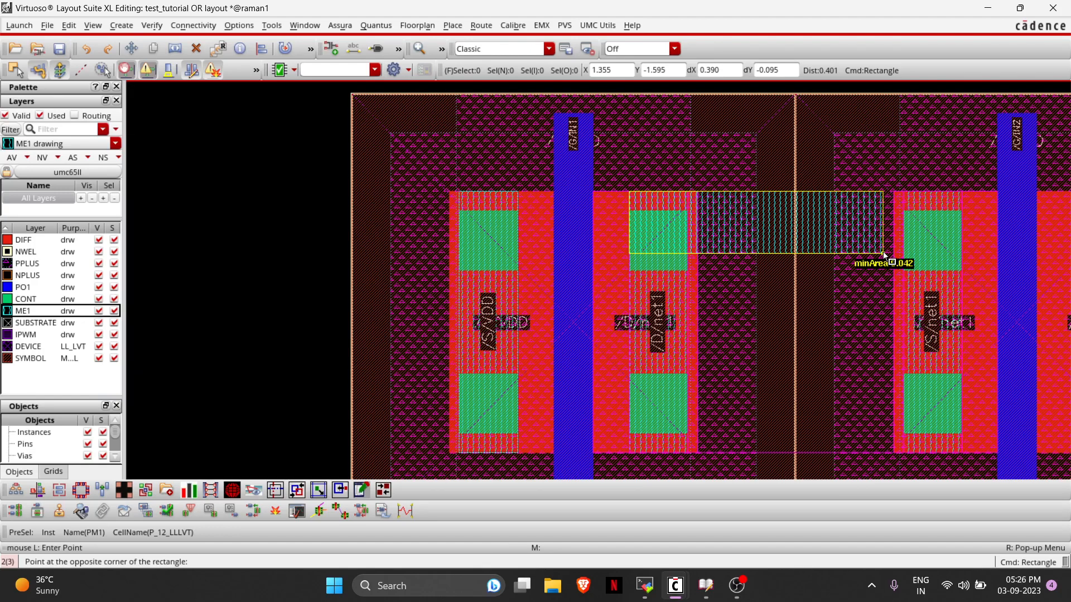
key("Right")
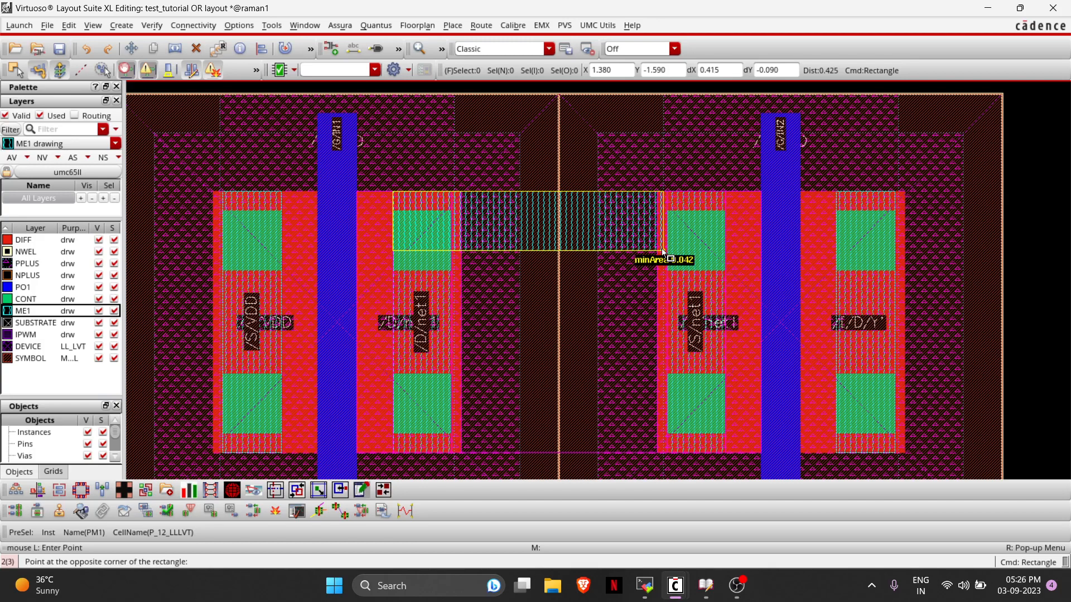
scroll(672, 251, "up", 1)
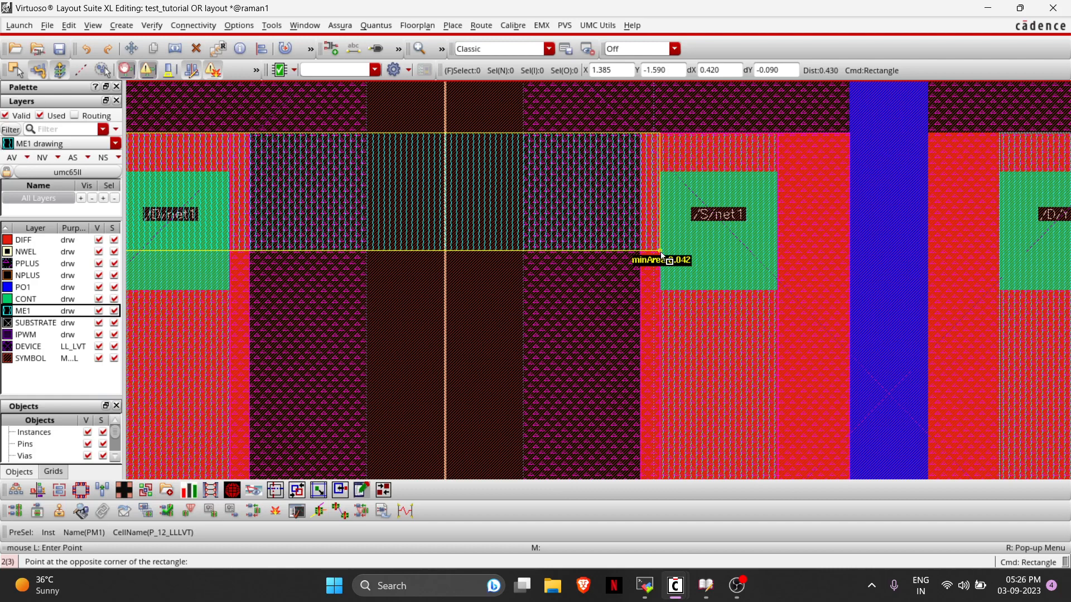
scroll(661, 256, "down", 1, "ctrl")
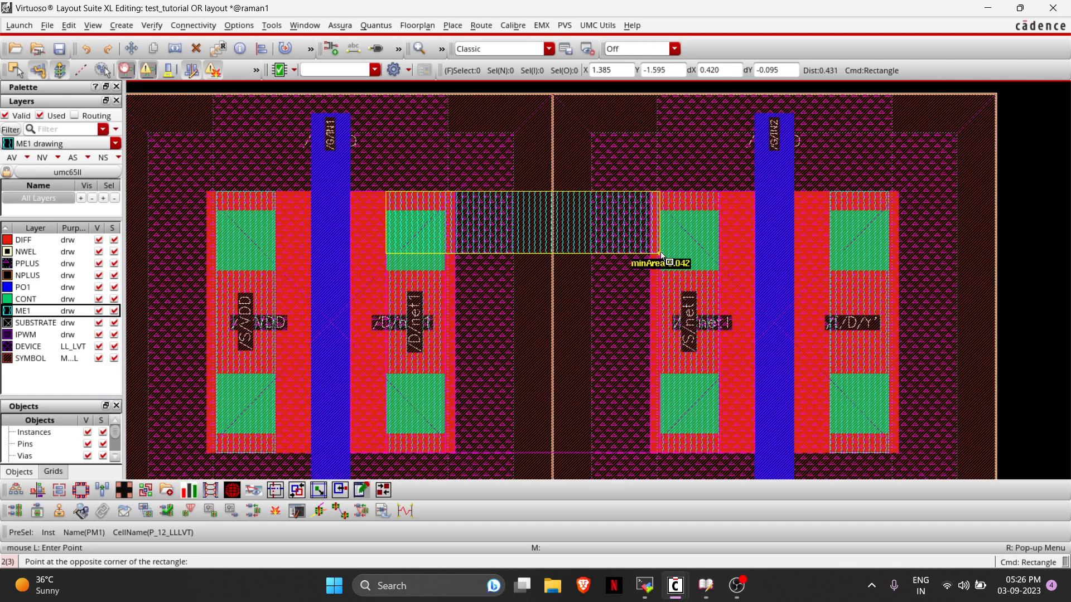
left_click(720, 249)
key("Escape")
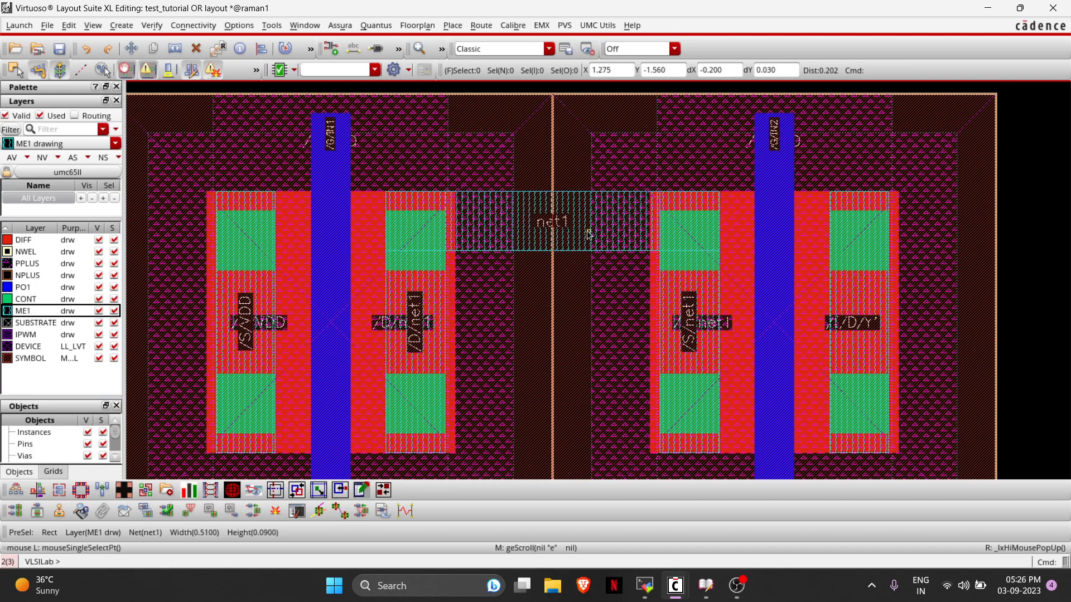
Delete the ME1 net1 rectangle spanning the abutted PM0 and PM1, undo the deletion, and delete it again.
scroll(583, 237, "down", 2, "ctrl")
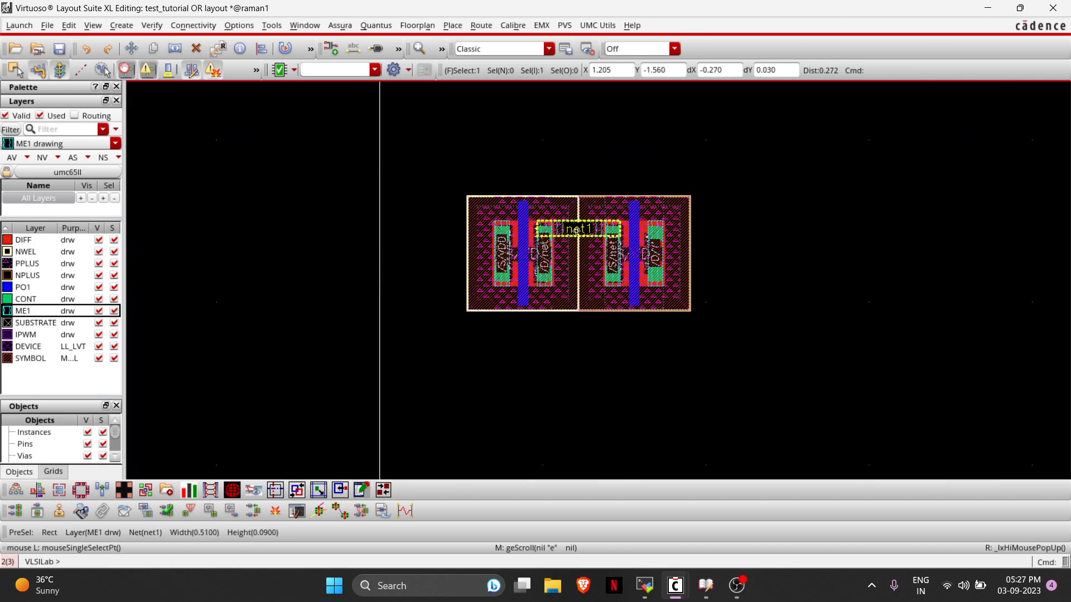
key("Delete")
key("u")
scroll(577, 235, "up", 1, "ctrl")
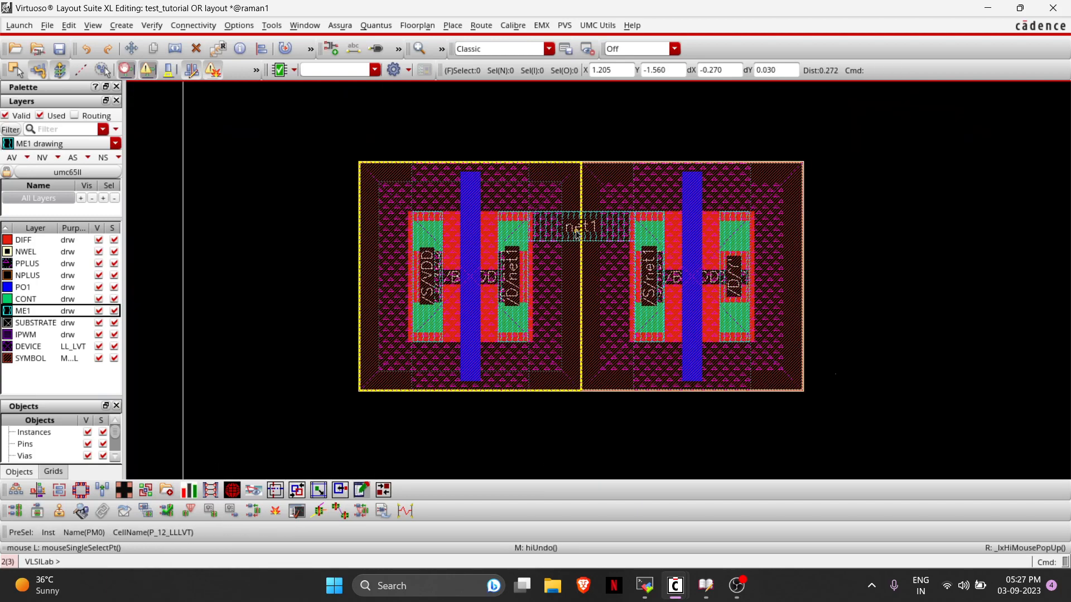
key("Delete")
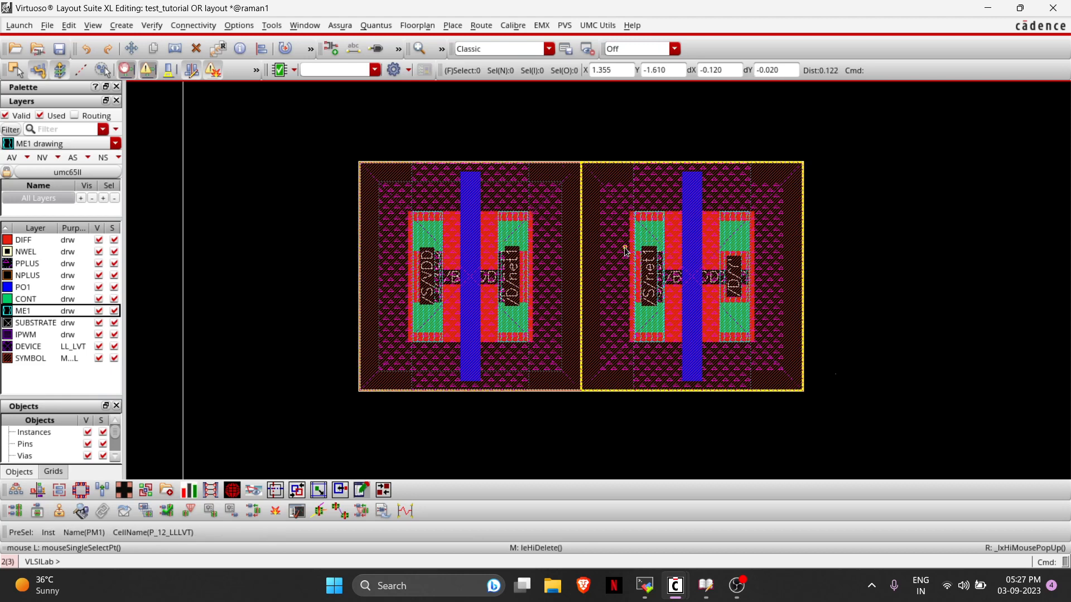
Move PM1 horizontally away from PM0 to leave a clear gap between the two PMOS transistors.
key("m")
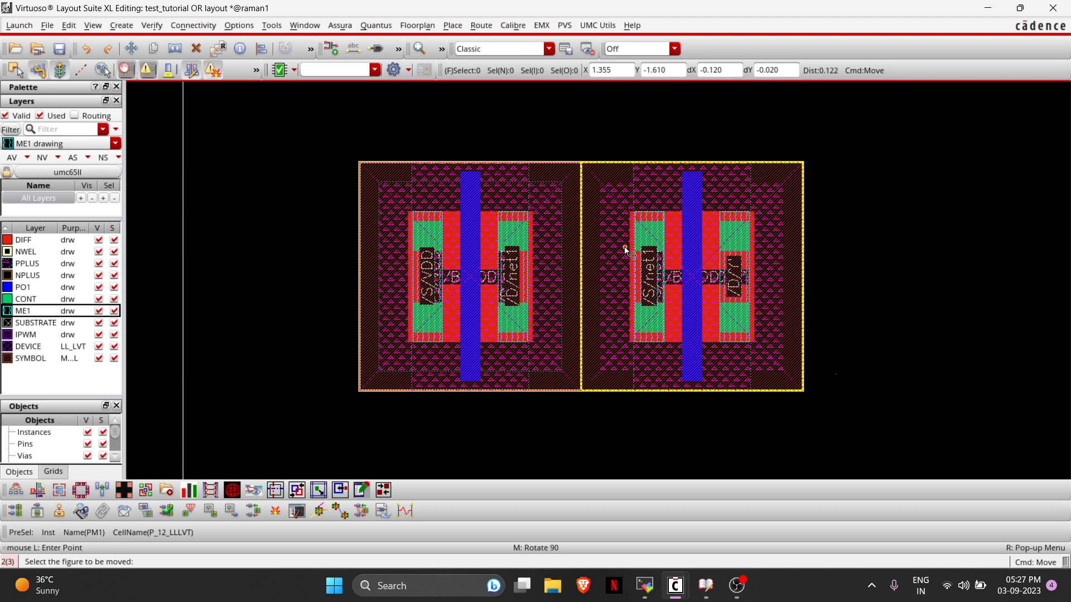
left_click(748, 249)
left_click(886, 249)
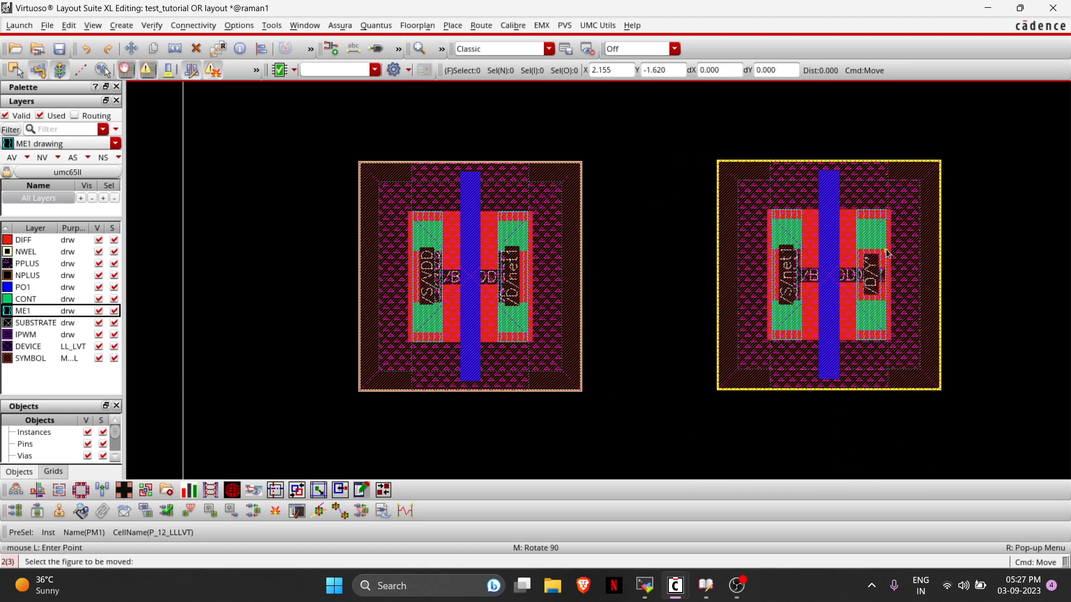
Try to Quick Align PM1's source-side outer edge to the inner edge of PM0's net1 drain contact, and undo the alignment.
key("a")
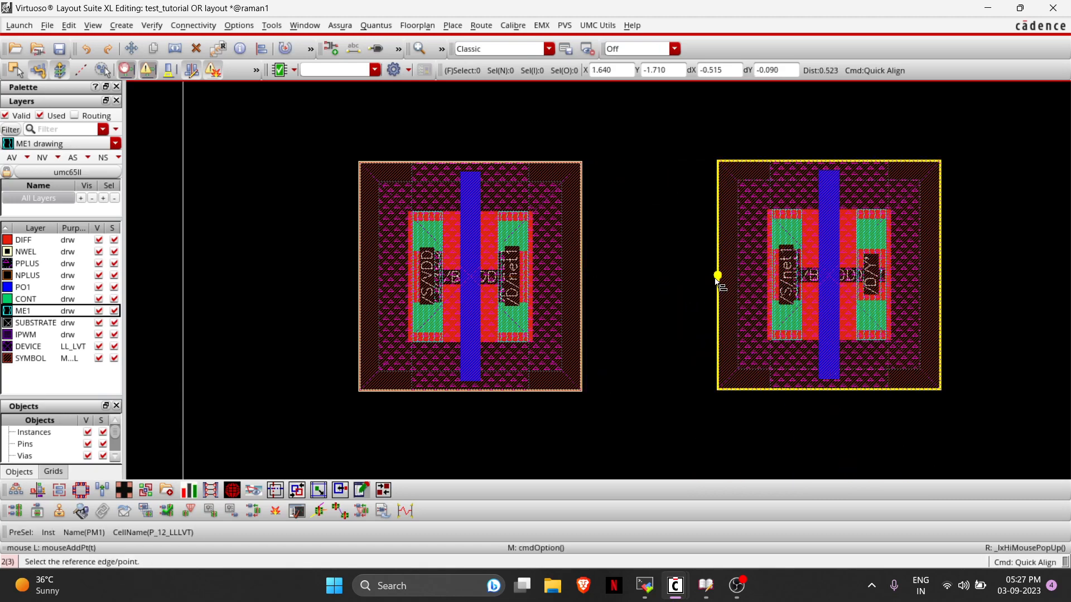
left_click(718, 281)
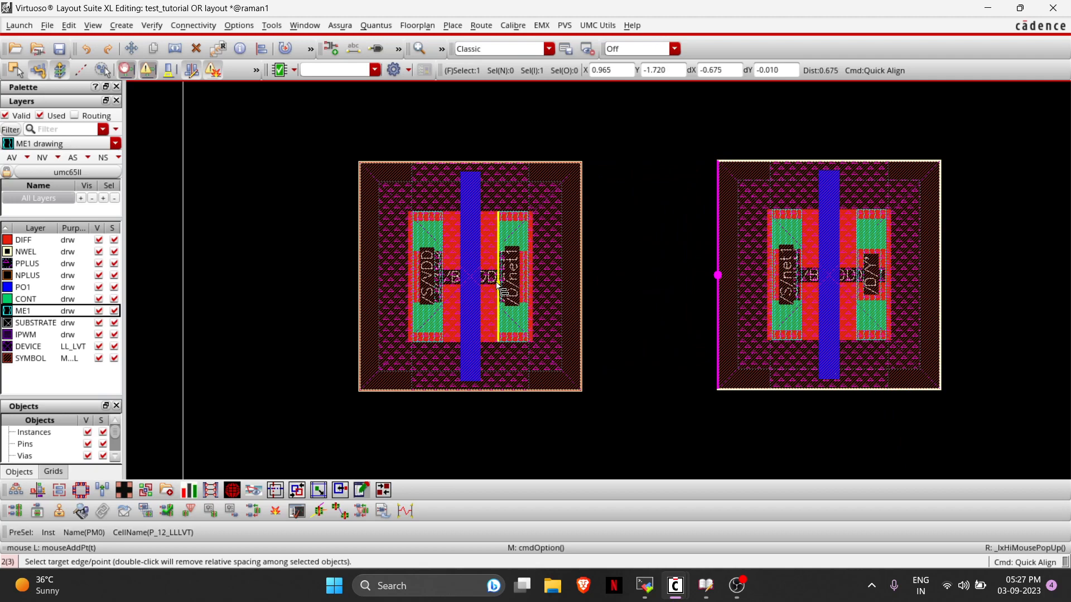
scroll(498, 290, "up", 1, "ctrl")
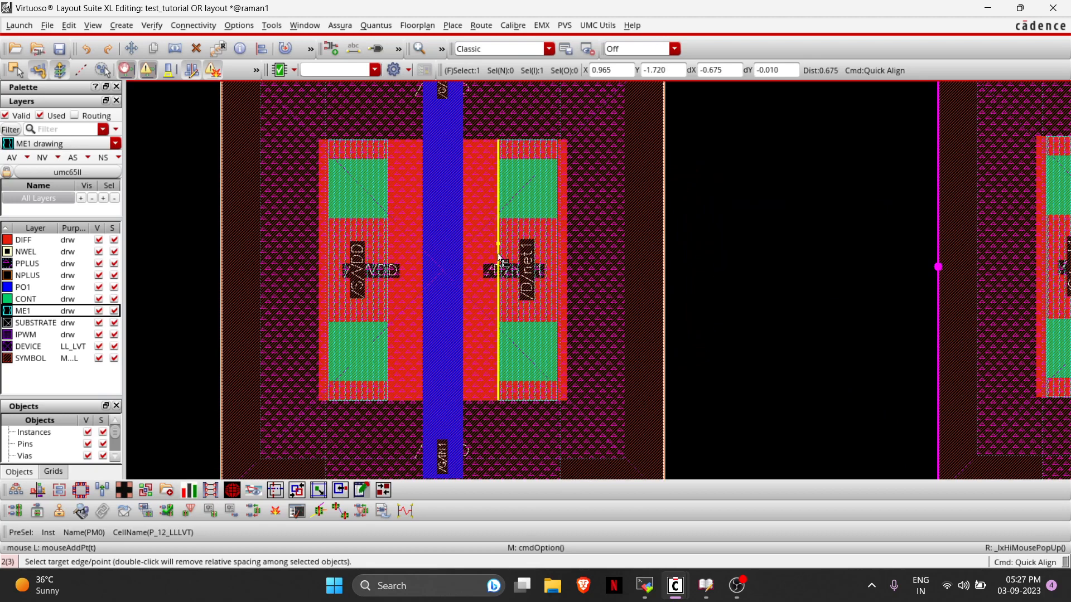
scroll(462, 255, "down", 1, "ctrl")
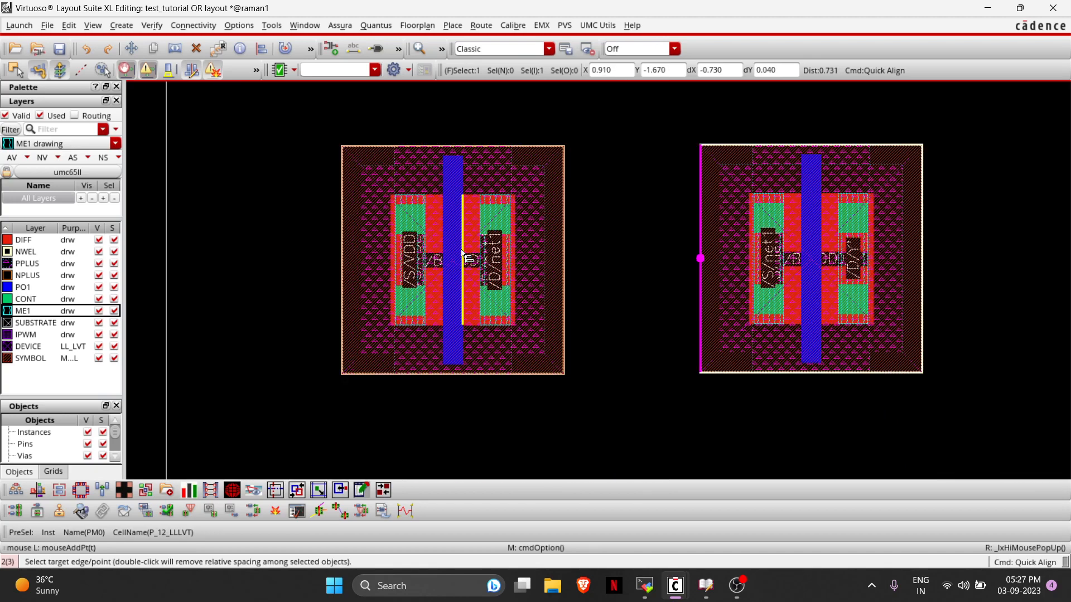
left_click(480, 255)
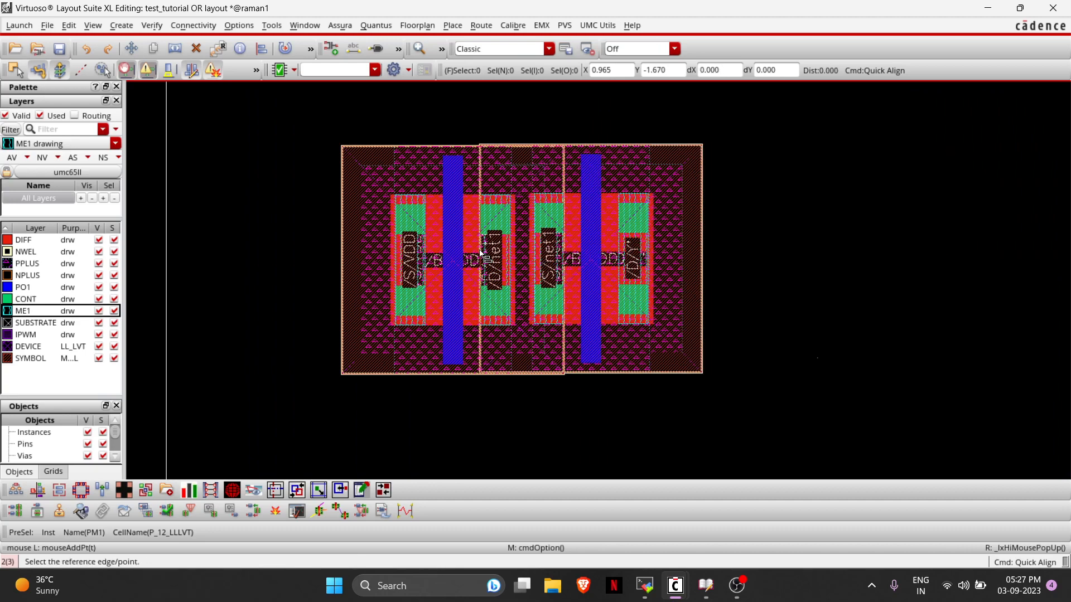
key("u")
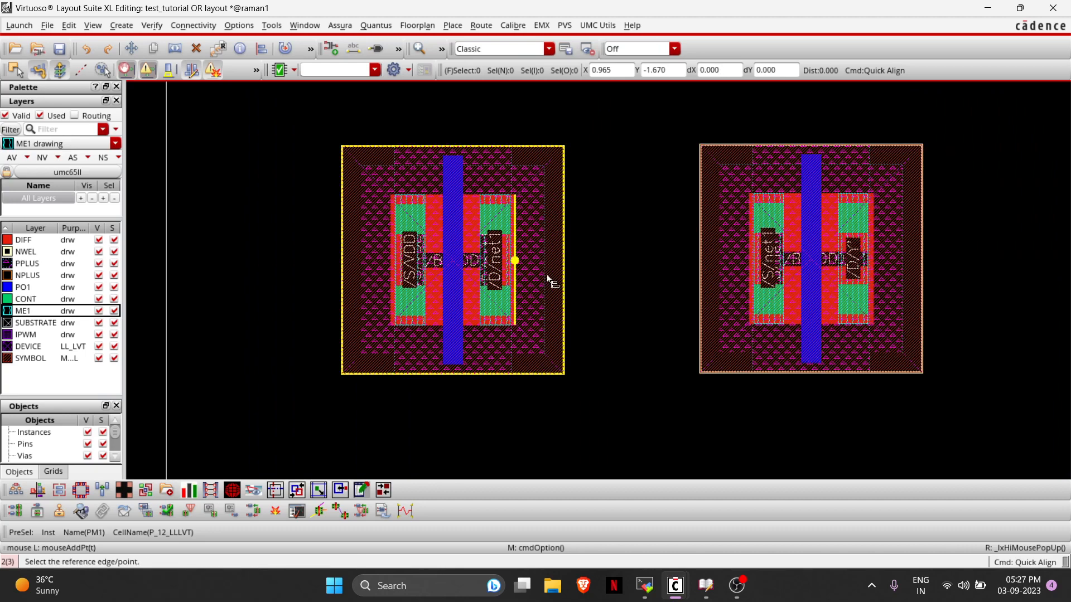
Quick Align PM1's source-side outer edge to the net1-side edge of PM0's PO1 gate so the transistors abut, and inspect the shared diffusion.
left_click(701, 258)
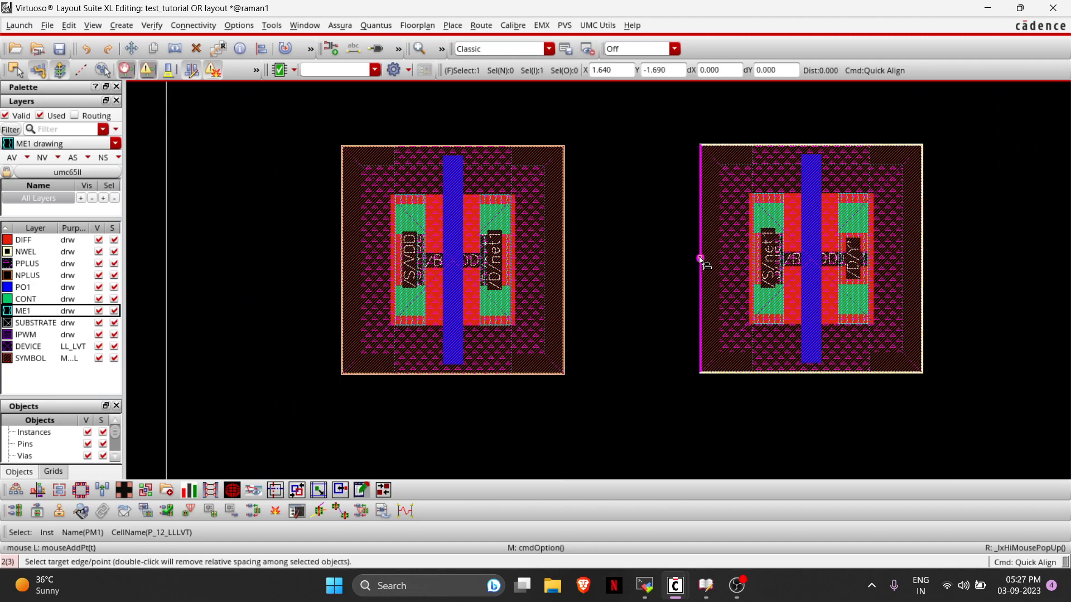
left_click(464, 266)
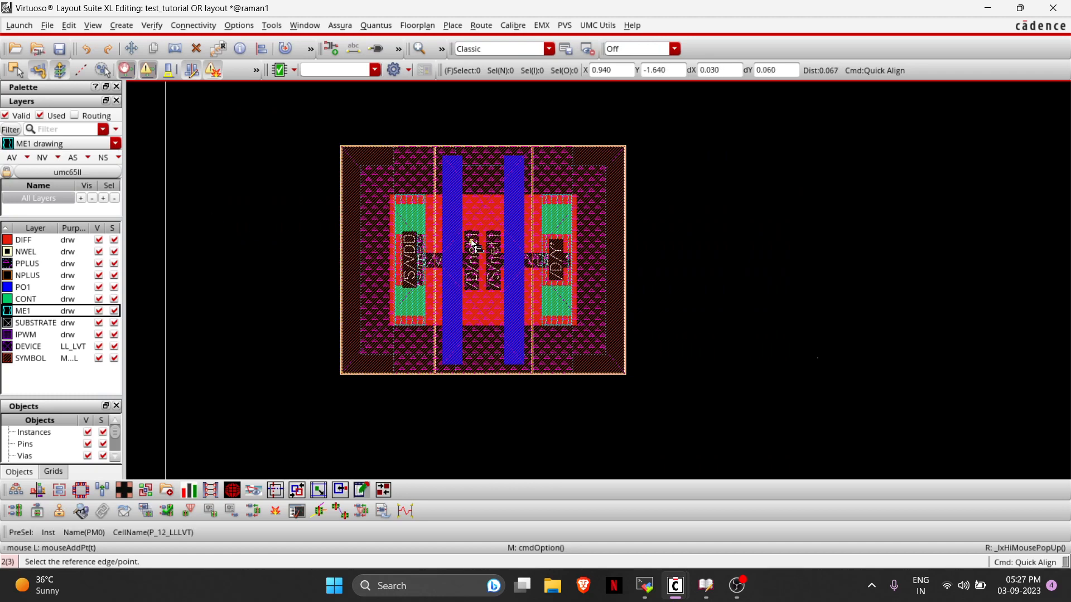
scroll(497, 238, "up", 1, "ctrl")
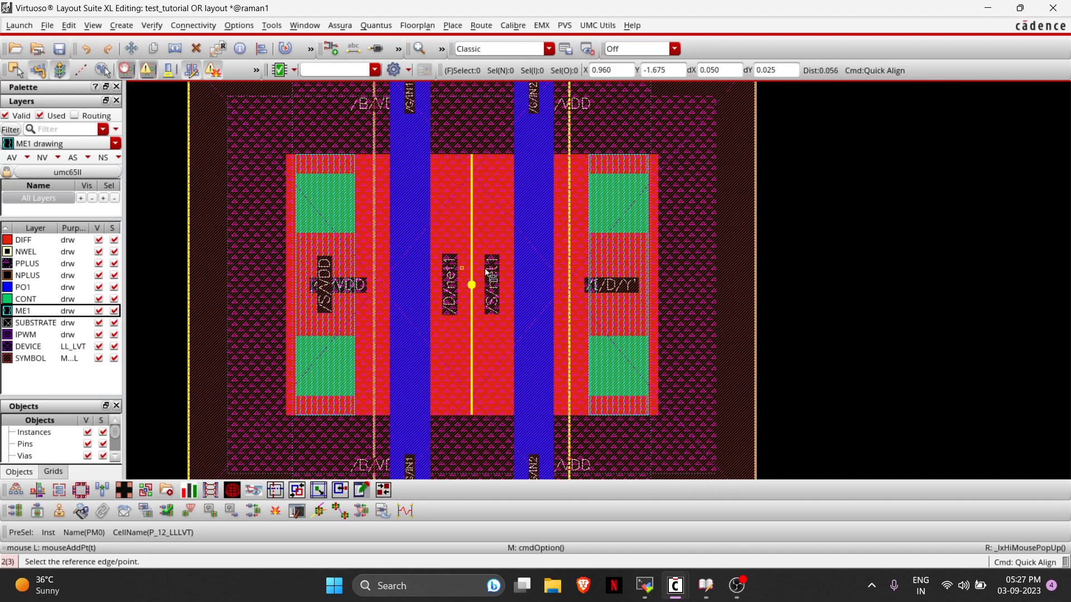
scroll(482, 268, "down", 1, "ctrl")
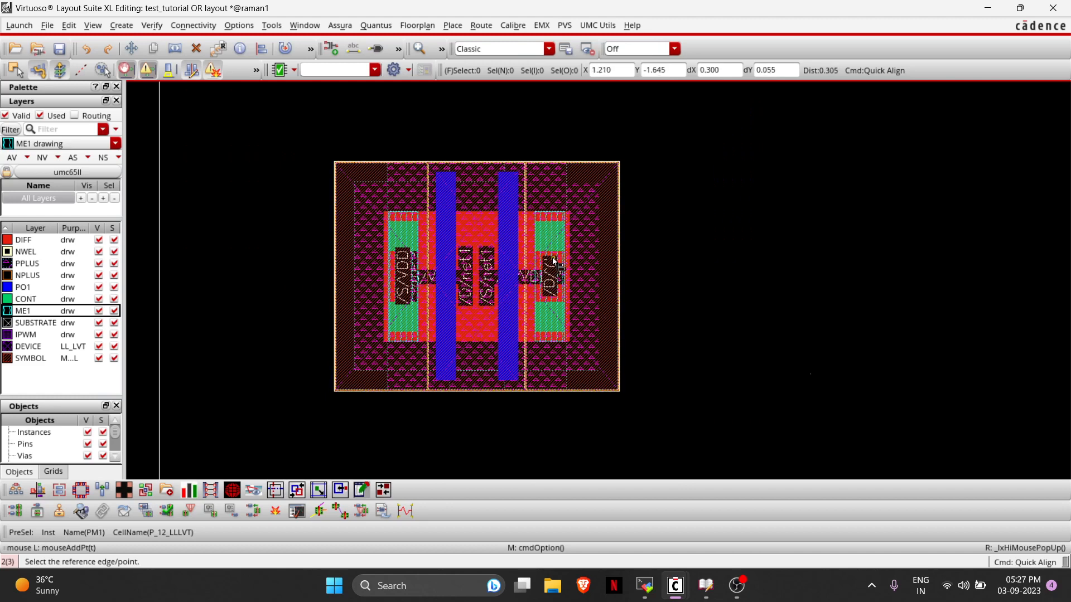
Examine the net1 connection between PM0 and PM1 and PM1's drain connection to Y' in the schematic, and return to the layout.
key("alt+Tab")
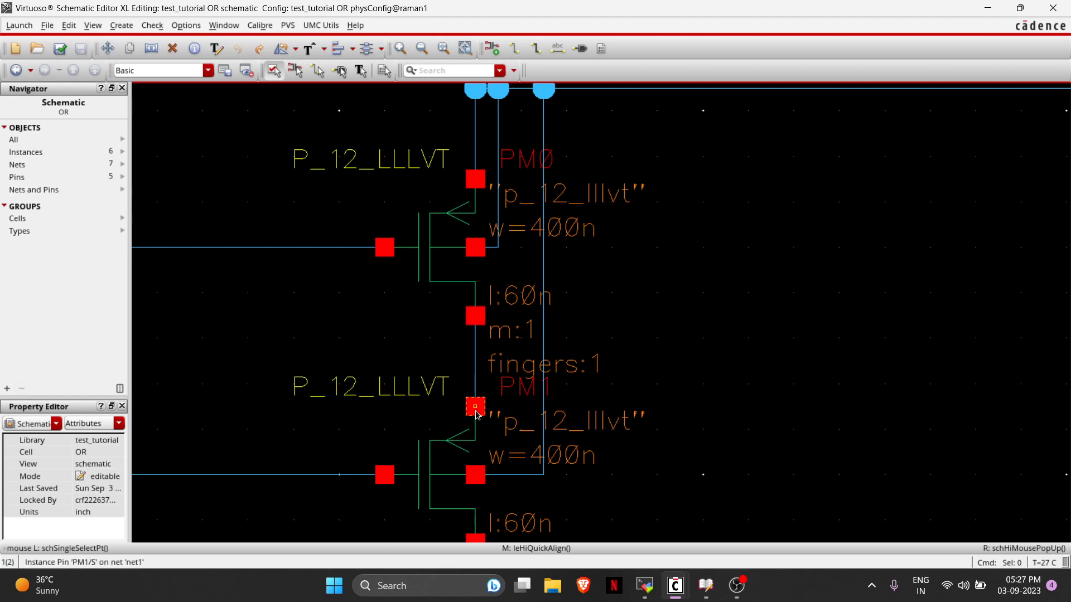
key("Down")
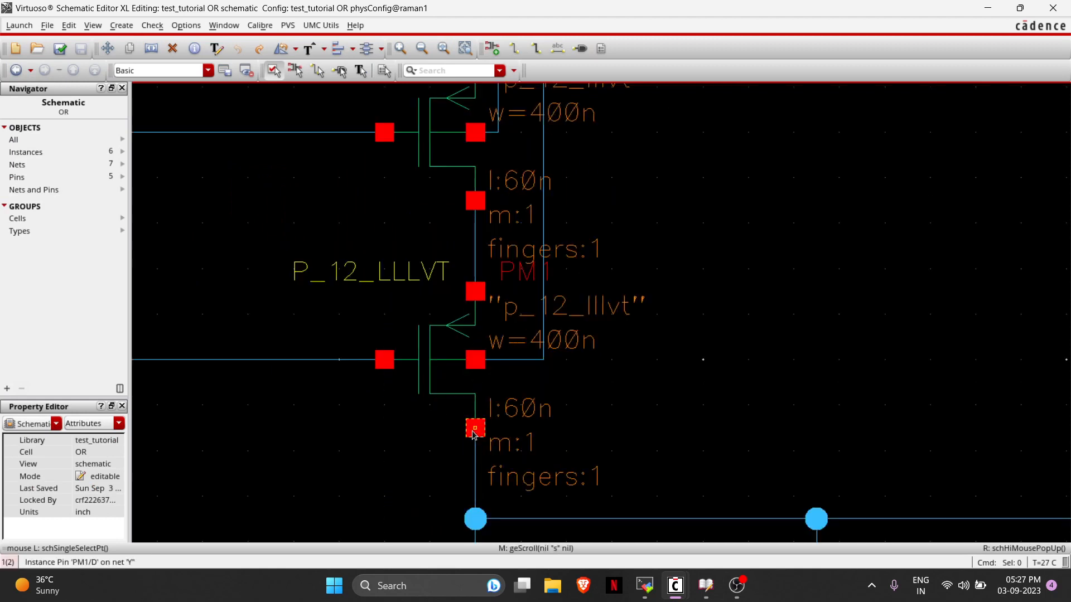
scroll(473, 432, "down", 1)
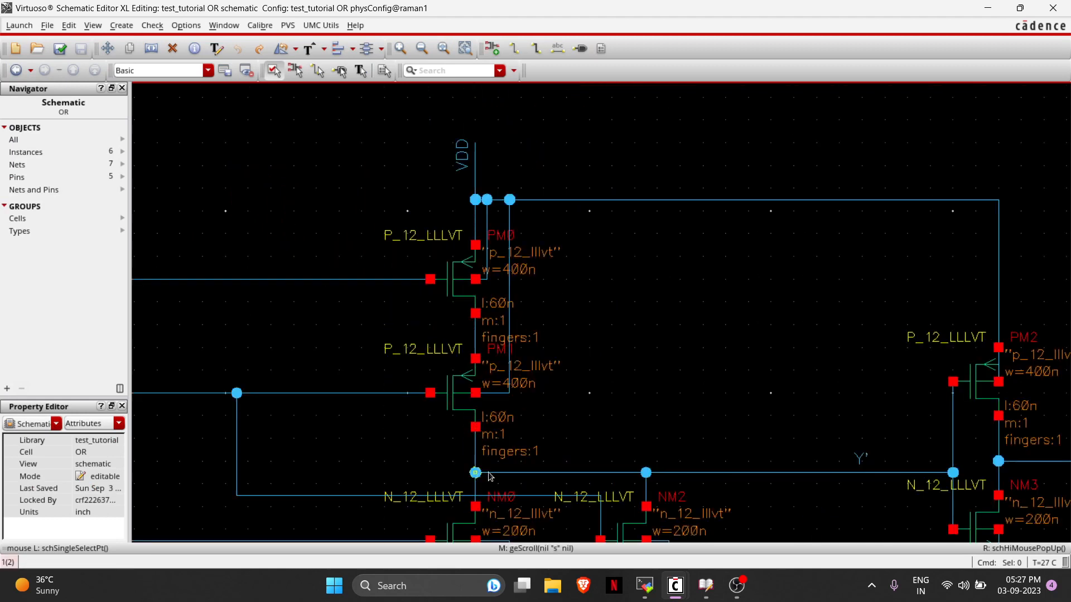
key("alt+Tab")
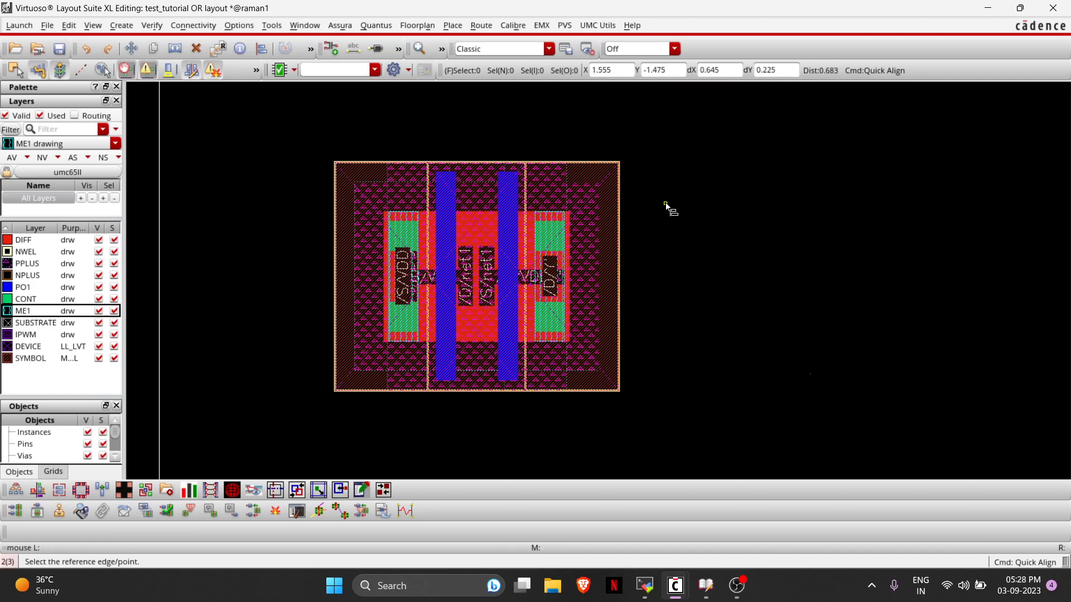
Examine the latest message about PM0 and PM1 in the CDS.log window, and minimize the window.
key("alt+Tab")
key("alt+Tab")
key("alt+Tab")
key("alt+Tab")
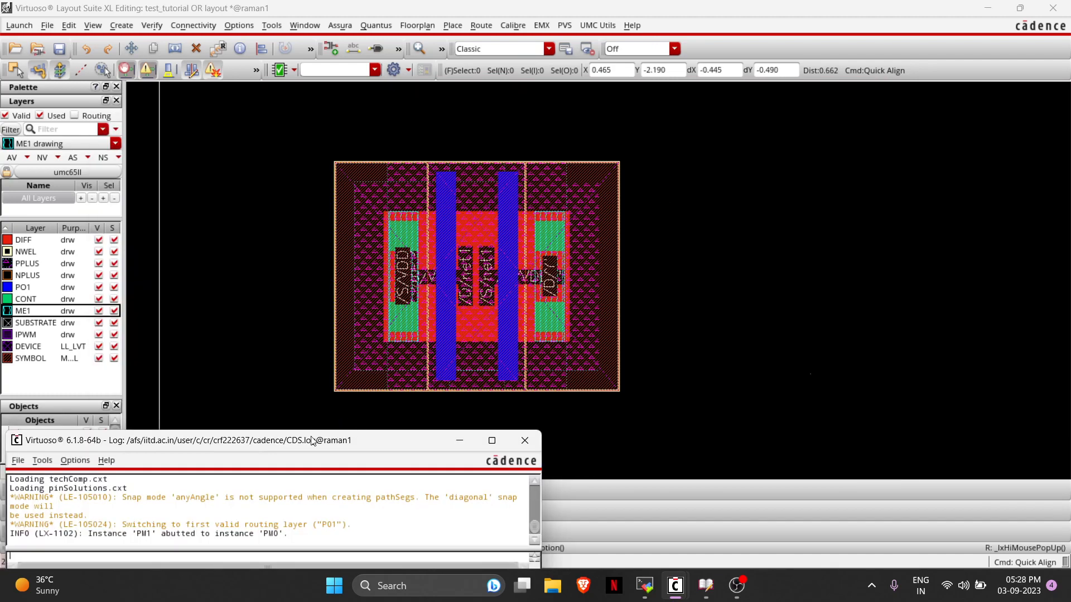
left_click_drag(314, 440, 380, 299)
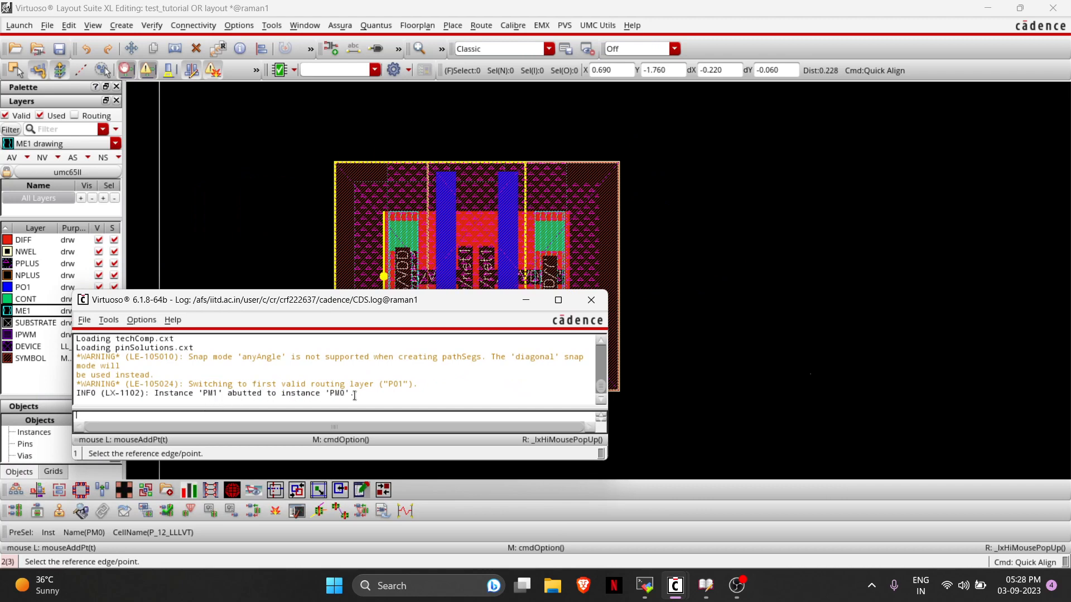
left_click_drag(354, 394, 75, 390)
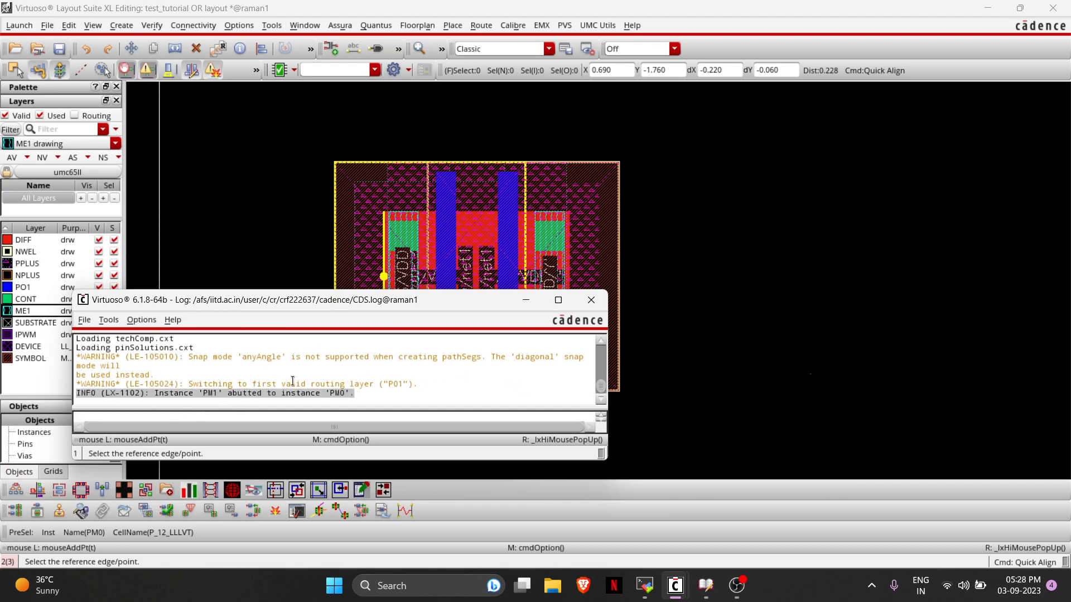
left_click(525, 301)
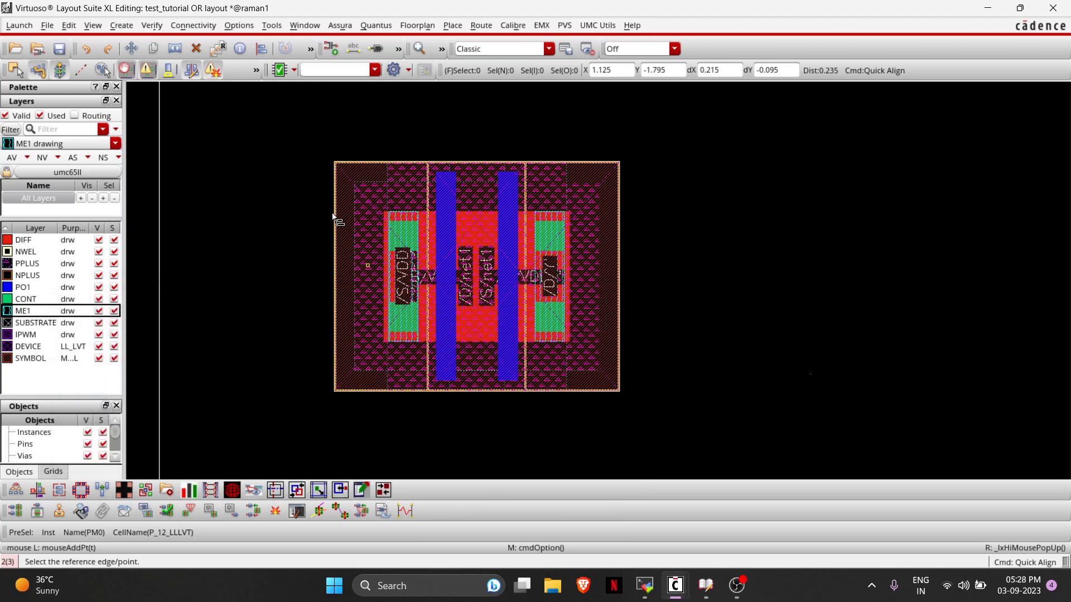
Locate the NMOS transistors in the layout and examine the Y' and GND connections of NM0 and NM2 in the schematic.
scroll(354, 201, "down", 1)
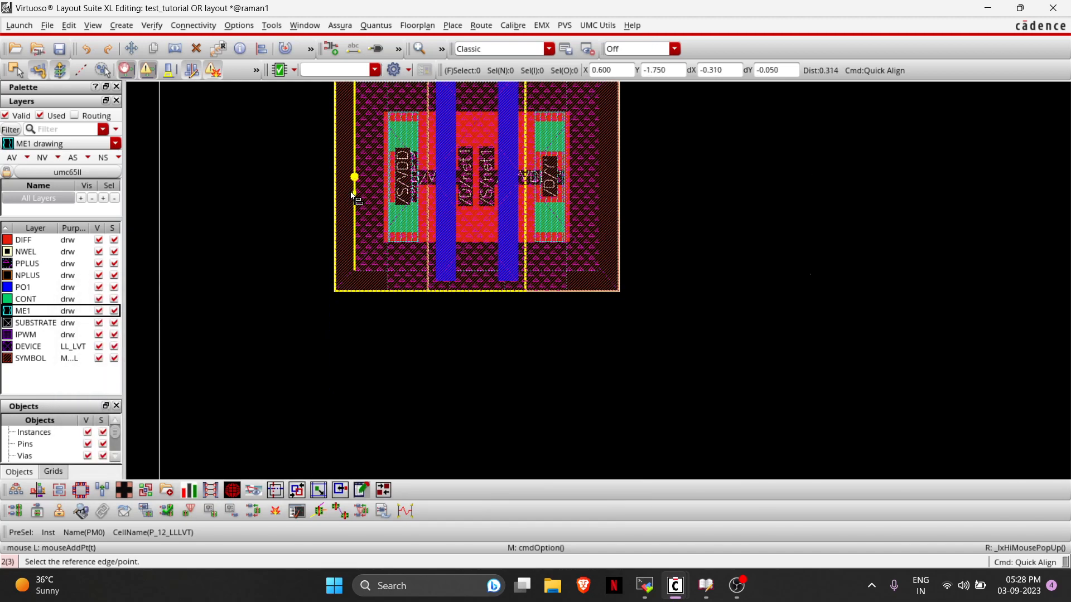
scroll(351, 193, "down", 1, "ctrl")
scroll(351, 192, "down", 5)
scroll(351, 194, "down", 1)
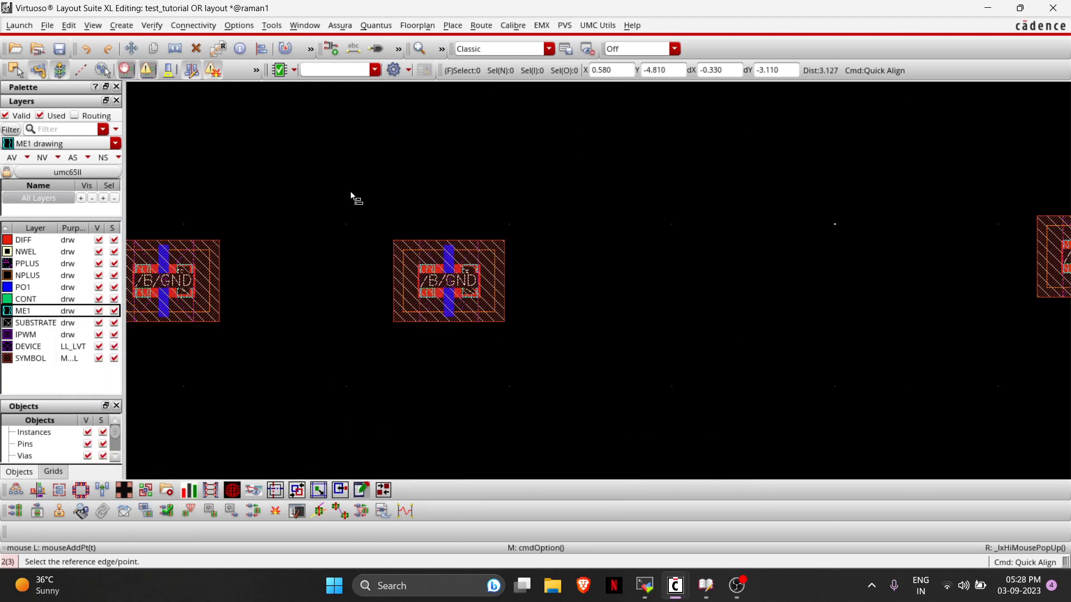
key("alt+Tab")
key("alt+Tab")
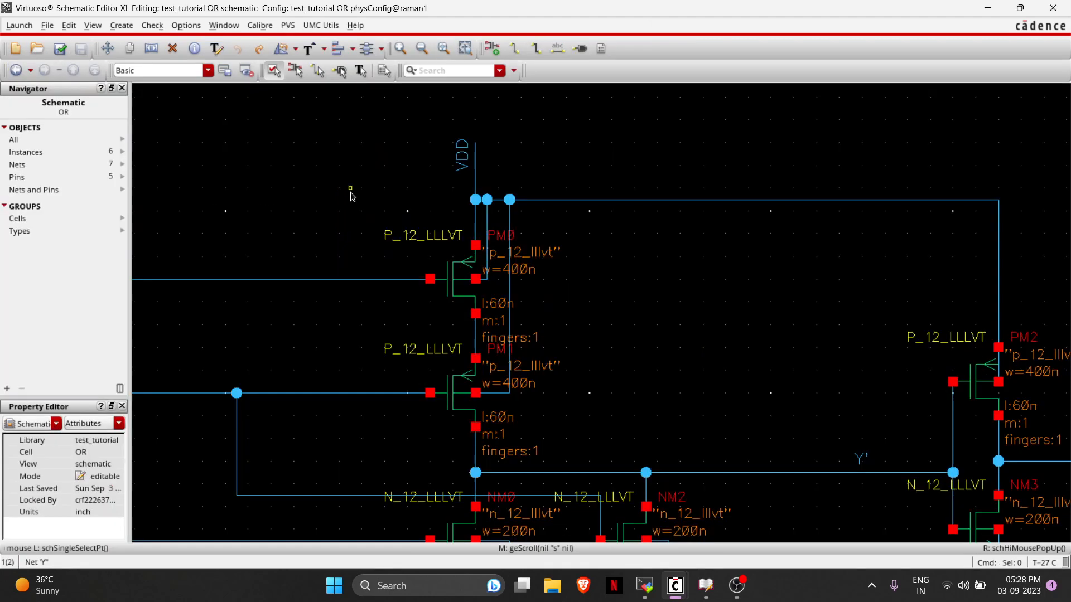
scroll(449, 268, "down", 1)
scroll(446, 269, "down", 1)
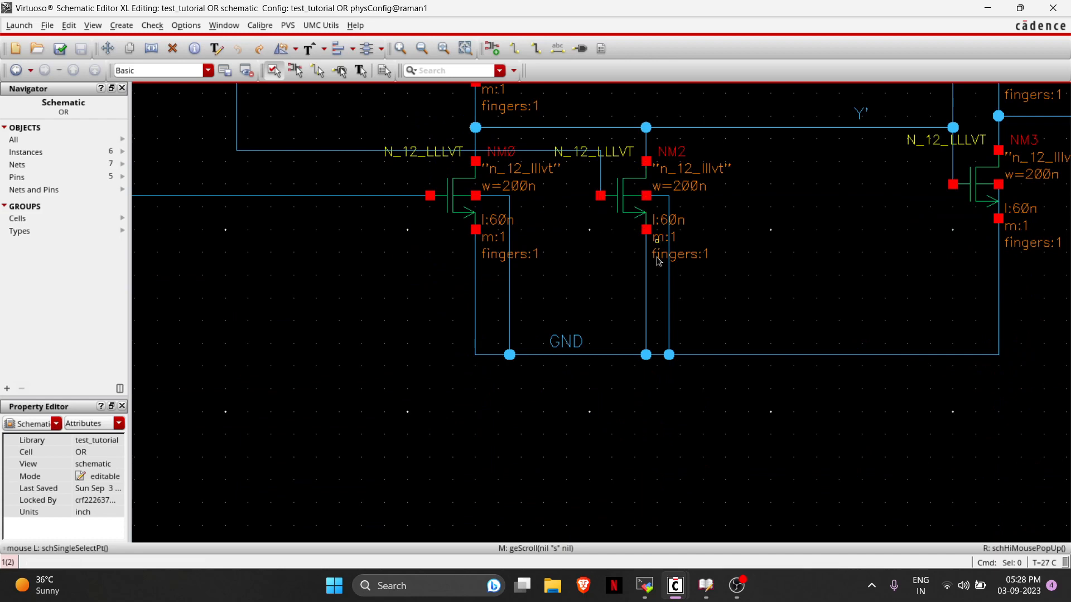
scroll(523, 337, "up", 1)
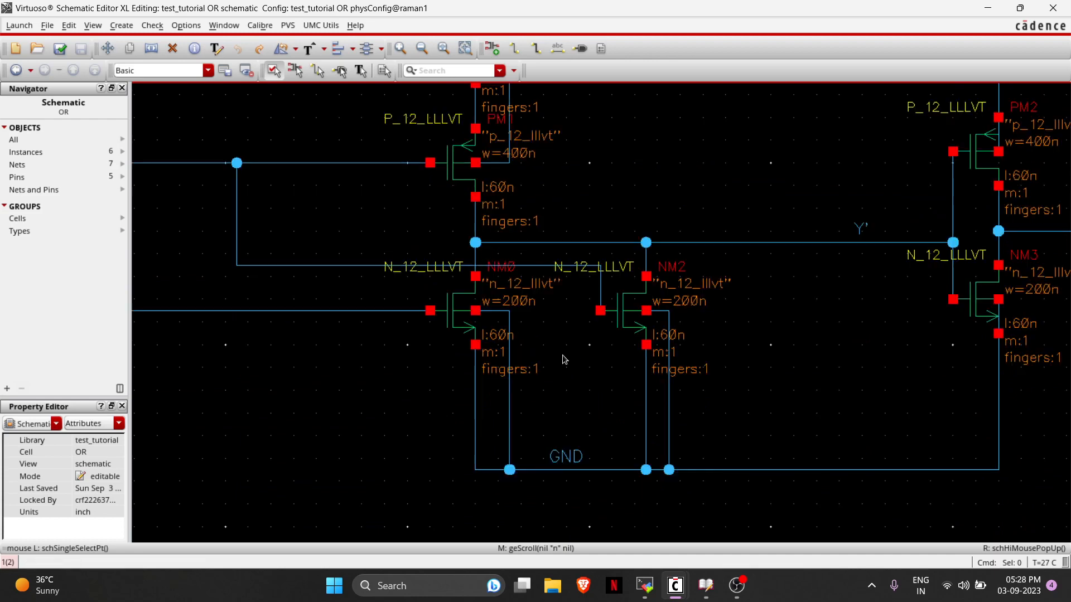
scroll(536, 174, "up", 1)
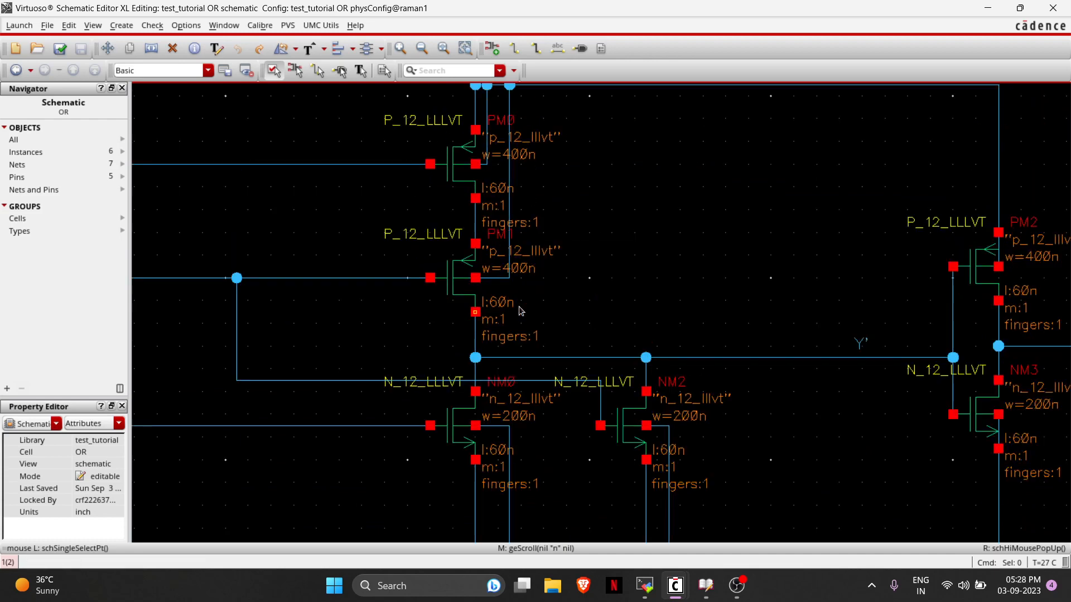
scroll(523, 202, "down", 1)
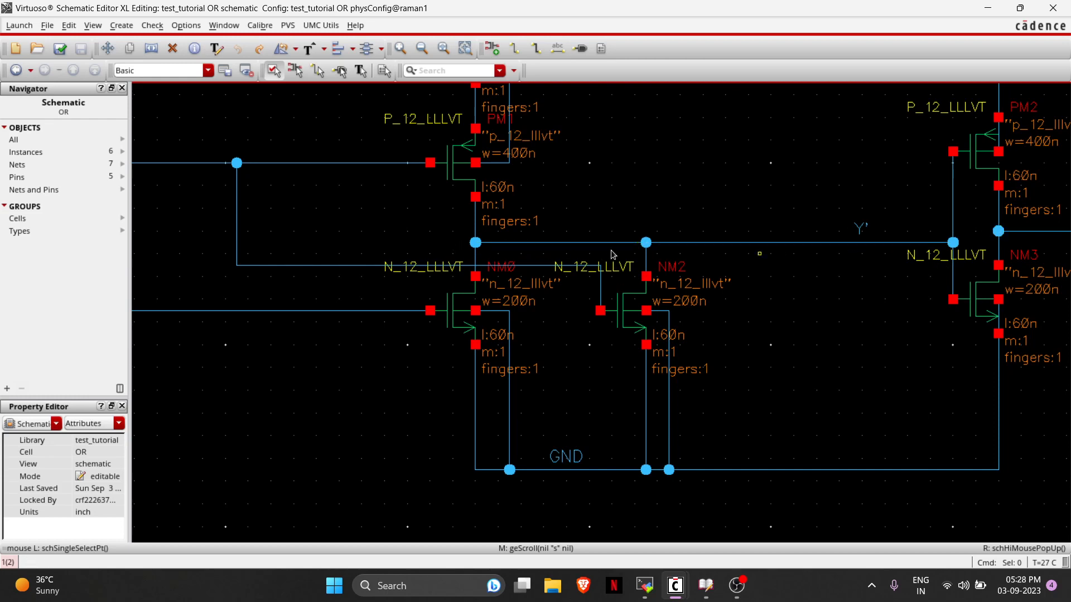
Return to the layout and compare the placement of NM0 and NM2 with the abutted PMOS pair.
key("alt+Tab")
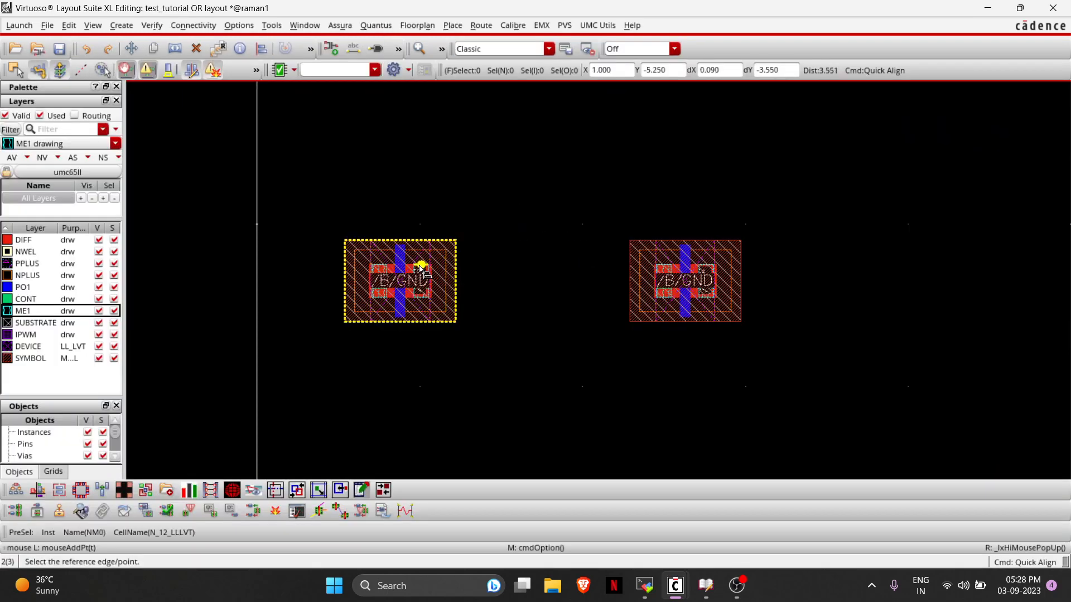
key("Up")
key("Up")
key("Up")
key("Up")
key("Up")
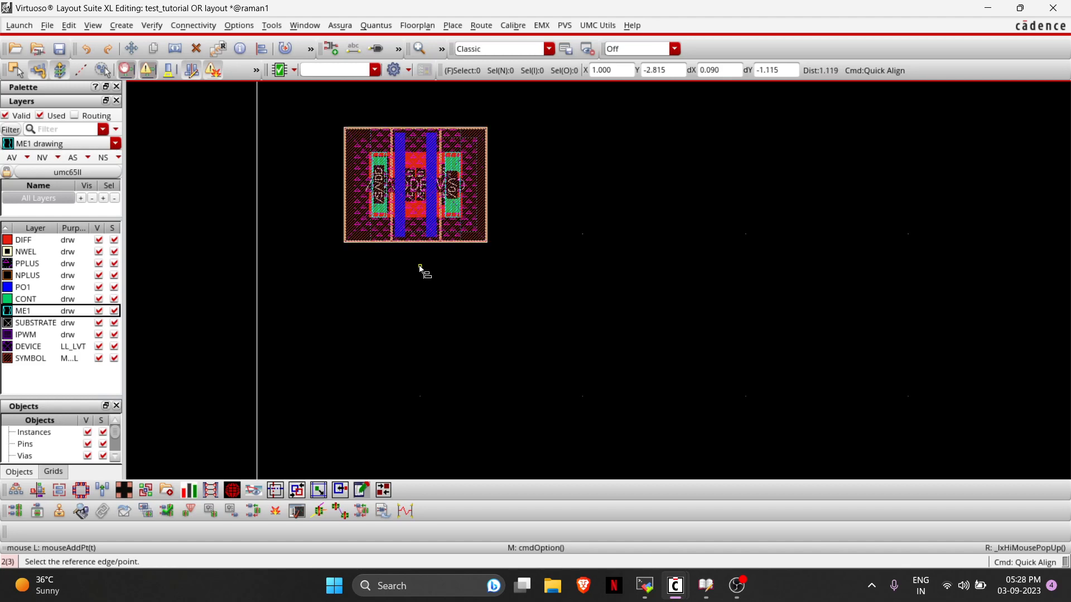
Examine the source, drain and body terminals of the two NMOS devices NM0 and NM2 in the layout.
key("Up")
key("Down")
key("Down")
key("Down")
key("Down")
key("Down")
key("Down")
key("Down")
key("Down")
key("Down")
key("Up")
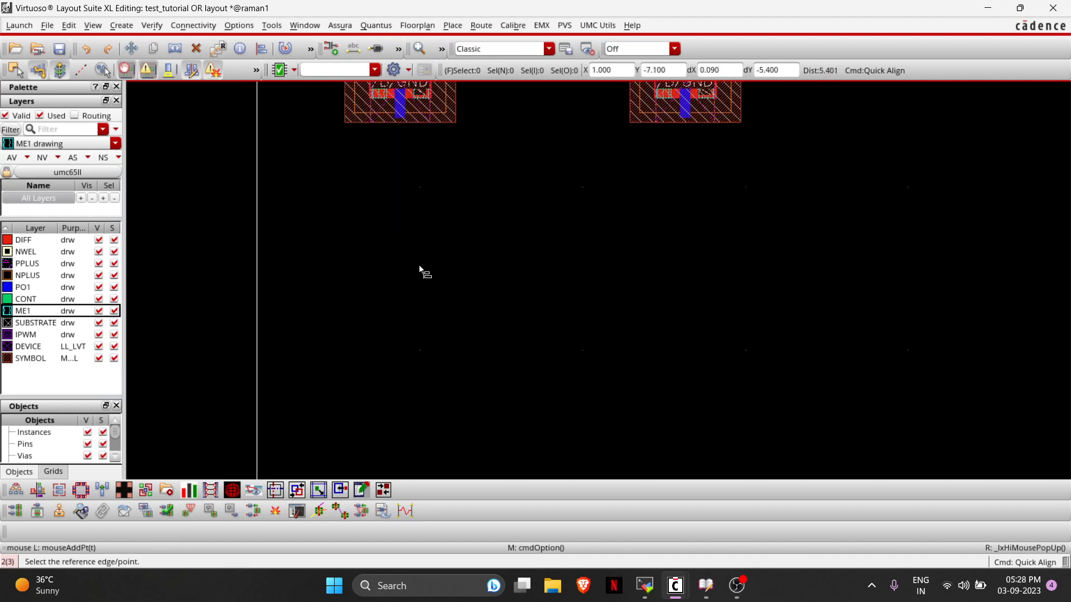
key("Up")
key("Up")
key("Up")
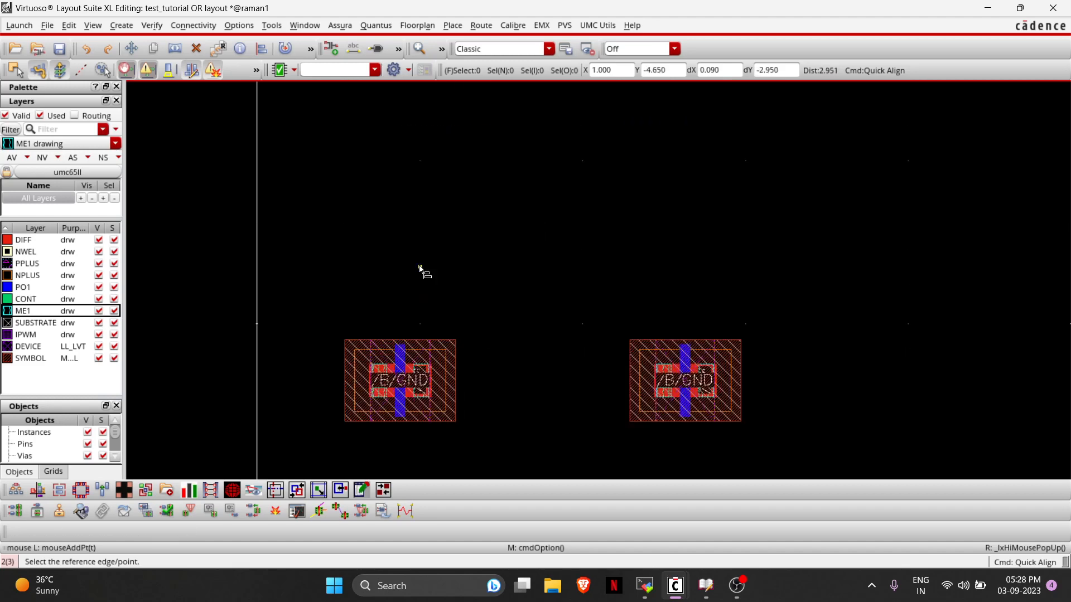
scroll(416, 392, "up", 2)
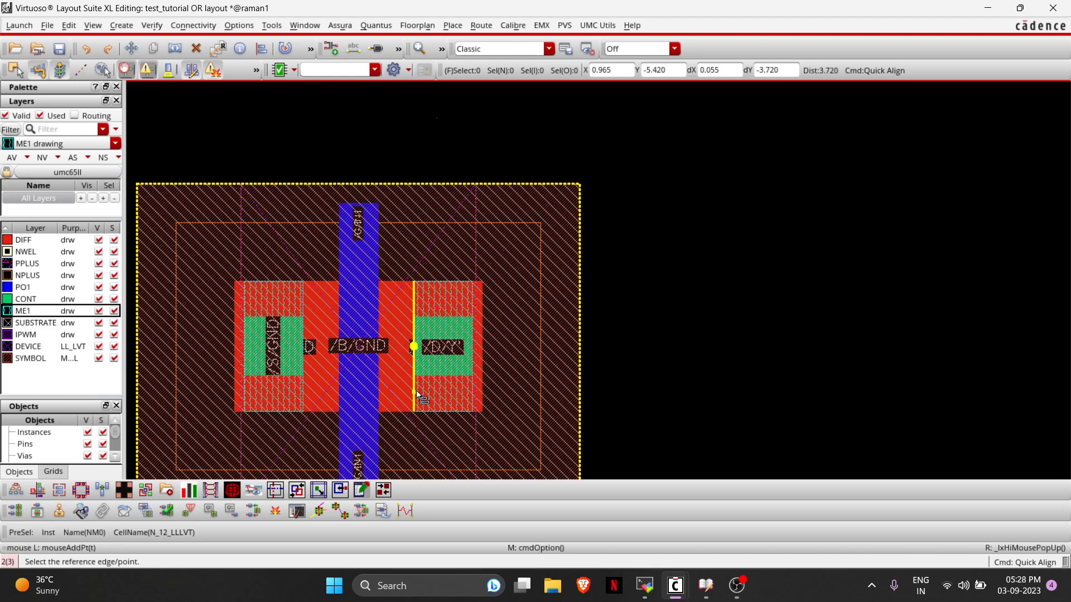
scroll(417, 393, "down", 2)
scroll(415, 385, "up", 1)
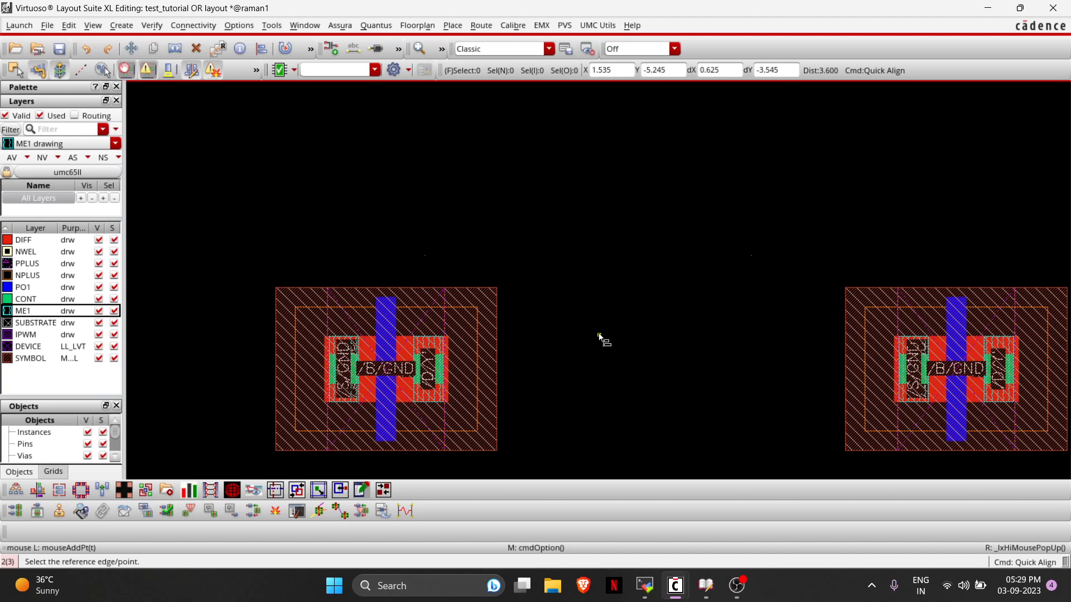
Switch to the OR schematic and check which nets NM0 and NM2 share, then return to the layout.
key("alt+Tab")
key("Tab")
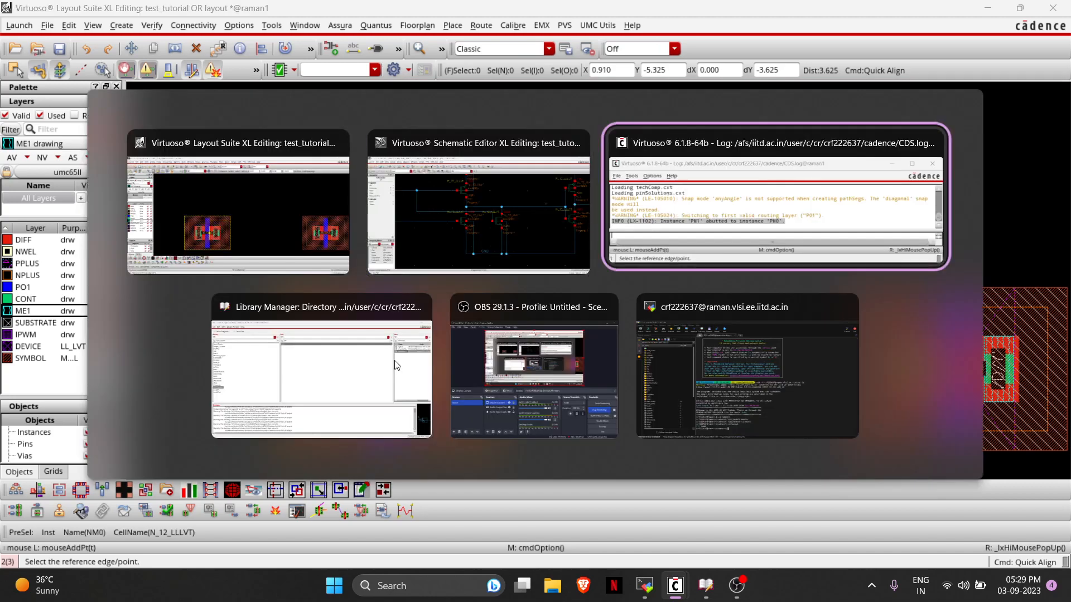
left_click(503, 192)
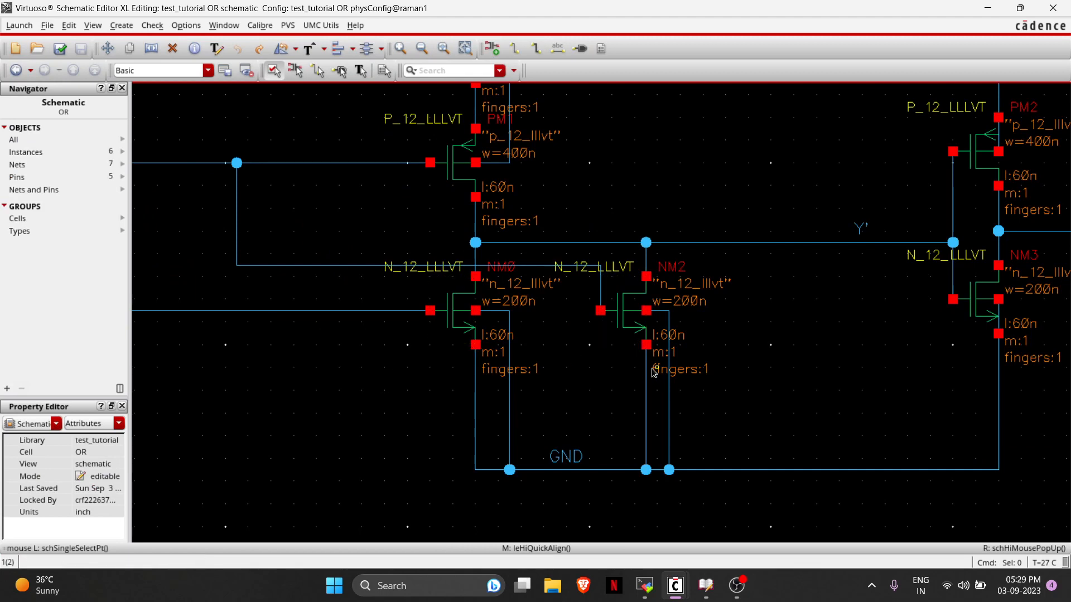
key("alt+Tab")
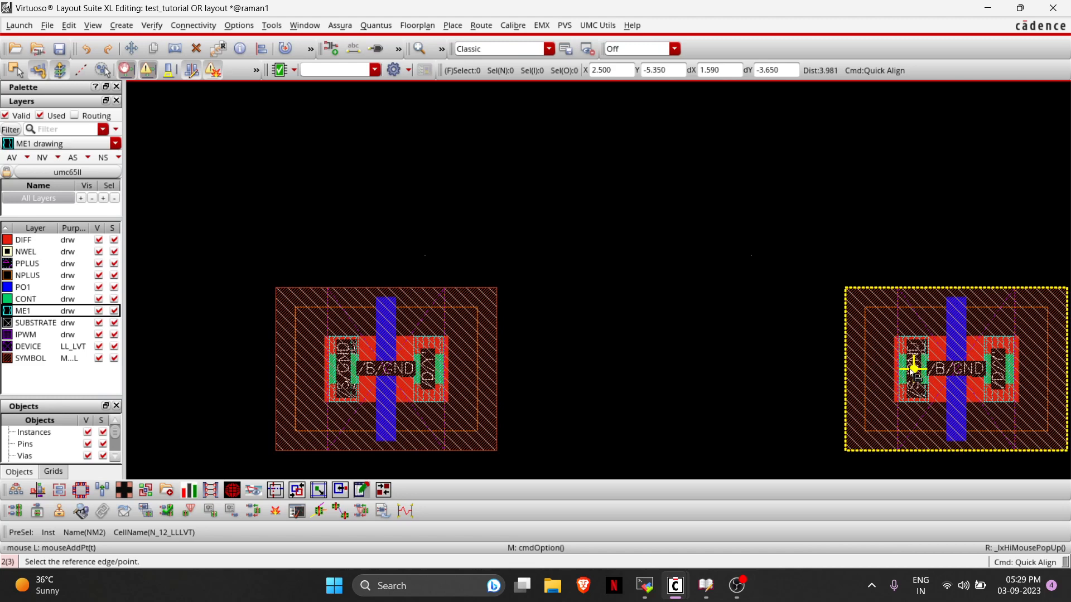
Try to abut NM0 to NM2 at their GND sources with Quick Align, and undo that alignment.
left_click(499, 369)
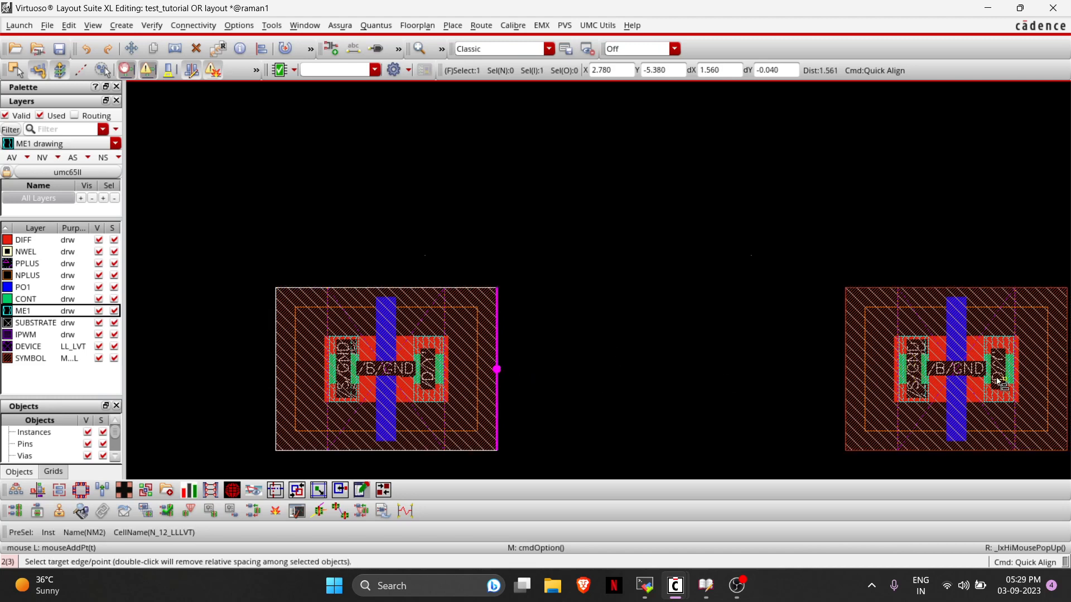
left_click(947, 385)
scroll(984, 384, "up", 3, "ctrl")
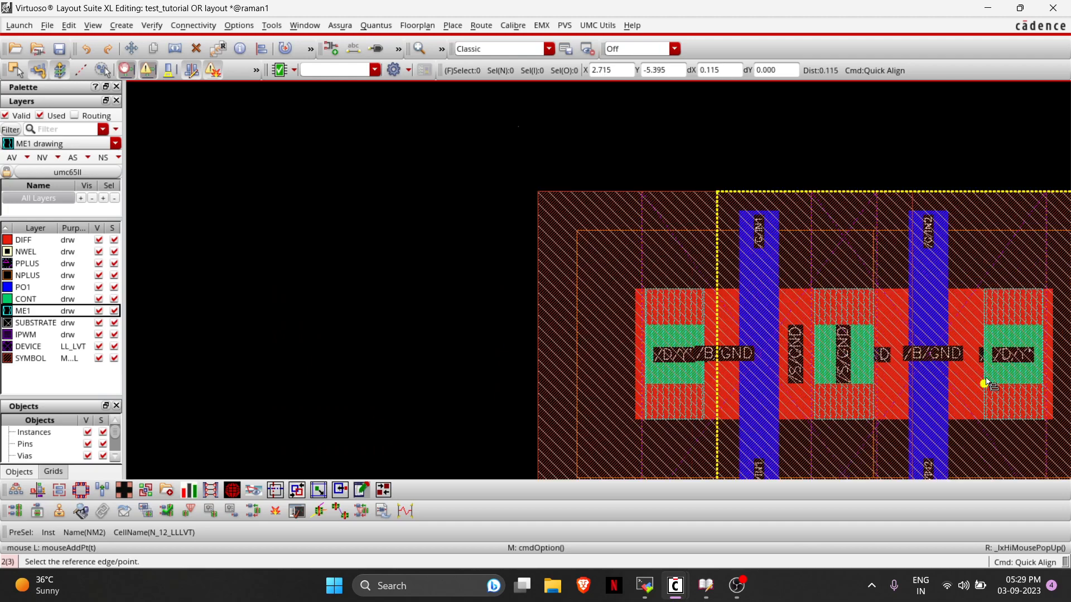
scroll(987, 384, "down", 2, "ctrl")
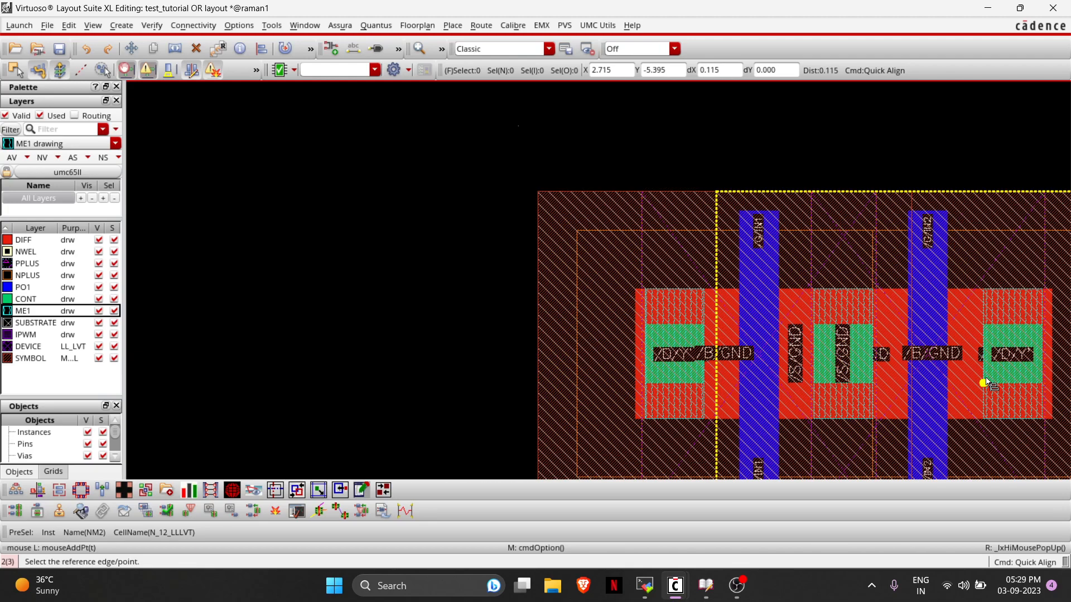
key("Right")
key("Left")
key("Down")
key("Right")
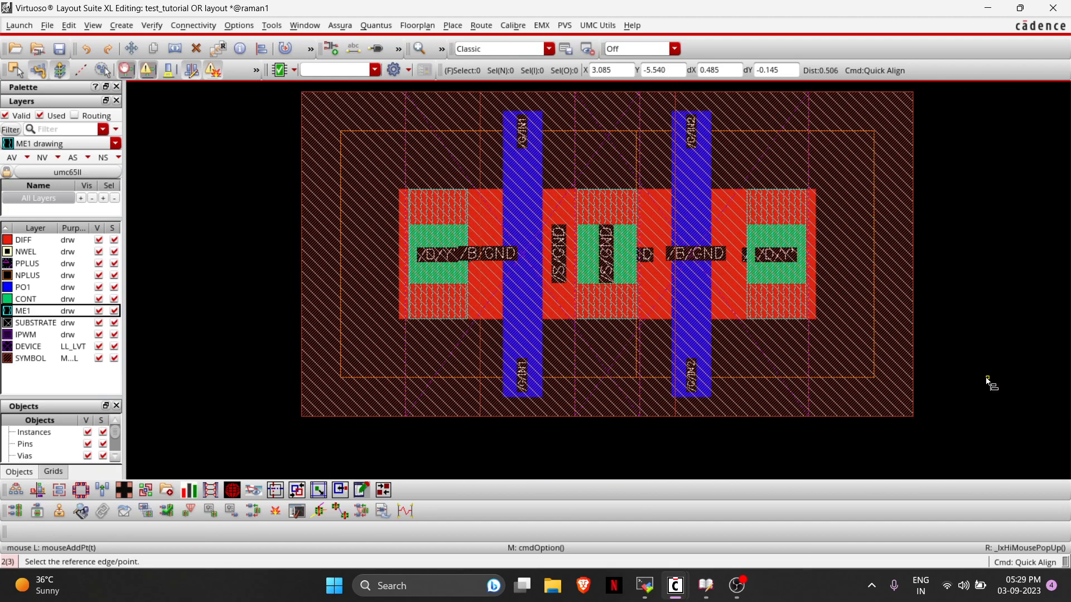
scroll(671, 304, "down", 2, "ctrl")
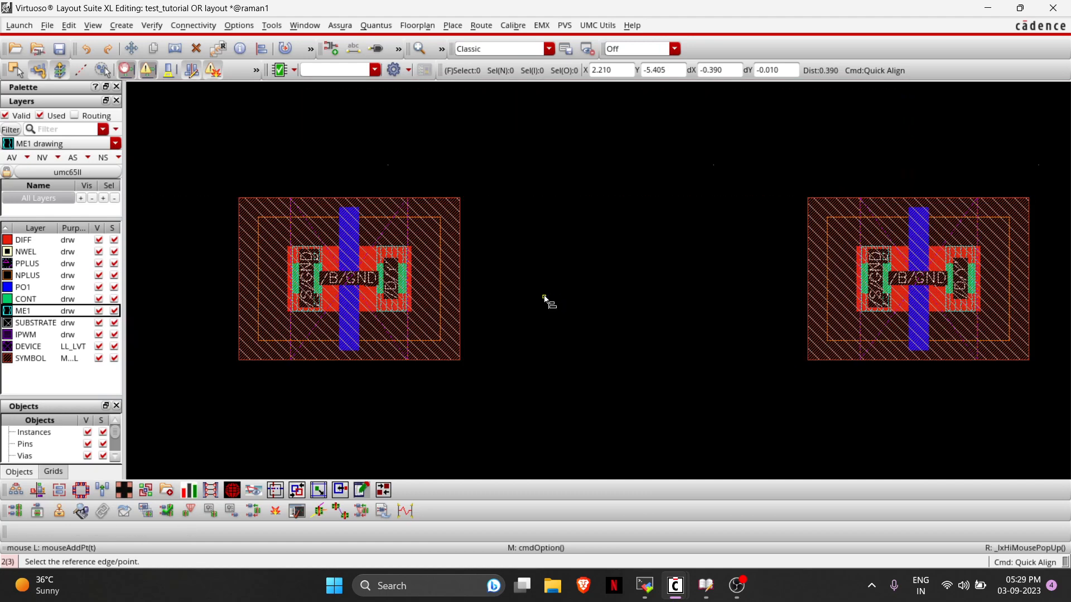
key("Left")
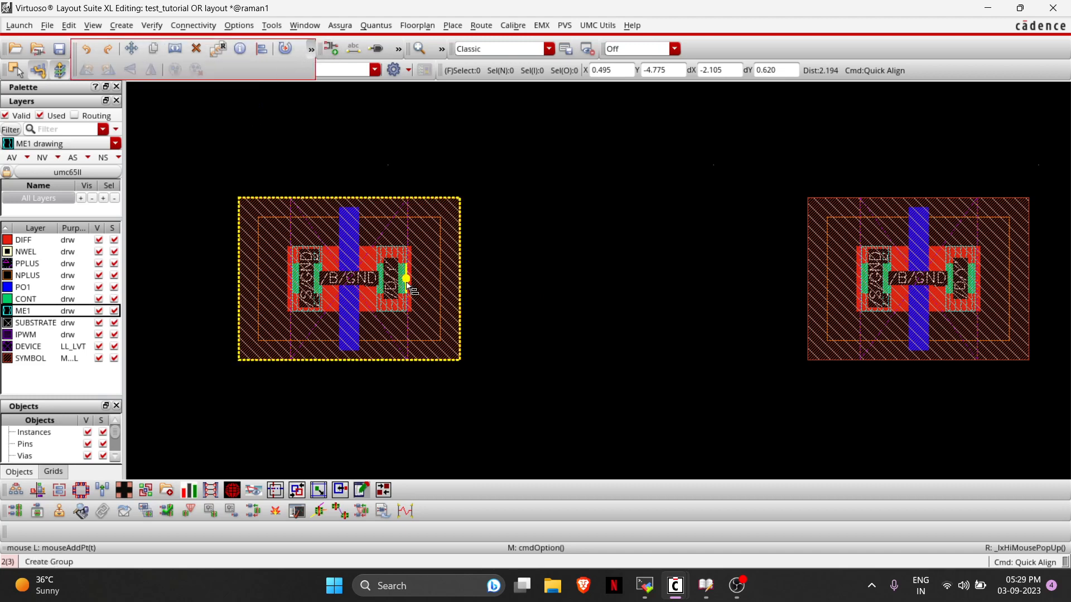
Leave Quick Align and flip transistor NM2 horizontally.
key("Escape")
left_click(868, 324)
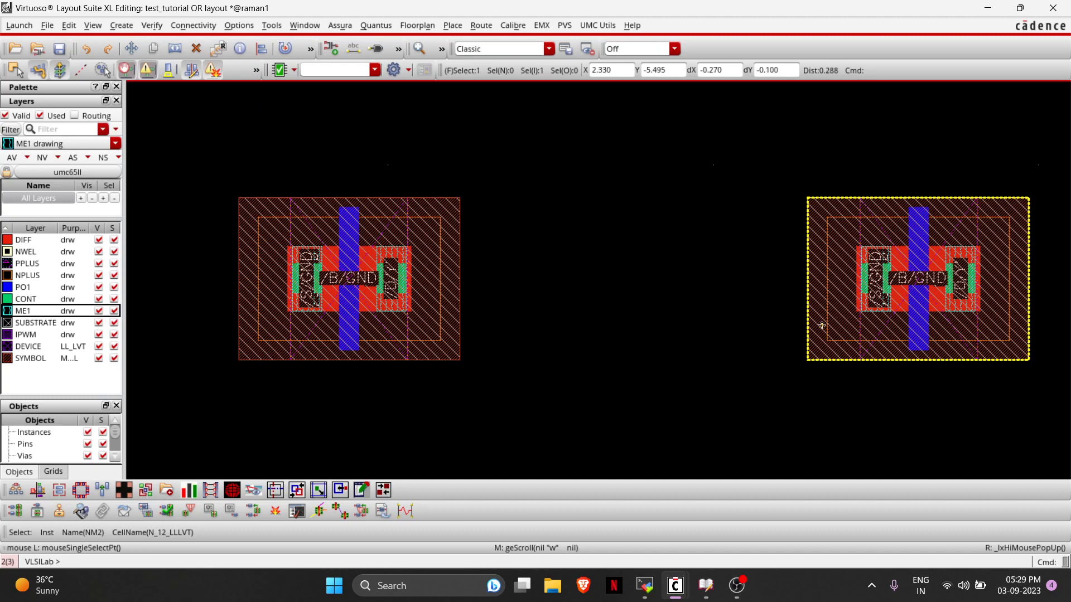
key("alt+Tab")
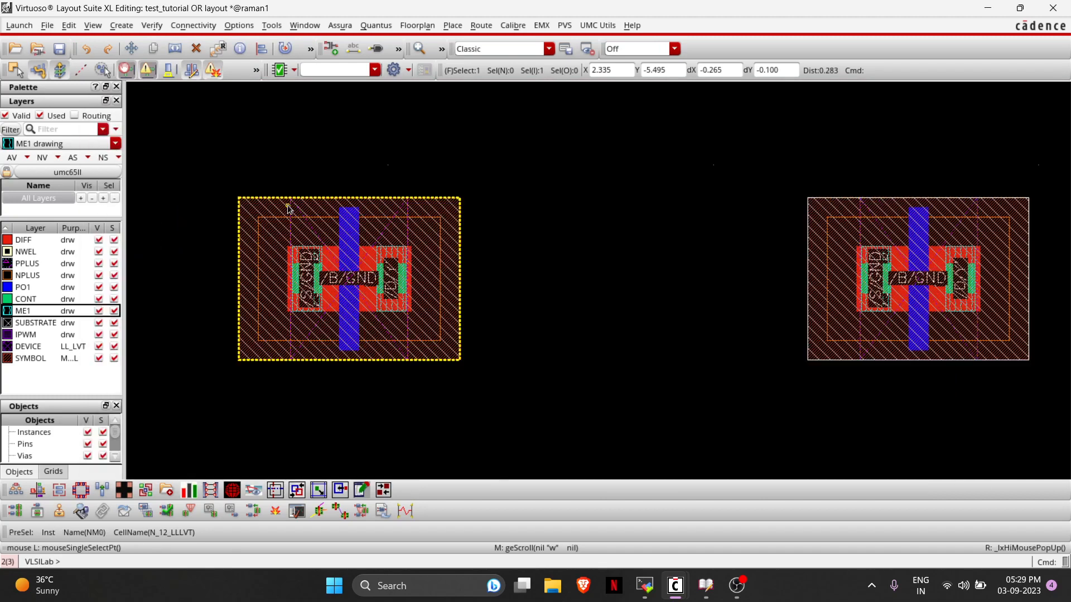
left_click(291, 209)
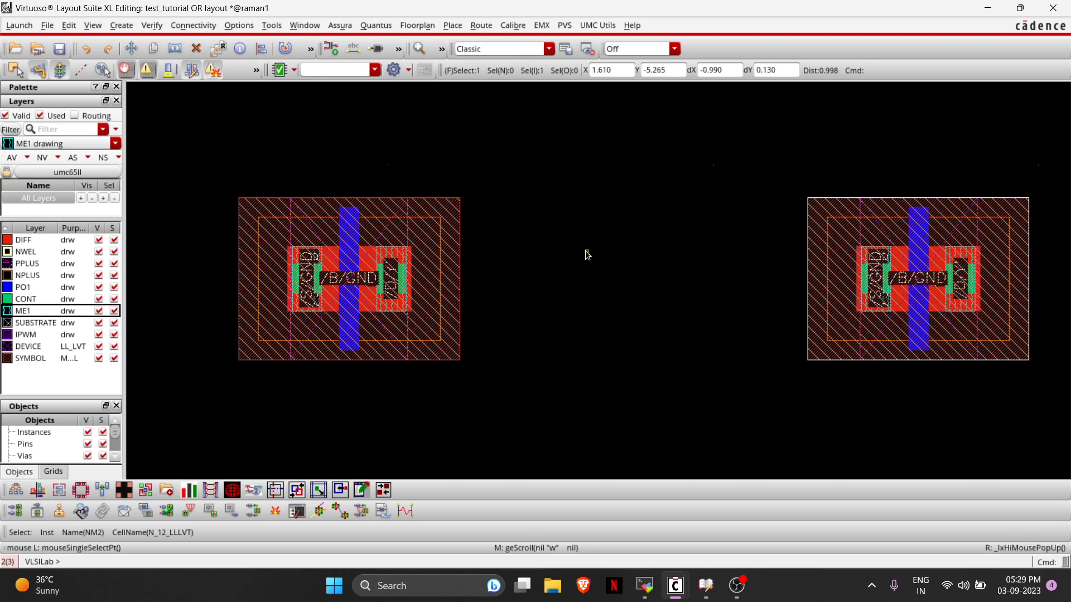
left_click(309, 48)
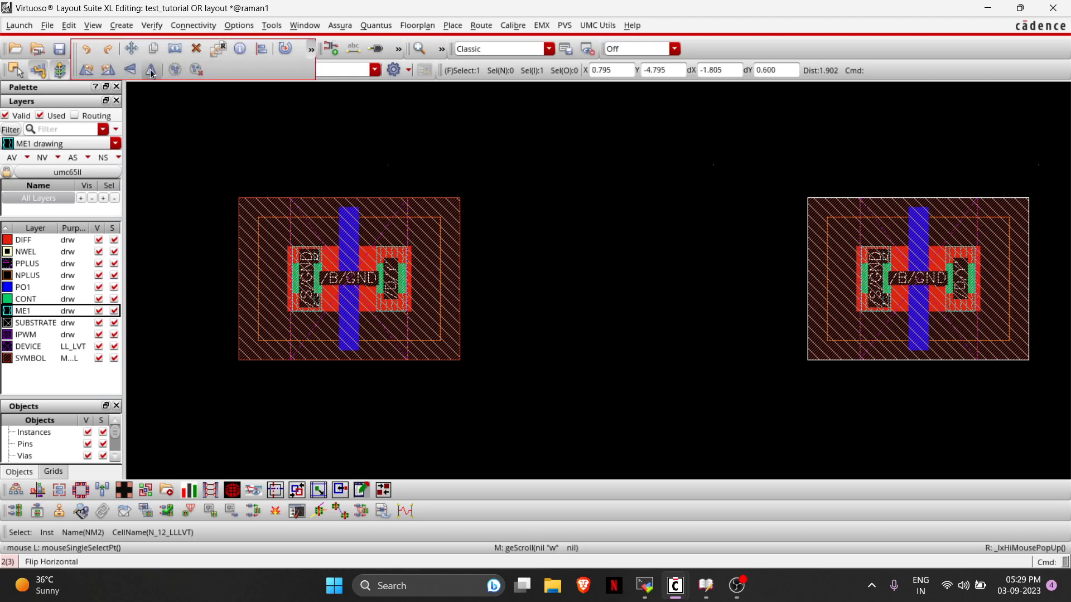
left_click(151, 72)
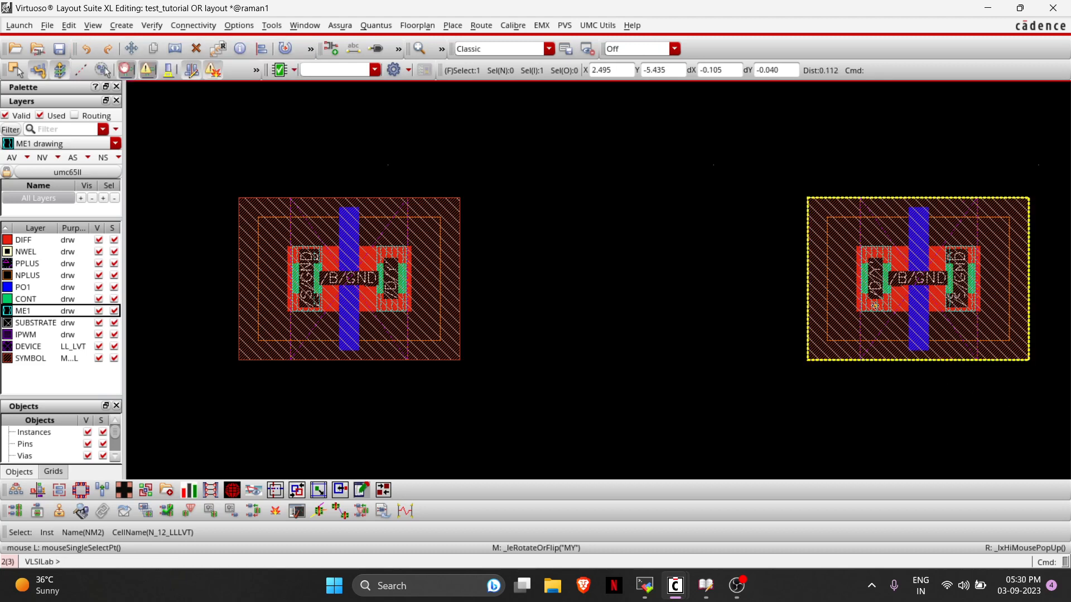
Abut NM0 to the flipped NM2 with Quick Align, using NM0's right edge as reference, so their Y' drains are shared.
key("a")
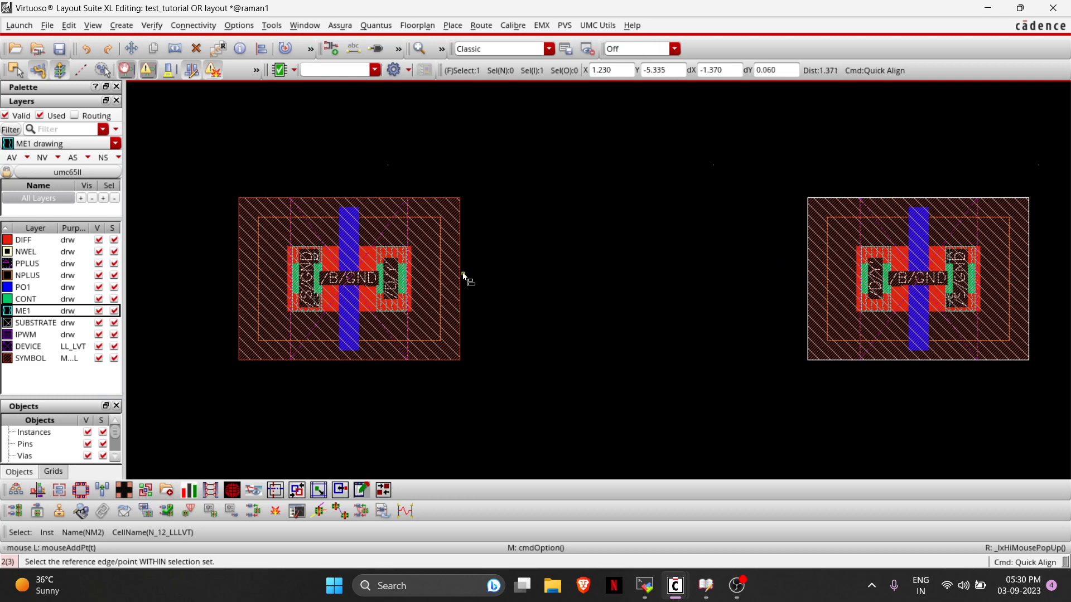
key("Escape")
left_click(683, 474)
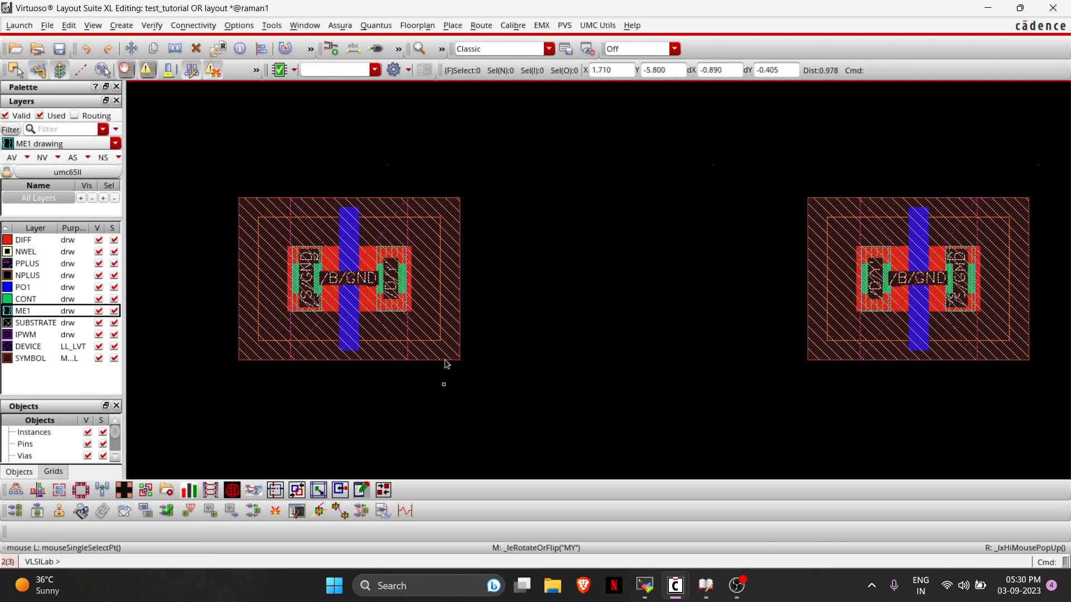
key("a")
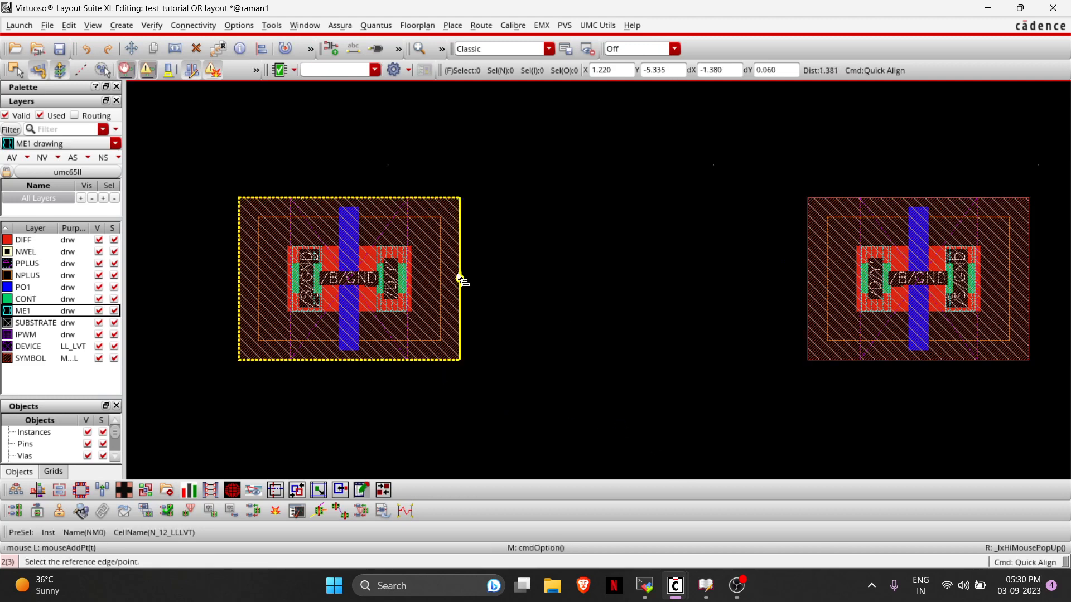
left_click(460, 278)
left_click(909, 277)
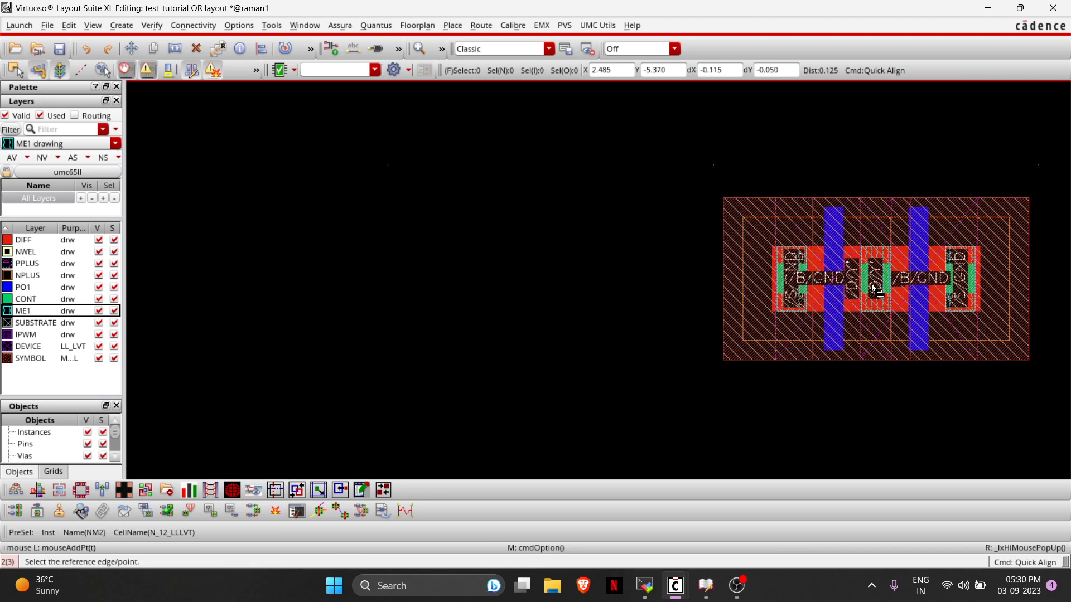
Check the abutment messages for NM0 and NM2 in the log window, then minimize it.
key("alt+Tab")
key("alt+Tab")
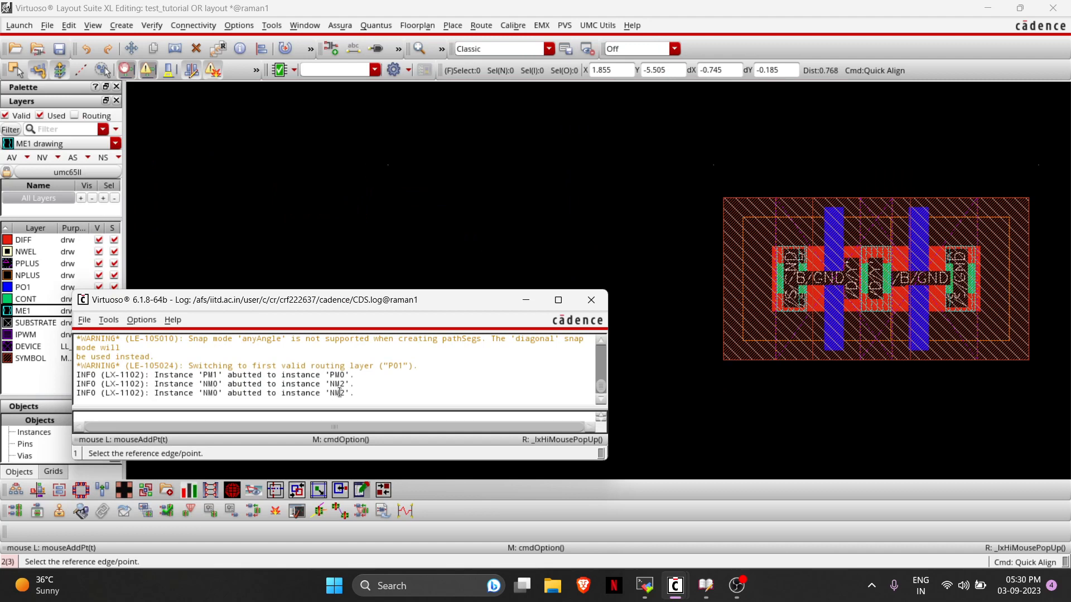
left_click(518, 304)
scroll(518, 304, "down", 2)
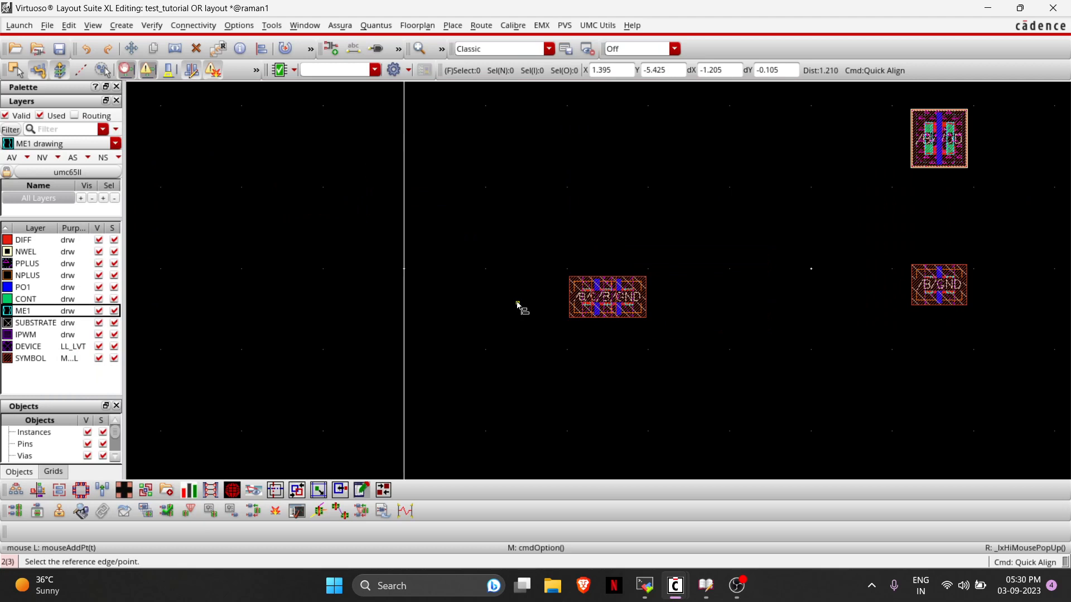
key("Up")
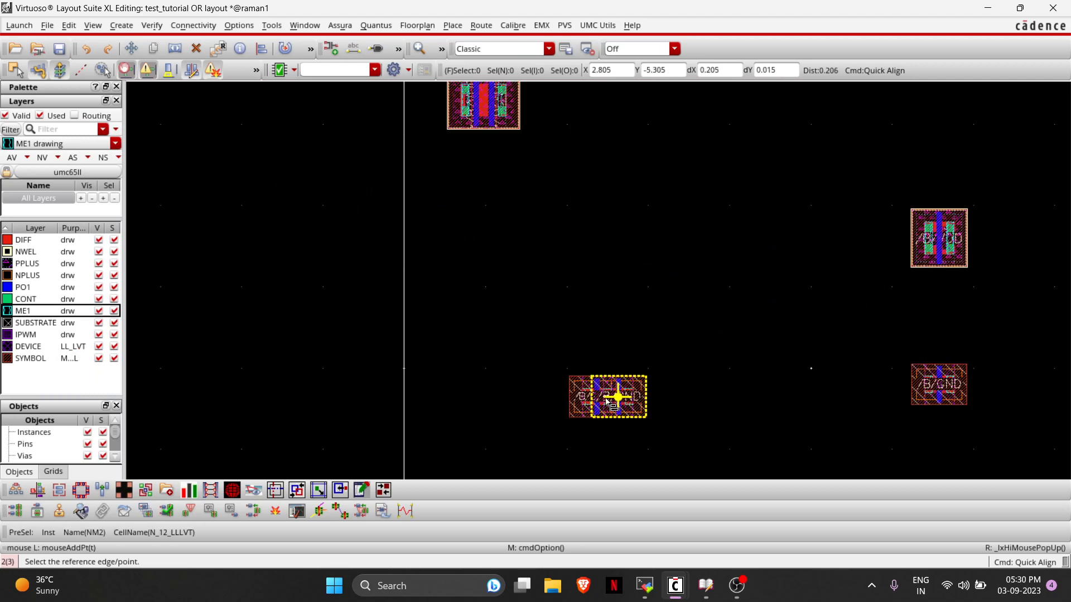
Review the NM0 and NM2 connections in the OR schematic and return to the layout.
key("alt+Tab")
key("alt+Tab")
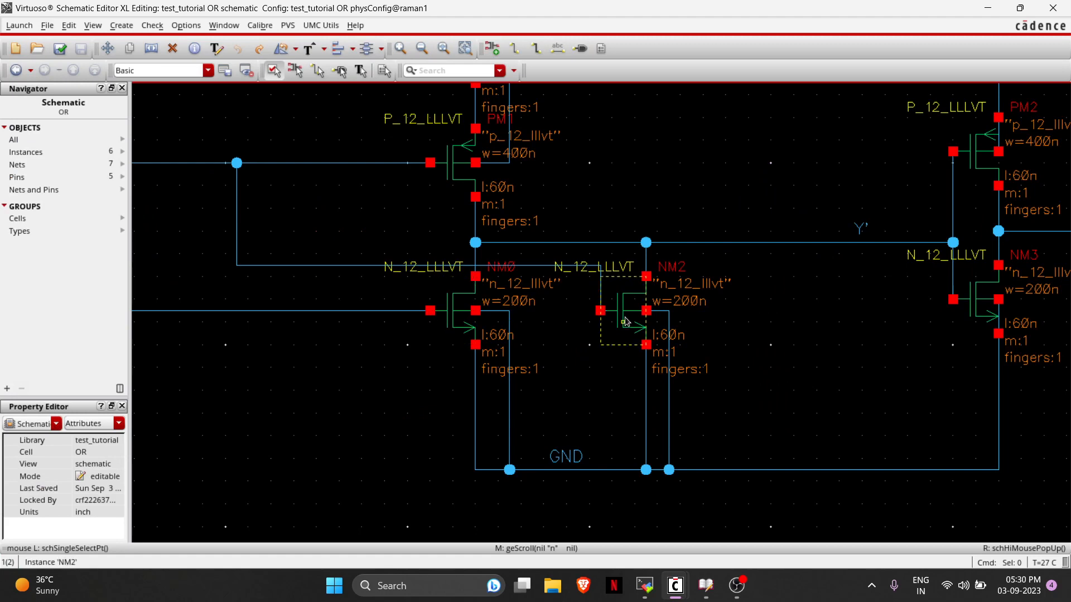
key("alt+Tab")
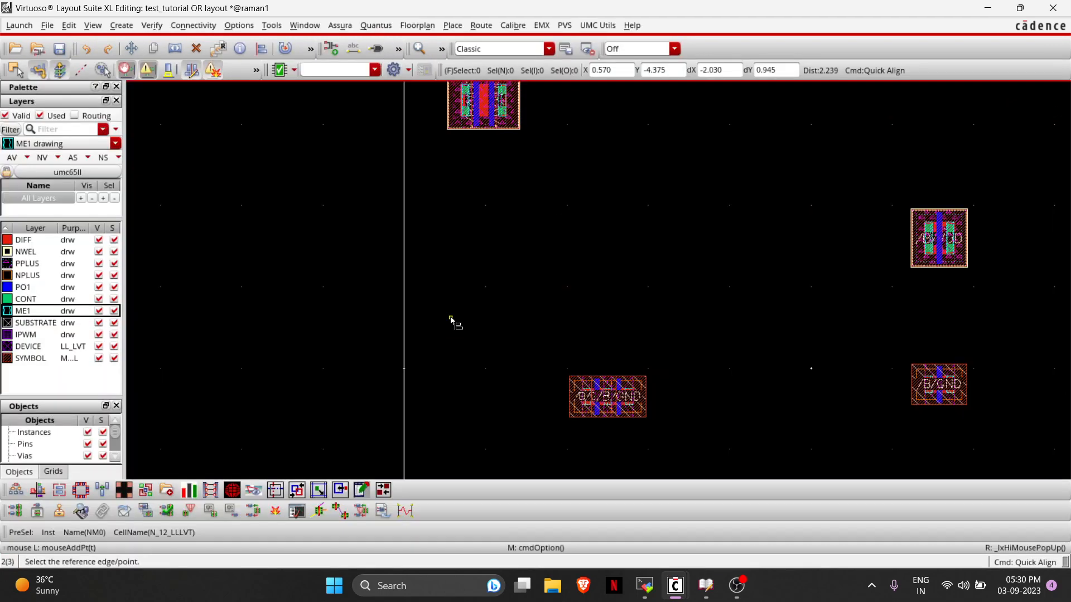
Leave Quick Align and move the abutted NM0 and NM2 pair up beneath the abutted PMOS pair.
key("Right")
key("Up")
key("Down")
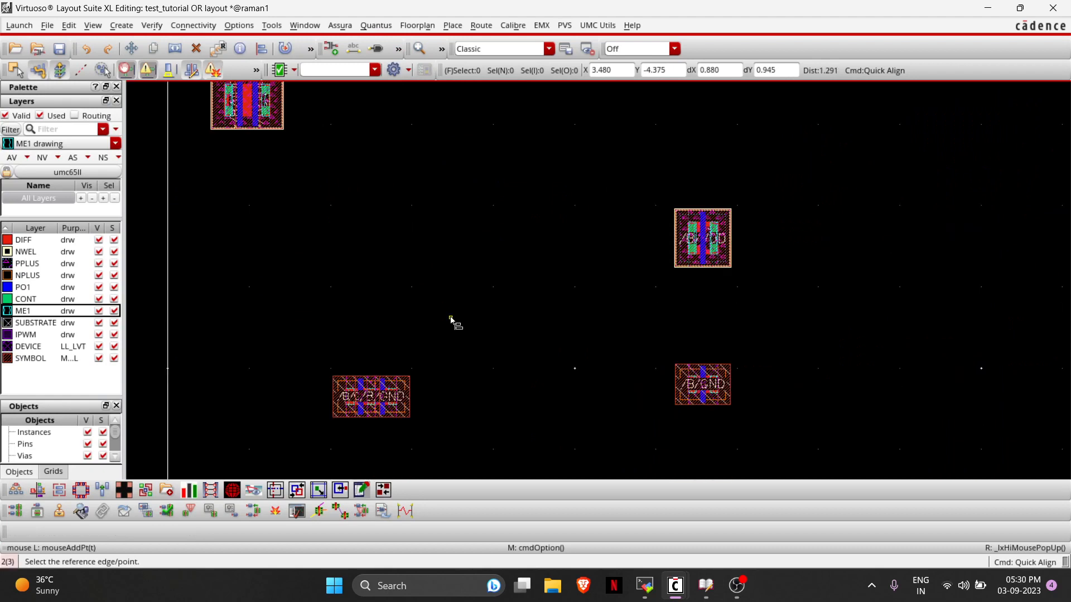
key("Left")
key("Escape")
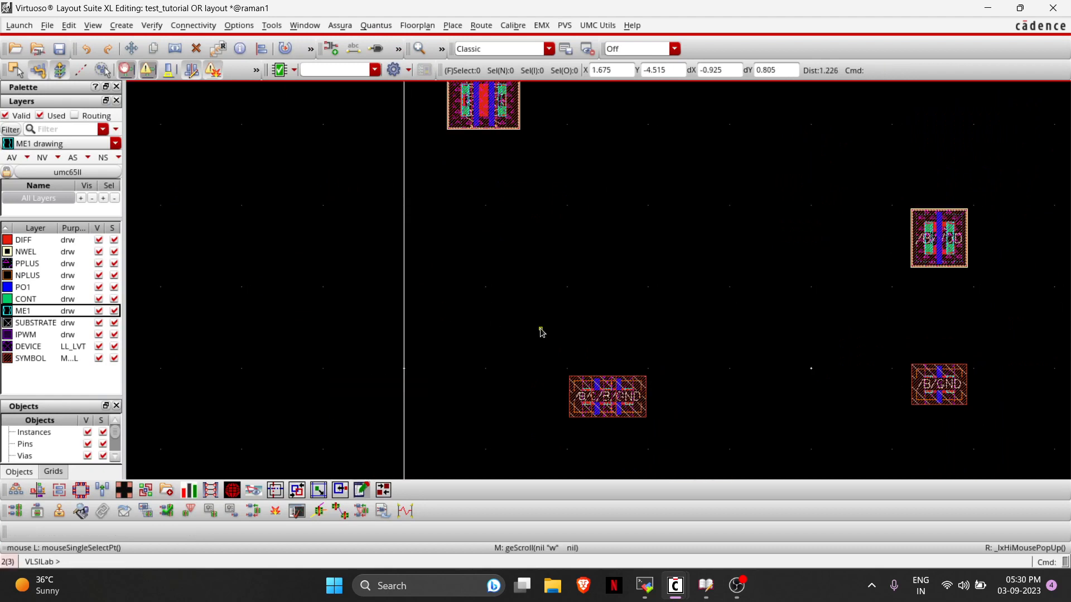
left_click_drag(542, 335, 665, 442)
key("m")
left_click(612, 414)
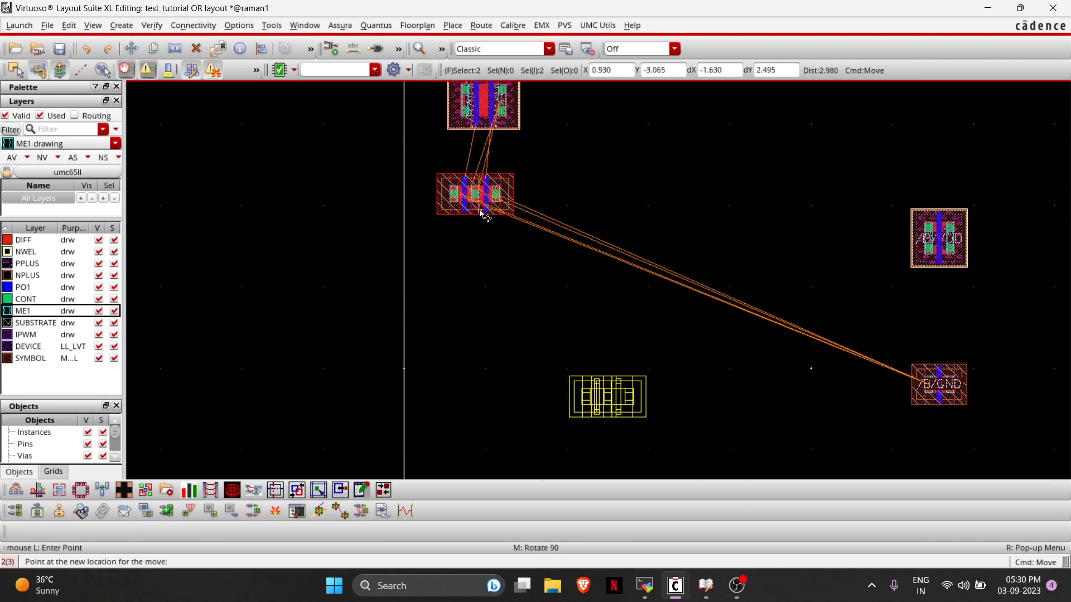
left_click(497, 271)
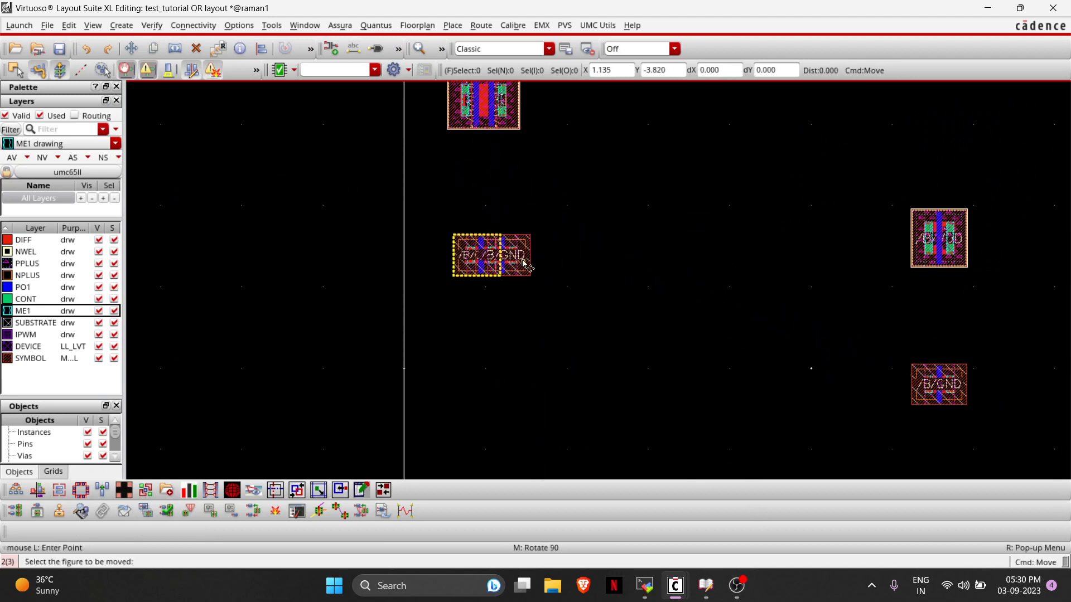
left_click(526, 262)
key("Escape")
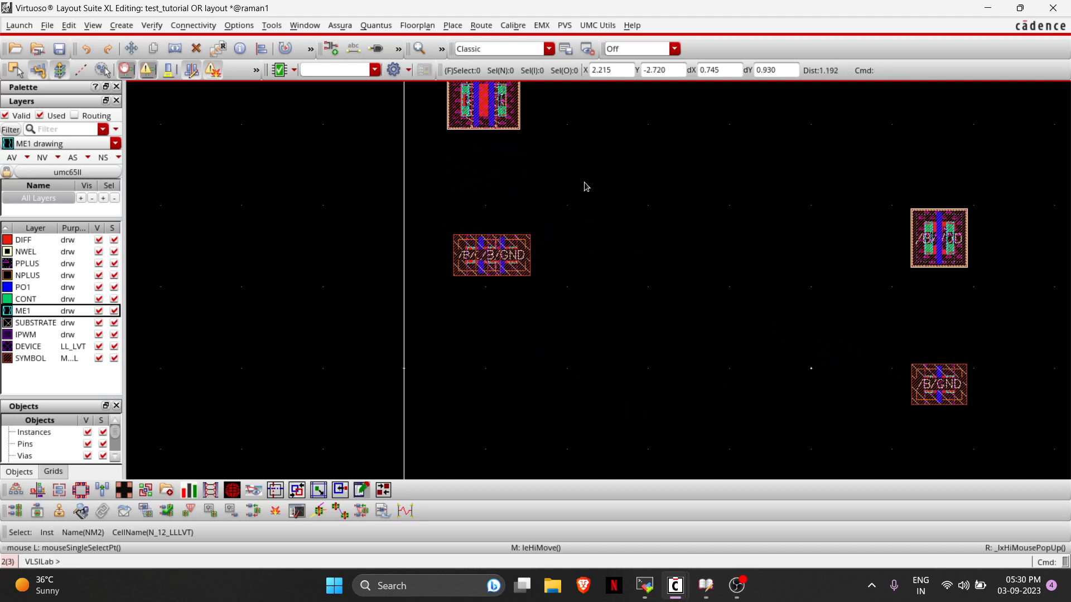
Move the abutted NMOS pair NM0 and NM2 further up so it sits just beneath the PMOS pair.
scroll(496, 210, "up", 2, "ctrl")
scroll(497, 210, "down", 2, "ctrl")
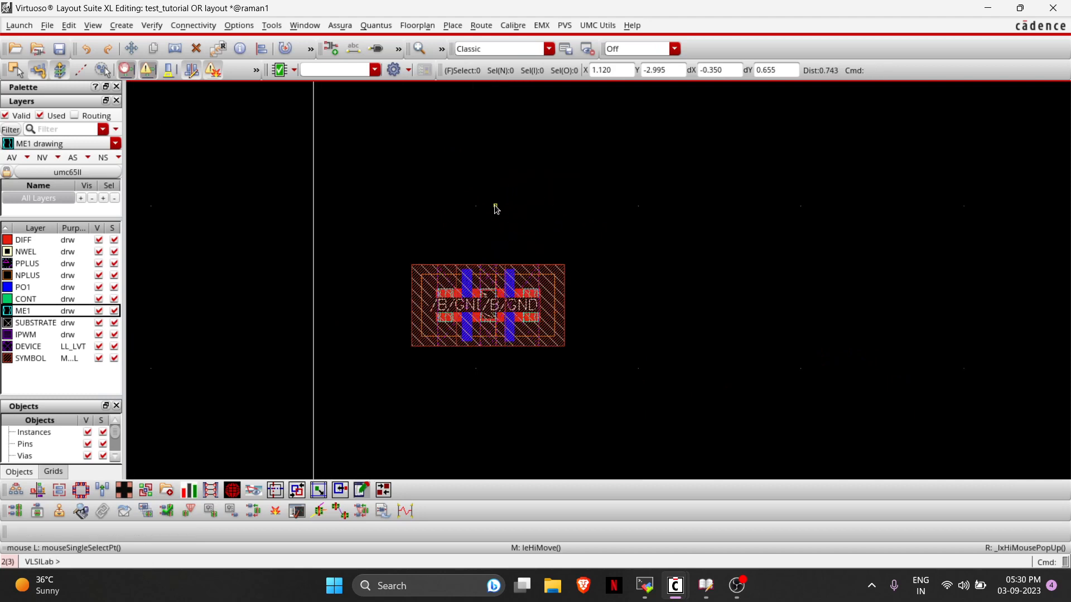
scroll(494, 208, "up", 2)
left_click_drag(354, 352, 634, 453)
key("m")
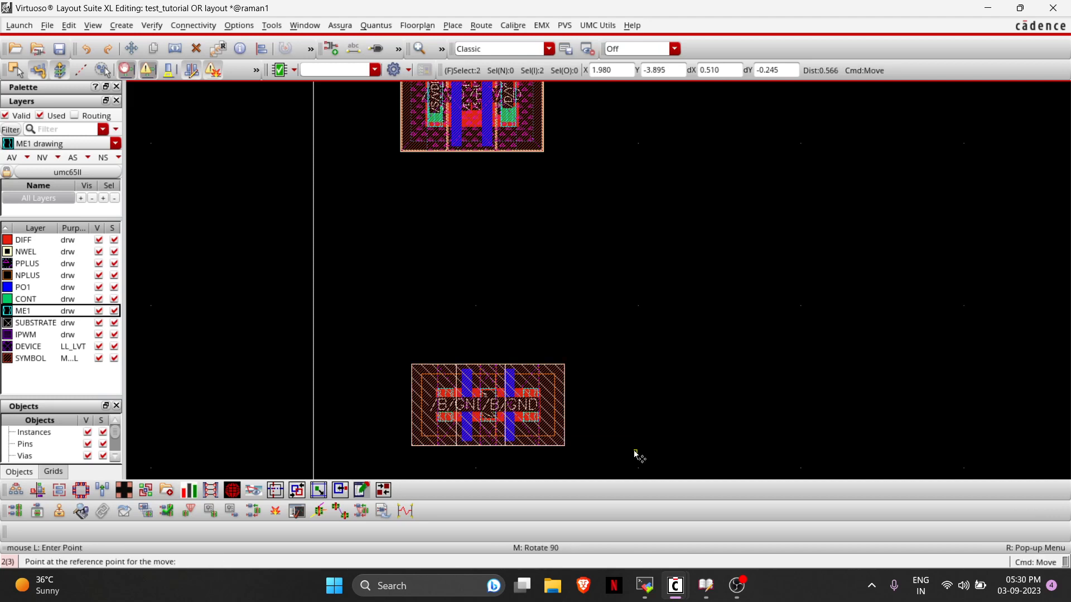
left_click(524, 423)
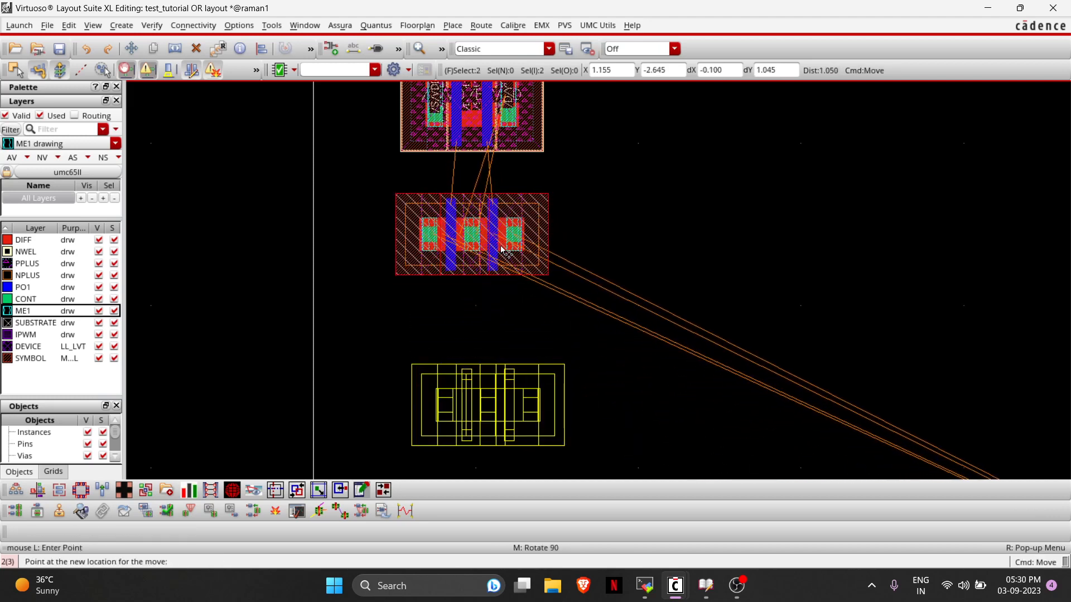
left_click(508, 250)
scroll(496, 279, "up", 2)
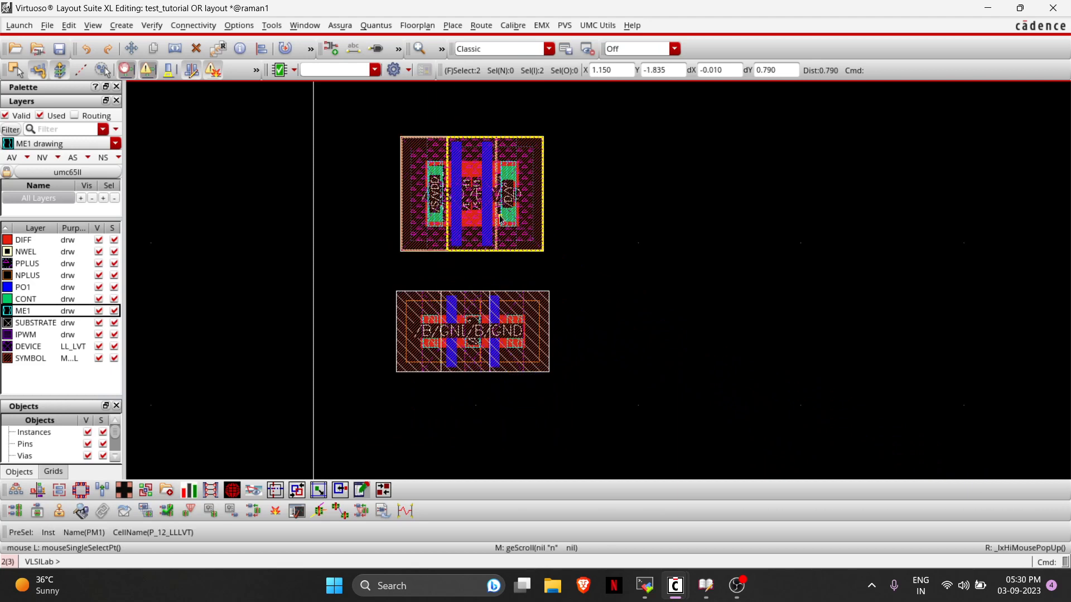
Hide all layers except NWEL and NPLUS to examine the gap between the PMOS and NMOS pairs.
scroll(495, 288, "up", 2, "ctrl")
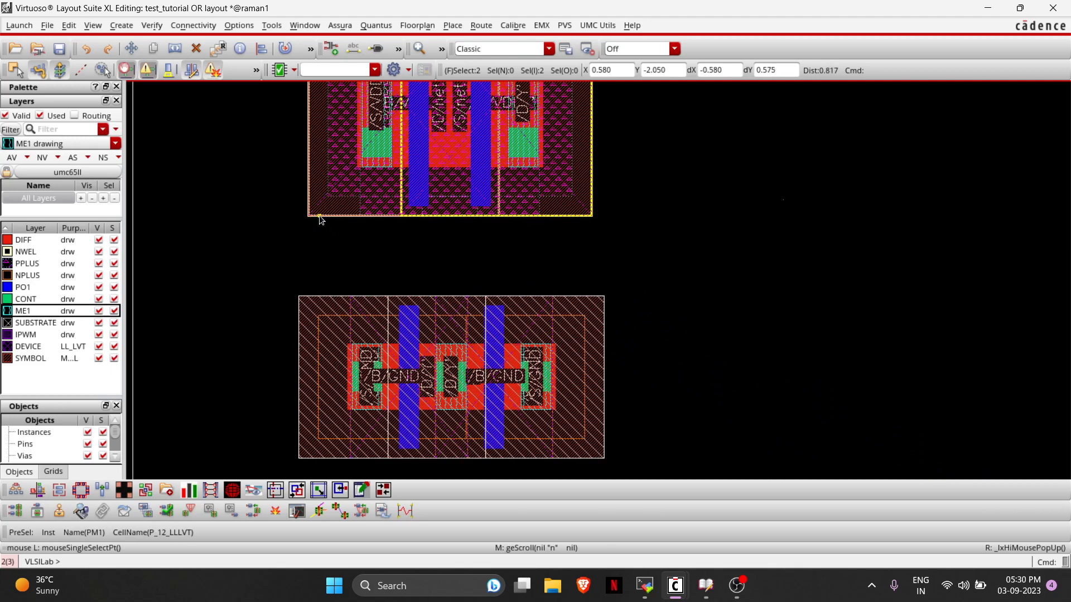
left_click(97, 229)
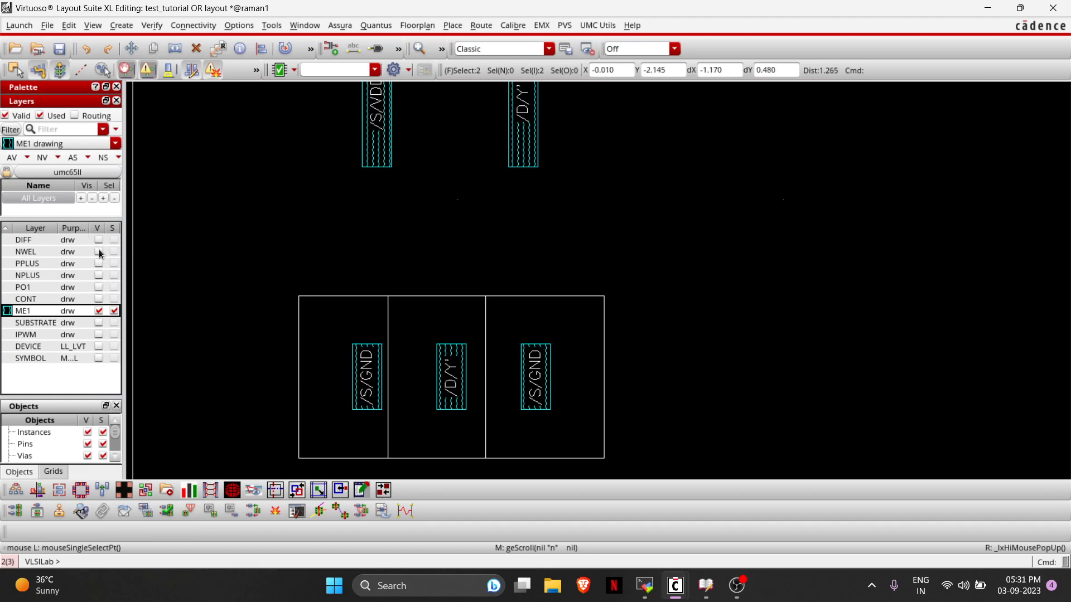
left_click(100, 253)
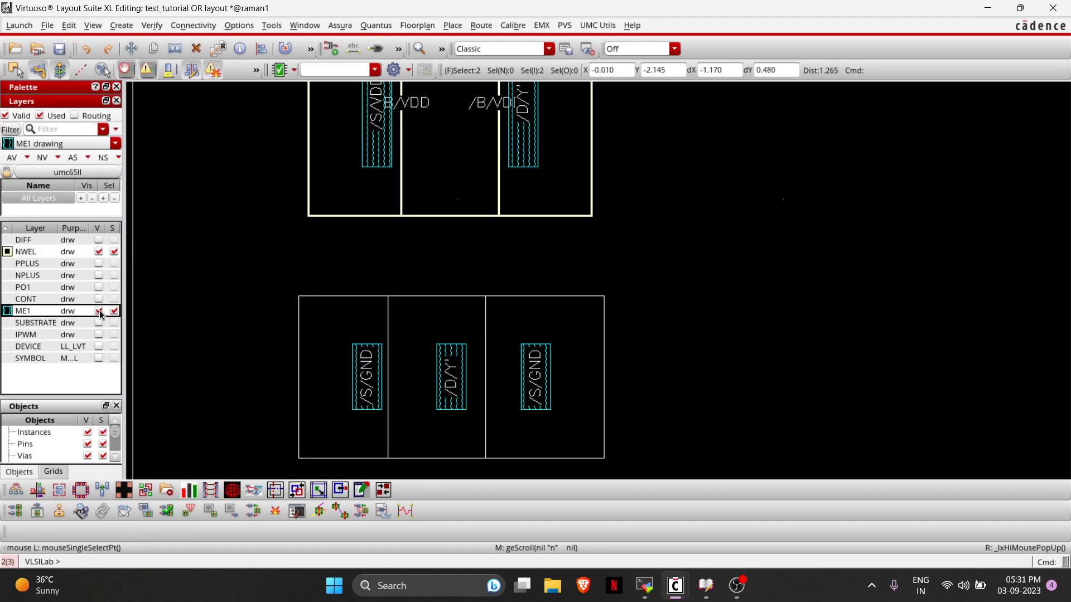
left_click(99, 311)
left_click(100, 263)
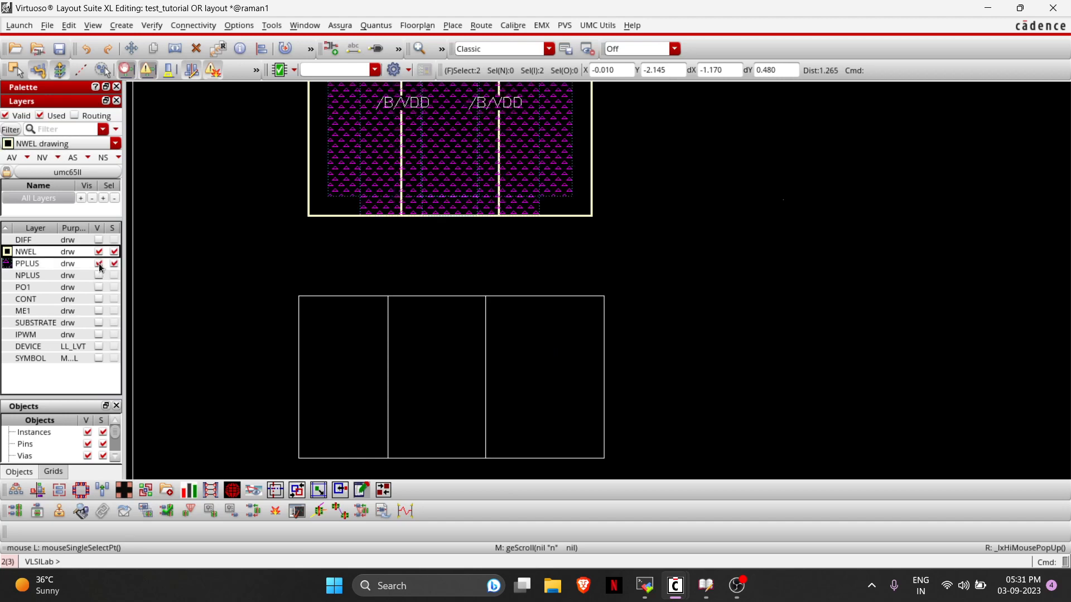
left_click(99, 264)
left_click(99, 276)
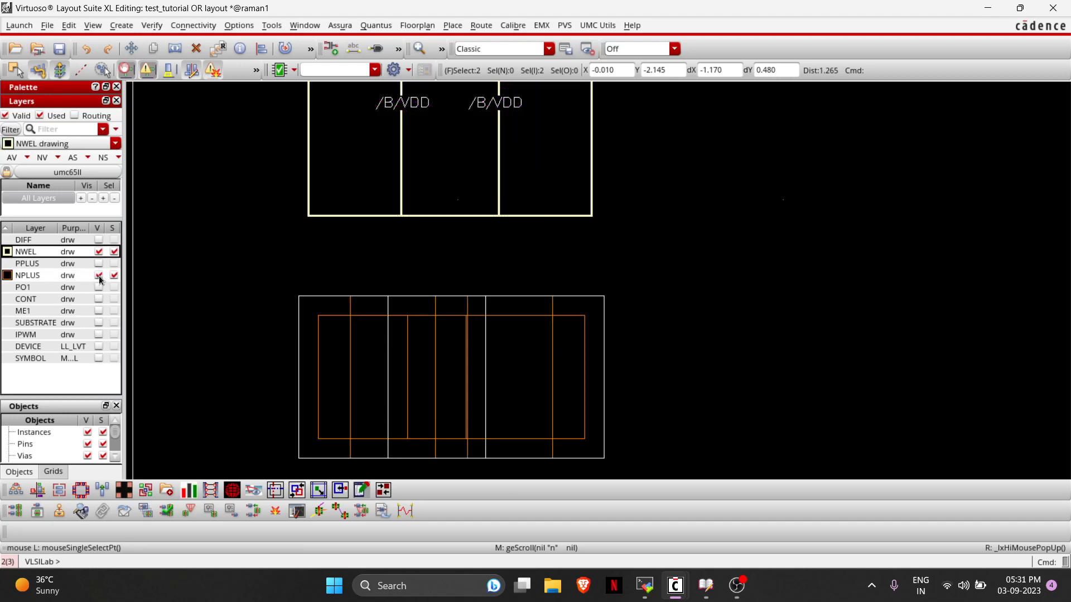
left_click(430, 349)
scroll(430, 349, "up", 2)
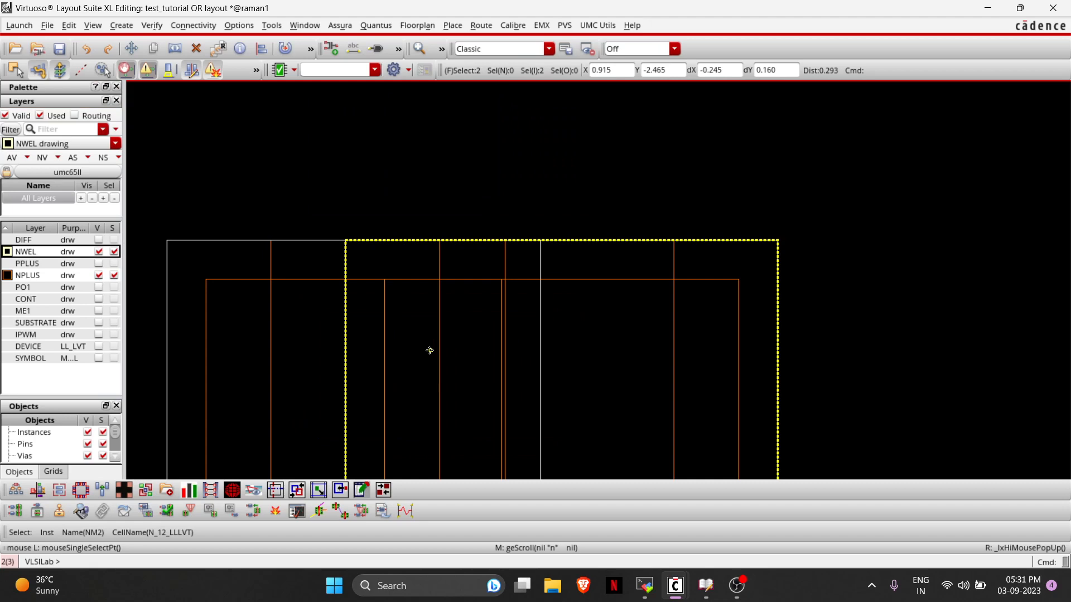
scroll(387, 296, "down", 2)
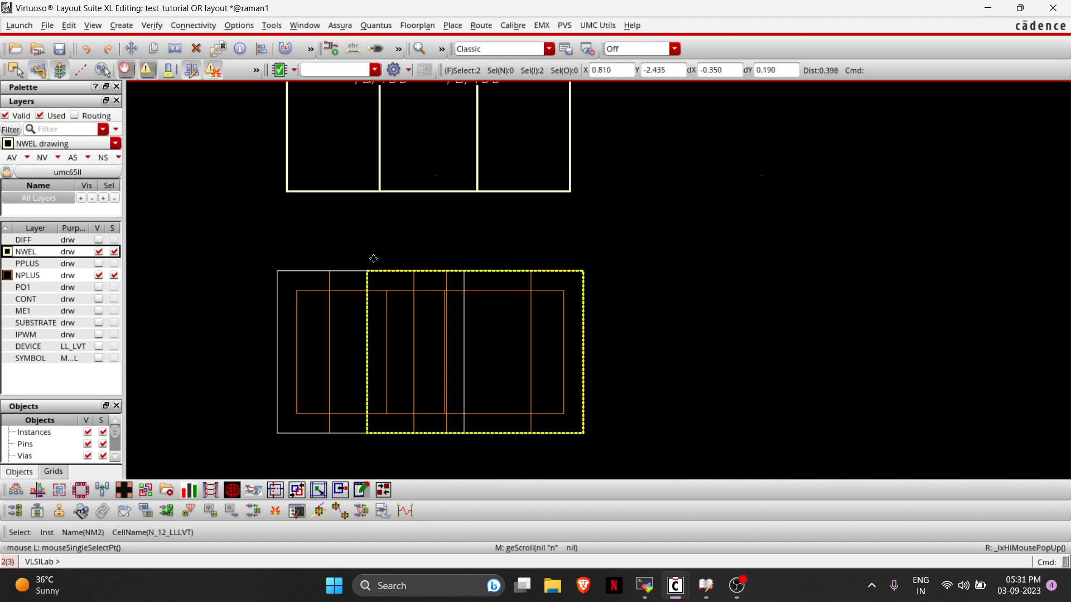
Toggle the NWEL and PPLUS layers to compare them, leaving PPLUS displayed together with NWEL and NPLUS.
left_click(99, 253)
left_click(99, 254)
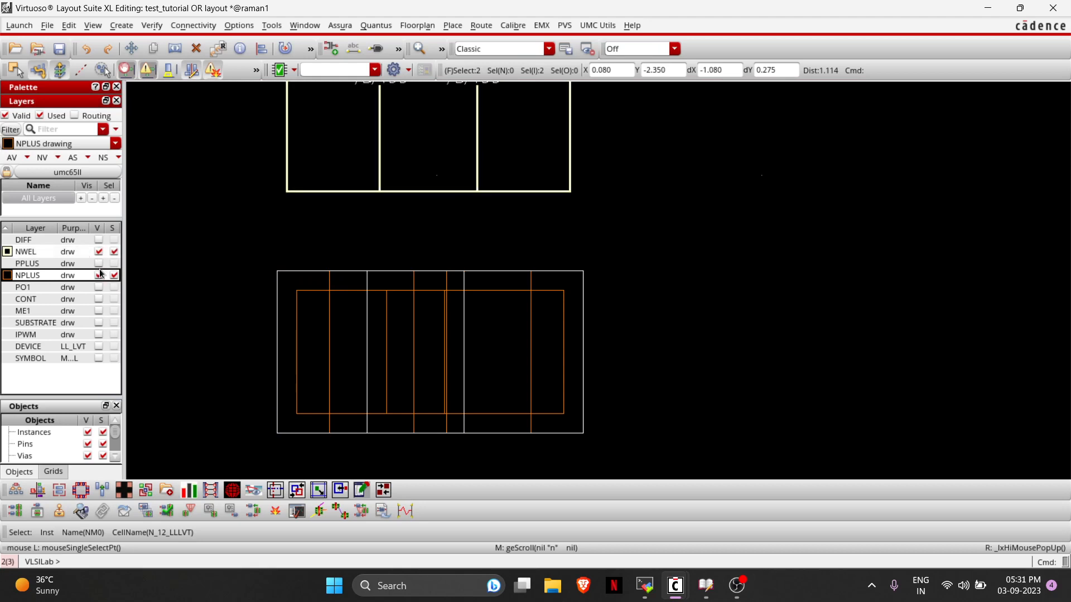
left_click(98, 265)
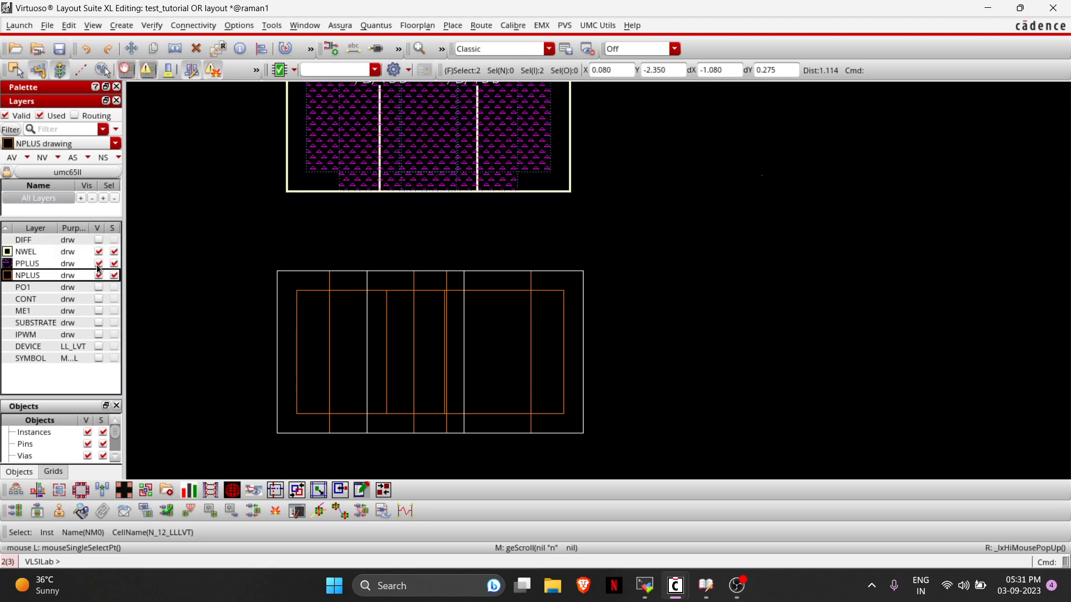
left_click(98, 264)
left_click(98, 265)
left_click(98, 266)
left_click(98, 265)
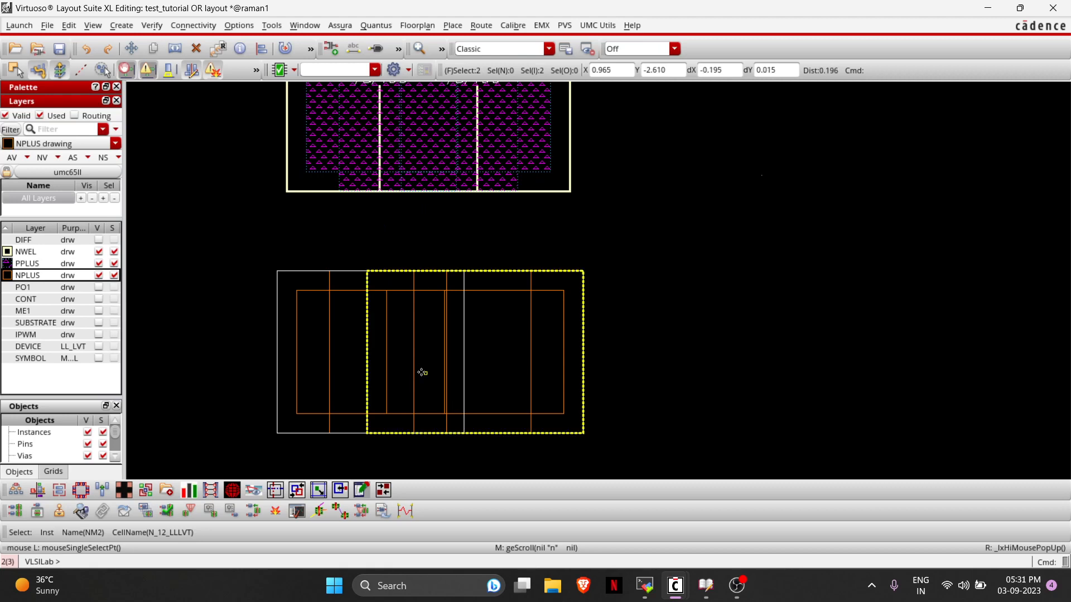
Place a 0.2-long vertical ruler downward from the lower NWEL edge of the PMOS pair.
scroll(397, 258, "up", 2)
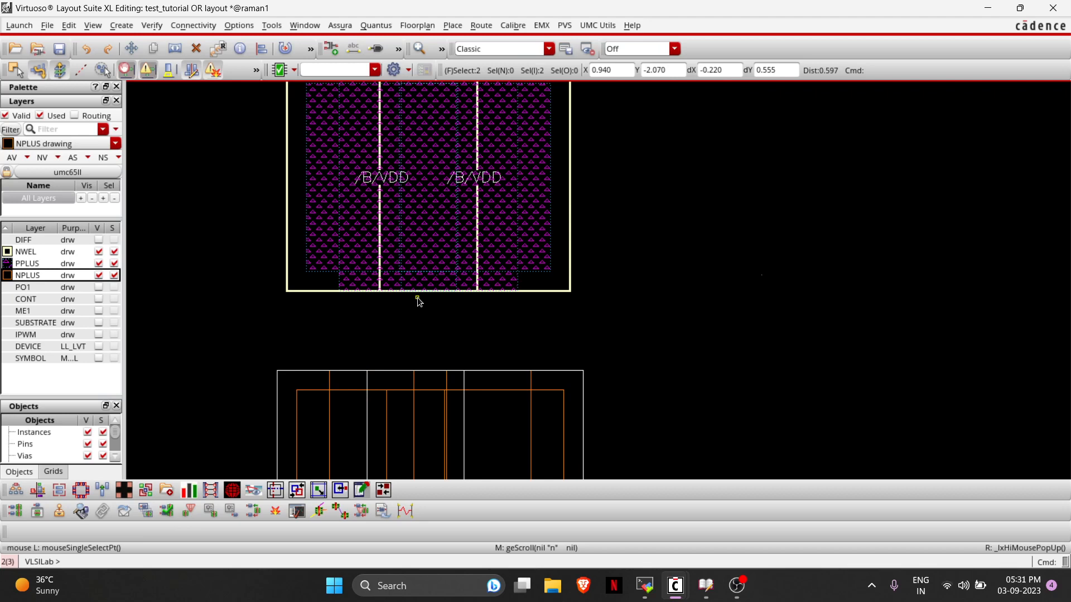
key("ctrl+z")
key("k")
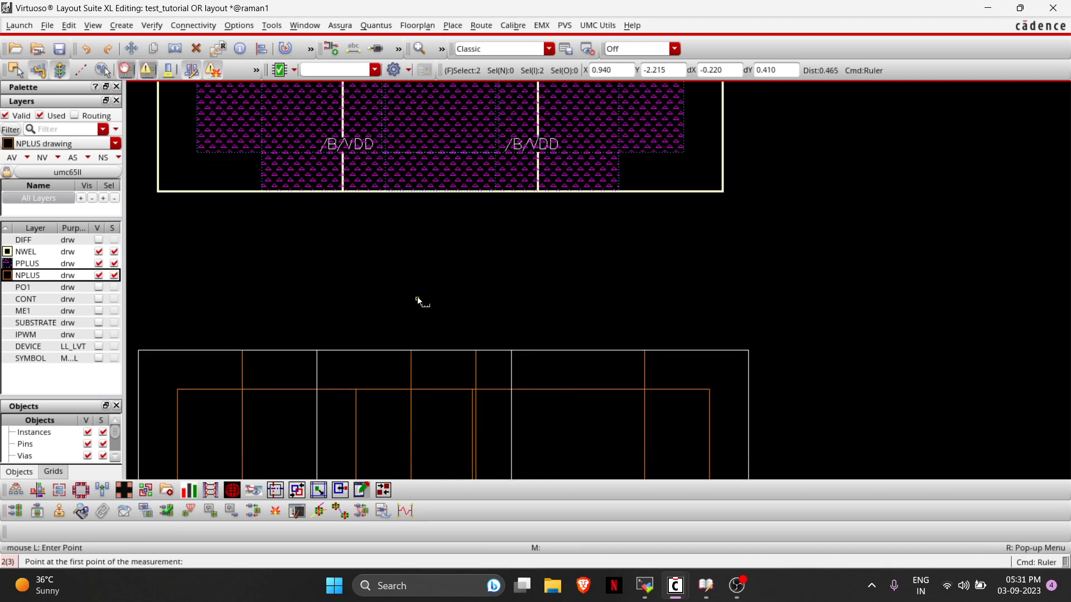
left_click(390, 192)
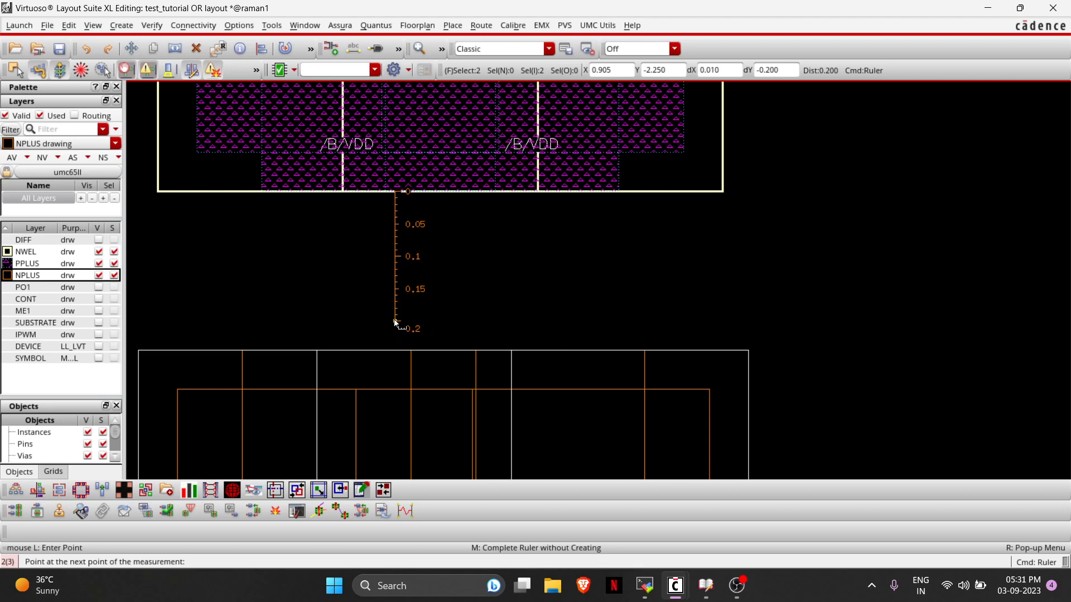
left_click(396, 322)
key("Escape")
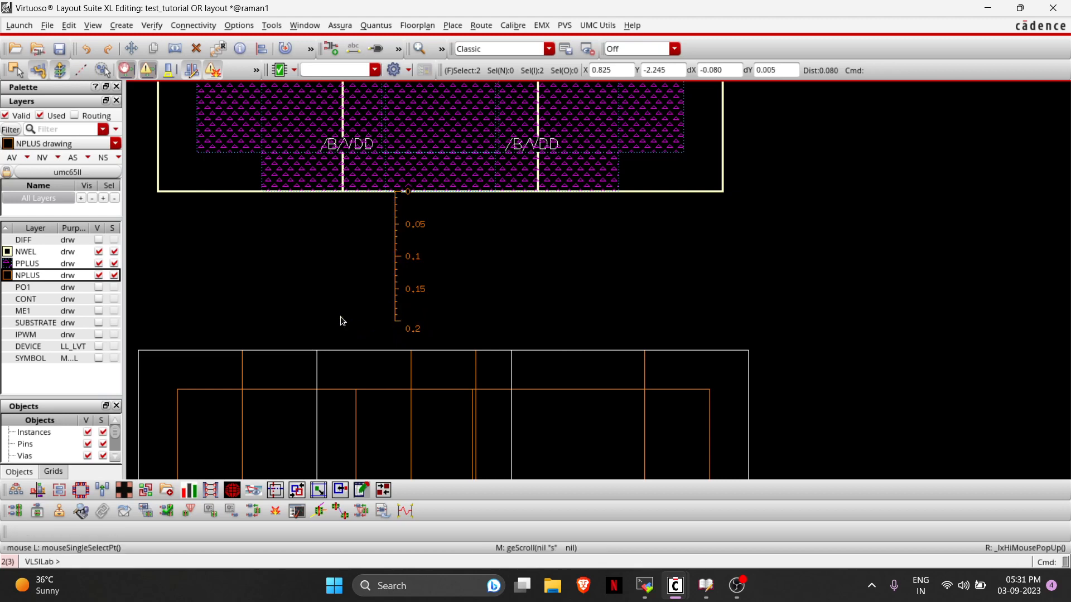
Move the NMOS pair up until its top edge meets the end of the 0.2 ruler, and leave the Move command.
scroll(342, 319, "down", 4, "ctrl")
scroll(342, 320, "up", 2, "ctrl")
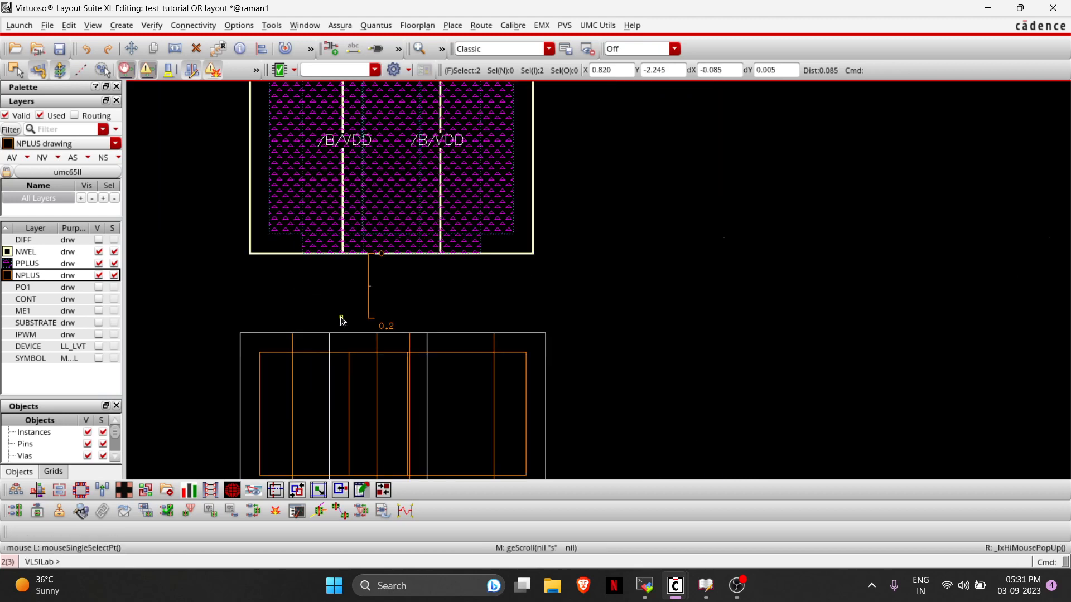
scroll(342, 319, "down", 2)
left_click(340, 317)
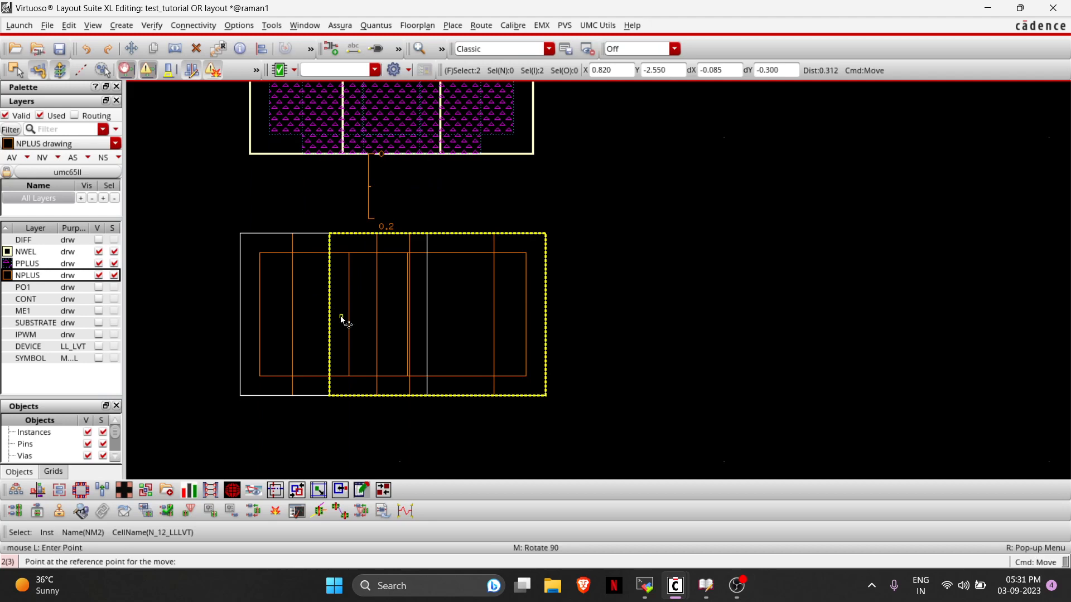
left_click_drag(217, 221, 723, 483)
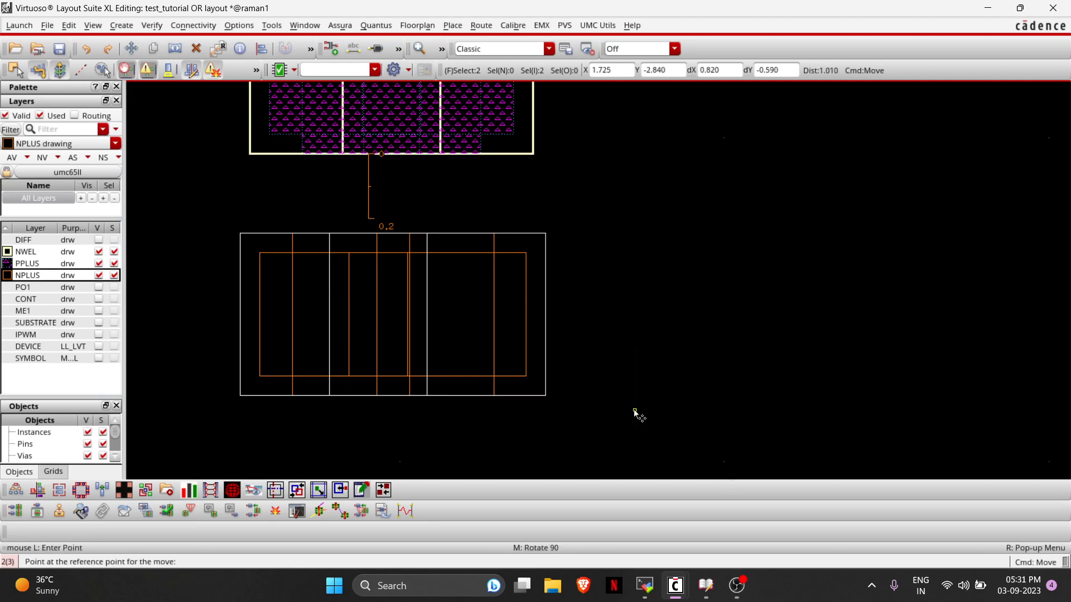
key("m")
left_click(346, 361)
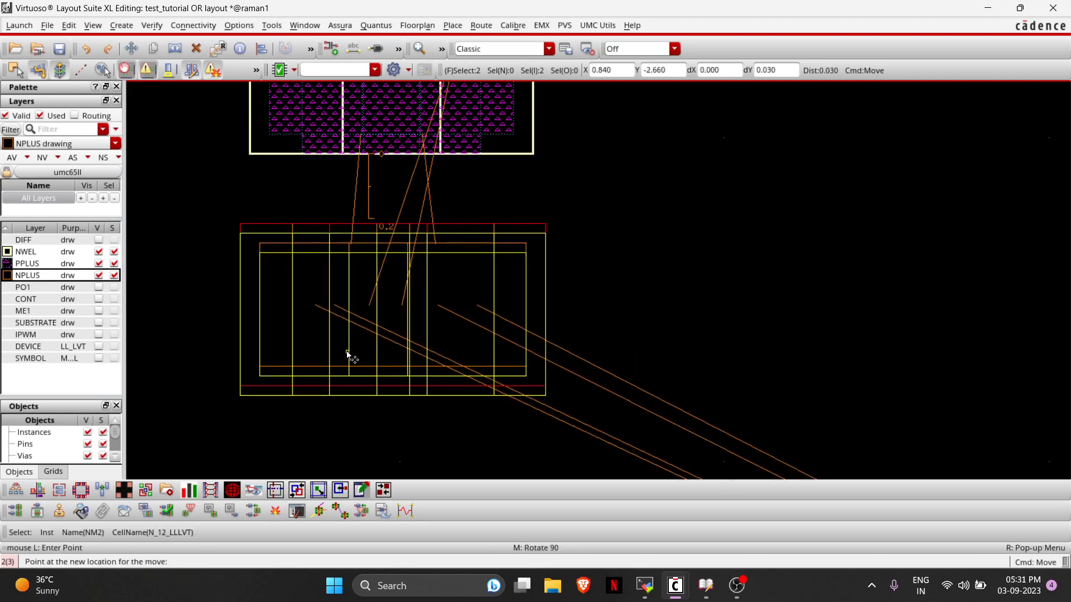
left_click(347, 345)
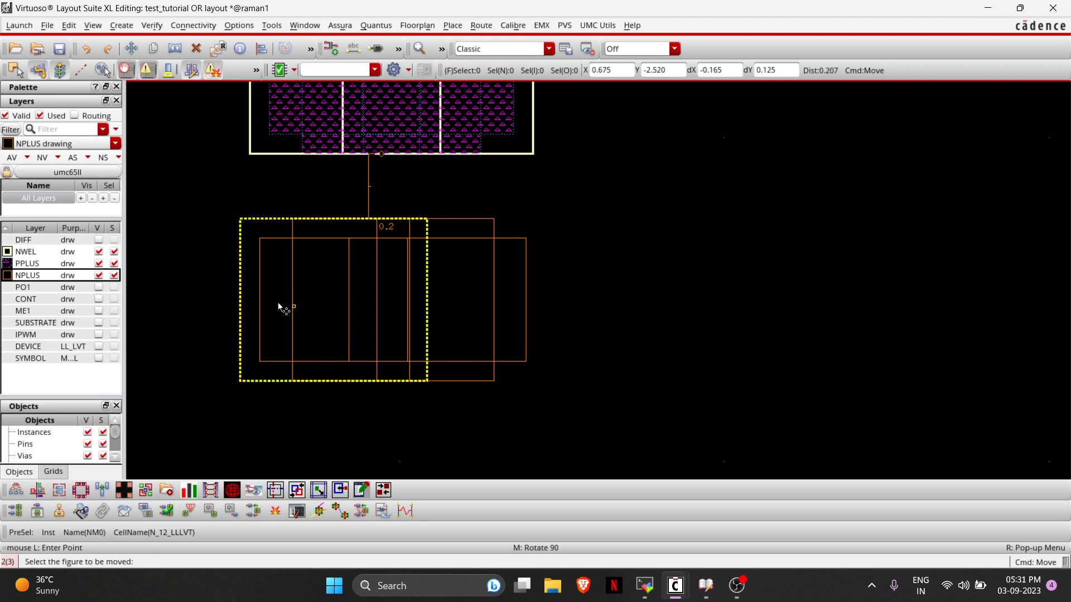
key("Up")
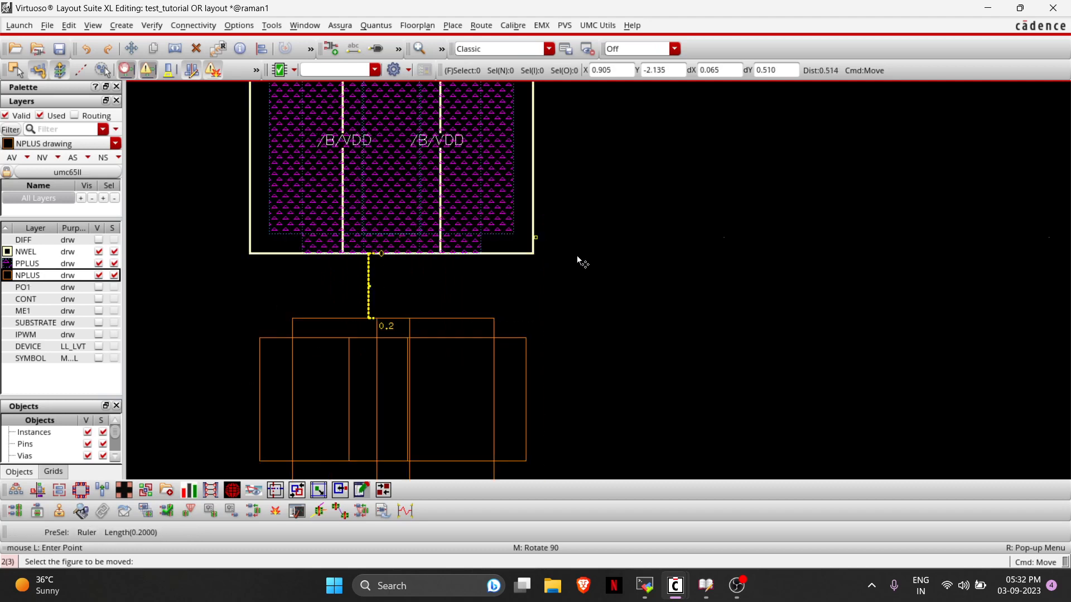
left_click(463, 339)
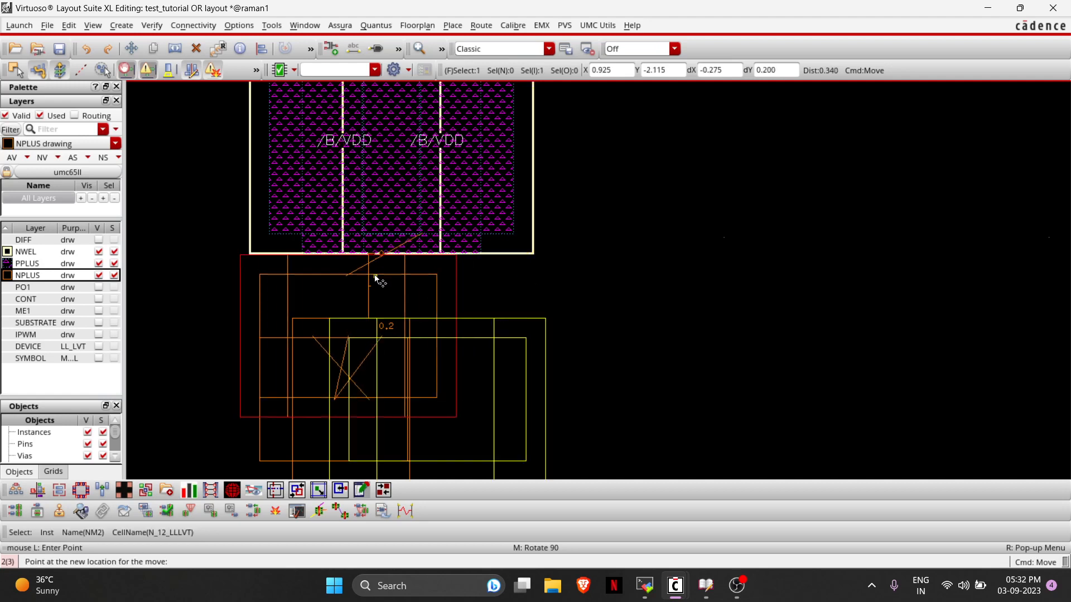
key("Escape")
Delete the 0.2 ruler and make all layers visible again.
left_click(367, 278)
key("Delete")
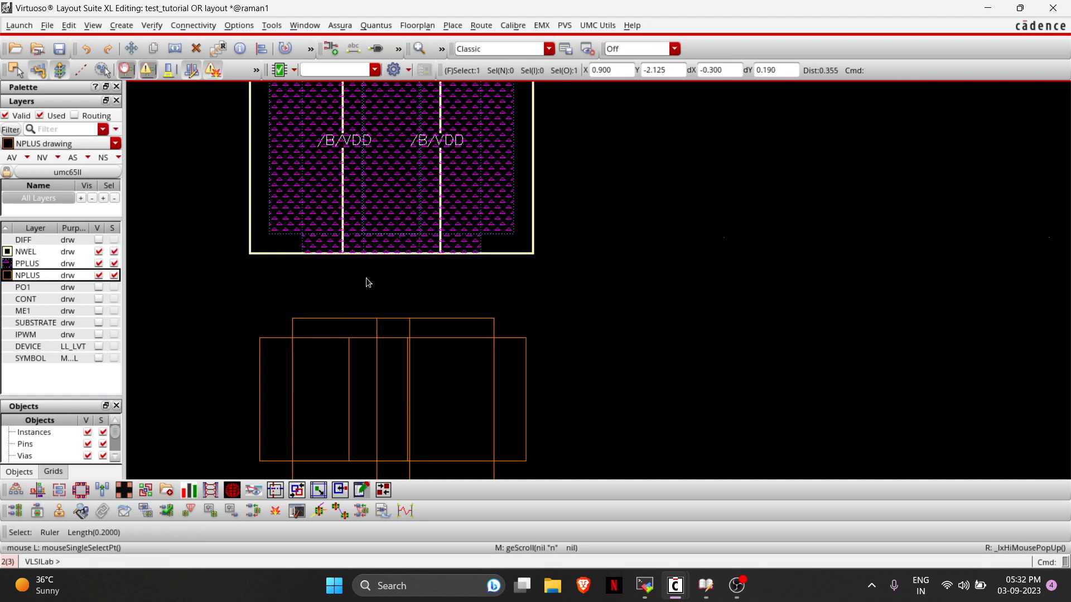
left_click(98, 227)
scroll(694, 262, "down", 2, "ctrl")
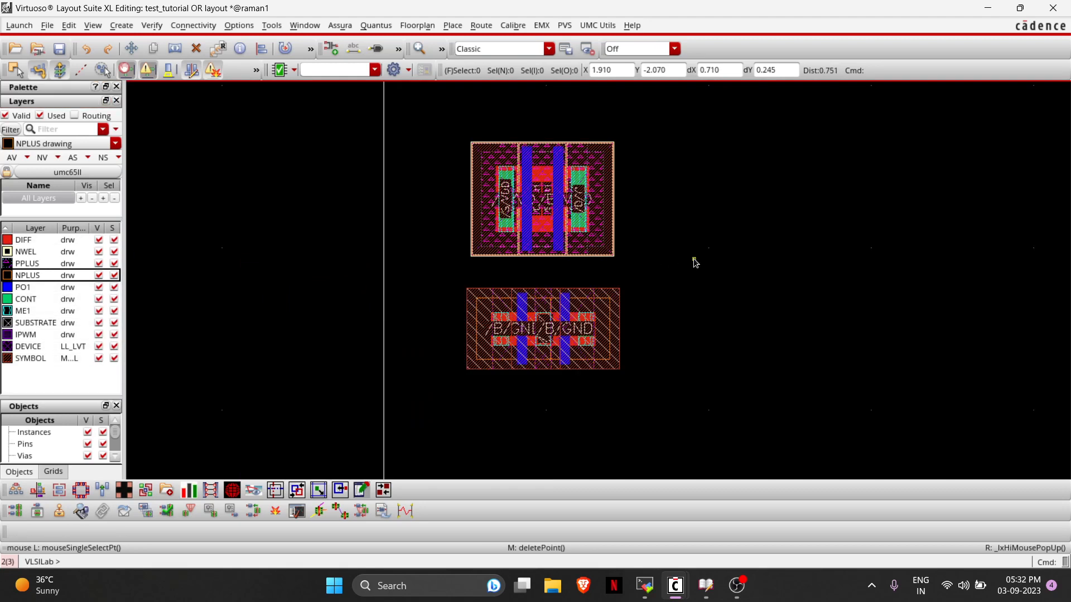
Align the left edge of the NMOS pair with the left edge of the PMOS pair using Quick Align.
scroll(694, 262, "up", 2, "ctrl")
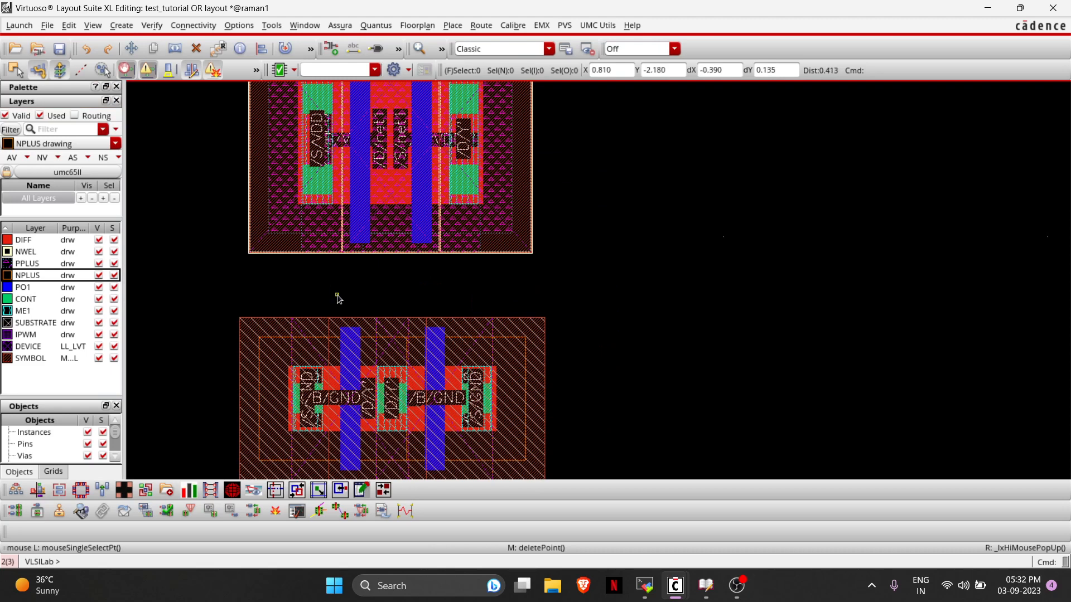
scroll(340, 299, "left", 3, "shift")
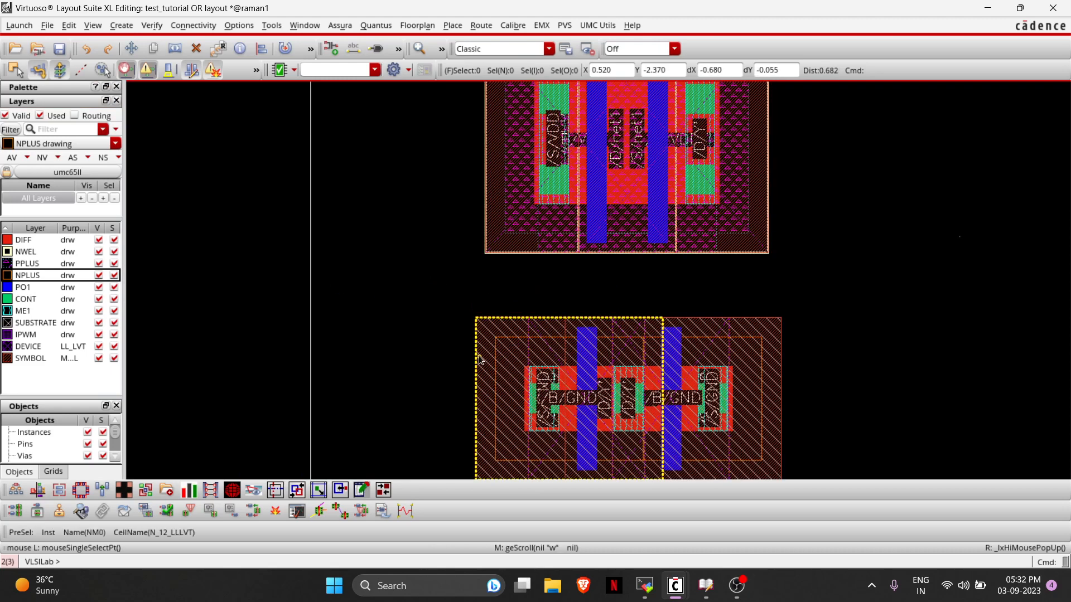
key("a")
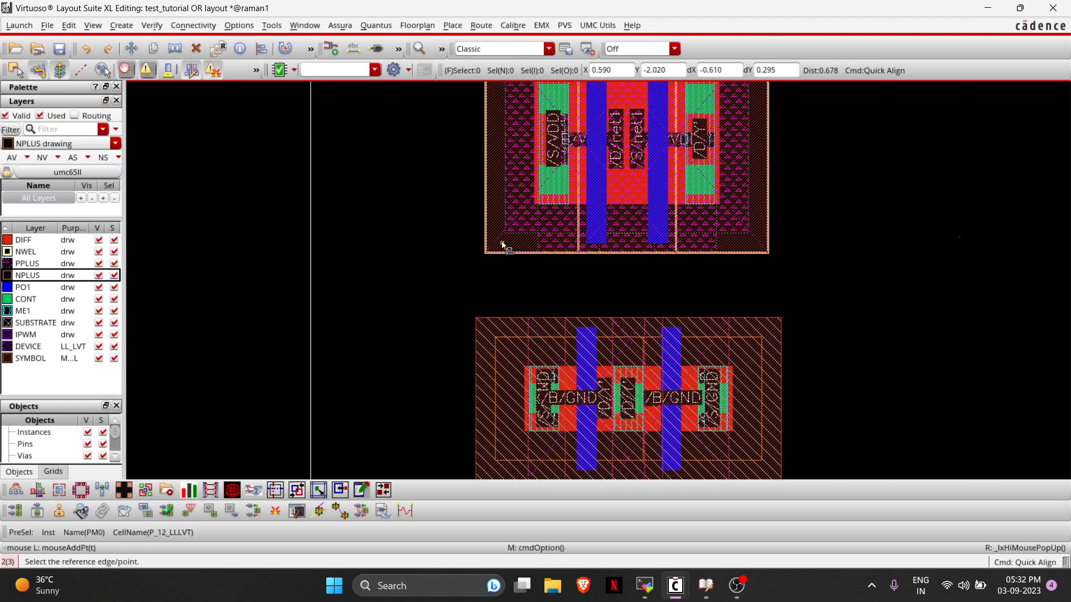
left_click(474, 383)
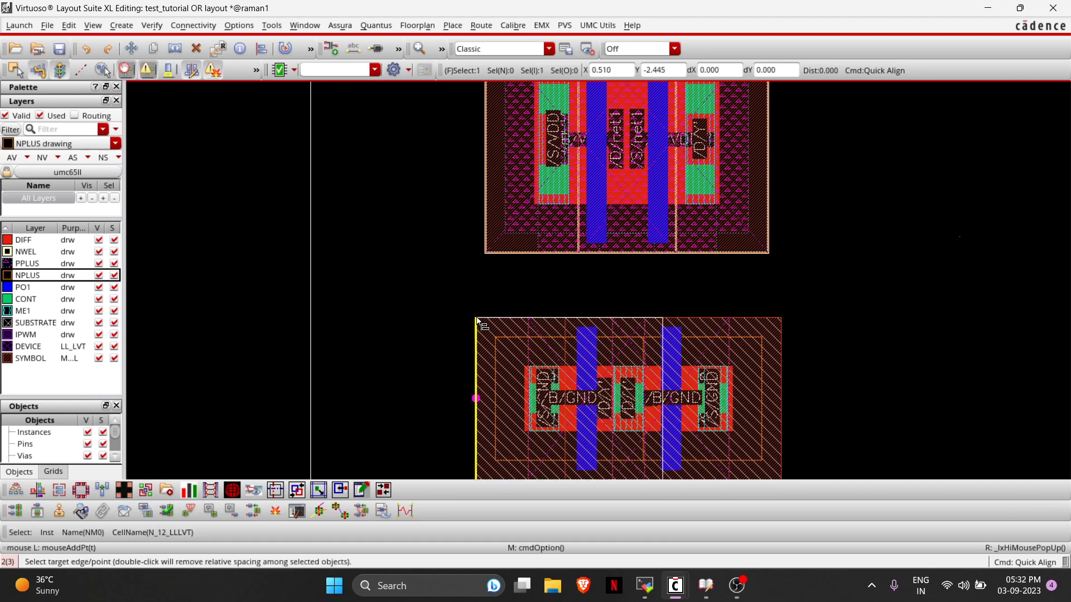
left_click(485, 129)
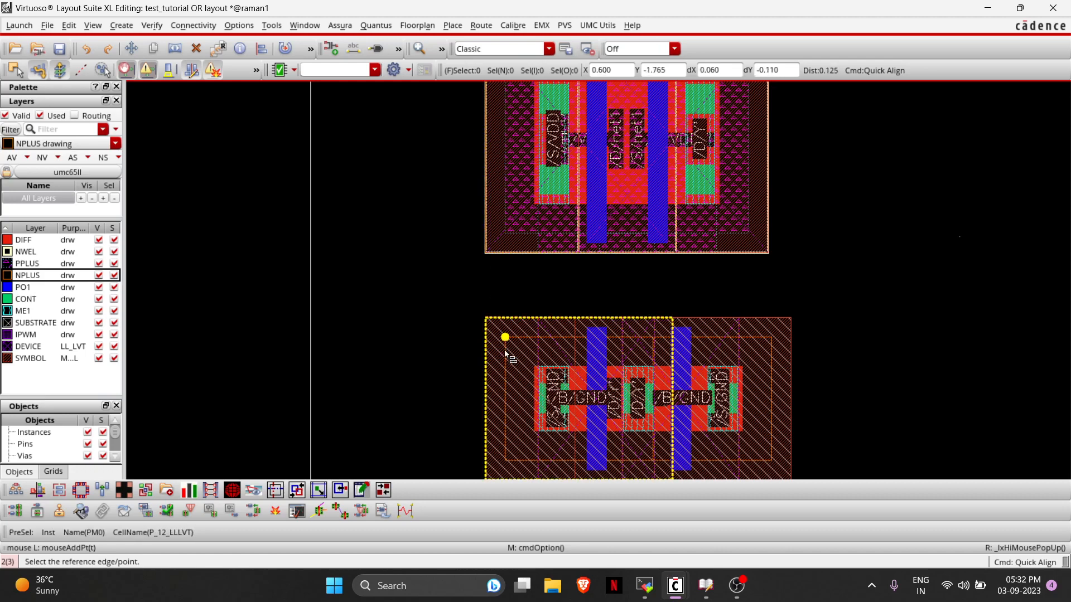
Try aligning the PMOS pair's bottom edge with the NMOS pair's top edge using Quick Align, and undo the alignment.
key("Right")
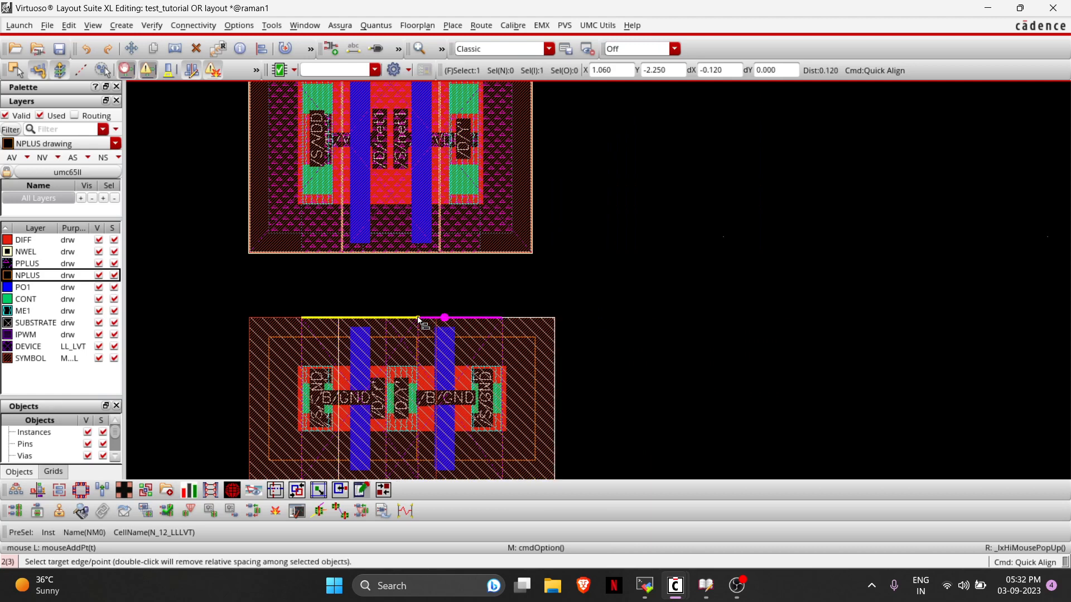
left_click(395, 254)
left_click(368, 318)
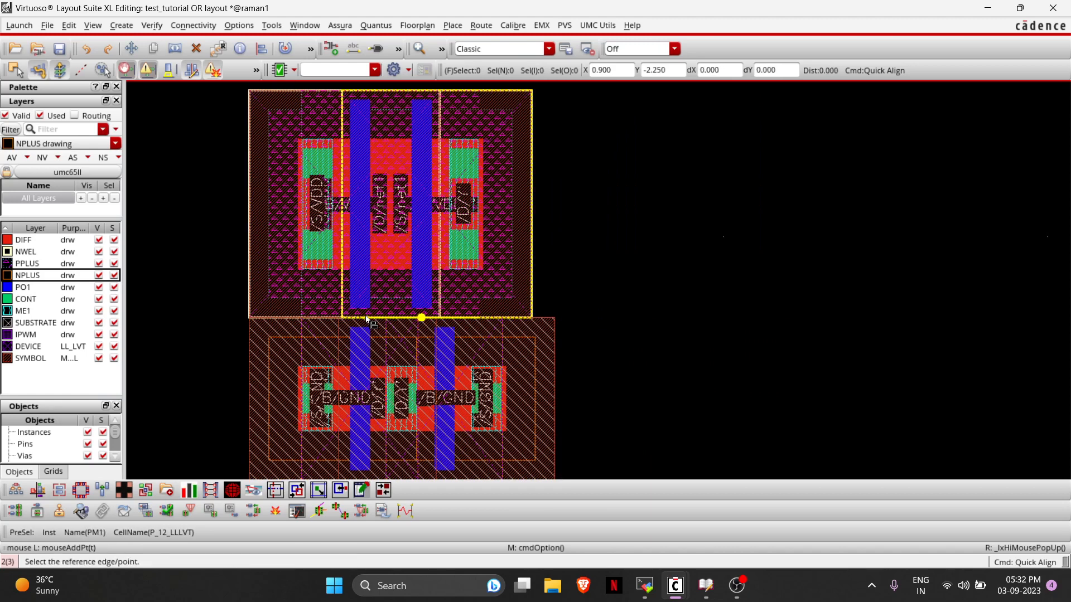
key("u")
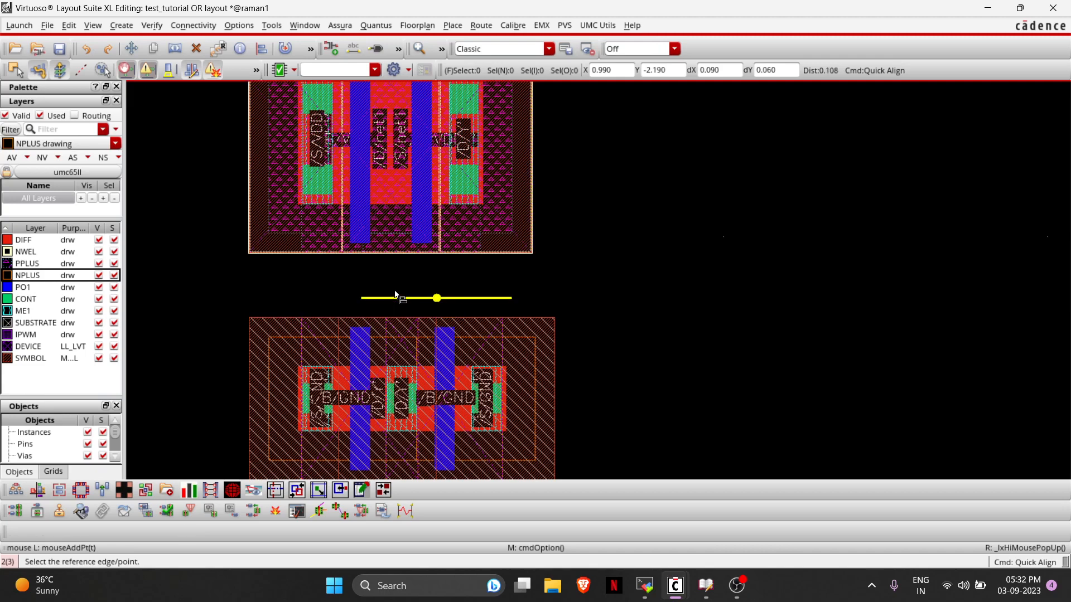
scroll(395, 292, "down", 1)
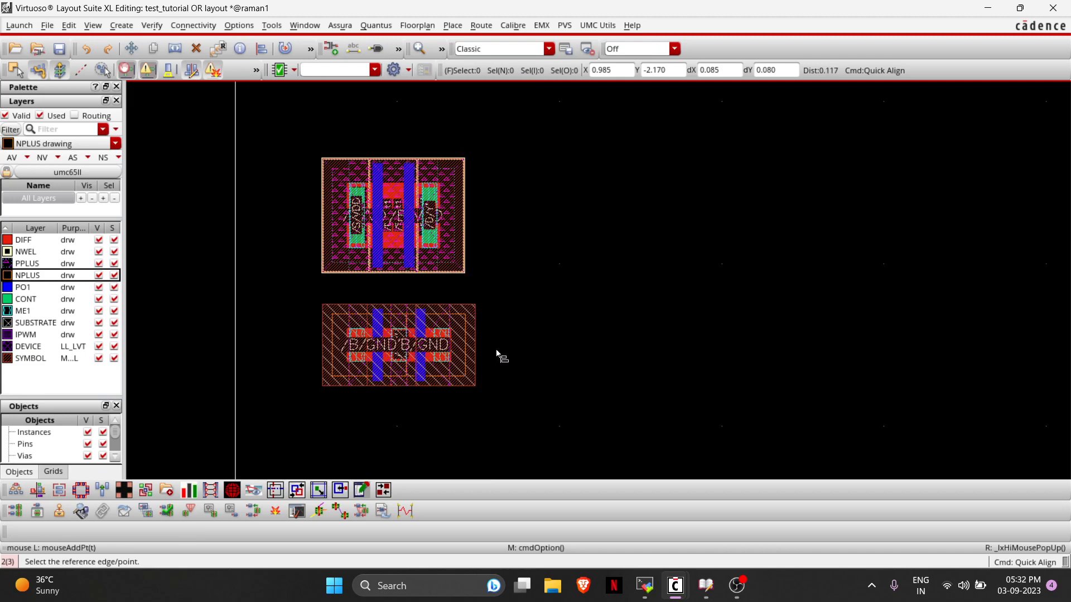
key("Escape")
scroll(614, 301, "down", 1)
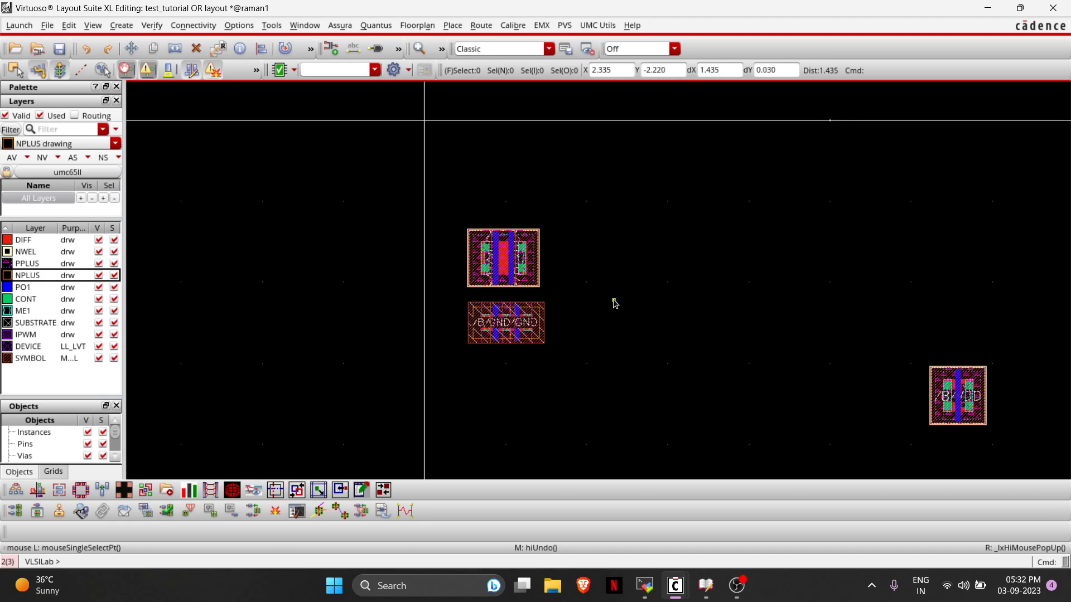
scroll(450, 311, "up", 2)
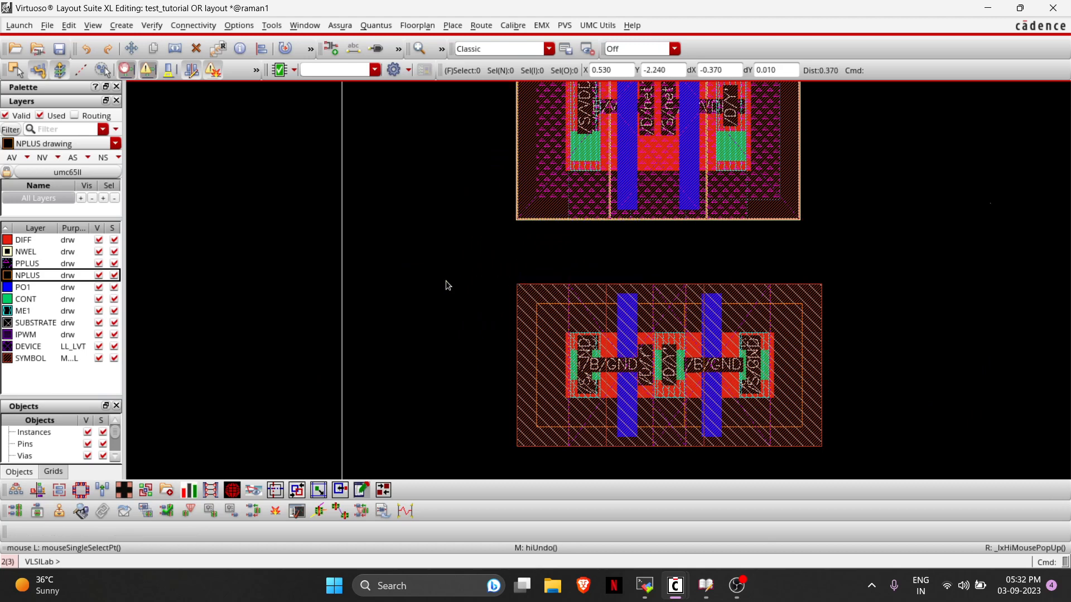
scroll(555, 277, "down", 1)
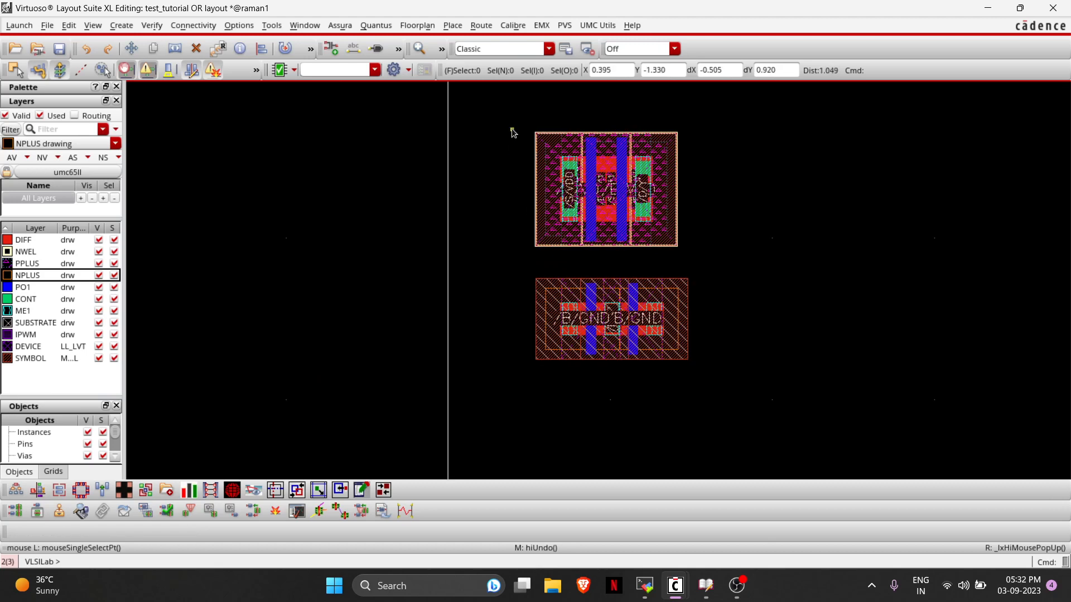
key("c")
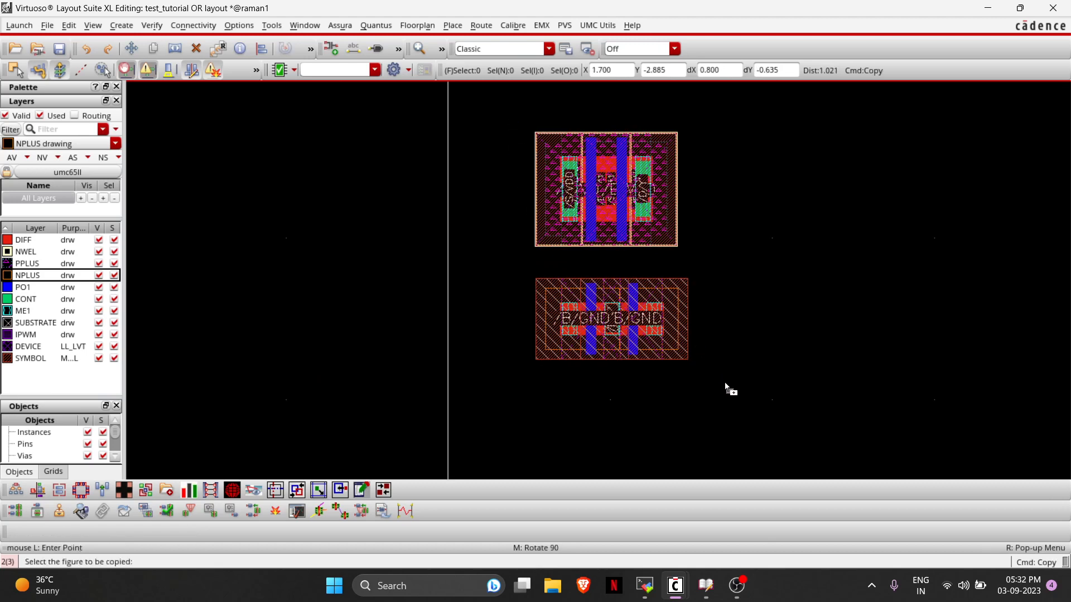
left_click(498, 105)
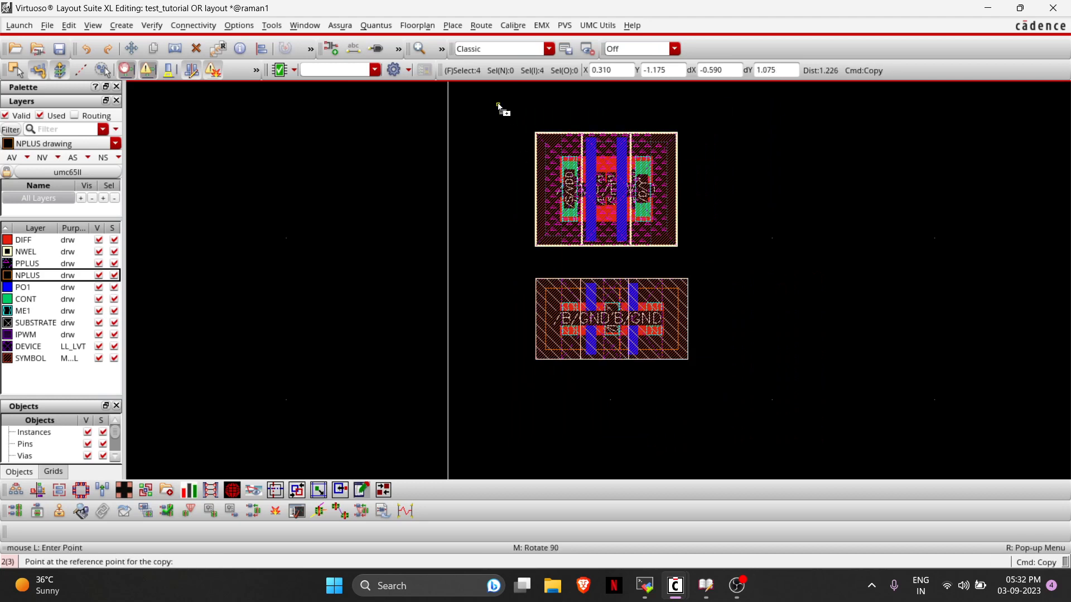
key("Escape")
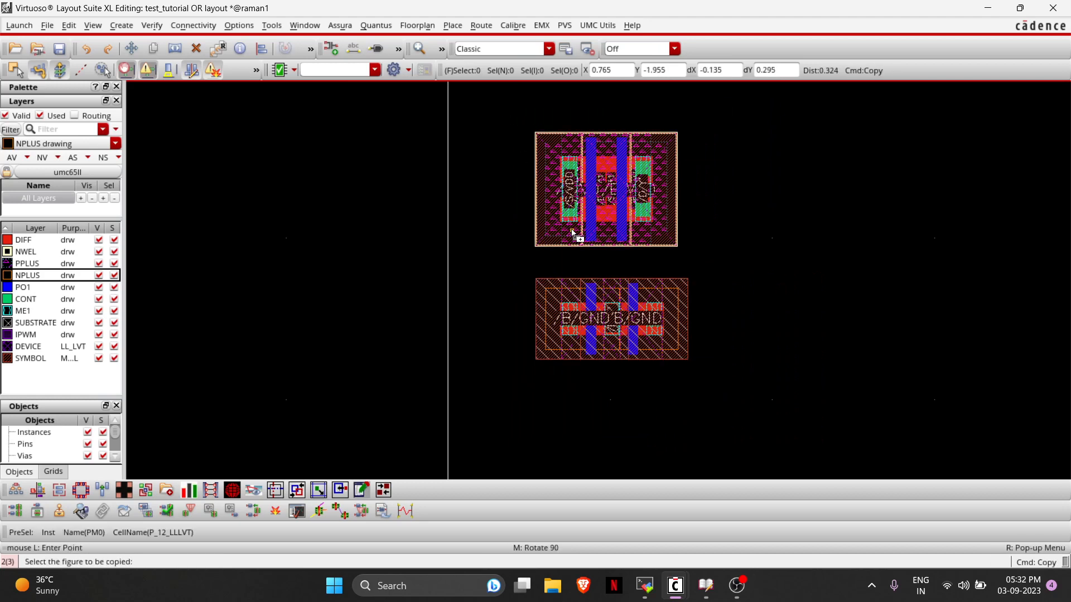
left_click(574, 234)
left_click(631, 235)
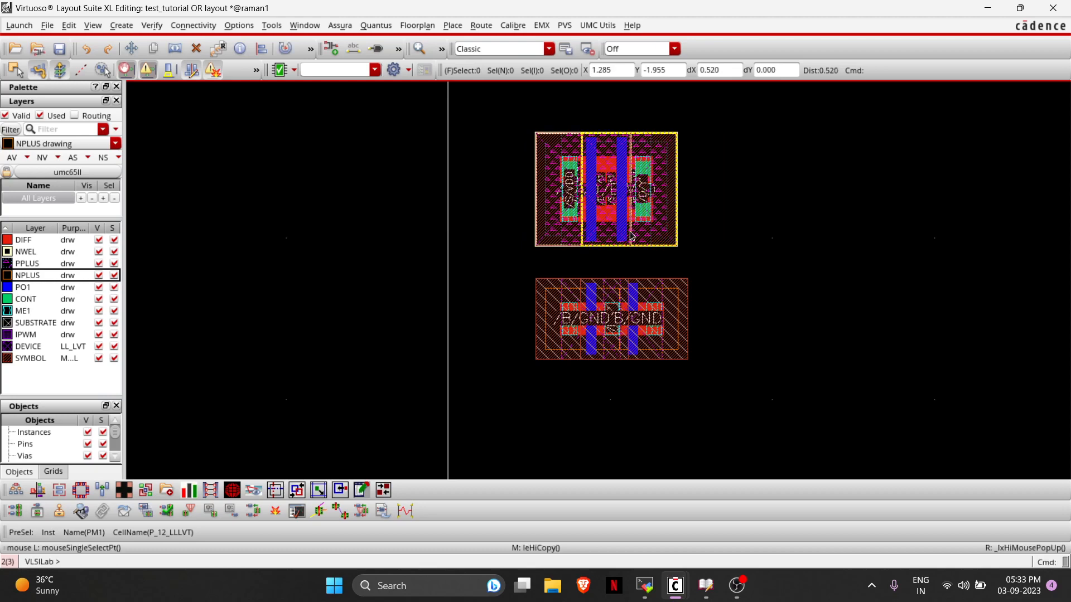
key("c")
left_click(764, 396)
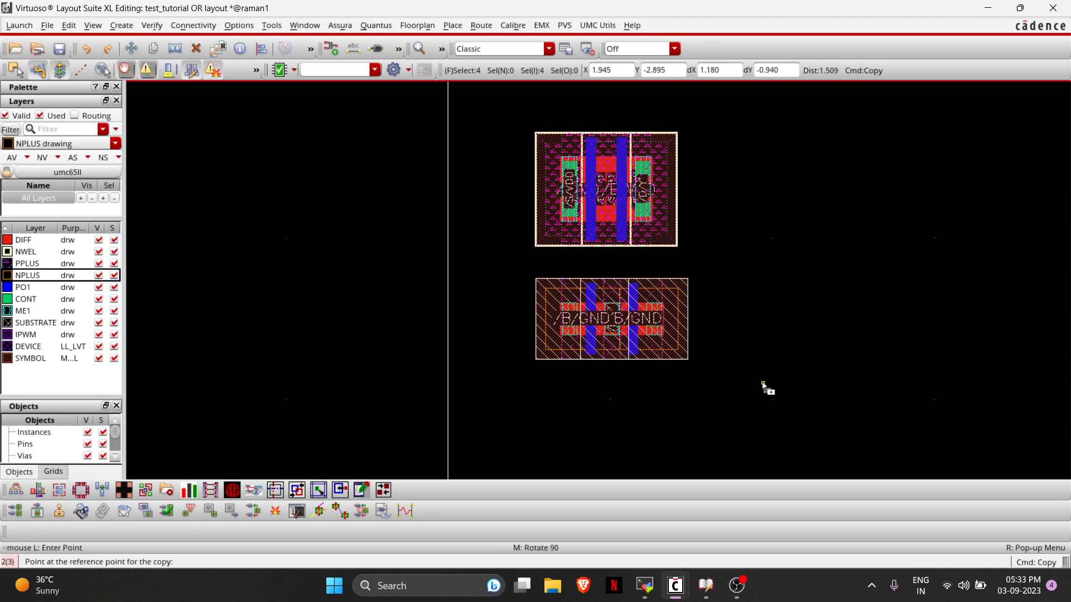
left_click(662, 318)
left_click(788, 319)
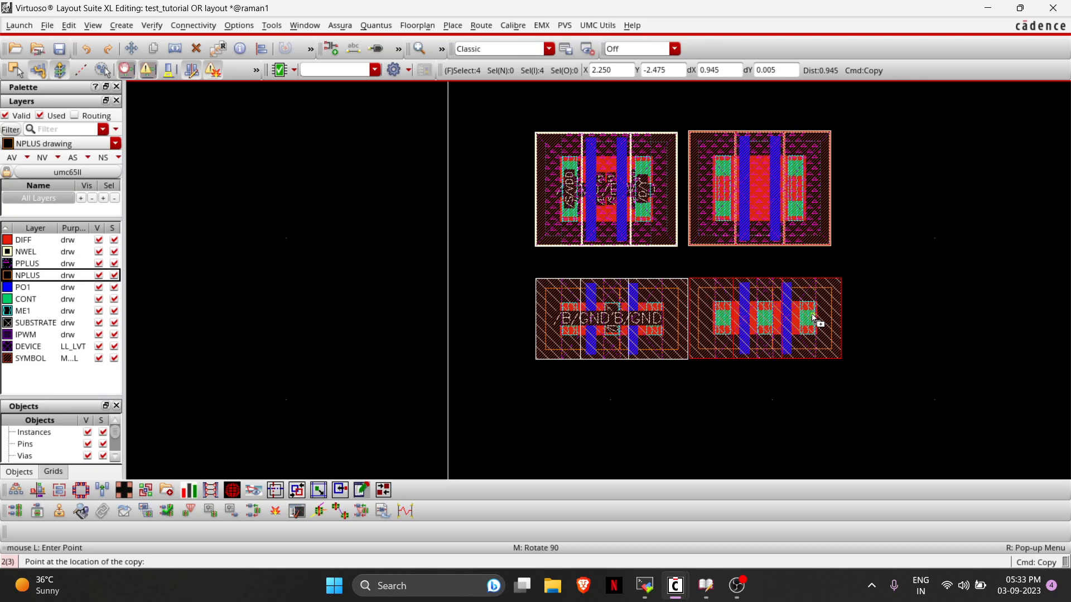
scroll(814, 319, "up", 2)
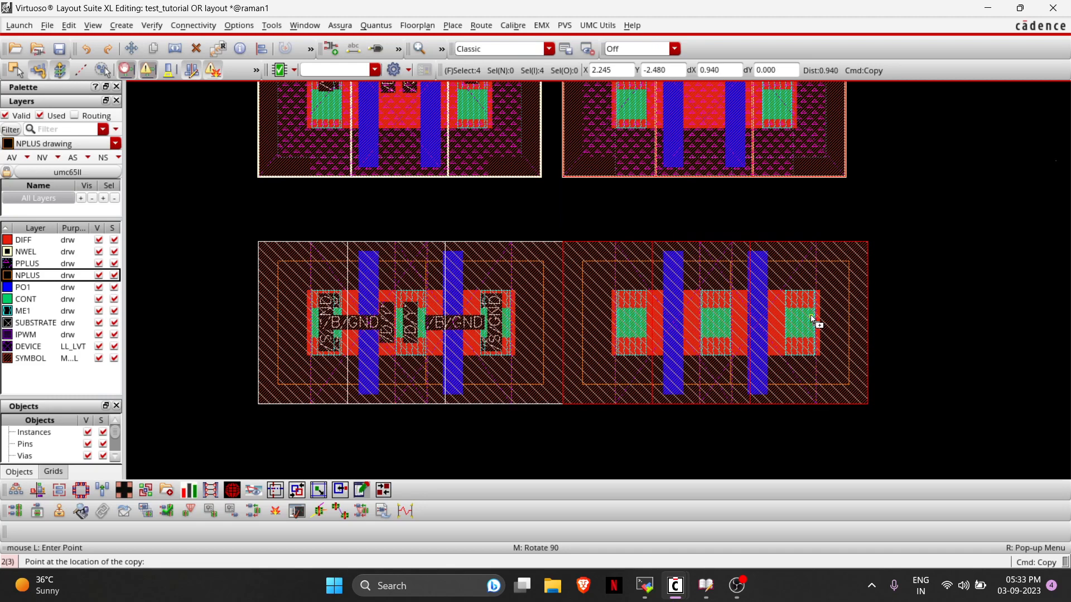
scroll(814, 319, "down", 2)
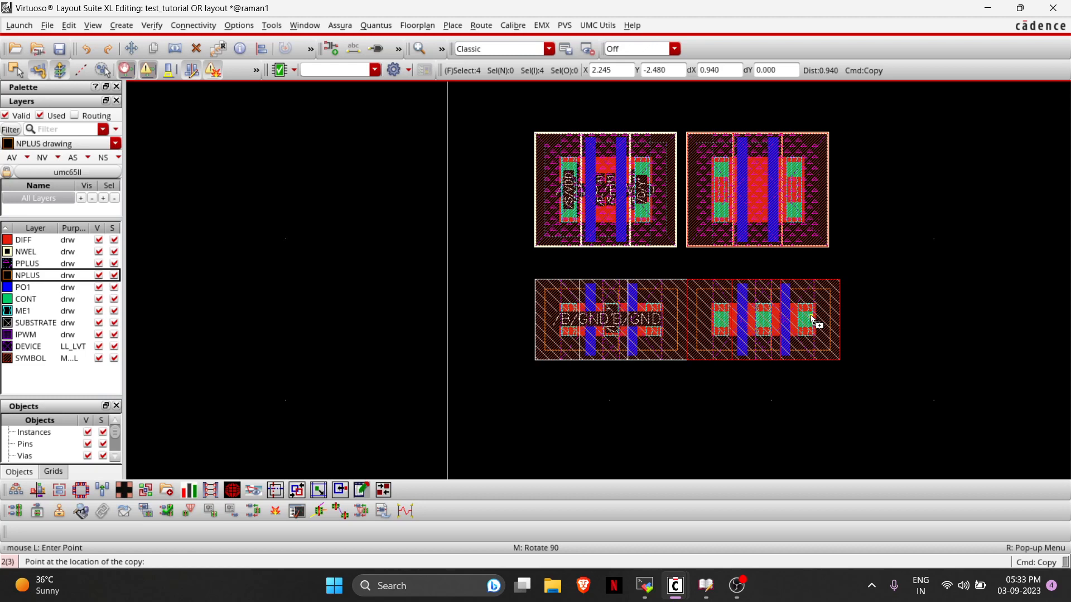
key("Escape")
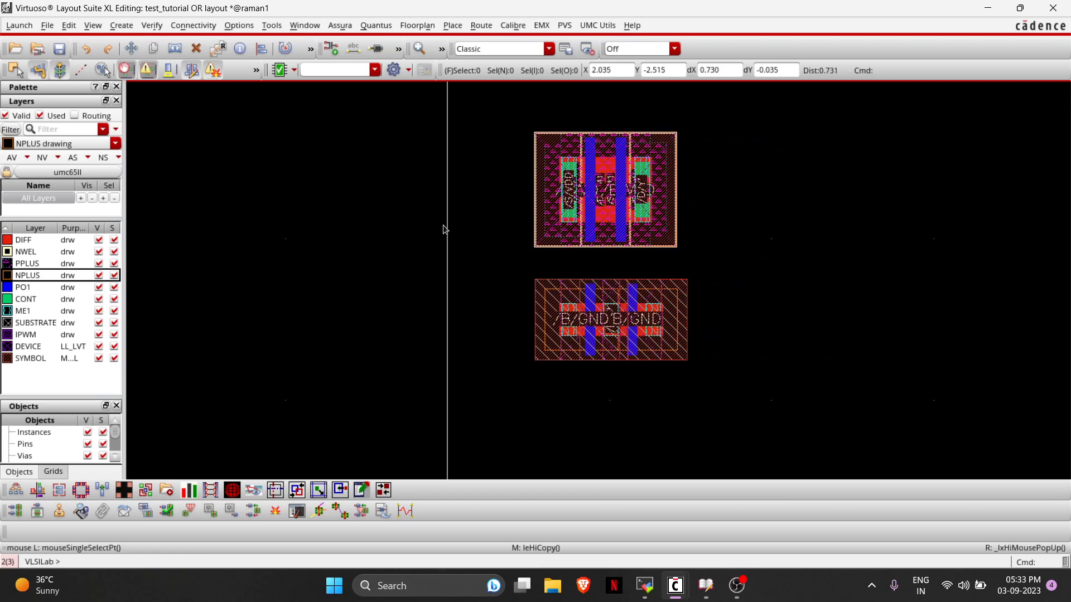
Move the separate single PMOS transistor next to the PMOS pair, roughly level with it and on its right side.
key("Up")
key("Down")
key("Right")
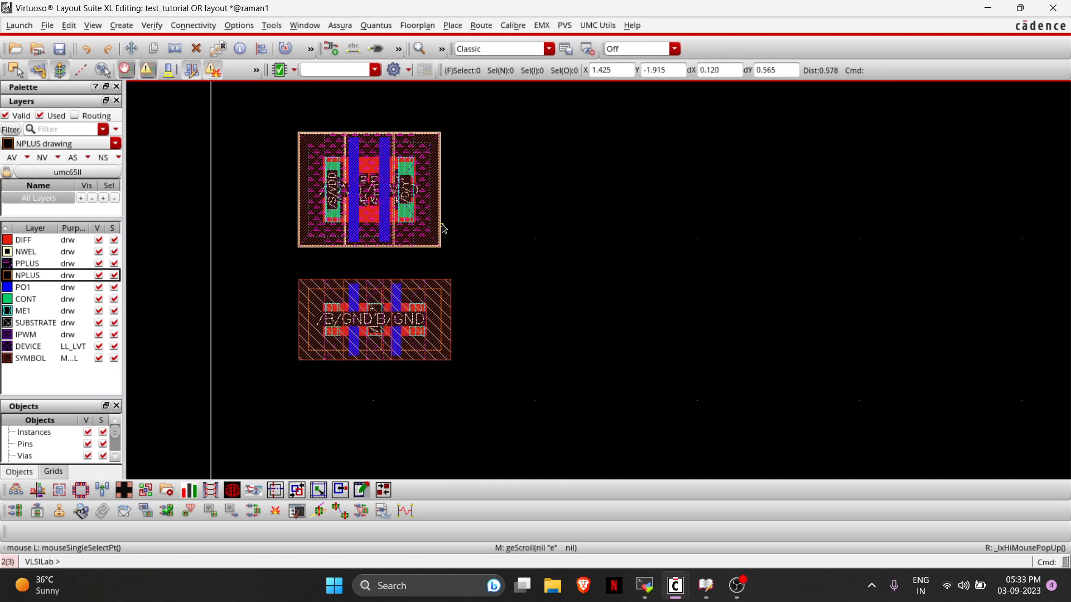
scroll(443, 229, "down", 1, "ctrl")
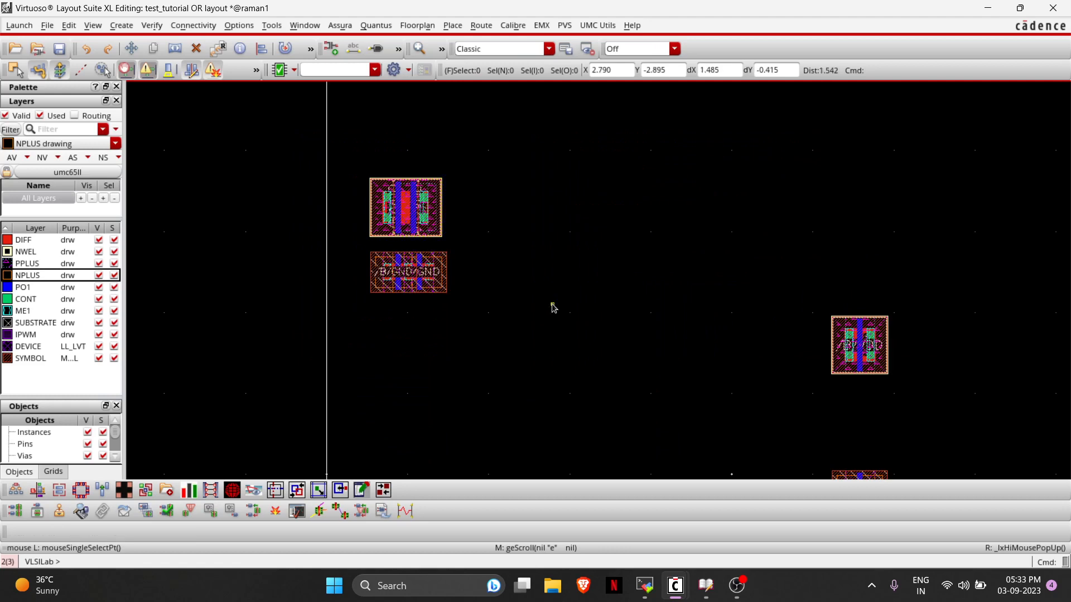
scroll(553, 307, "down", 1, "ctrl")
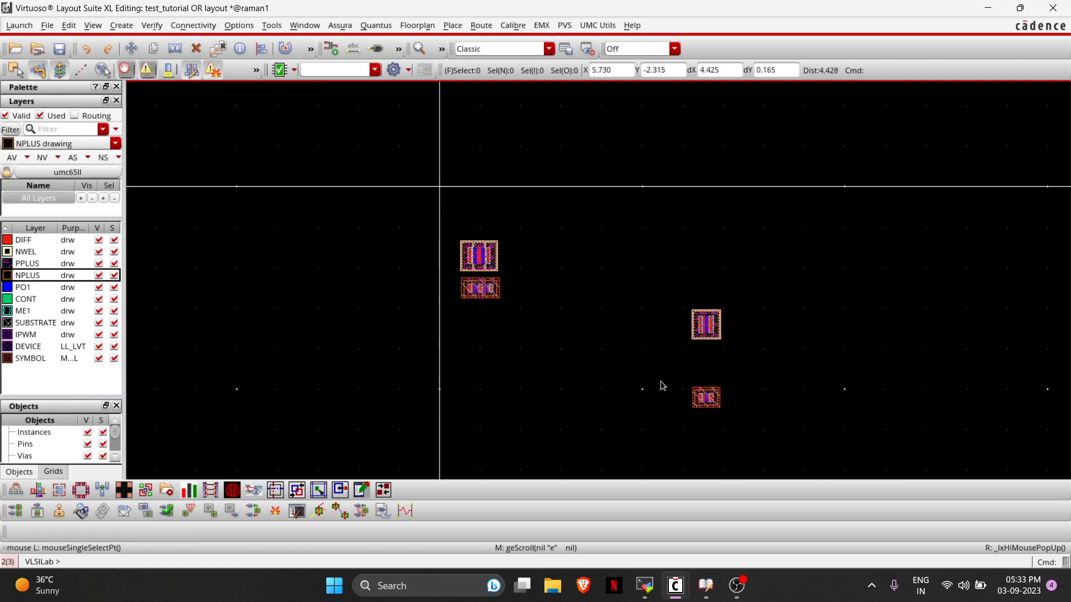
key("m")
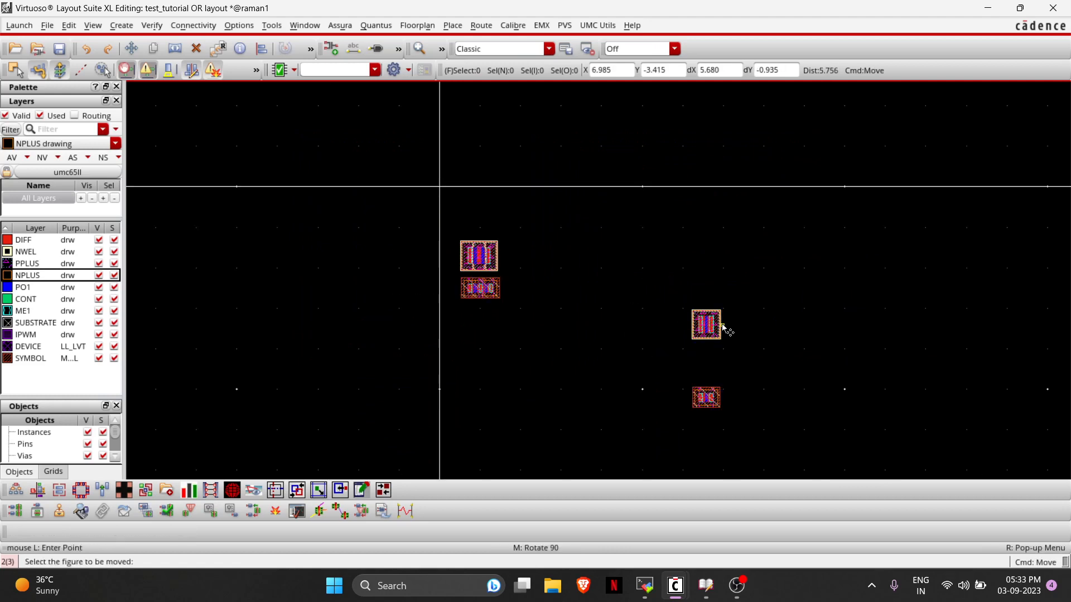
left_click(722, 329)
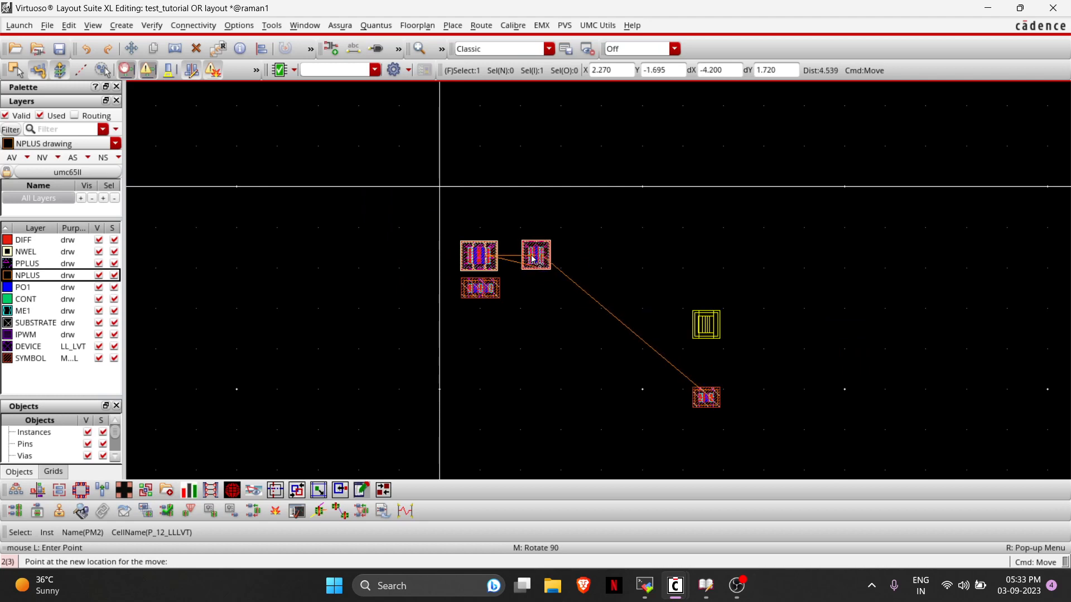
left_click(533, 258)
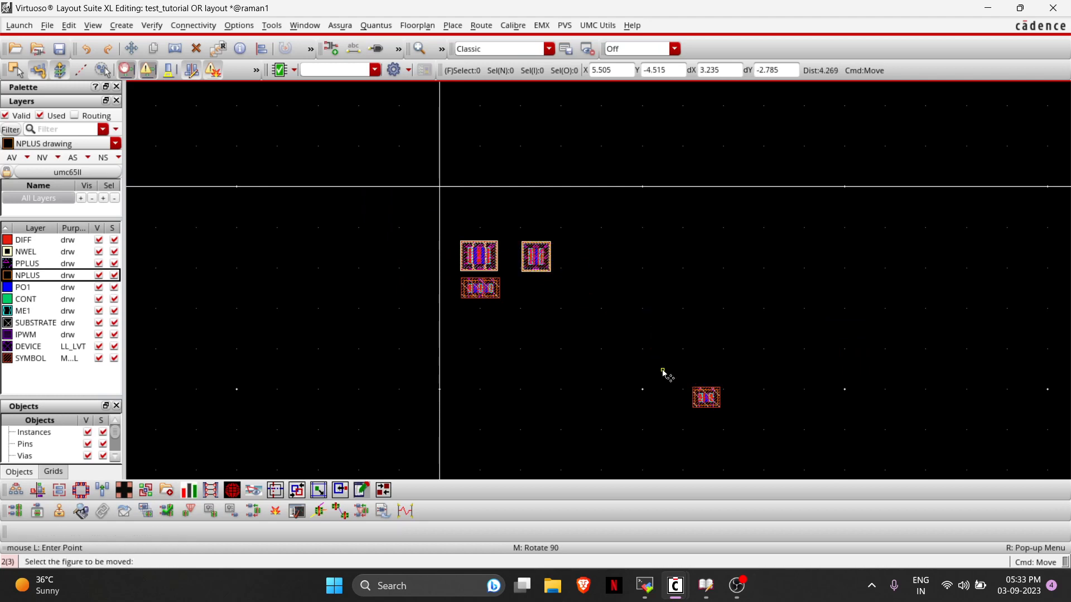
left_click(714, 402)
scroll(542, 296, "up", 1, "ctrl")
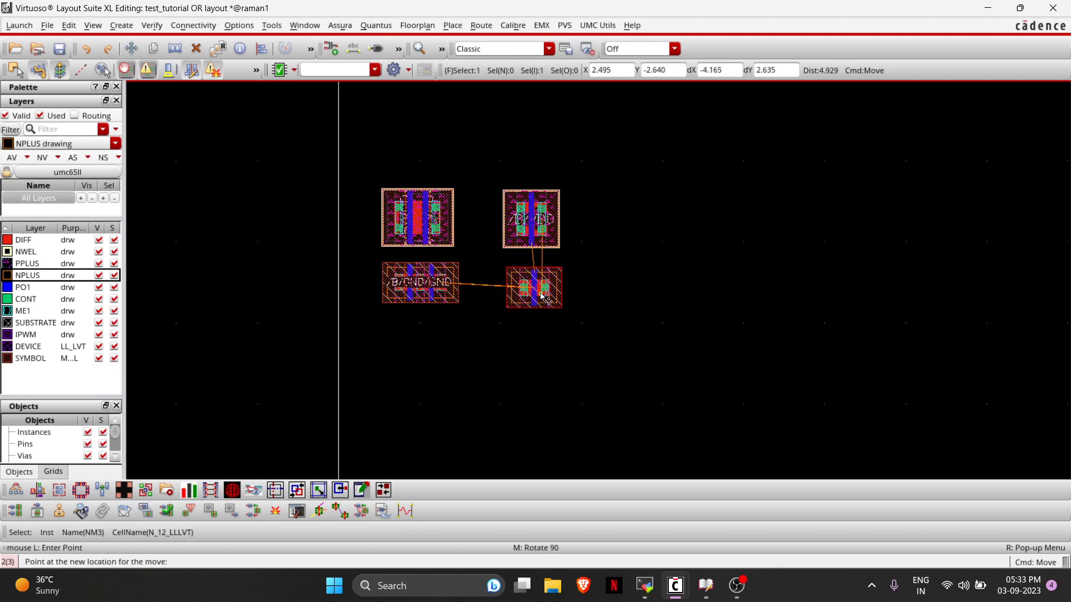
key("Escape")
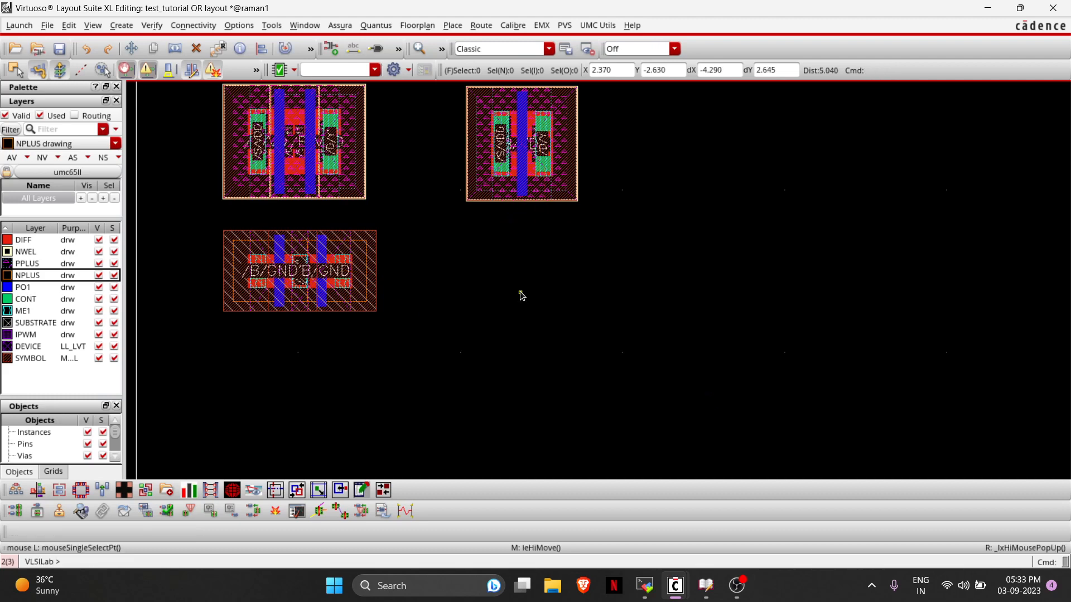
Move the separate single NMOS transistor beneath the single PMOS, beside the NMOS pair.
scroll(521, 295, "down", 2, "ctrl")
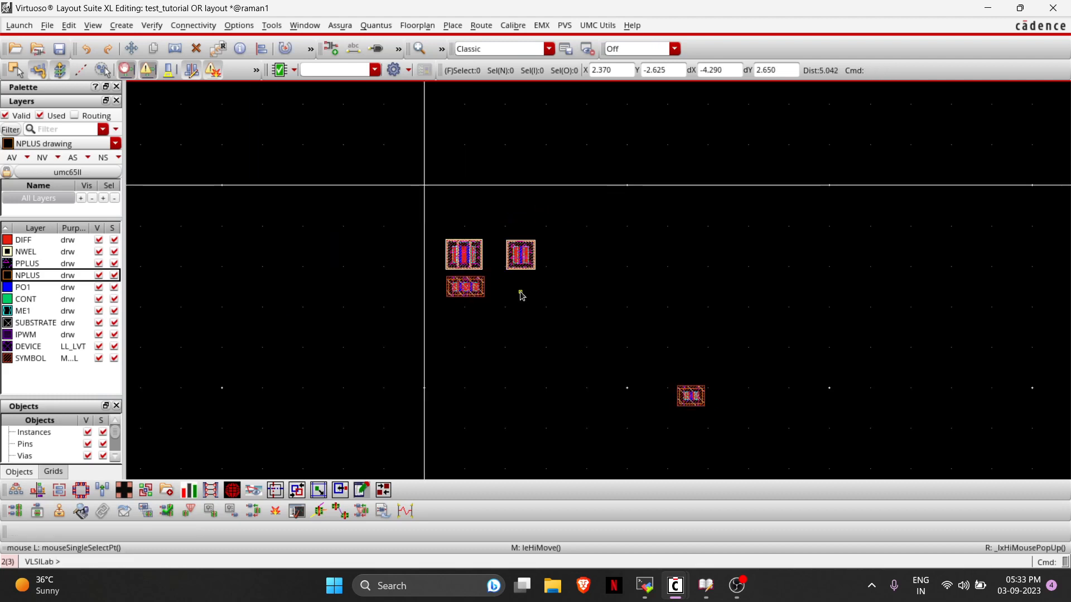
key("m")
left_click(683, 399)
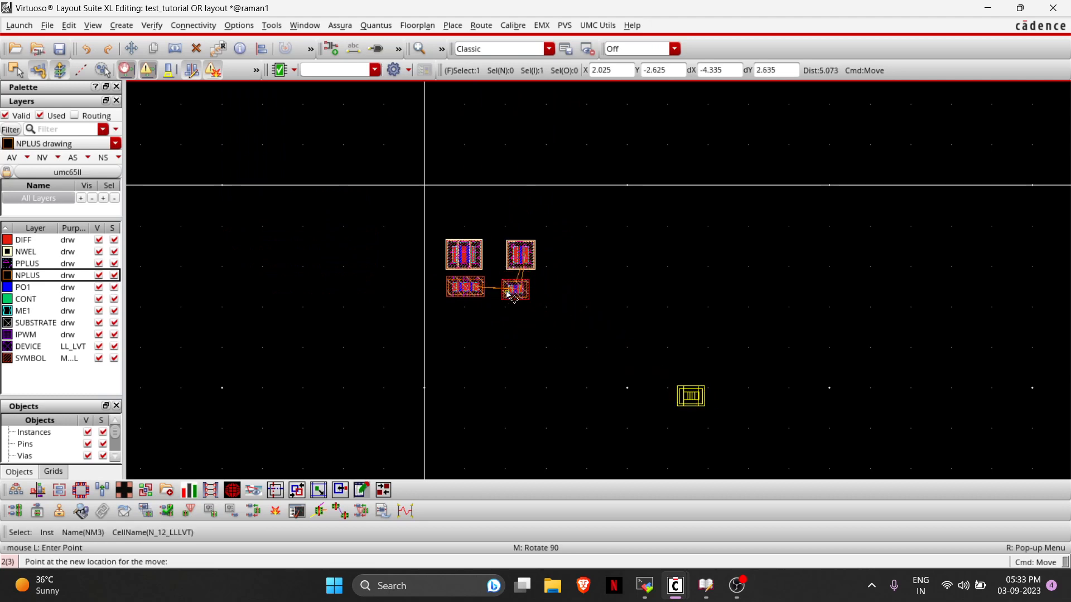
left_click(507, 294)
Quick Align the single PMOS so its left edge meets the PMOS pair's right edge and their top edges line up.
scroll(508, 295, "up", 3, "ctrl")
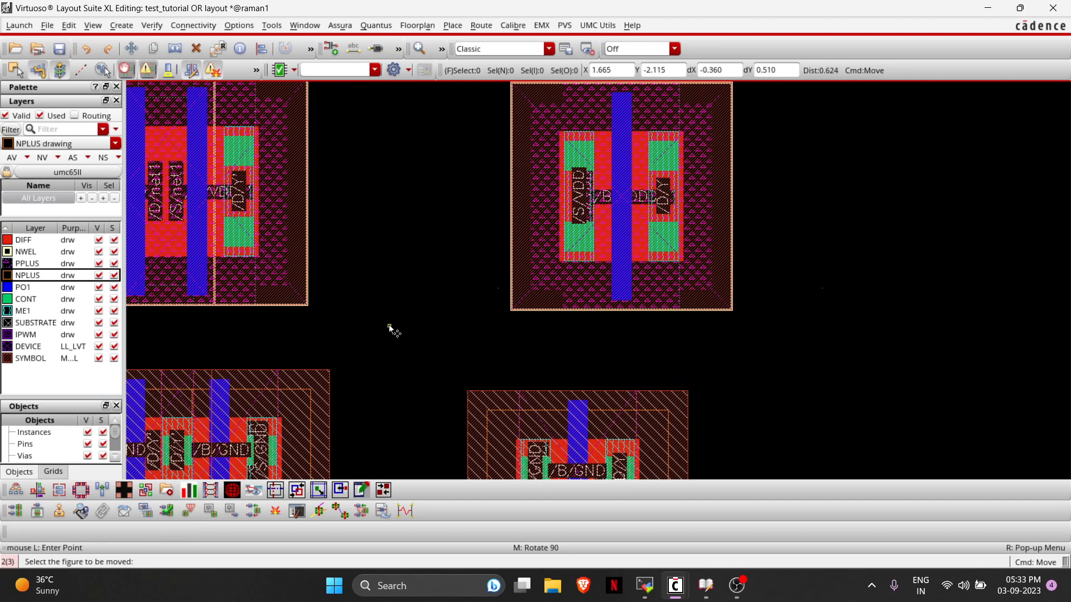
scroll(389, 328, "down", 2, "ctrl")
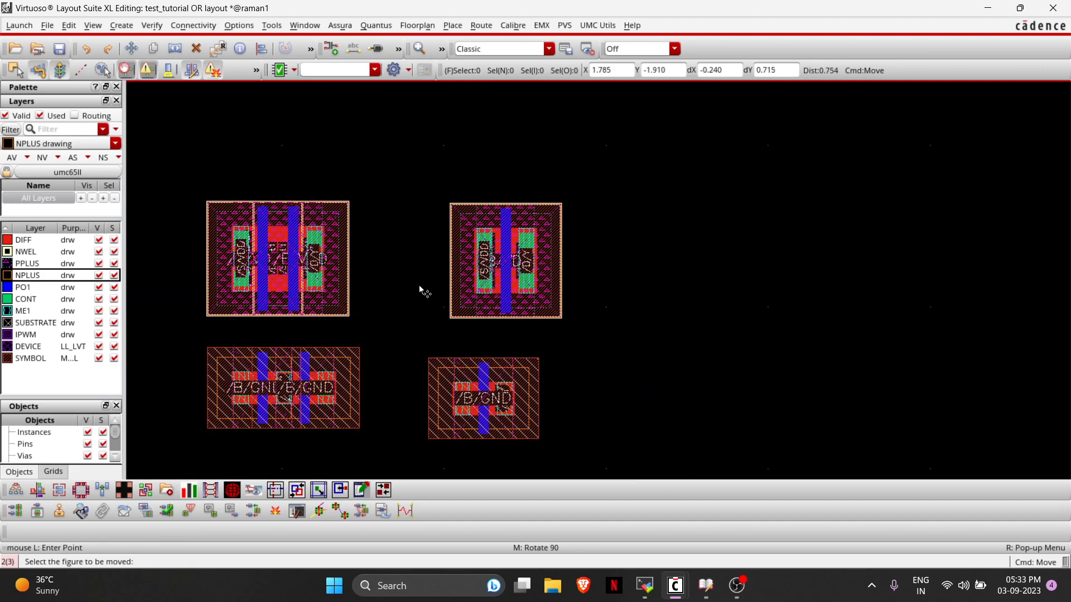
key("a")
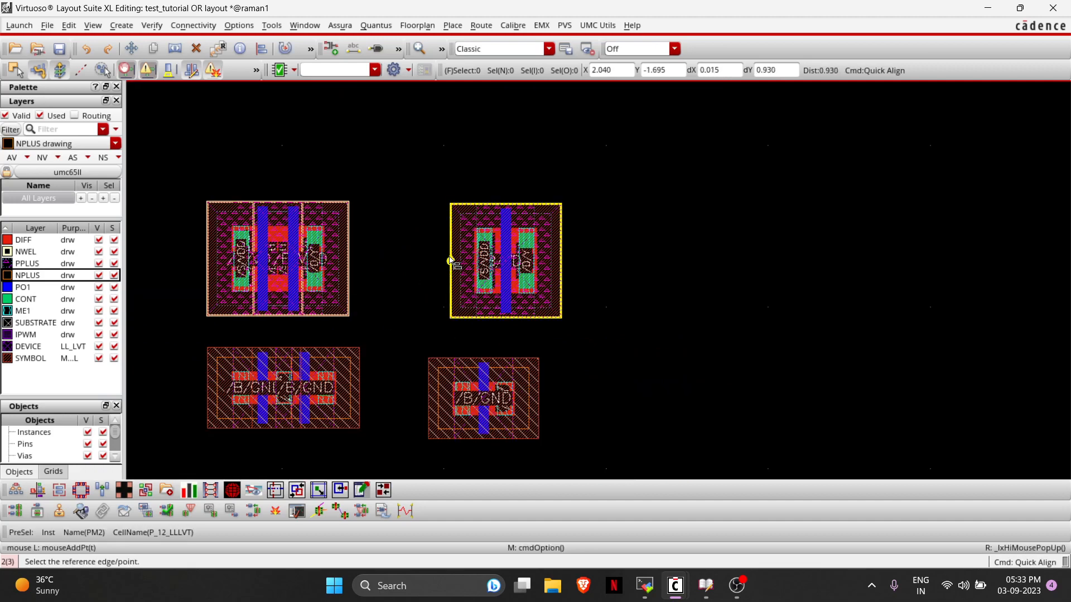
left_click(451, 261)
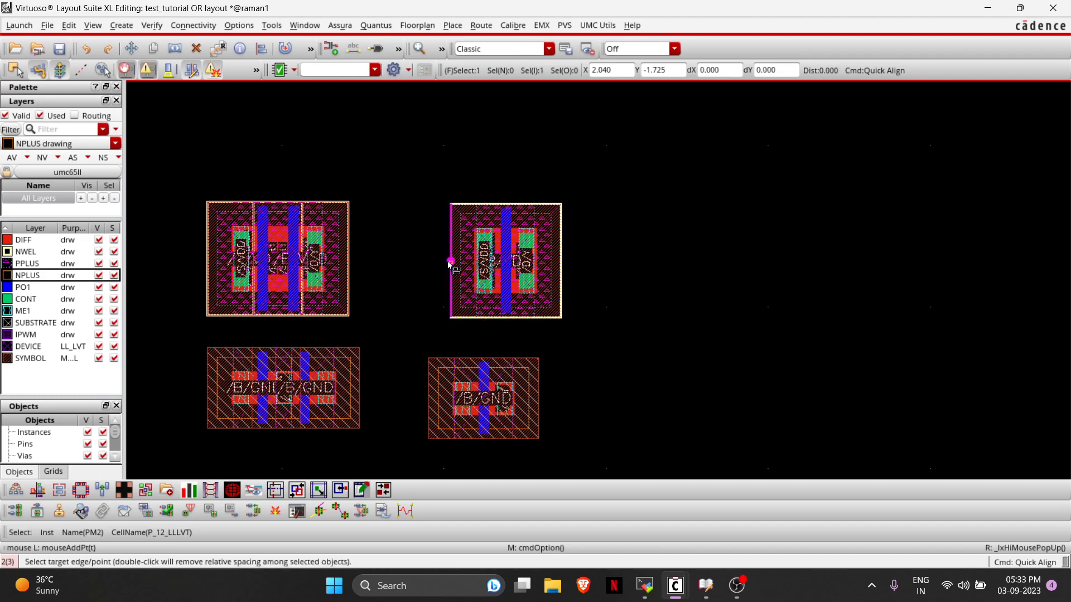
left_click(349, 270)
scroll(338, 220, "up", 3, "ctrl")
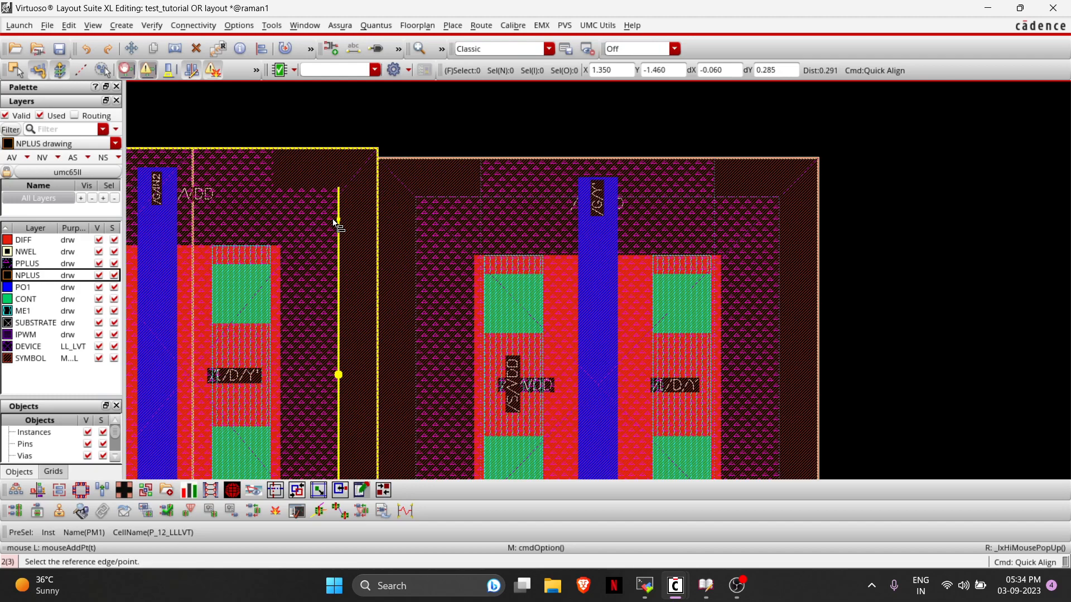
left_click(449, 159)
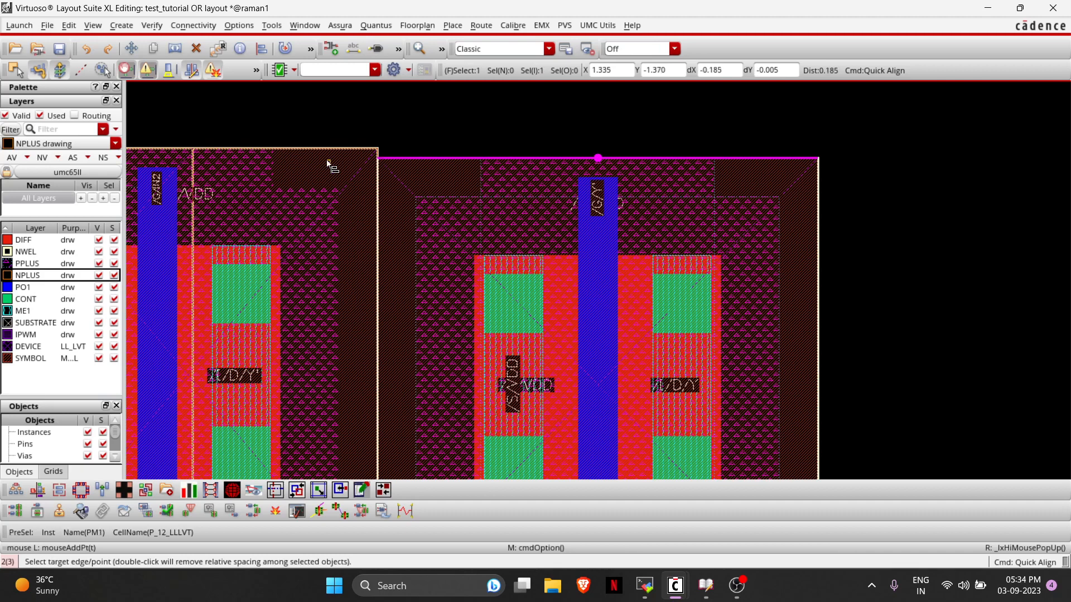
left_click(311, 152)
scroll(524, 314, "down", 3, "ctrl")
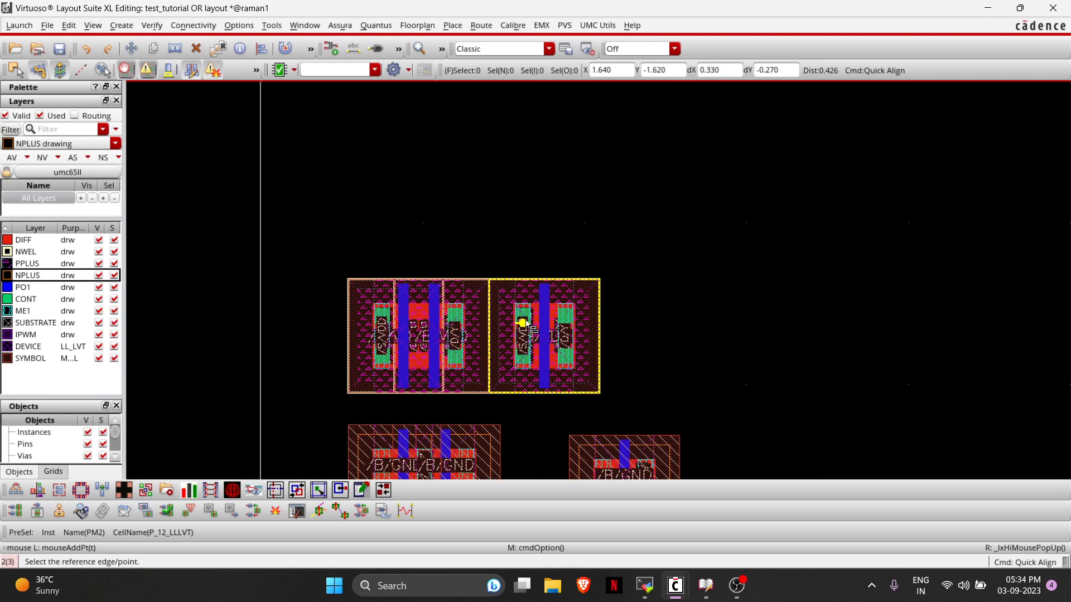
Quick Align the single NMOS so its left edge meets the NMOS pair's right edge, level with the pair.
scroll(479, 334, "down", 2)
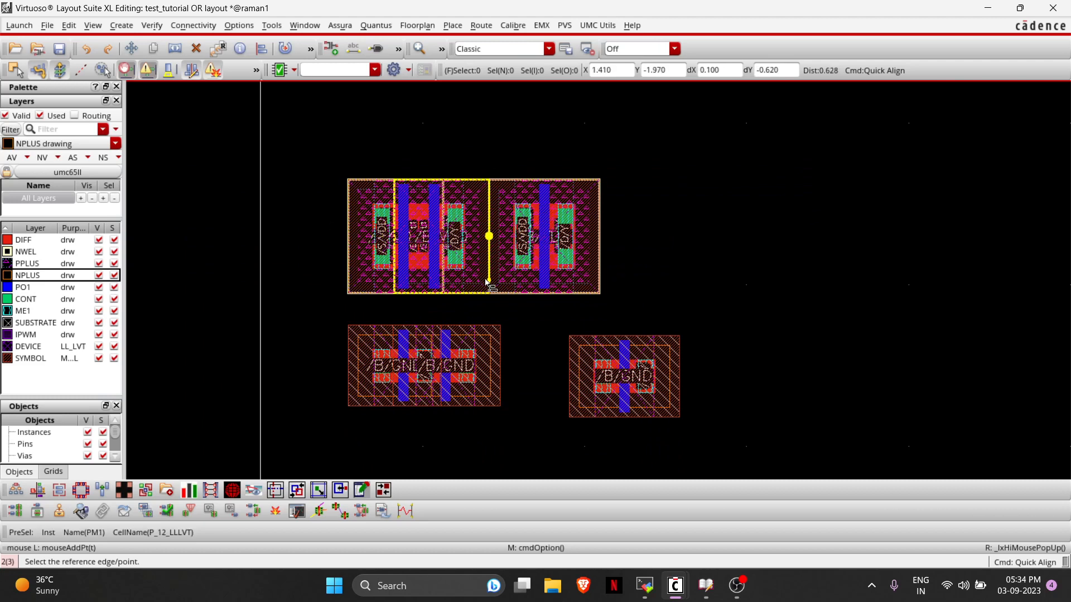
scroll(490, 285, "down", 2)
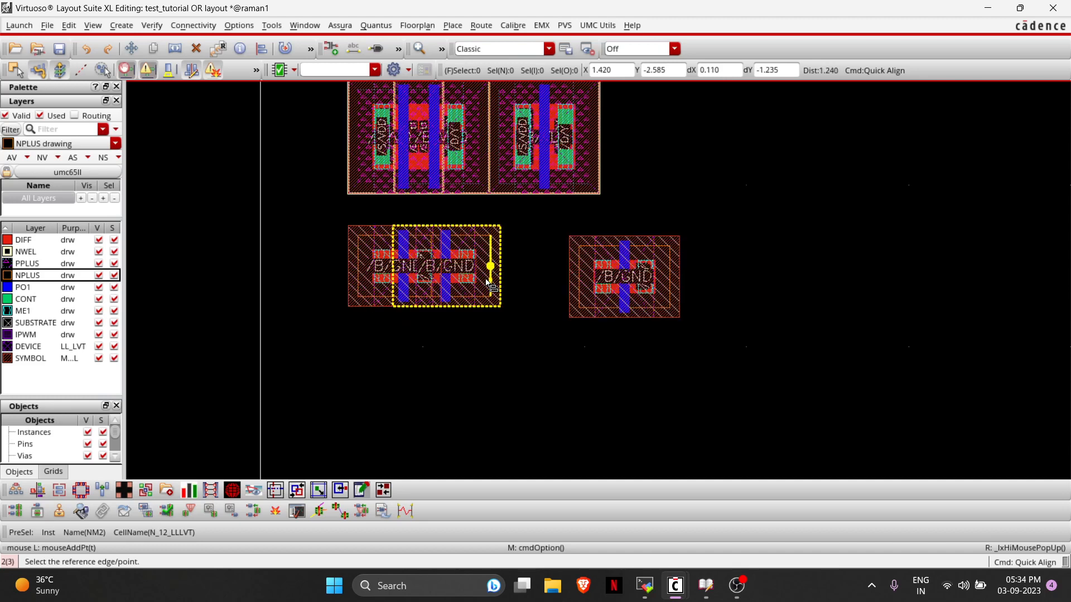
scroll(490, 285, "up", 2, "ctrl")
left_click(490, 281)
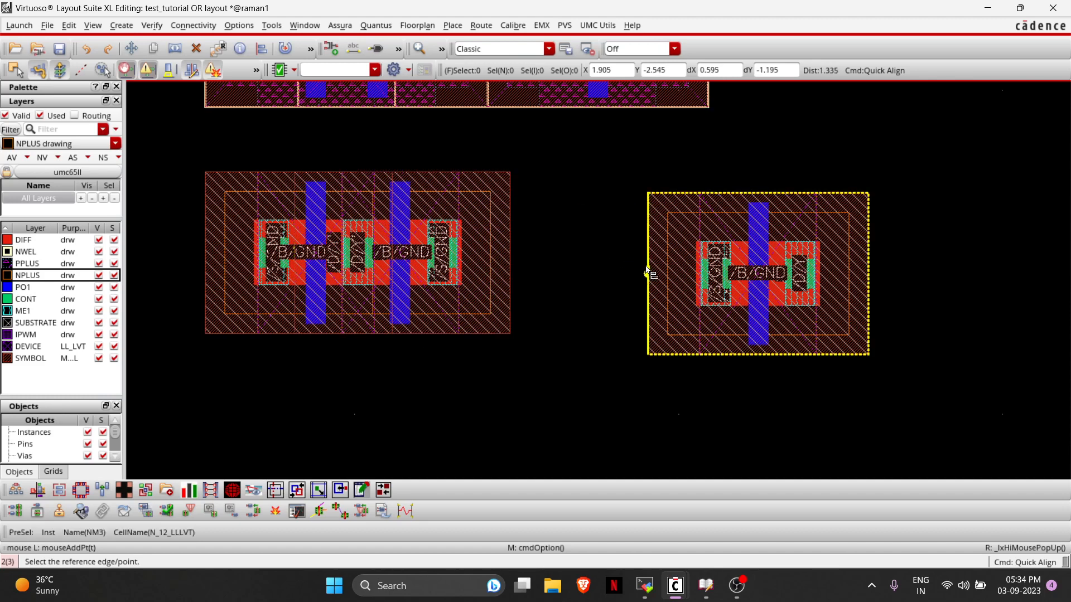
left_click(509, 254)
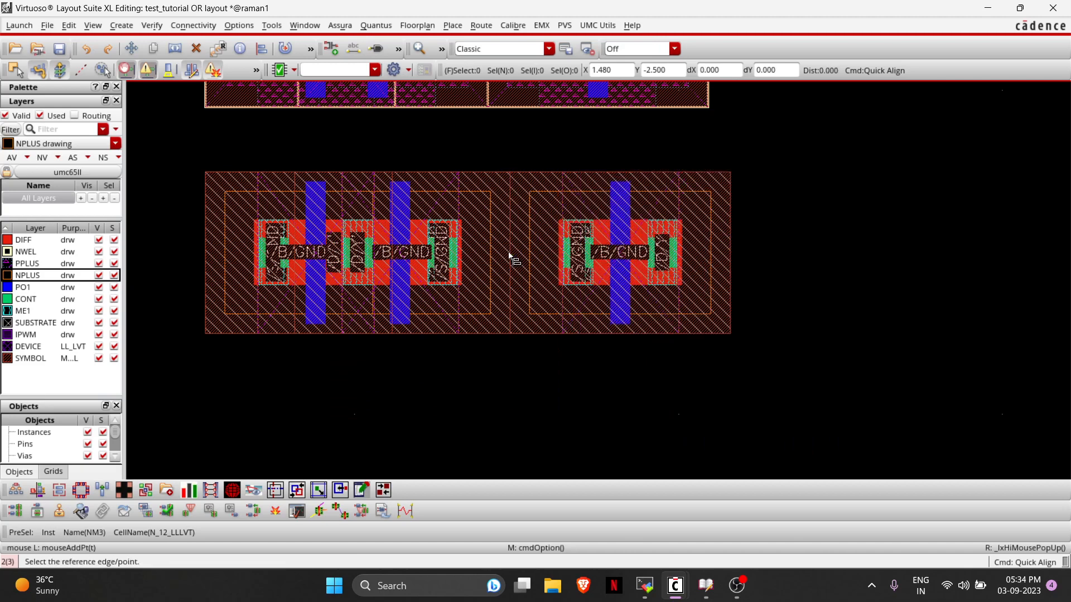
scroll(509, 255, "up", 2)
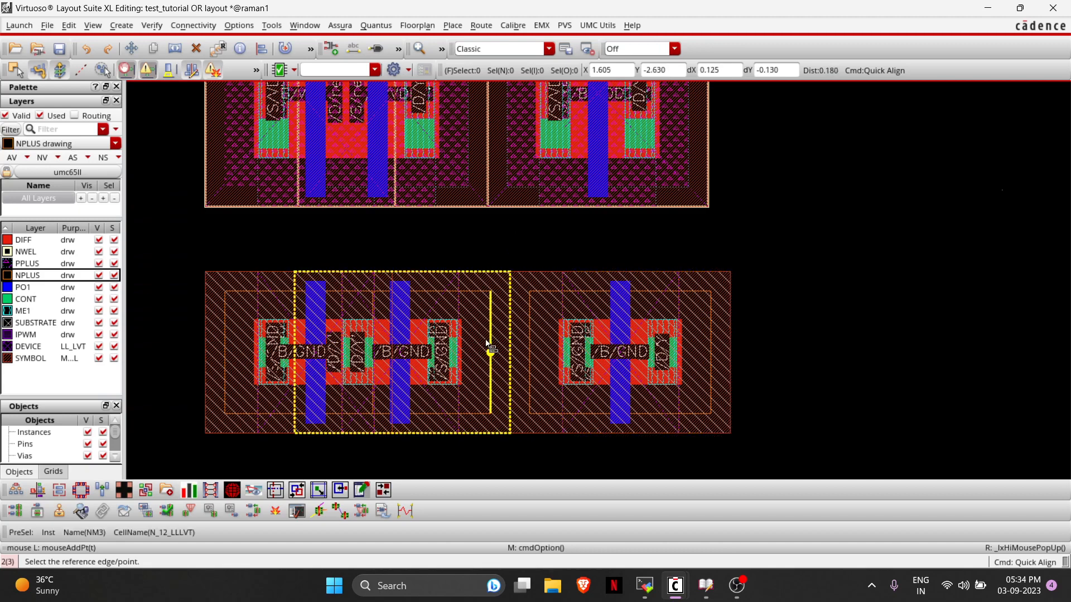
Move the single NMOS and the single PMOS about 0.5 µm to the right, away from their transistor pairs.
key("m")
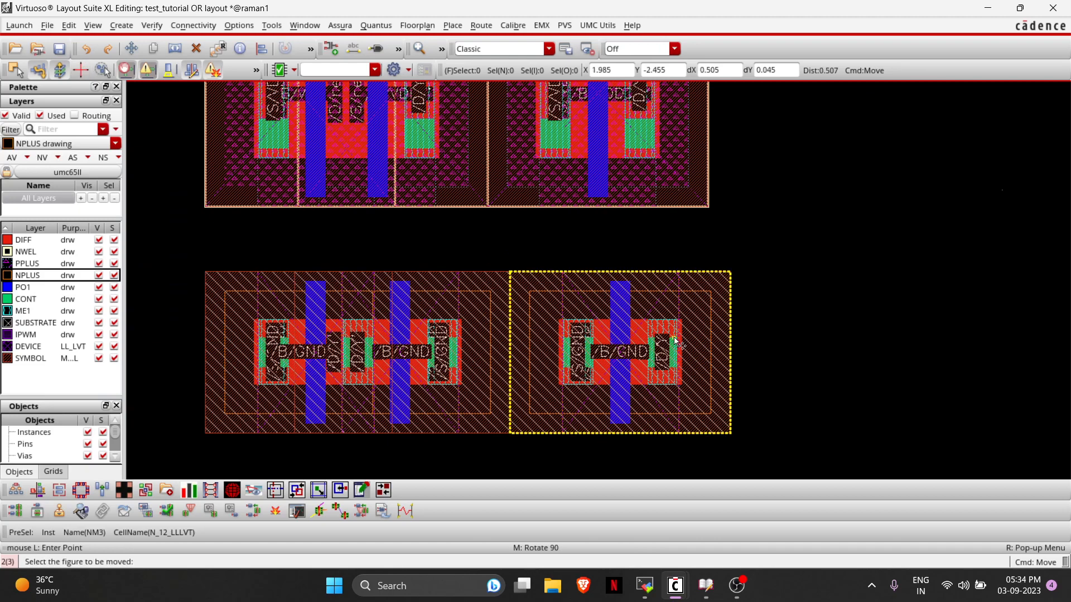
left_click(662, 350)
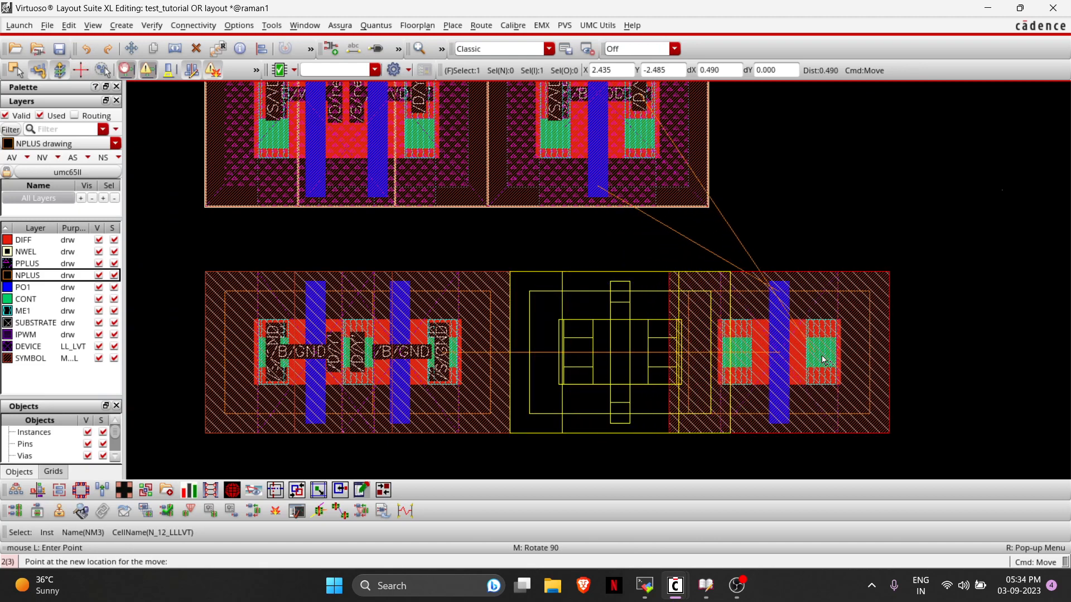
left_click(827, 351)
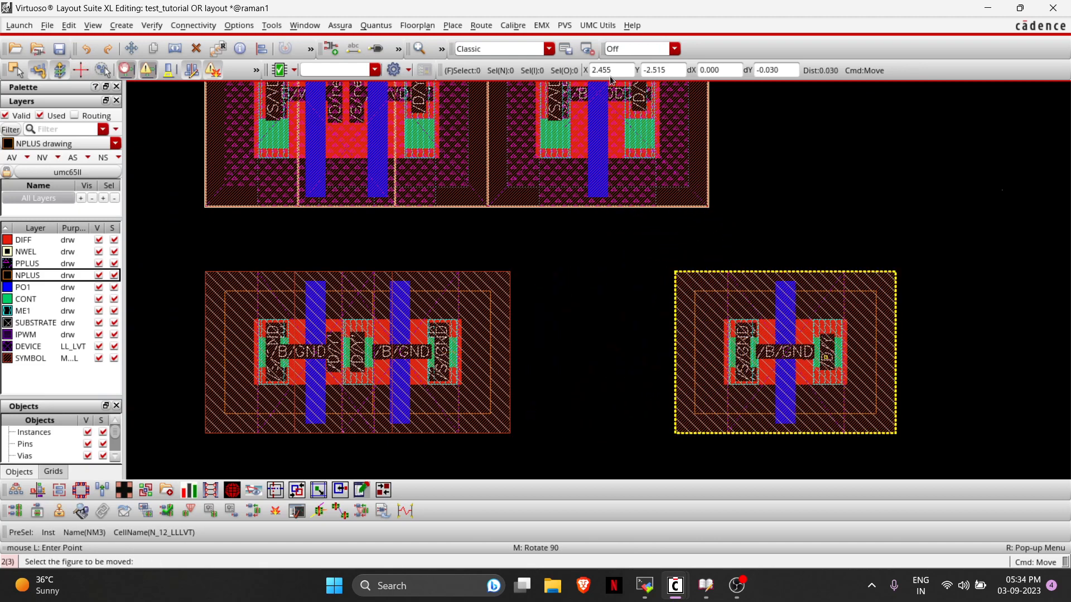
left_click(614, 128)
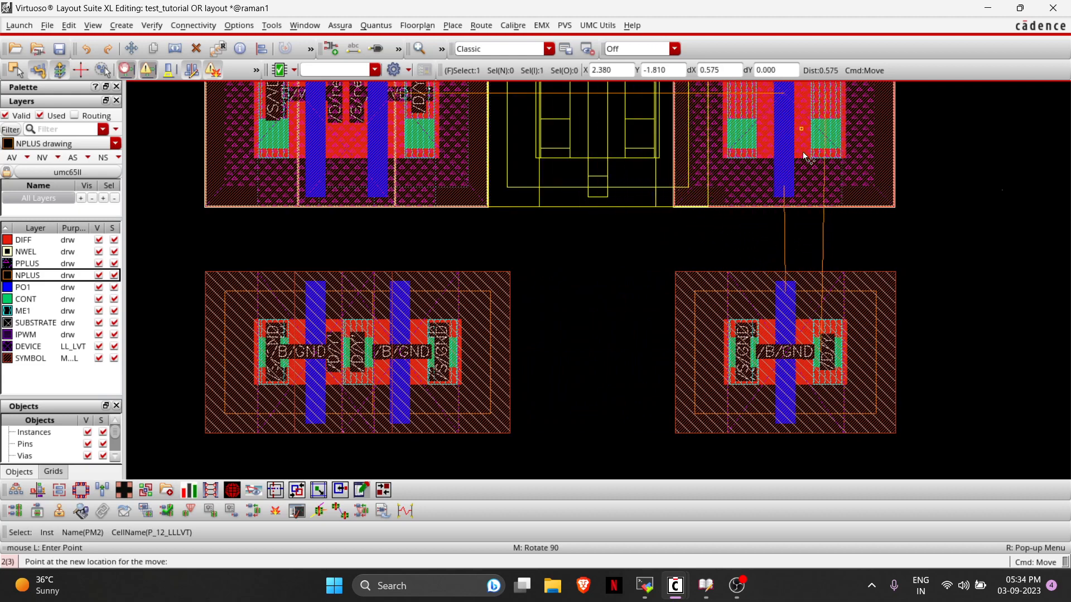
left_click(805, 152)
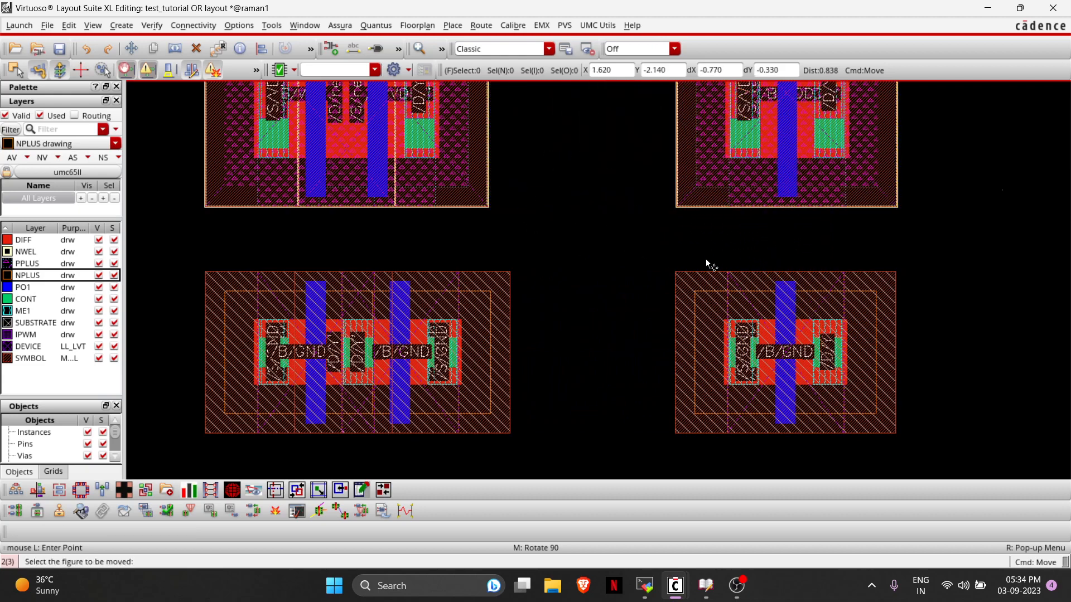
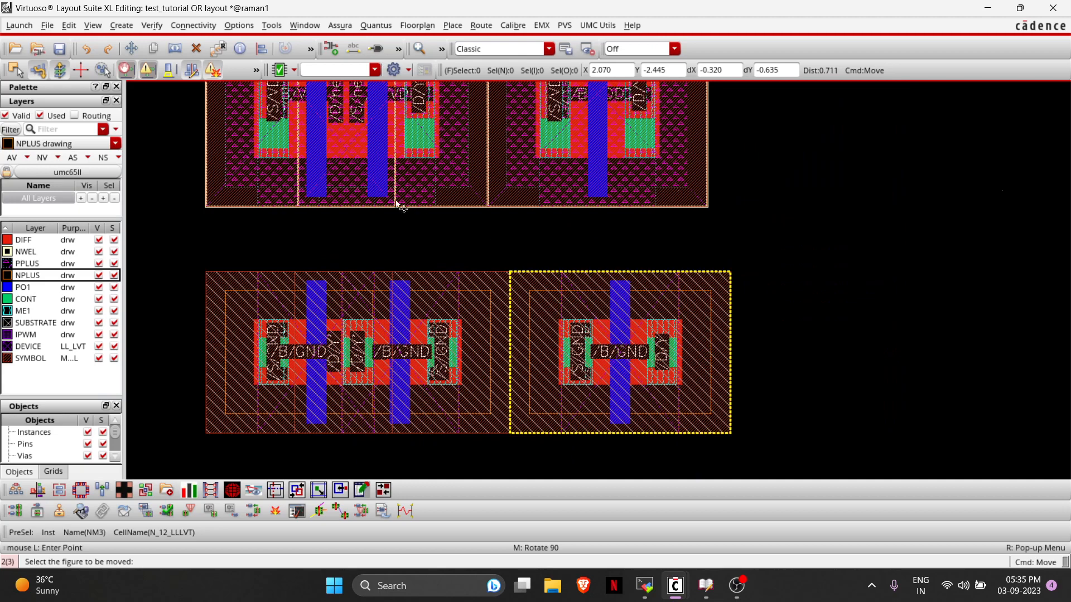
scroll(453, 213, "down", 1)
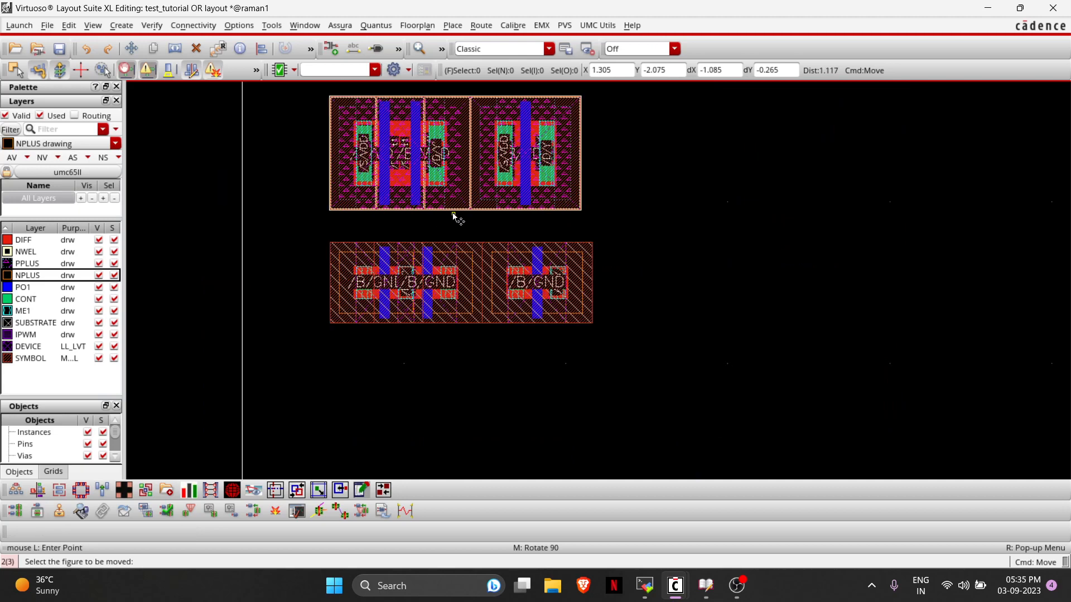
key("Escape")
key("Up")
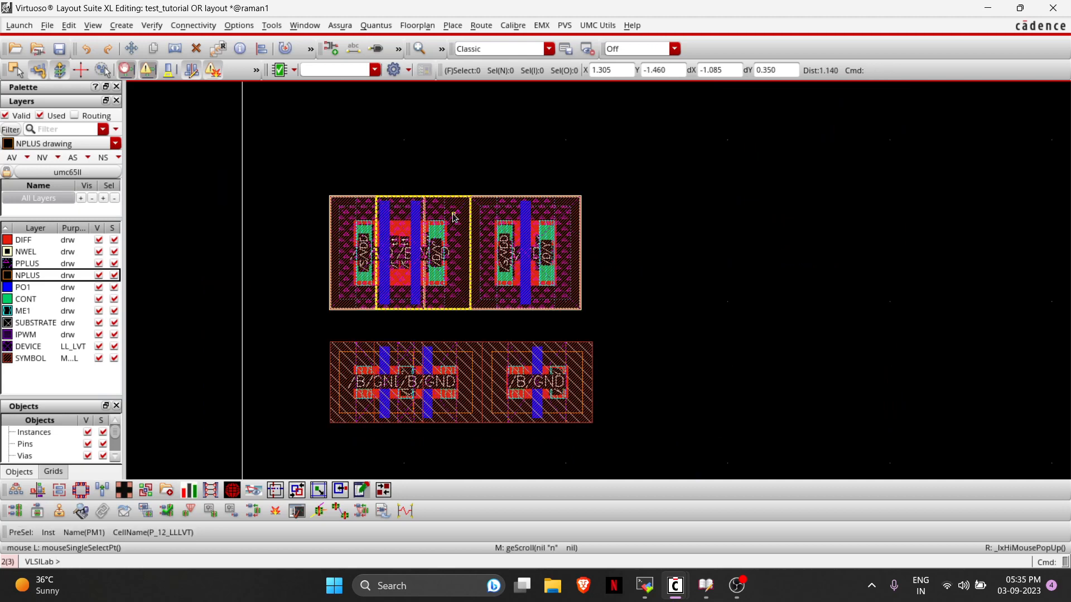
left_click_drag(292, 172, 654, 454)
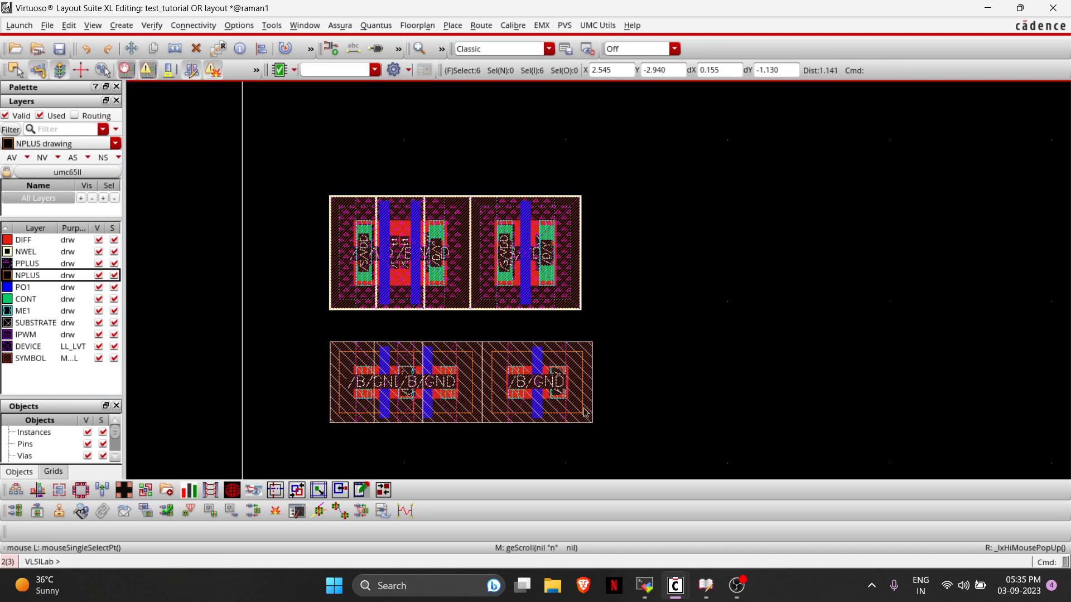
scroll(278, 143, "down", 2)
scroll(279, 143, "up", 4)
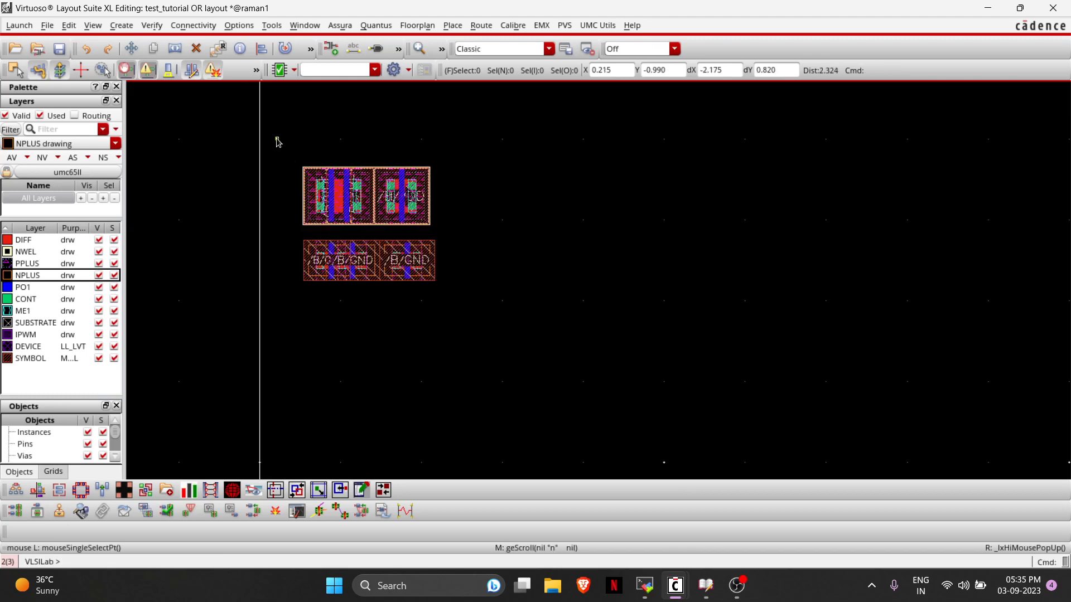
Launch Calibre nmDRC for the OR layout and load the umcdrc runset.
left_click(513, 25)
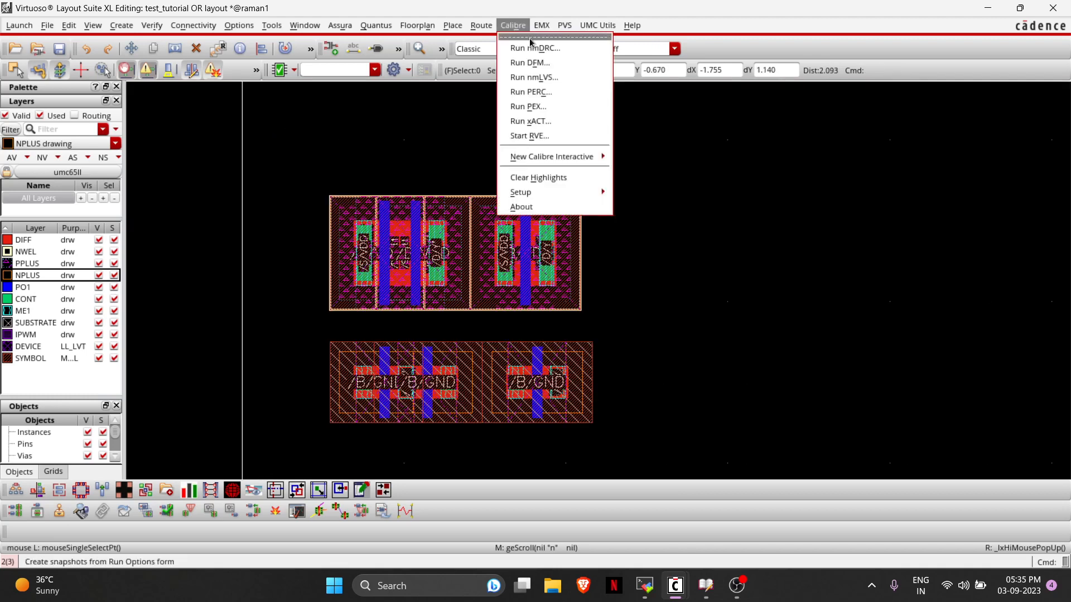
left_click(531, 52)
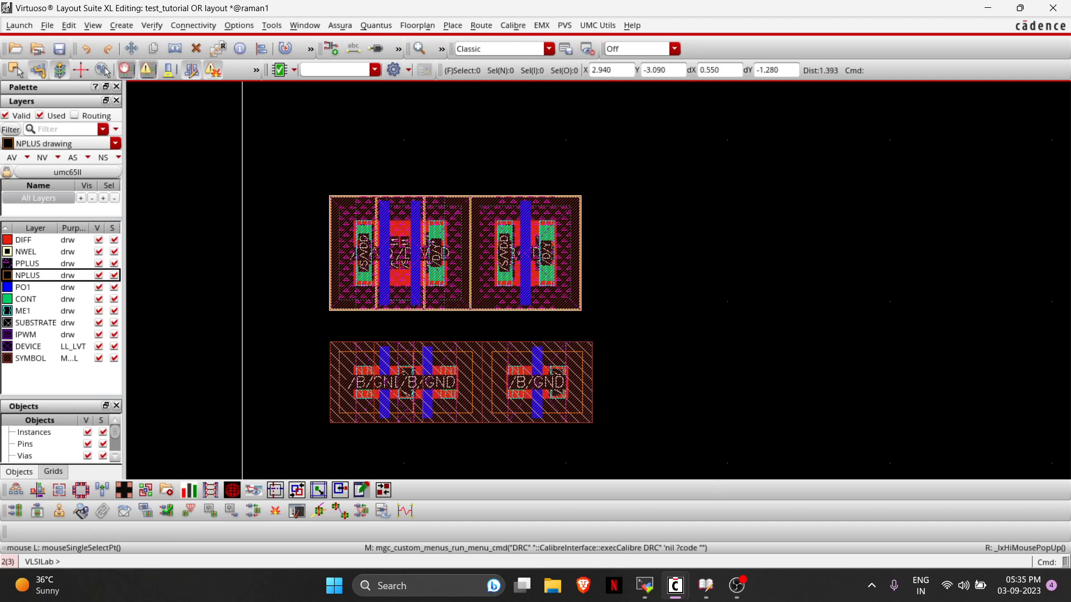
scroll(404, 334, "up", 2, "ctrl")
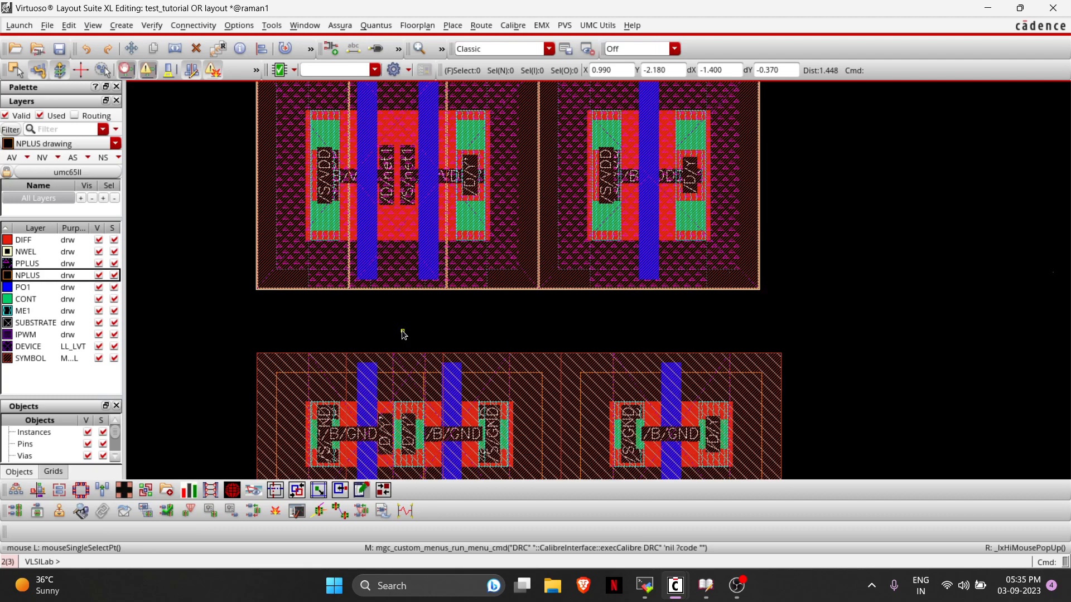
scroll(404, 335, "down", 2, "ctrl")
key("w")
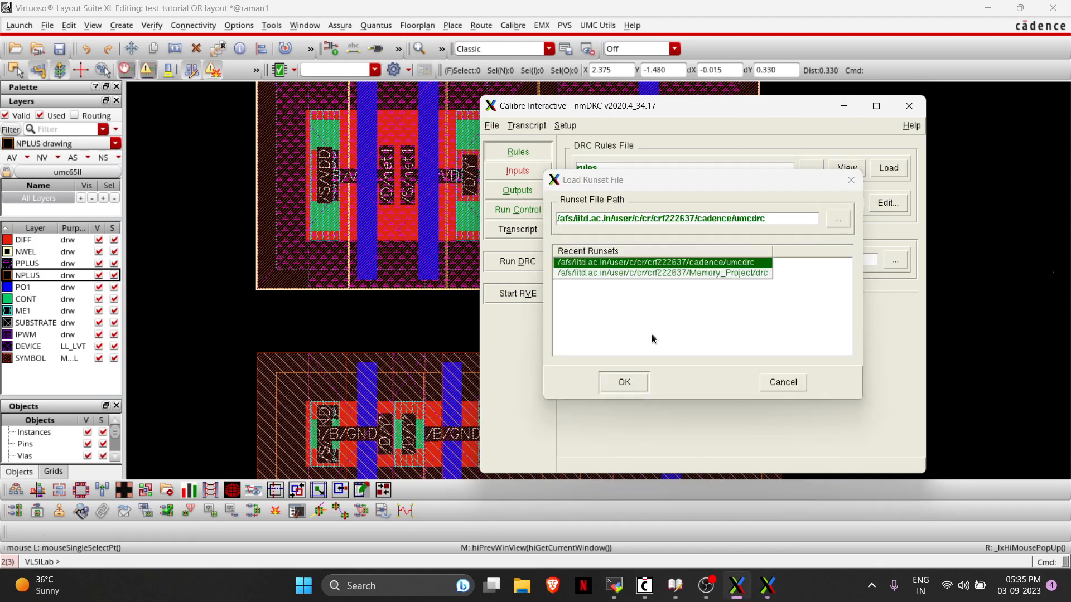
left_click(614, 378)
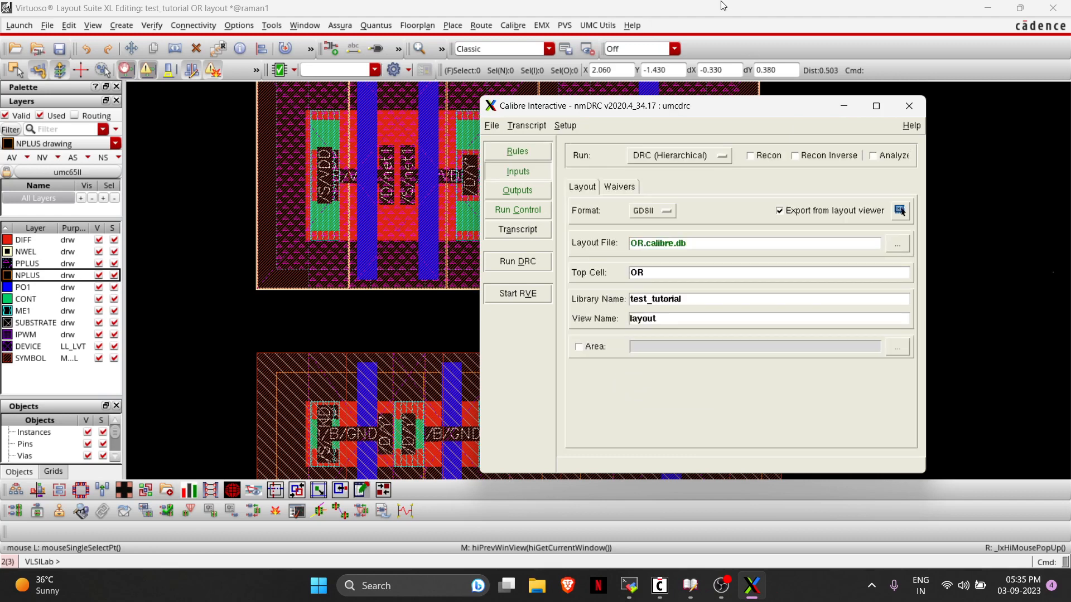
left_click(521, 263)
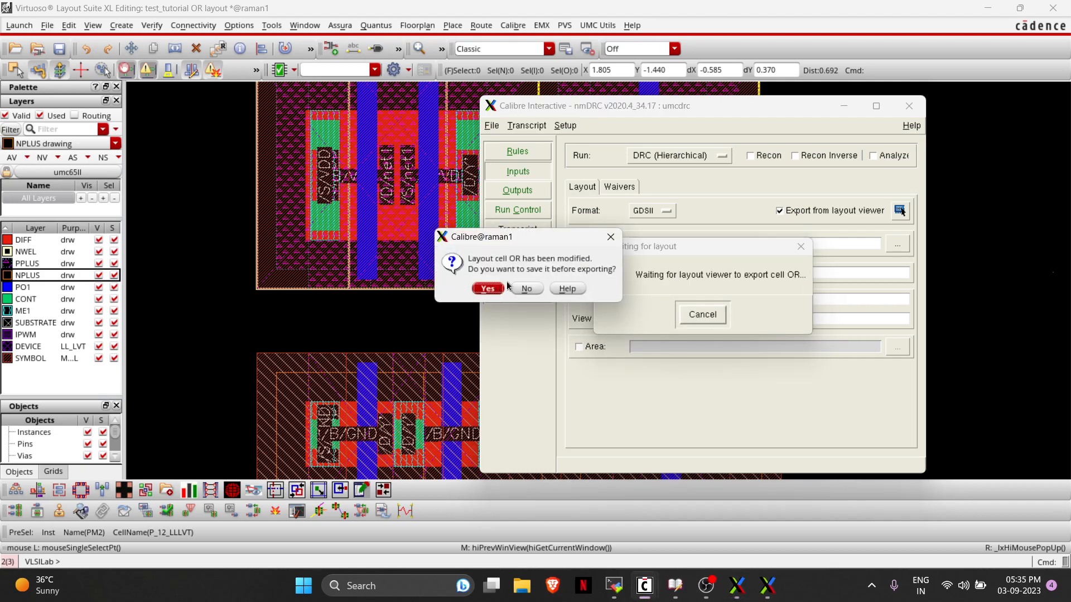
left_click(610, 237)
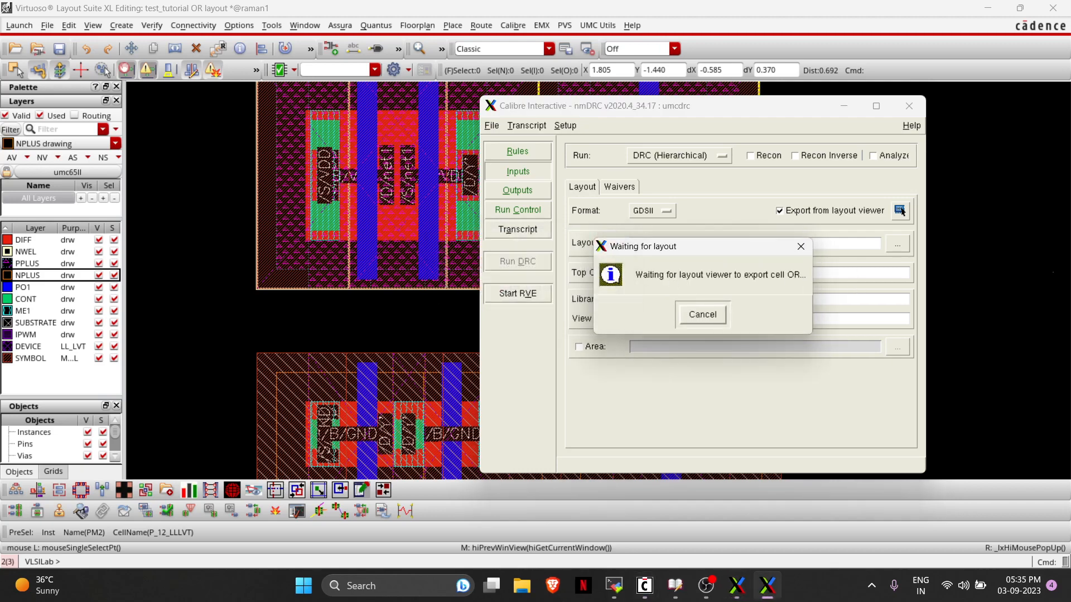
left_click(800, 248)
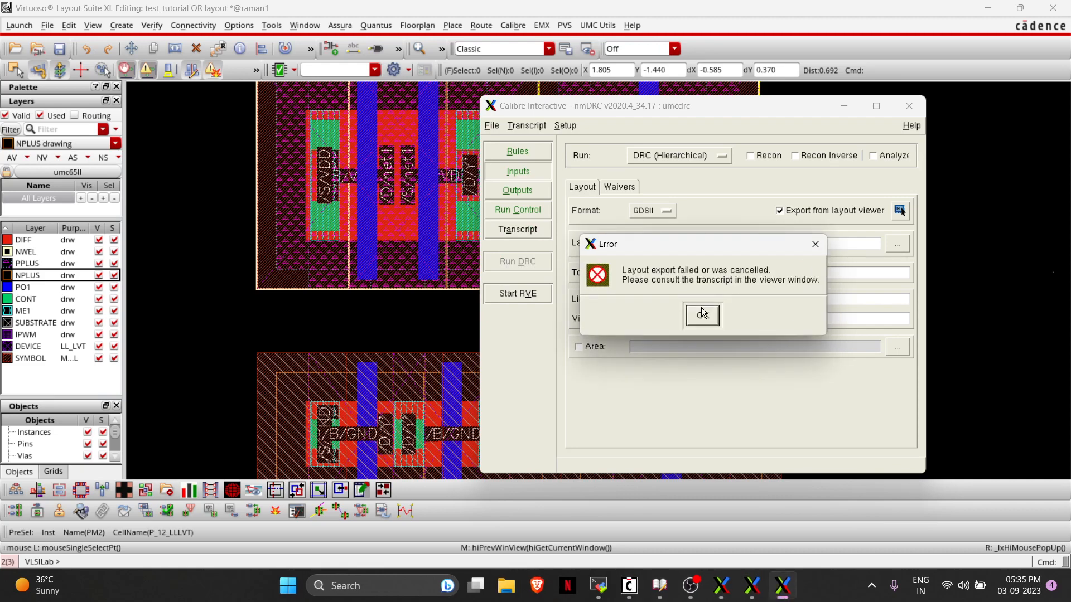
left_click(701, 308)
Review the nmDRC rules file and the input and output settings for cell OR, including export from the layout viewer.
left_click(530, 150)
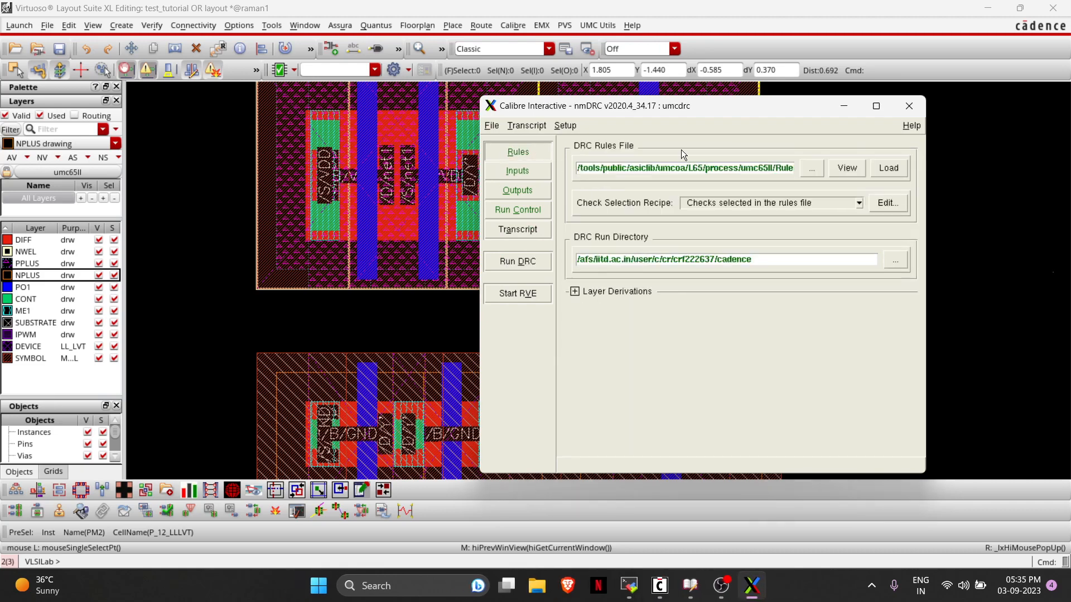
left_click(813, 168)
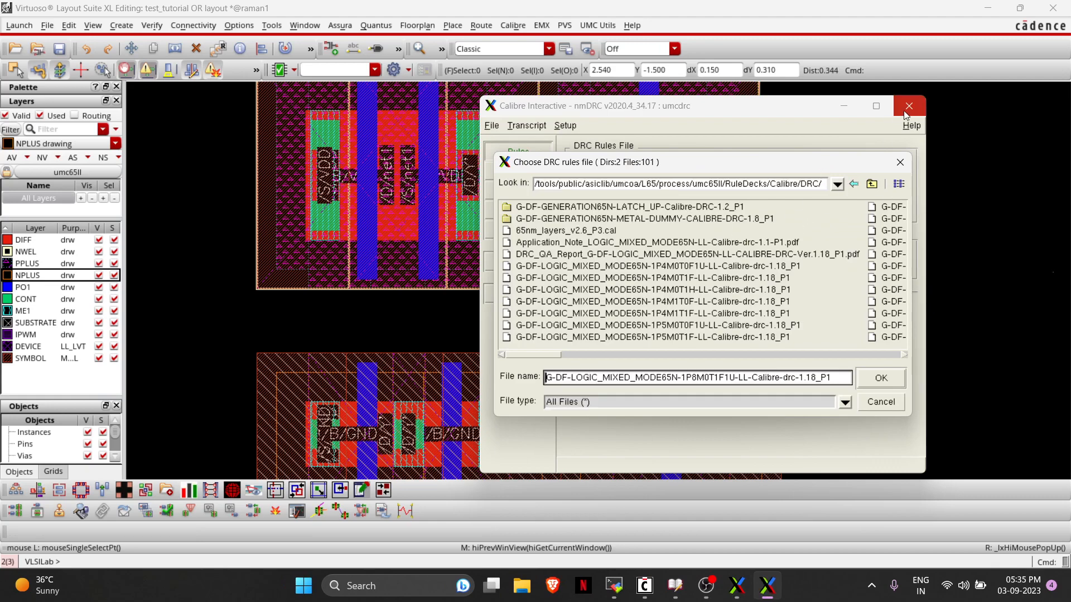
left_click(897, 166)
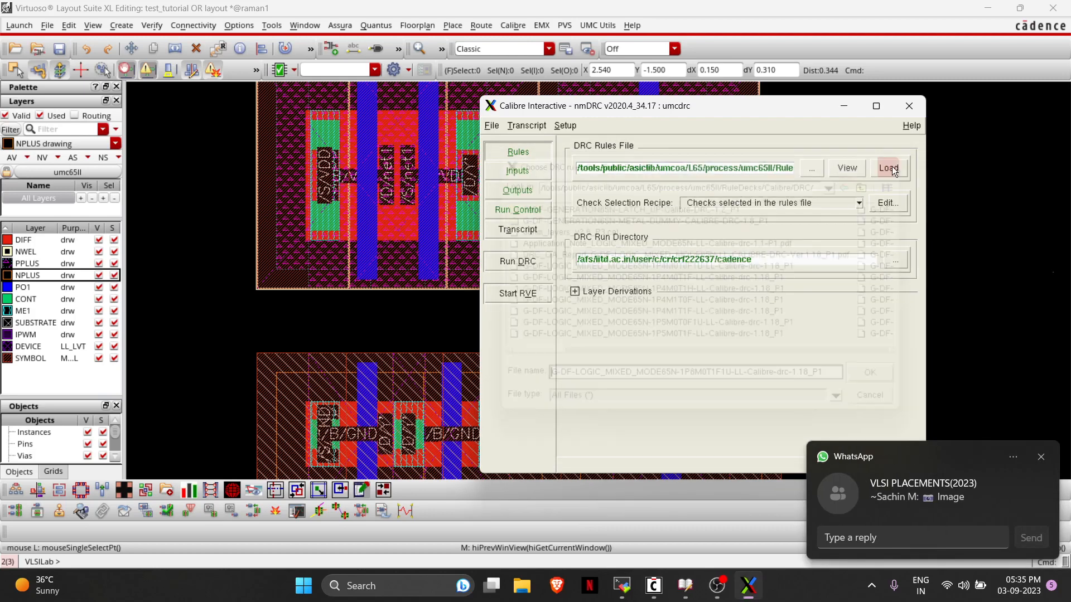
left_click(520, 171)
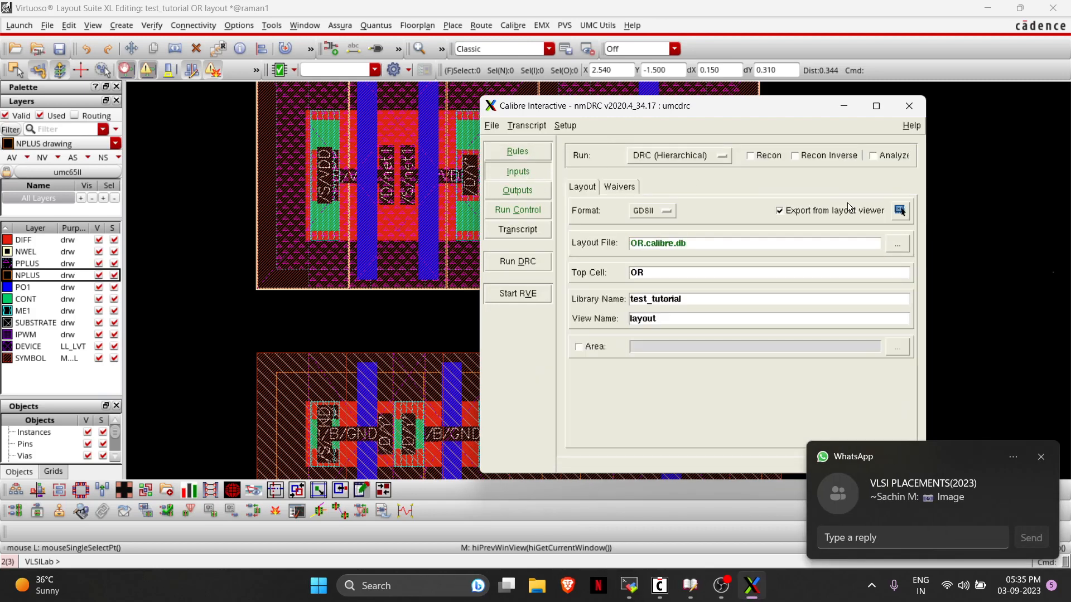
left_click(780, 212)
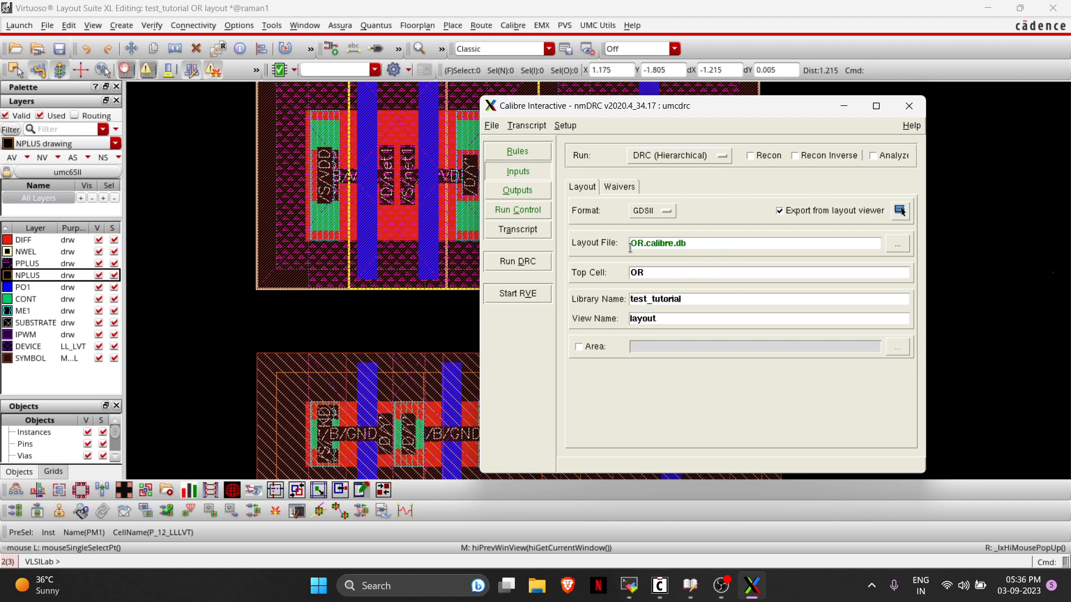
mouse_move(631, 243)
left_mouse_down()
mouse_move(659, 243)
mouse_move(646, 243)
left_mouse_up()
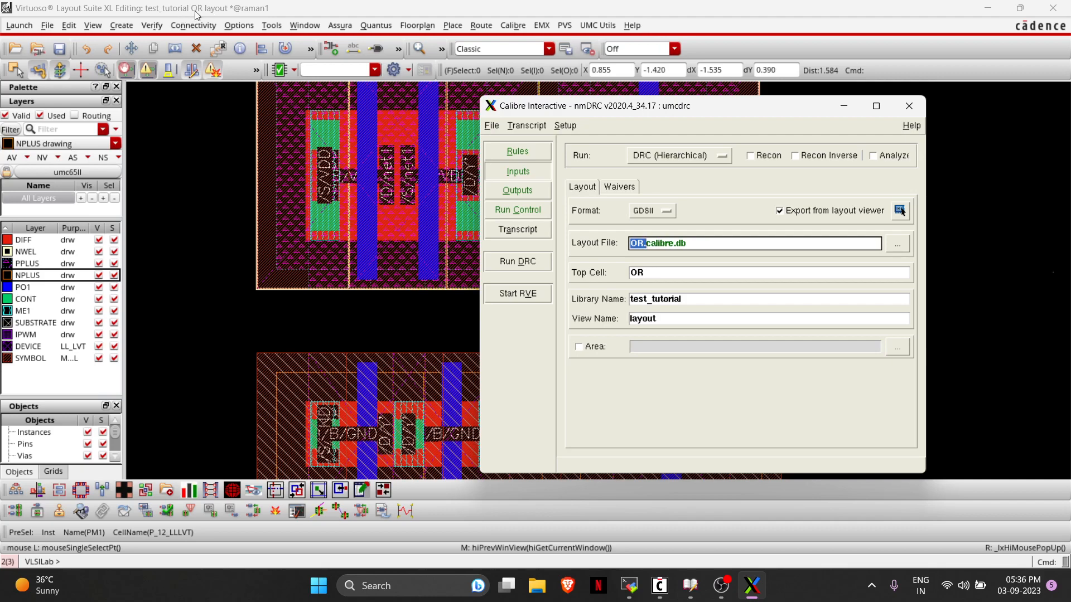
left_click(506, 190)
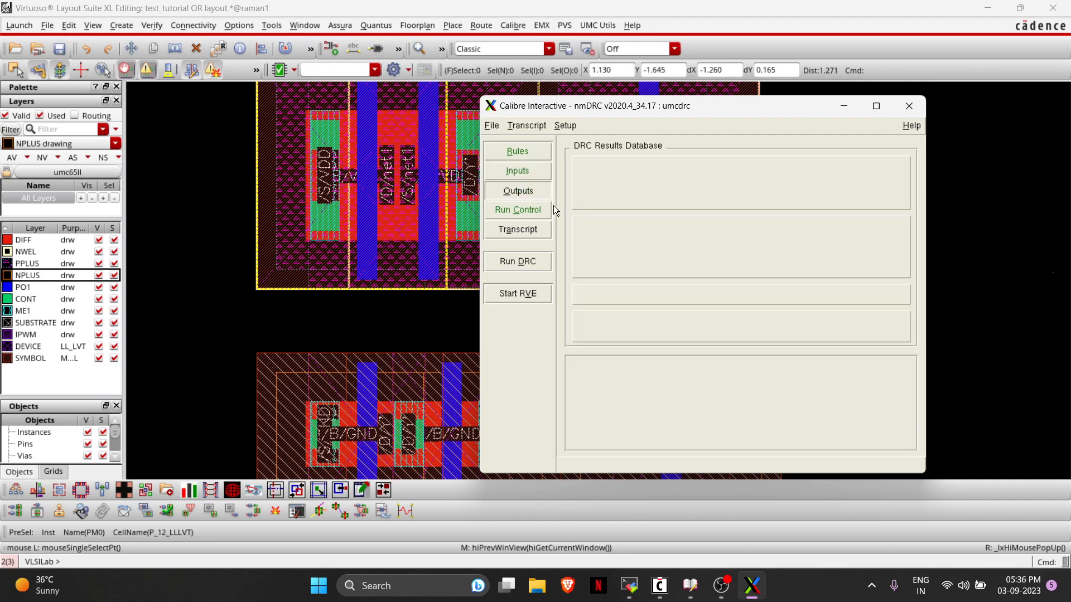
Run the DRC on cell OR, saving the modified layout before it is exported.
left_click(519, 261)
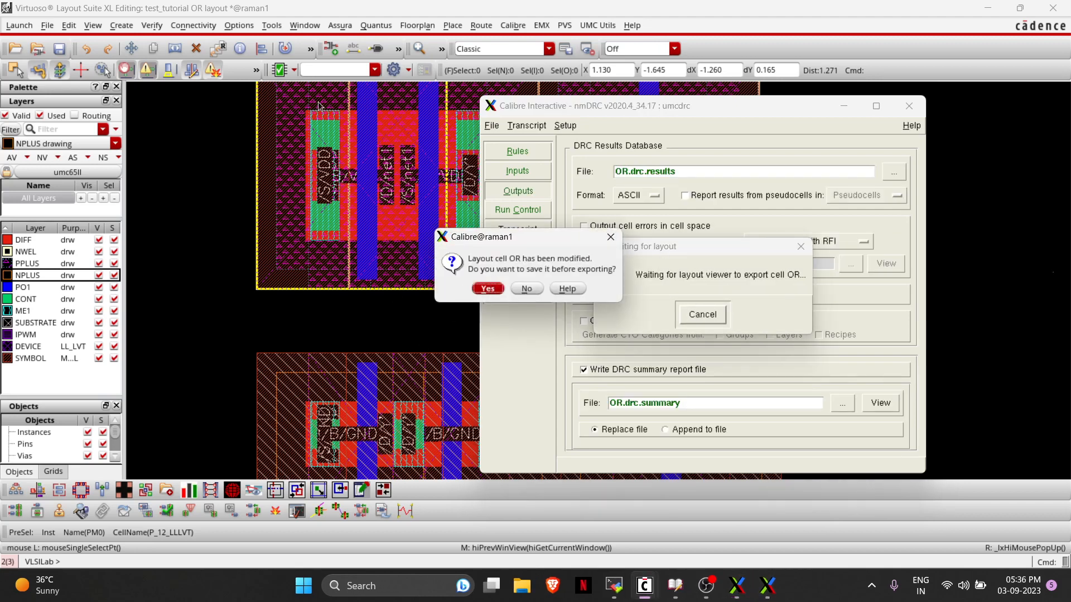
left_click(59, 52)
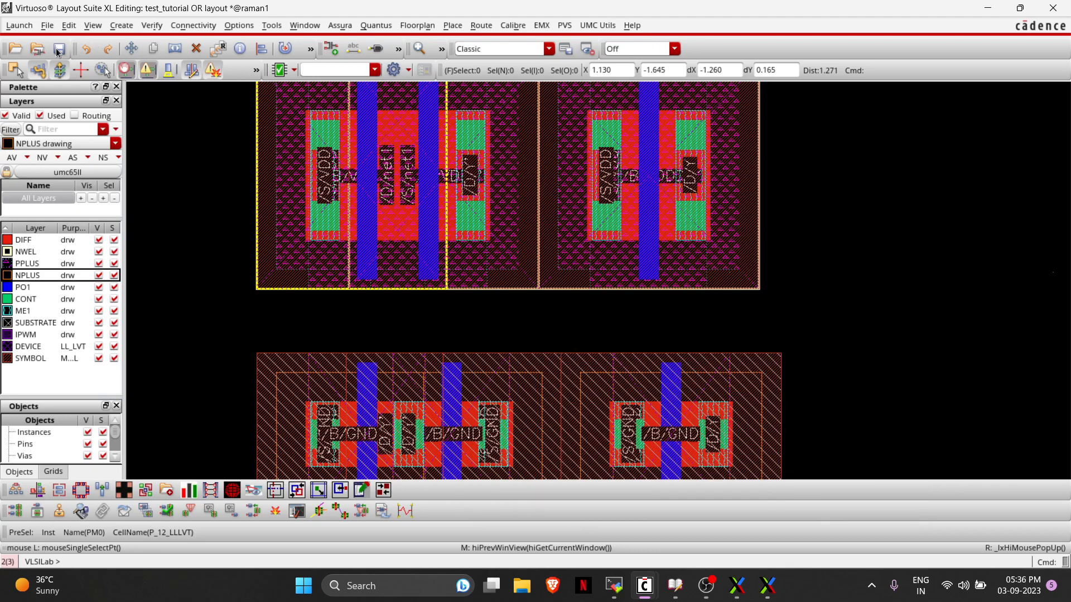
key("alt+Tab")
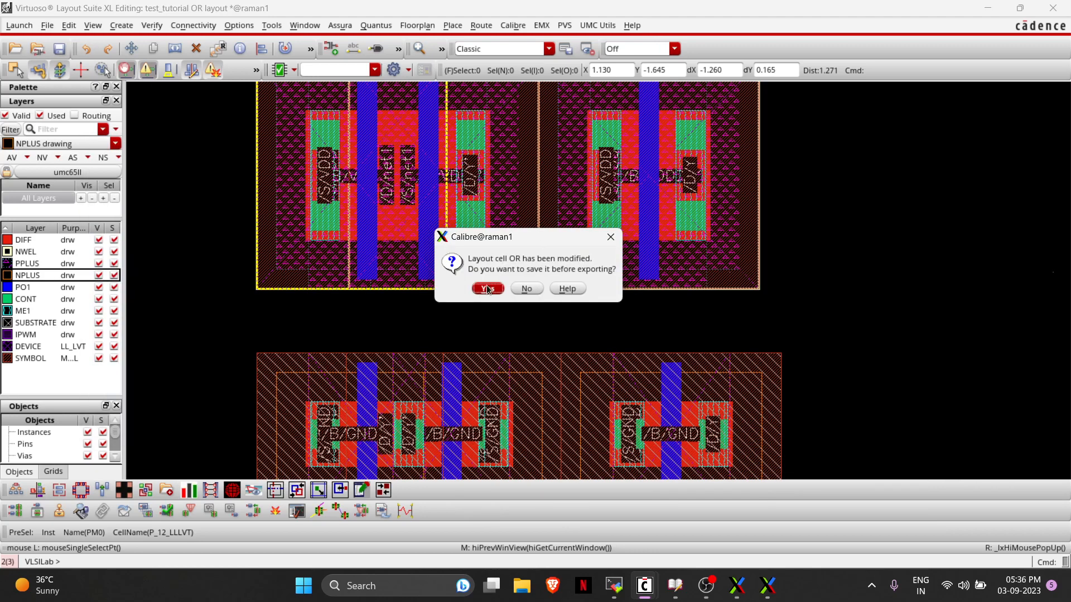
left_click(487, 289)
key("alt+Tab")
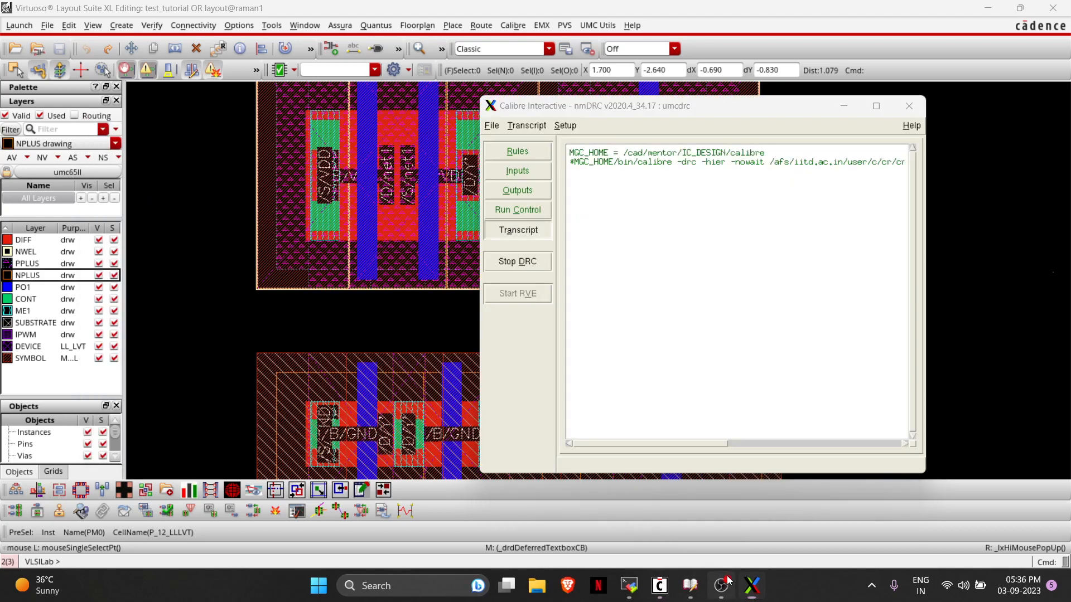
left_click(729, 582)
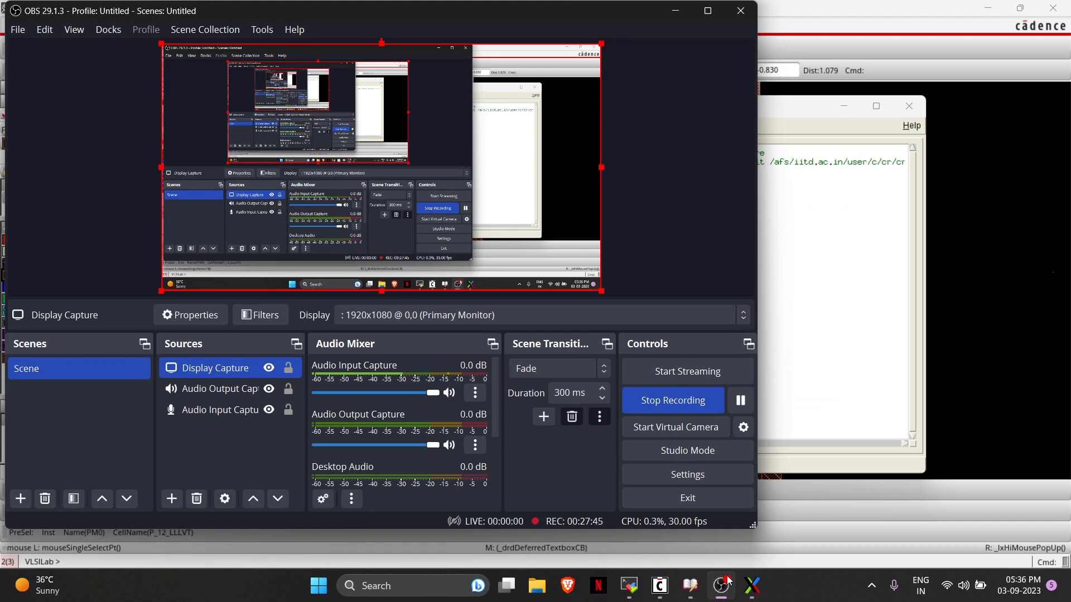
left_click(721, 585)
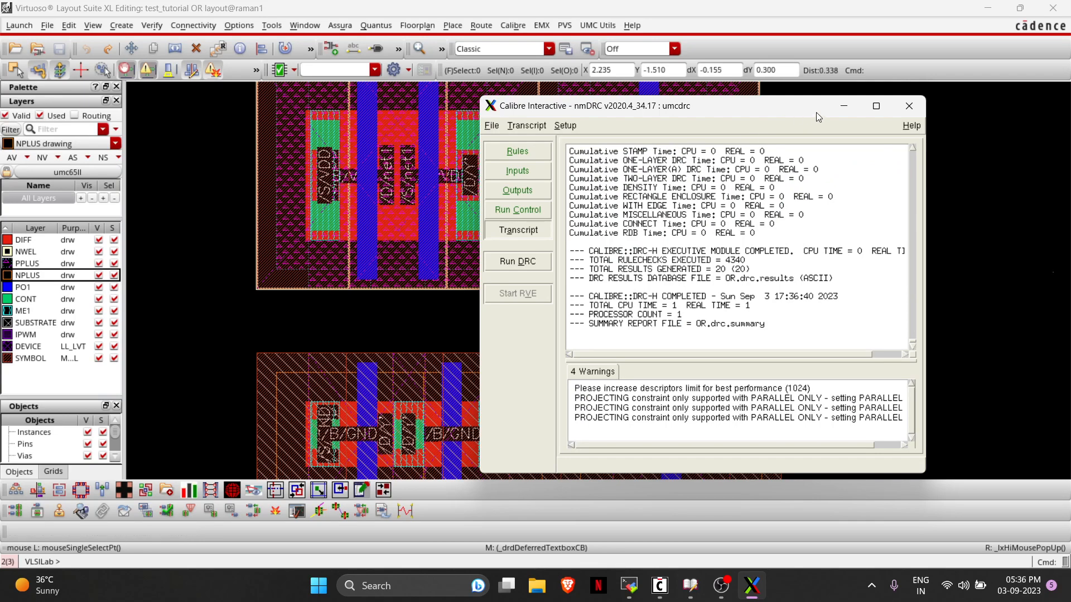
Inspect the first result of Check PLY.A in the DRC results and return to the layout to compare.
left_click(843, 106)
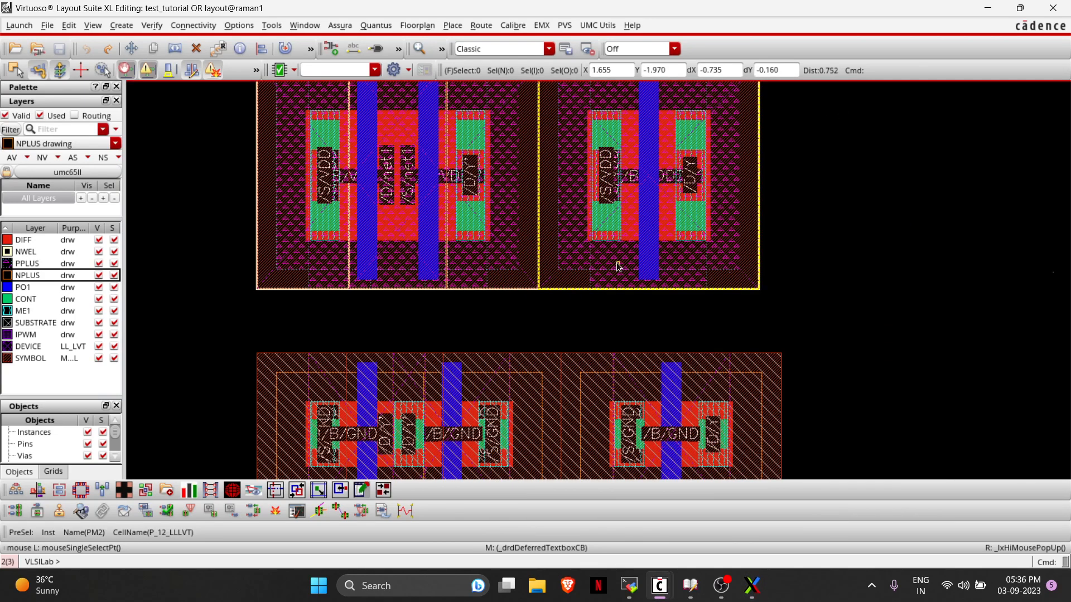
scroll(618, 267, "down", 2, "ctrl")
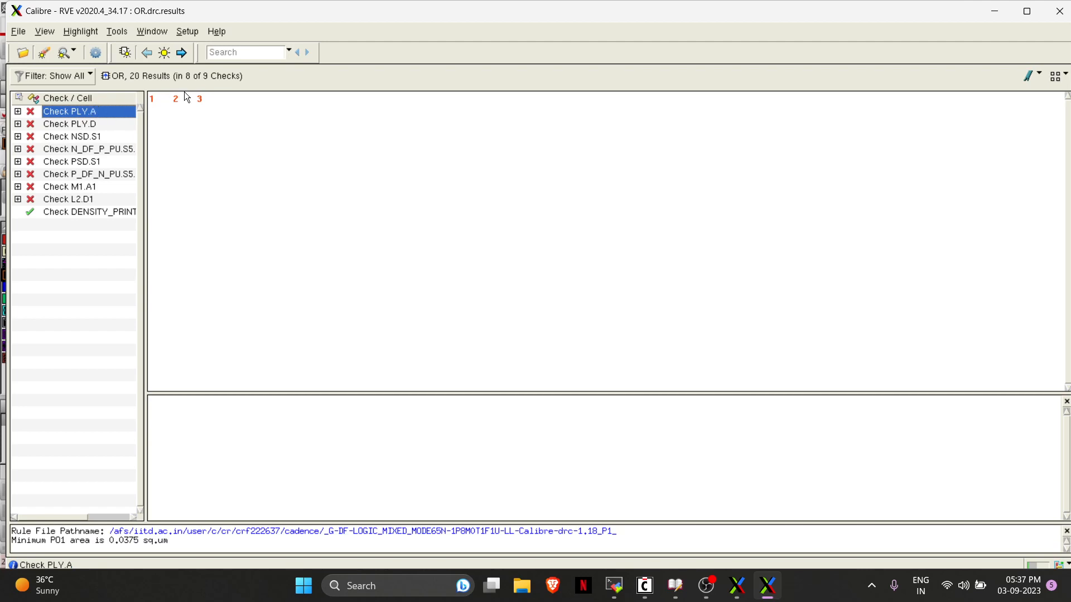
left_click(152, 99)
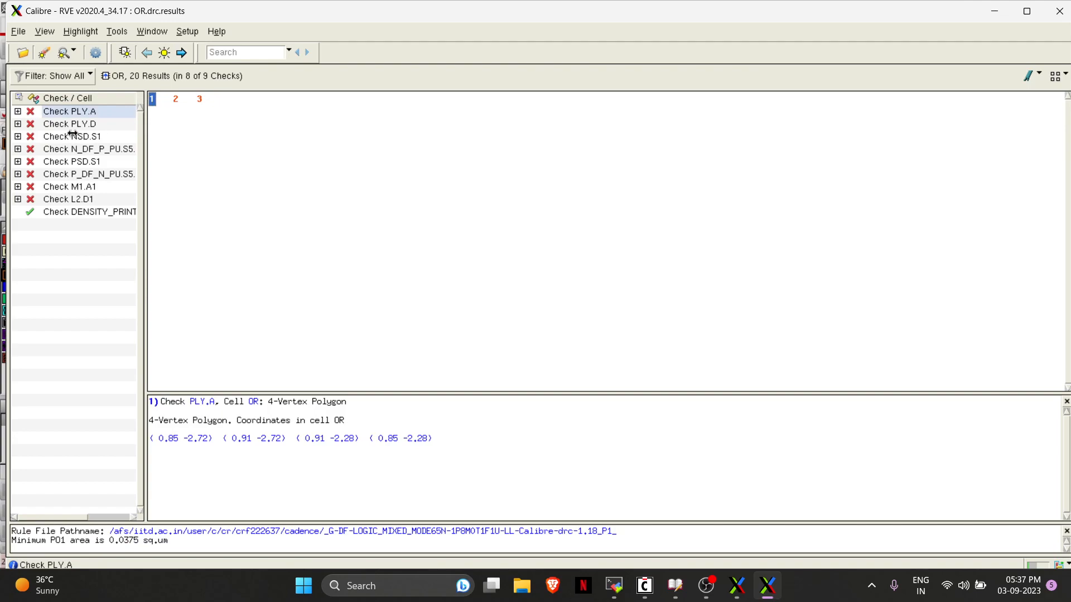
key("alt+Tab")
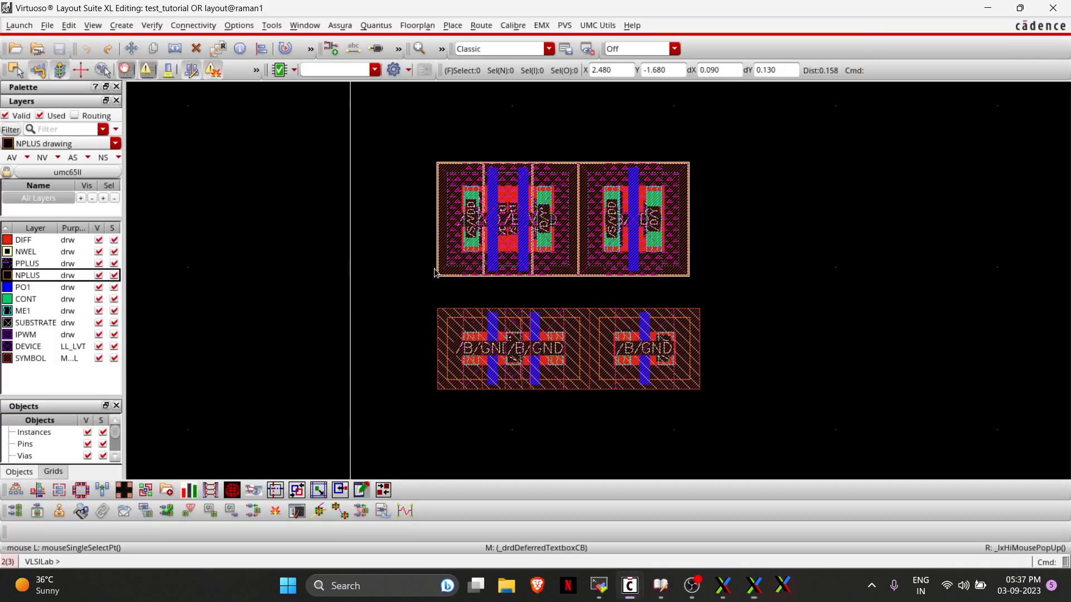
Compare the abutted NMOS and PMOS transistors in the OR layout with their connections in the OR schematic.
scroll(523, 266, "up", 2)
scroll(524, 267, "down", 2)
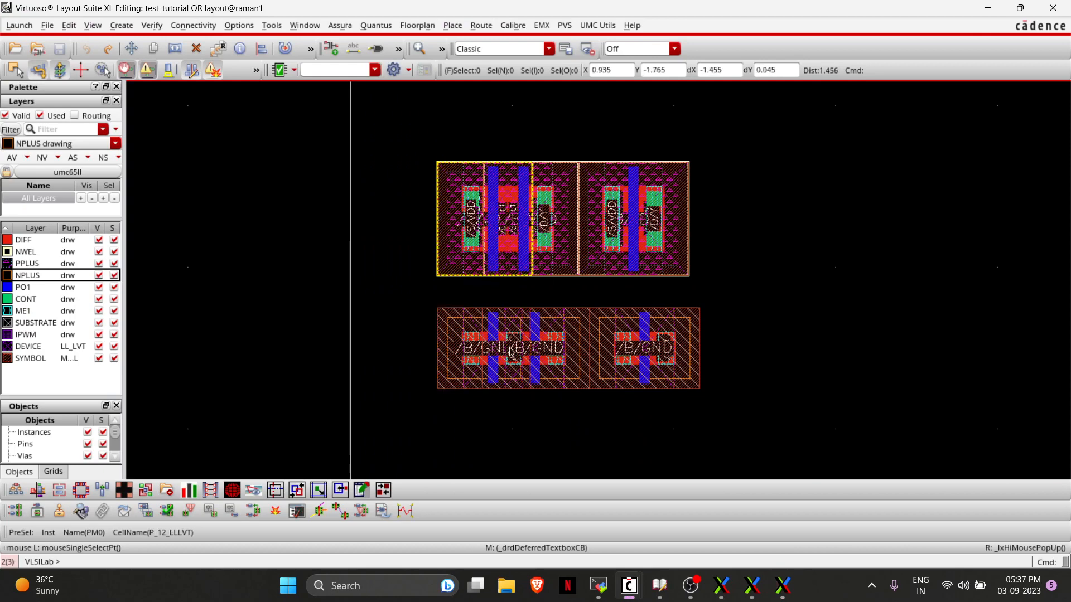
key("alt+Tab")
key("alt+Tab")
key("alt+Tab")
key("alt+Tab")
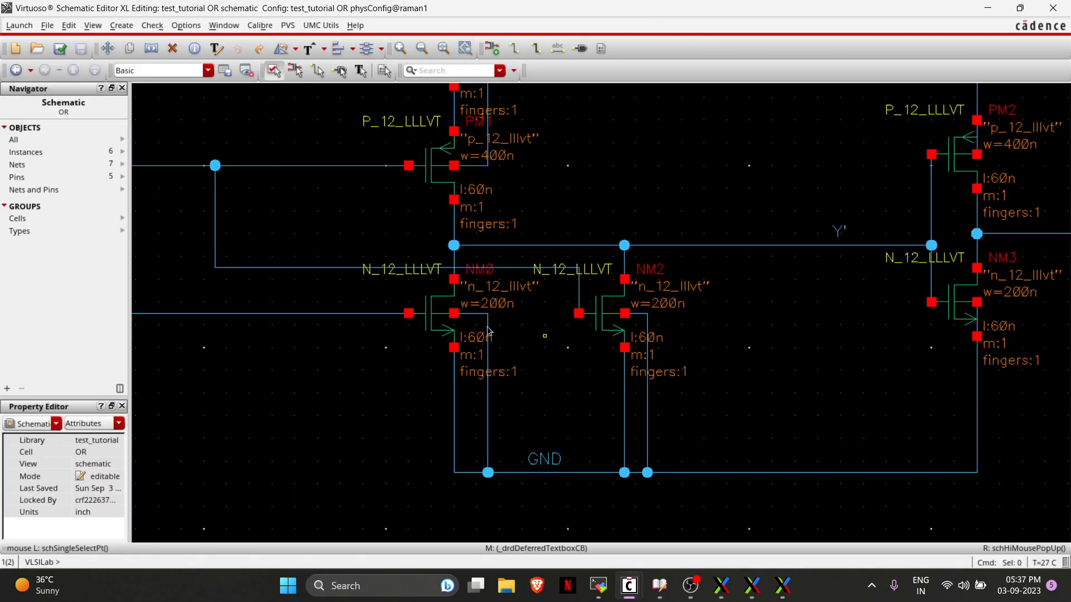
scroll(430, 159, "down", 2, "ctrl")
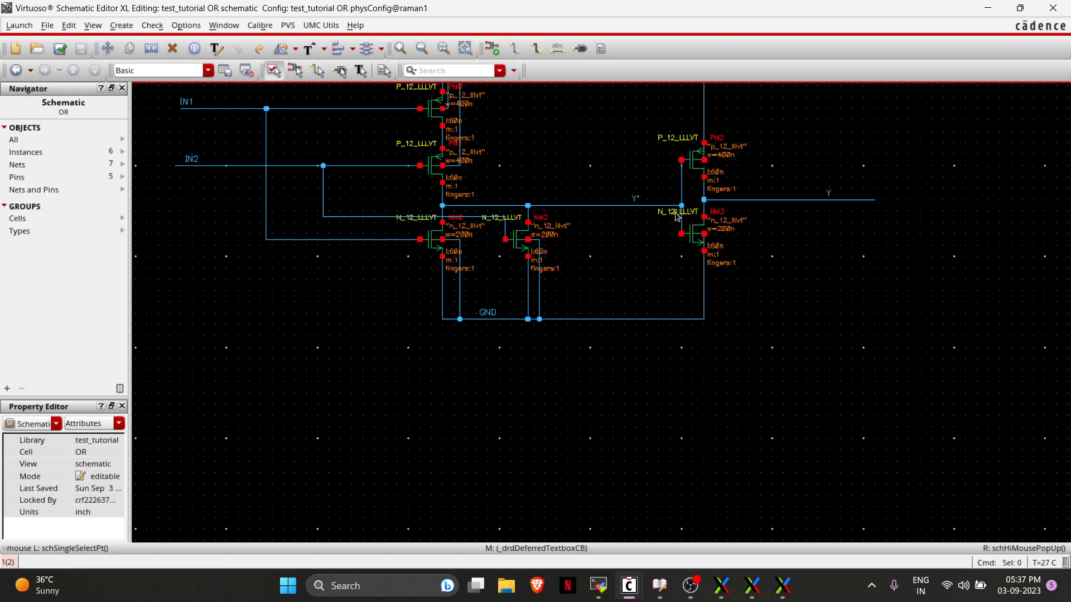
key("alt+Tab")
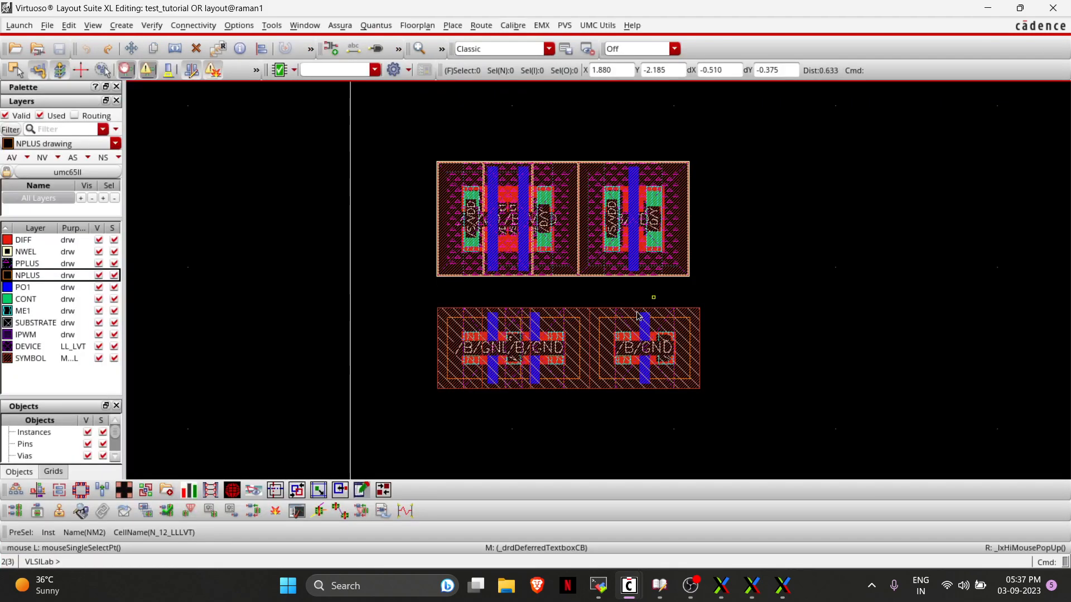
key("alt+Tab")
key("alt+Tab")
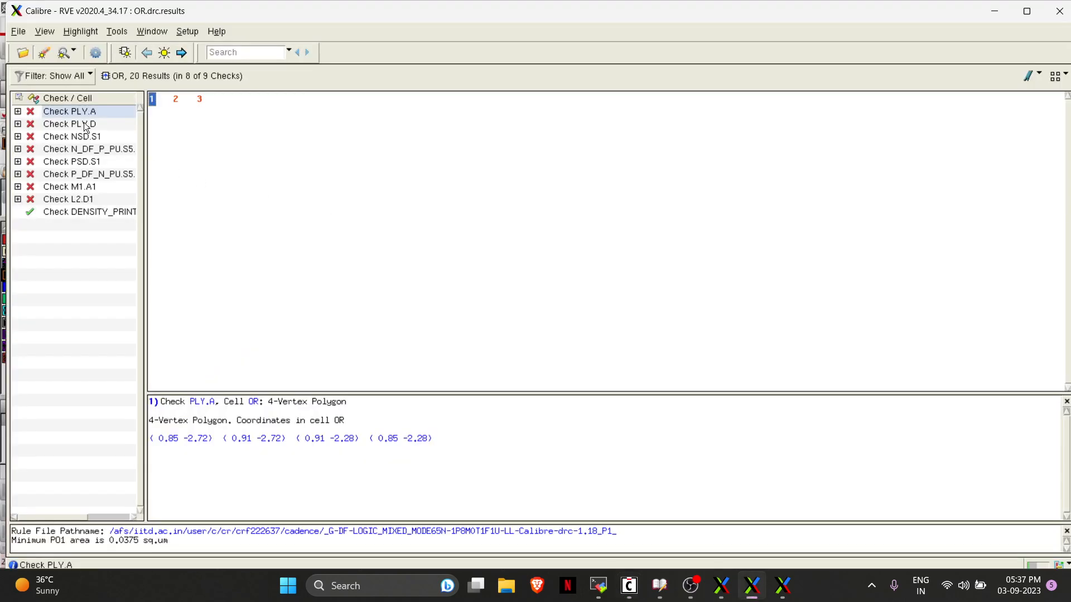
Review the rules for Check PLY.D and Check NSD.S1 in the DRC results and highlight the NSD.S1 result in the layout.
left_click(84, 123)
left_click(93, 136)
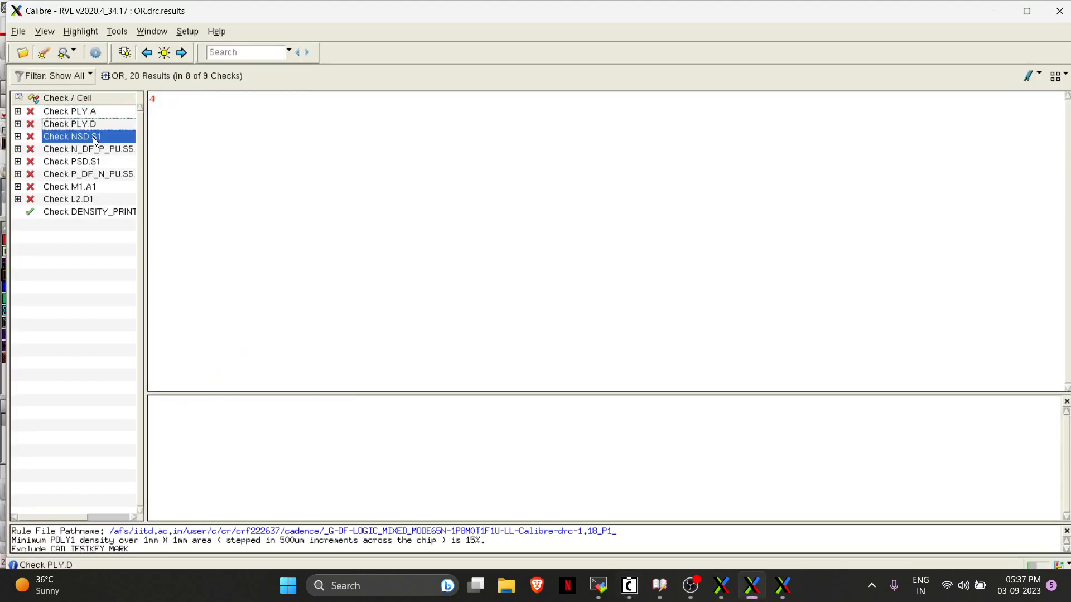
key("Up")
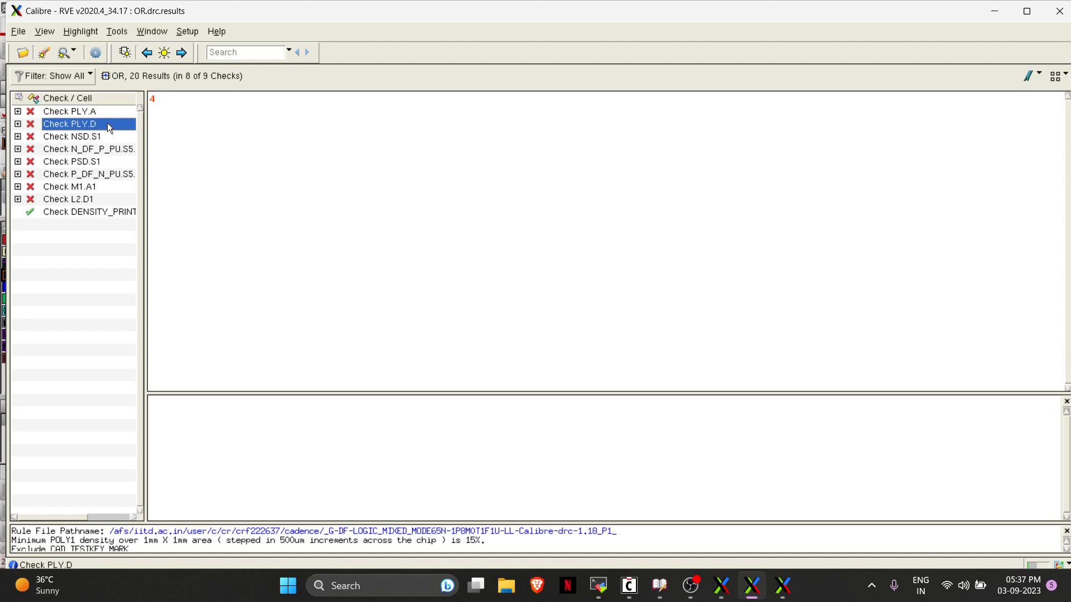
left_click(89, 137)
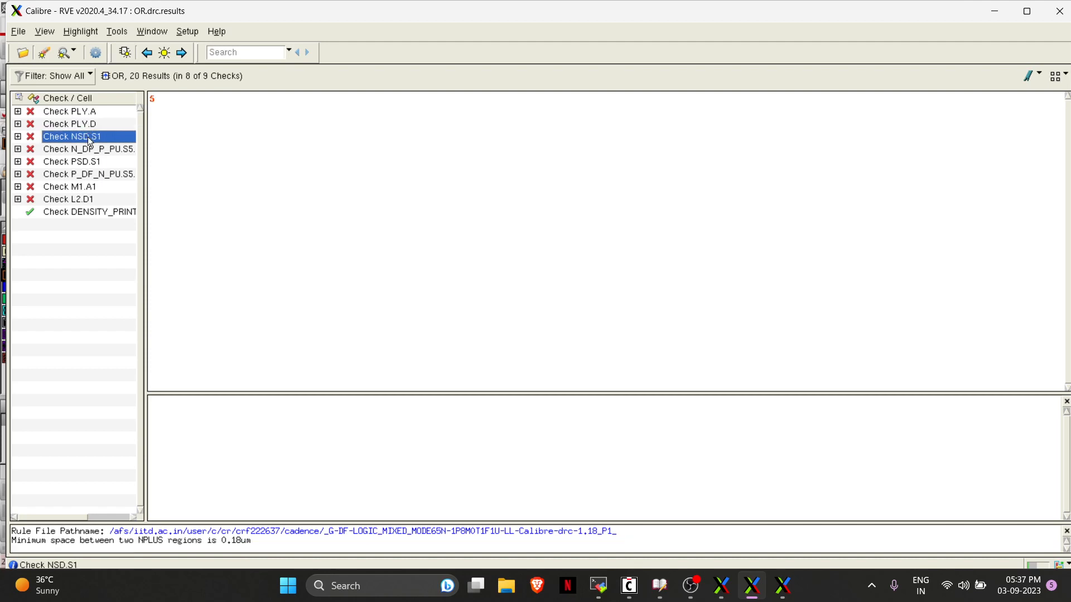
left_click(152, 99)
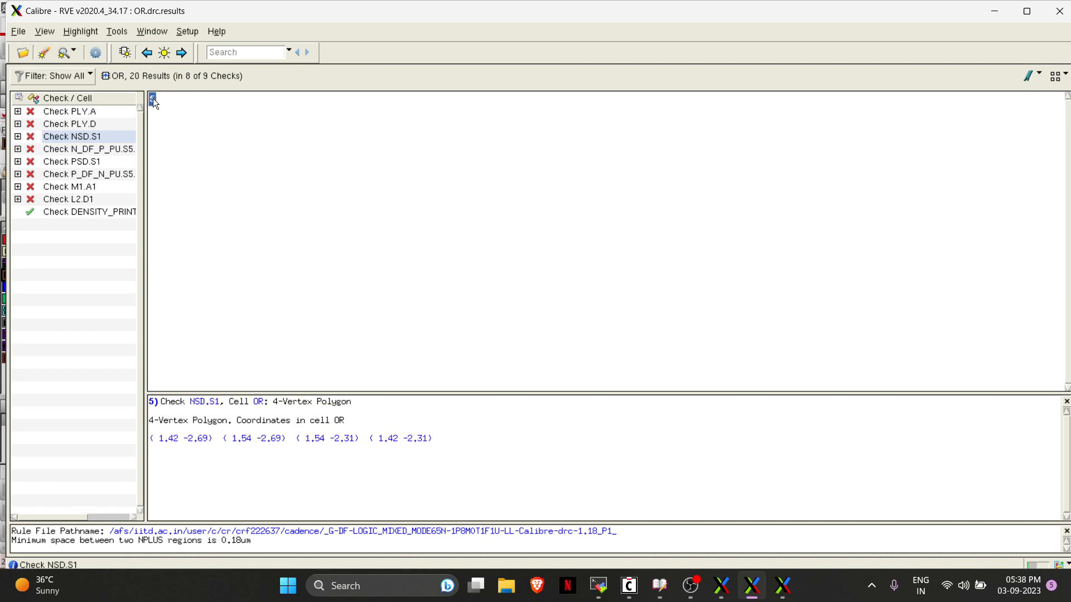
key("alt+Tab")
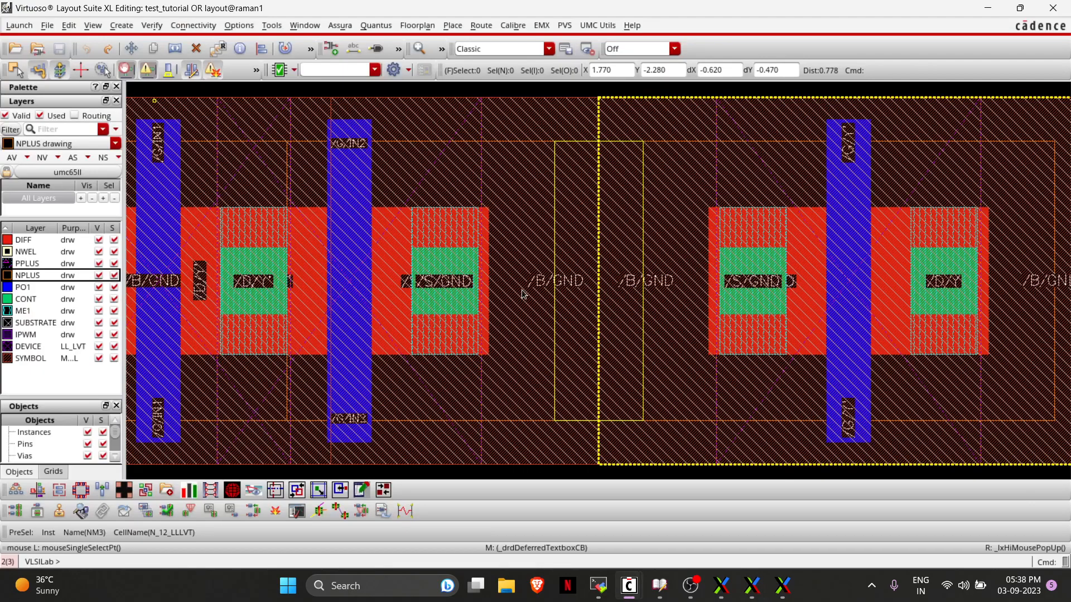
Show only the NWEL and NPLUS layers around the highlighted NSD.S1 violation between the NMOS transistors.
scroll(521, 290, "down", 1)
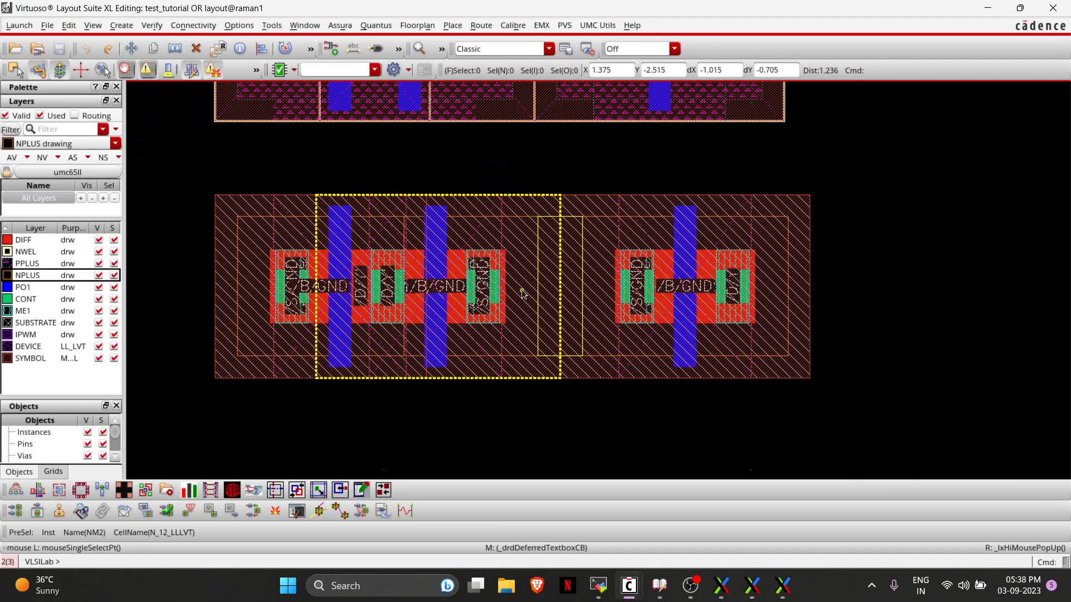
left_click(99, 229)
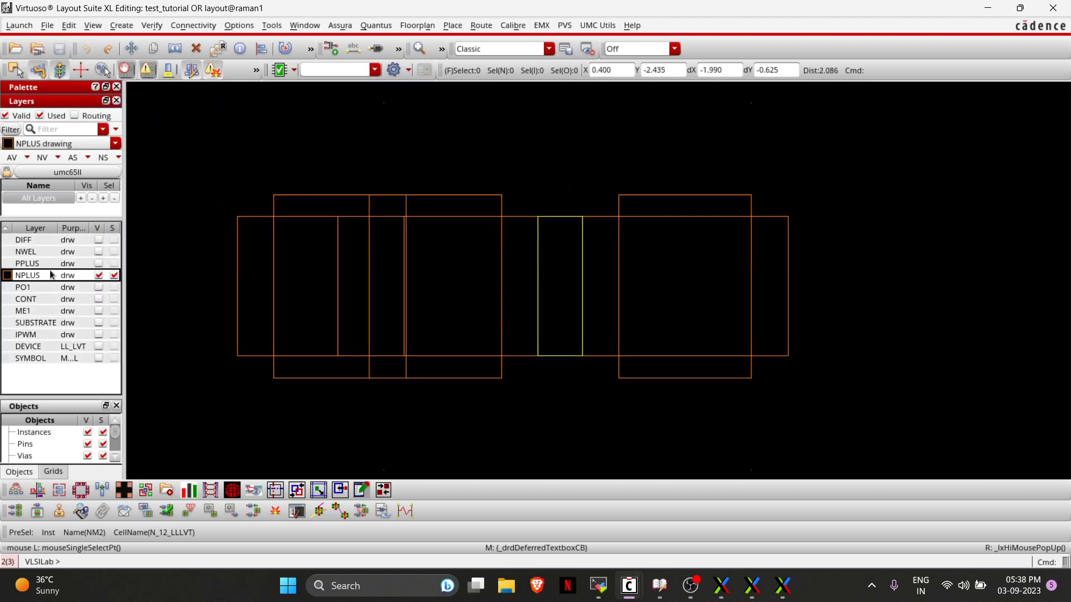
left_click(28, 264)
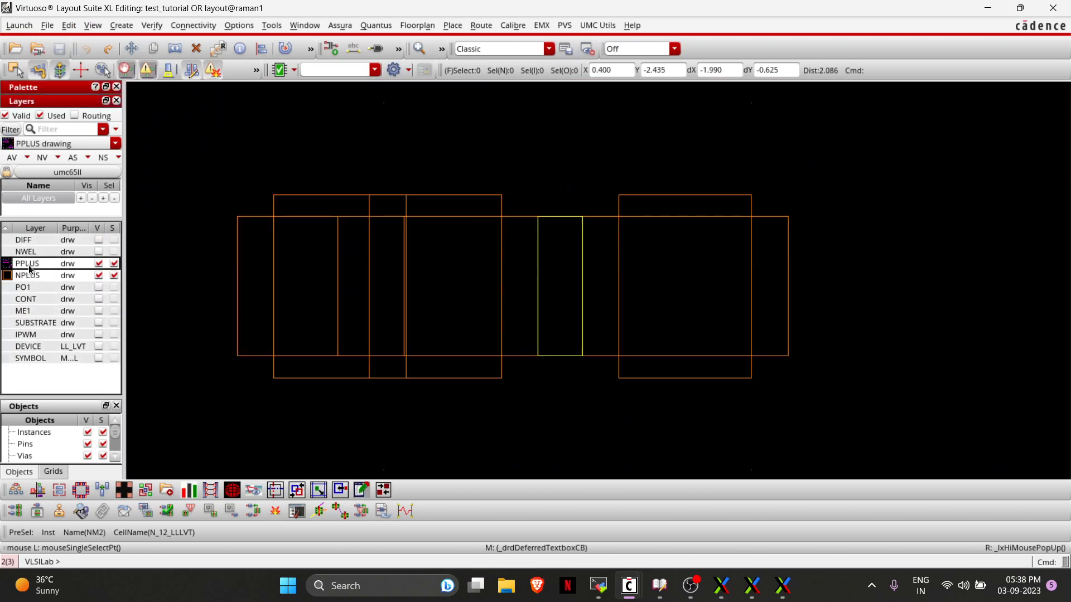
left_click(99, 252)
left_click(99, 274)
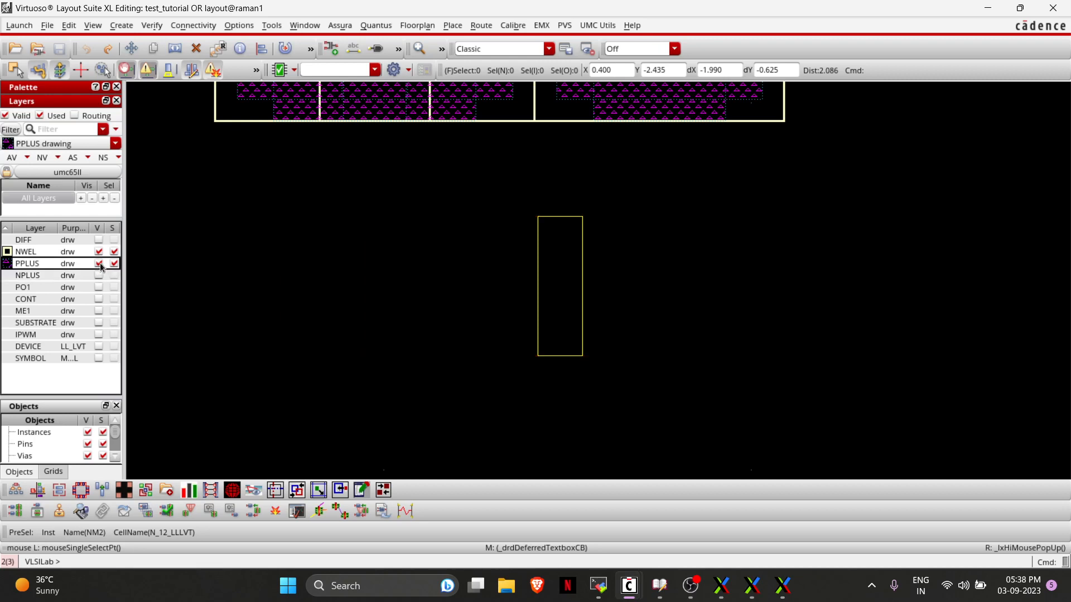
left_click(99, 263)
left_click(99, 276)
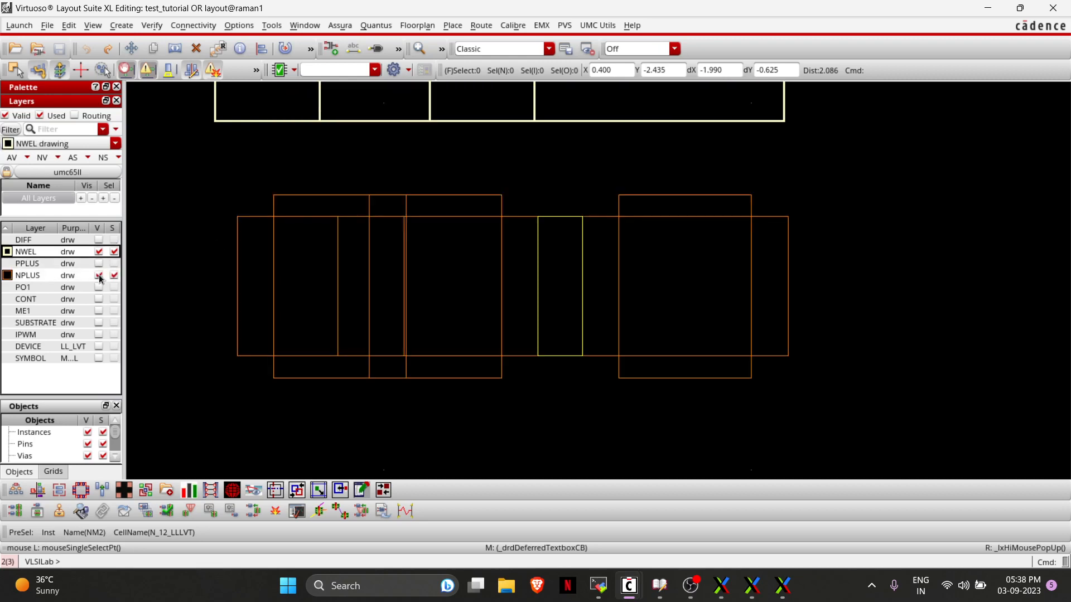
Compare the NSD.S1 minimum spacing rule with the gap between the NPLUS regions and clear the violation highlight.
key("alt+Tab")
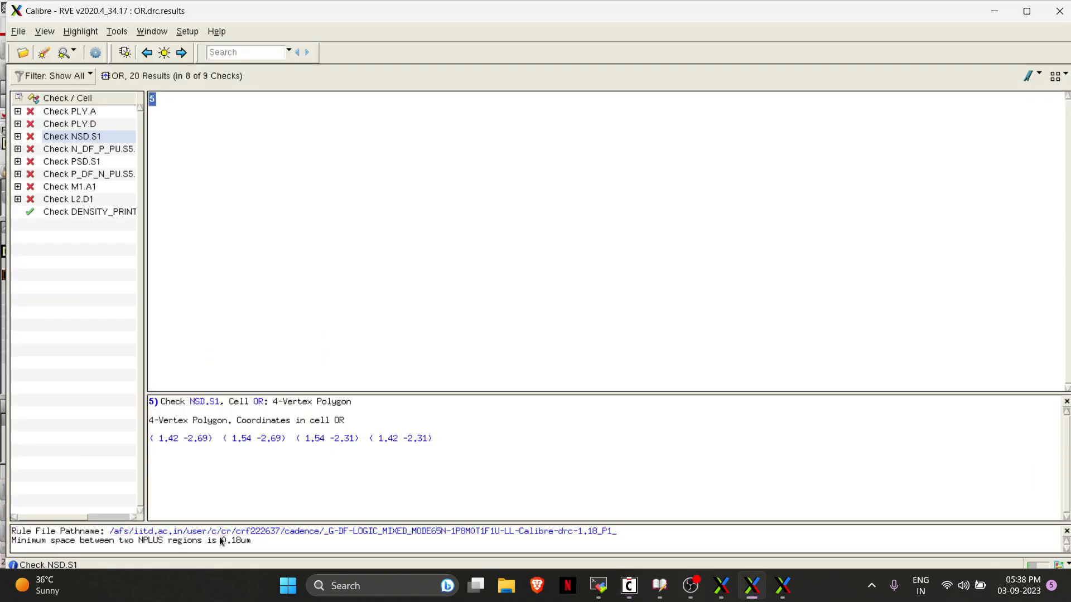
key("alt+Tab")
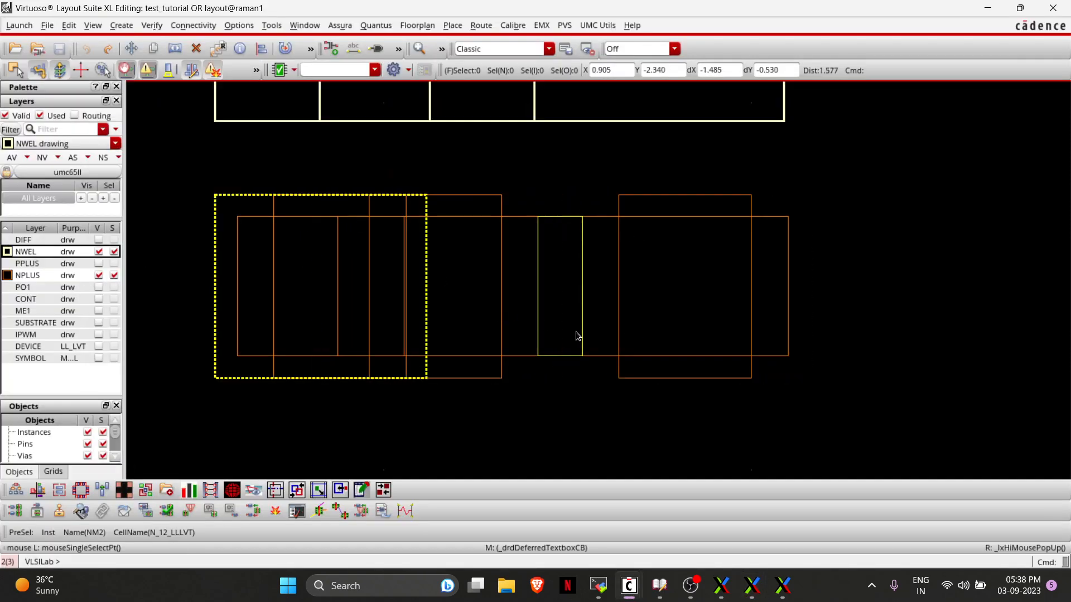
key("alt+Tab")
key("alt+Tab")
key("alt+Tab")
key("alt+Tab")
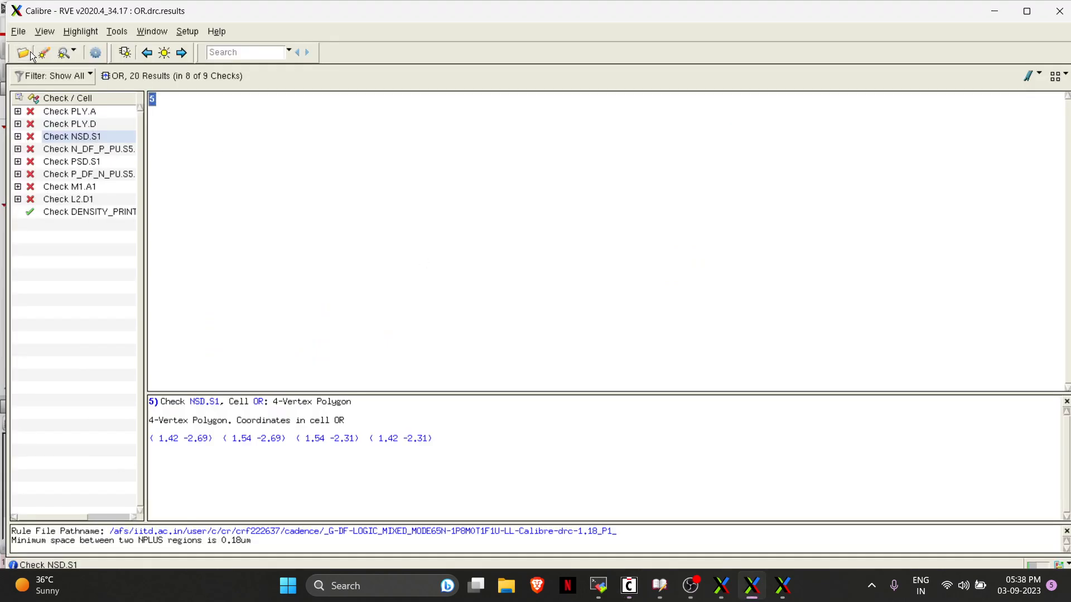
key("alt+Tab")
key("alt+Tab")
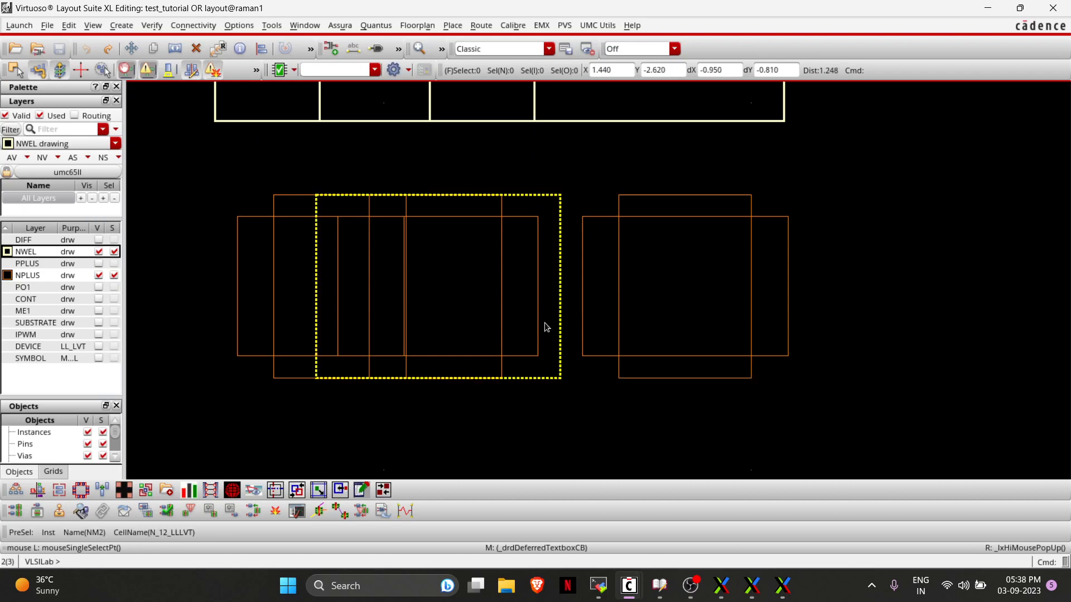
scroll(568, 267, "up", 2, "ctrl")
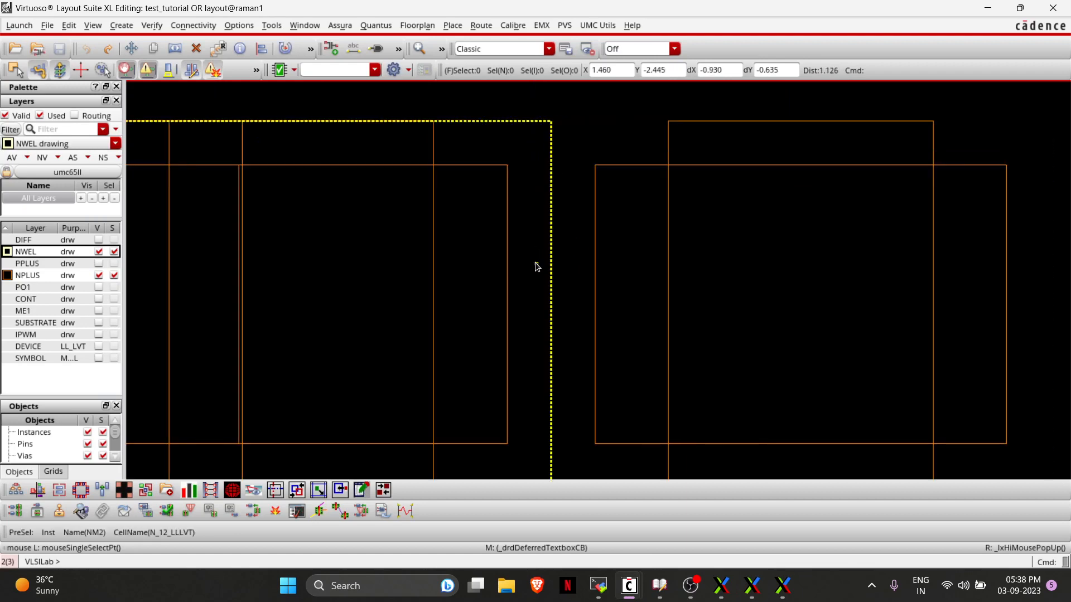
key("alt+Tab")
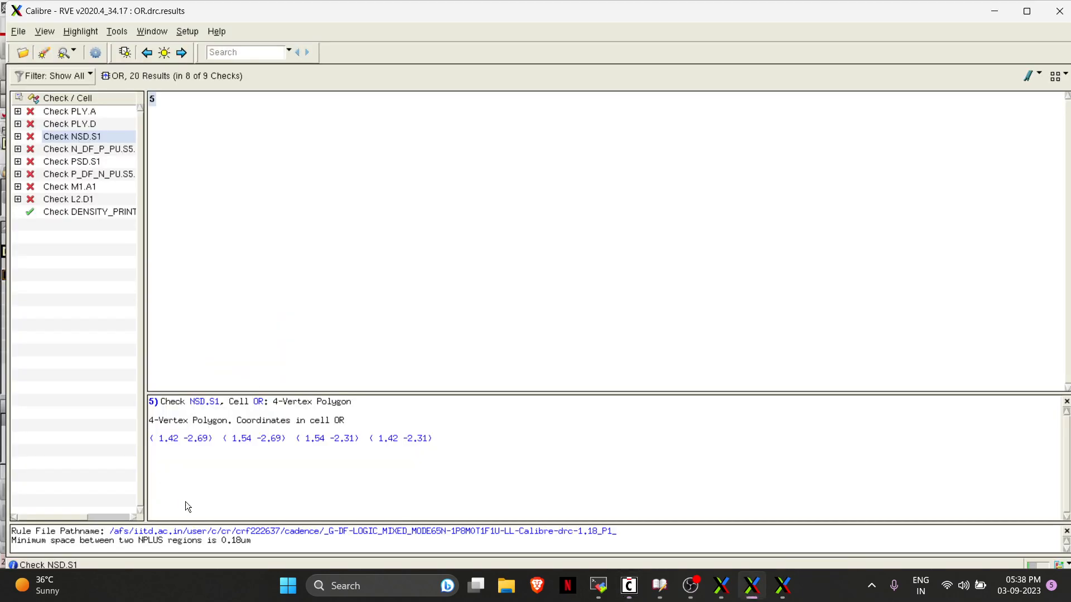
left_click_drag(227, 542, 246, 544)
key("alt+Tab")
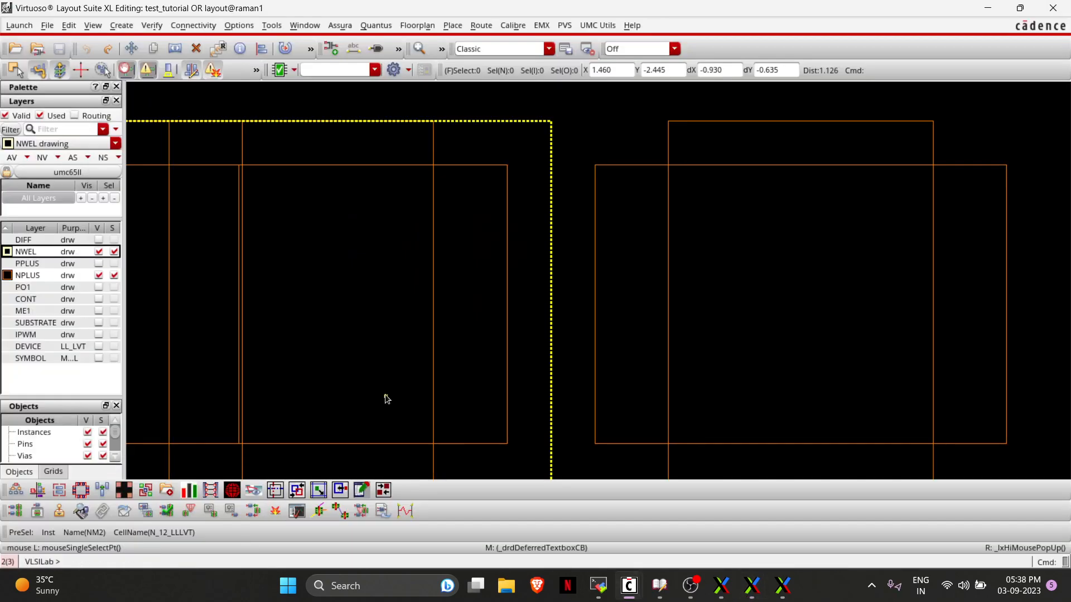
Make all layers visible again and bring the NMOS row of the OR layout into view.
key("f")
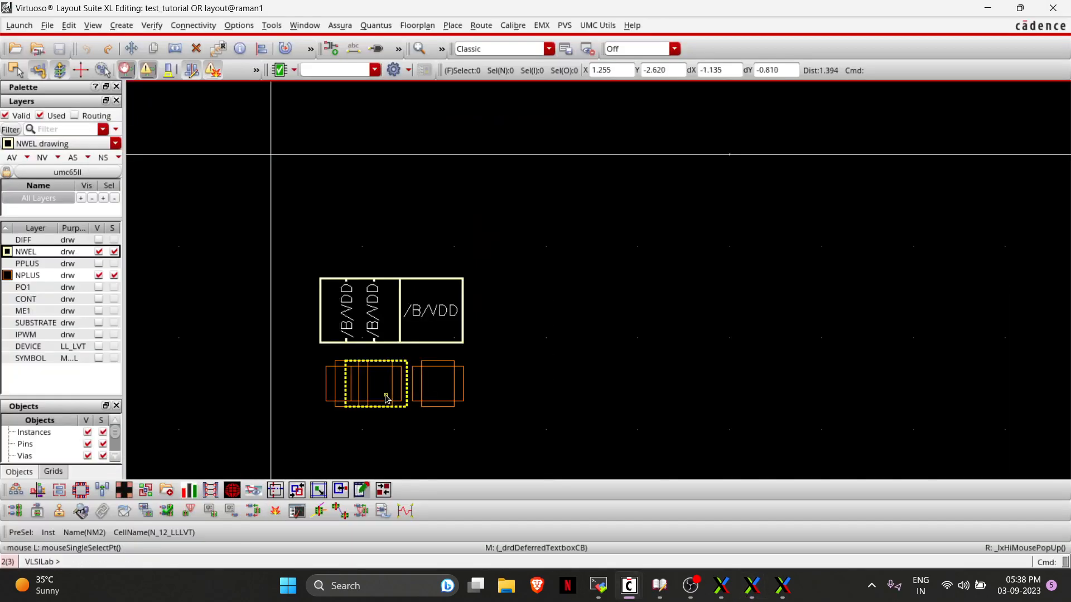
left_click(100, 228)
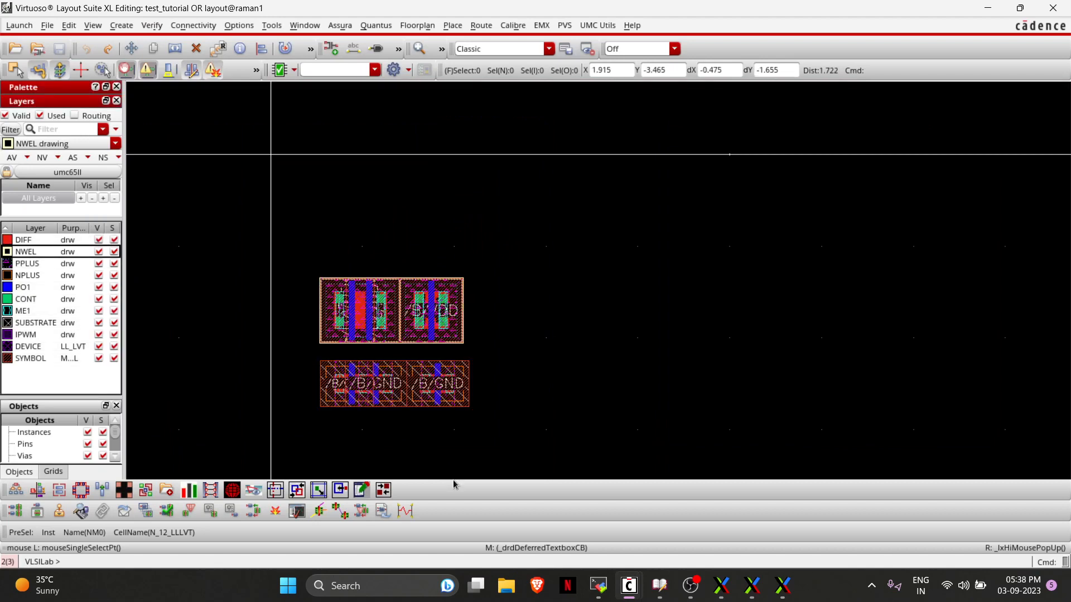
scroll(373, 367, "up", 5)
scroll(373, 367, "down", 2)
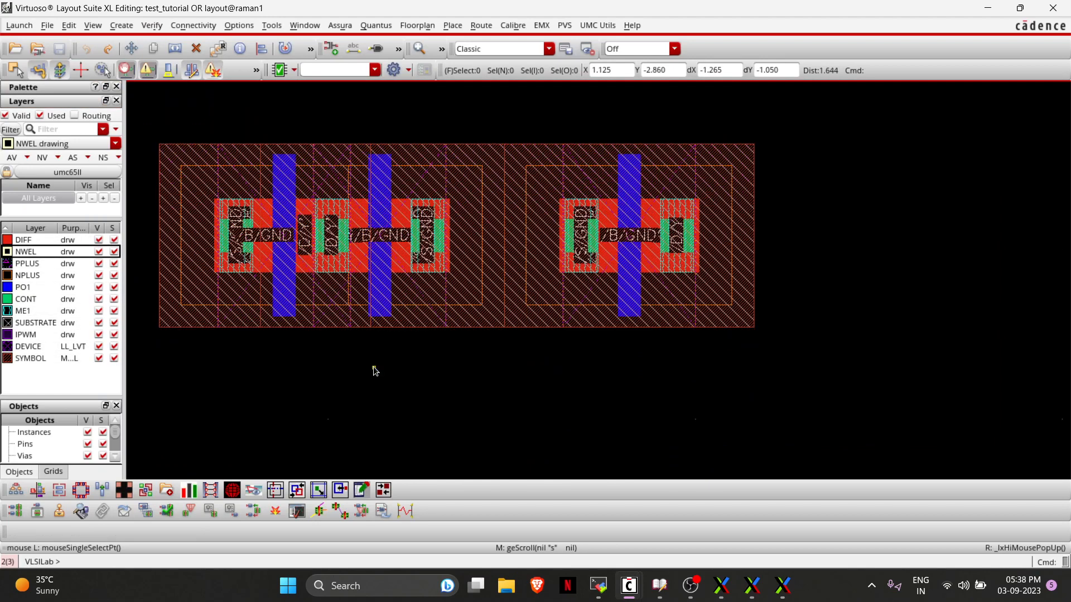
Place a 0.18 µm horizontal ruler from the NPLUS edge of the NMOS pair toward NM3.
key("k")
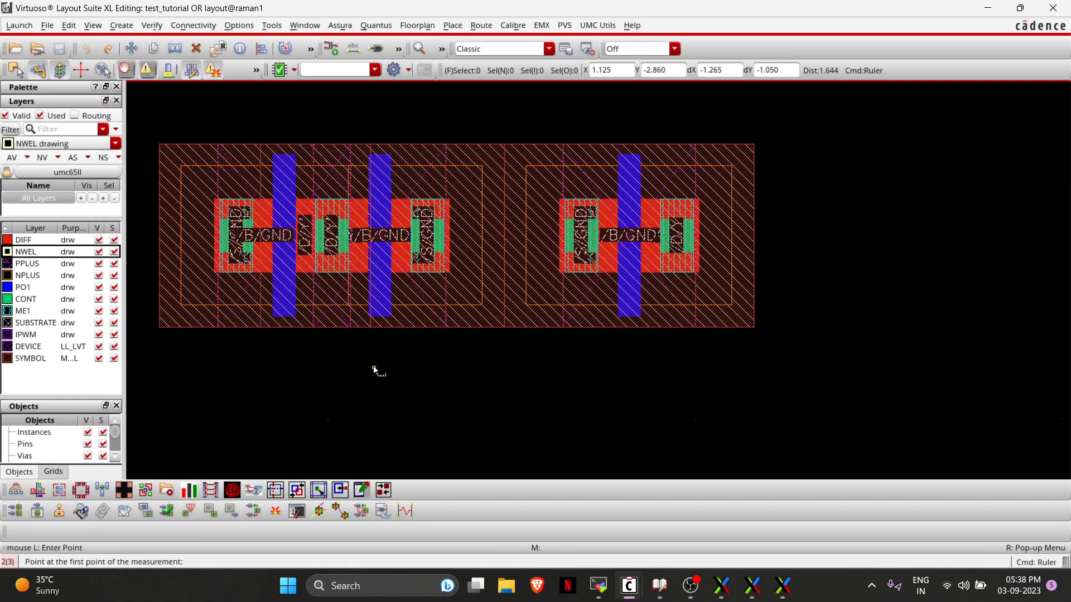
left_click(483, 275)
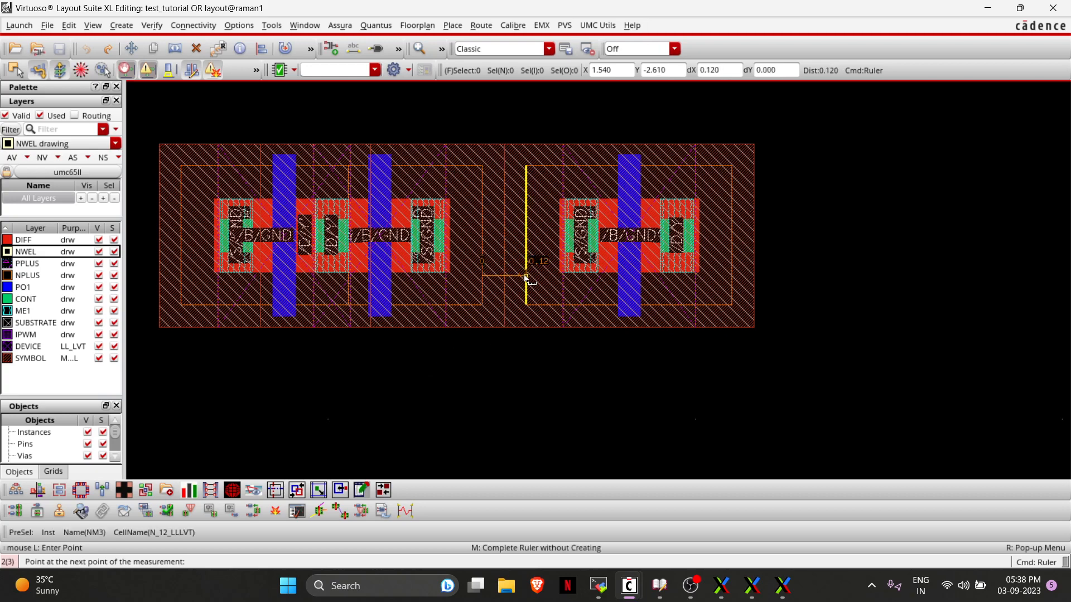
key("Escape")
key("k")
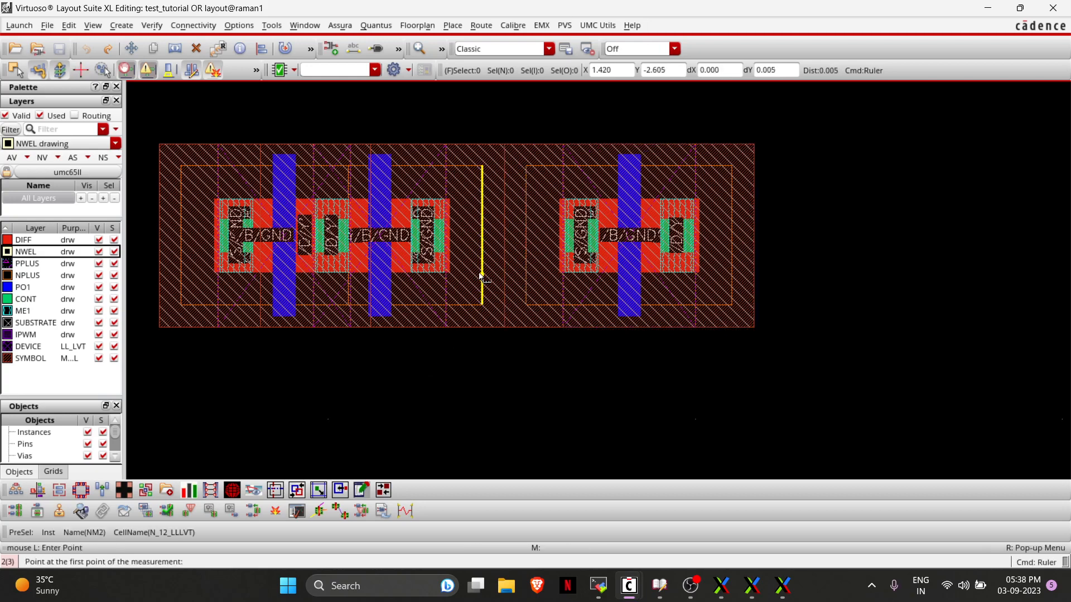
left_click(483, 275)
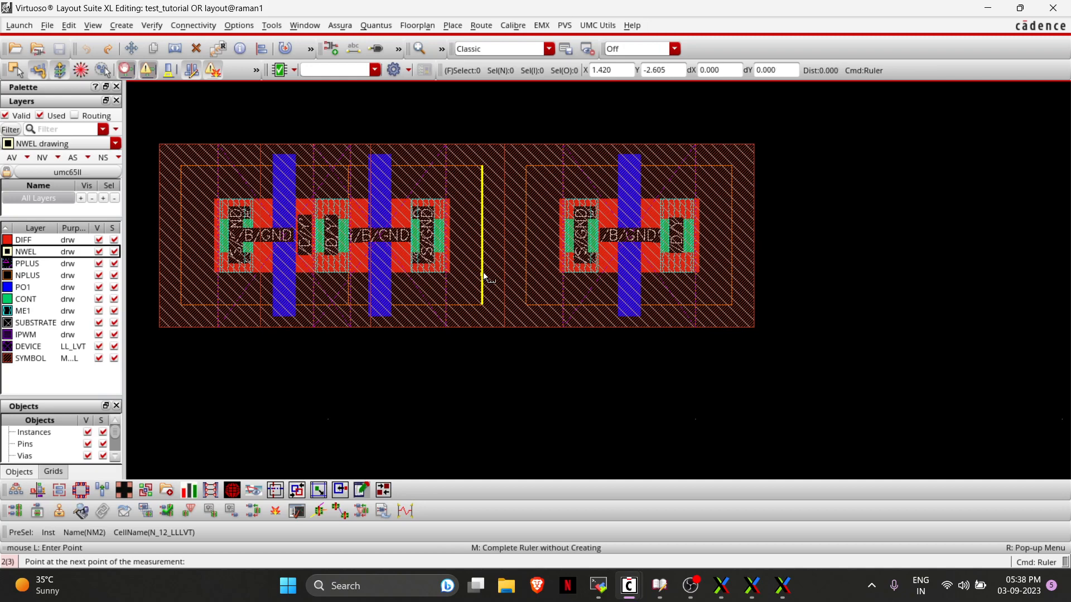
left_click(549, 271)
Move transistor NM3 about 0.12 µm away from the NMOS pair, aligning its outer edge with the ruler's end.
key("m")
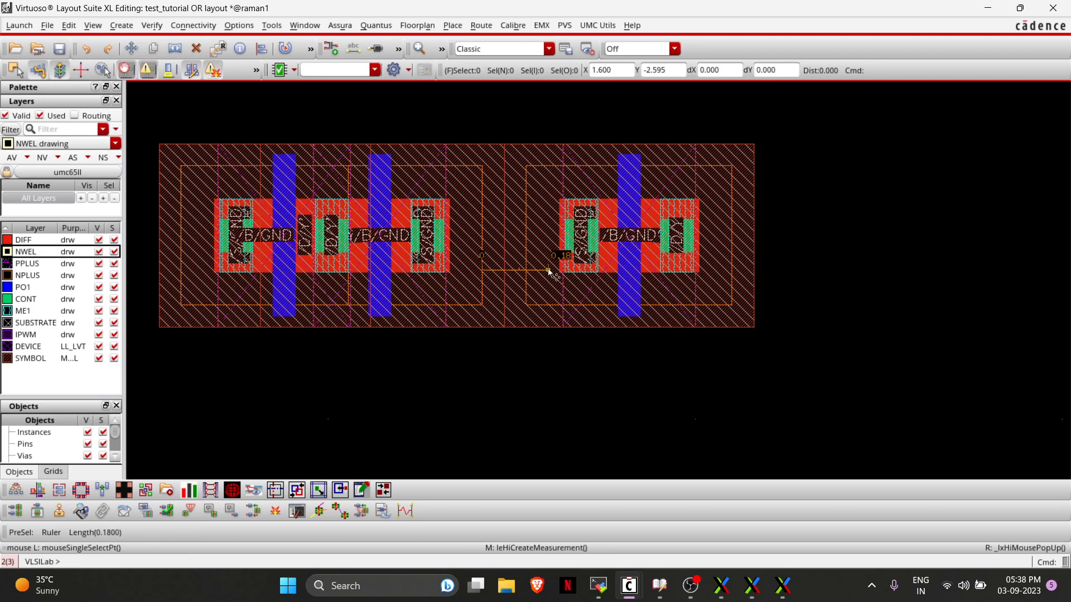
left_click(628, 297)
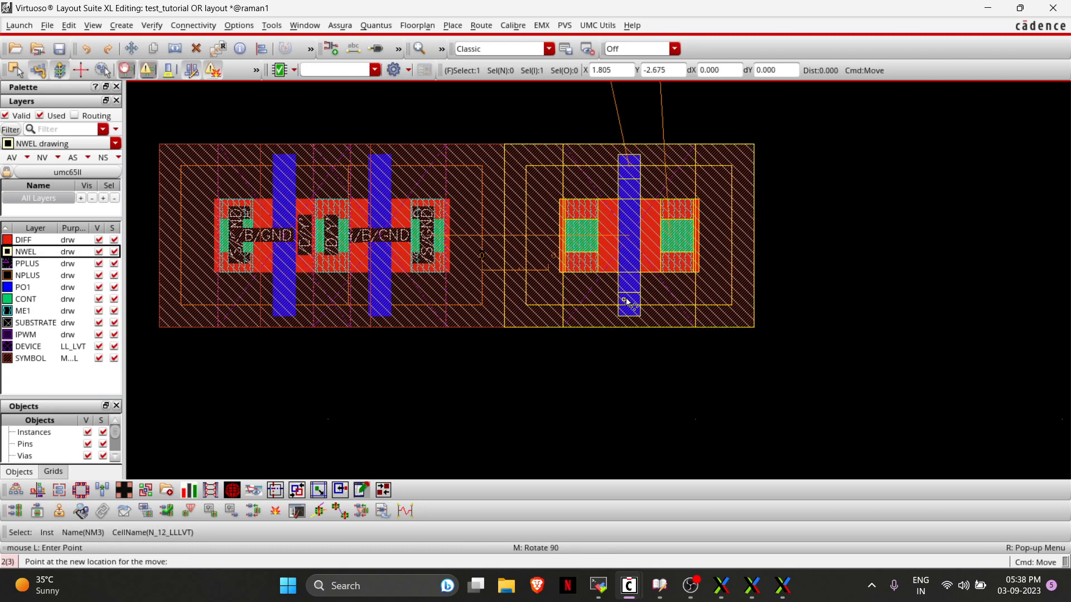
left_click(669, 296)
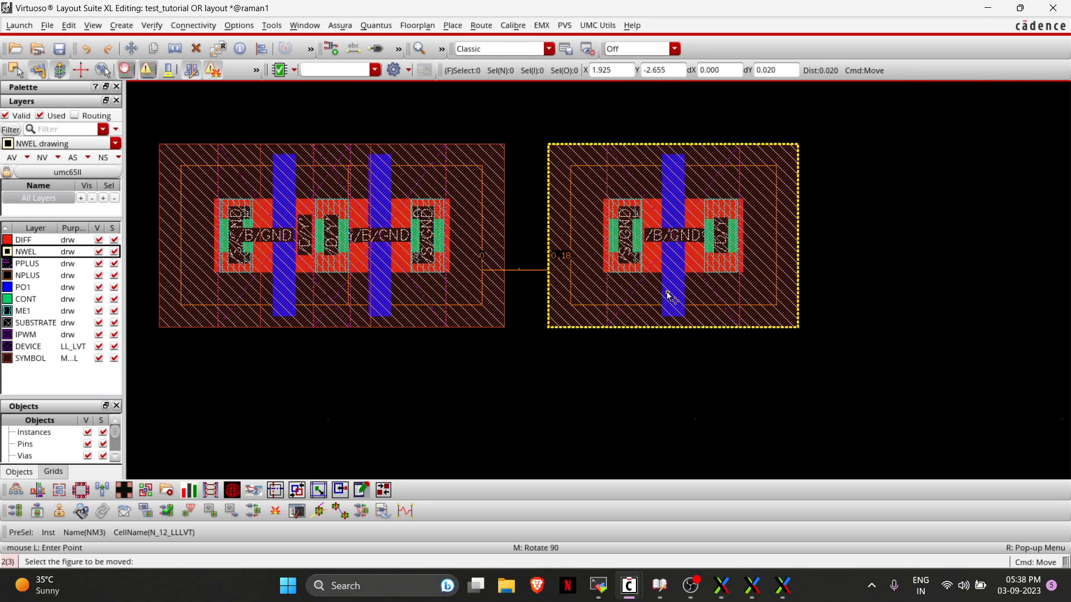
Return transistor NM3 to its abutted position beside the NMOS pair.
scroll(515, 339, "up", 2)
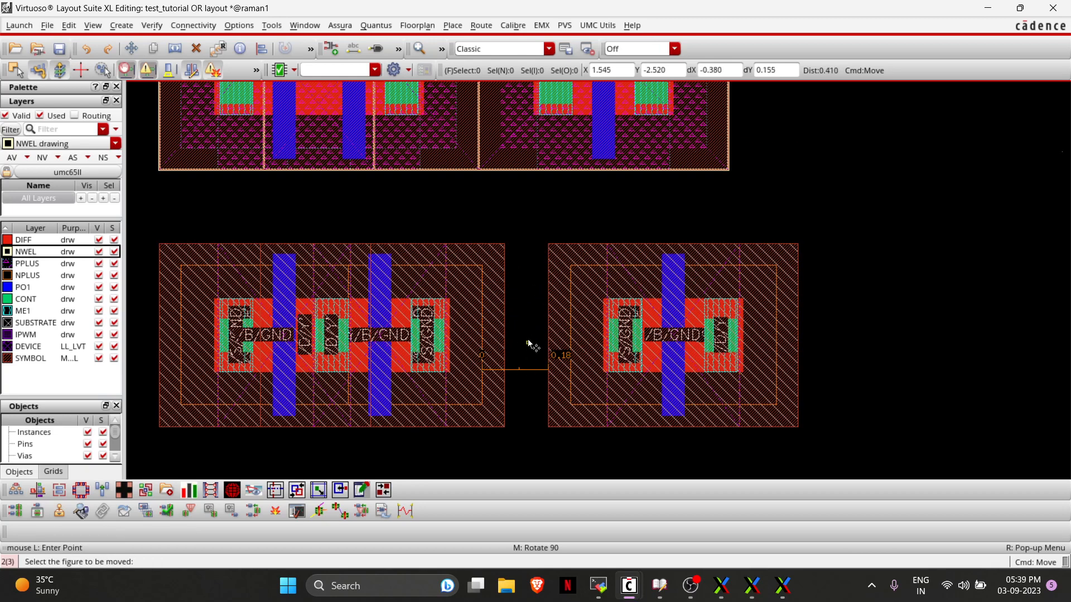
left_click(578, 356)
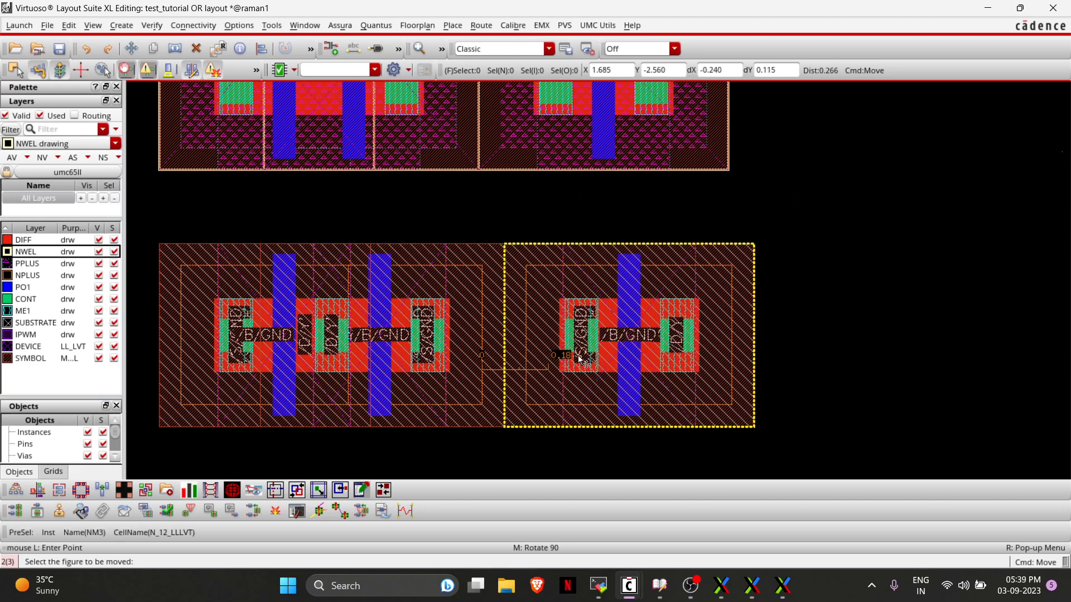
scroll(511, 346, "up", 3, "ctrl")
scroll(511, 346, "down", 2, "ctrl")
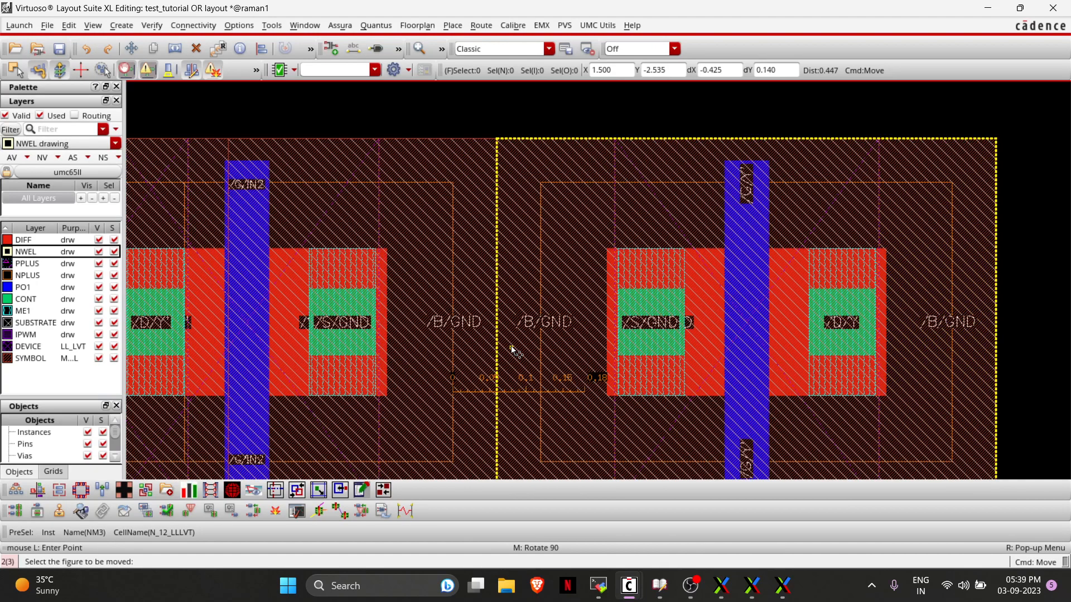
Make NPLUS the active drawing layer.
left_click(21, 276)
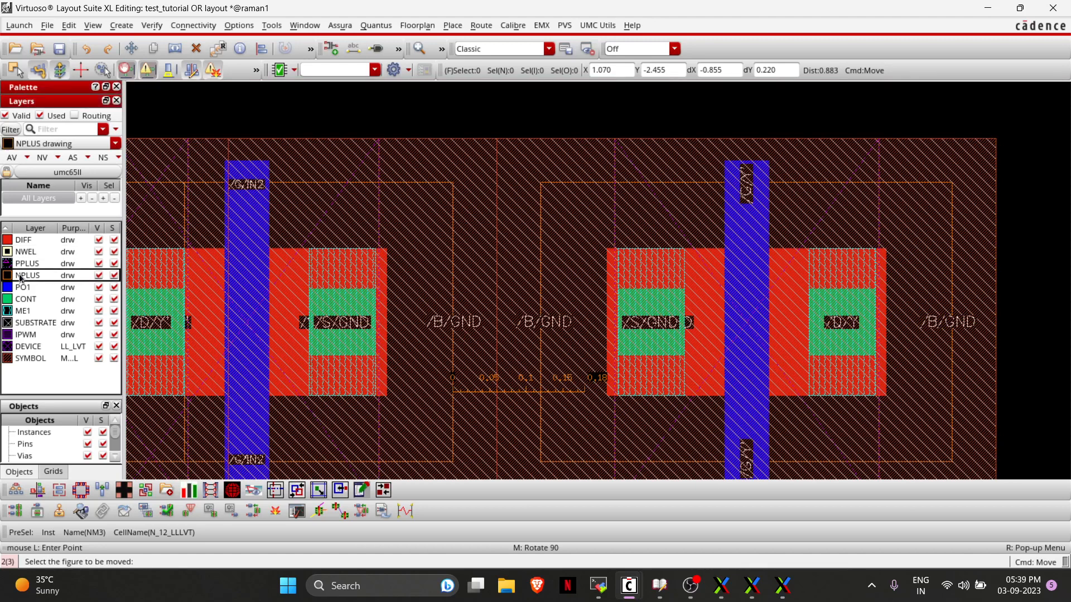
key("r")
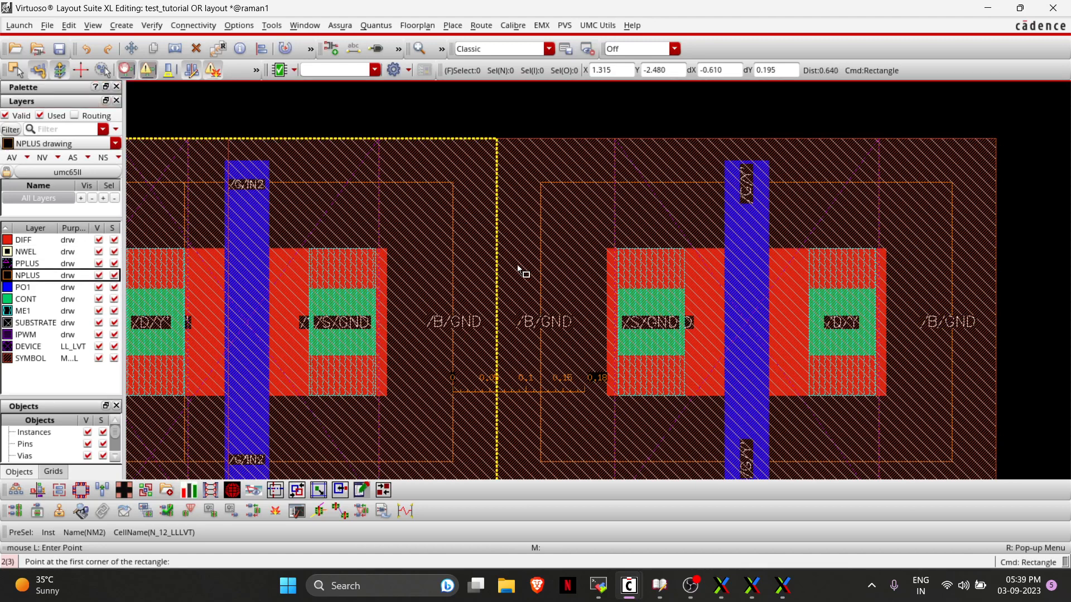
left_click(452, 182)
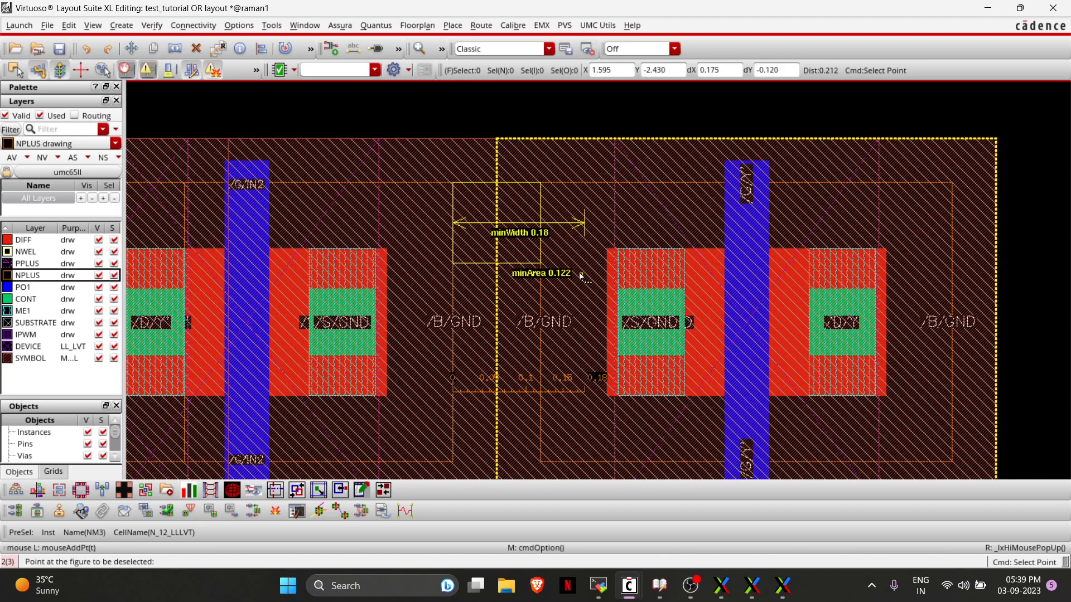
key("Escape")
key("Escape")
key("Escape")
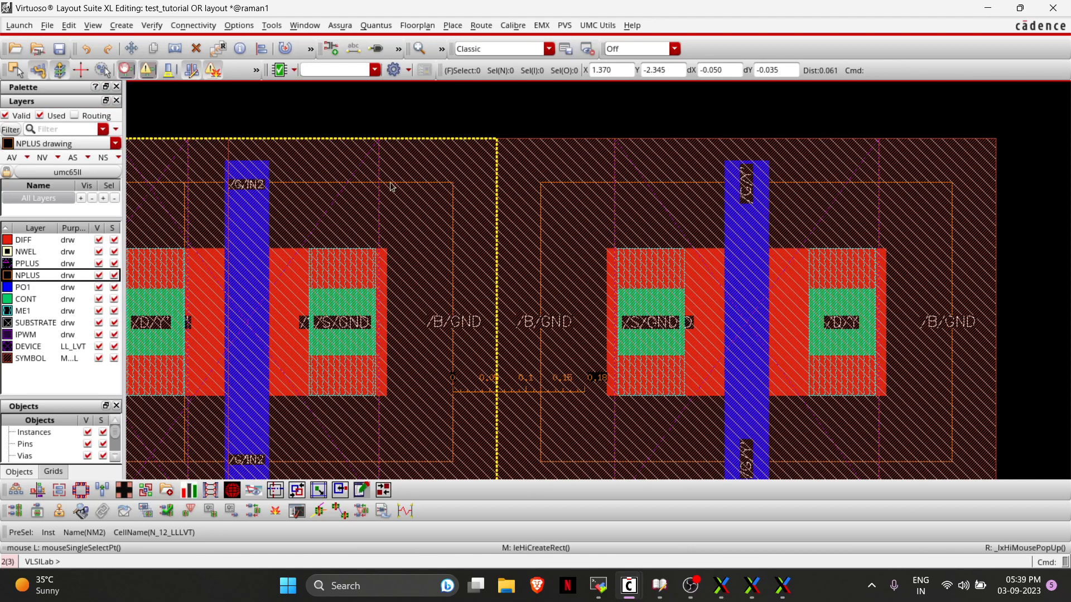
Draw an NPLUS rectangle about 0.285 by 0.38 µm bridging the implant gap between the NMOS pair and NM3.
key("r")
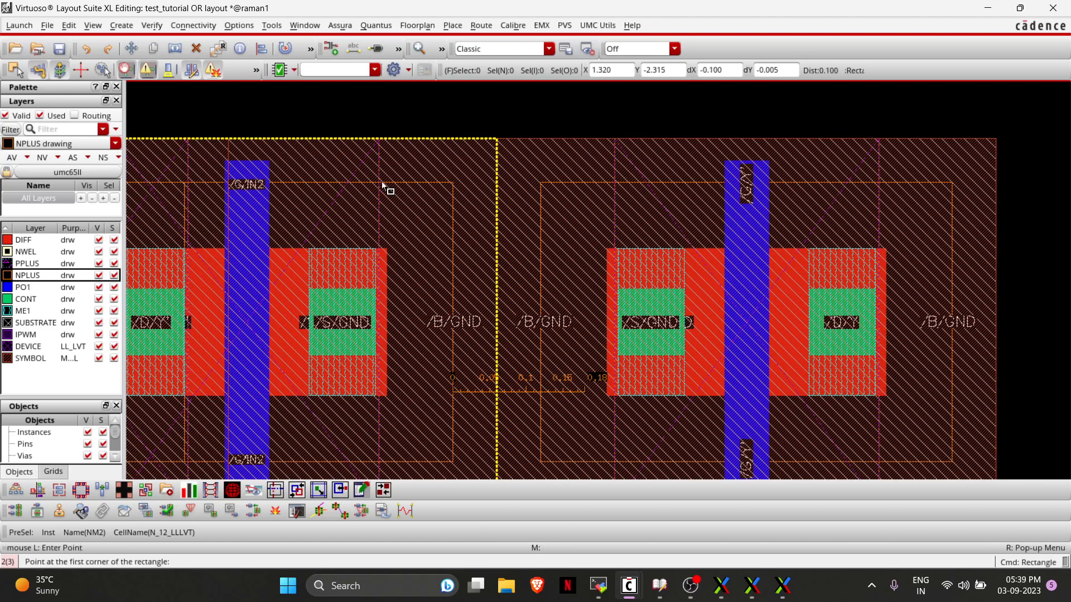
left_click(378, 182)
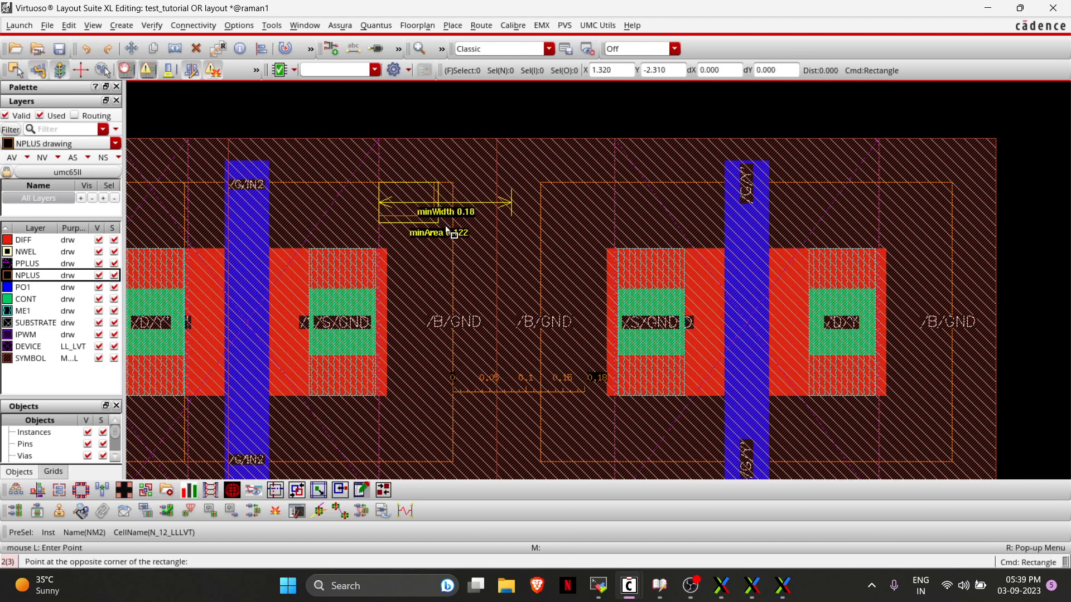
scroll(595, 306, "down", 3)
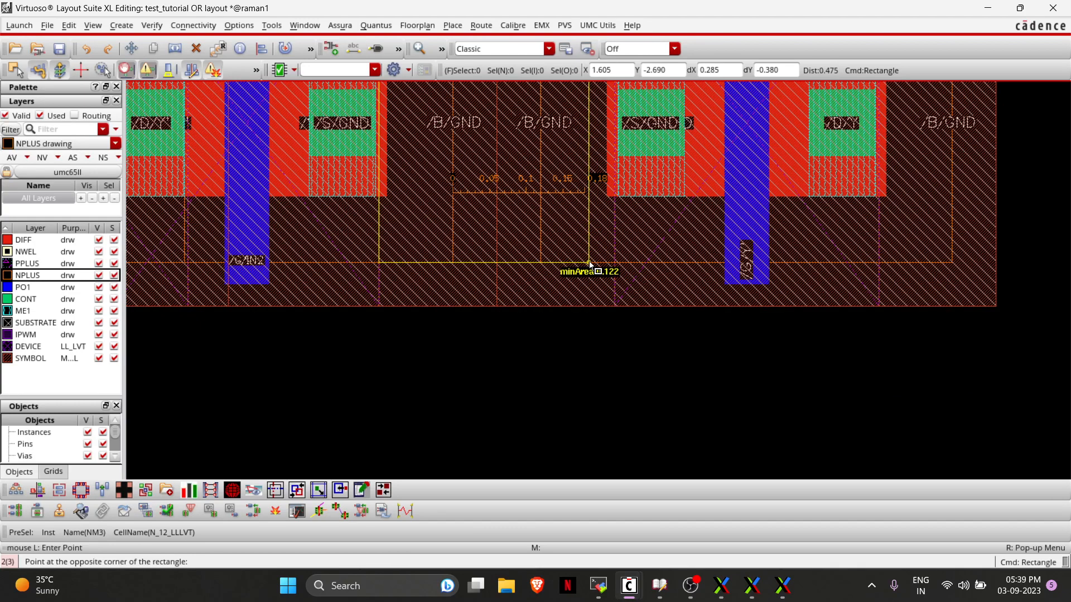
left_click(589, 263)
scroll(492, 255, "down", 1)
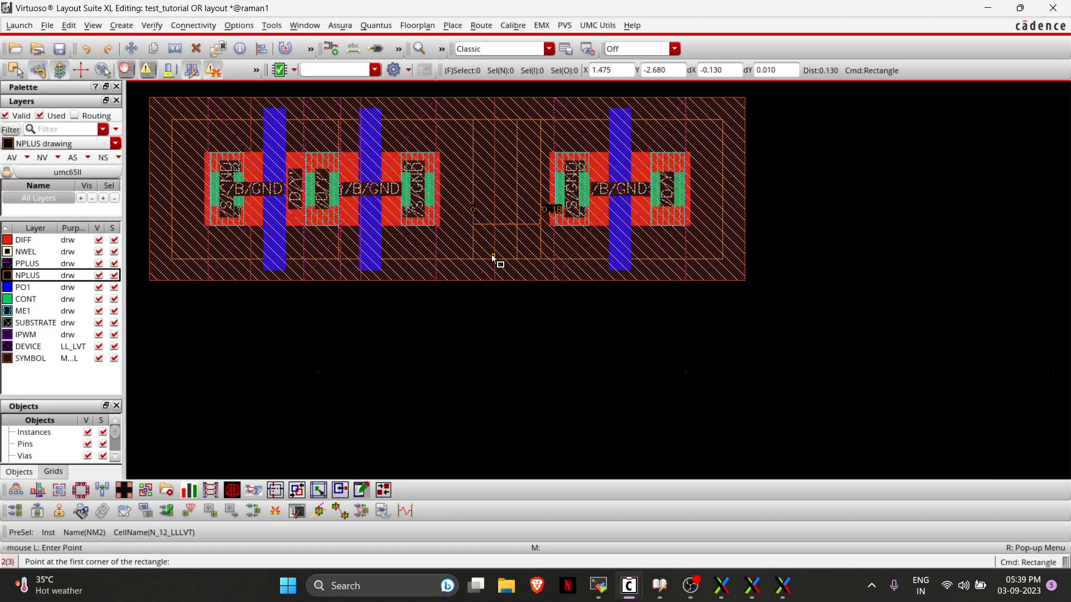
key("Up")
scroll(462, 284, "up", 1)
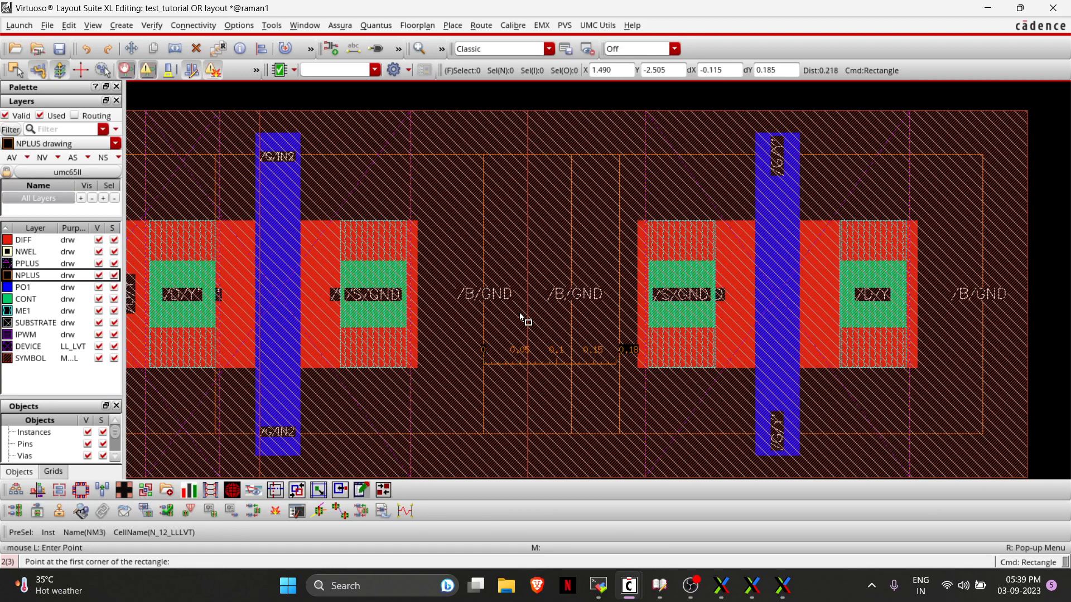
key("Escape")
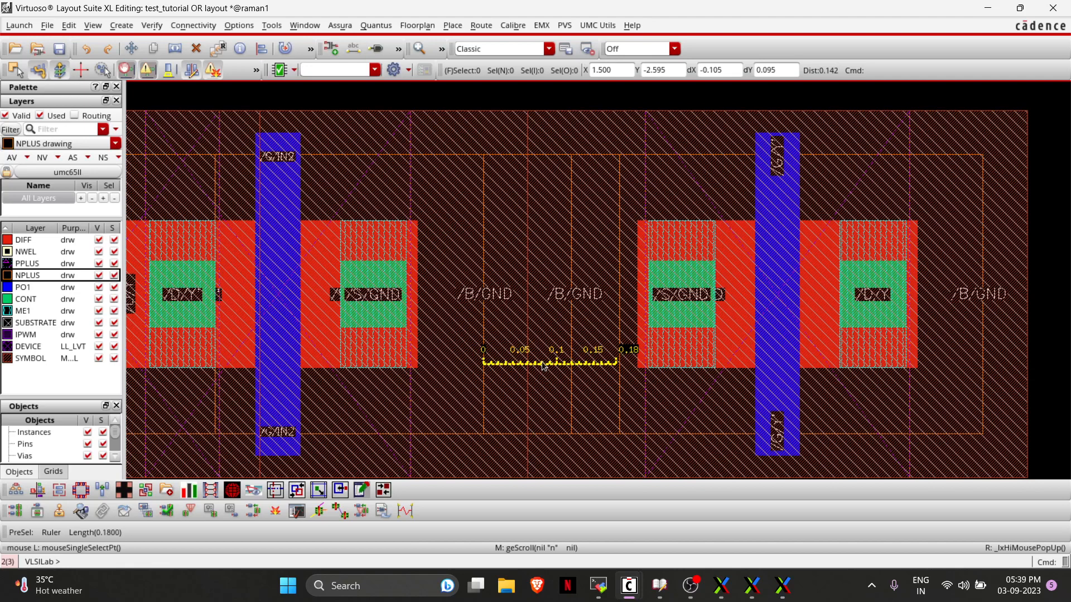
Delete the 0.18 µm ruler between the NMOS pair and NM3.
key("Delete")
scroll(544, 365, "down", 1)
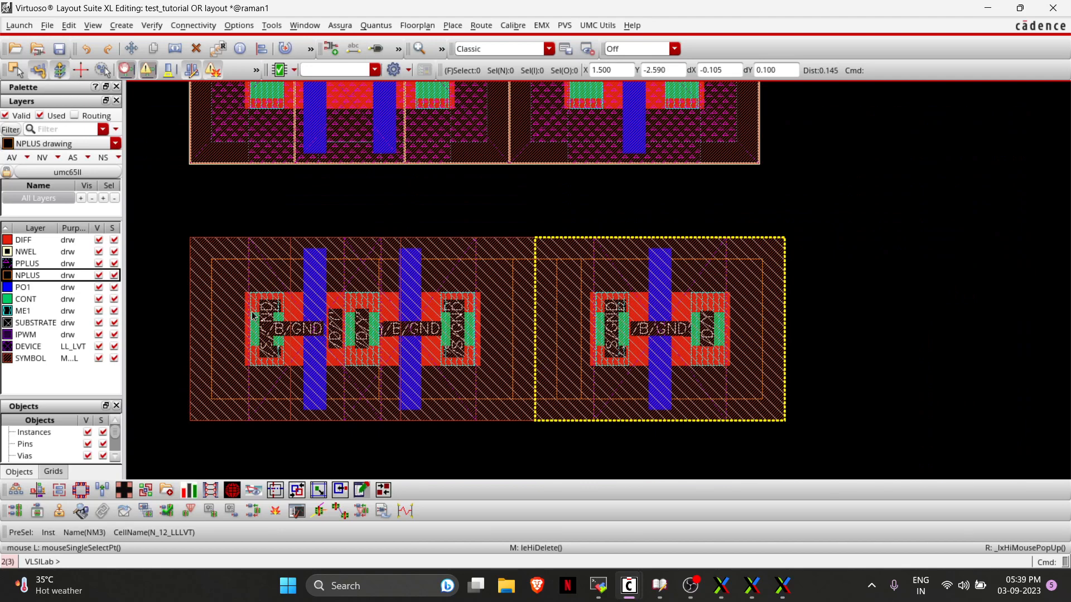
Switch to the OR schematic to examine how the transistors are connected, and return to the layout.
key("alt+Tab")
key("Tab")
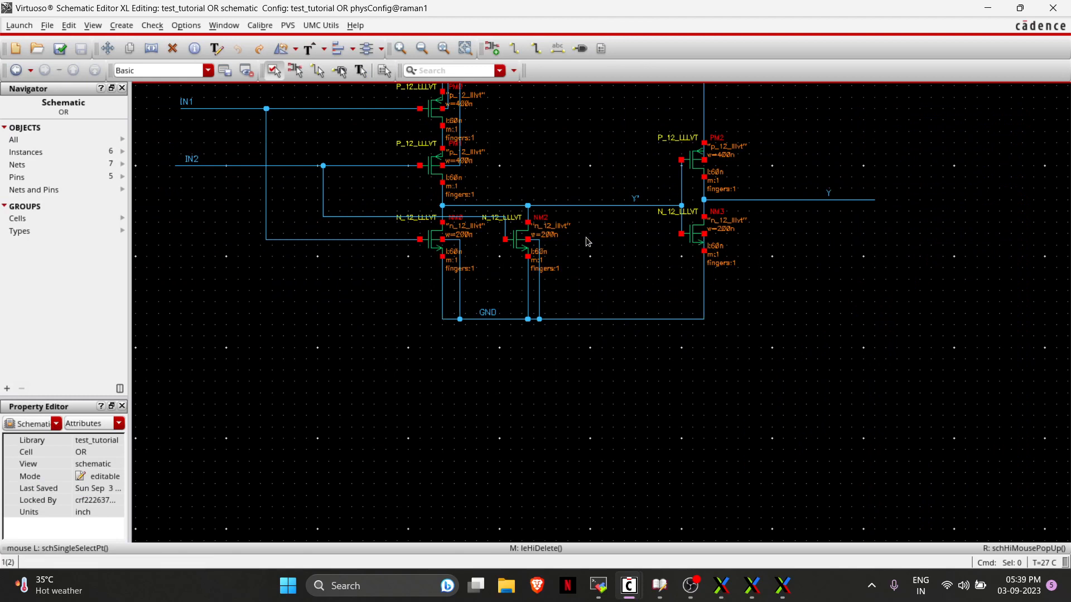
scroll(585, 242, "up", 2)
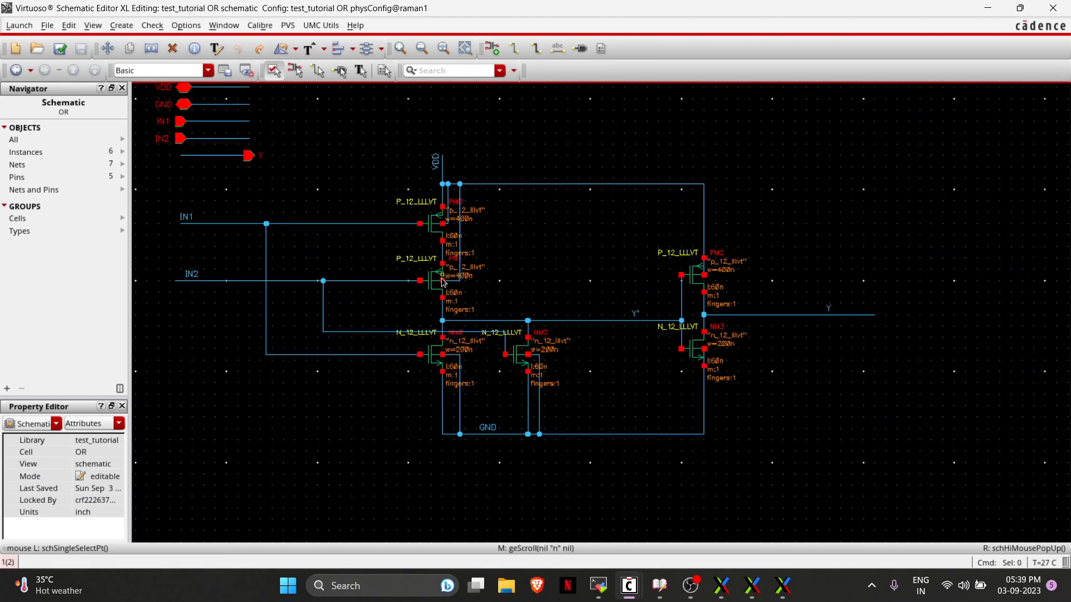
key("alt+Tab")
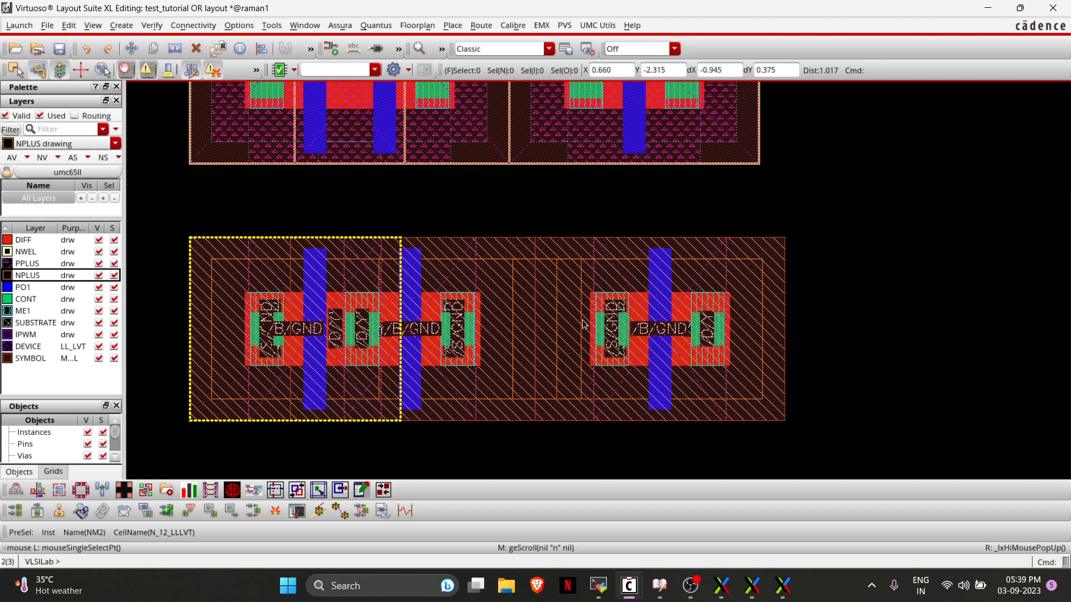
Switch to Calibre RVE, open the N_DF_P_PU.S5 check and highlight its result 6 in the layout.
key("alt+Tab")
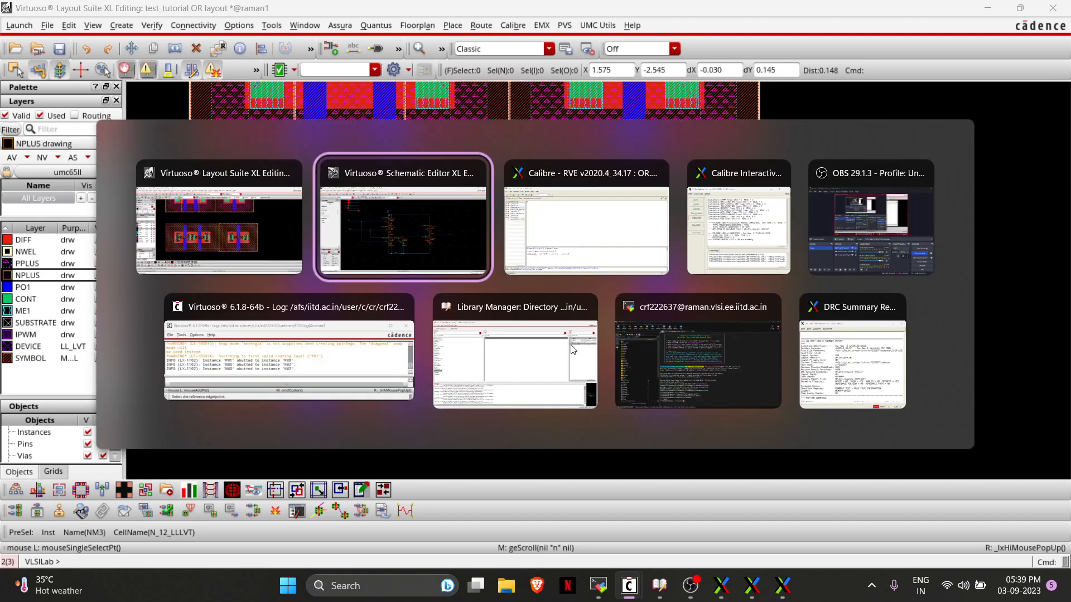
key("alt+Tab")
key("alt+Tab")
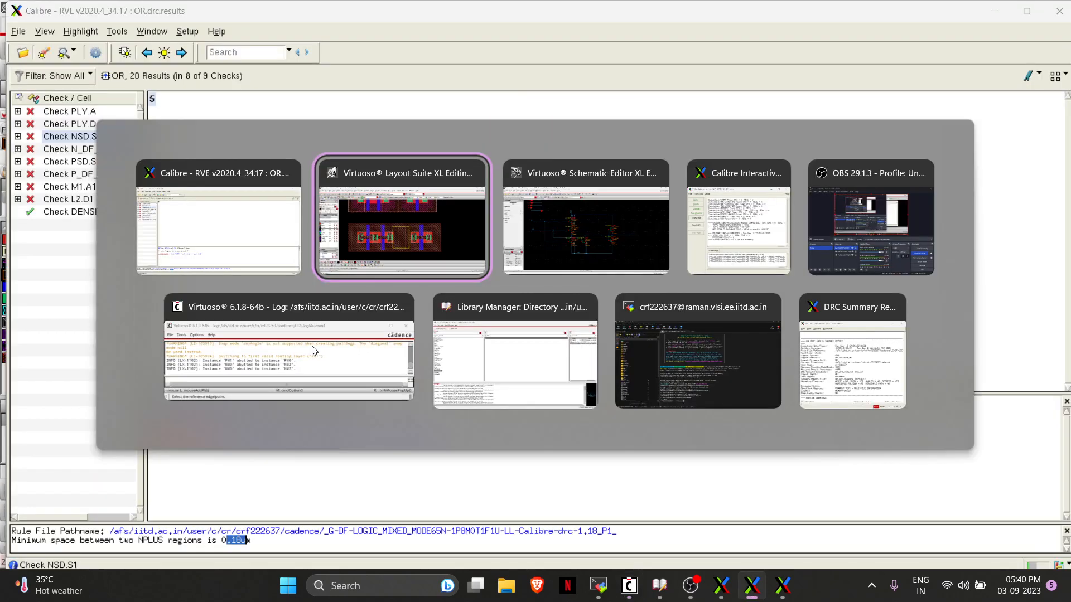
key("alt+Tab")
key("alt+Tab")
key("alt+Tab")
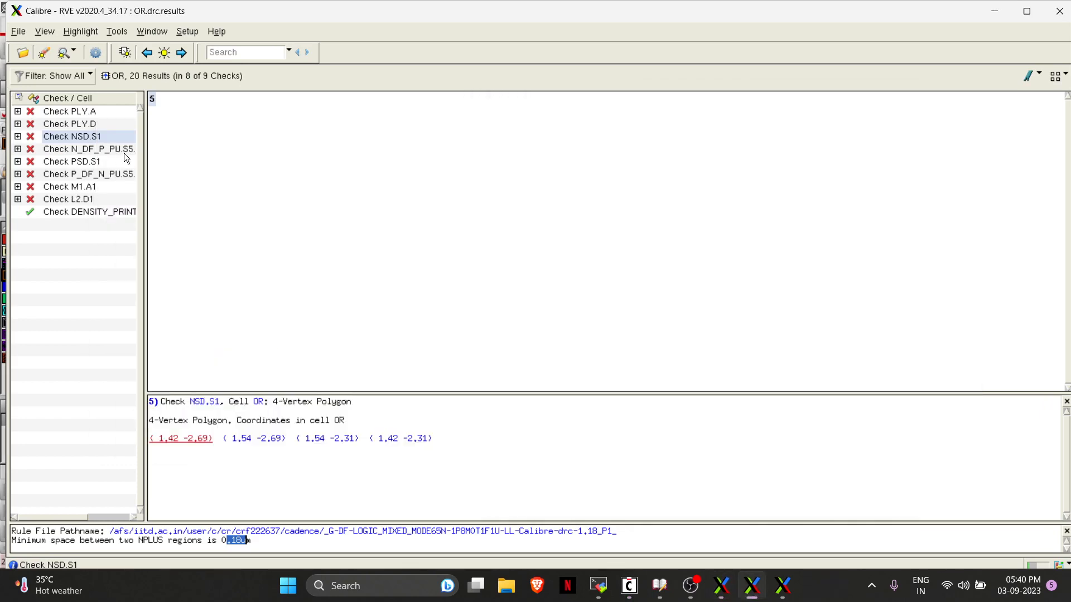
left_click(124, 153)
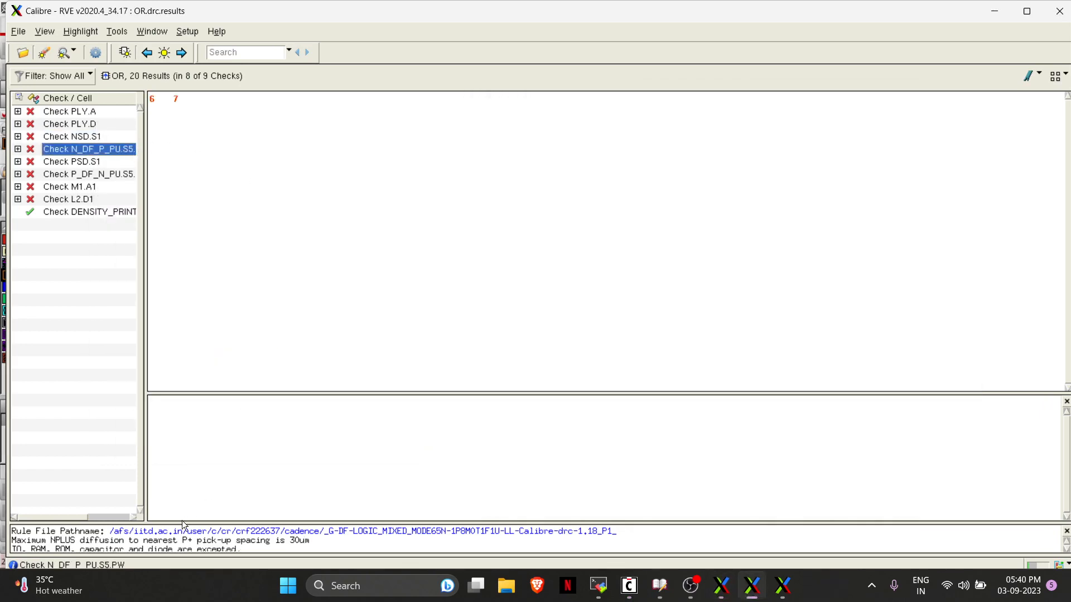
scroll(190, 533, "down", 2)
scroll(202, 536, "up", 2)
left_click(153, 98)
key("alt+Tab")
key("alt+Tab")
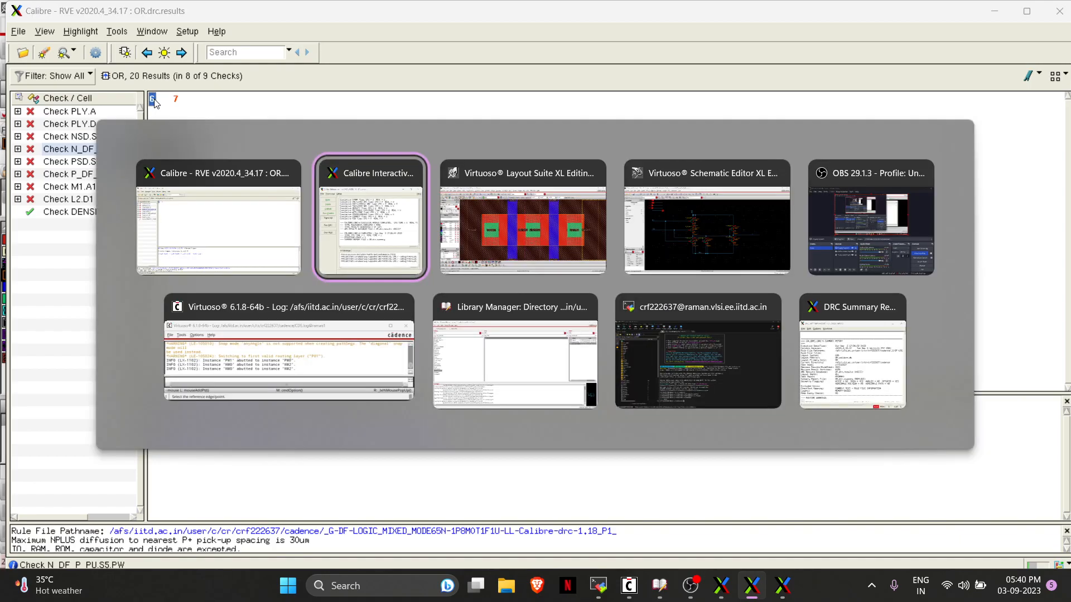
Examine the highlighted diffusion of the NMOS pair and read the full N_DF_P_PU.S5 rule text in Calibre RVE.
scroll(433, 306, "down", 3)
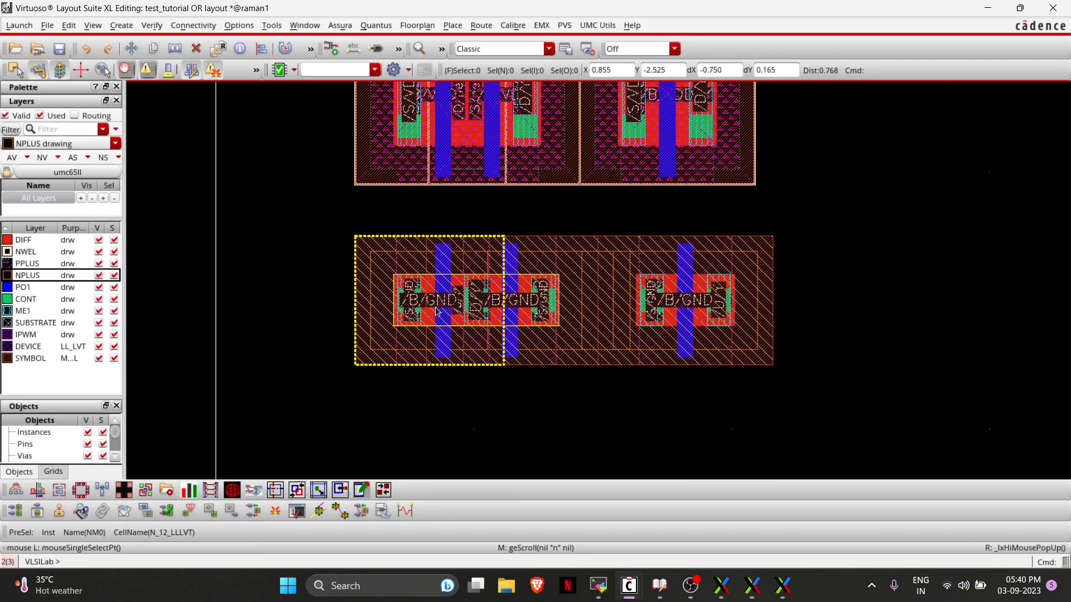
scroll(437, 311, "up", 1)
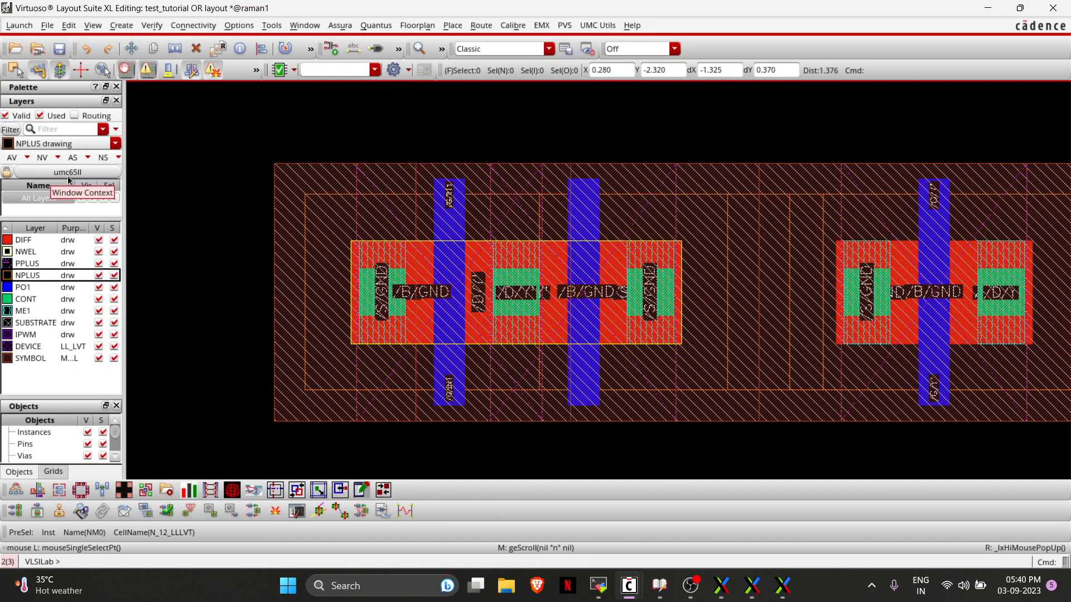
key("alt+Tab")
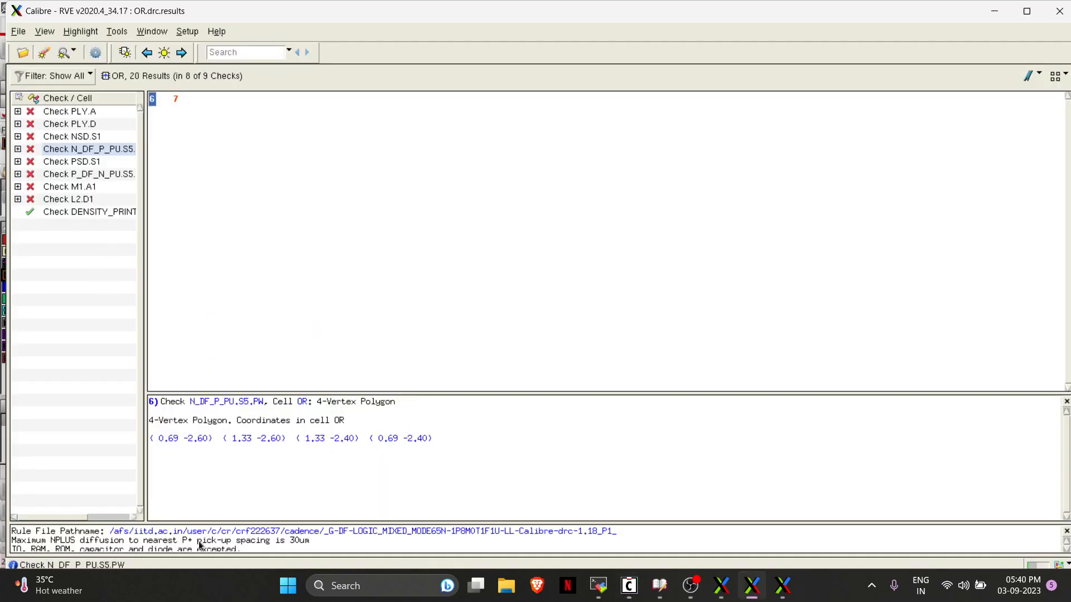
scroll(201, 541, "down", 1)
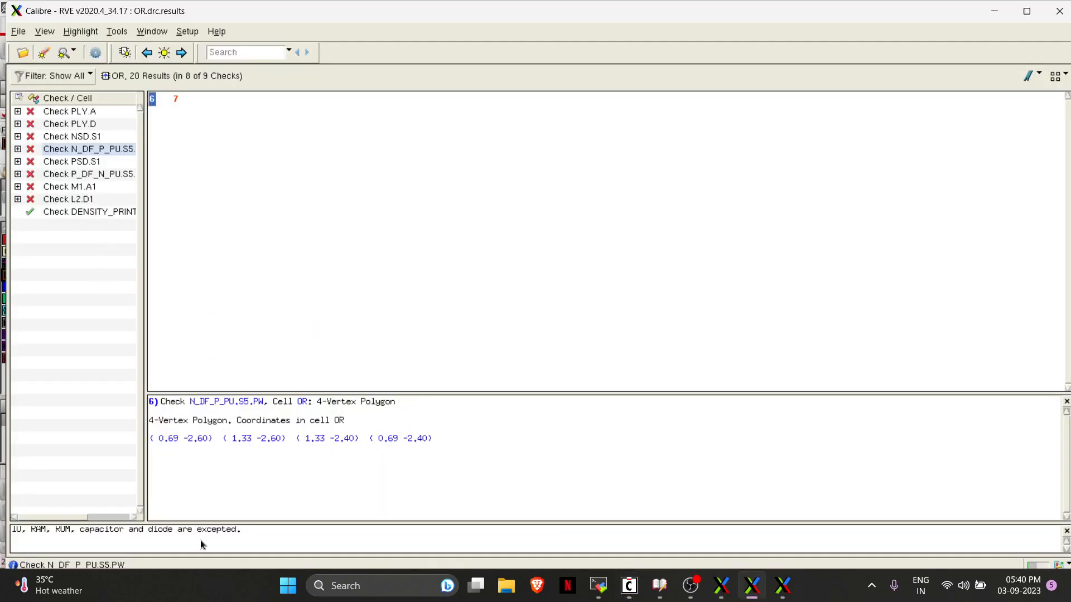
Highlight result 8 of the PSD.S1 check in the layout and compare the PMOS row with the PPLUS spacing rule.
left_click(77, 162)
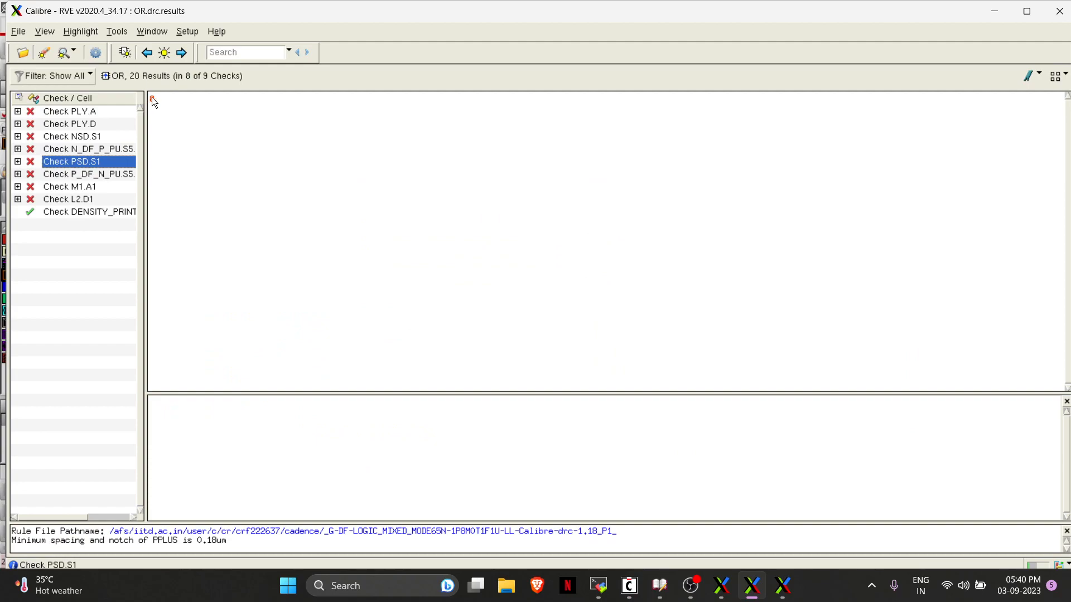
left_click(153, 99)
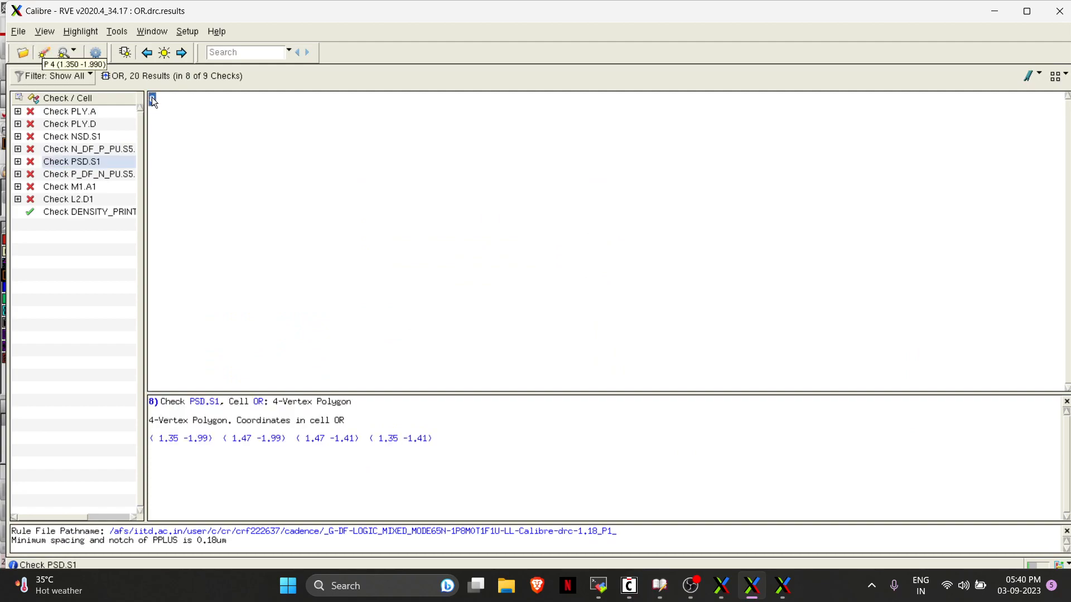
key("alt+Tab")
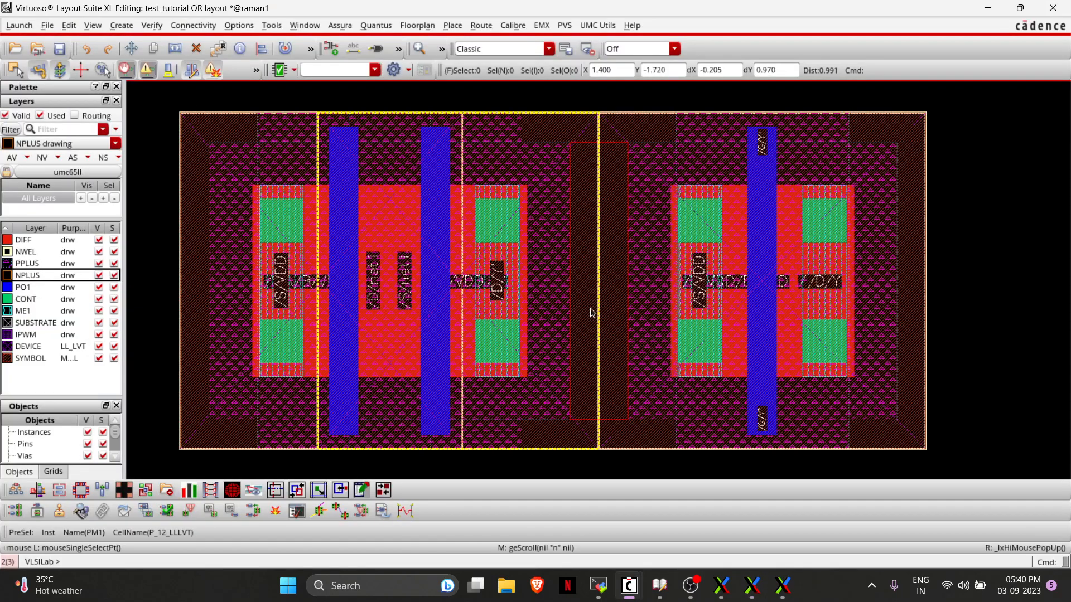
scroll(592, 312, "up", 1, "ctrl")
scroll(593, 312, "down", 4, "ctrl")
scroll(592, 312, "up", 3, "ctrl")
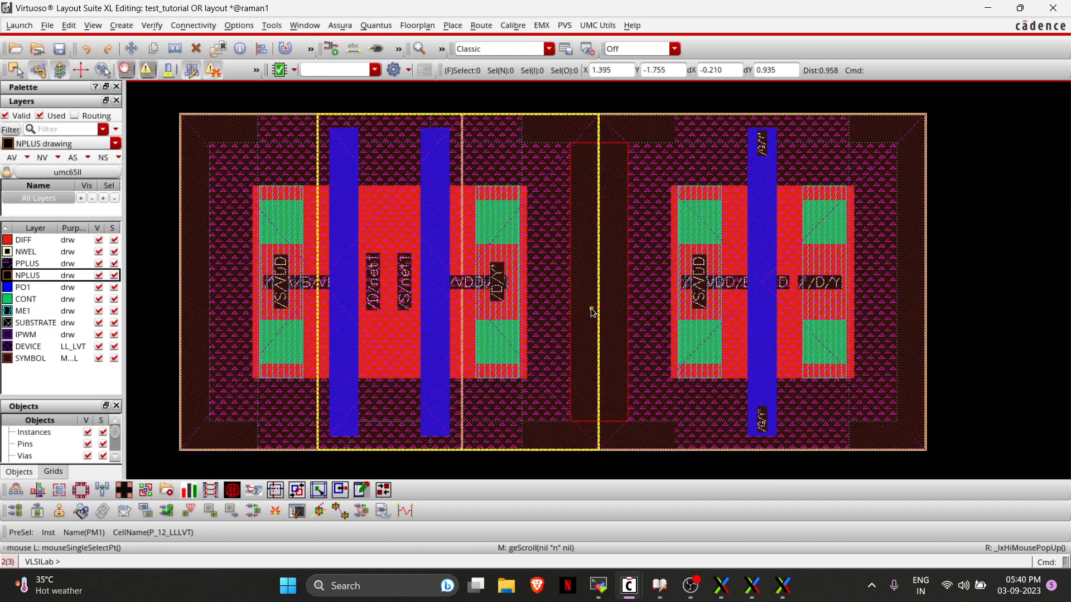
left_click(99, 232)
left_click(98, 232)
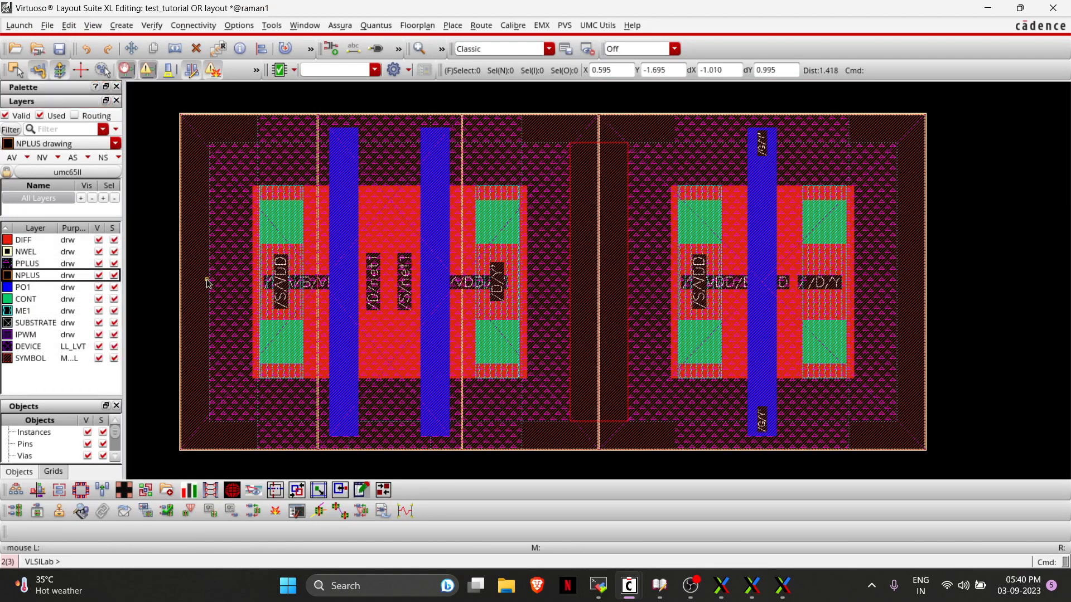
key("alt+Tab")
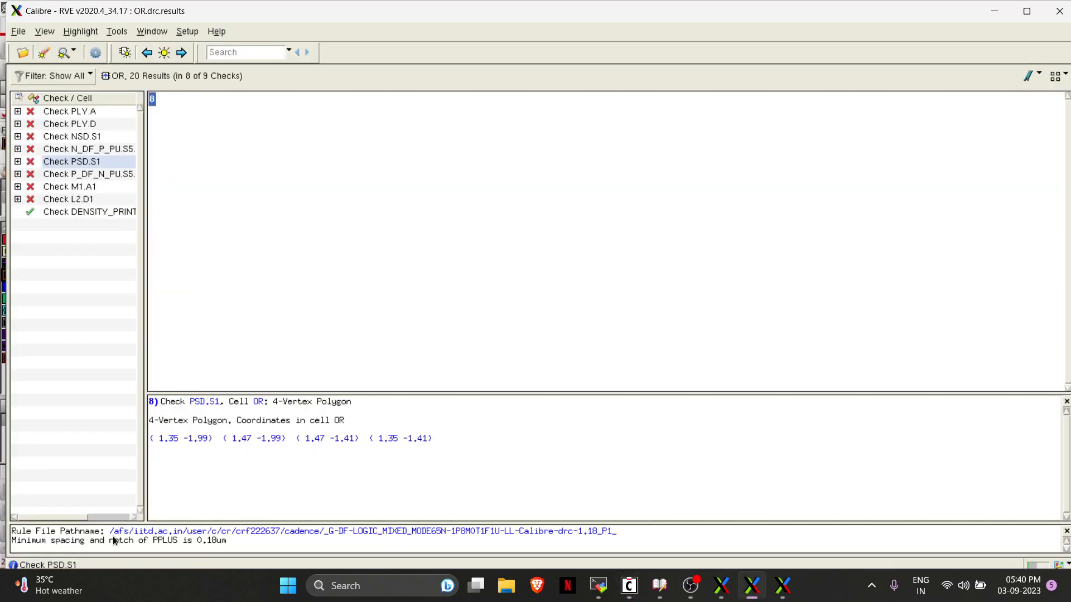
key("alt+Tab")
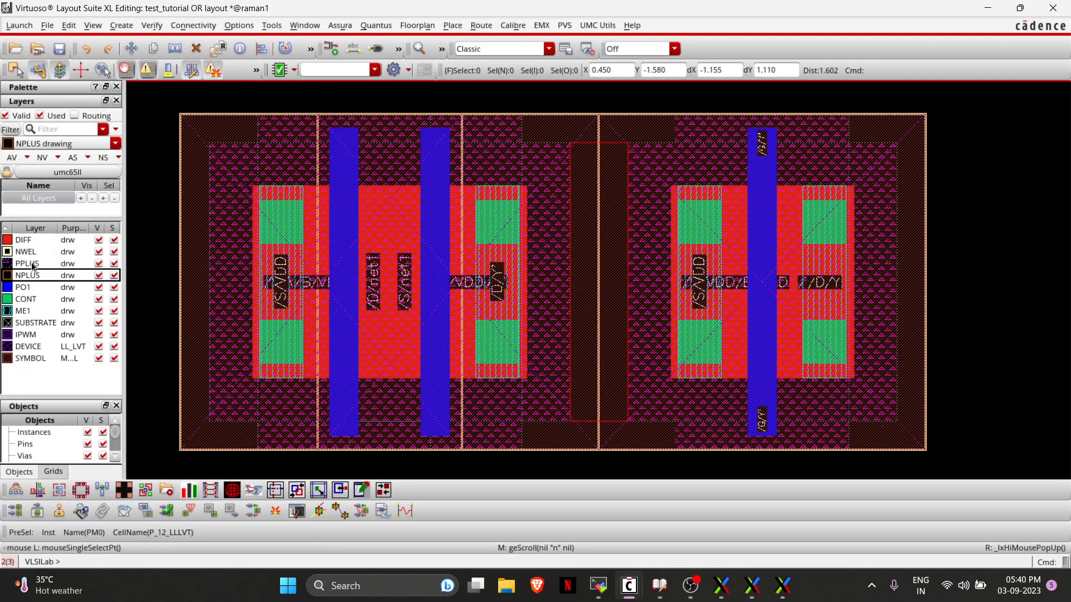
Draw a PPLUS rectangle about 0.32 by 0.63 µm over the gap between the PMOS pair and the single PMOS.
left_click(33, 264)
key("r")
scroll(583, 175, "up", 1, "ctrl")
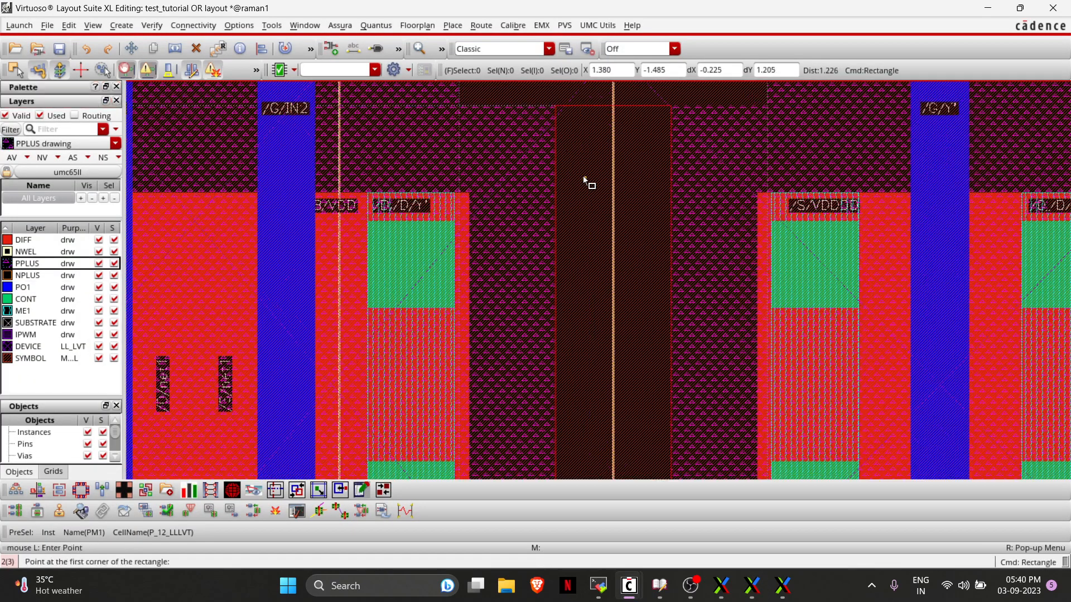
left_click(557, 106)
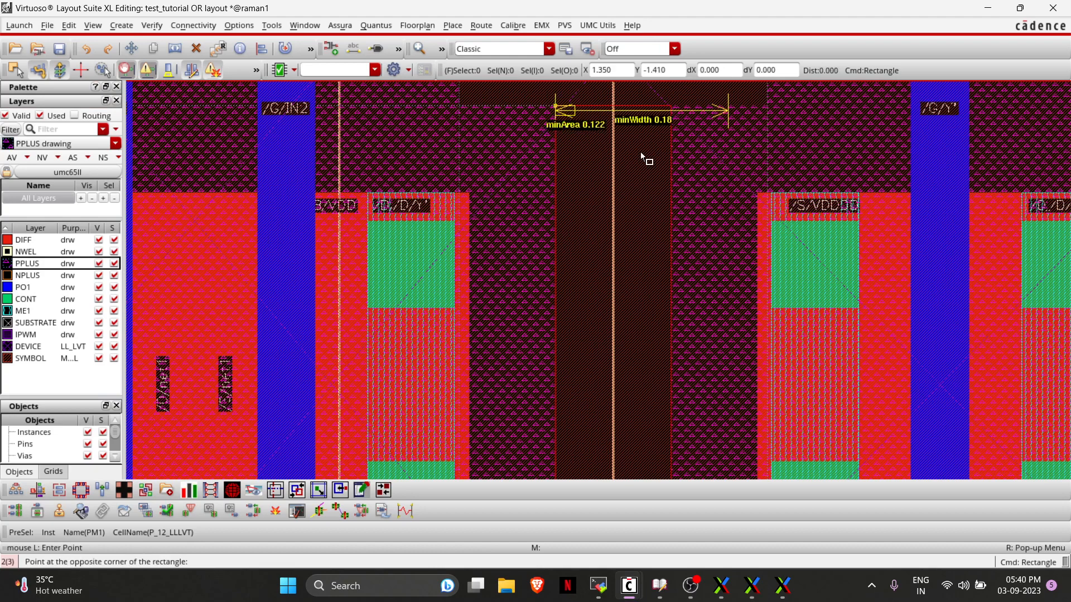
left_click(672, 180)
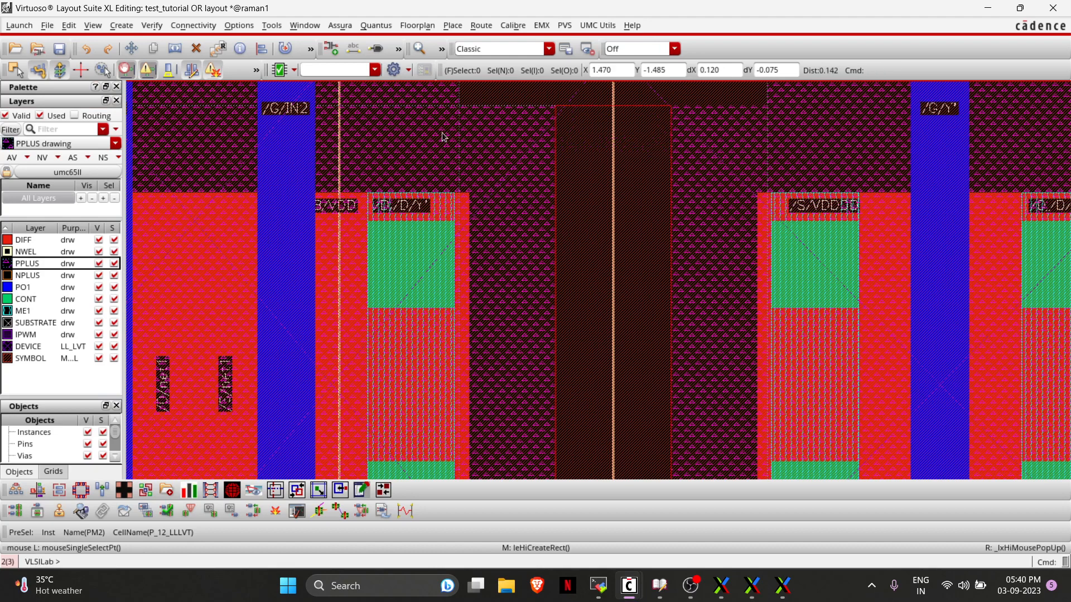
left_click(460, 106)
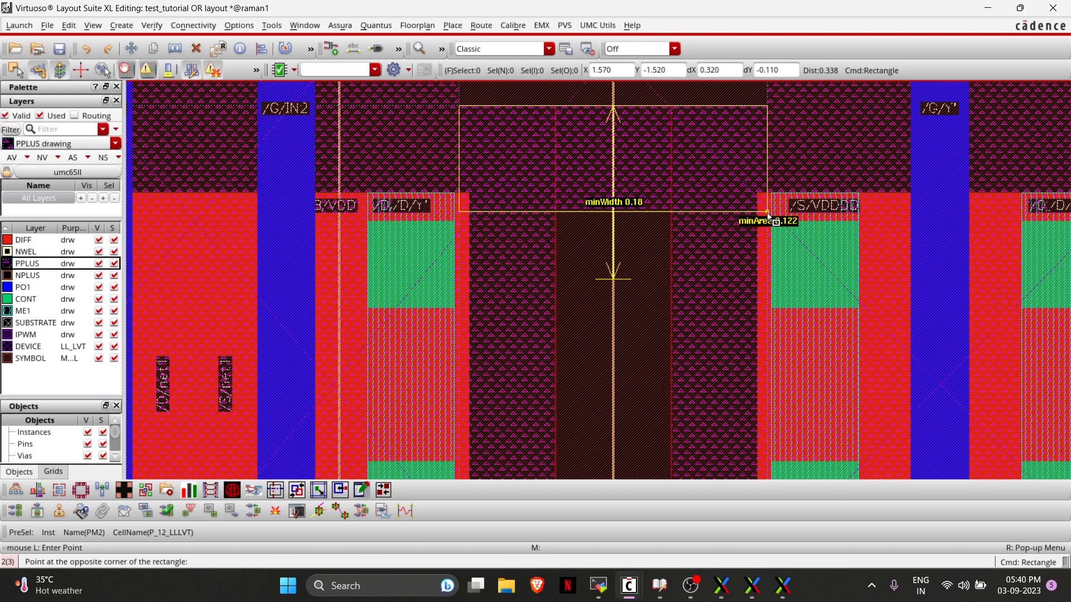
scroll(769, 217, "down", 1)
scroll(768, 213, "down", 4)
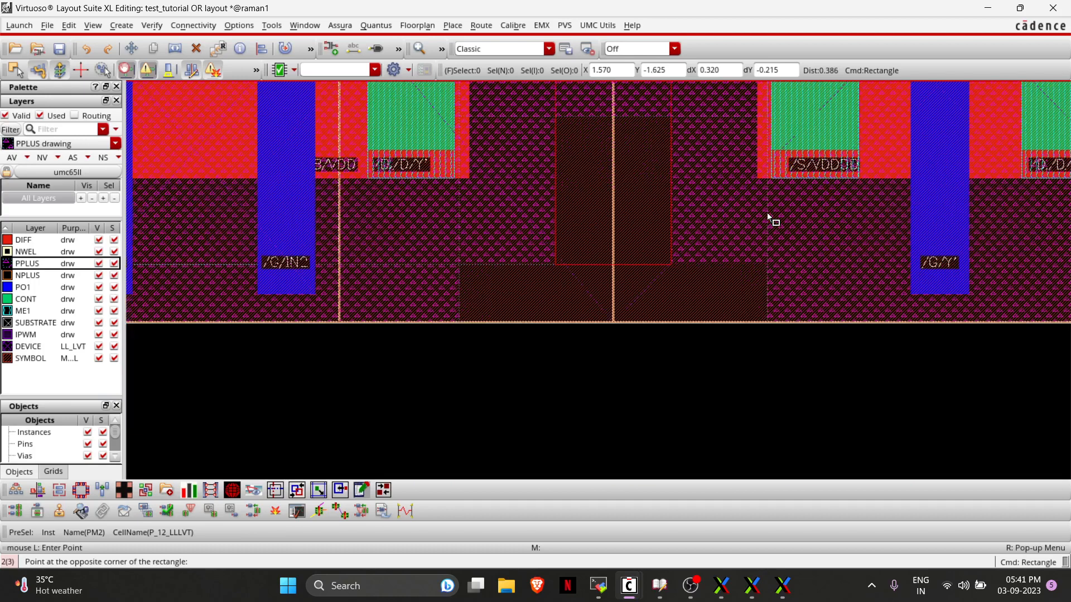
scroll(767, 212, "up", 1)
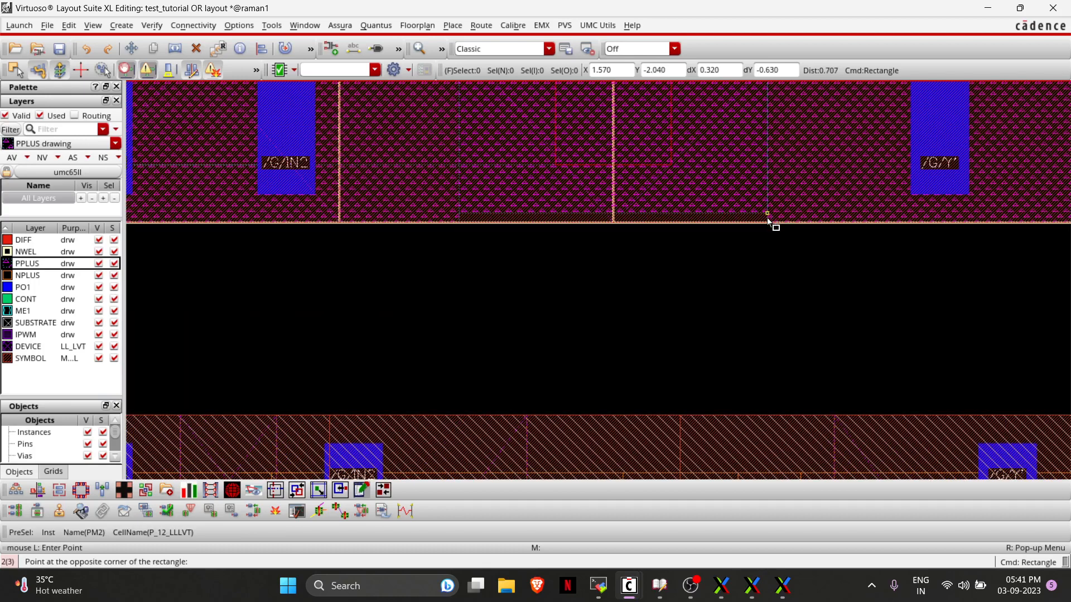
left_click(767, 218)
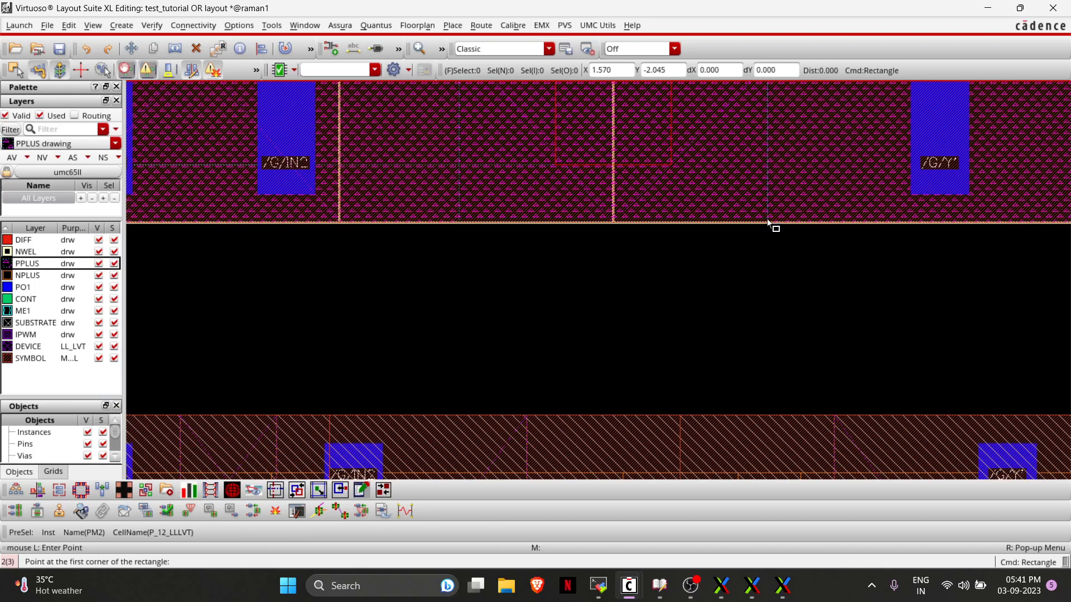
scroll(645, 309, "down", 4, "ctrl")
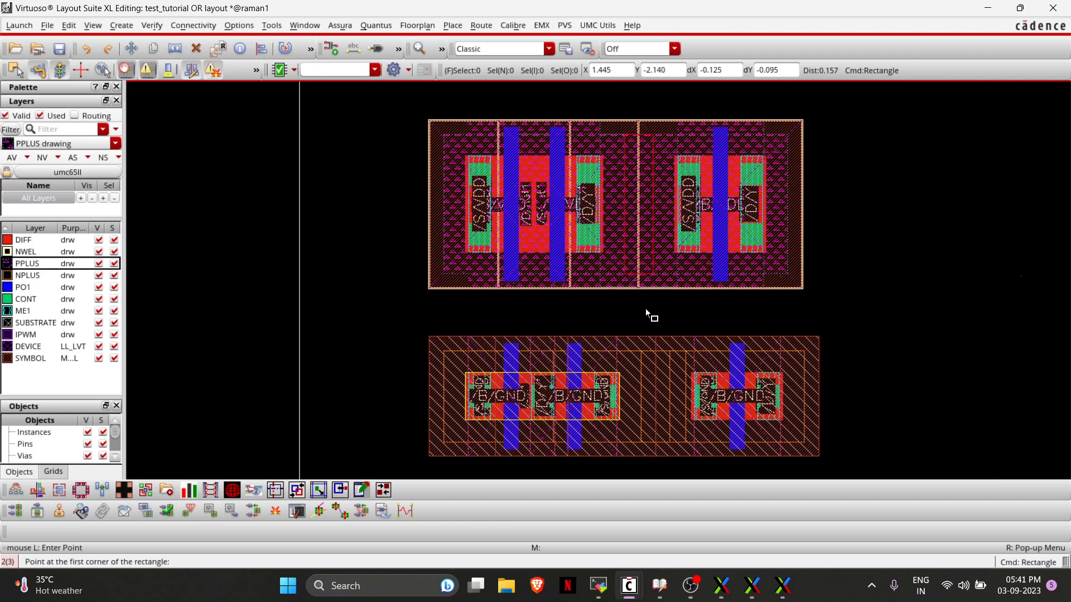
scroll(645, 309, "down", 1, "ctrl")
scroll(644, 309, "up", 1)
Switch to Calibre RVE, open the P_DF_N_PU.S5 check and highlight its result 9 in the layout's PMOS row.
key("alt+Tab")
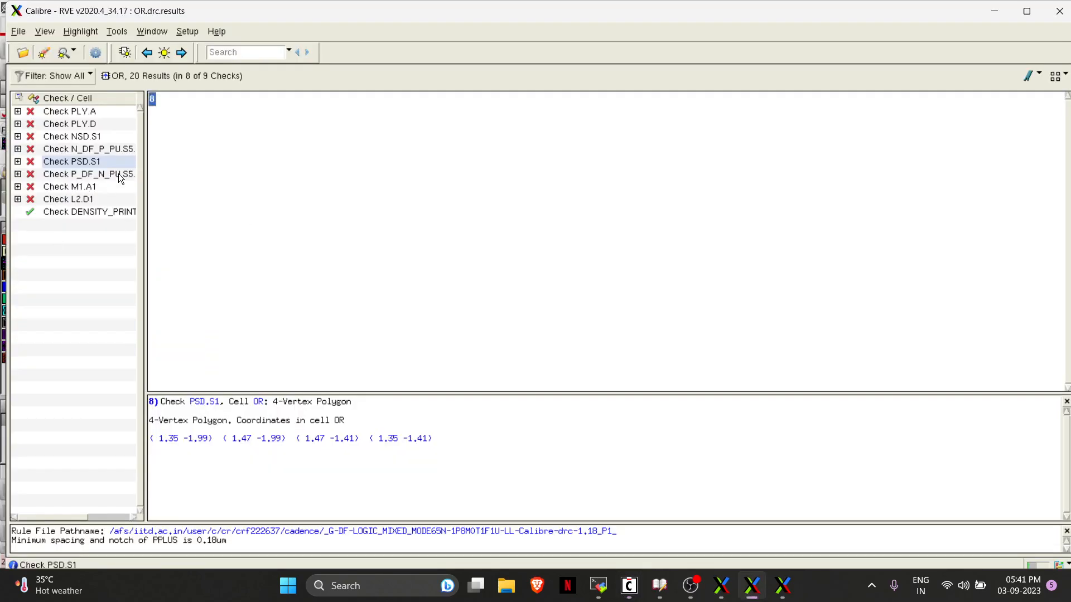
left_click(120, 175)
left_click(154, 99)
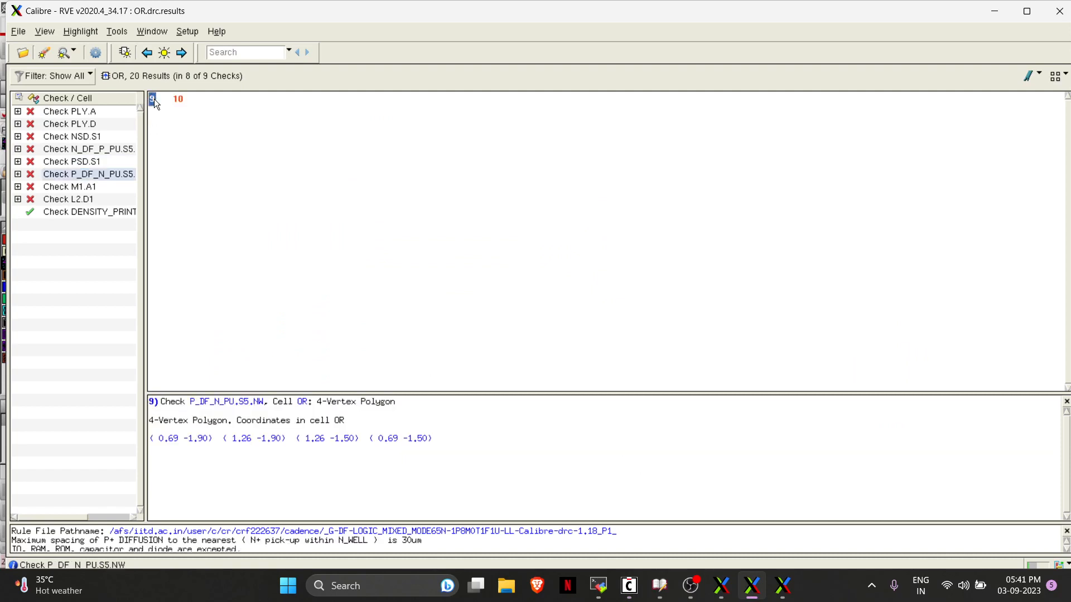
key("alt+Tab")
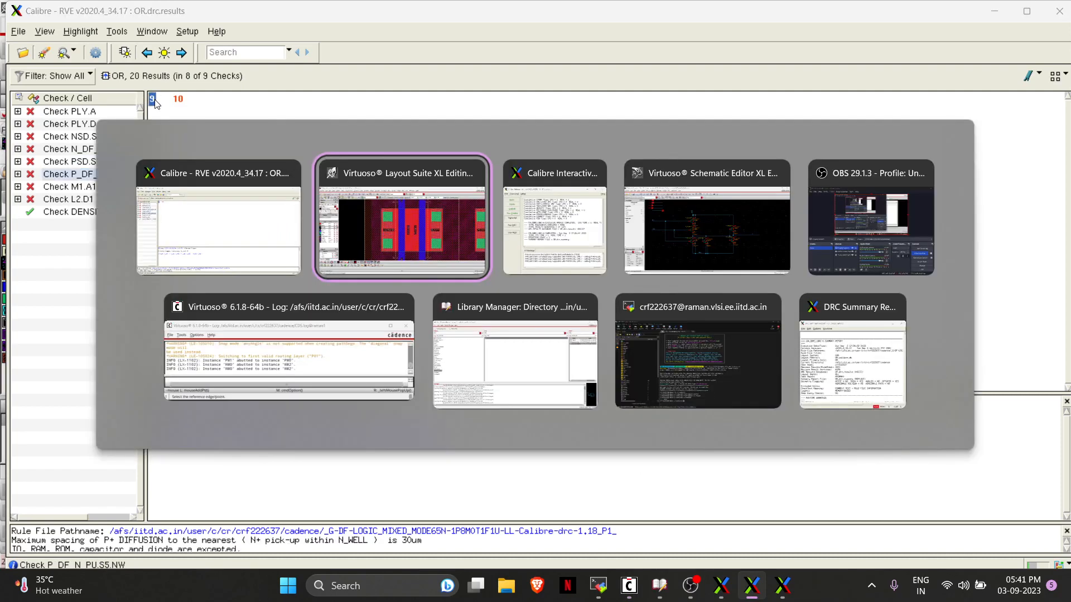
scroll(474, 339, "down", 2)
scroll(475, 342, "up", 1)
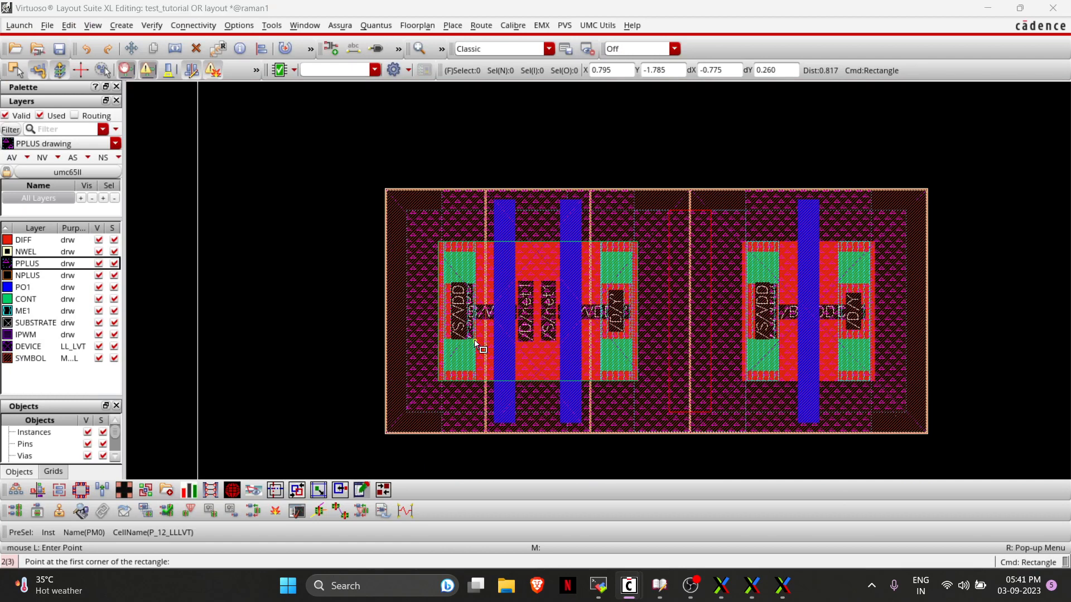
Open the M1.A1 check in Calibre RVE, highlight its result 11 and examine the metal at the leftmost NMOS source in the layout.
key("alt+Tab")
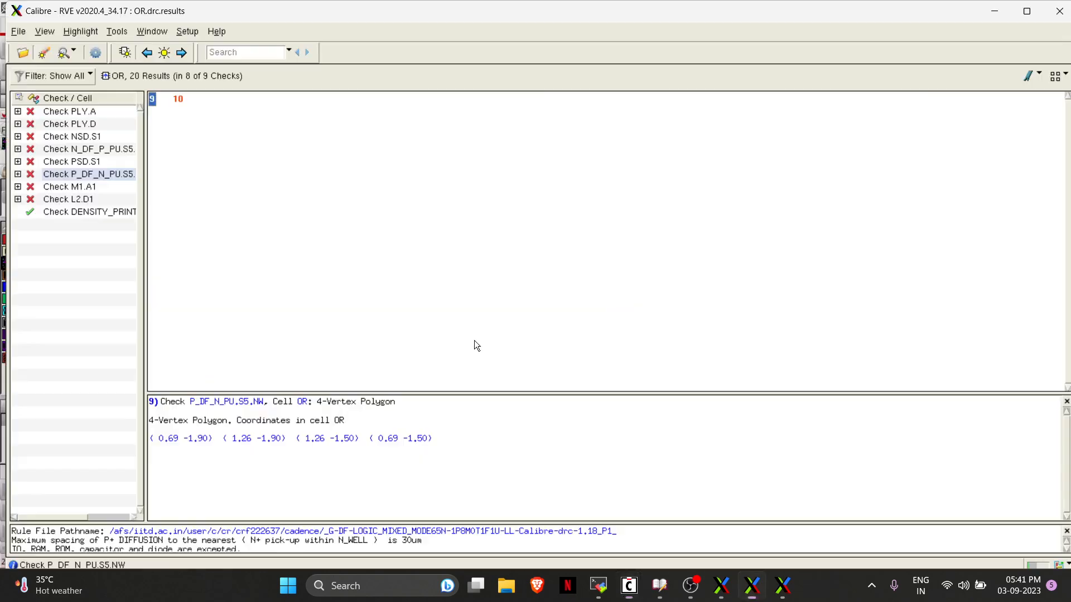
left_click(79, 191)
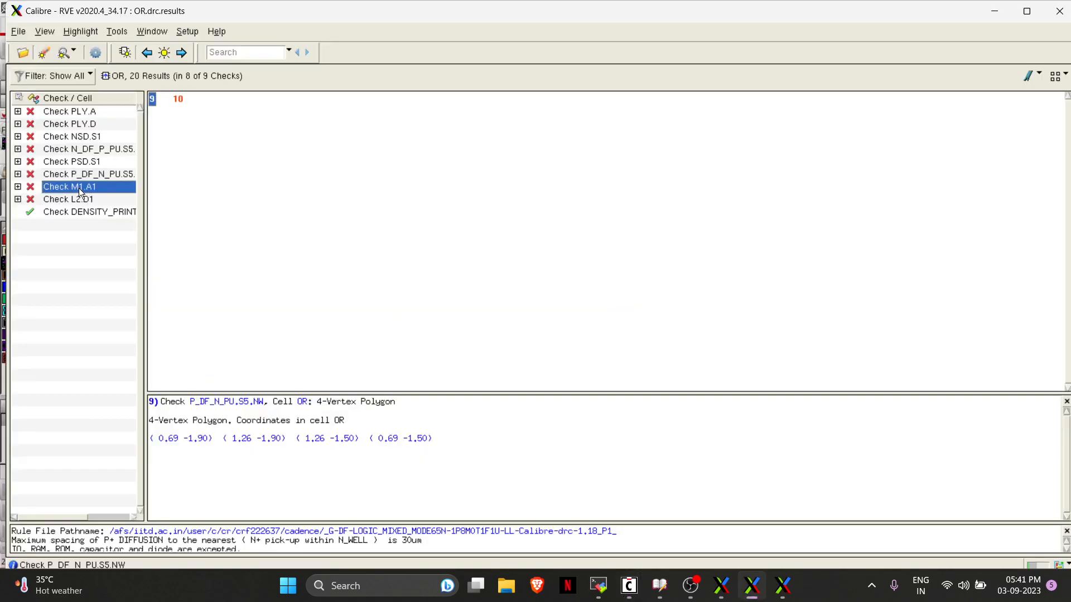
left_click(156, 98)
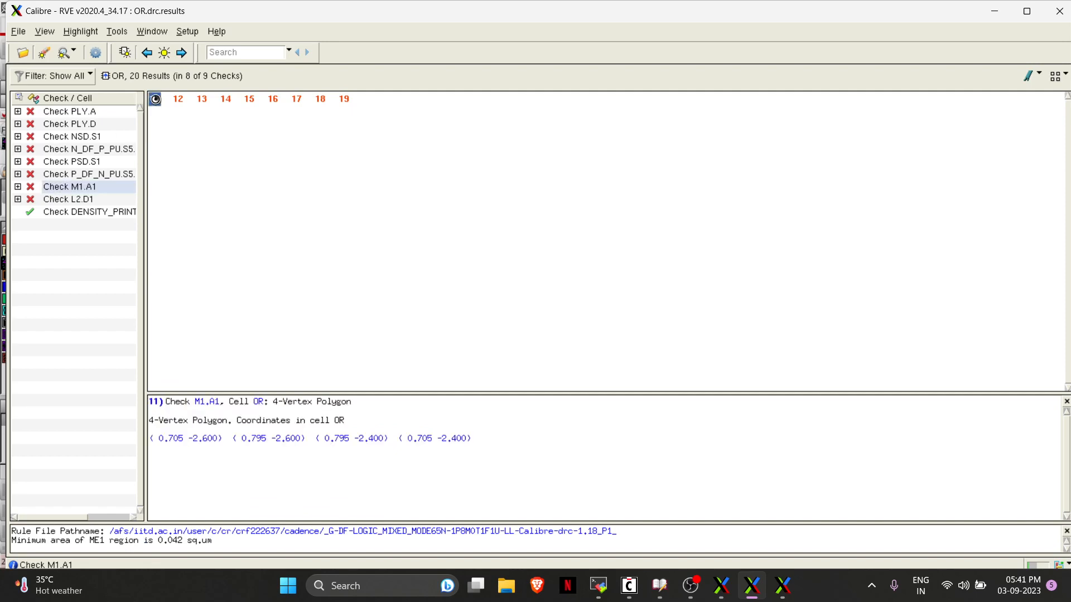
key("alt+Tab")
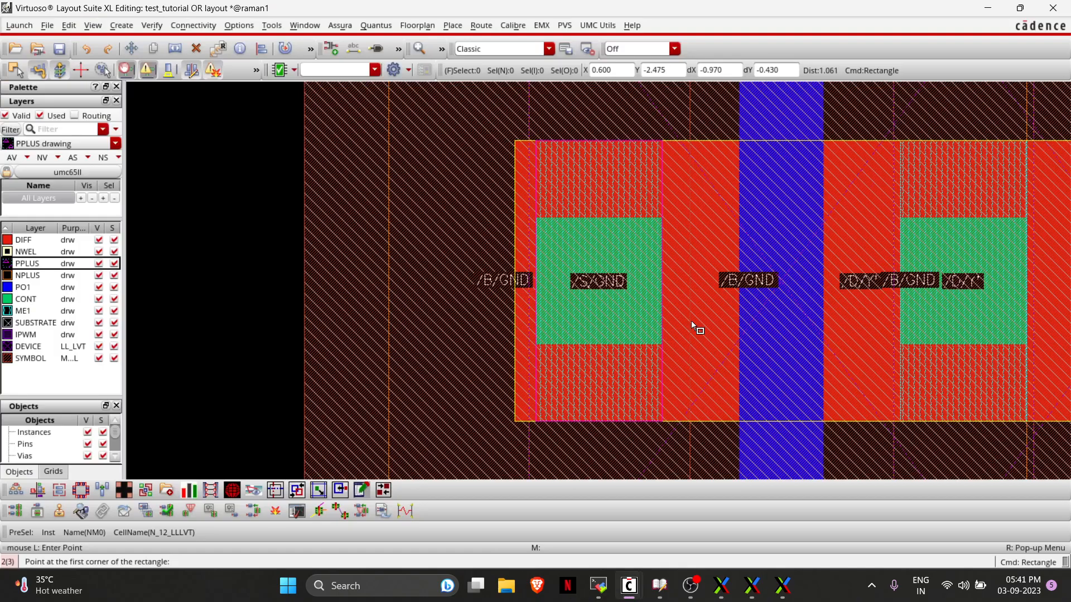
key("Right")
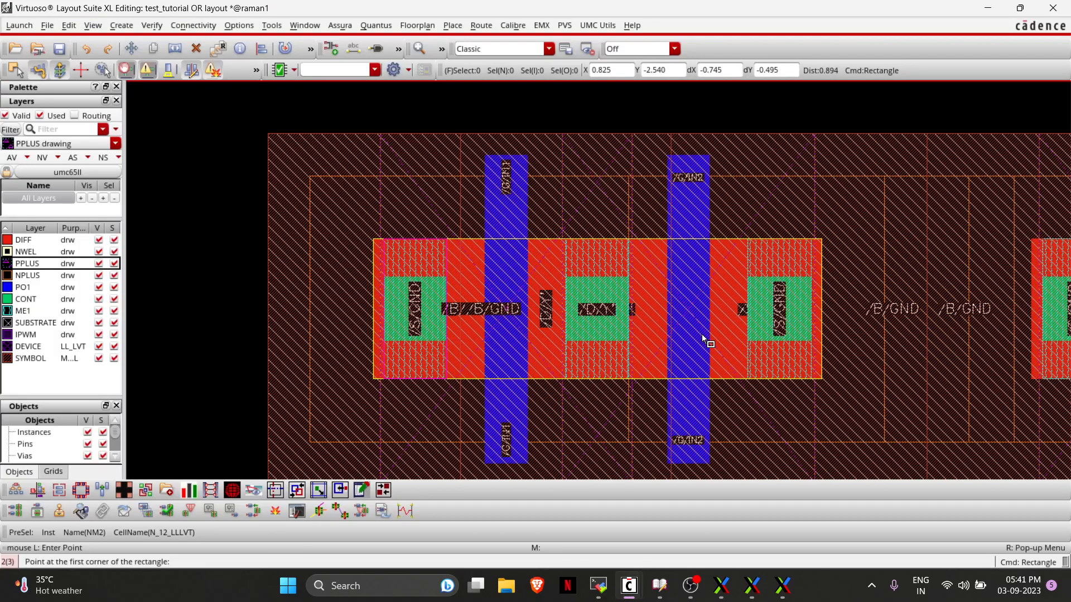
key("Left")
key("Right")
Read the rule text of the L2.D1 check in Calibre RVE and return to the layout.
key("alt+Tab")
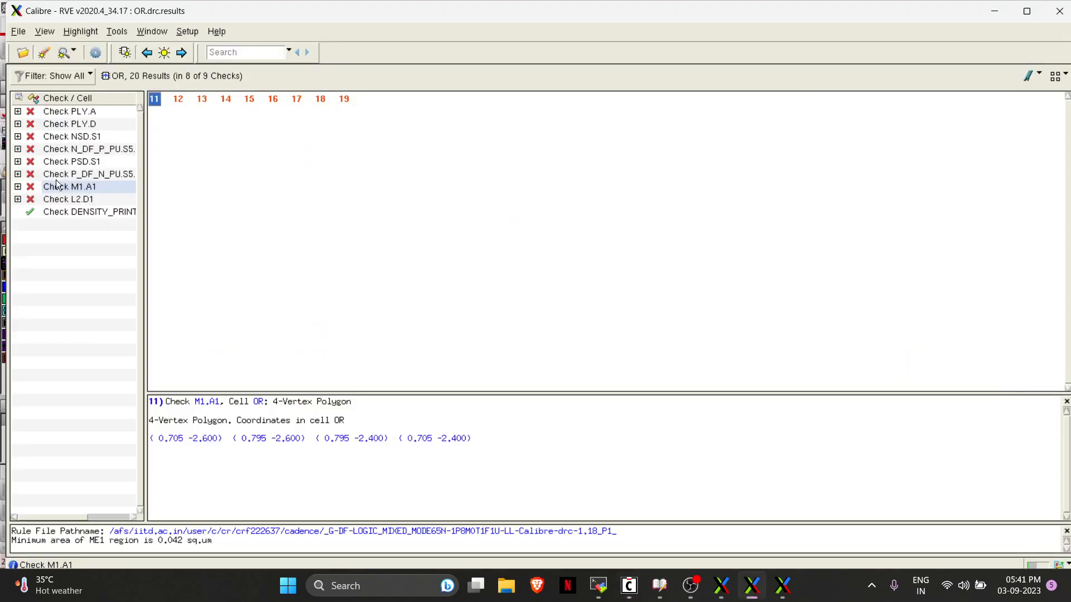
left_click(85, 200)
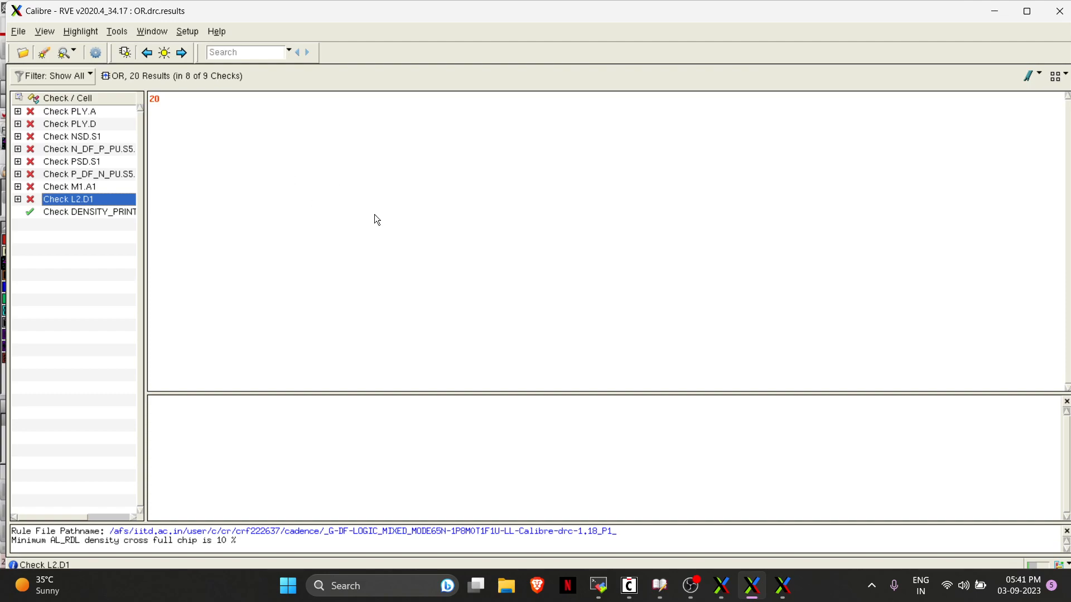
key("alt+Tab")
key("f")
key("alt+Tab")
key("alt+Tab")
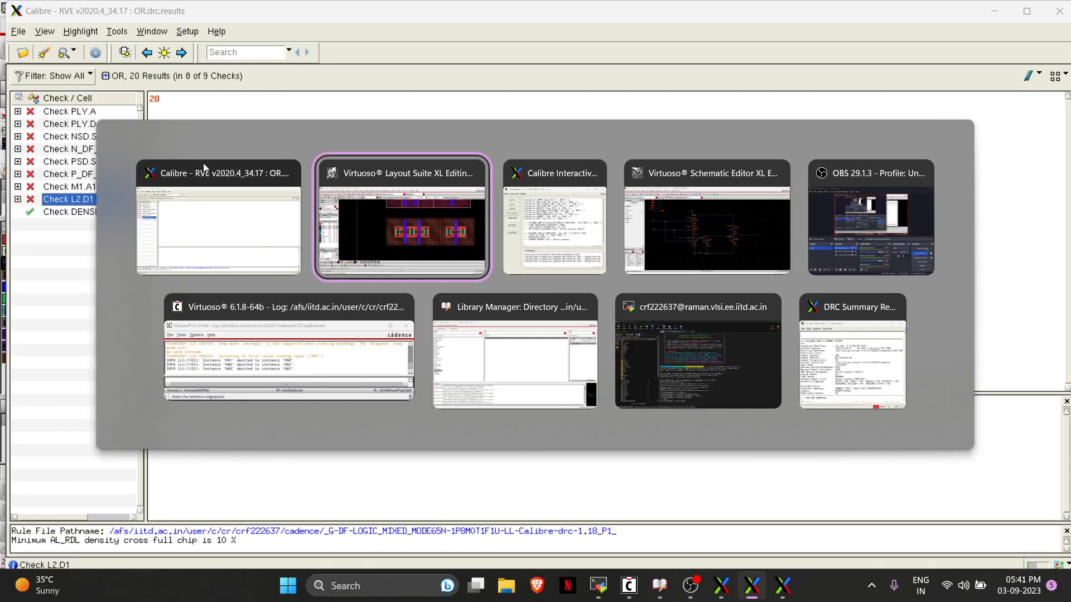
Save the OR layout and leave the Rectangle command.
scroll(770, 240, "up", 2)
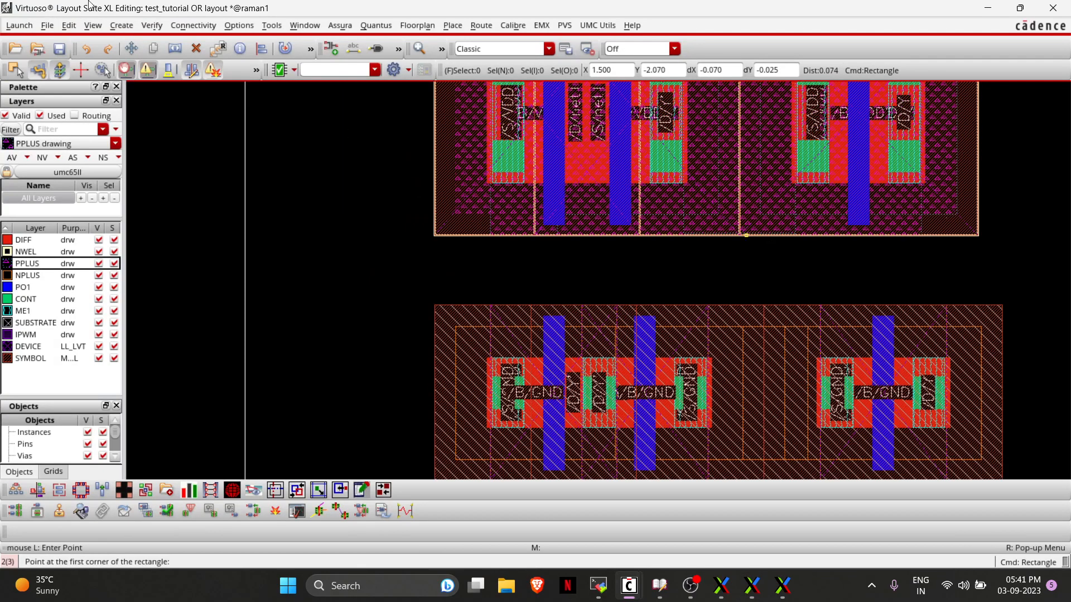
left_click(59, 48)
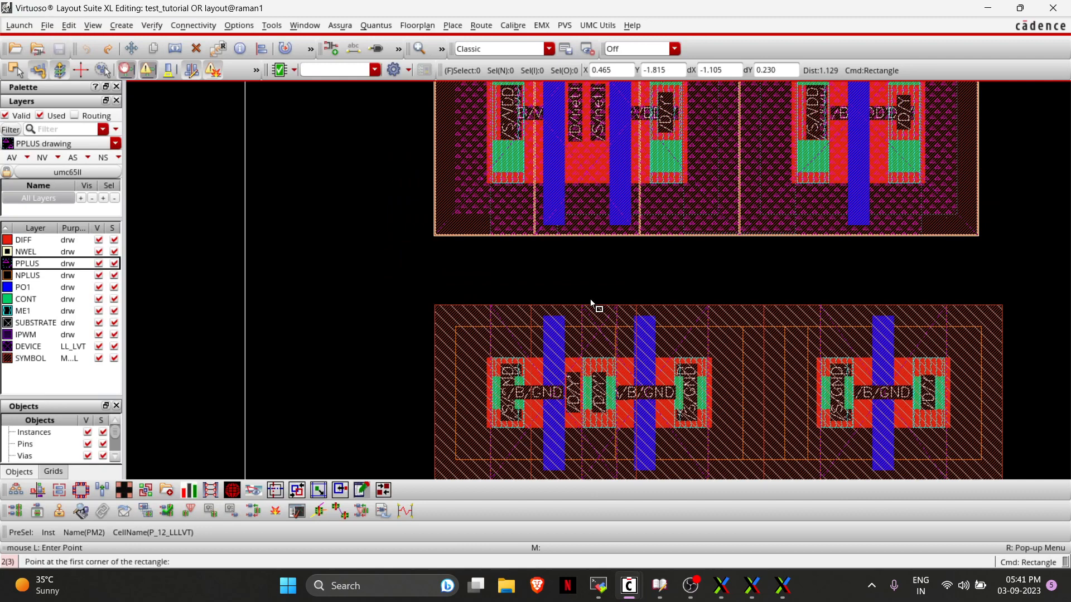
scroll(590, 299, "down", 2, "ctrl")
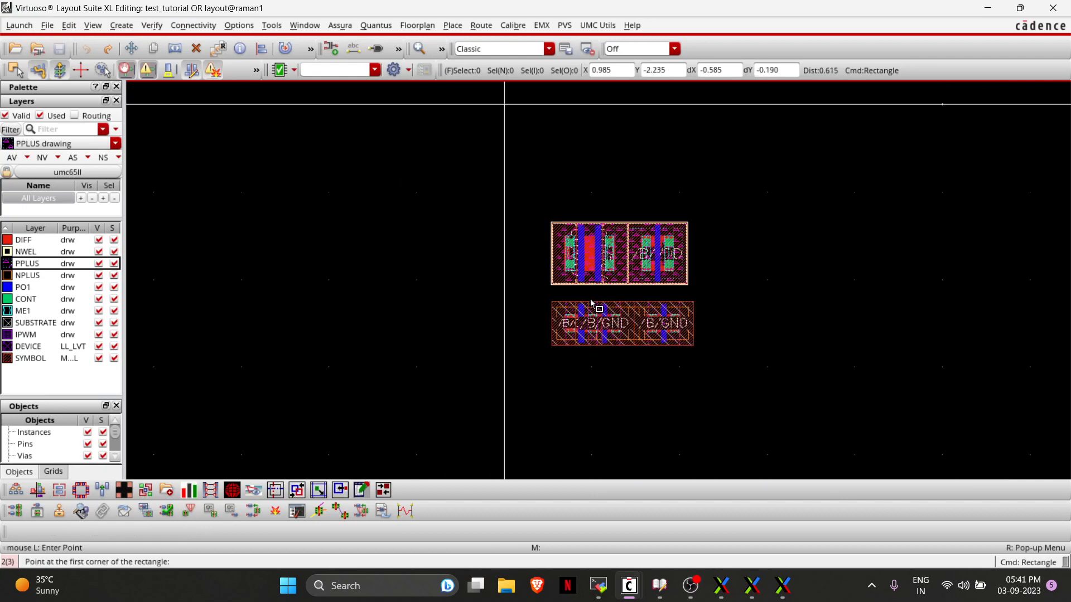
key("Escape")
Set the body tie type of the leftmost PMOS (PM0) to Detached with a left tap.
scroll(591, 302, "up", 2)
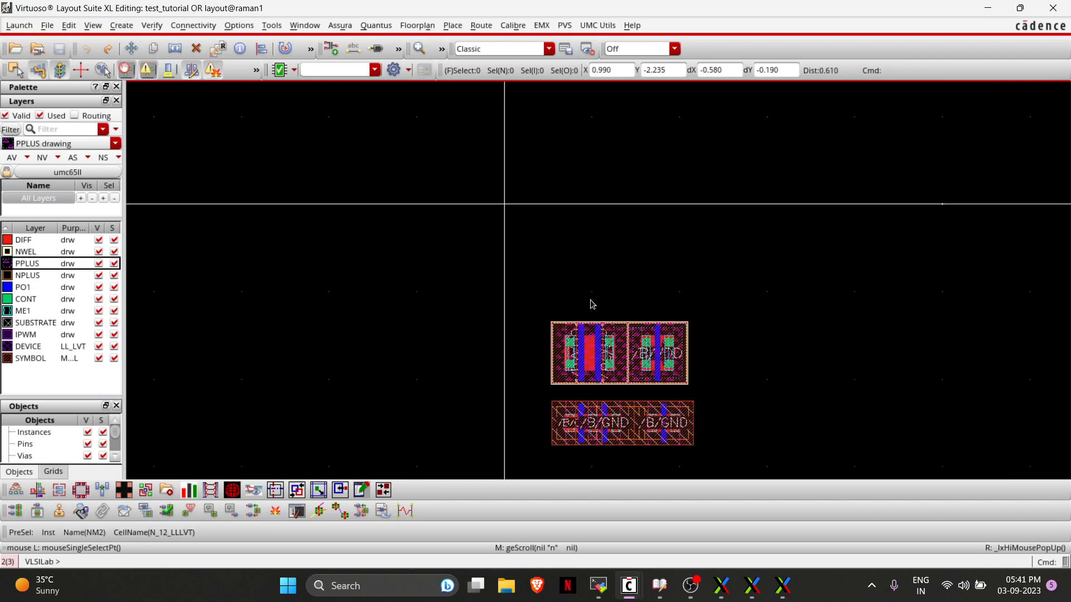
scroll(591, 302, "up", 1, "ctrl")
scroll(592, 302, "up", 1, "ctrl")
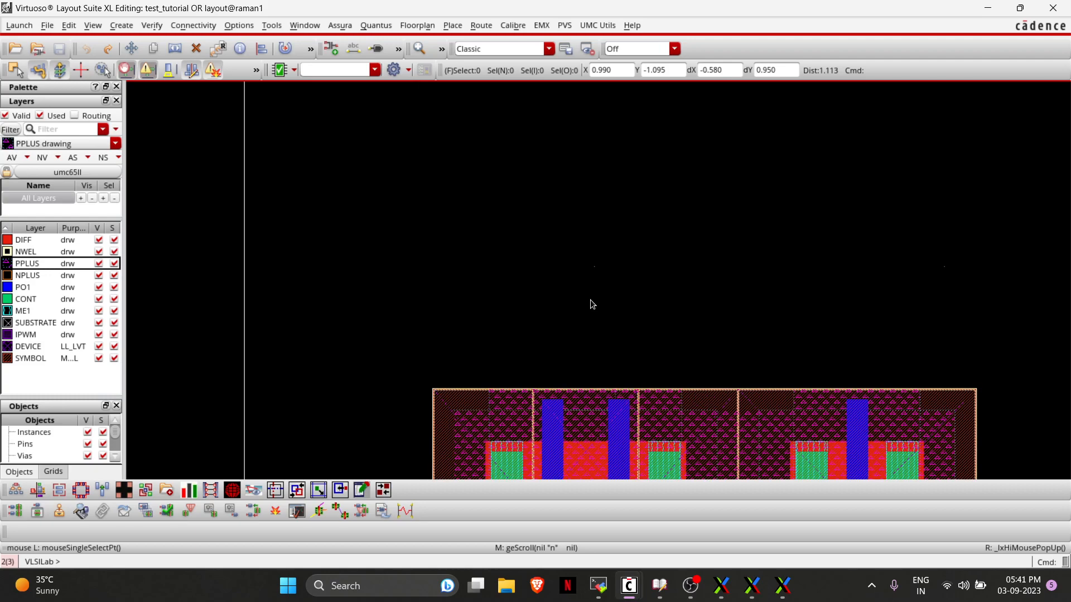
scroll(592, 304, "down", 3)
scroll(592, 304, "down", 1)
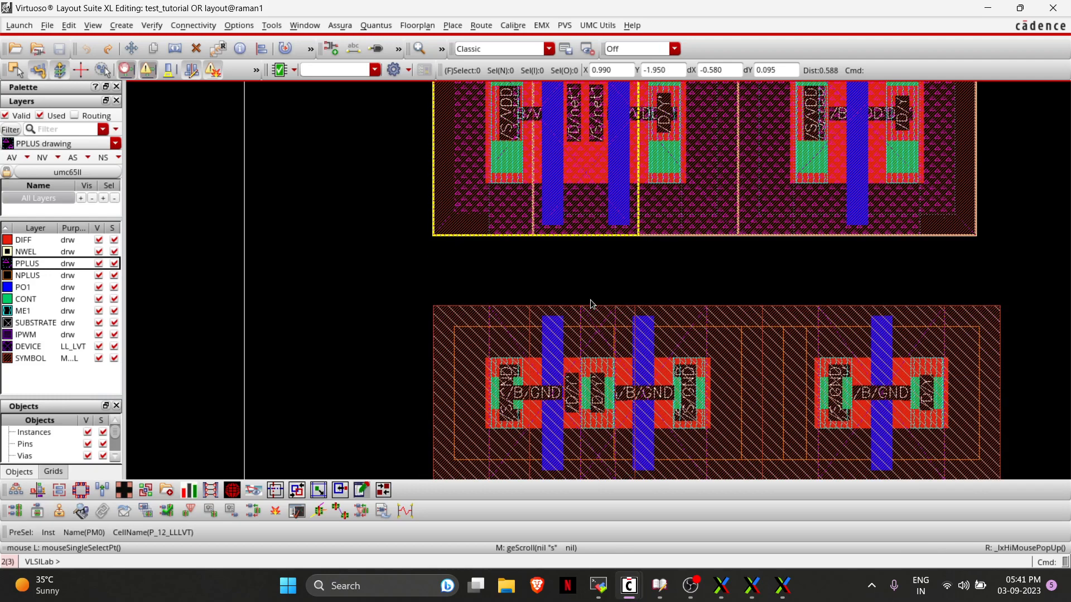
scroll(592, 303, "up", 4)
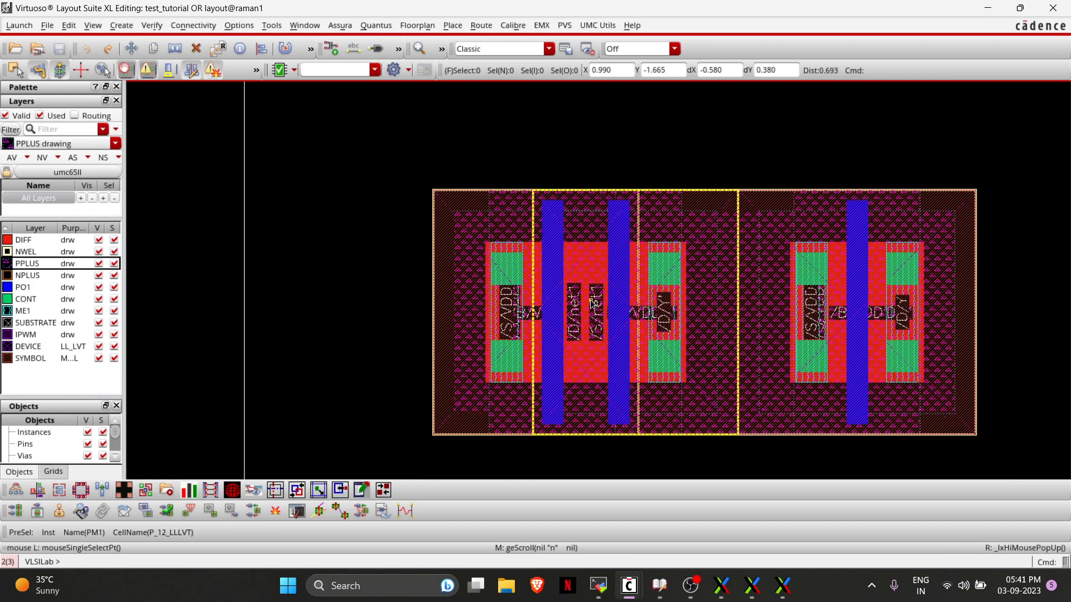
left_click(498, 329)
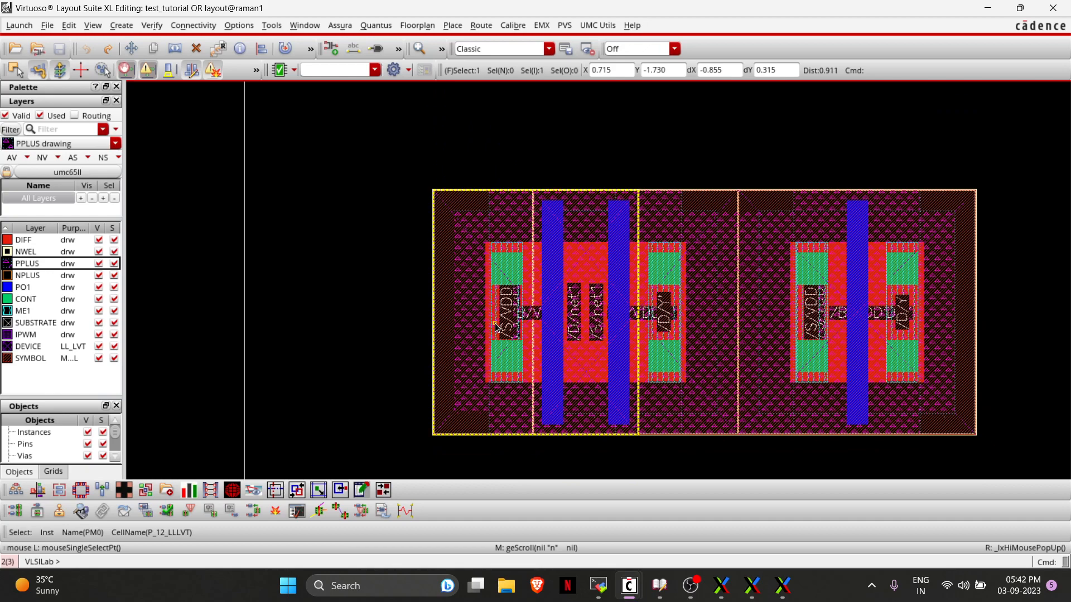
key("q")
left_click(273, 32)
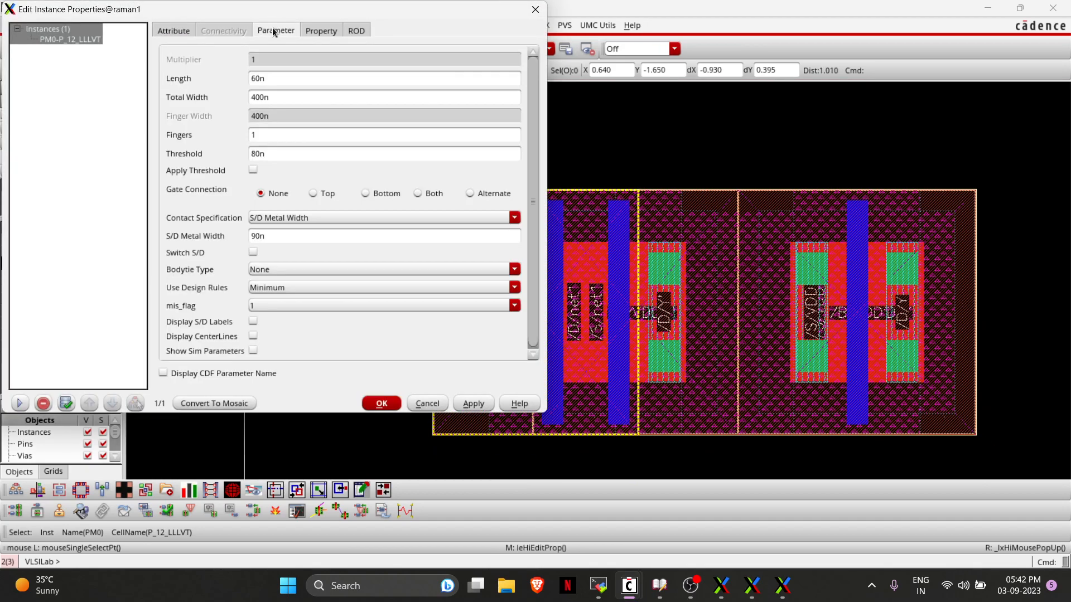
left_click(260, 272)
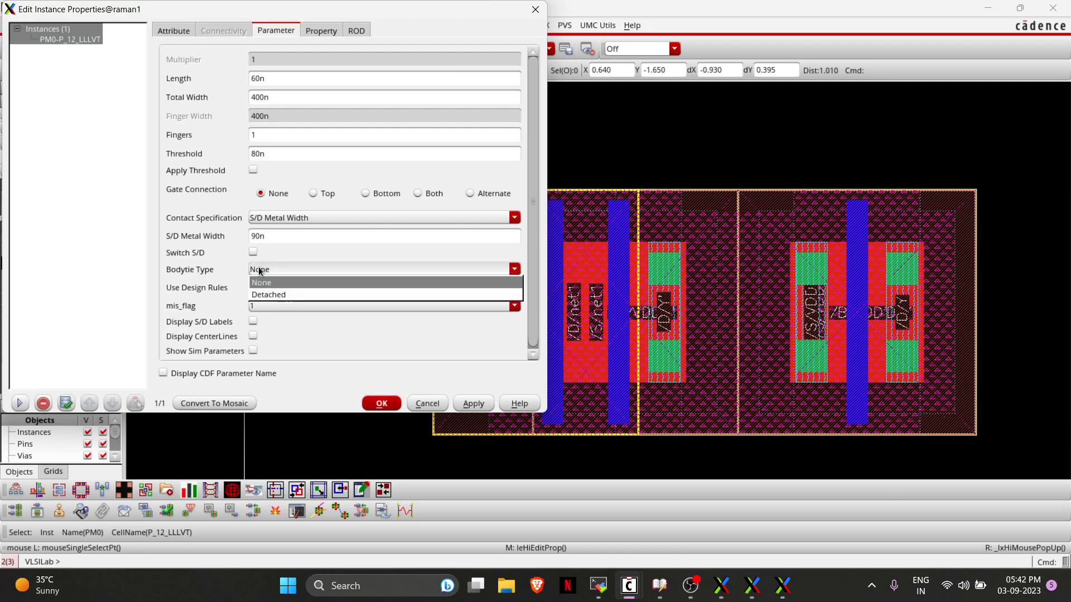
left_click(262, 296)
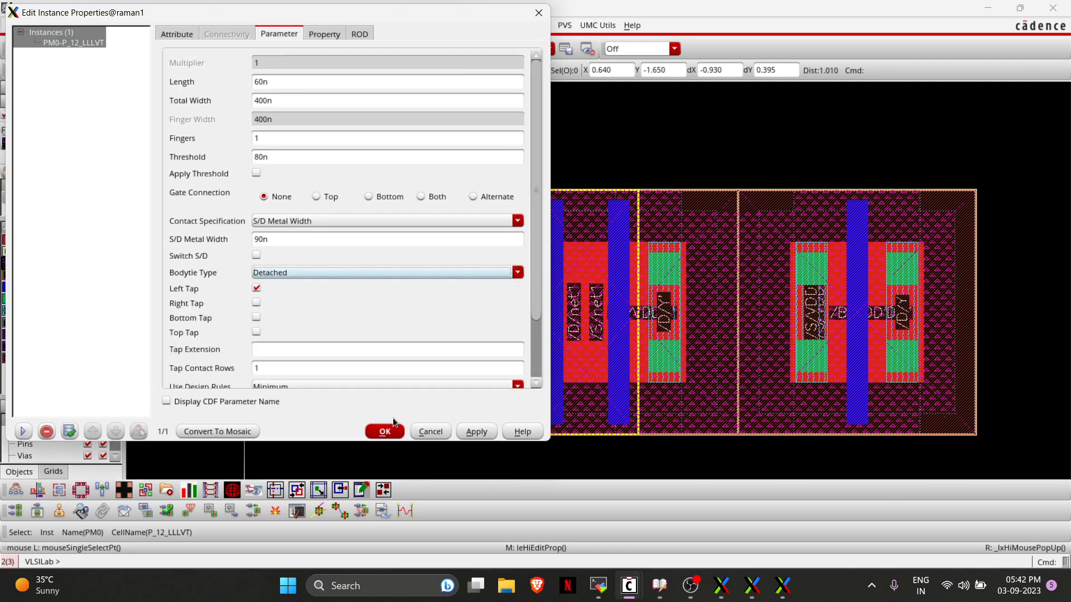
left_click(385, 431)
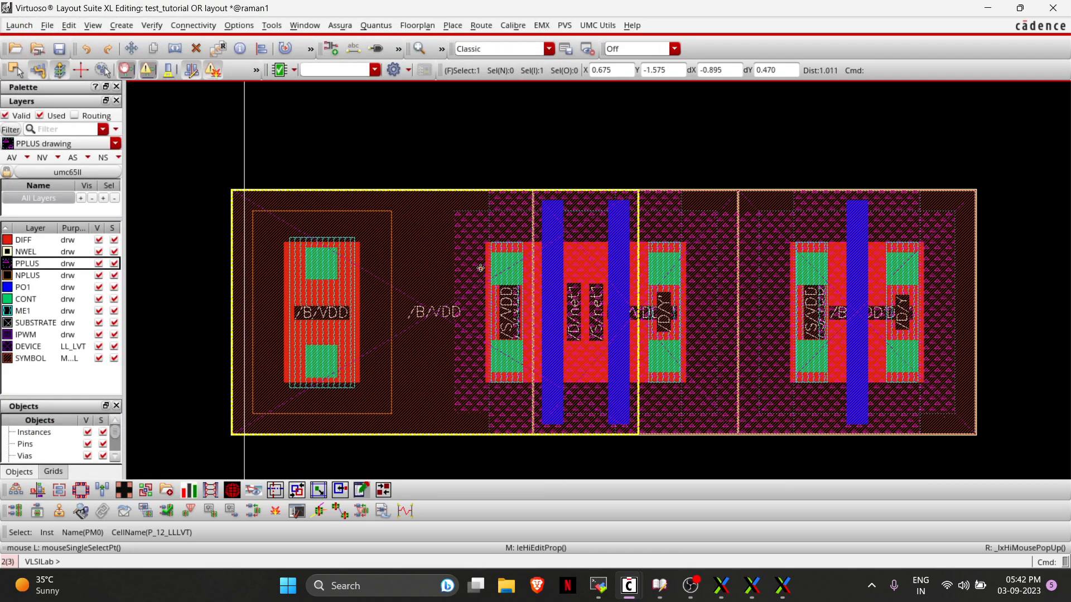
scroll(481, 268, "down", 1, "ctrl")
scroll(481, 268, "down", 1)
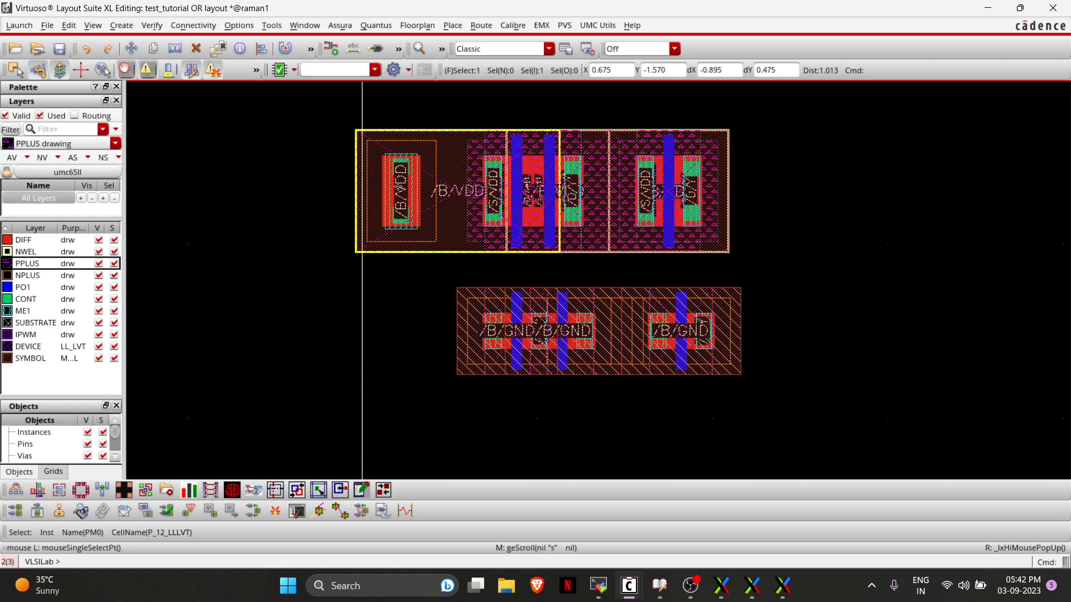
left_click(470, 329)
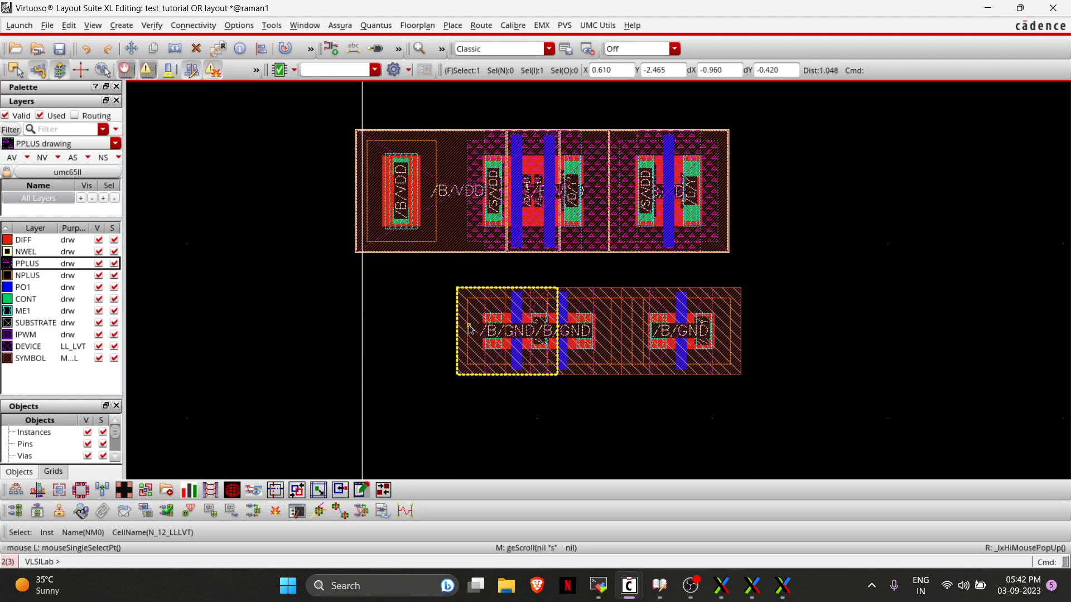
key("q")
left_click(539, 12)
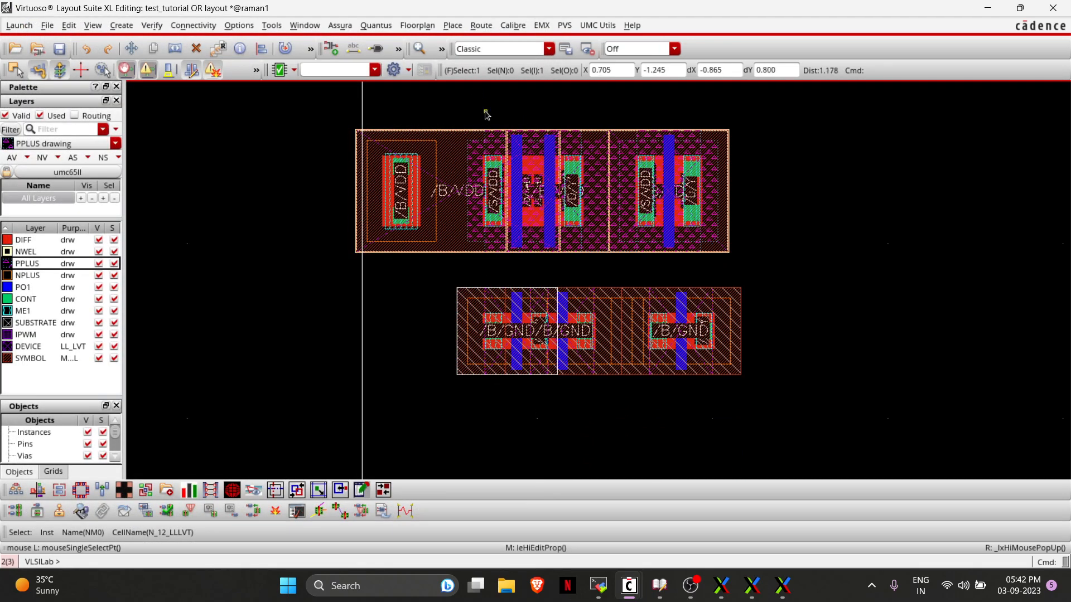
Set the body tie type of the leftmost NMOS (NM0) to Detached with a left tap.
scroll(487, 114, "up", 1)
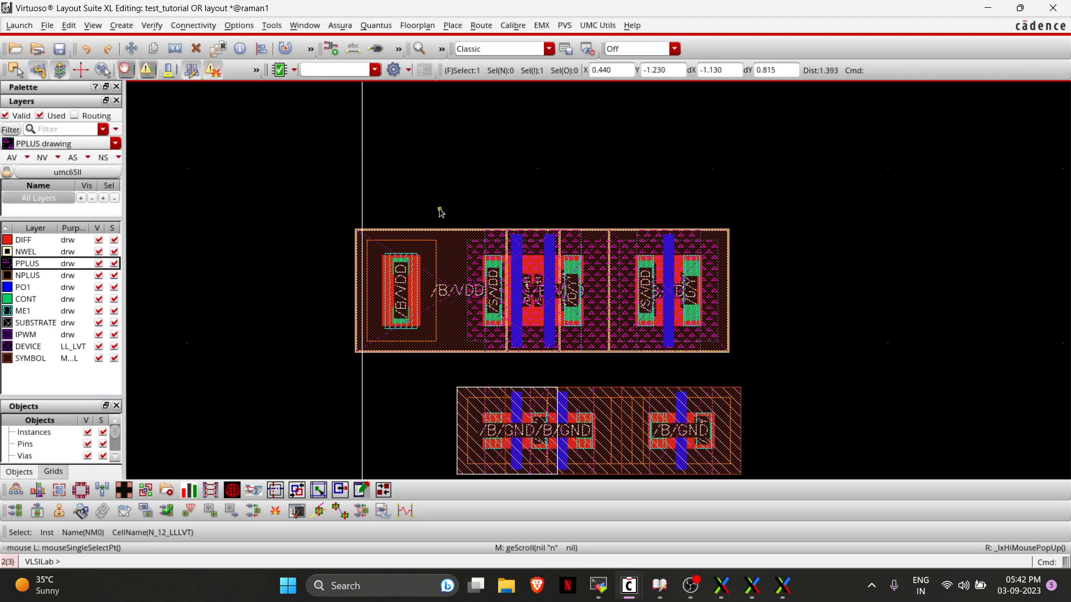
scroll(441, 212, "down", 1)
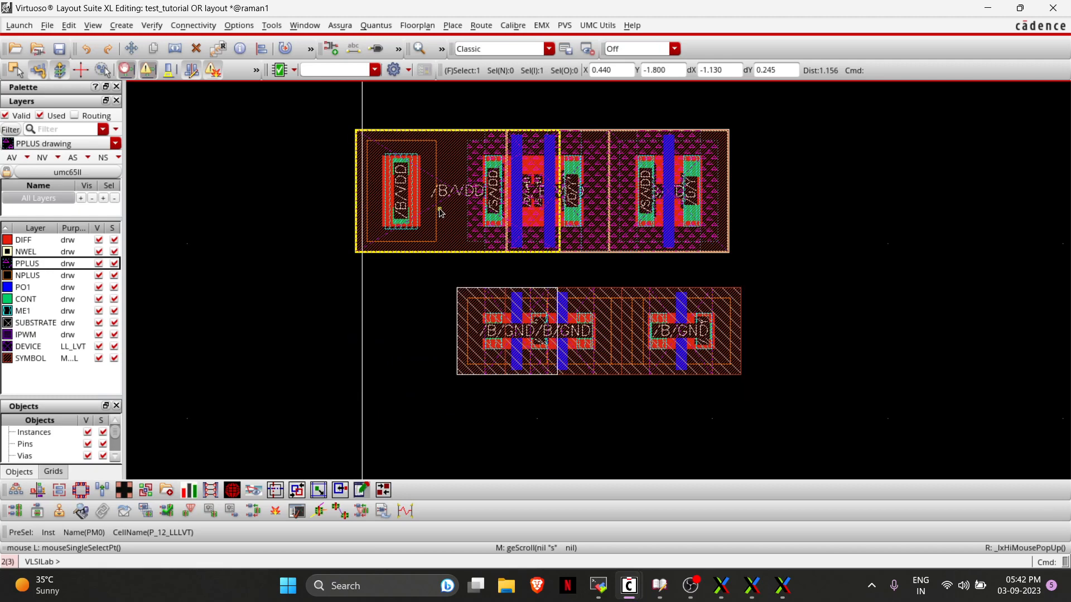
left_click(461, 338)
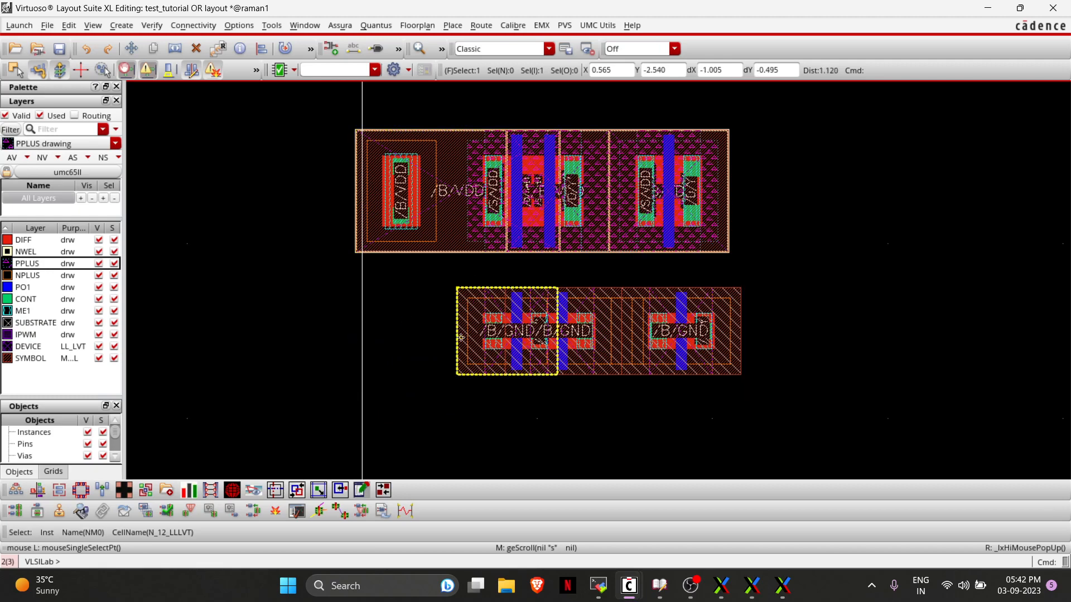
key("q")
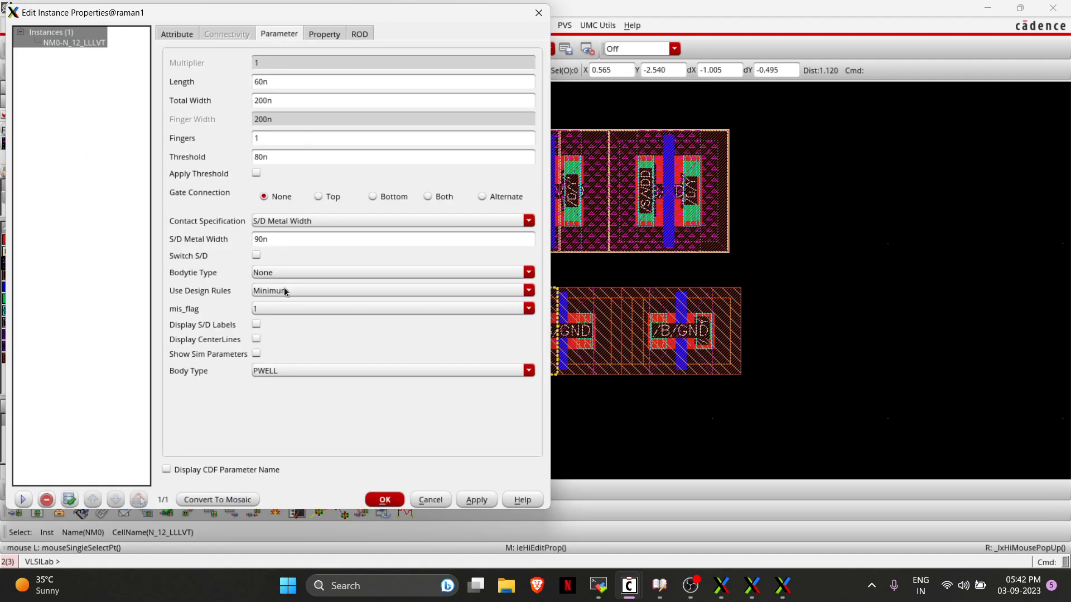
left_click(275, 276)
left_click(266, 297)
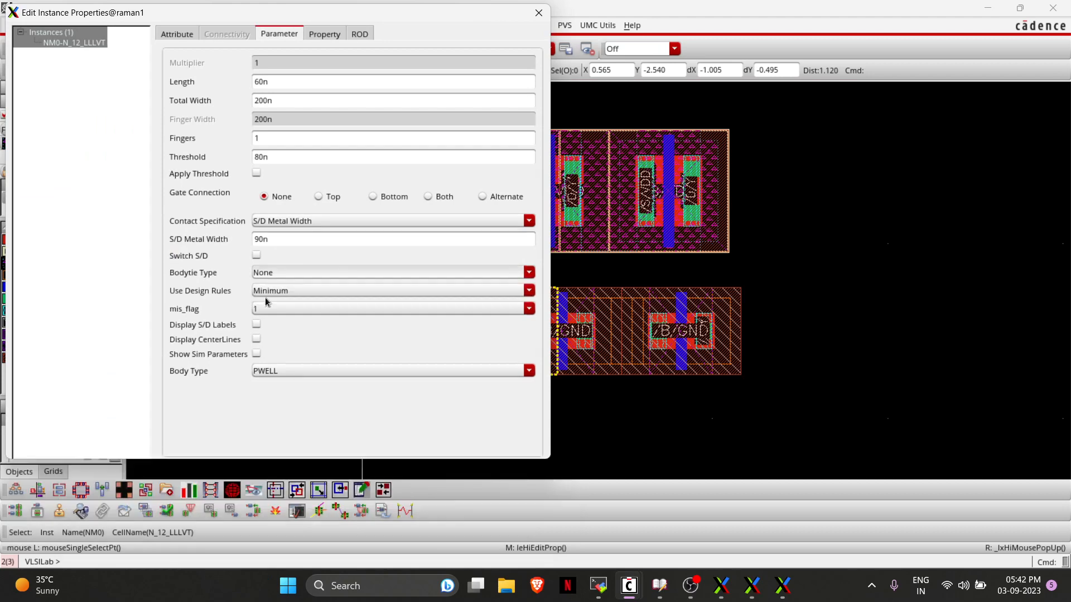
left_click(381, 449)
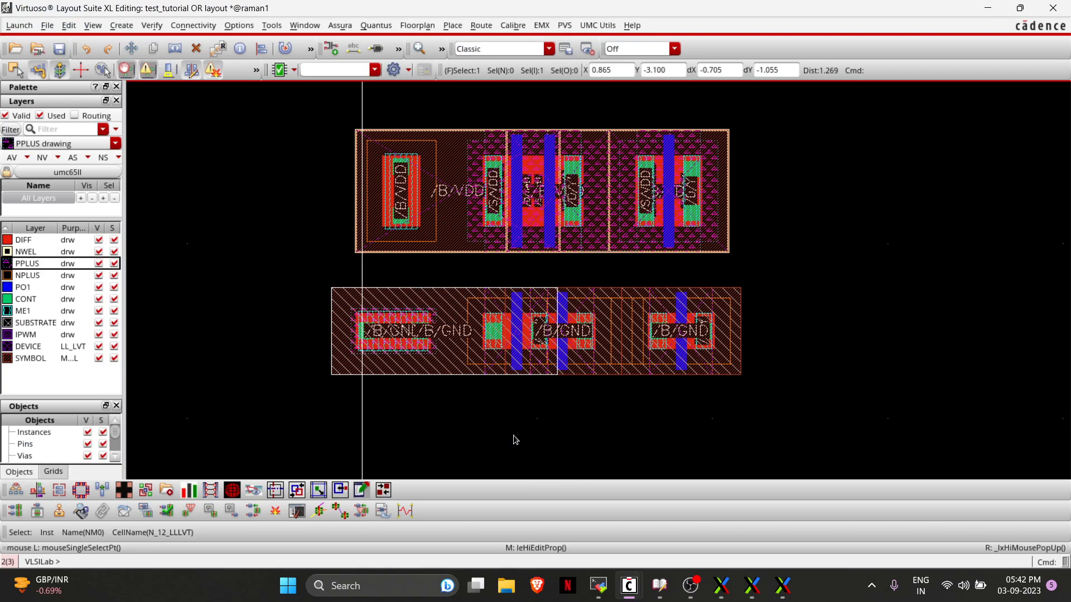
Inspect the body taps in the layout and check PM0's source and body connections to VDD in the schematic.
scroll(513, 438, "up", 1, "ctrl")
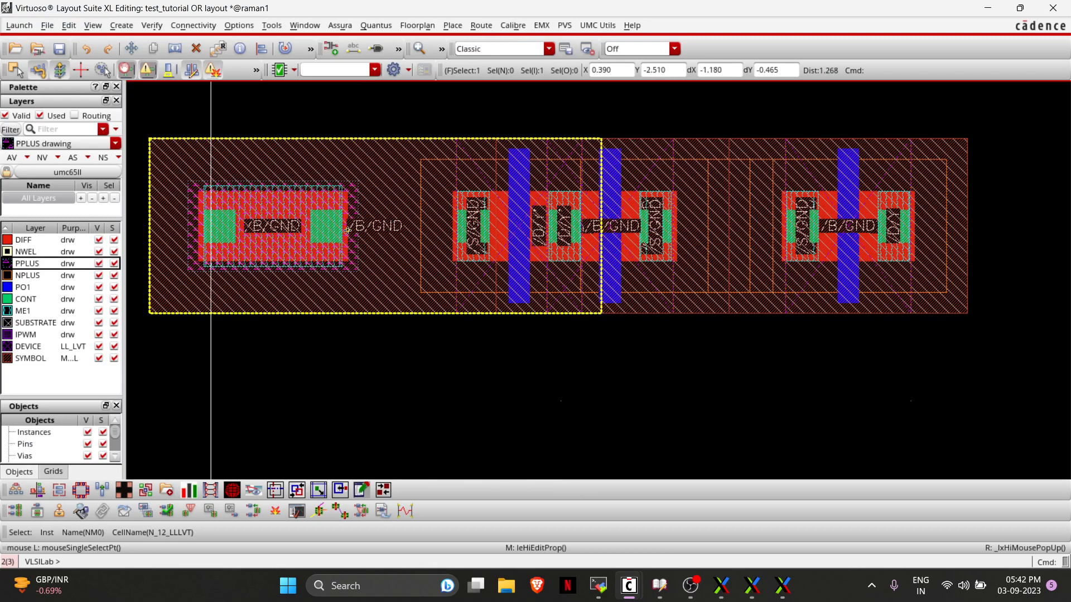
scroll(347, 231, "up", 3)
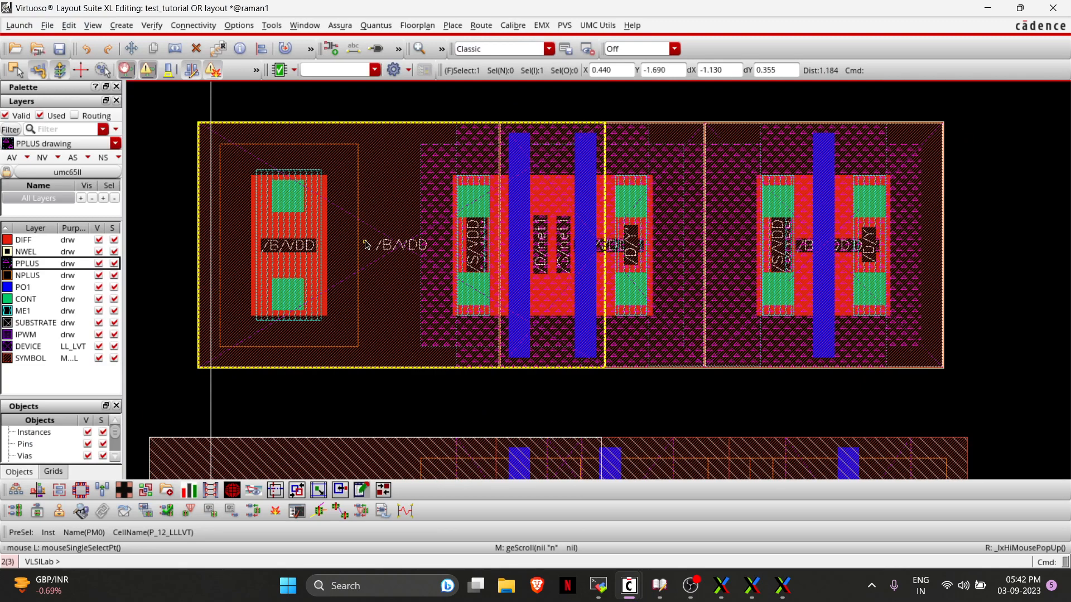
scroll(364, 239, "right", 2, "shift")
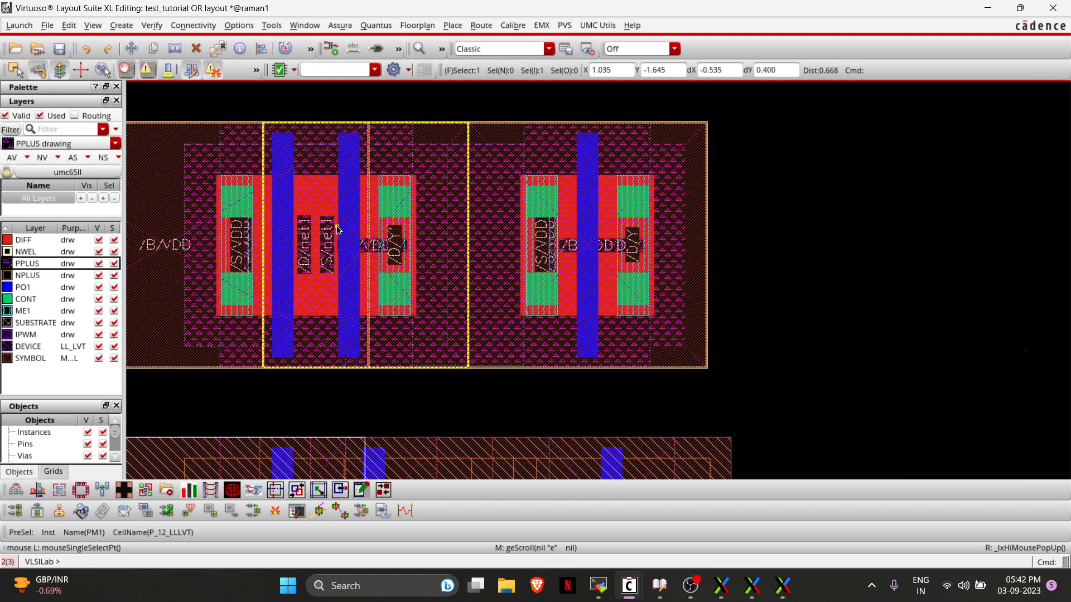
scroll(338, 229, "left", 2, "shift")
key("alt+Tab")
key("alt+Tab")
key("alt+Tab")
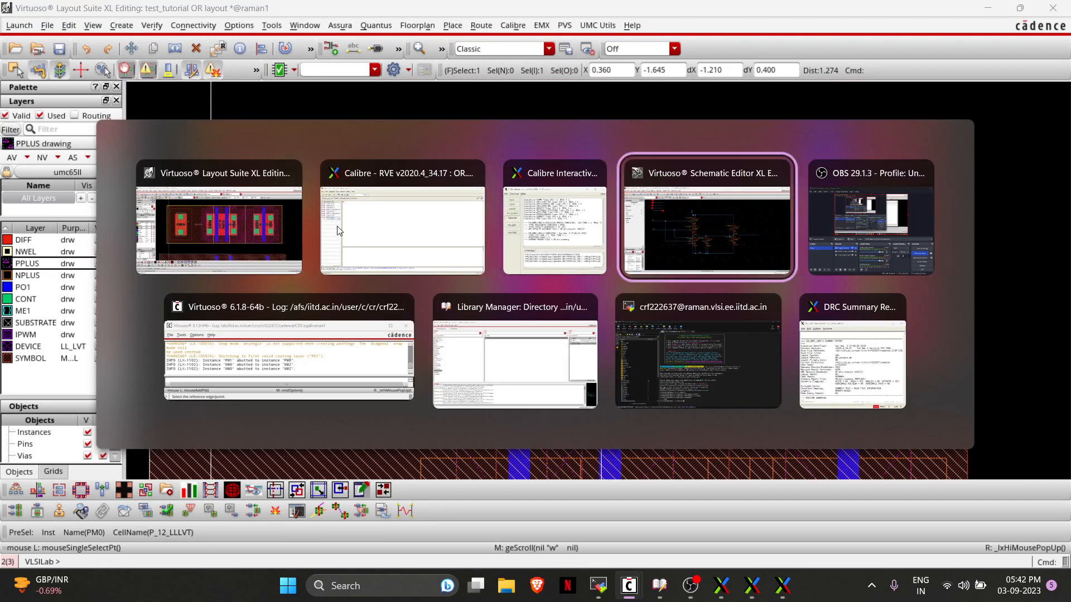
scroll(438, 178, "up", 2, "ctrl")
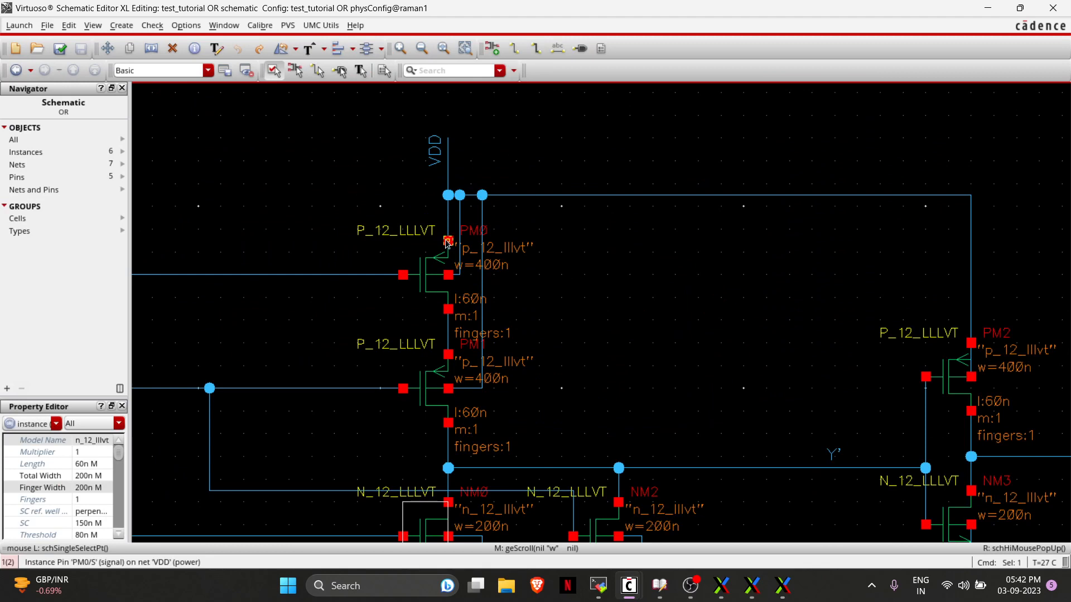
key("alt+Tab")
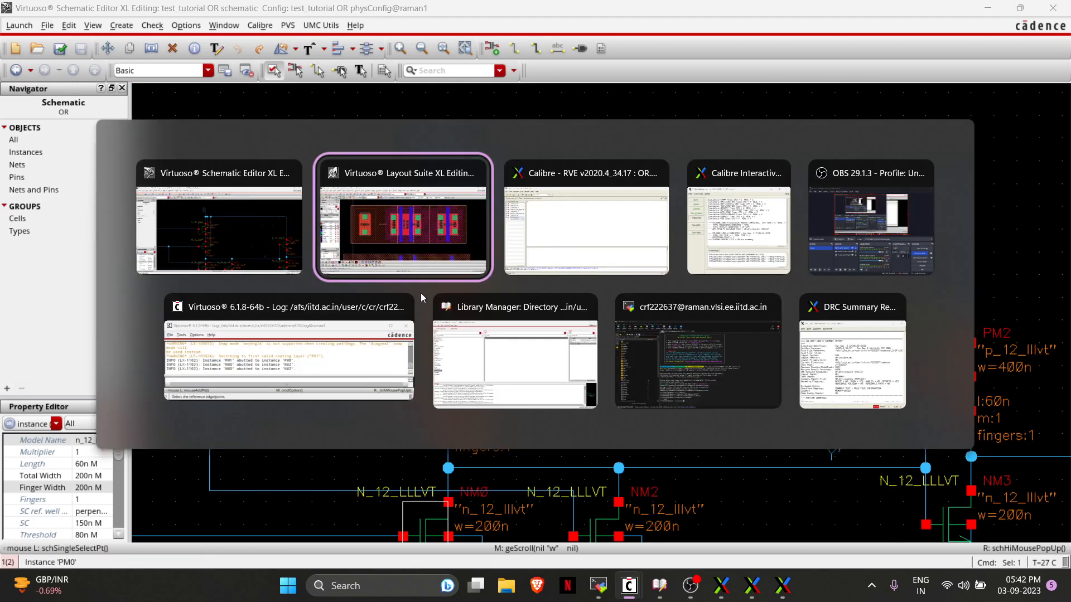
Route an ME1 wire 0.43 wide and about 0.48 long from PM0's body tap across to its VDD source contact.
scroll(304, 201, "up", 2, "ctrl")
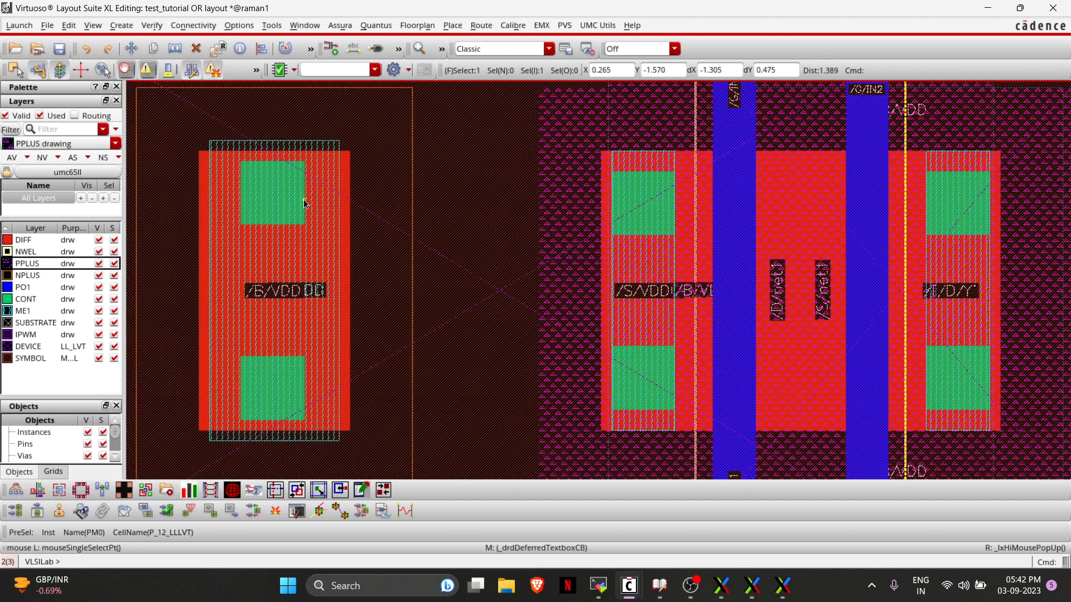
scroll(550, 219, "up", 2, "ctrl")
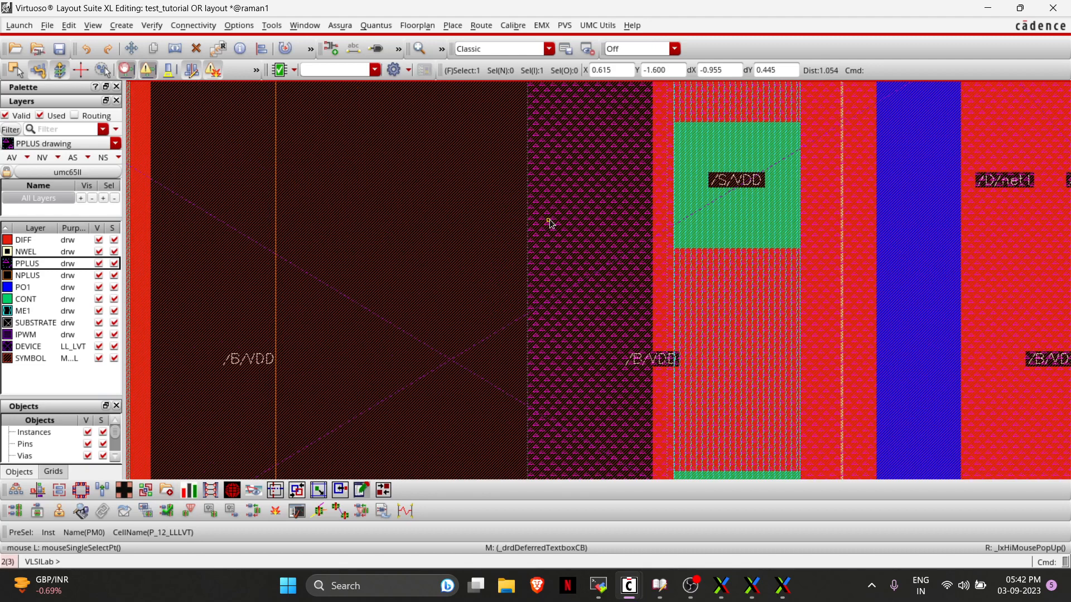
scroll(550, 219, "down", 2, "ctrl")
scroll(550, 219, "down", 2, "ctrl")
key("r")
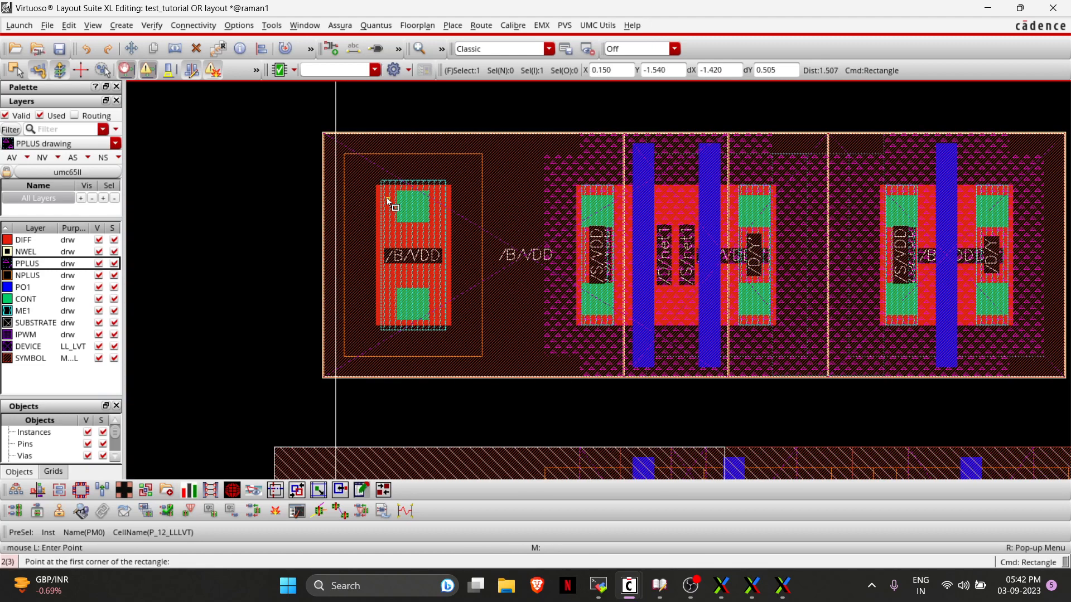
key("p")
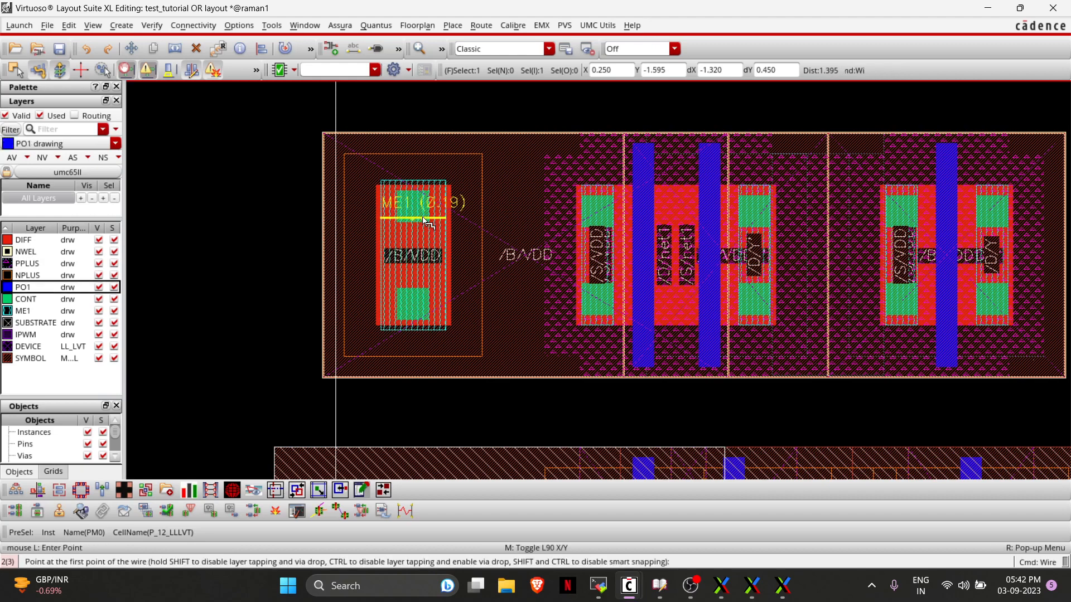
left_click(448, 237)
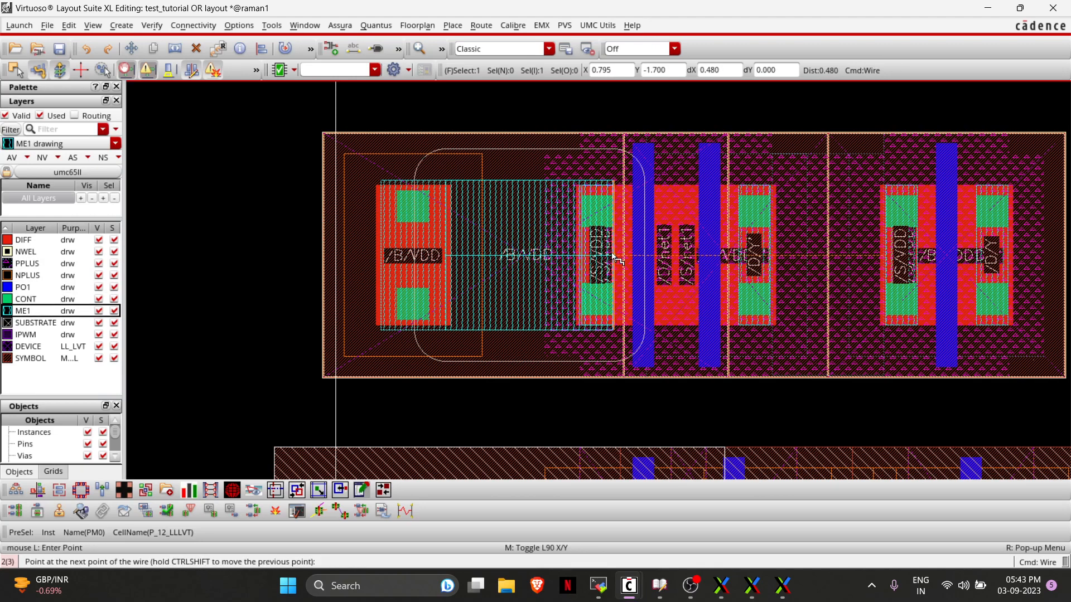
key("Escape")
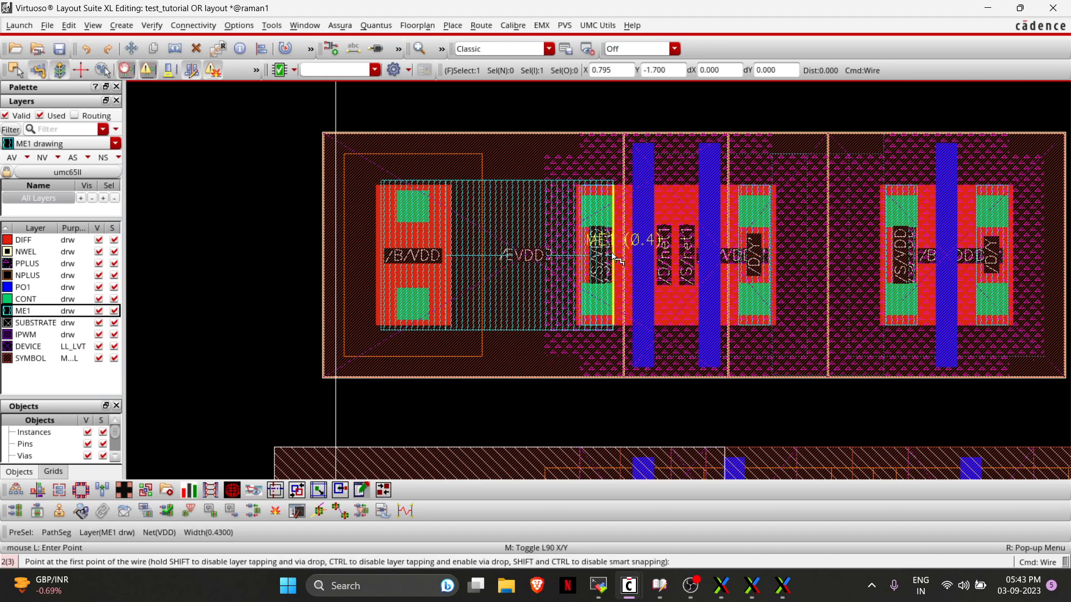
key("Escape")
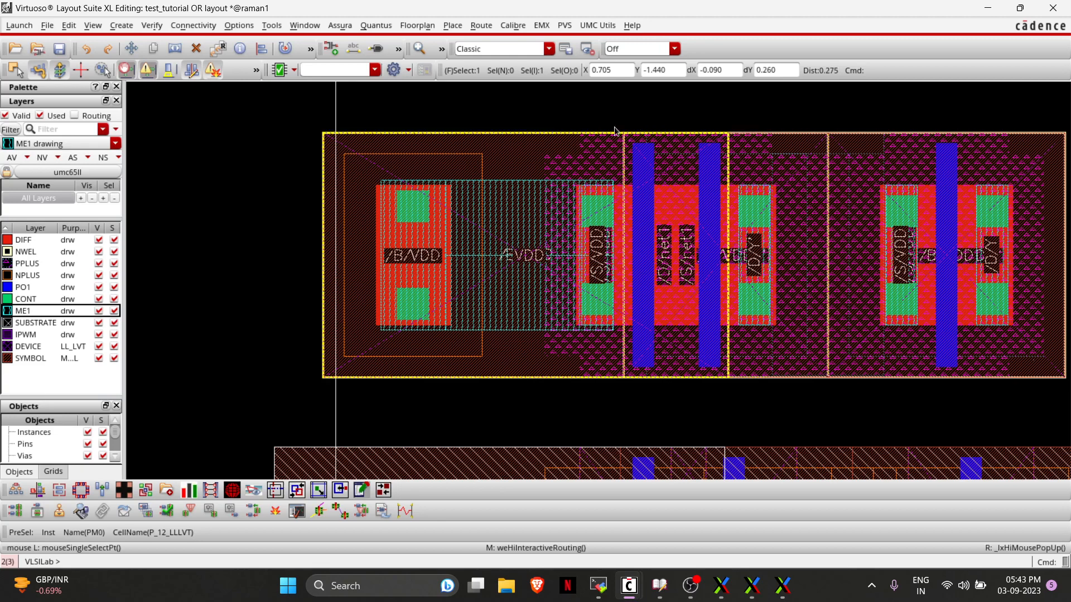
Compare the PMOS source and drain connections in the schematic with the PM0, PM1 and PM2 terminals in the layout.
key("alt+Tab")
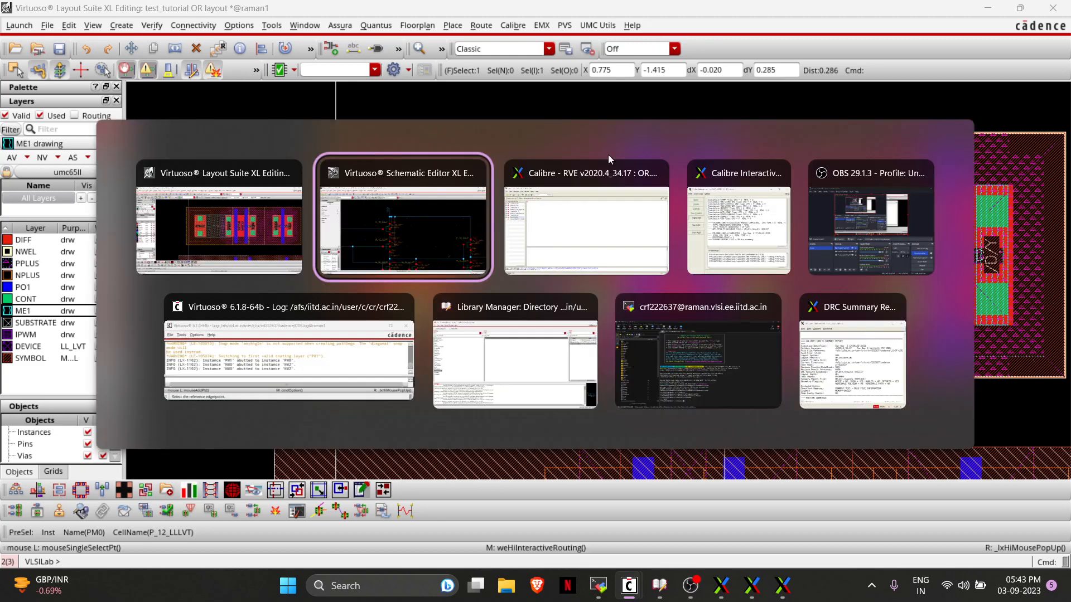
key("alt+Tab")
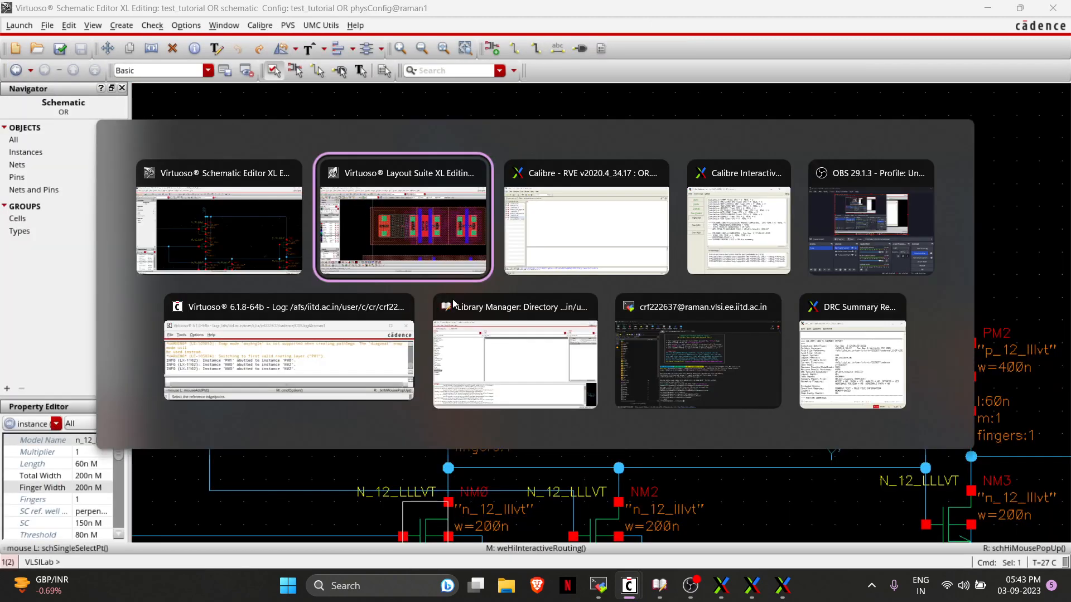
key("alt+Tab")
left_click(210, 258)
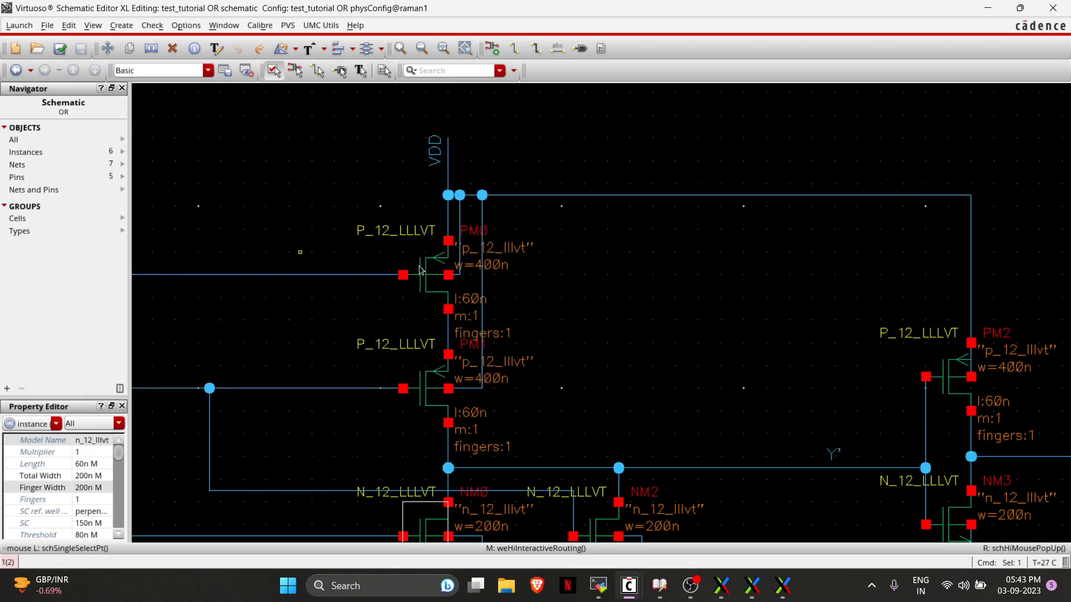
key("alt+Tab")
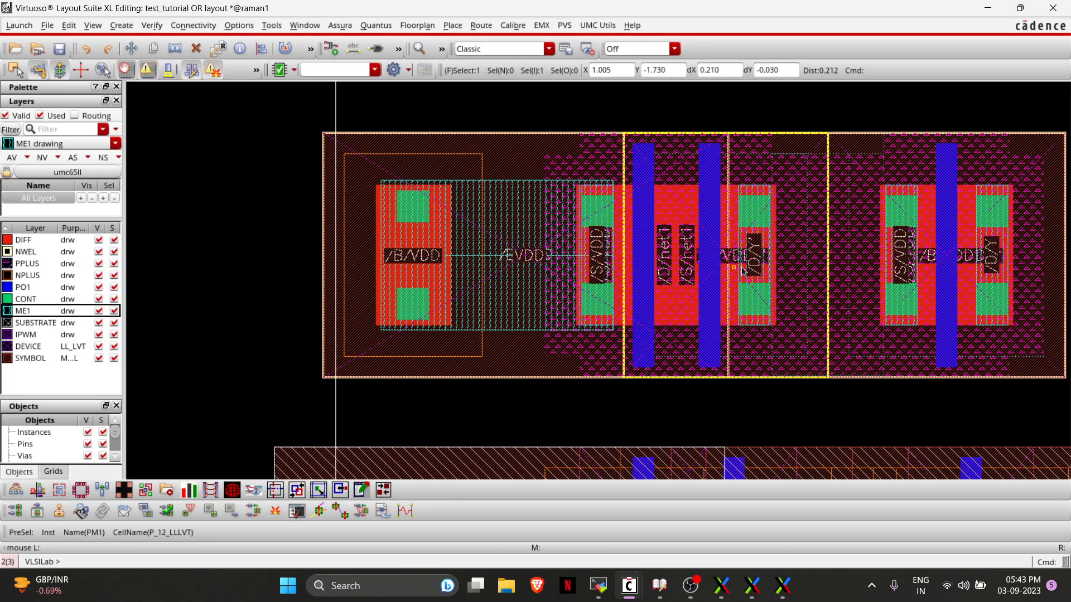
key("alt+Tab")
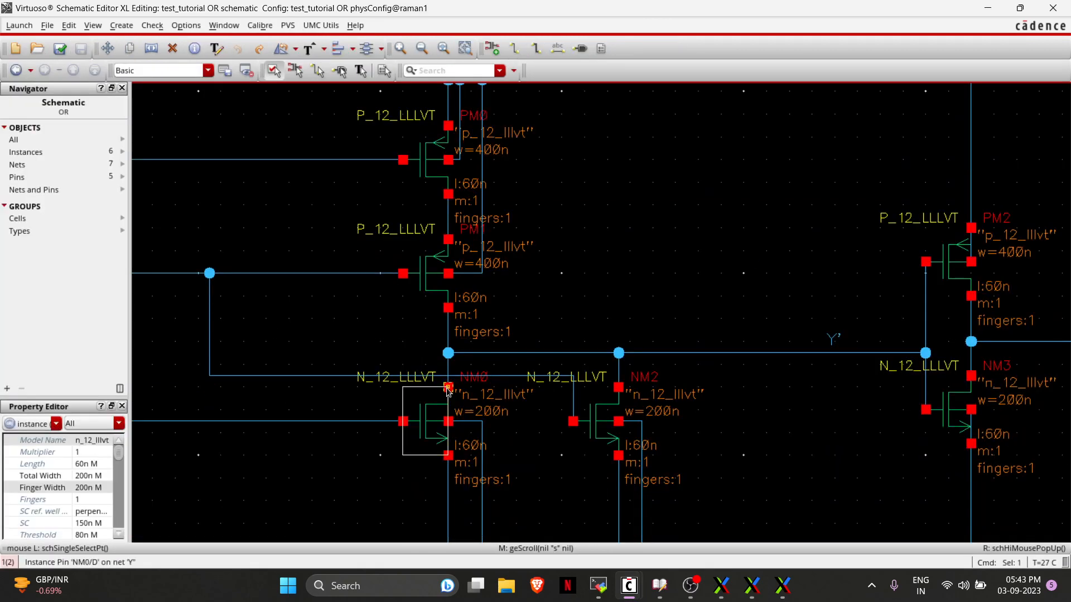
key("alt+Tab")
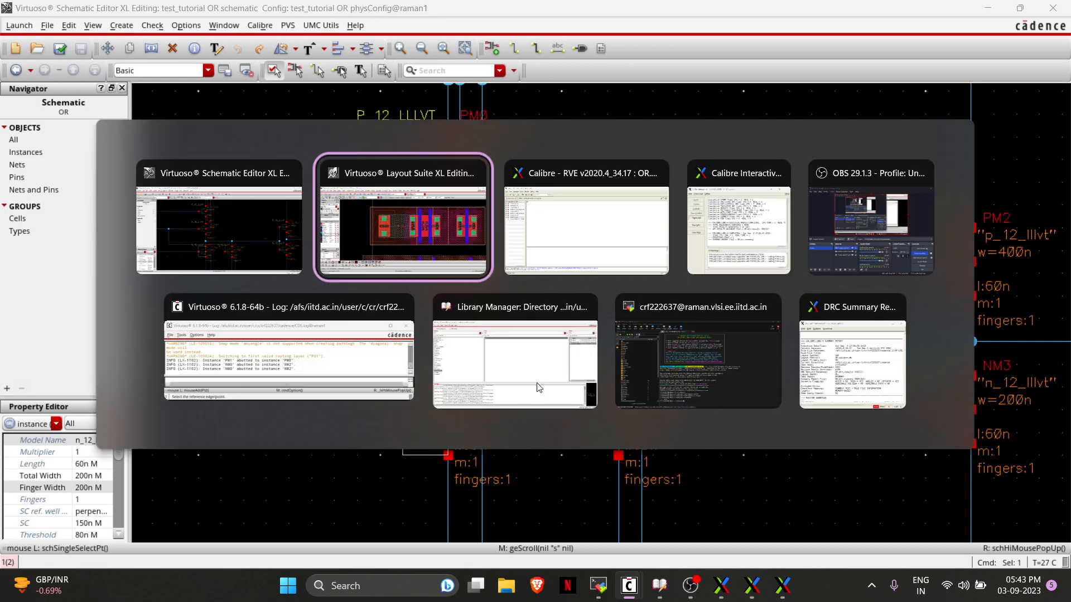
scroll(835, 313, "right", 1, "shift")
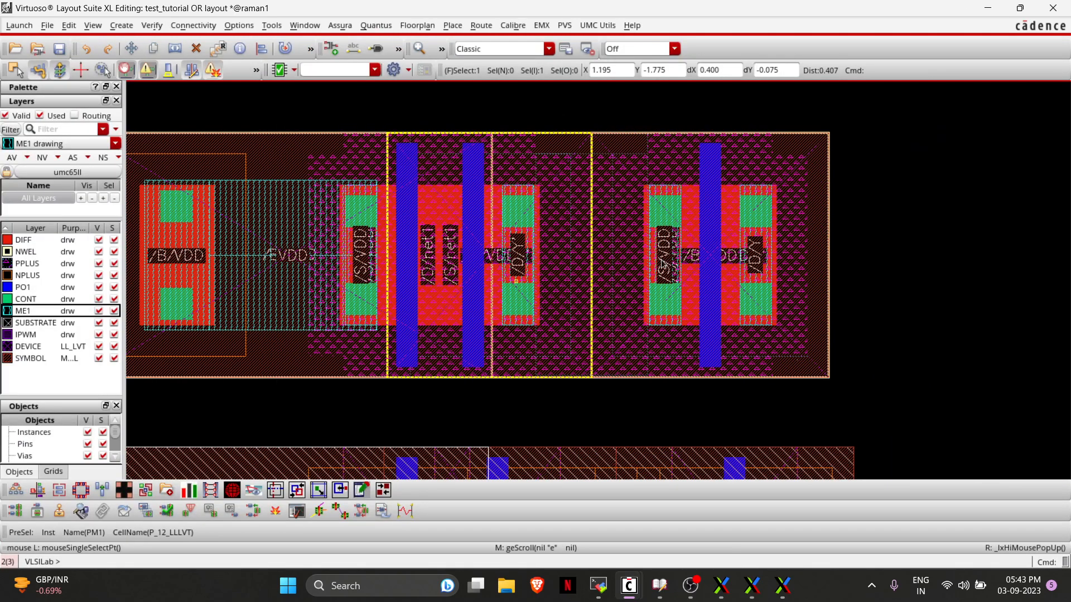
key("alt+Tab")
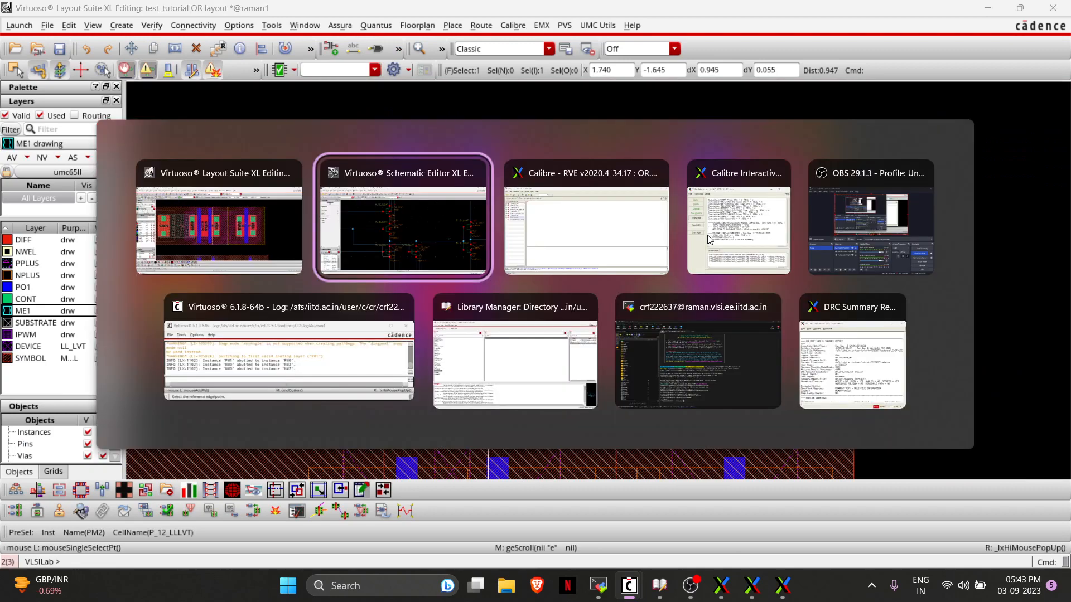
key("alt+Tab")
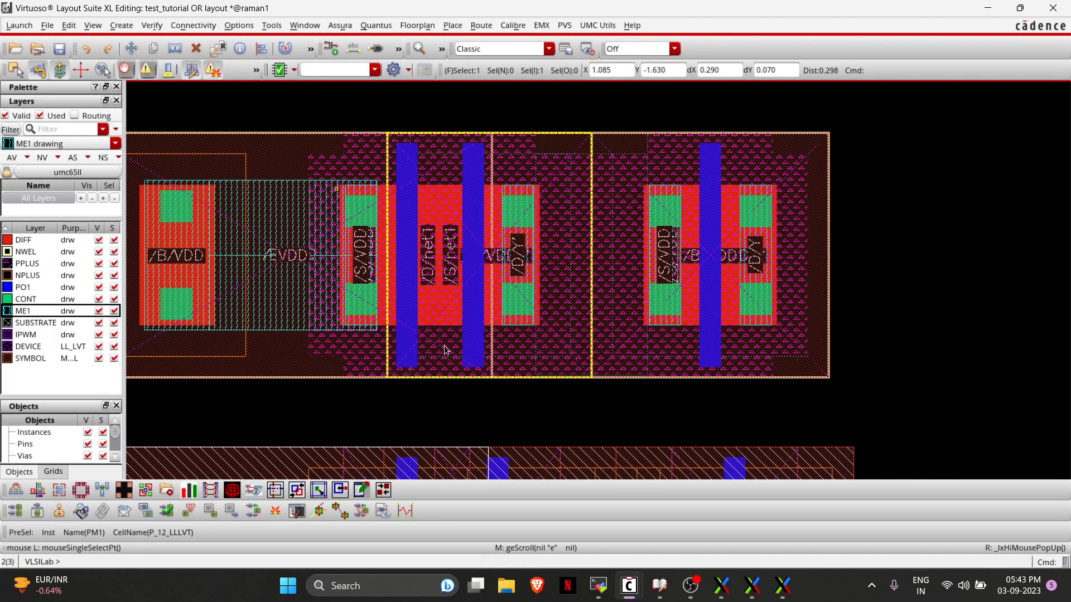
Compare the drain and GND connections of NM0 and NM2 in the schematic with the abutted NMOS pair in the layout.
scroll(514, 245, "down", 1)
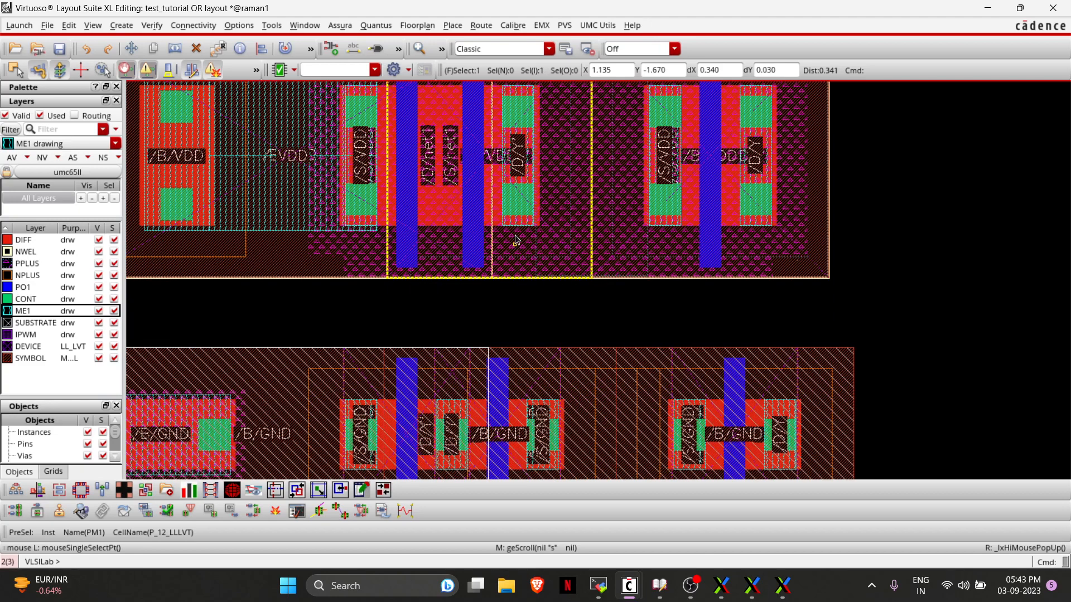
scroll(513, 202, "down", 1)
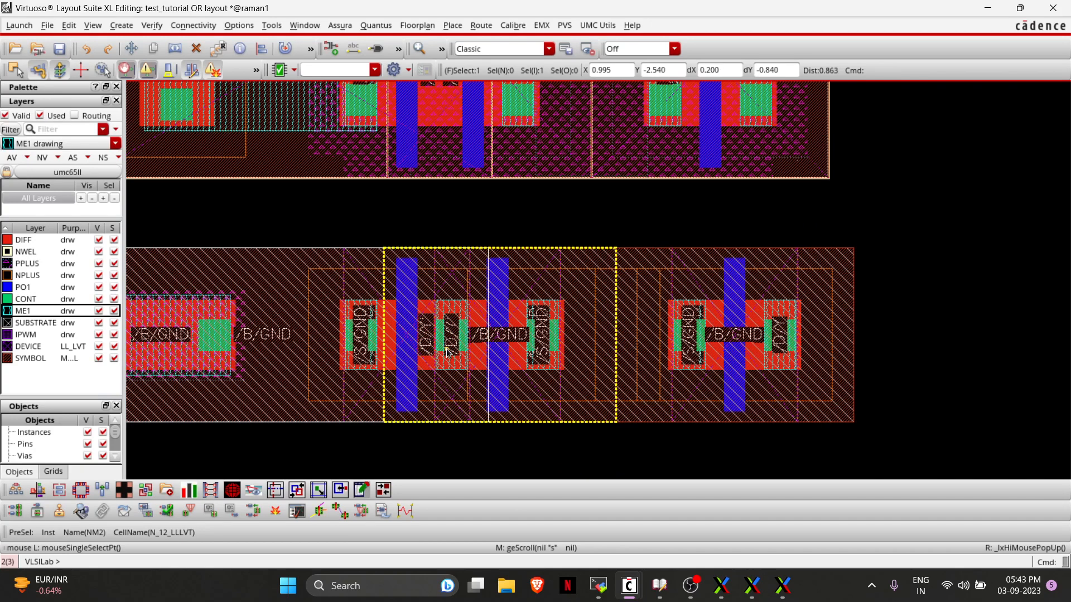
scroll(448, 351, "up", 1)
scroll(448, 351, "down", 1)
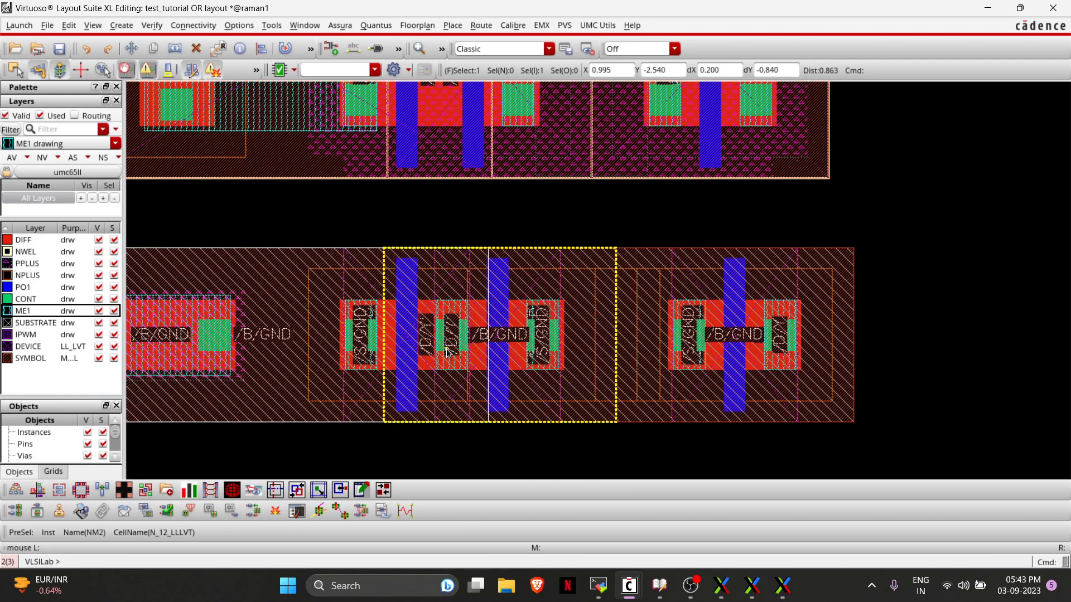
key("alt+Tab")
scroll(507, 383, "down", 1)
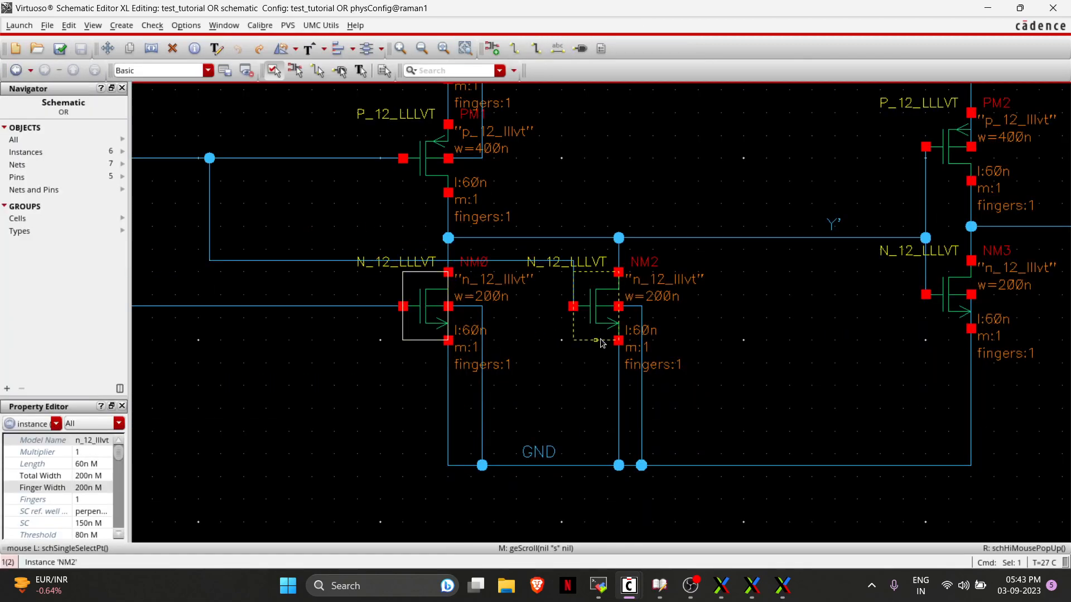
key("alt+Tab")
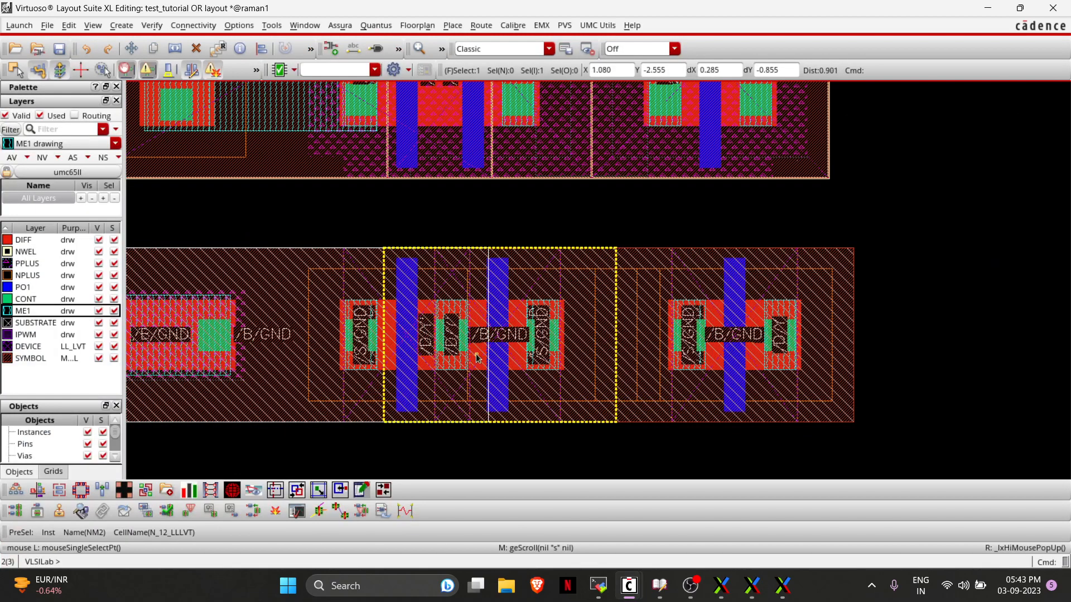
key("alt+Tab")
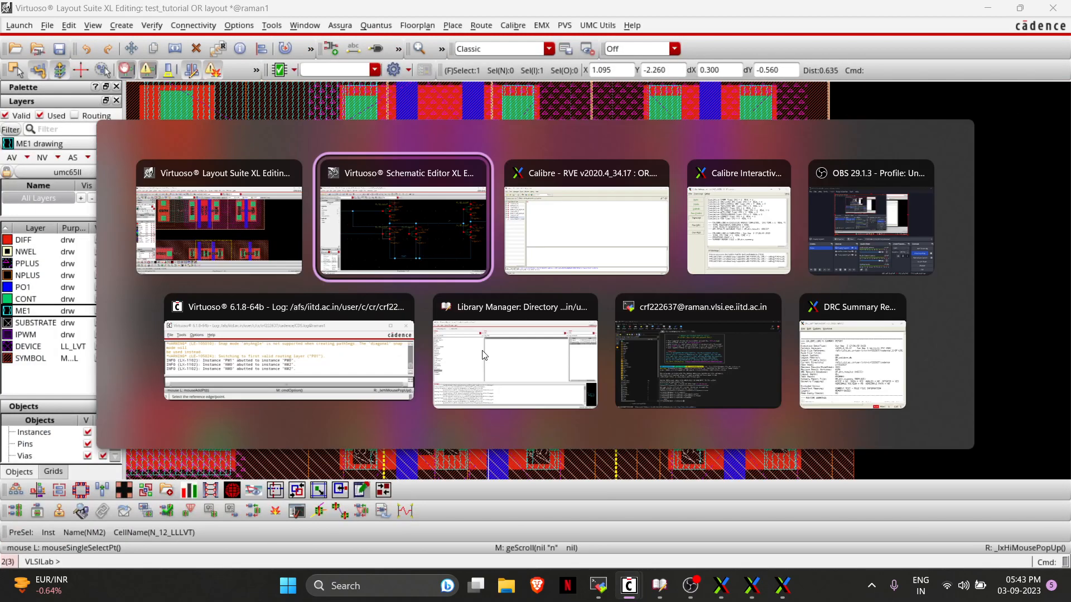
key("alt+Tab")
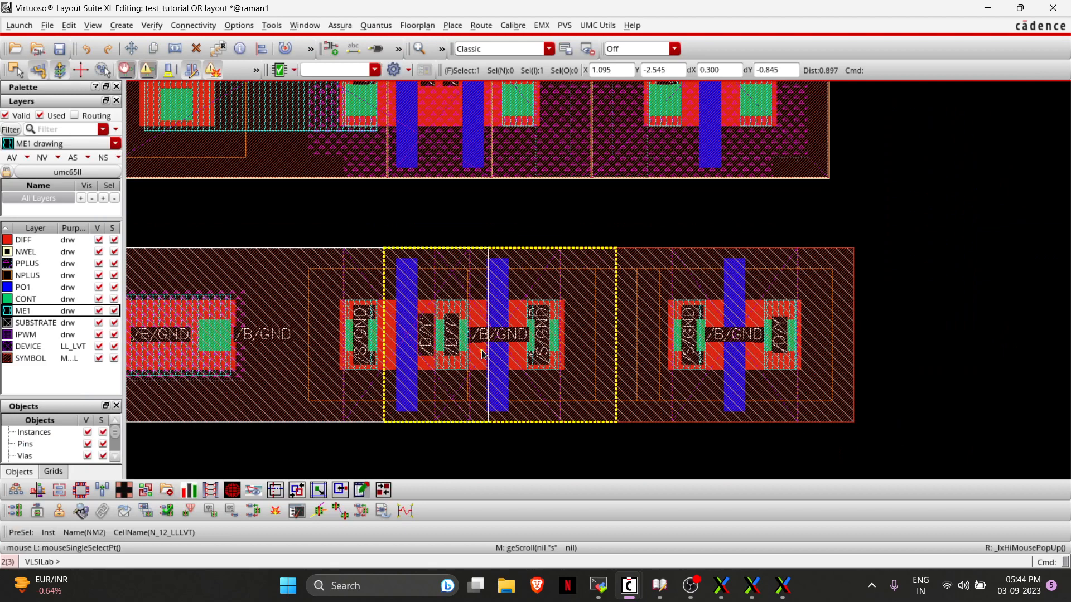
Move NM2 straight down out of the NMOS row and flip it horizontally to swap its source and drain sides.
key("Left")
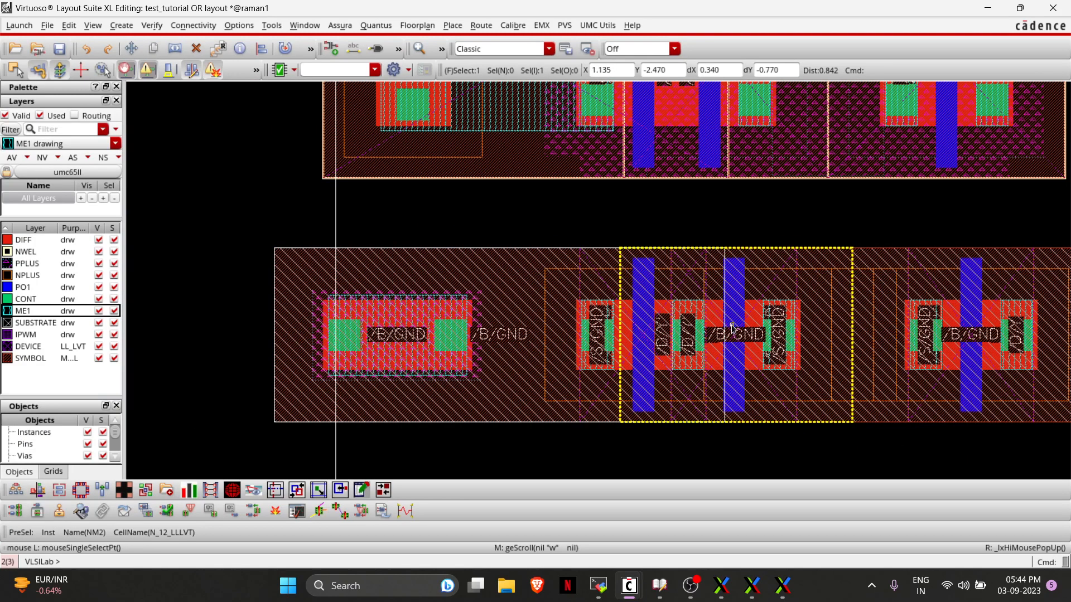
key("m")
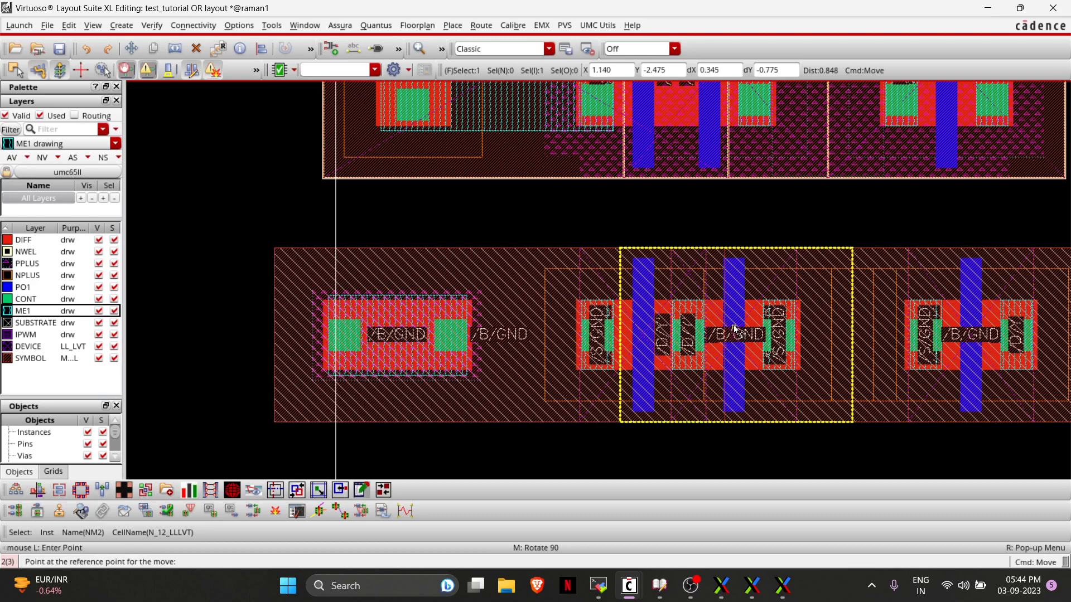
left_click(752, 318)
scroll(756, 406, "down", 1)
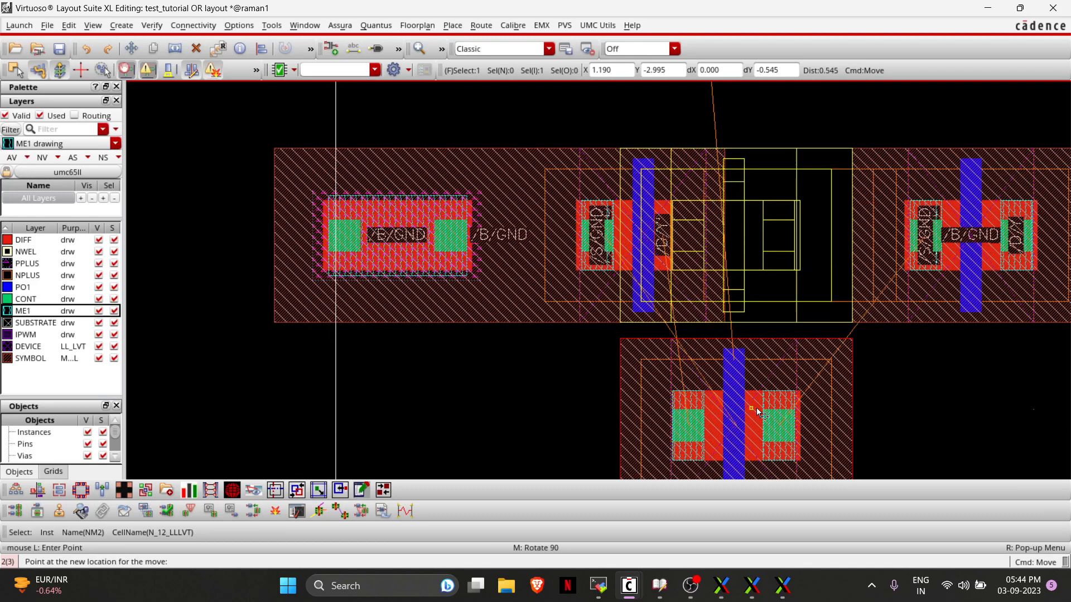
left_click(757, 409)
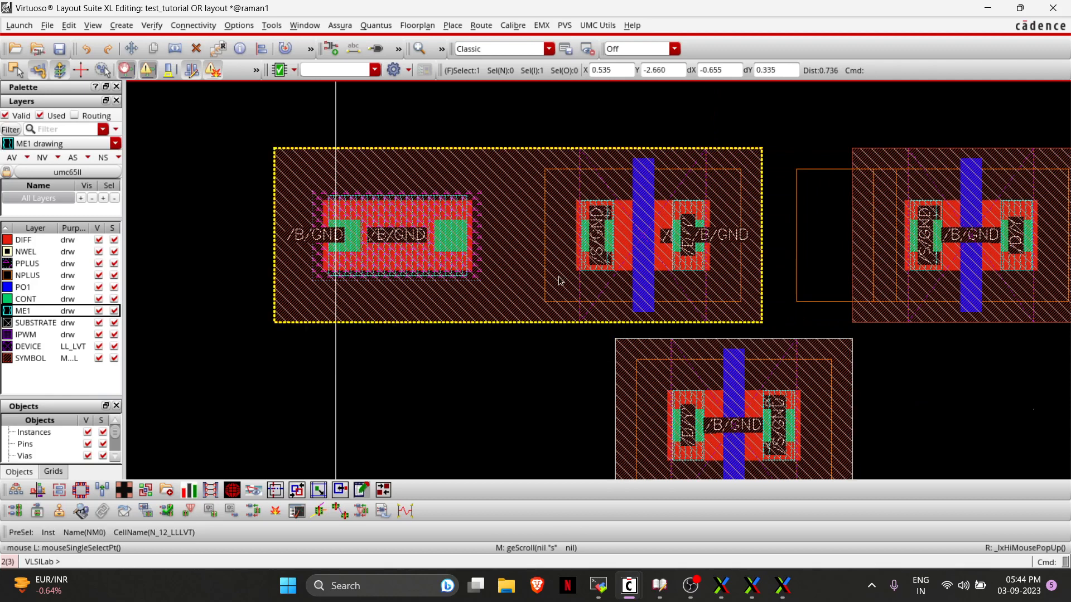
left_click(311, 47)
left_click(151, 69)
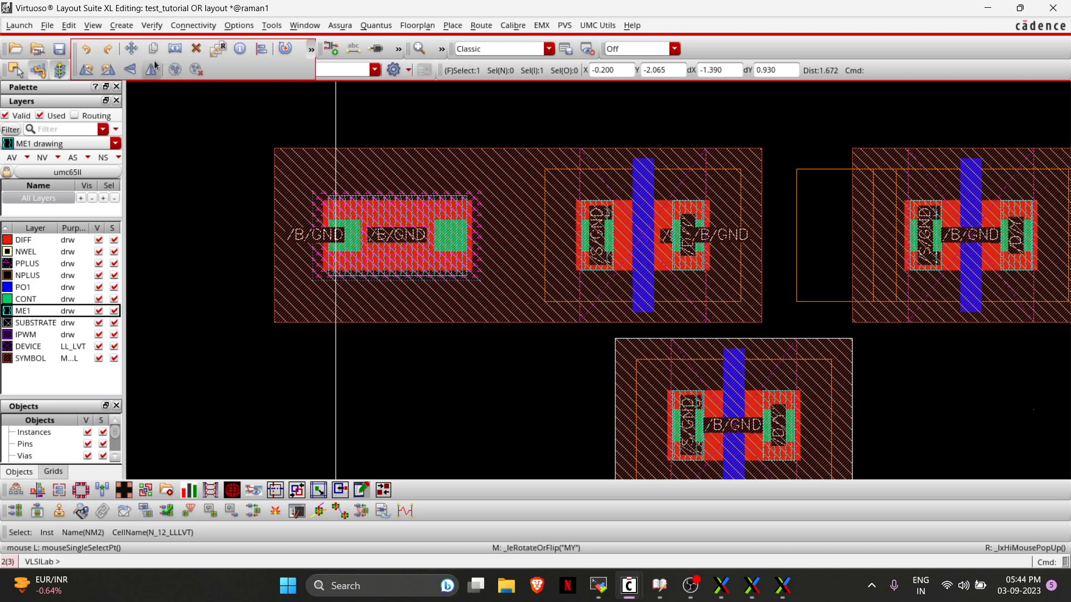
Flip NM0 horizontally and switch its detached body tap from Left Tap to Right Tap.
left_click(621, 243)
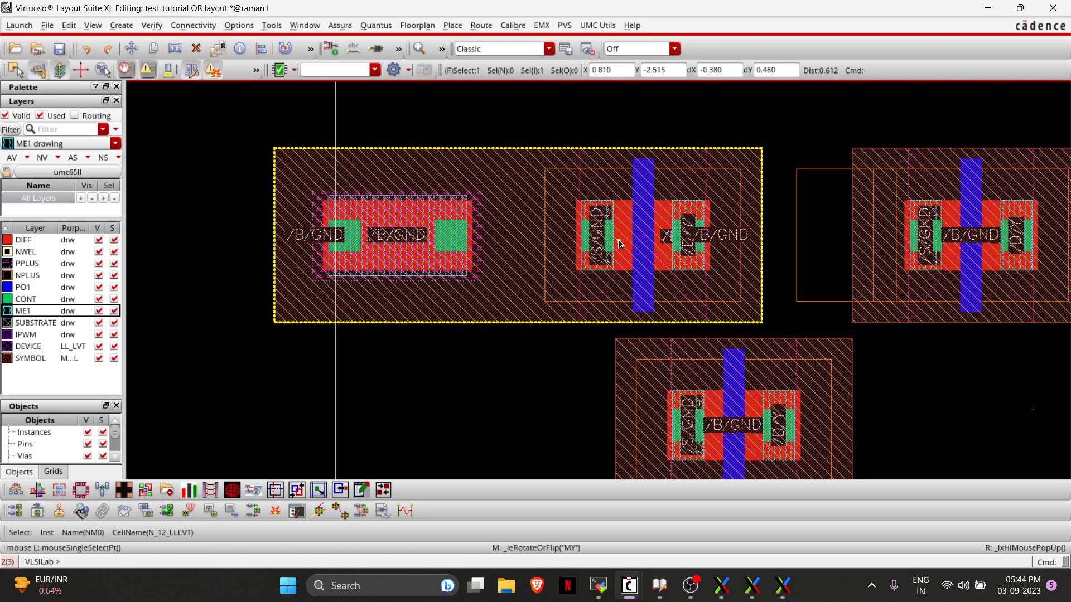
left_click(311, 55)
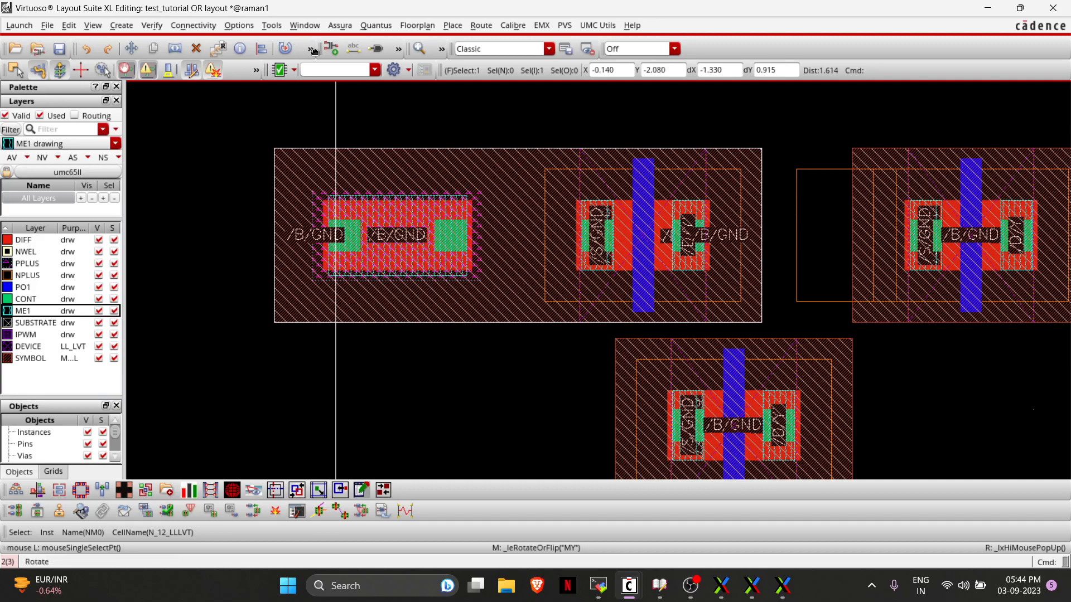
left_click(310, 49)
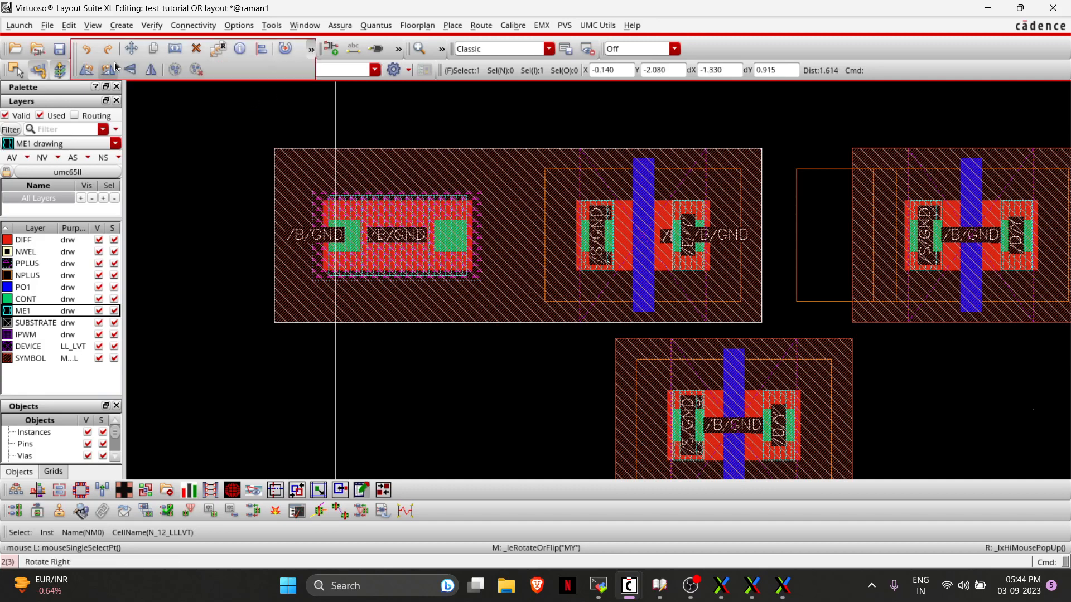
left_click(151, 69)
key("q")
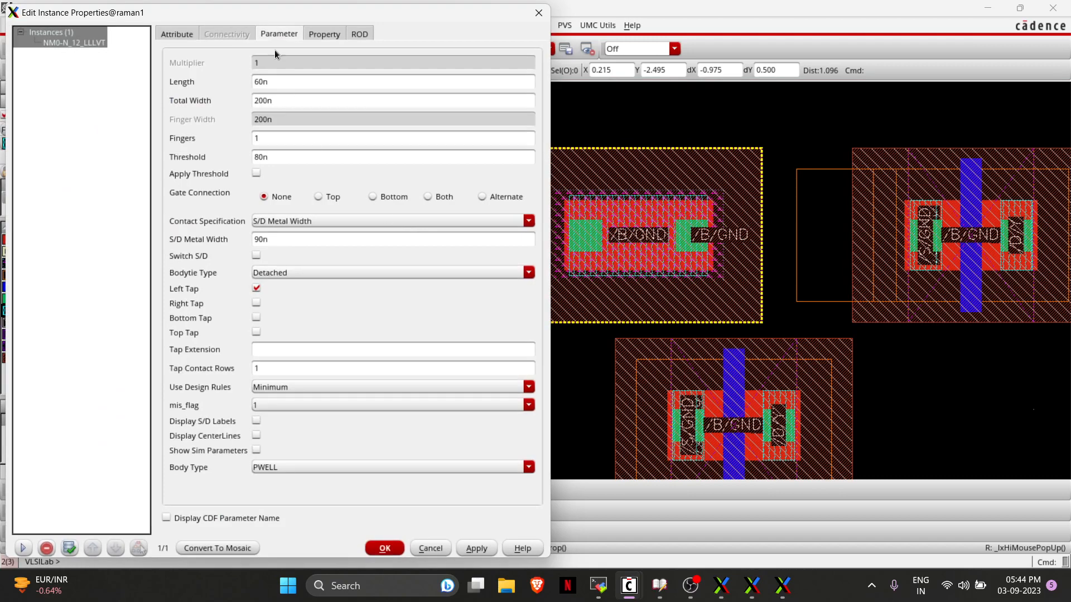
left_click(282, 273)
left_click(261, 296)
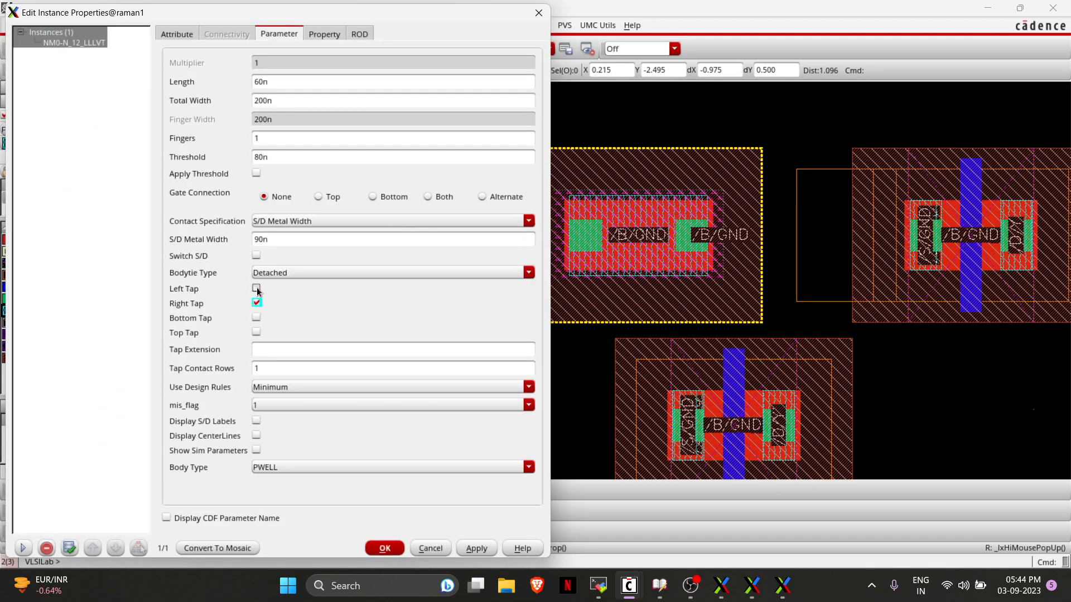
key("Return")
Move NM0 about 0.315 to the right along its row, toward NM2.
key("m")
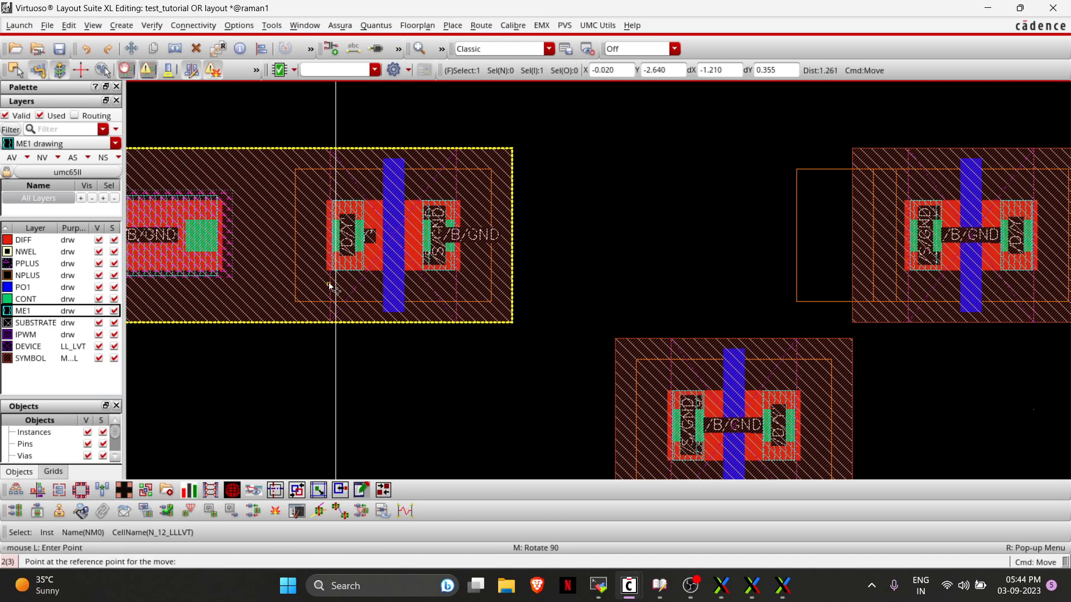
left_click(389, 282)
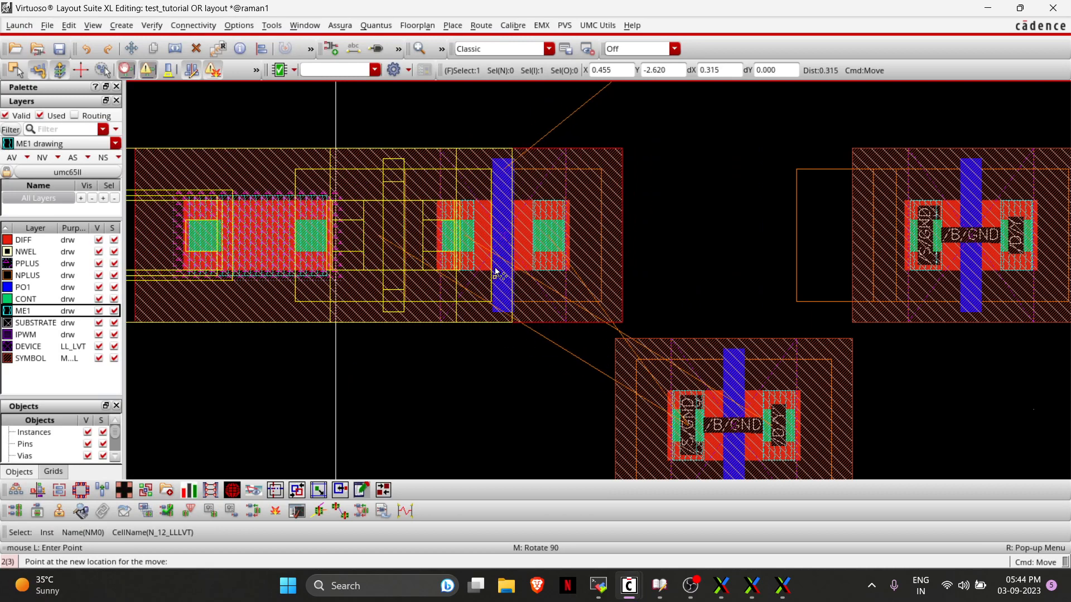
left_click(498, 272)
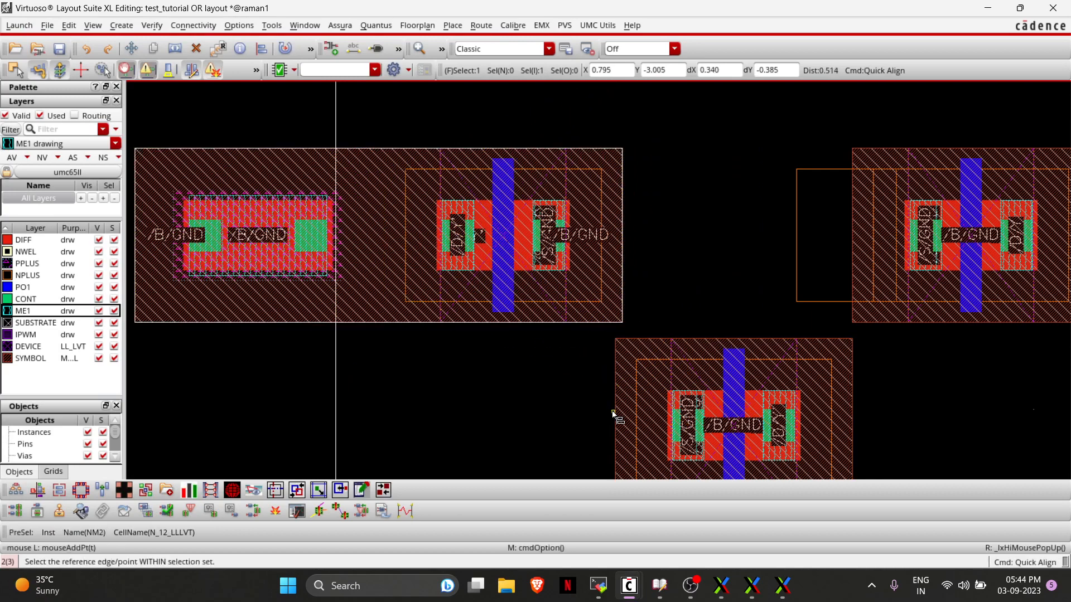
left_click(674, 138)
Use Quick Align to snap NM2's left edge to the right edge of NM0's gate, abutting their GND sources.
key("a")
scroll(633, 271, "down", 1)
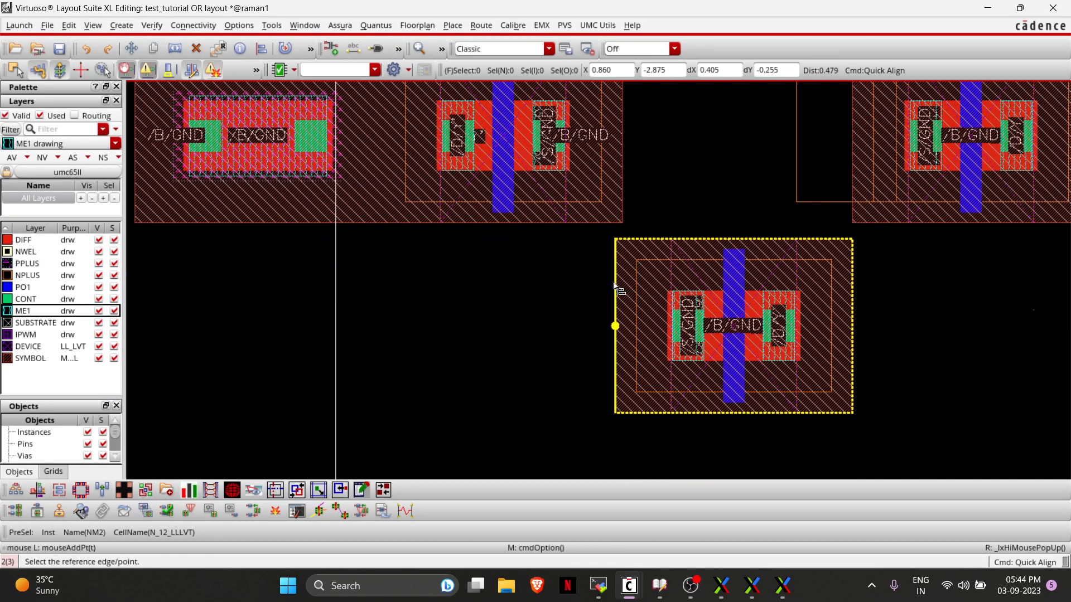
left_click(613, 321)
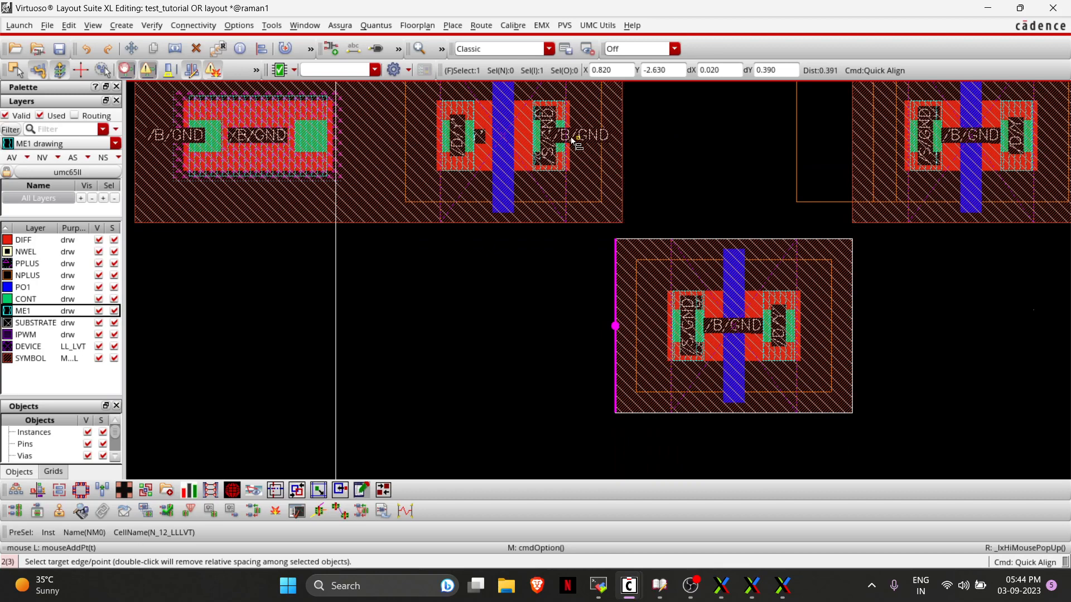
left_click(513, 136)
scroll(514, 136, "up", 1)
Check the Virtuoso log for the abutment of NM2 to NM0.
key("alt+Tab")
key("alt+Tab")
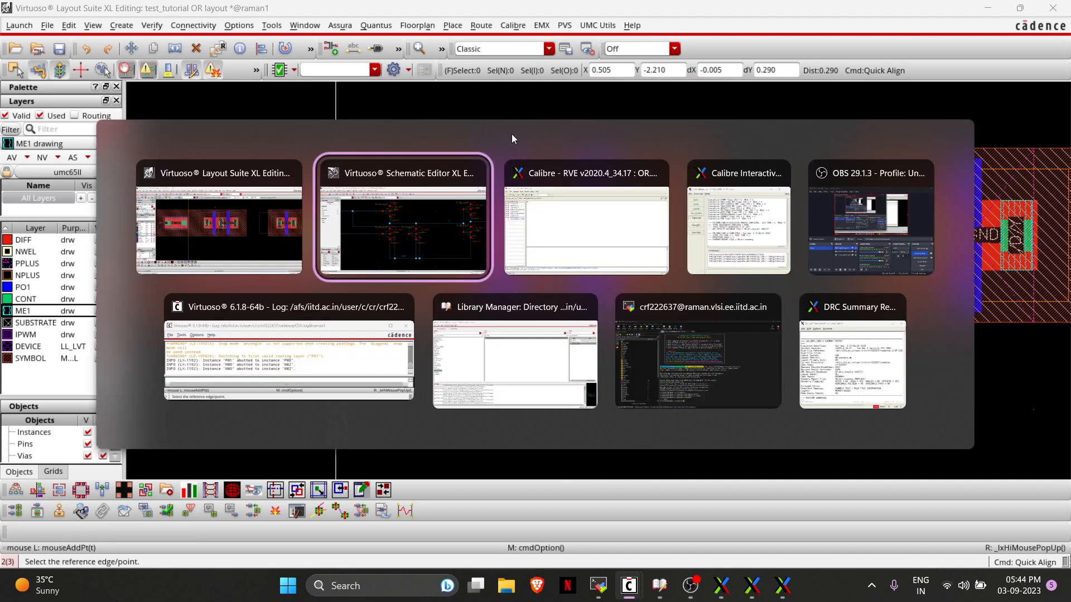
key("alt+Tab")
key("alt+Tab")
key("alt+Tab")
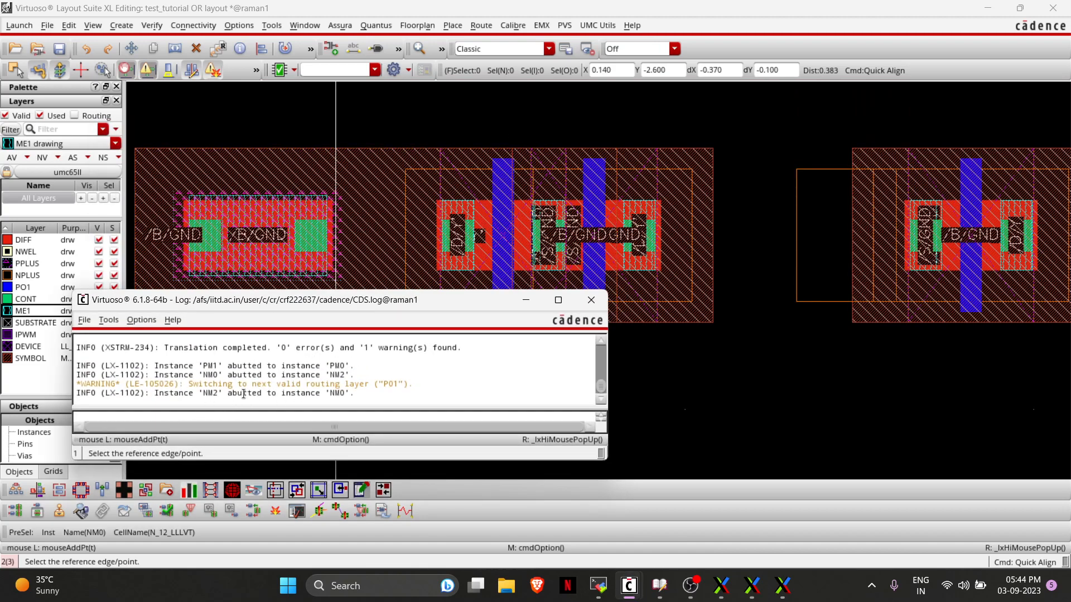
left_click_drag(228, 393, 354, 394)
left_click(581, 2)
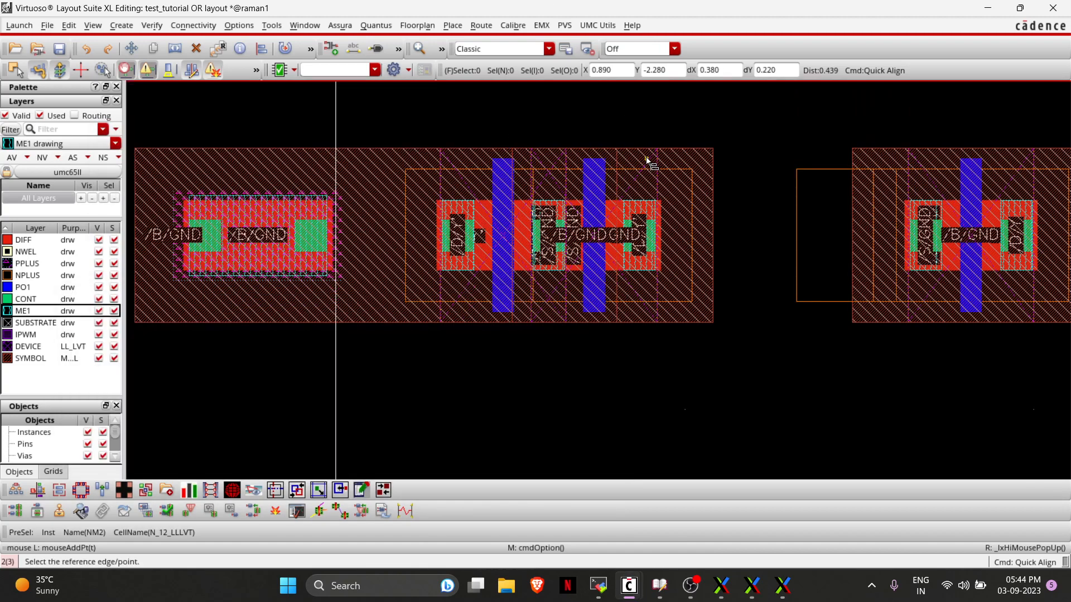
Align the right edge of the abutted NM0/NM2 pair with the left edge of the standalone NMOS in the row.
key("Right")
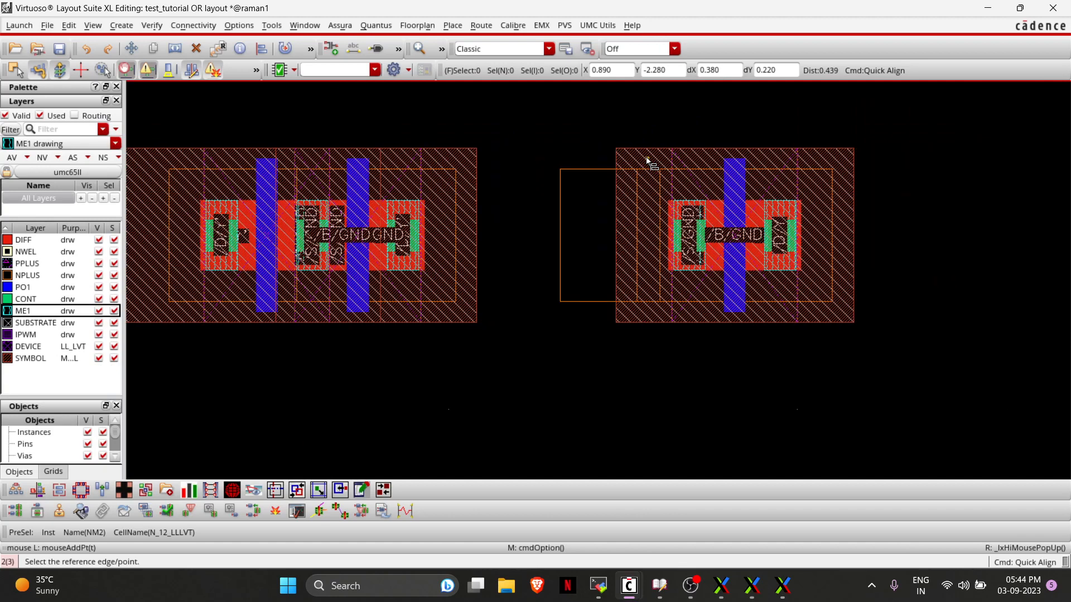
left_click(476, 235)
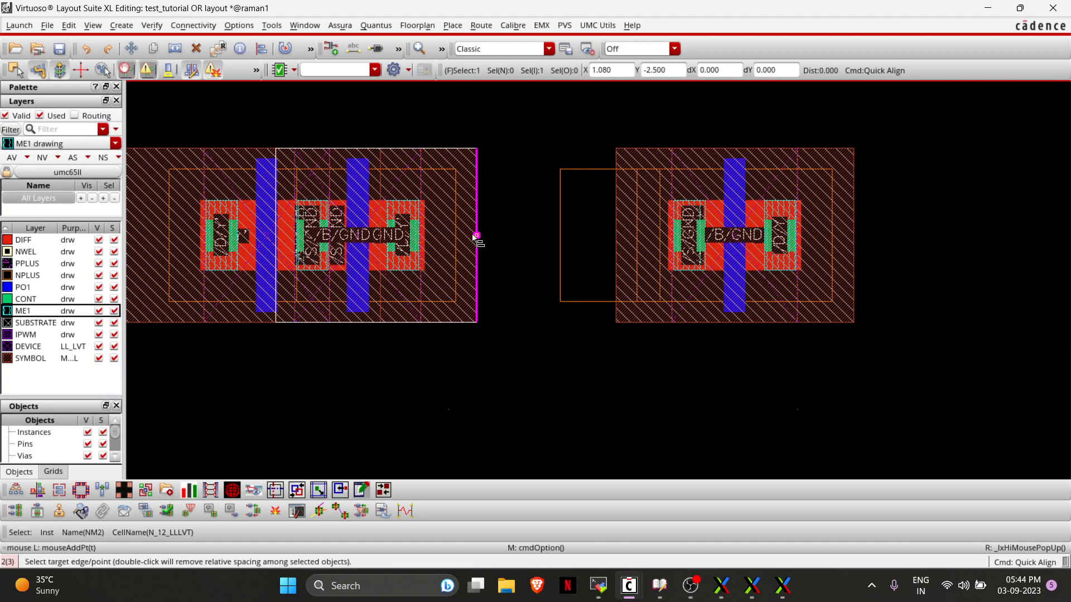
left_click(616, 235)
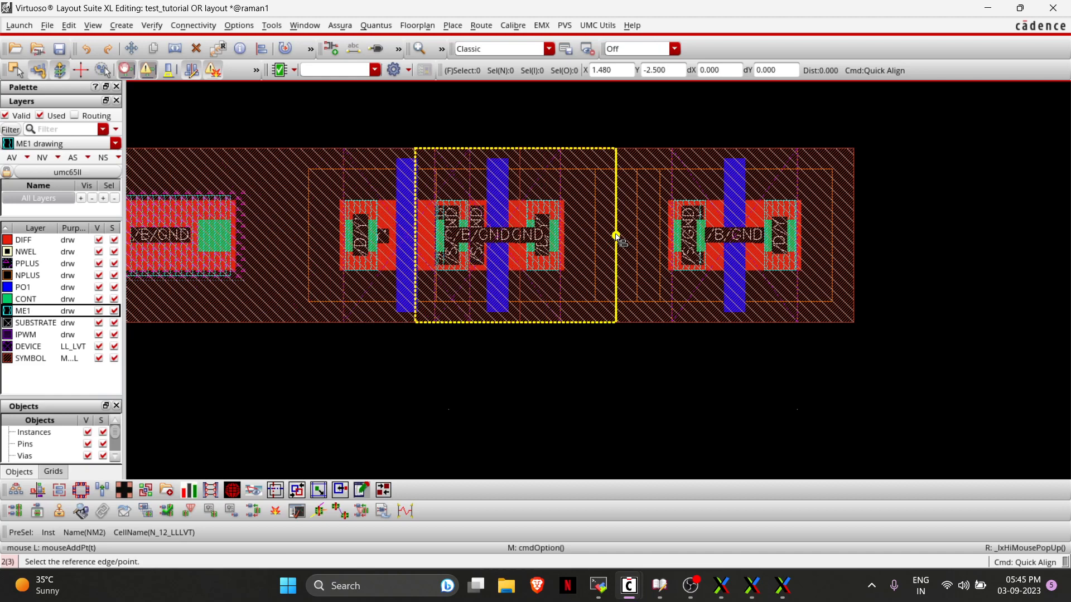
scroll(434, 279, "down", 2, "ctrl")
scroll(435, 280, "up", 2)
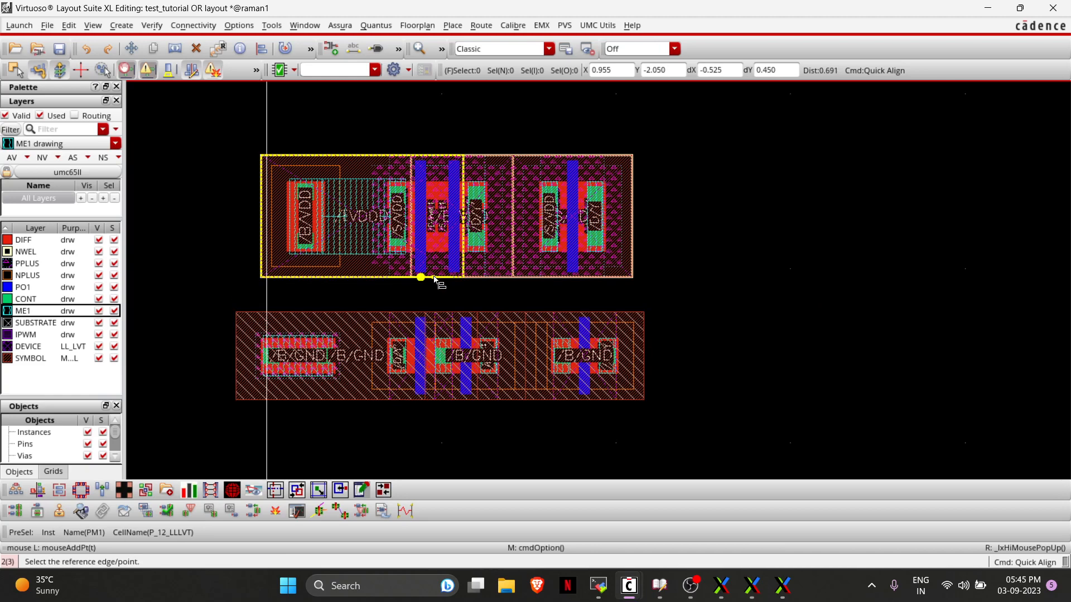
scroll(450, 384, "up", 2, "ctrl")
scroll(455, 269, "up", 2)
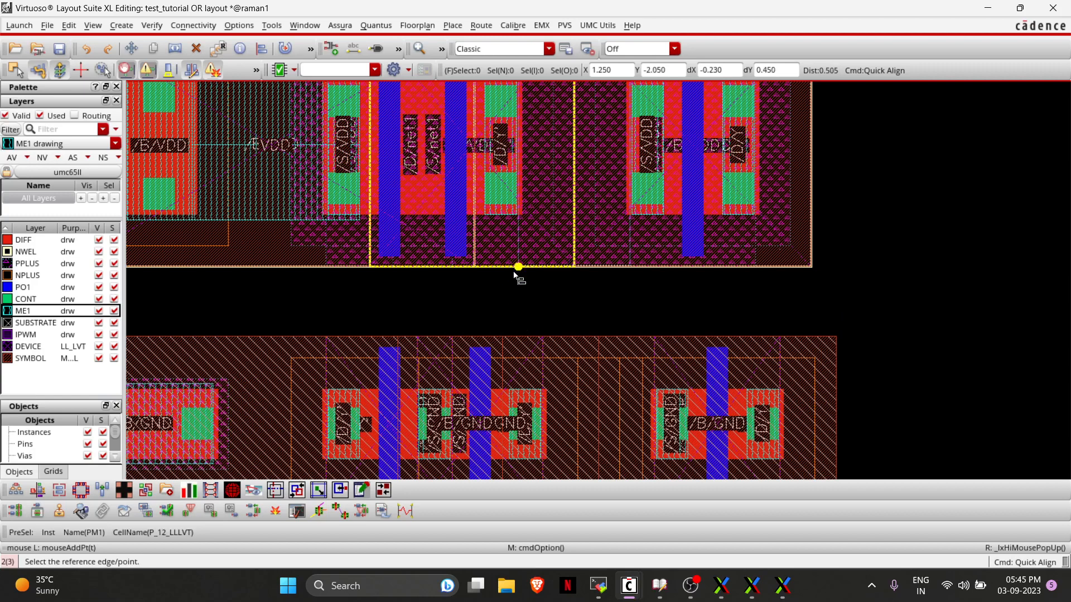
key("p")
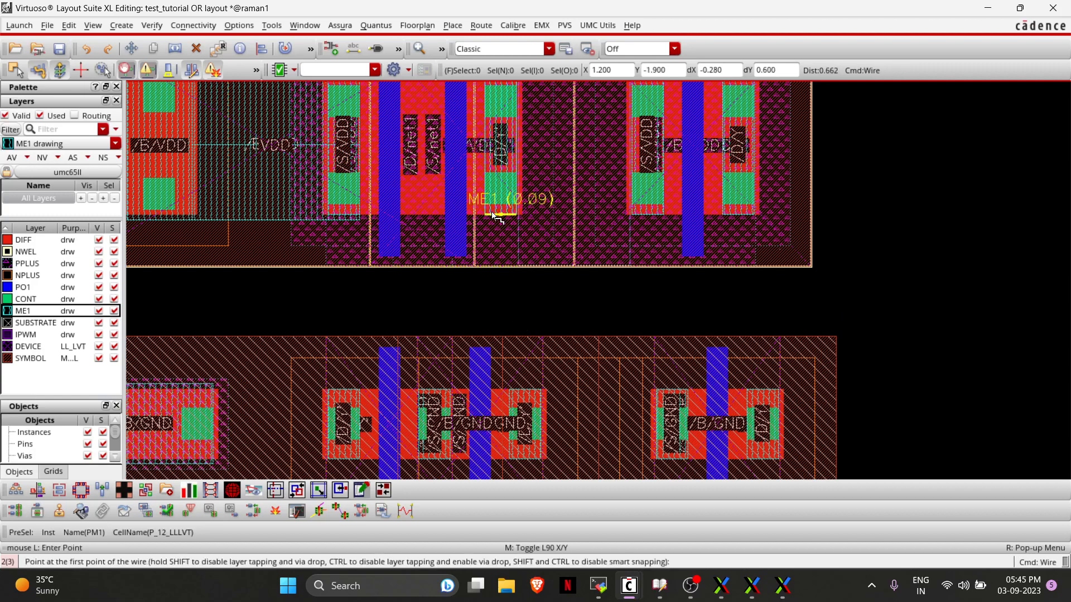
left_click(491, 212)
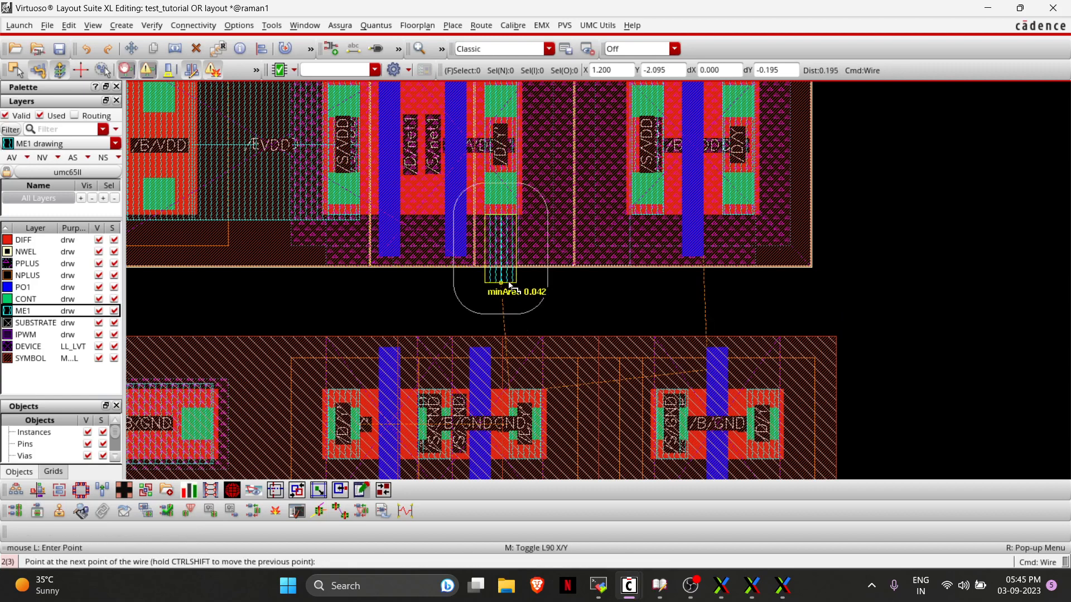
left_click(500, 304)
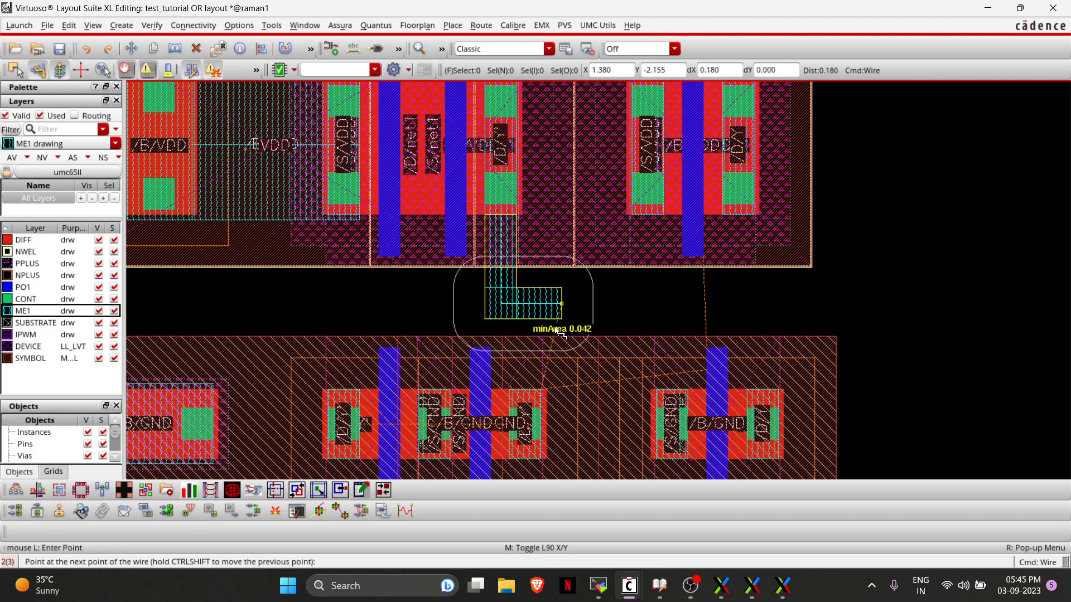
left_click(533, 338)
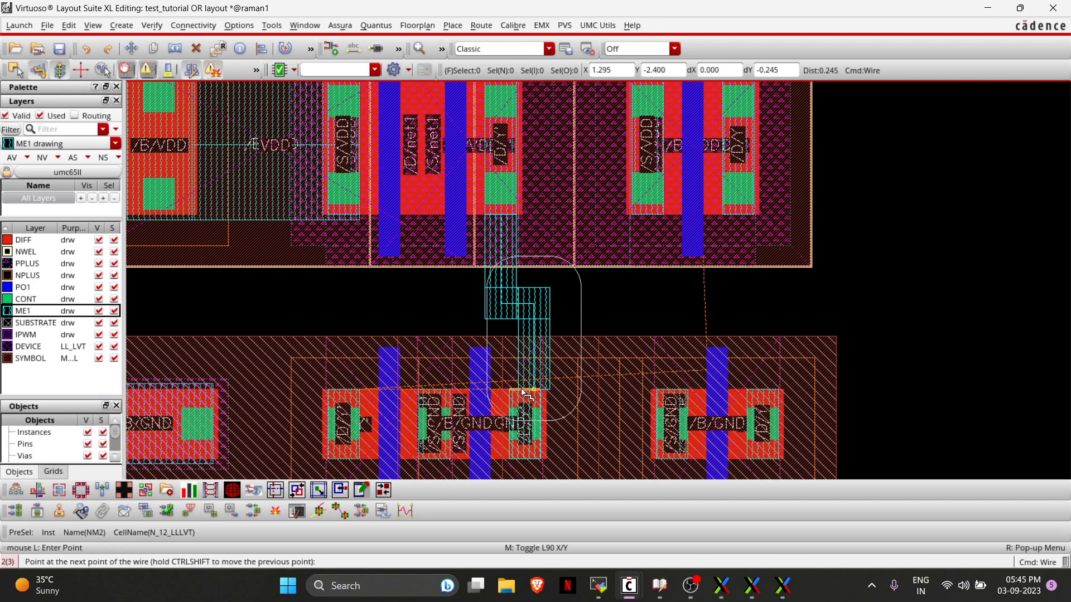
key("Escape")
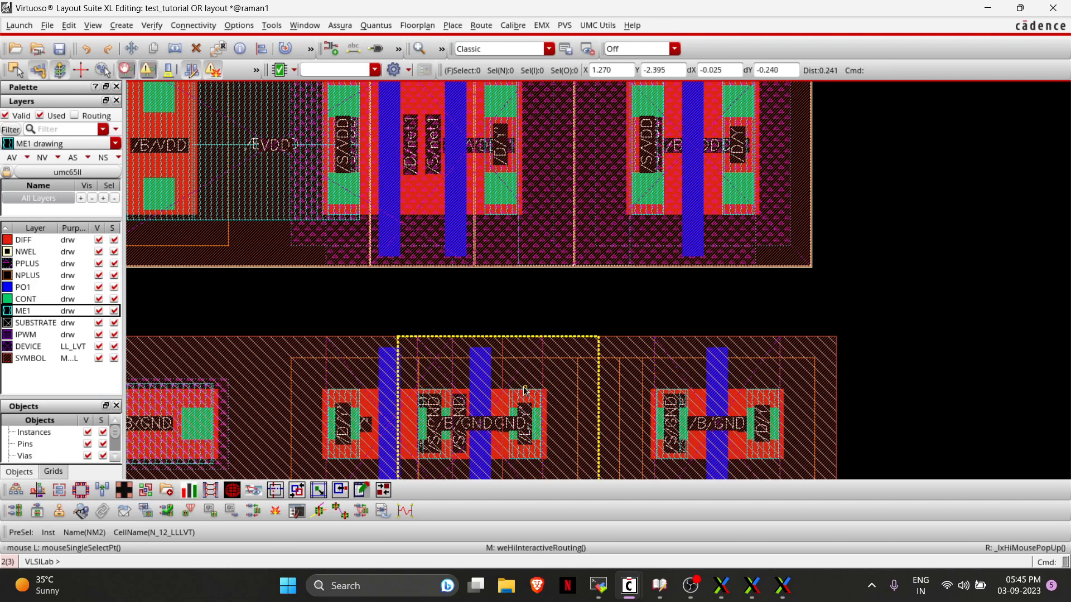
Route a 0.09-wide ME1 wire from NM2's Y drain straight up about 0.59, then left into PM1's Y drain contact.
key("p")
left_click(523, 389)
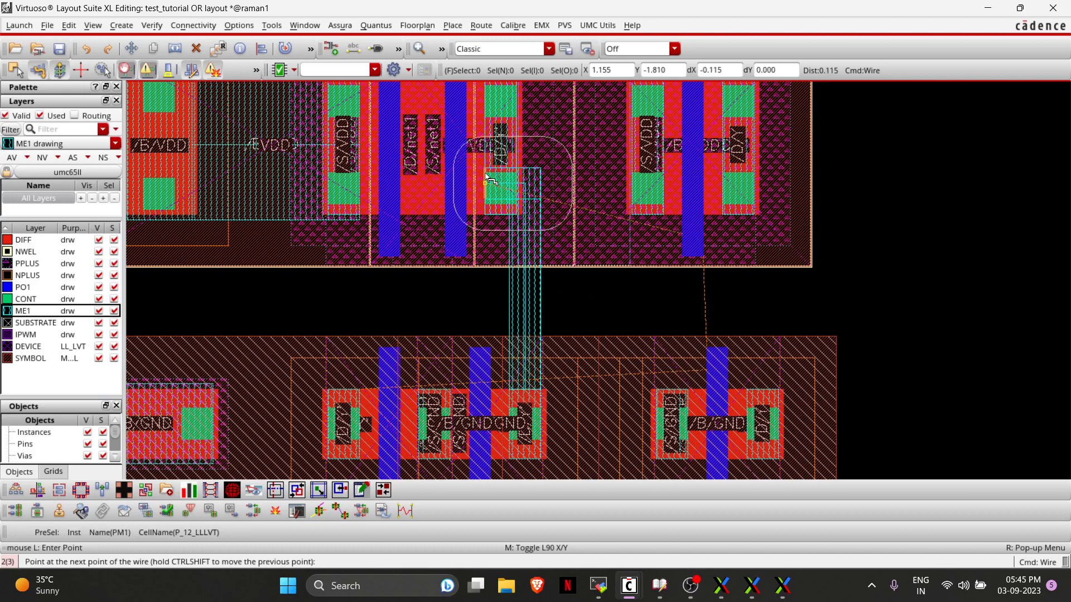
double_click(487, 182)
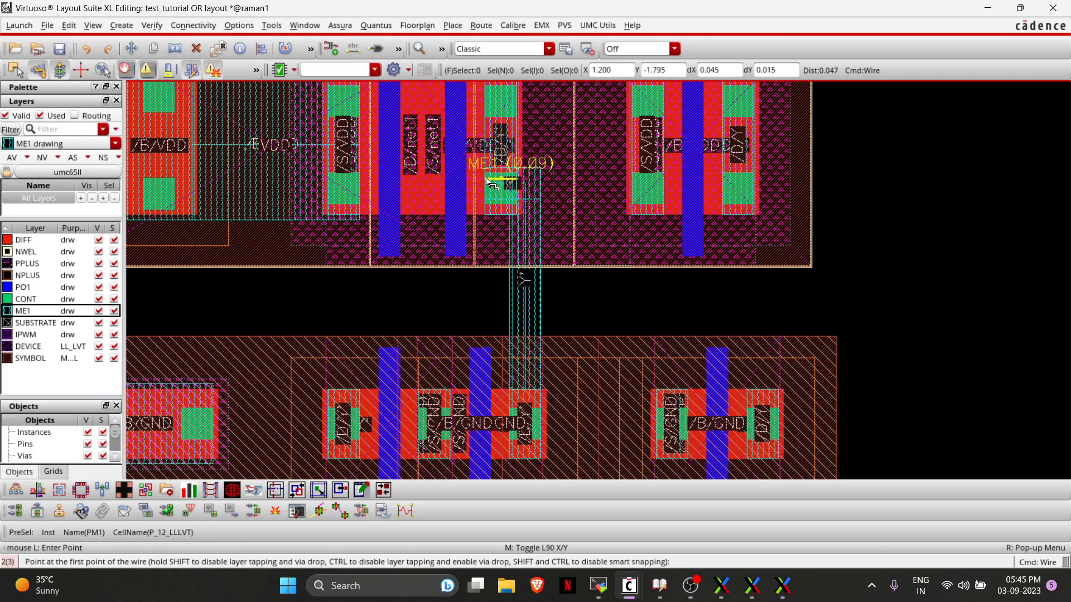
key("f")
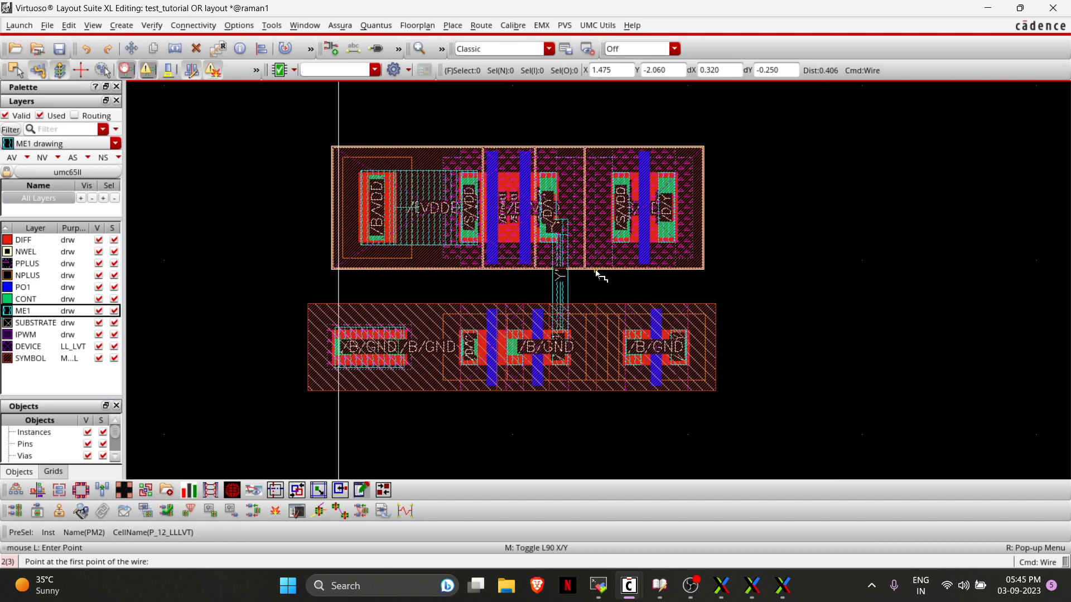
scroll(597, 270, "up", 2, "ctrl")
scroll(496, 296, "down", 1, "ctrl")
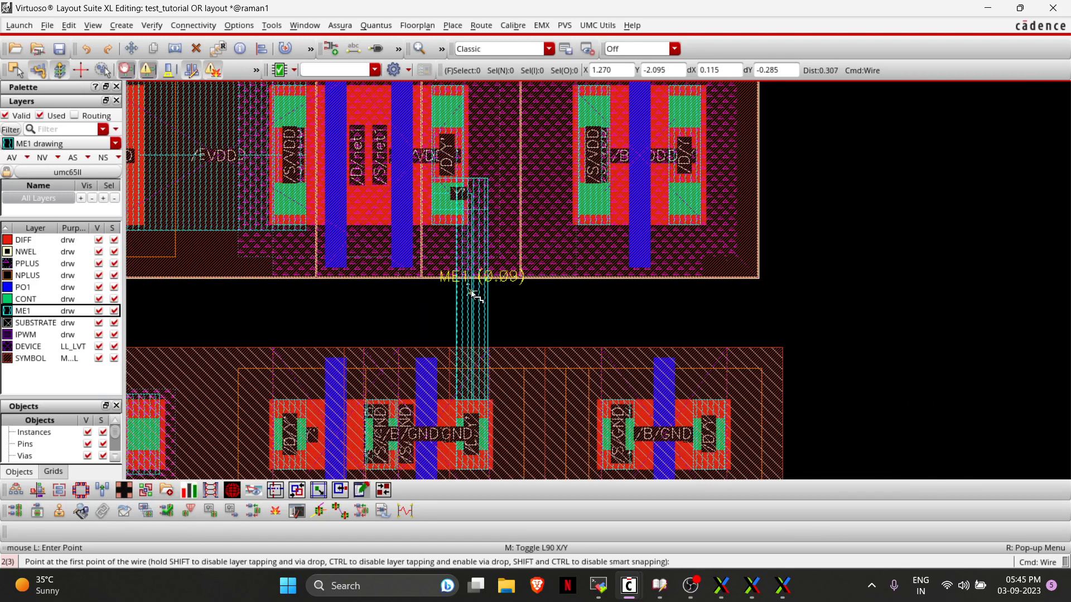
key("Escape")
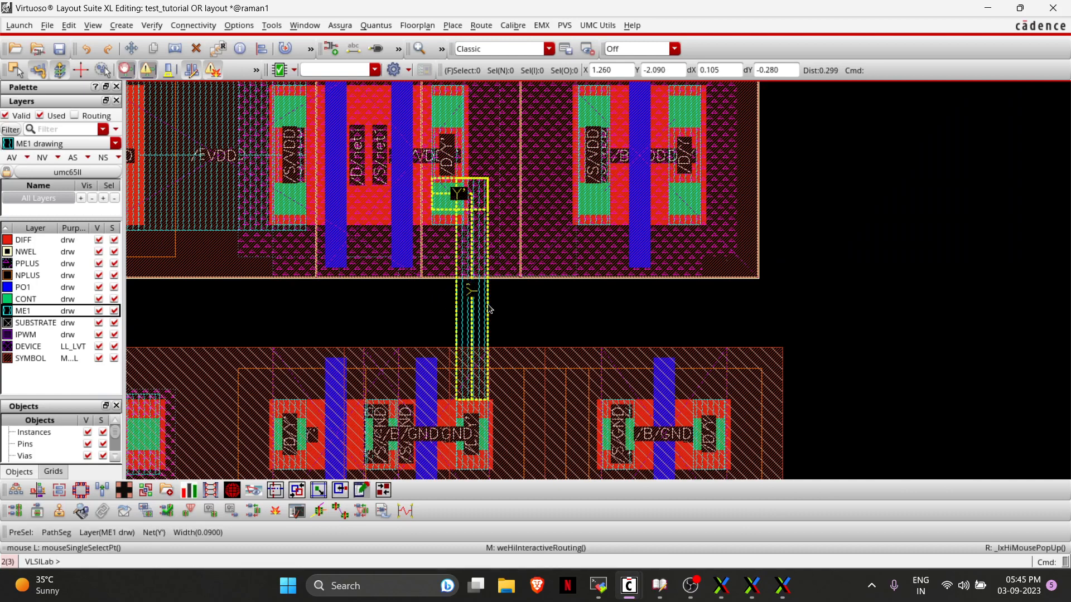
Check the transistor connections in the OR schematic and return to the layout.
key("alt+Tab")
key("Tab")
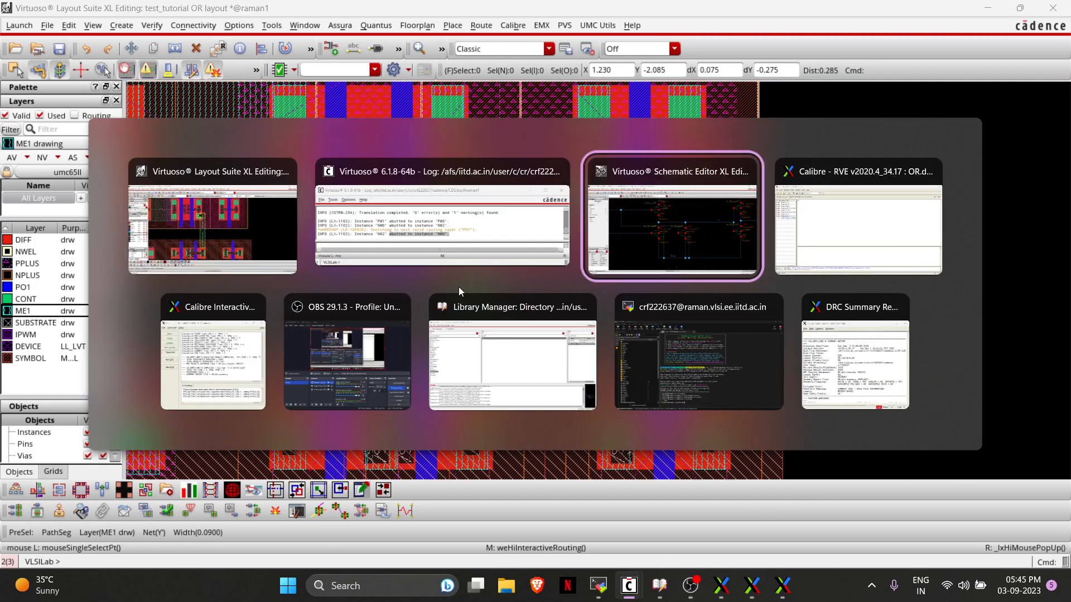
key("alt+Tab")
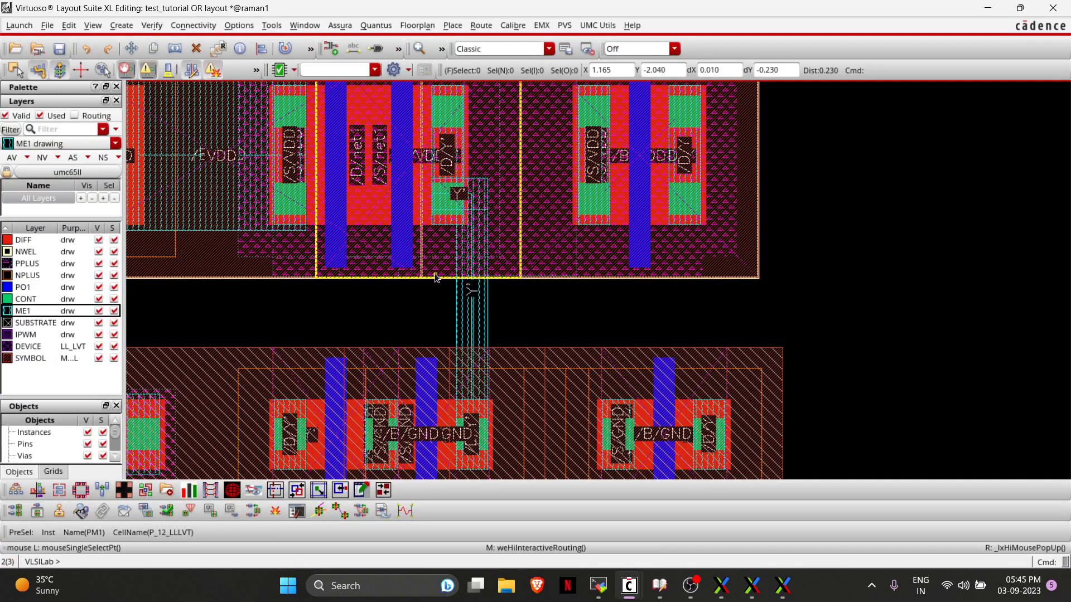
Compare the source, drain and body connections of NM0 and NM2 in the OR schematic with the layout.
key("Left")
key("Up")
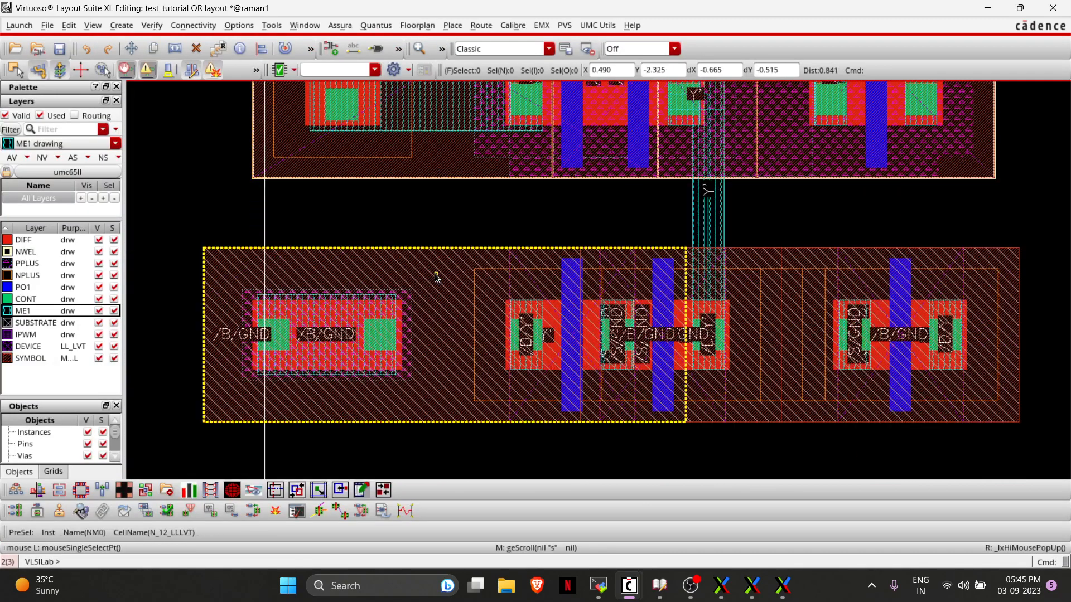
scroll(437, 277, "up", 3)
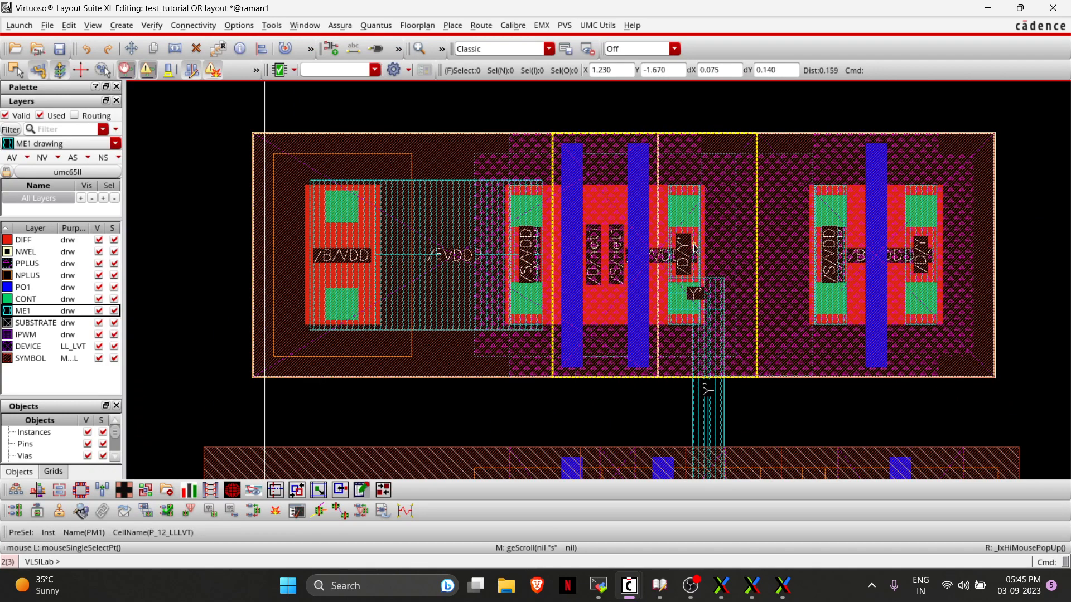
scroll(695, 248, "down", 2)
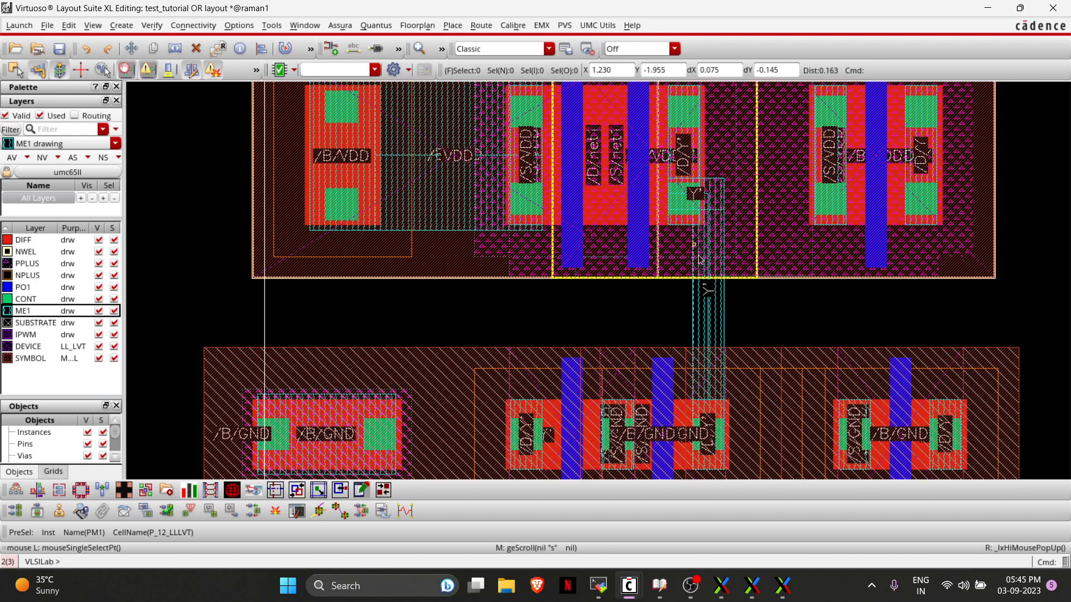
key("alt+Tab")
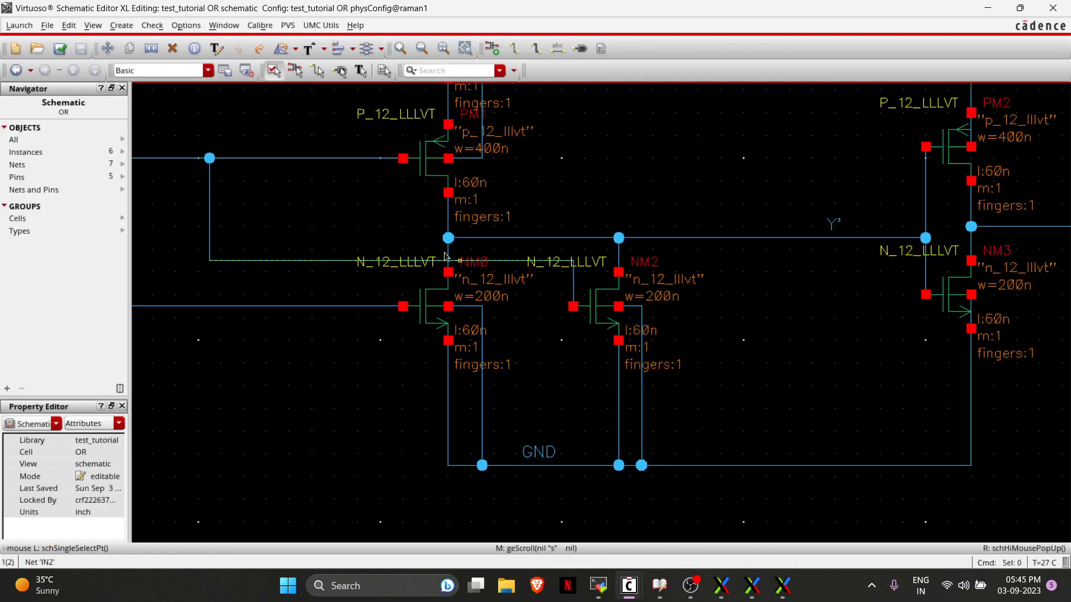
scroll(368, 304, "left", 3, "shift")
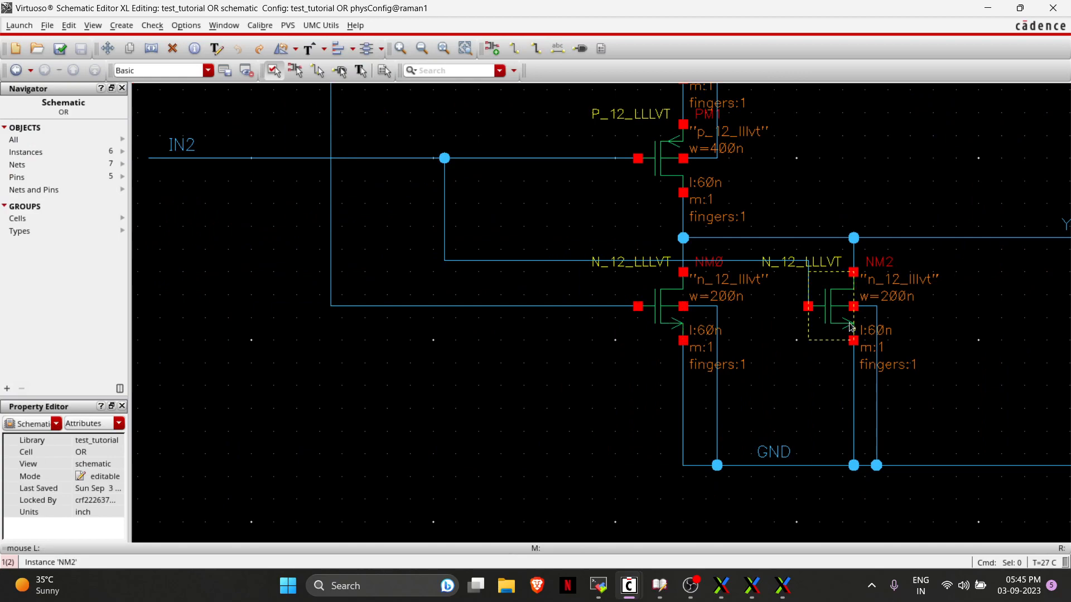
key("alt+Tab")
scroll(305, 346, "down", 4)
scroll(305, 345, "left", 6, "shift")
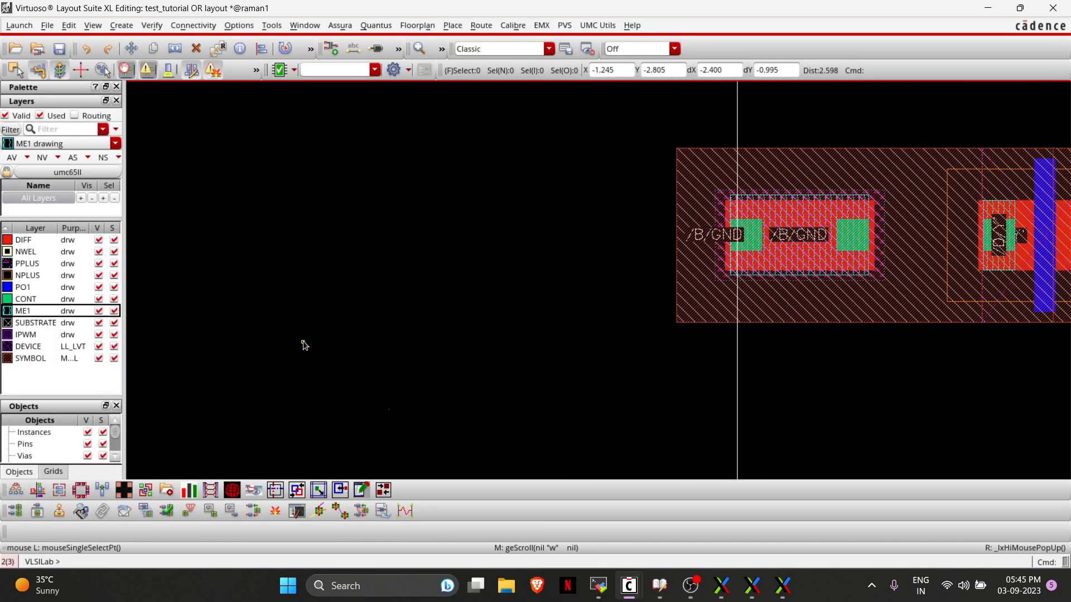
scroll(302, 343, "right", 7, "shift")
scroll(303, 343, "left", 1, "shift")
key("alt+Tab")
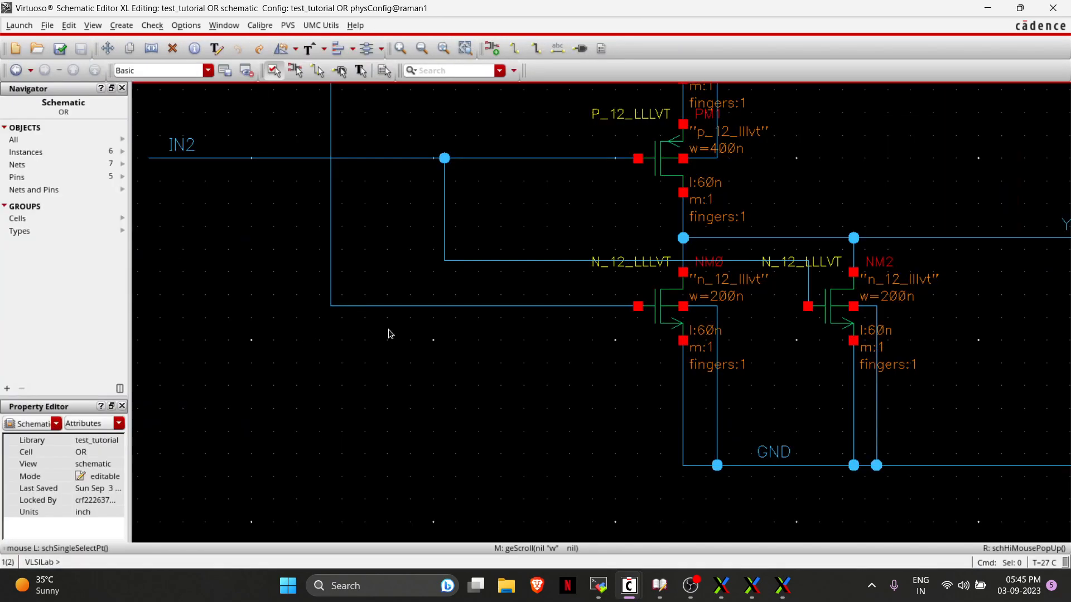
key("alt+Tab")
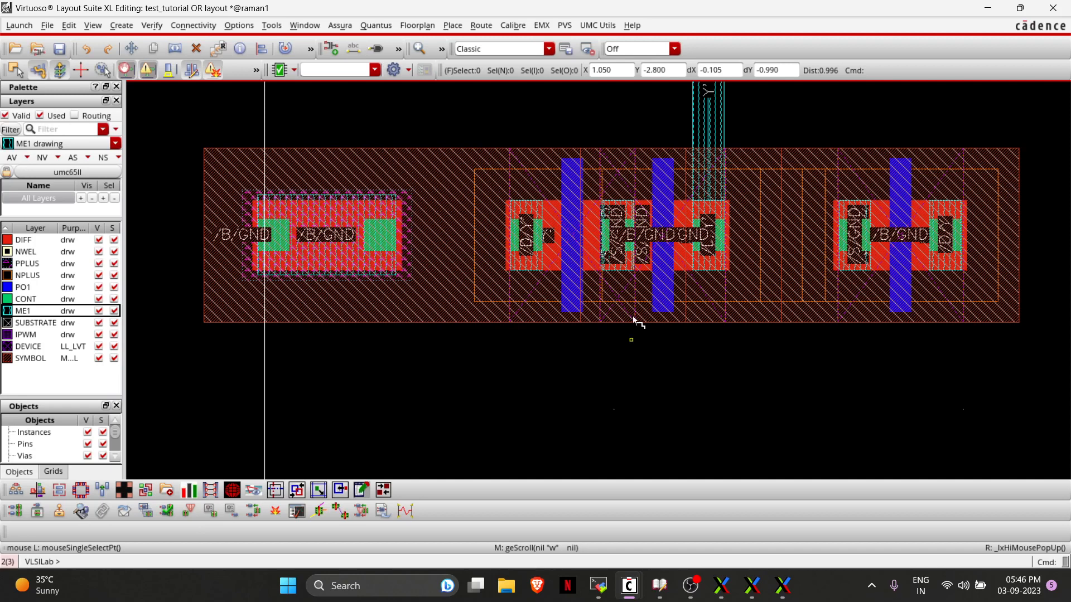
Route a 0.09-wide ME1 wire from the shared NMOS GND source down about 0.18, left, and up into the GND body contact.
key("p")
left_click(617, 272)
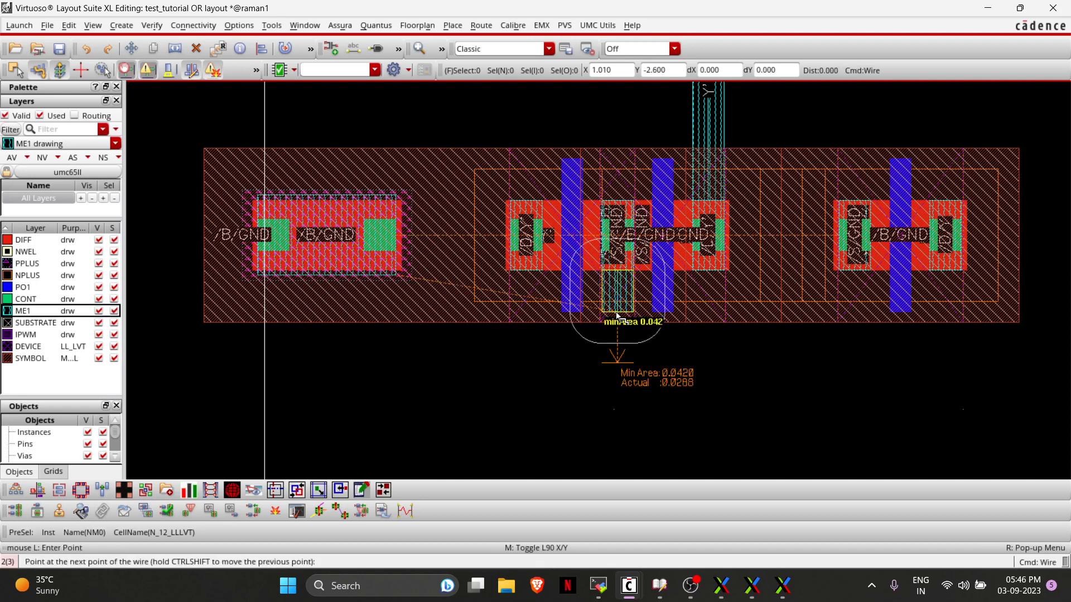
left_click(617, 295)
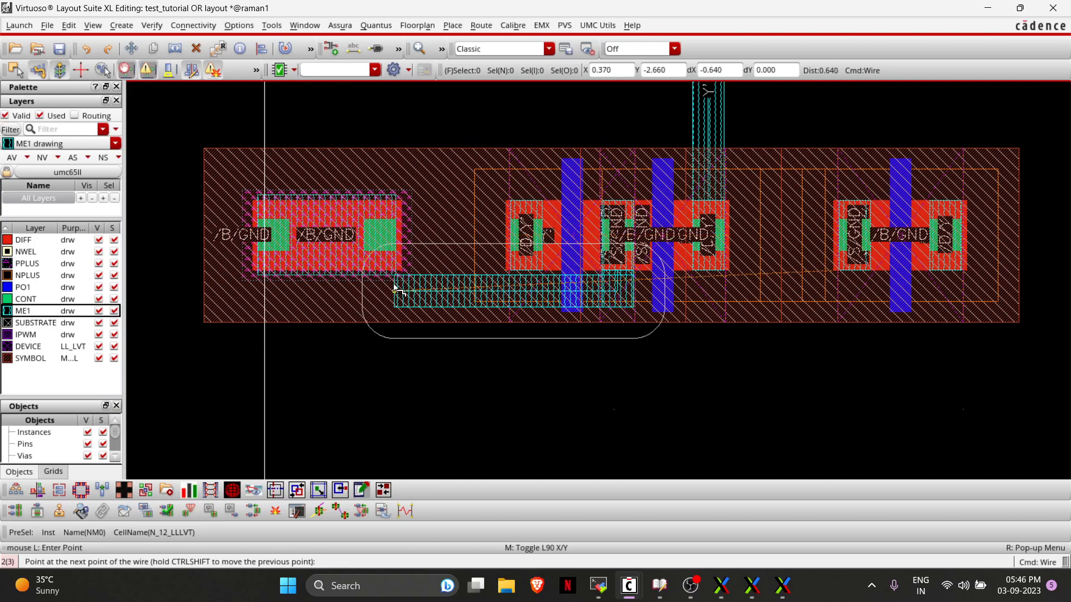
scroll(477, 304, "up", 2, "ctrl")
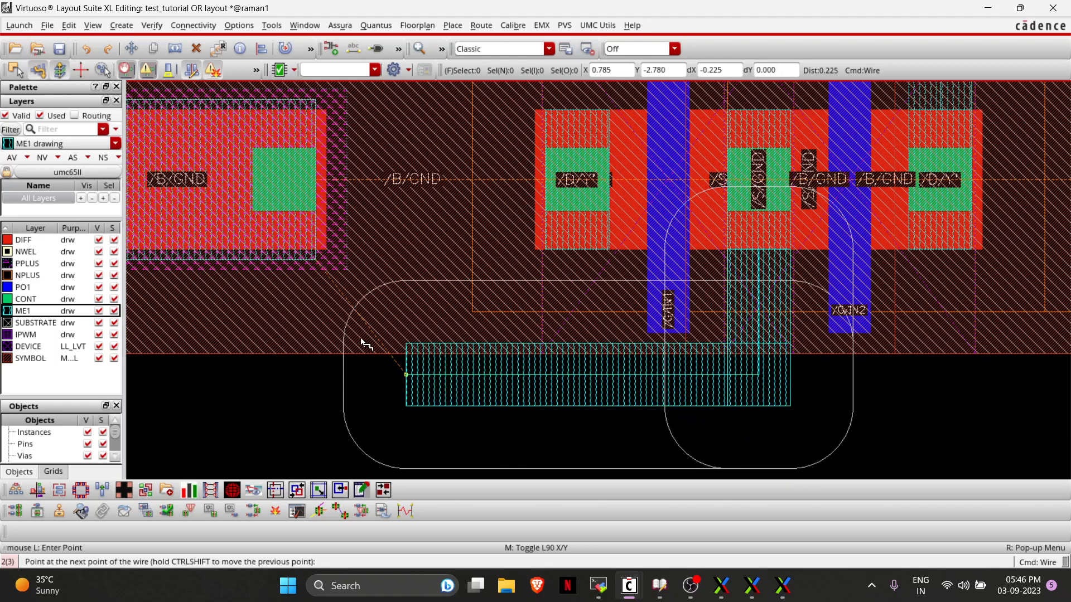
double_click(273, 106)
scroll(373, 266, "down", 2)
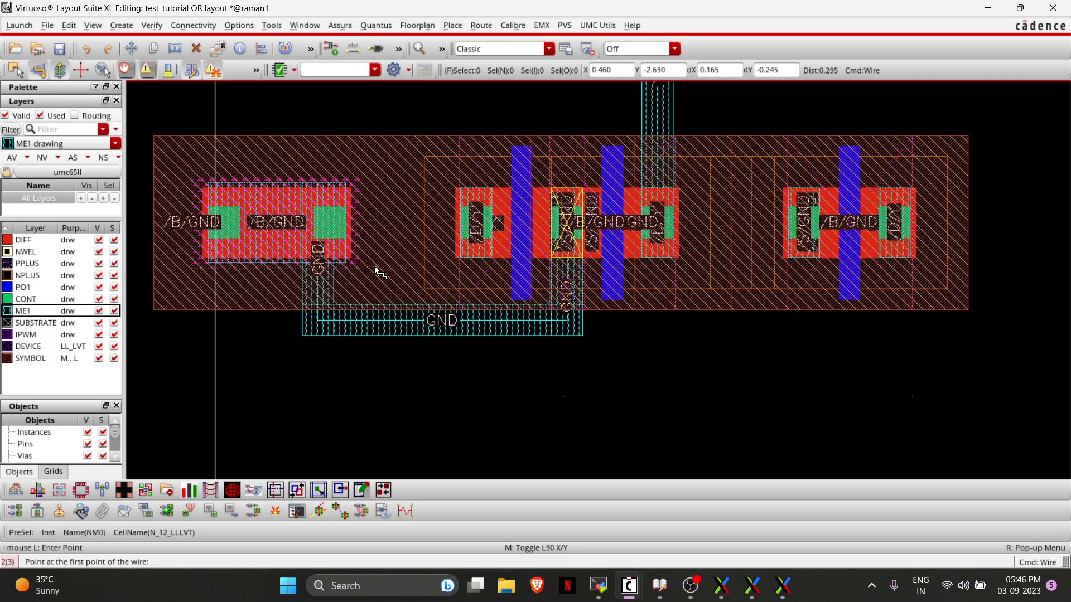
Try to stretch the horizontal segment of the GND wire below the NMOS row.
key("m")
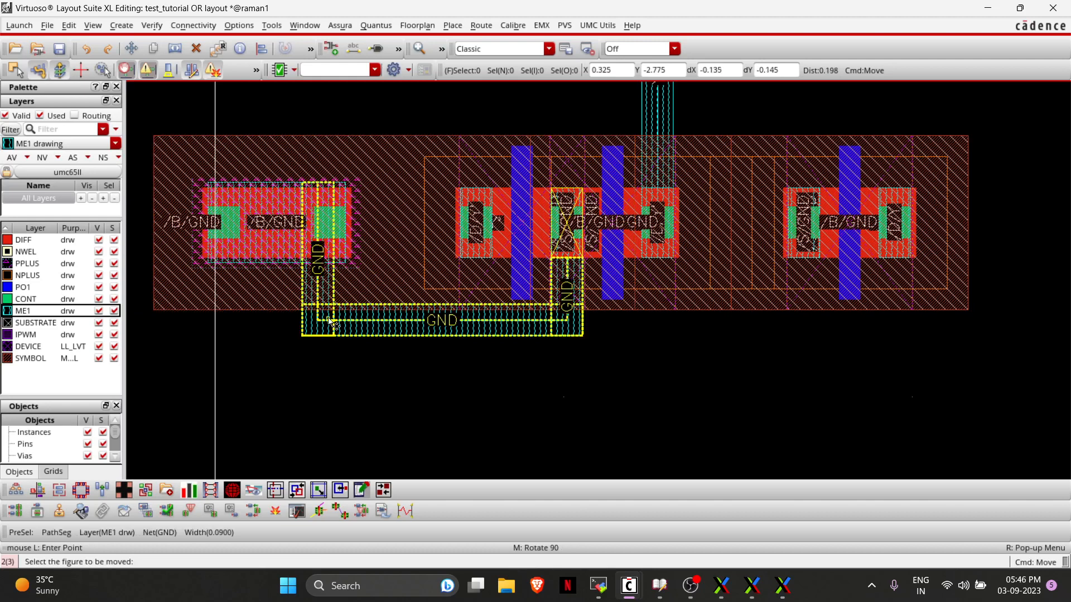
key("s")
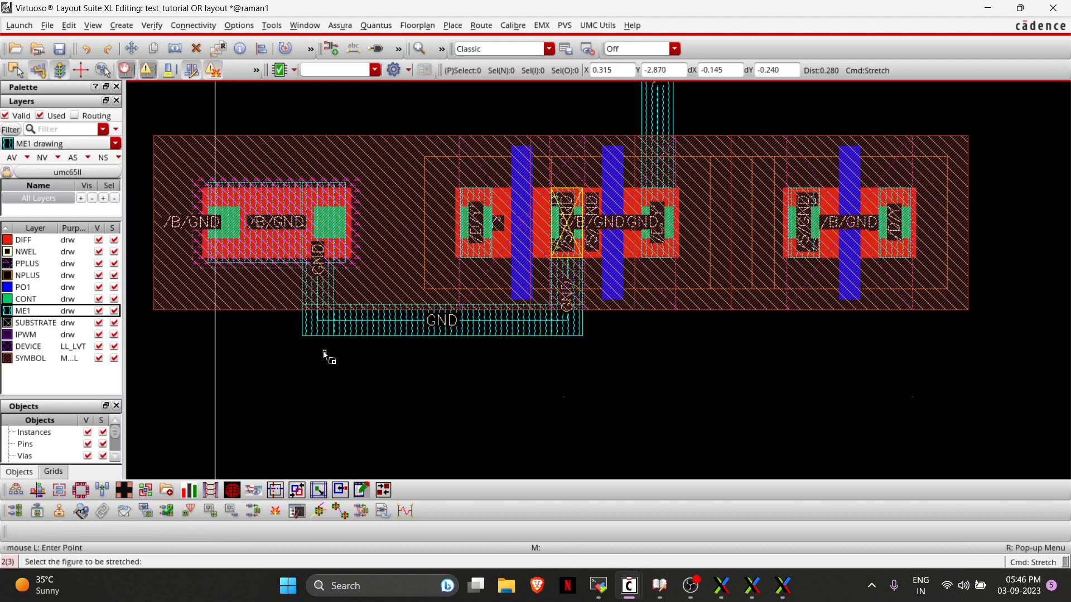
left_click(320, 323)
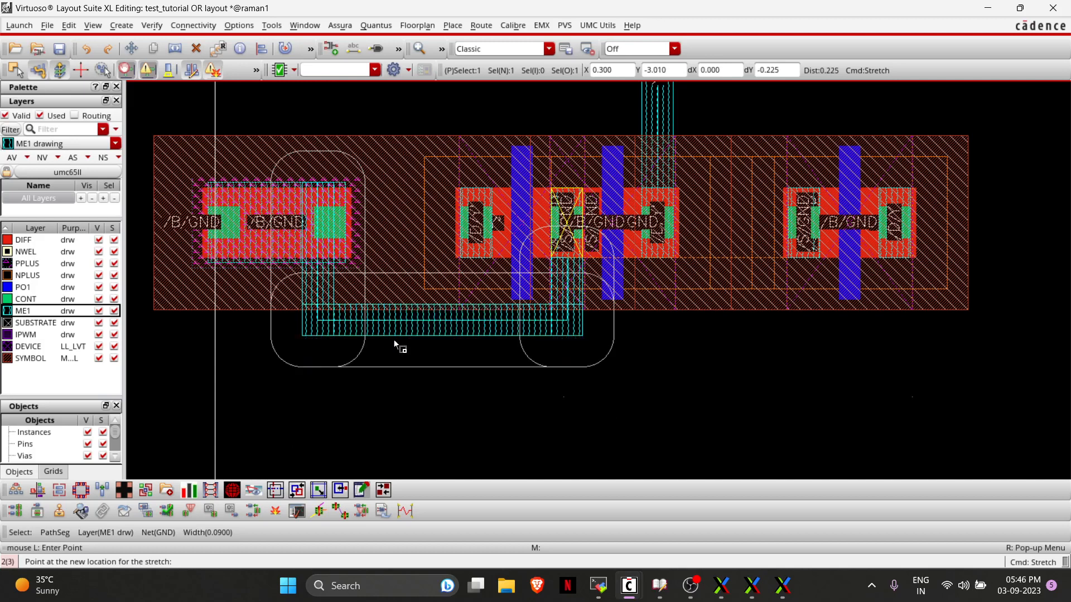
left_click(354, 320)
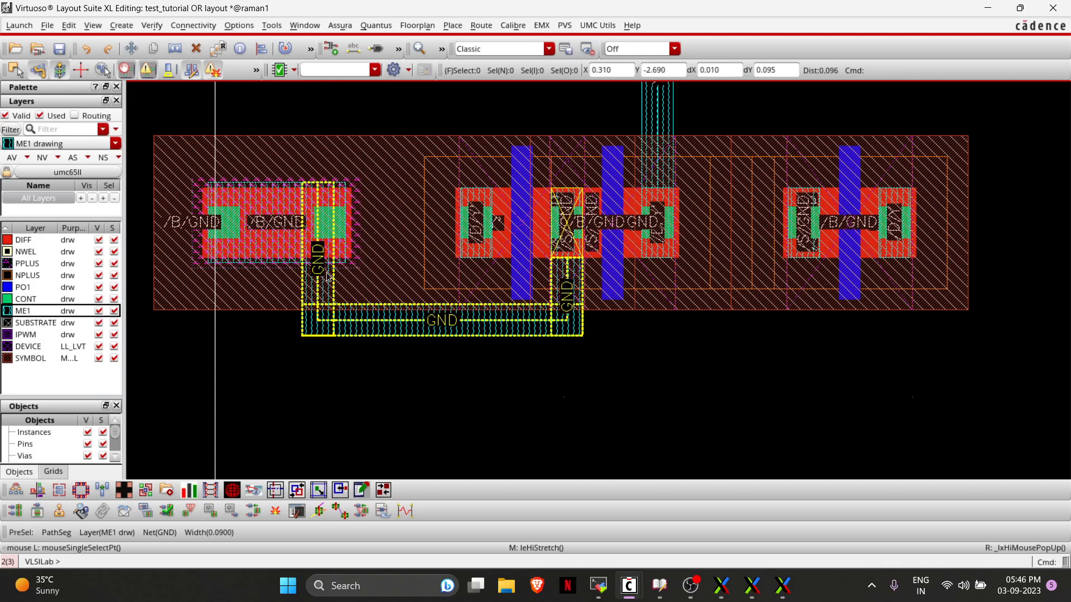
Mark a 0.09 spacing with a ruler straight down from the lower edge of NM0's Y drain metal.
scroll(573, 378, "up", 1)
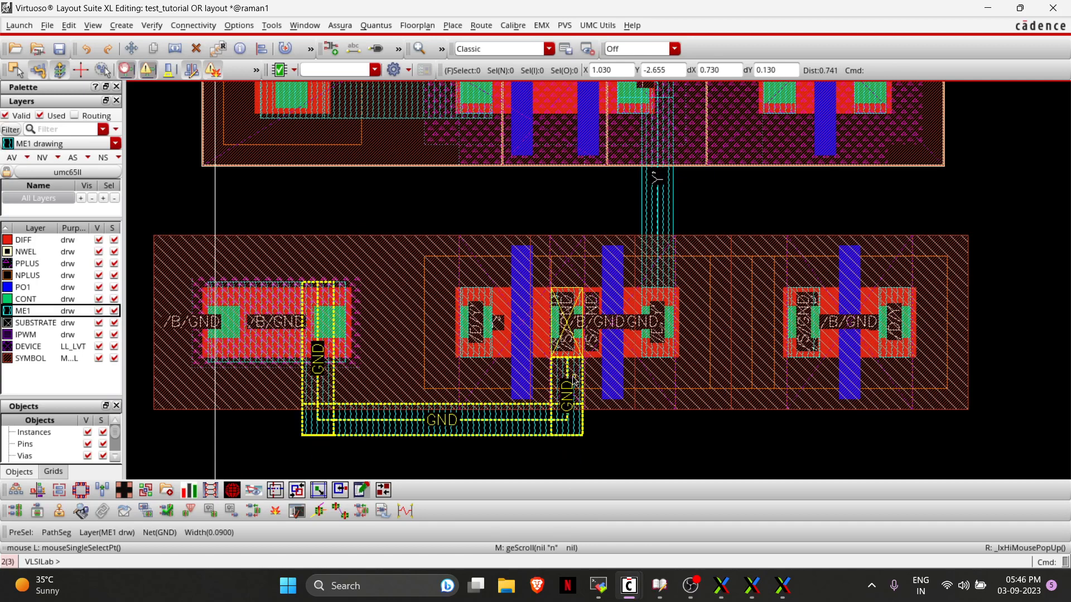
scroll(413, 432, "up", 2, "ctrl")
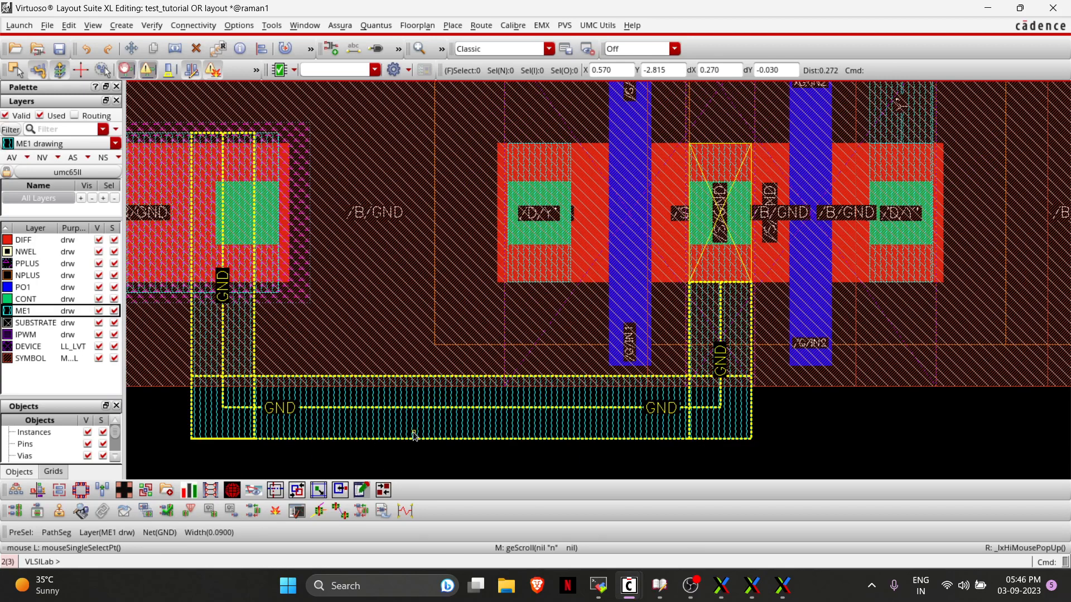
key("k")
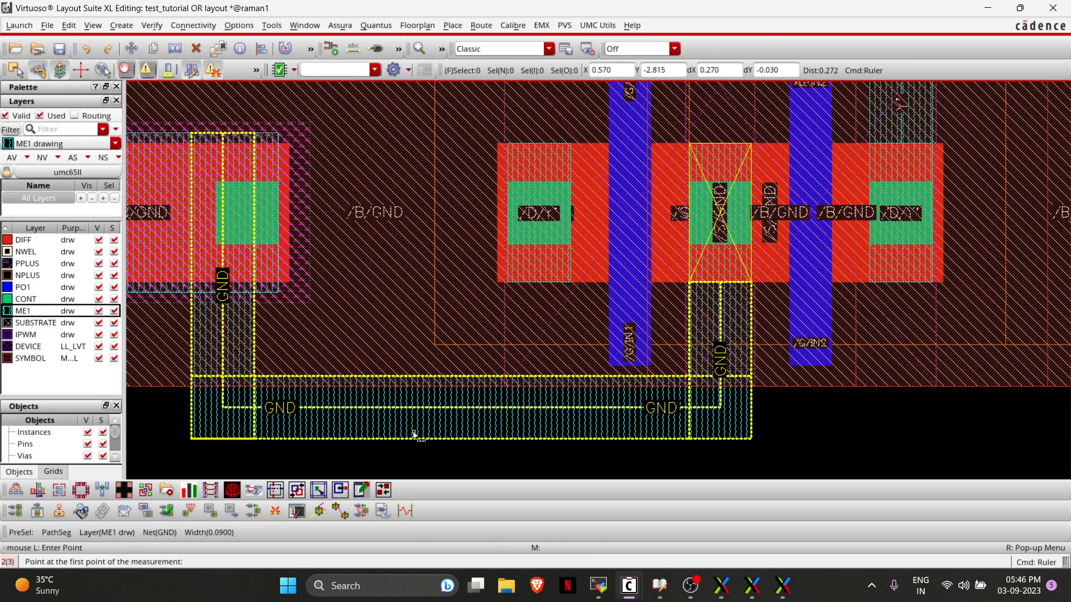
left_click(528, 283)
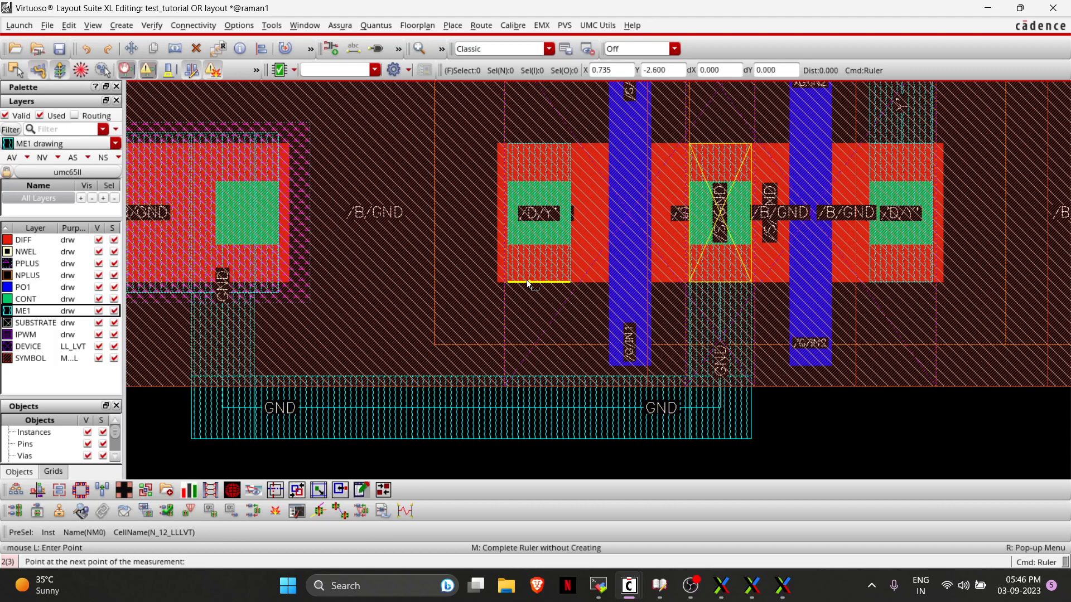
left_click(536, 344)
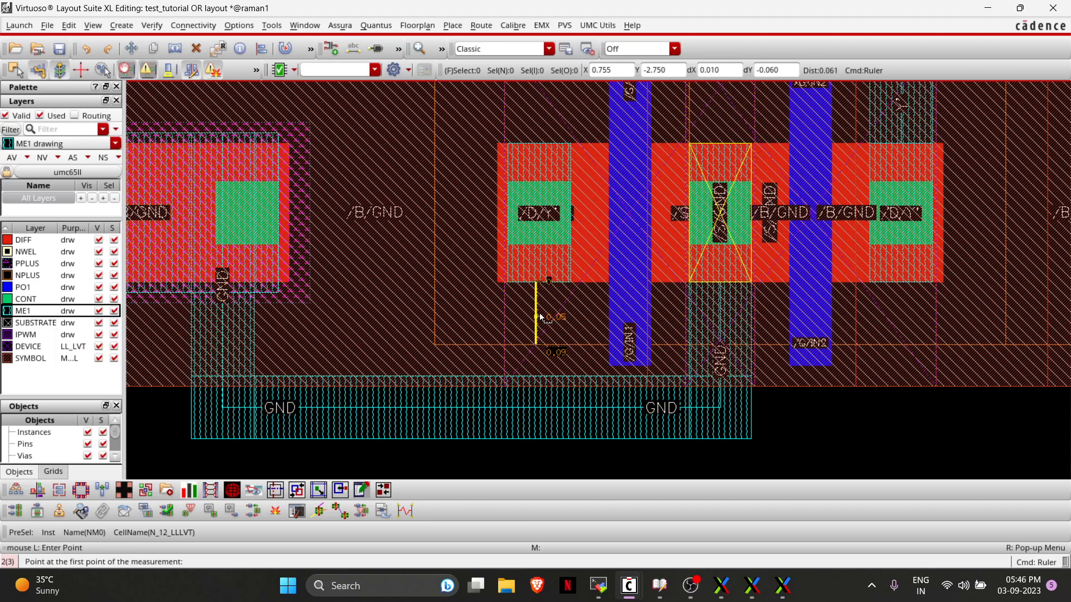
key("Escape")
Replace the GND wire with a 0.09-wide ME1 route from the shared source down about 0.14, left about 0.675, and up into the body contact.
left_click(485, 395)
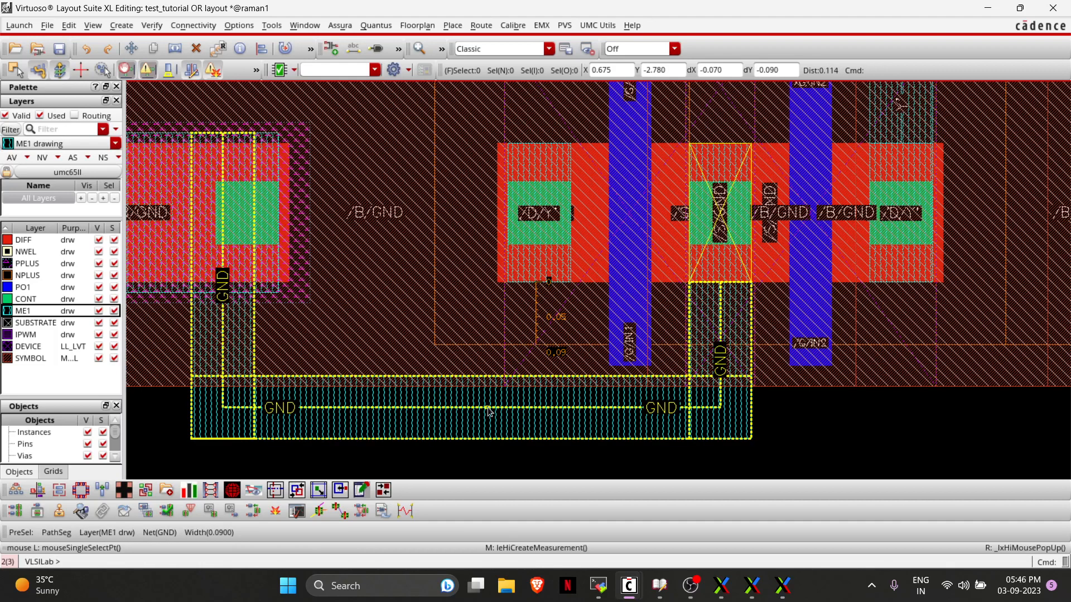
key("Delete")
key("p")
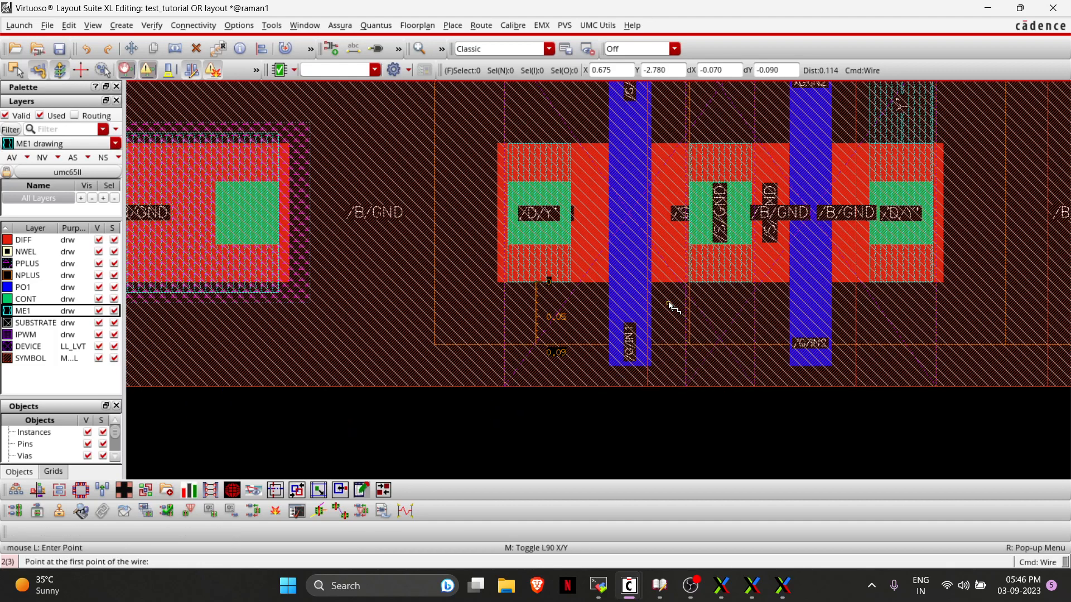
left_click(725, 284)
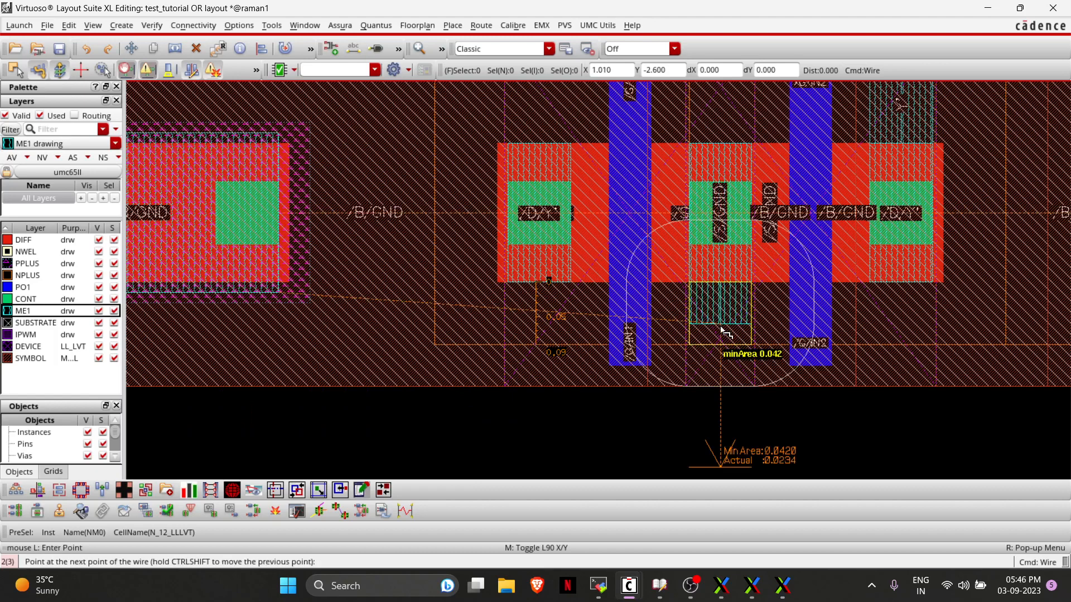
left_click(719, 380)
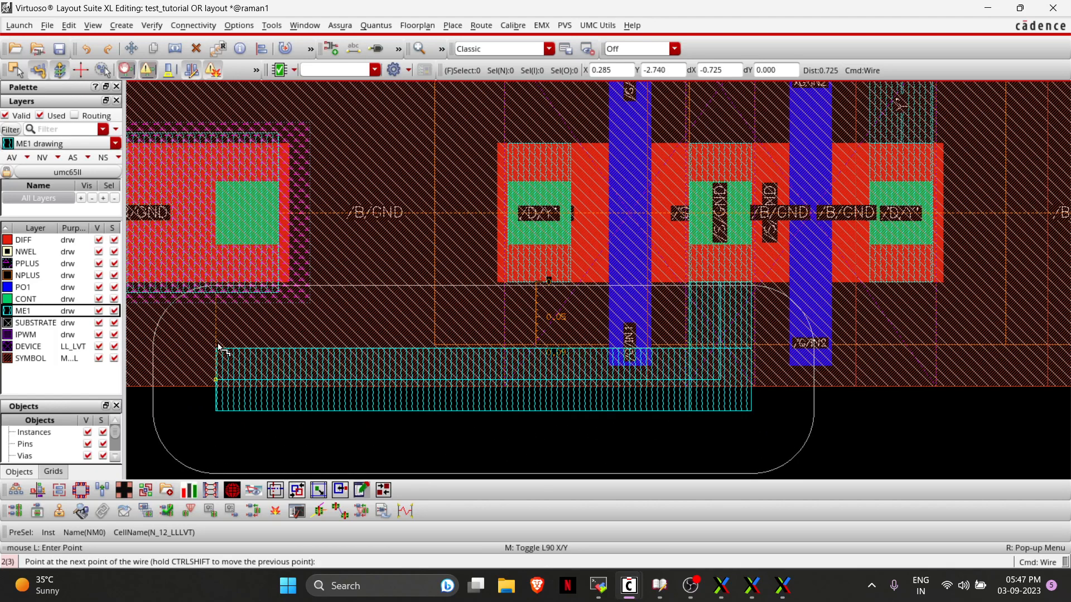
left_click(251, 349)
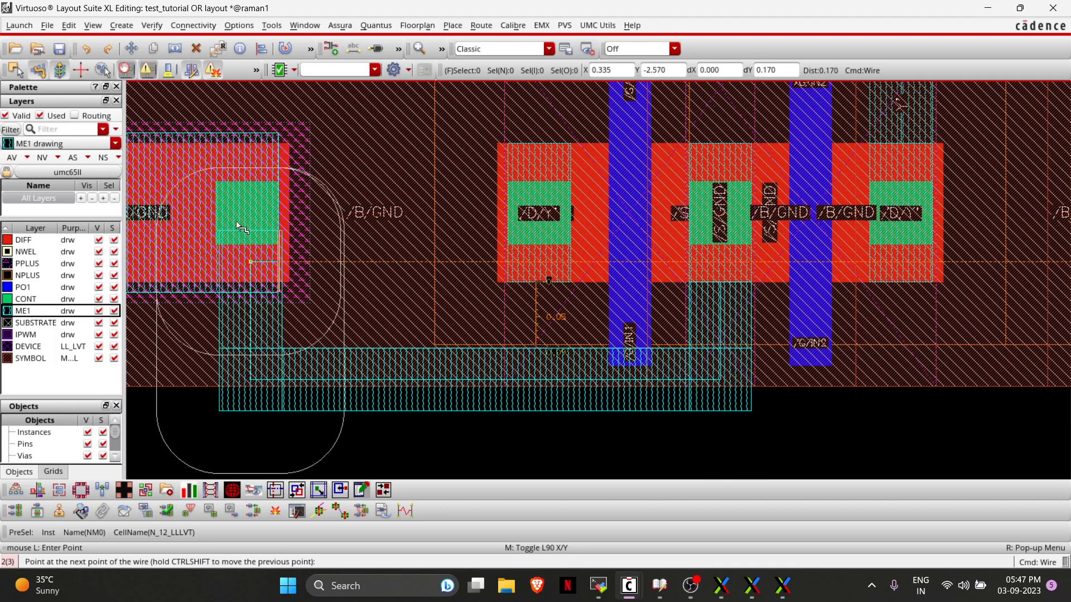
double_click(250, 158)
scroll(437, 313, "down", 2)
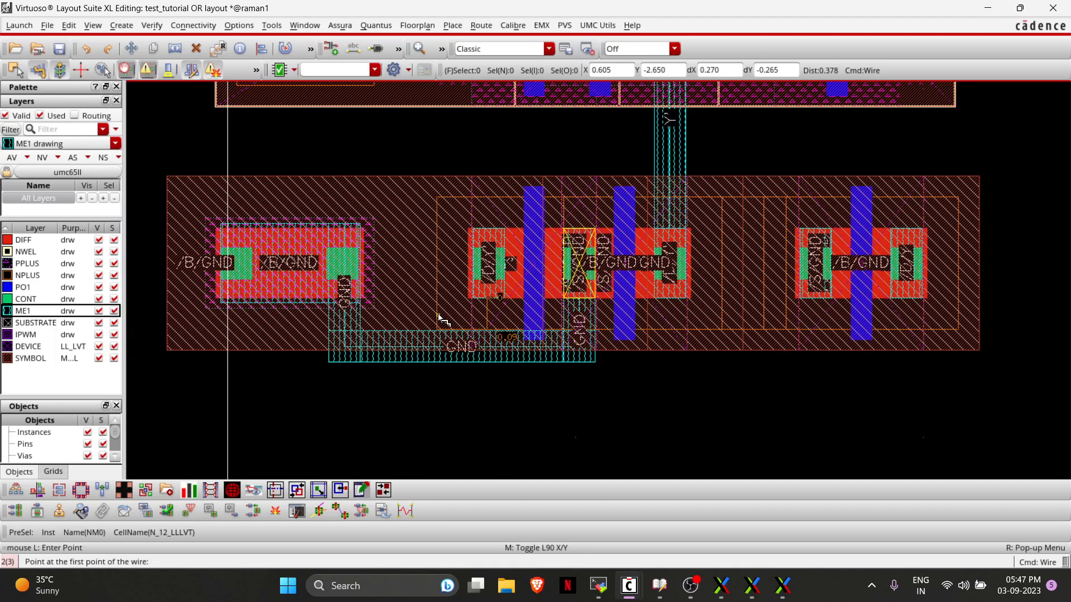
key("Escape")
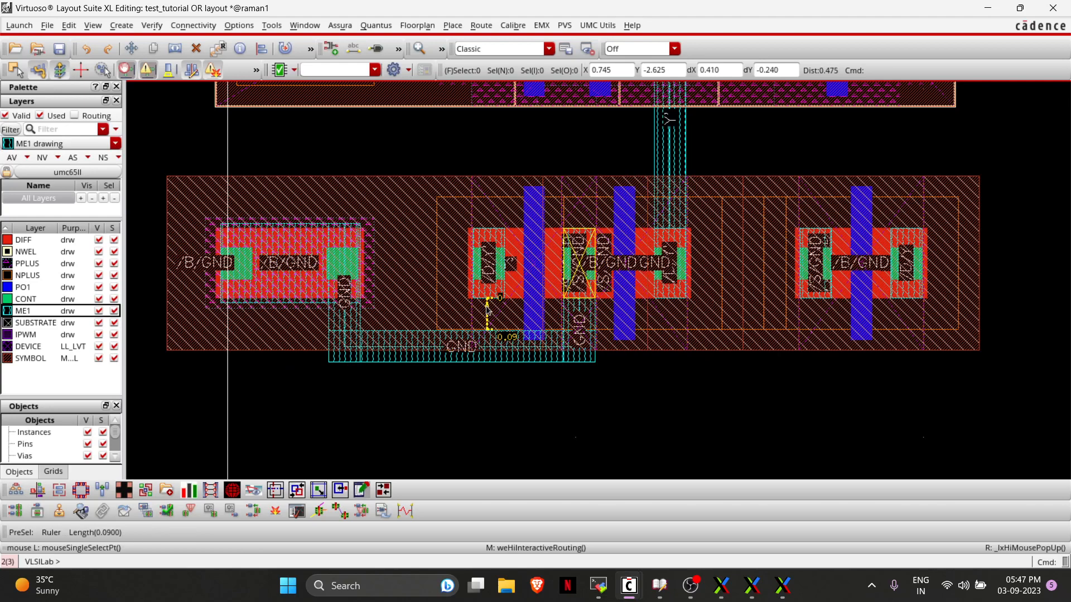
Delete the ruler below NM0's drain contact and inspect the shared GND source contact between the two NMOS gates.
left_click(487, 306)
key("Delete")
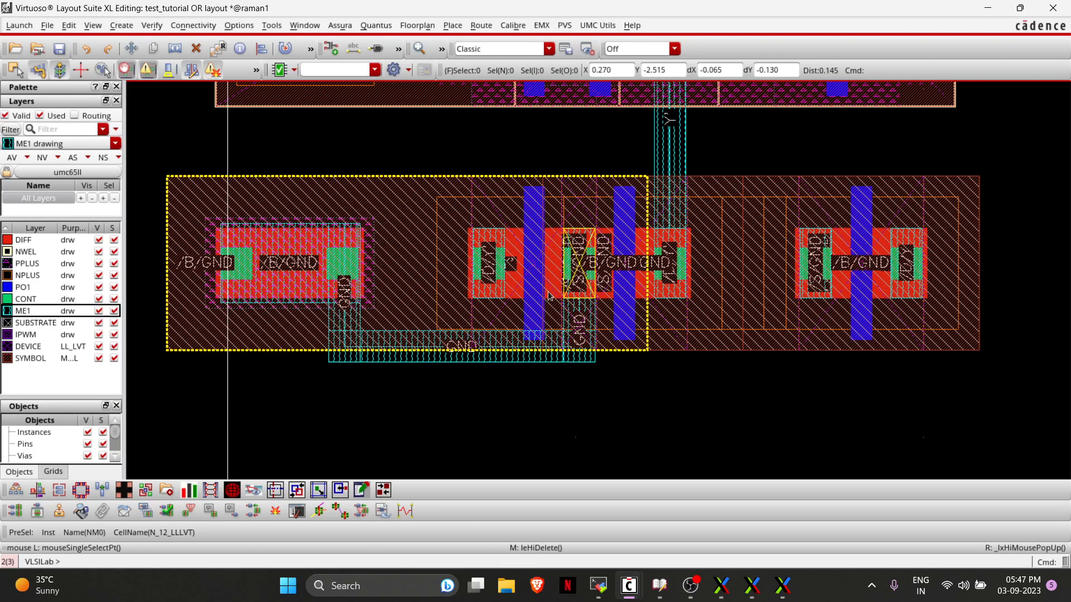
key("alt+Tab")
left_click(210, 237)
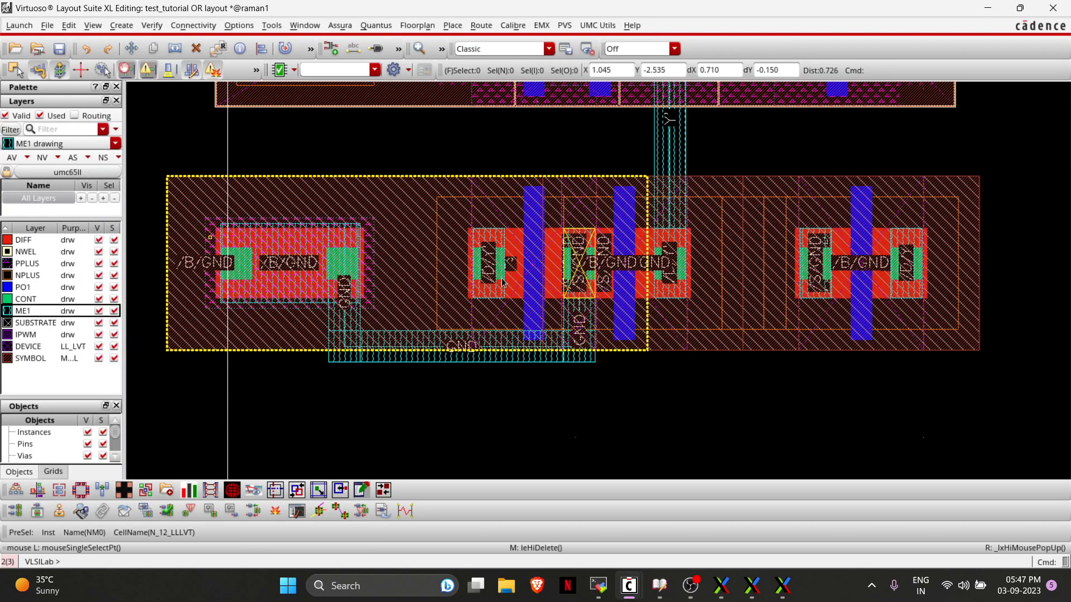
scroll(578, 277, "up", 2, "ctrl")
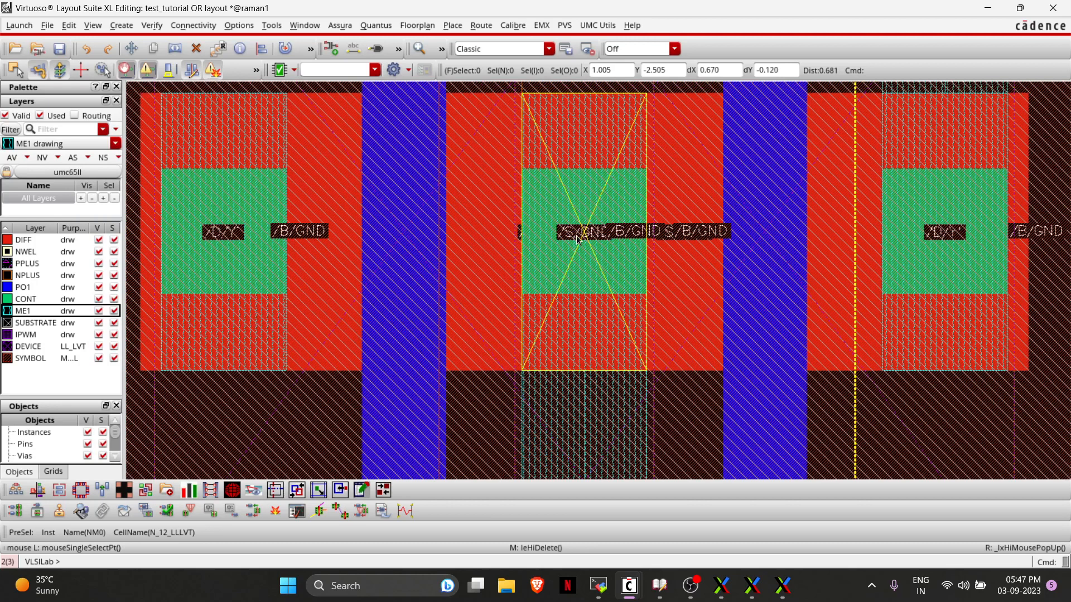
Route an ME1 wire from NM0's drain contact up and across to the vertical Y' wire.
scroll(577, 235, "down", 4, "ctrl")
key("alt+Tab")
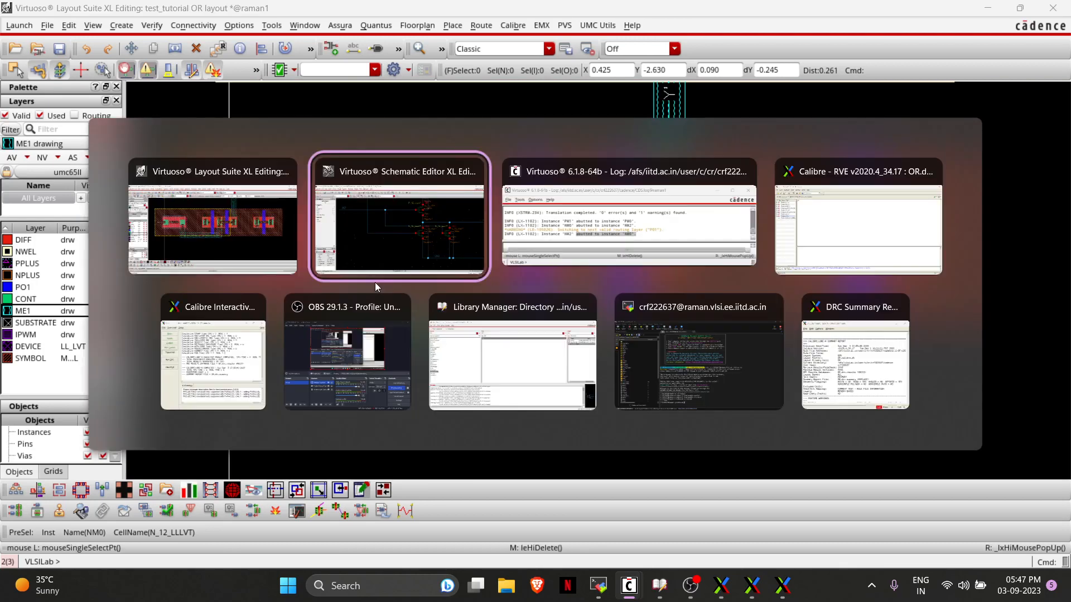
left_click(375, 280)
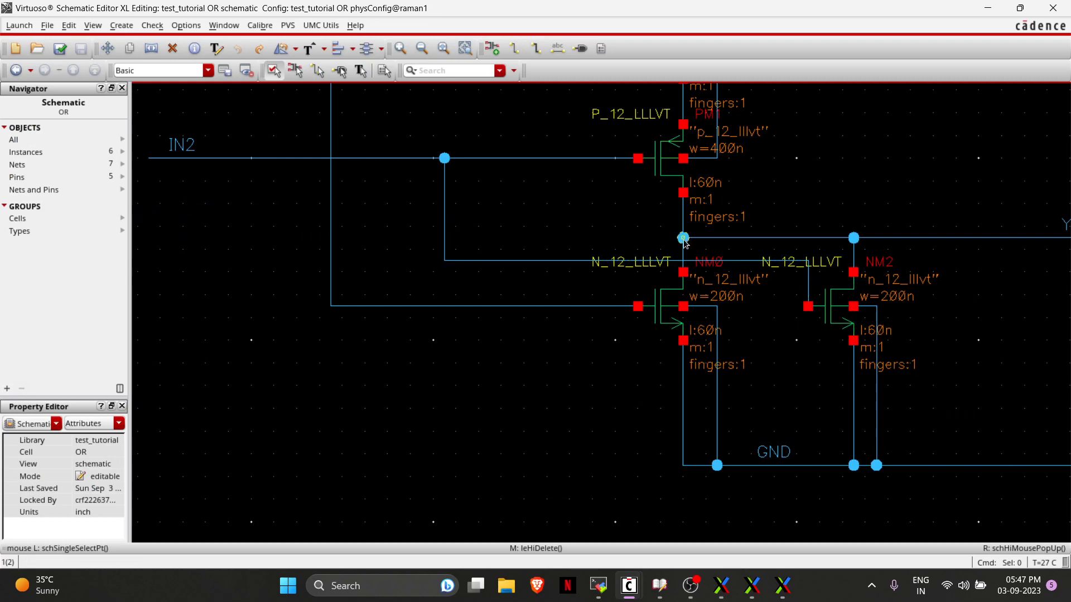
key("alt+Tab")
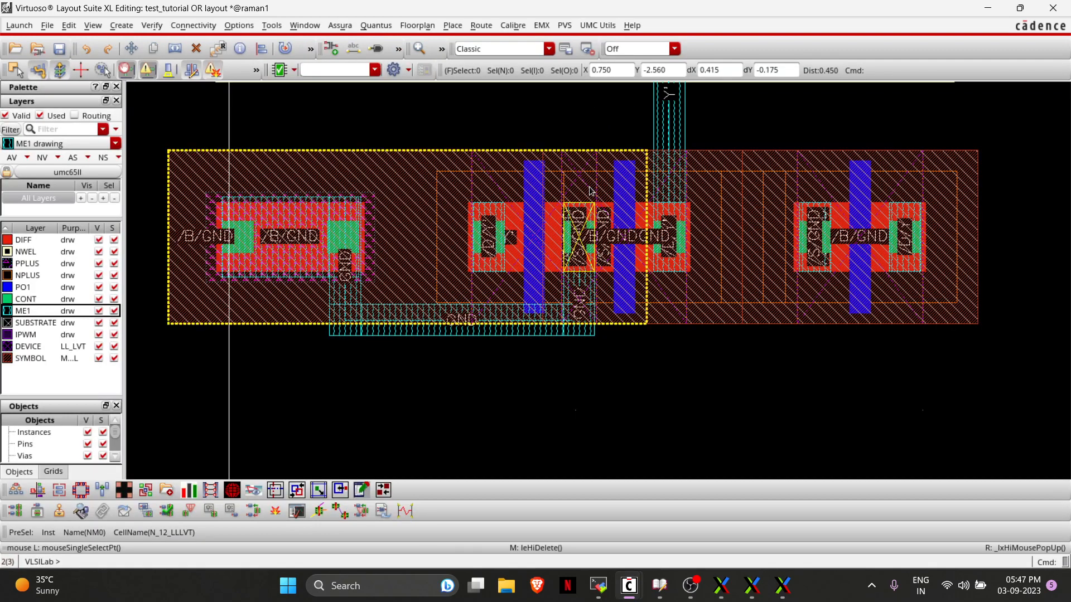
scroll(502, 200, "up", 1)
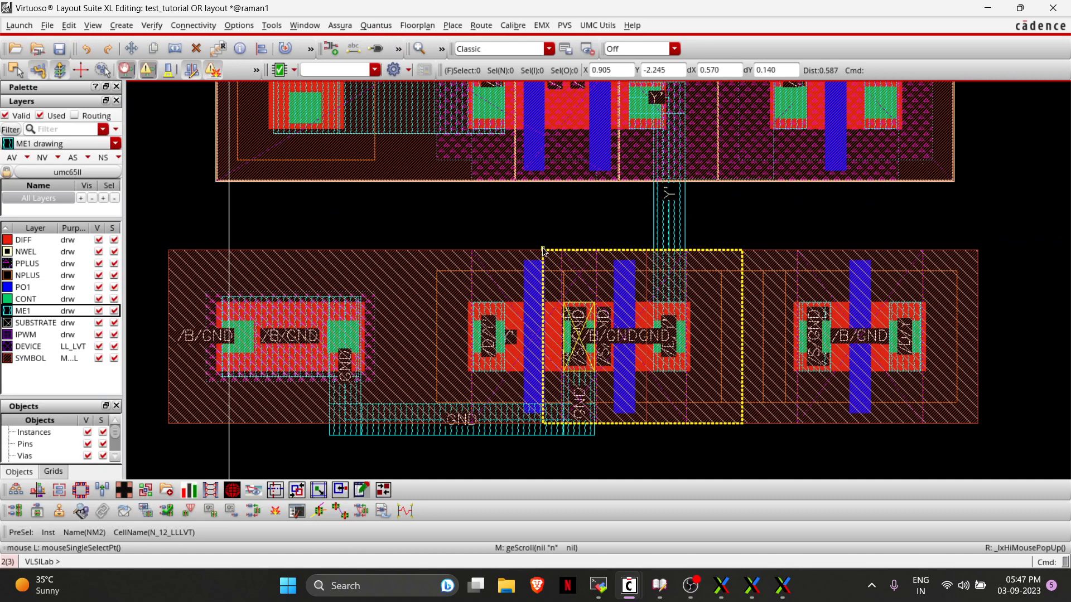
key("p")
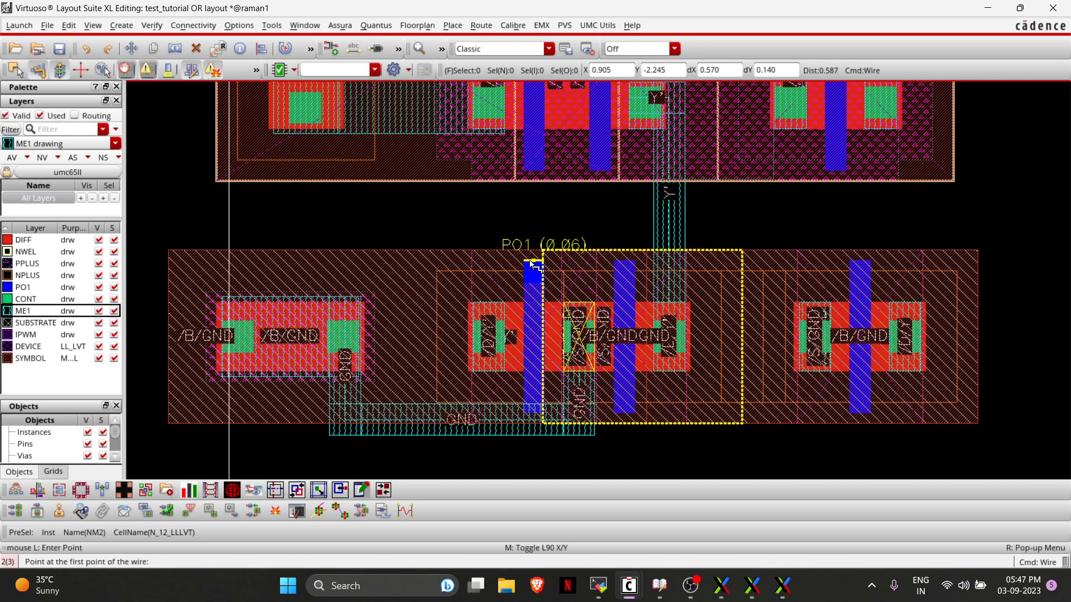
left_click(489, 303)
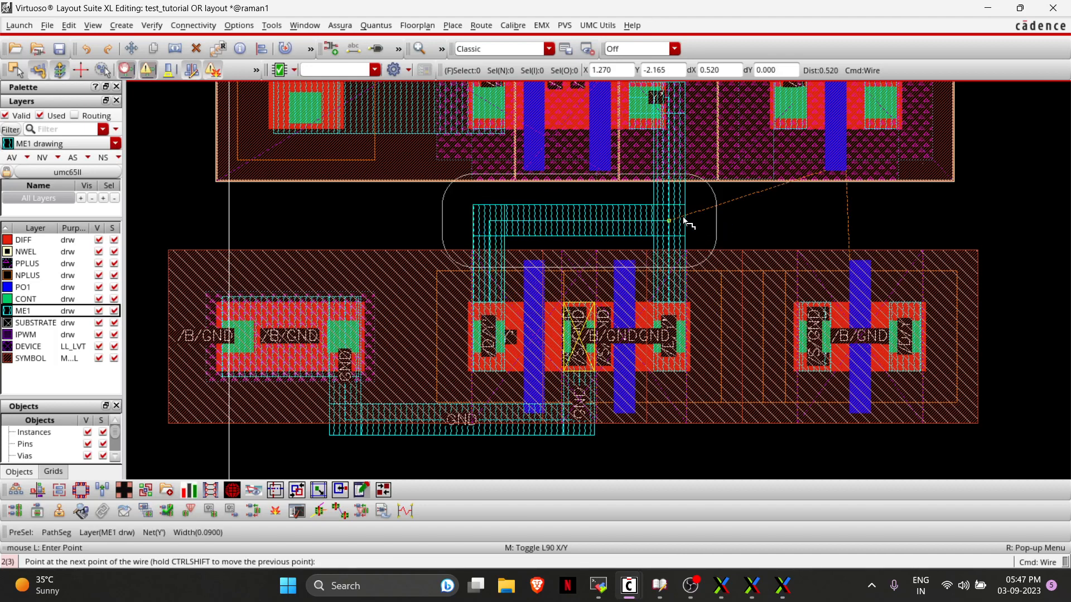
double_click(667, 222)
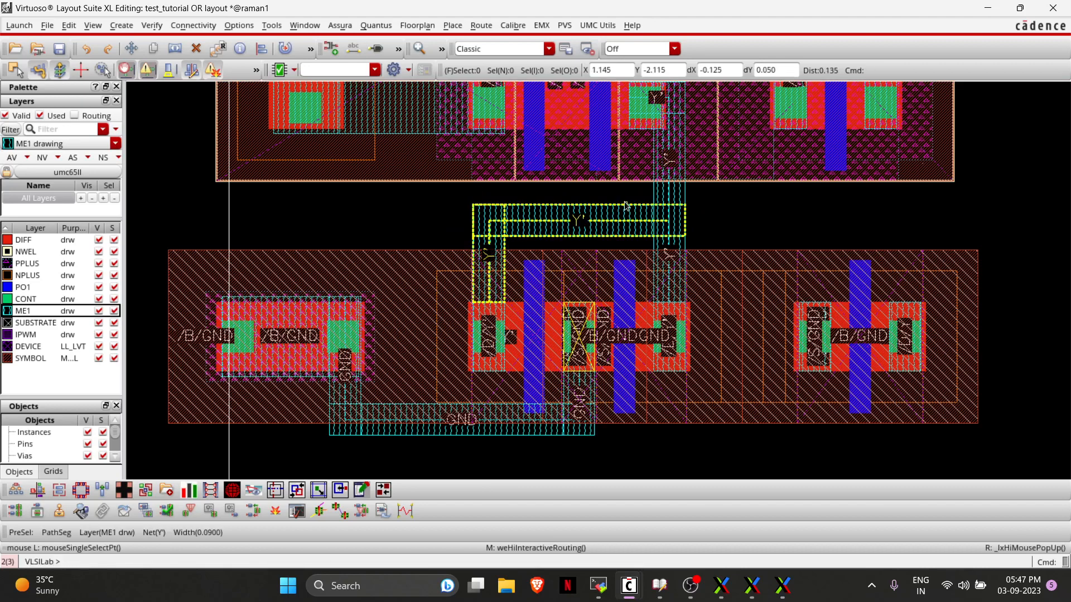
Delete the L-shaped ME1 wire between NM0's drain contact and the vertical Y' wire.
key("alt+Tab")
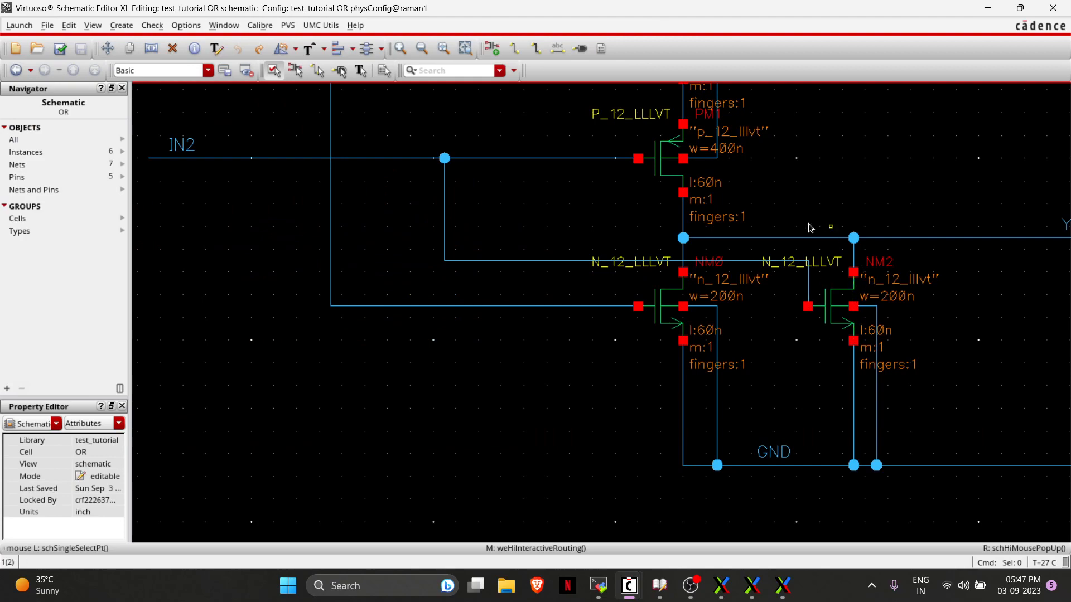
key("Right")
key("alt+Tab")
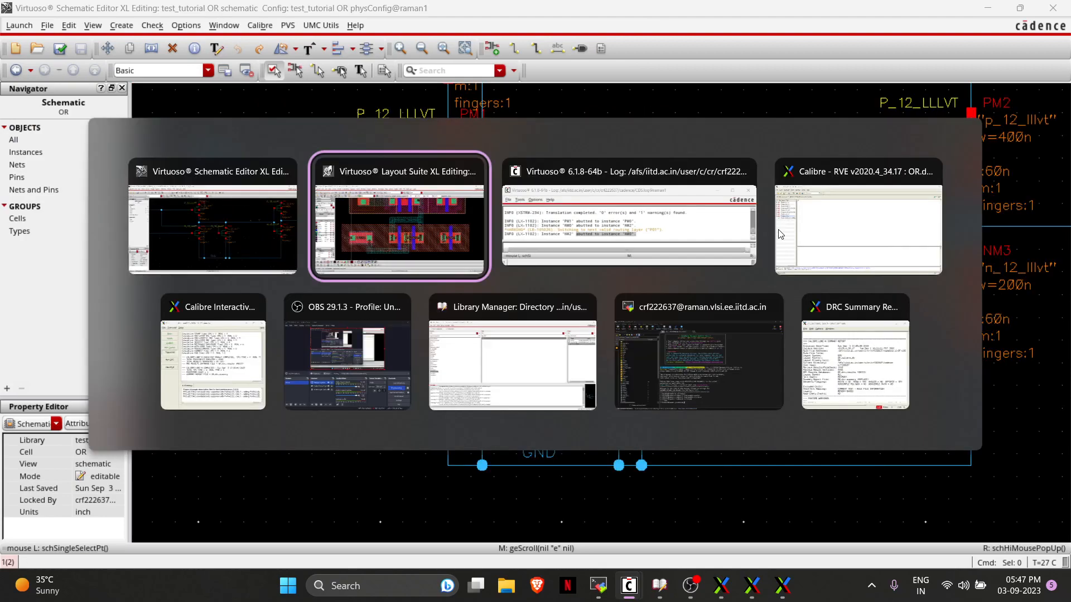
key("Up")
key("Right")
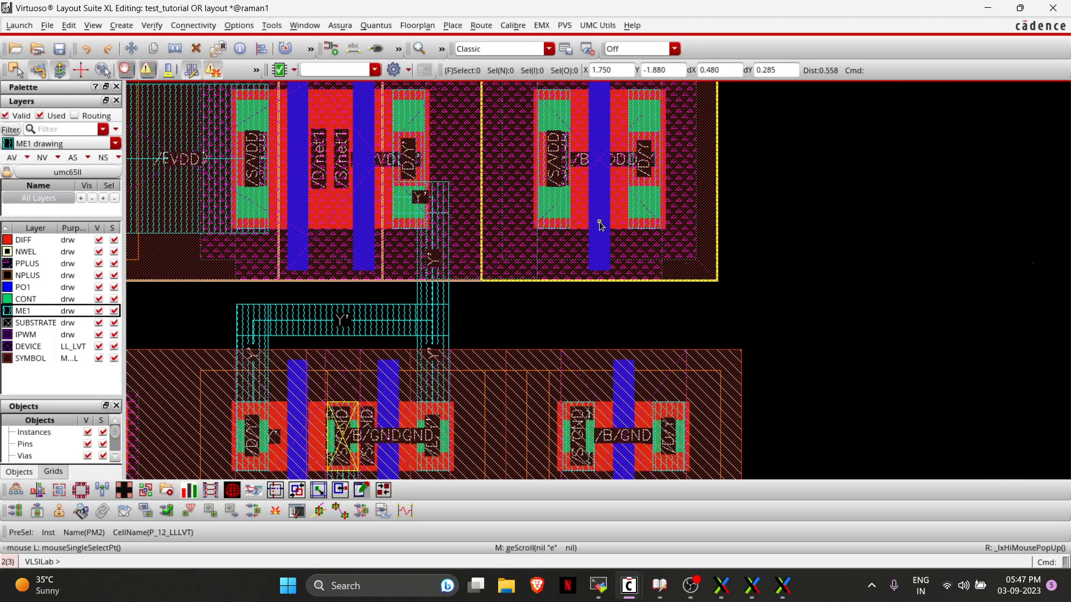
key("Left")
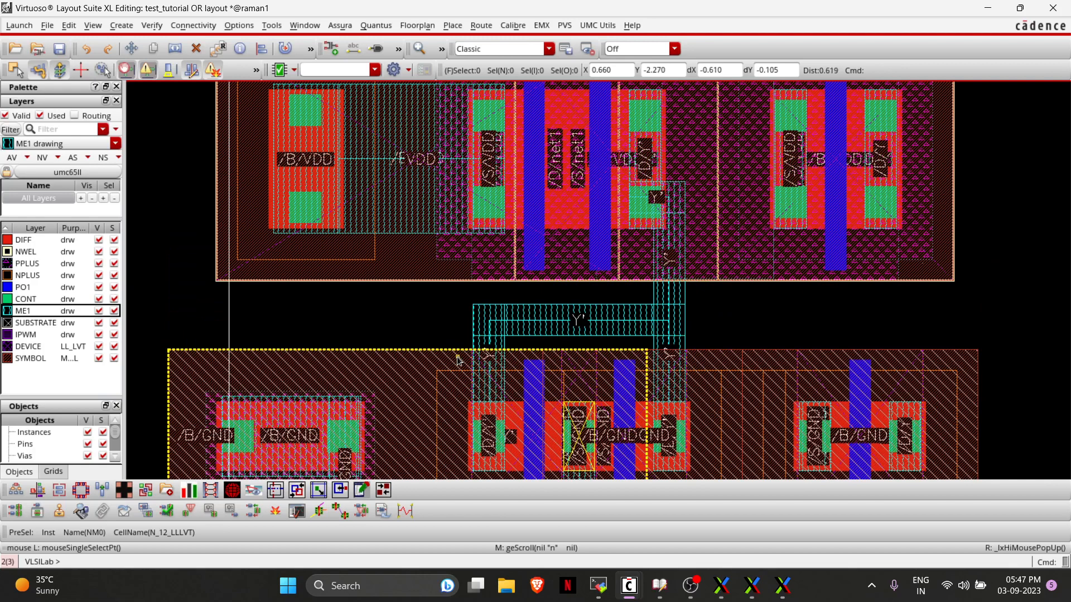
key("r")
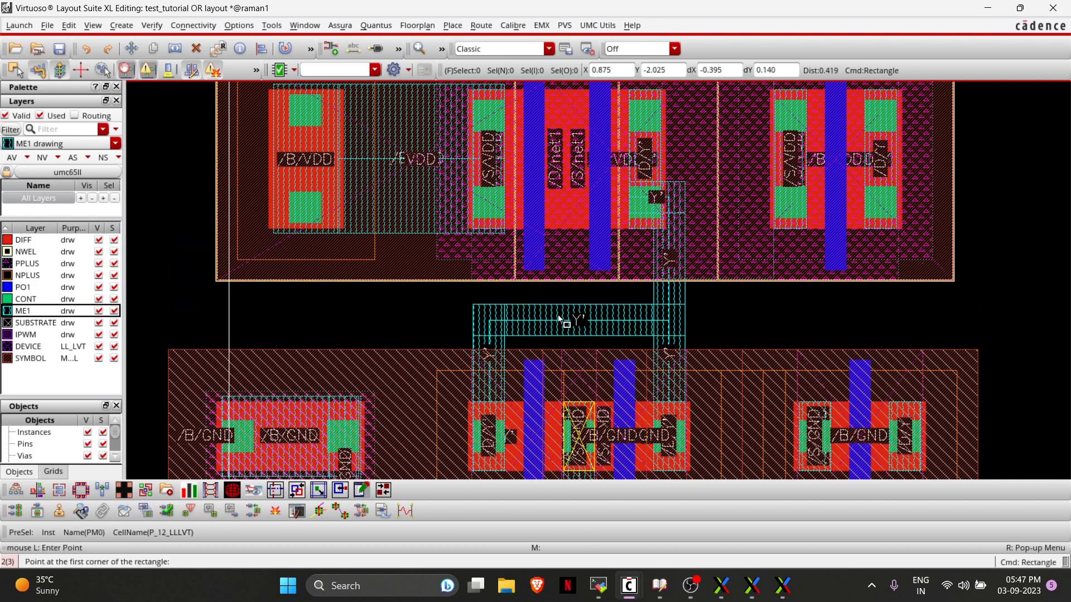
key("Escape")
left_click(596, 320)
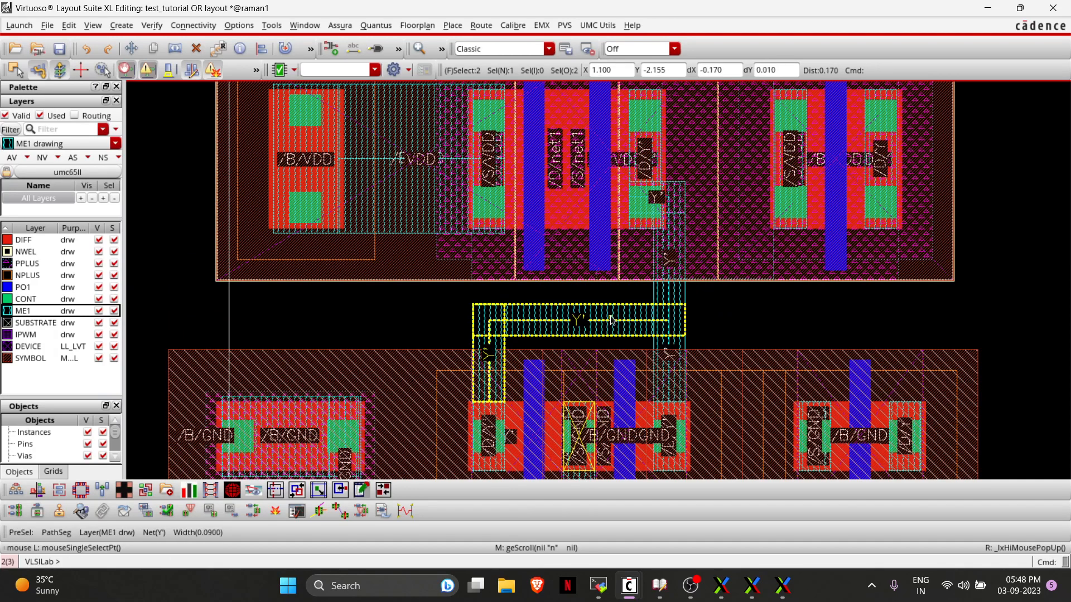
key("Delete")
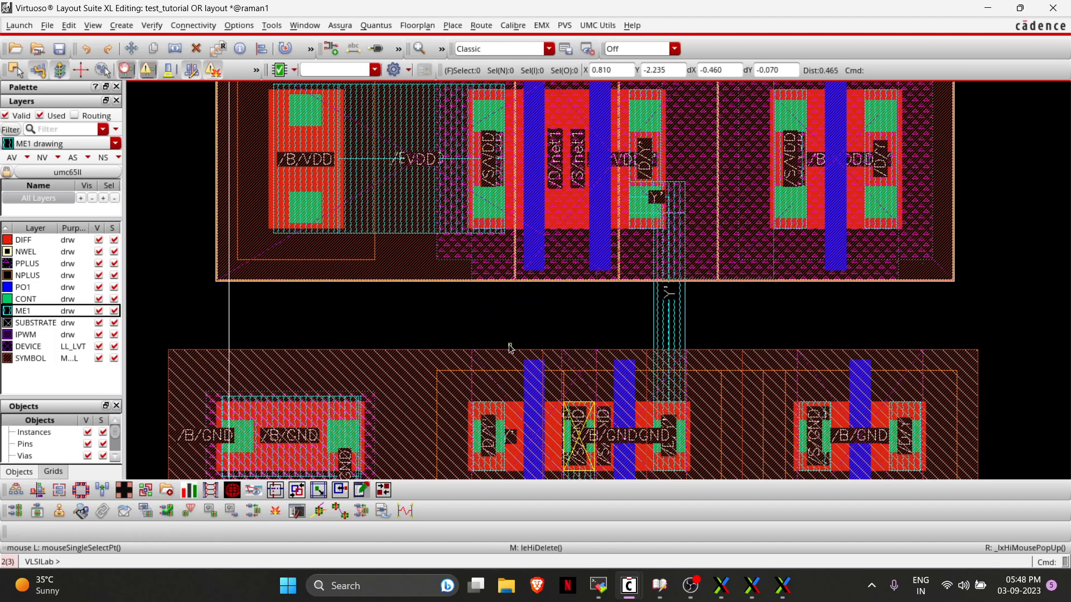
Join the PMOS and NMOS gates of IN1 with a vertical PO1 wire about 0.26 long across the gap.
key("p")
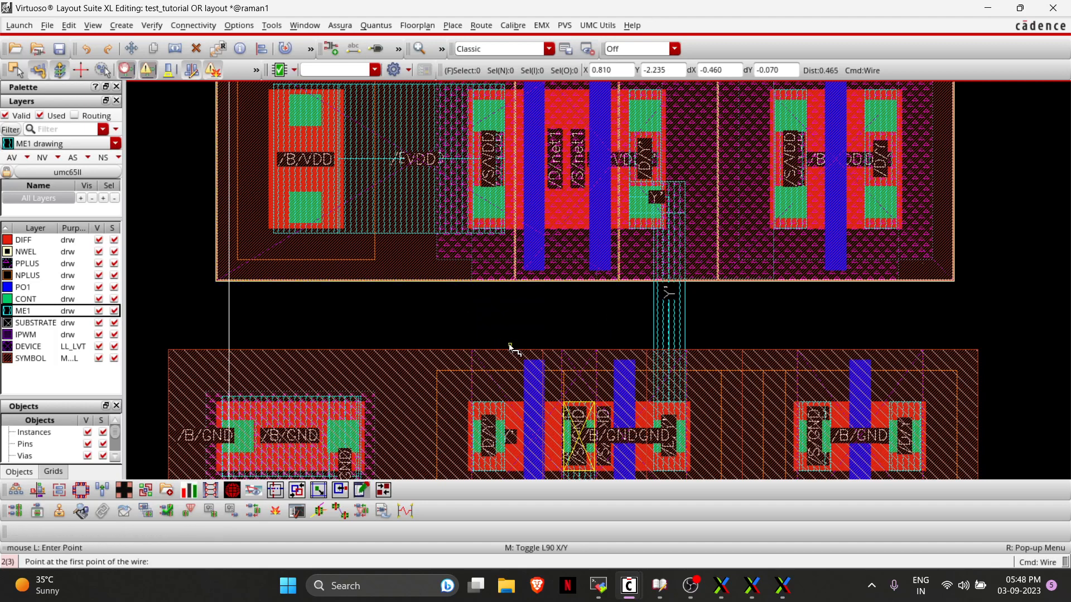
left_click(536, 272)
double_click(534, 363)
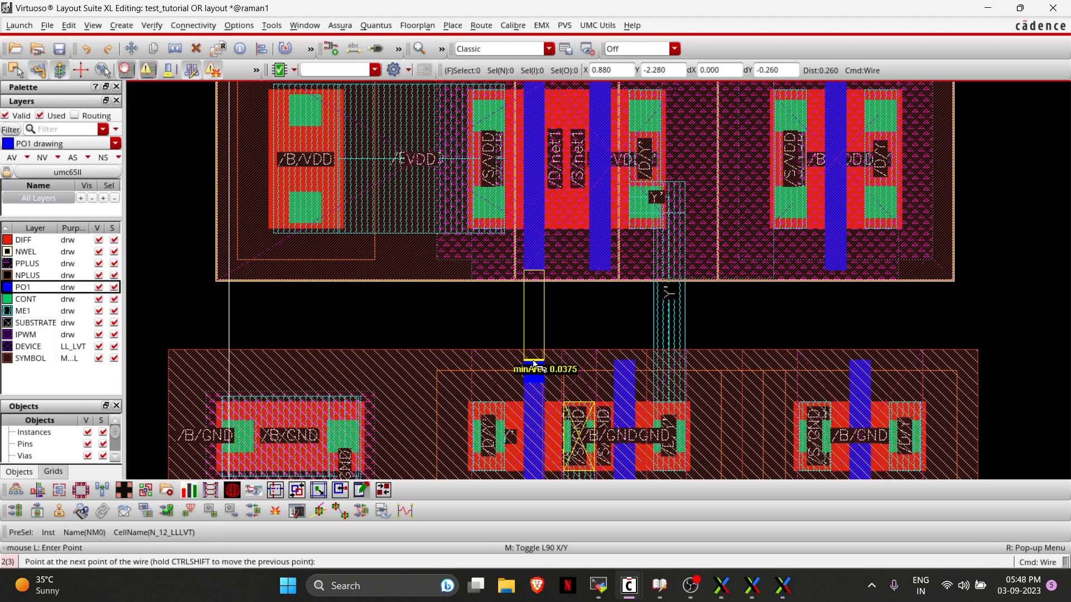
left_click(599, 273)
key("Escape")
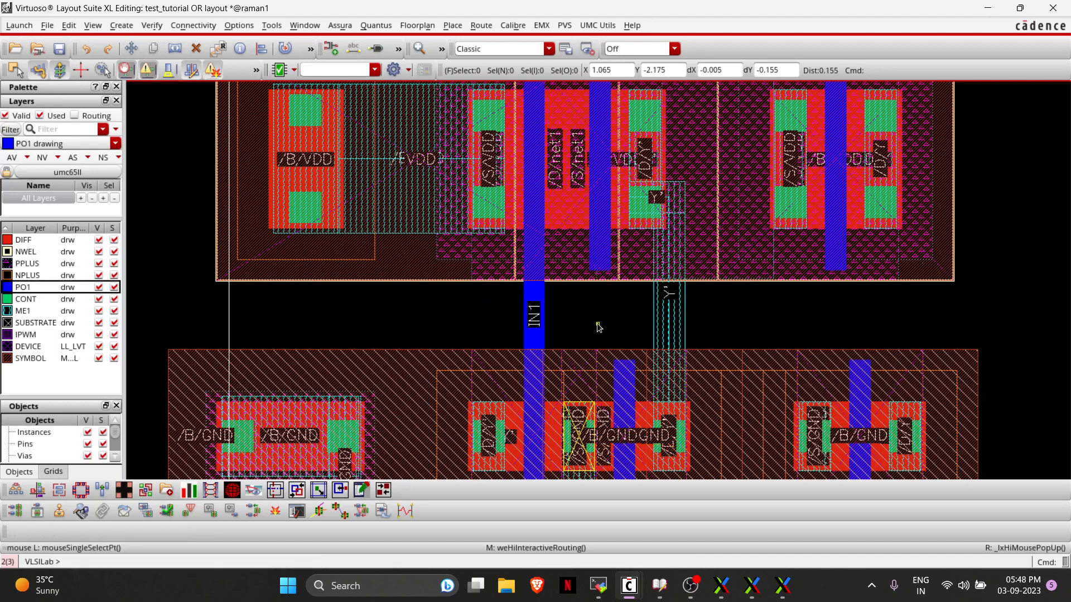
key("p")
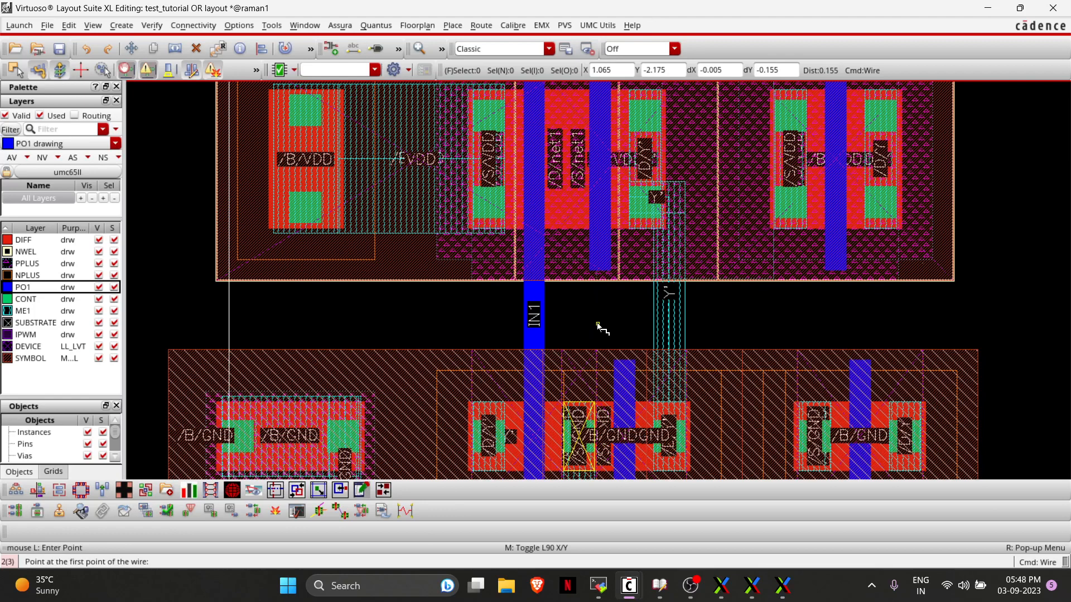
key("Escape")
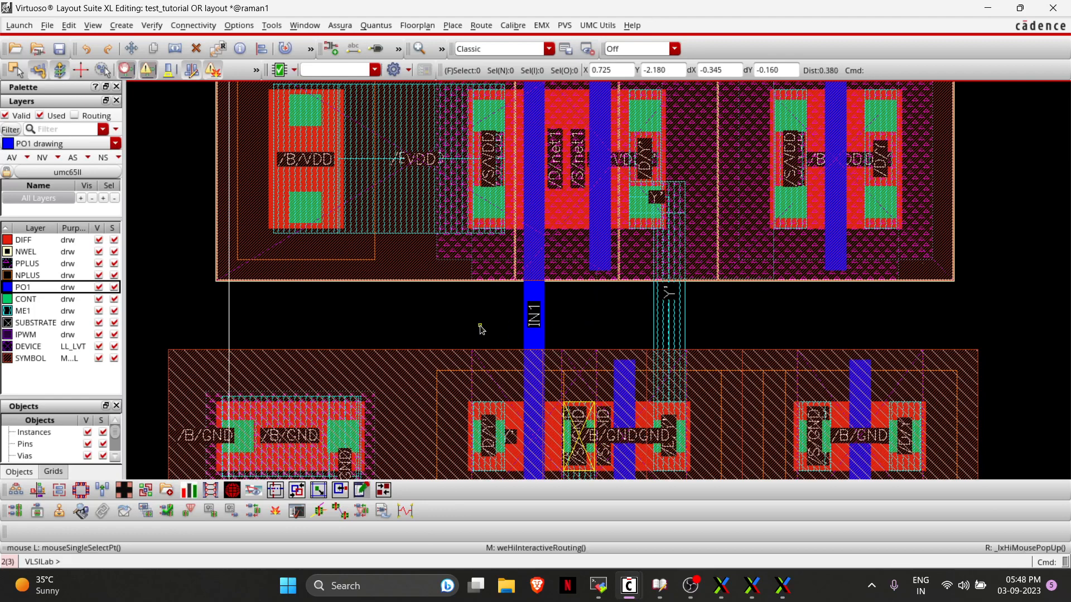
Place an M1_POLY via on the IN1 poly wire between the PMOS and NMOS rows, at about X 0.825, Y -2.150.
key("o")
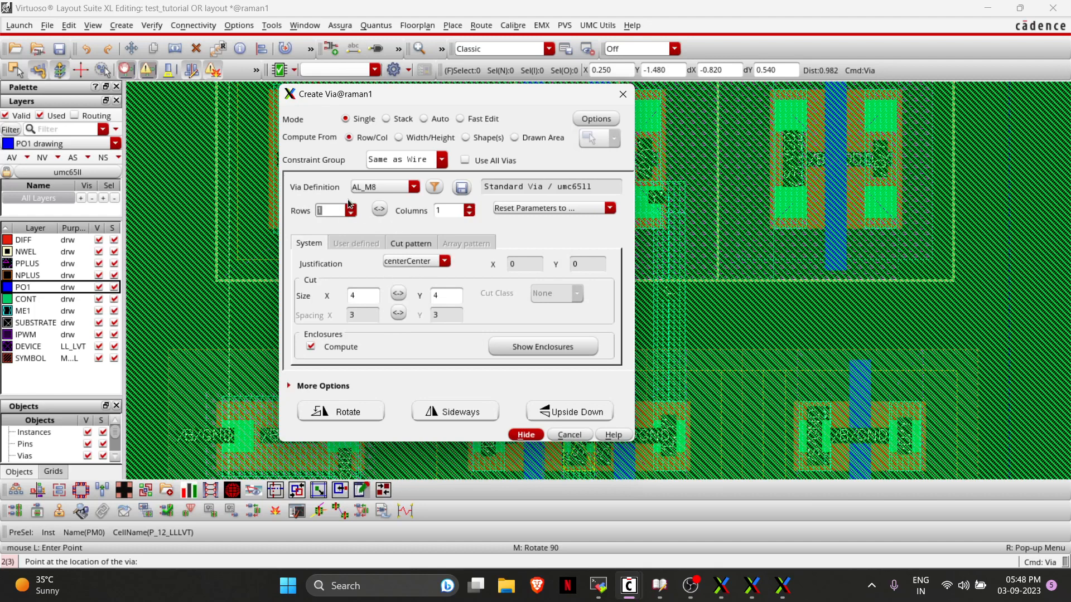
left_click(383, 189)
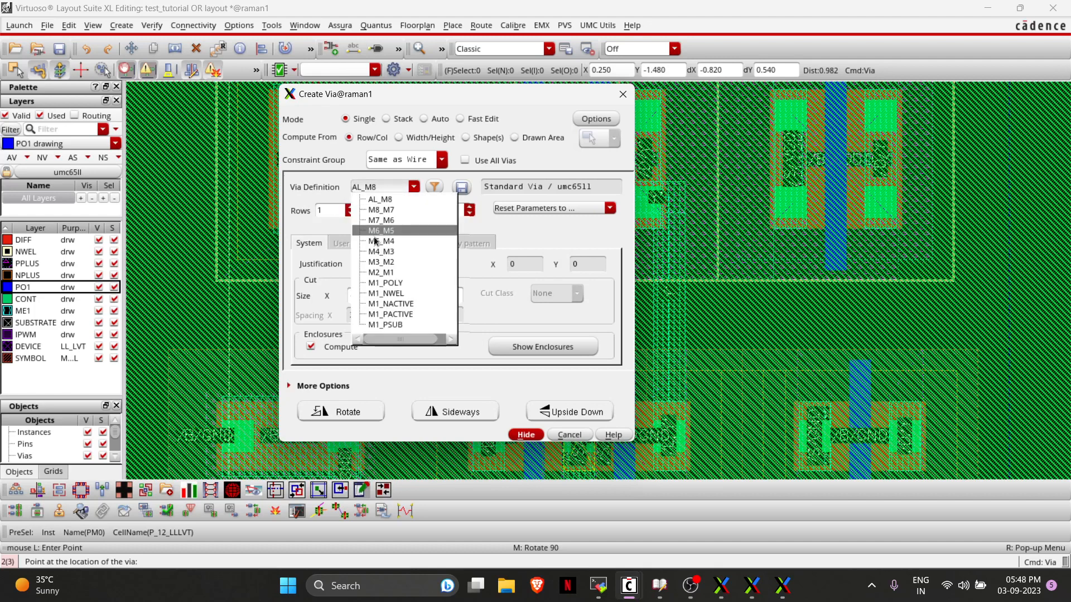
left_click(379, 282)
left_click(525, 435)
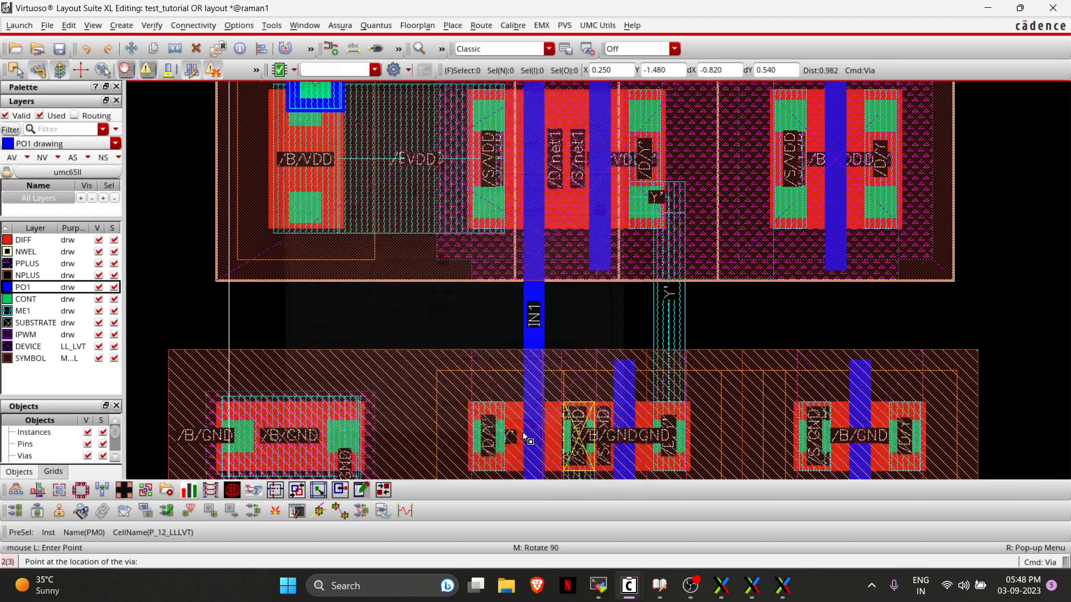
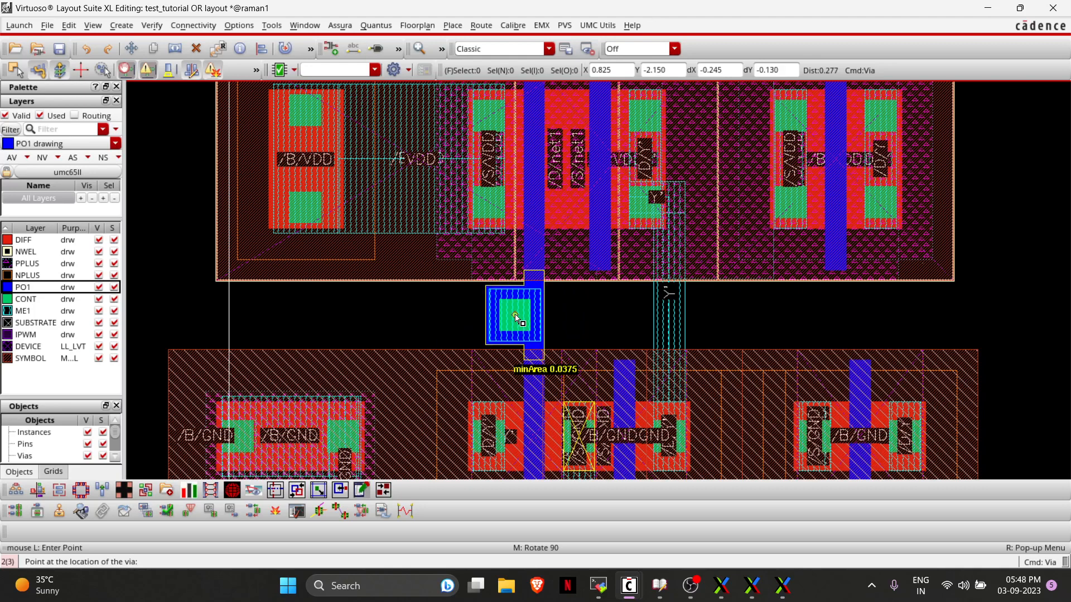
left_click(515, 316)
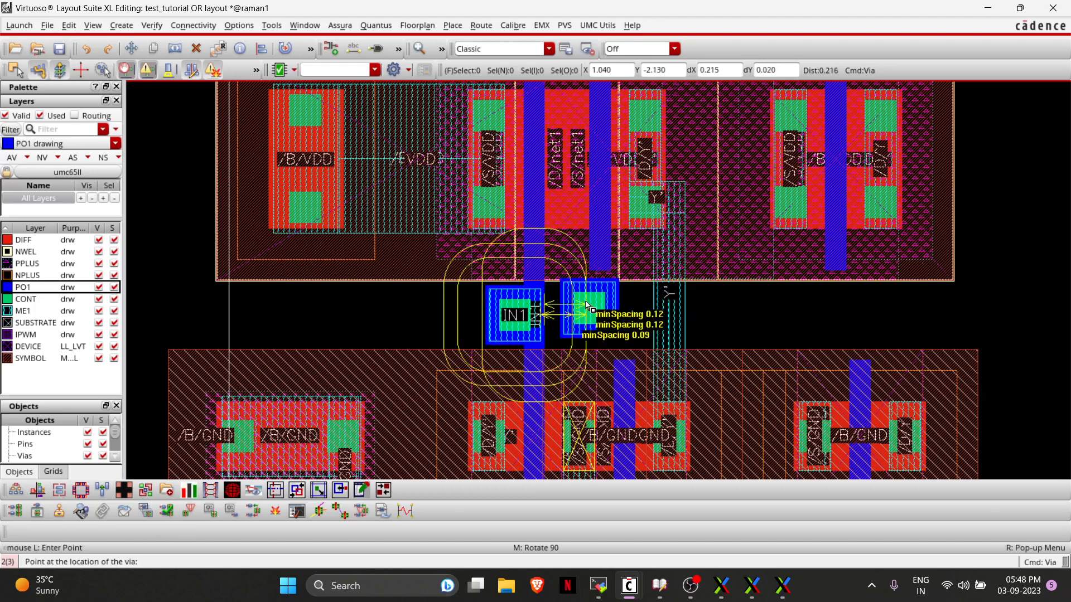
scroll(618, 326, "up", 2, "ctrl")
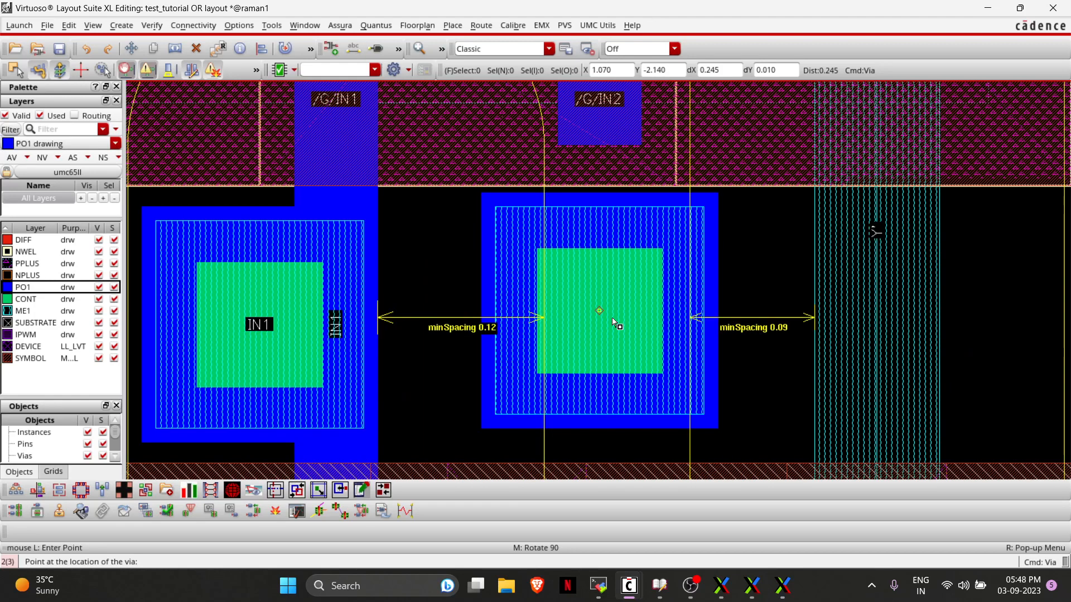
scroll(613, 319, "down", 1, "ctrl")
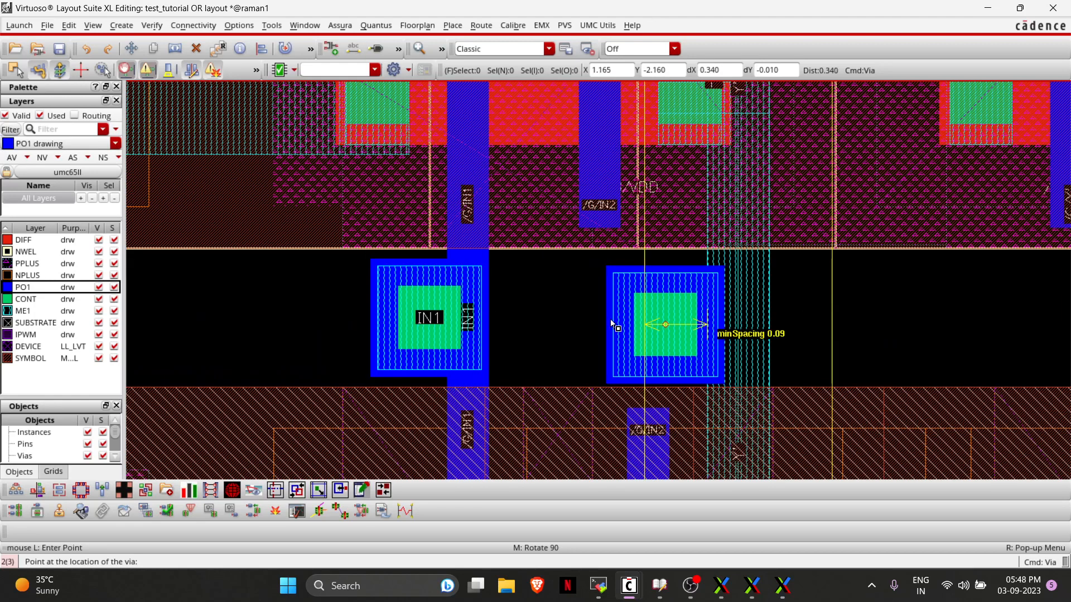
key("Escape")
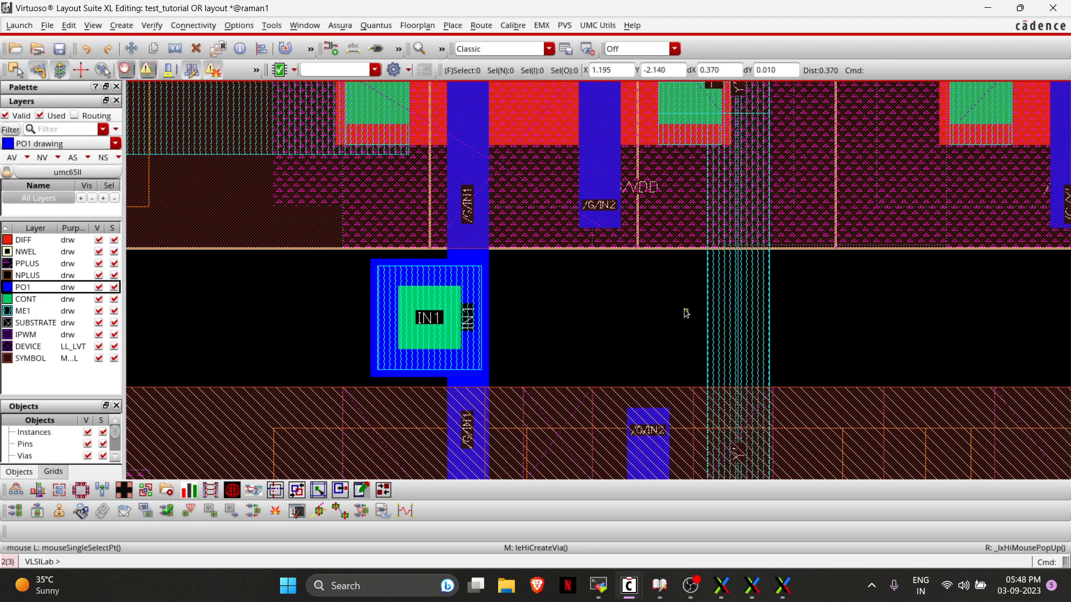
Move the ME1 Y' wire about 0.09 to the right, away from the IN2 gates.
scroll(686, 313, "down", 2, "ctrl")
scroll(686, 313, "up", 2, "ctrl")
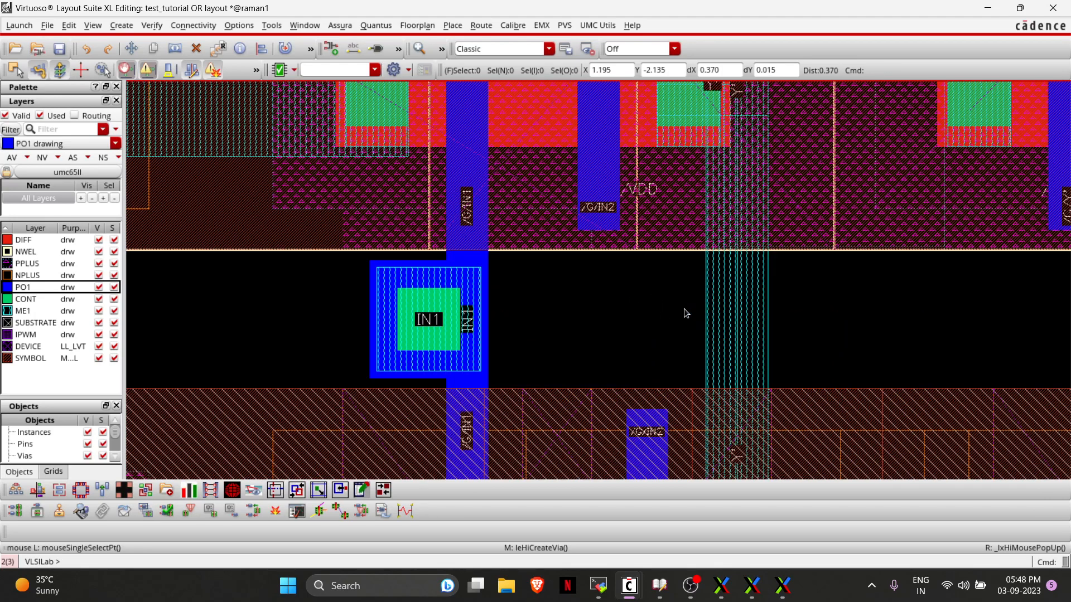
scroll(686, 313, "down", 1, "ctrl")
key("m")
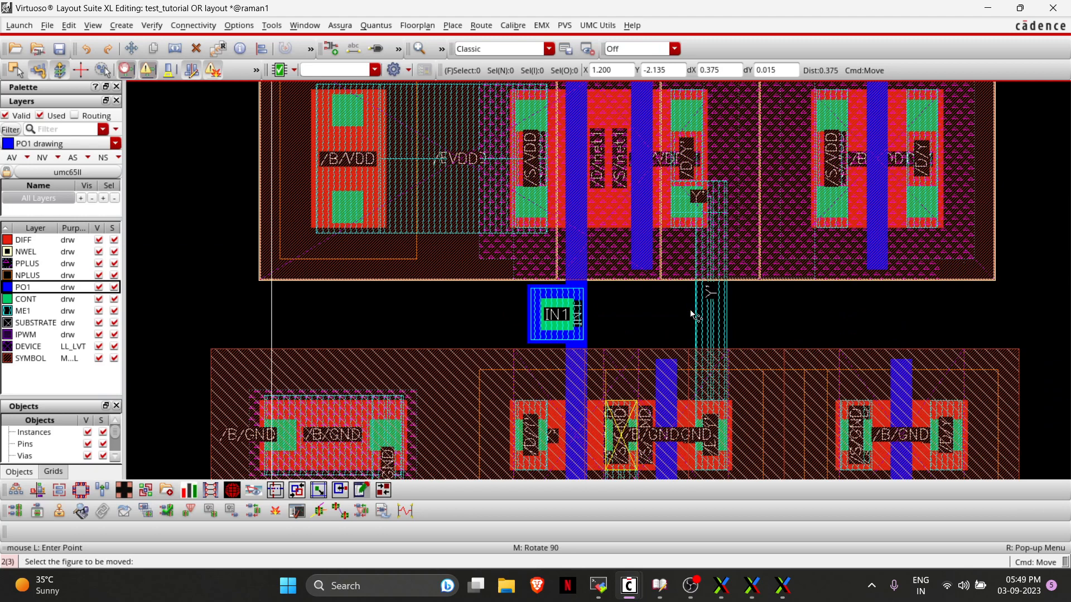
left_click(718, 324)
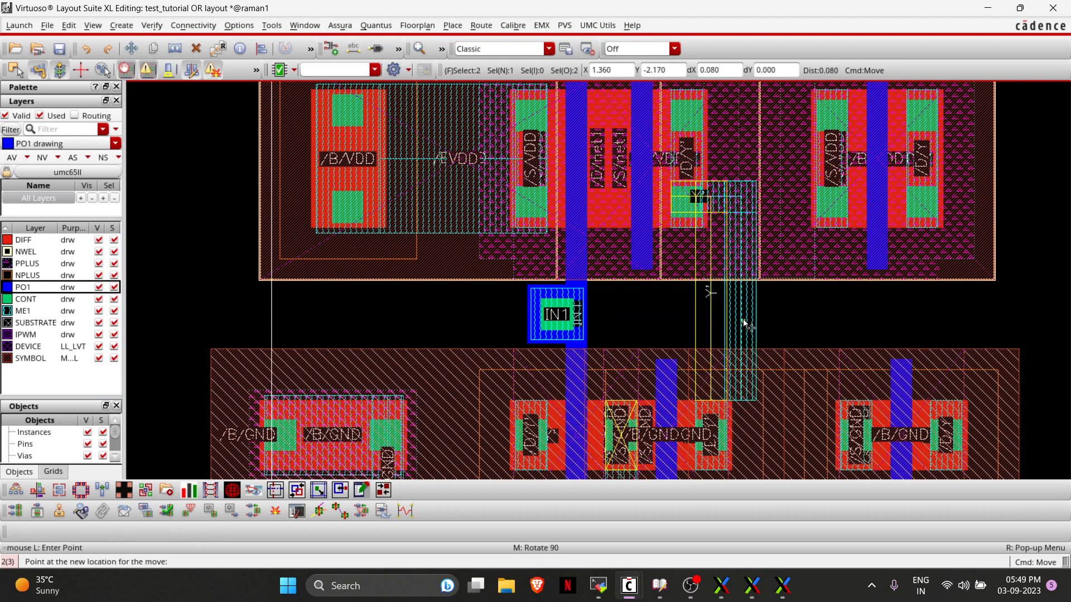
left_click(745, 319)
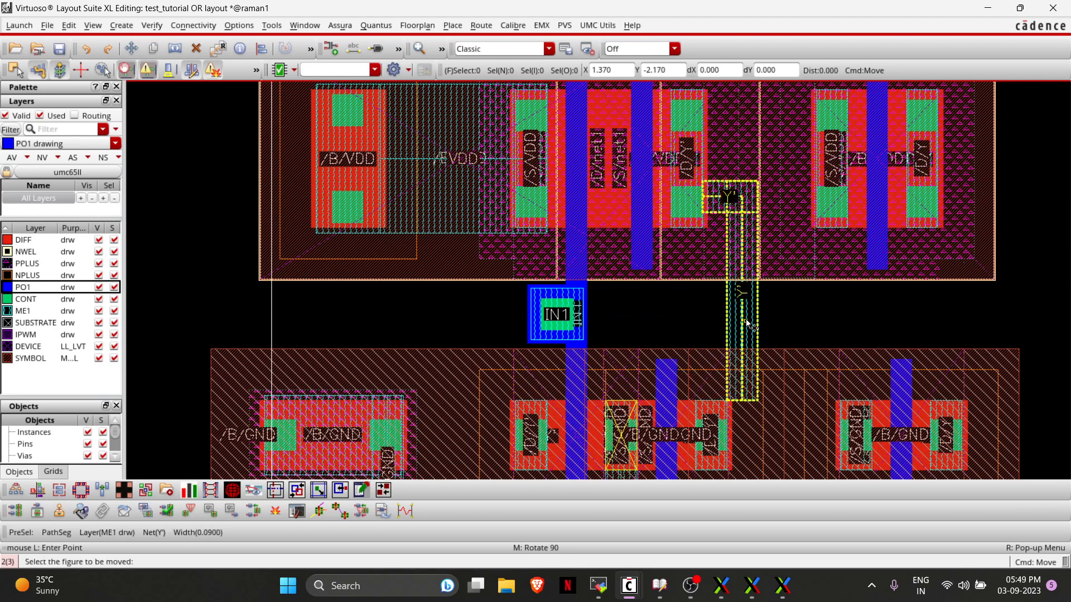
Stretch the Y' wire's short horizontal segment about 0.09 leftward so that it overlaps the PMOS drain contact.
scroll(701, 295, "up", 2)
key("Up")
key("Up")
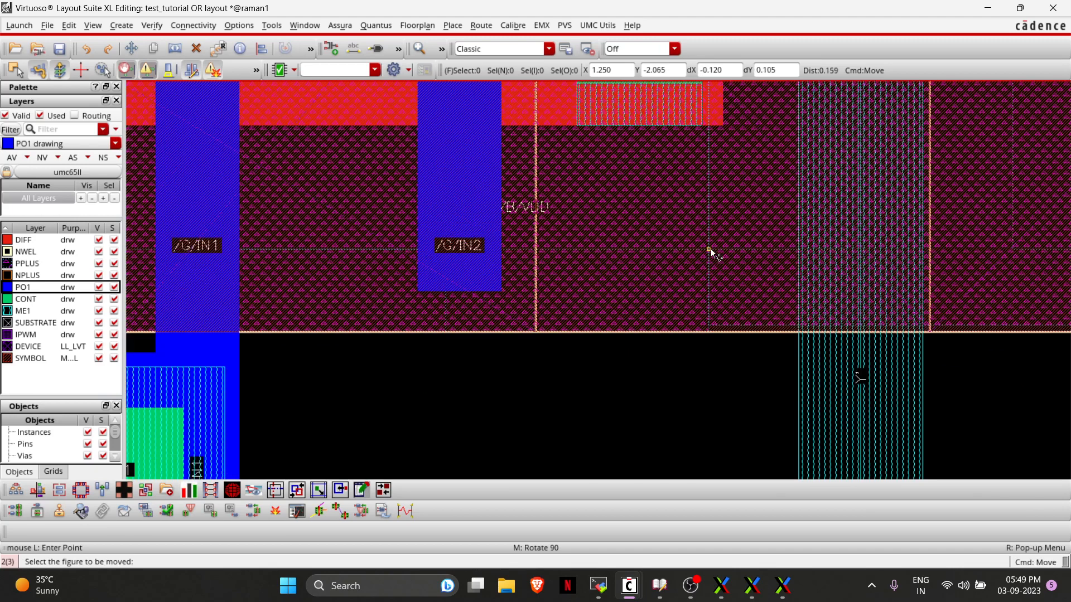
key("s")
key("Up")
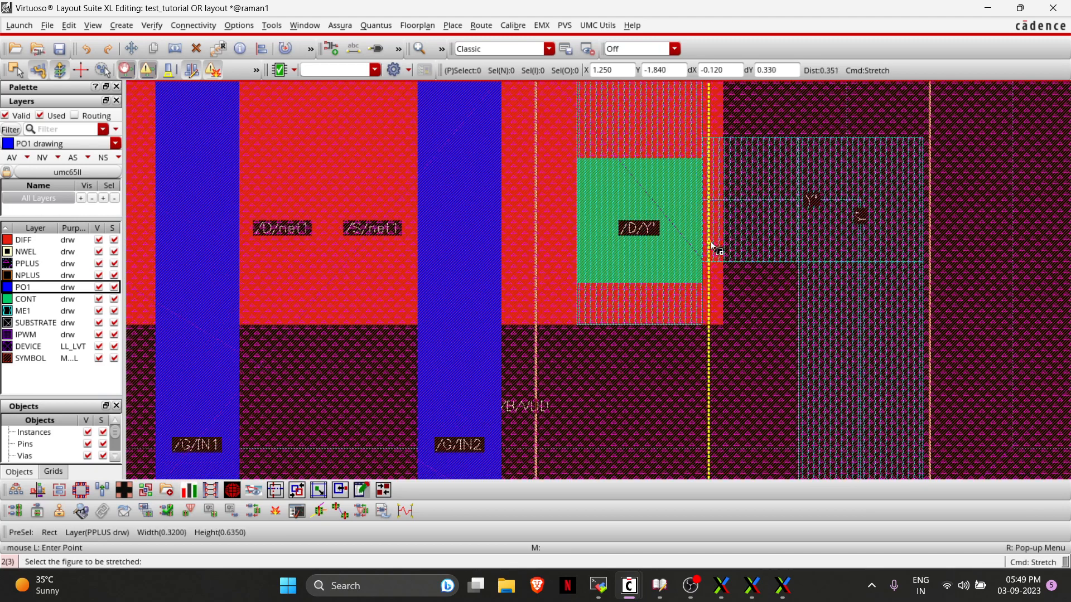
left_click(709, 202)
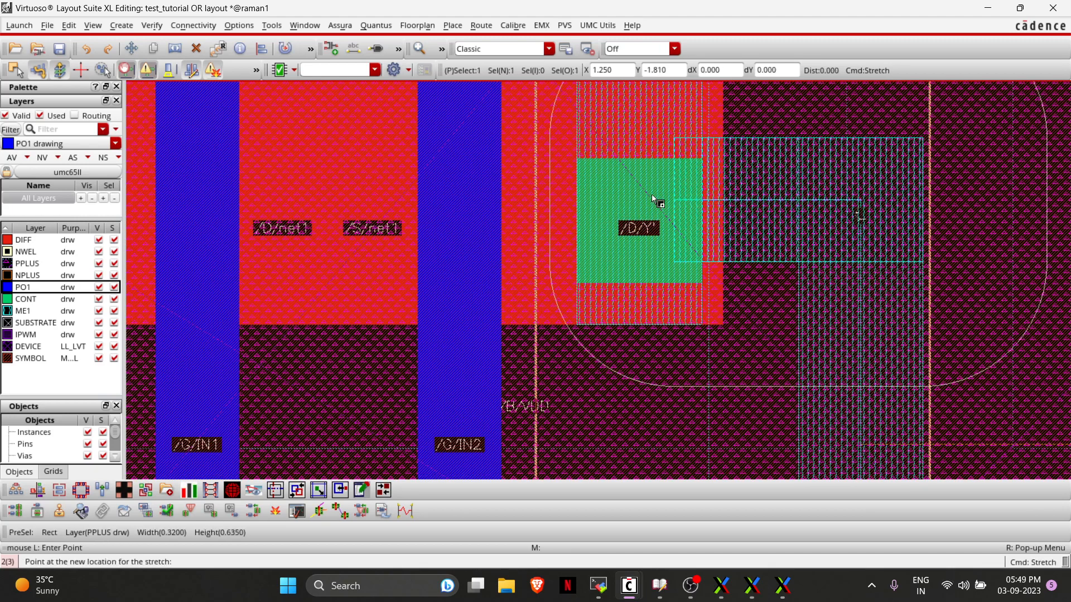
left_click(581, 191)
key("Down")
key("Down")
key("Down")
key("Down")
key("Down")
key("Down")
key("Down")
key("Down")
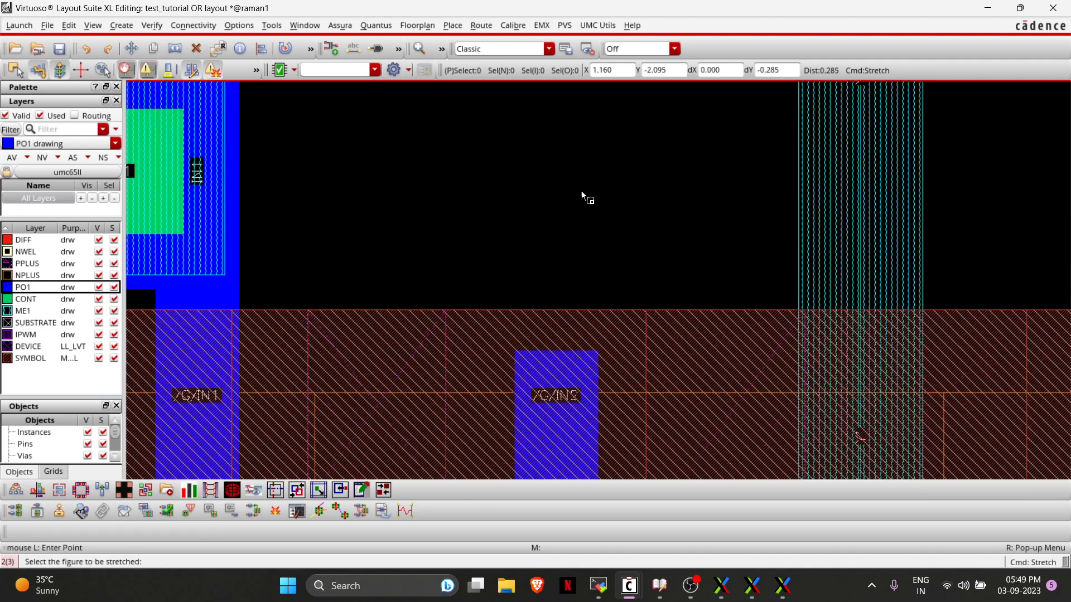
Stretch the lower end of the vertical ME1 Y' wire about 0.145 downward, alongside the NMOS Y' drain contact.
key("Right")
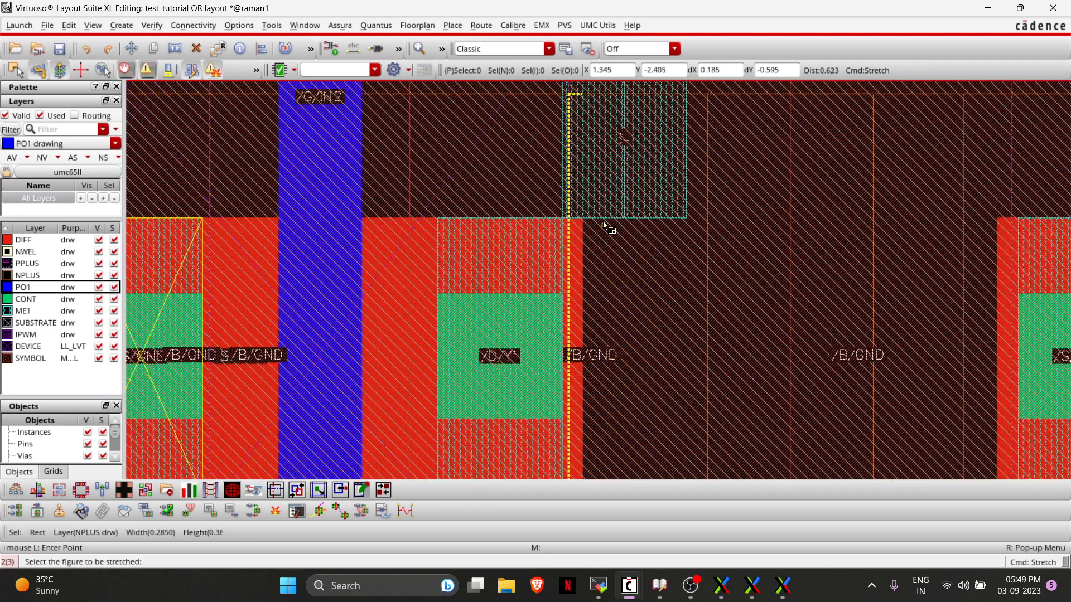
left_click(620, 214)
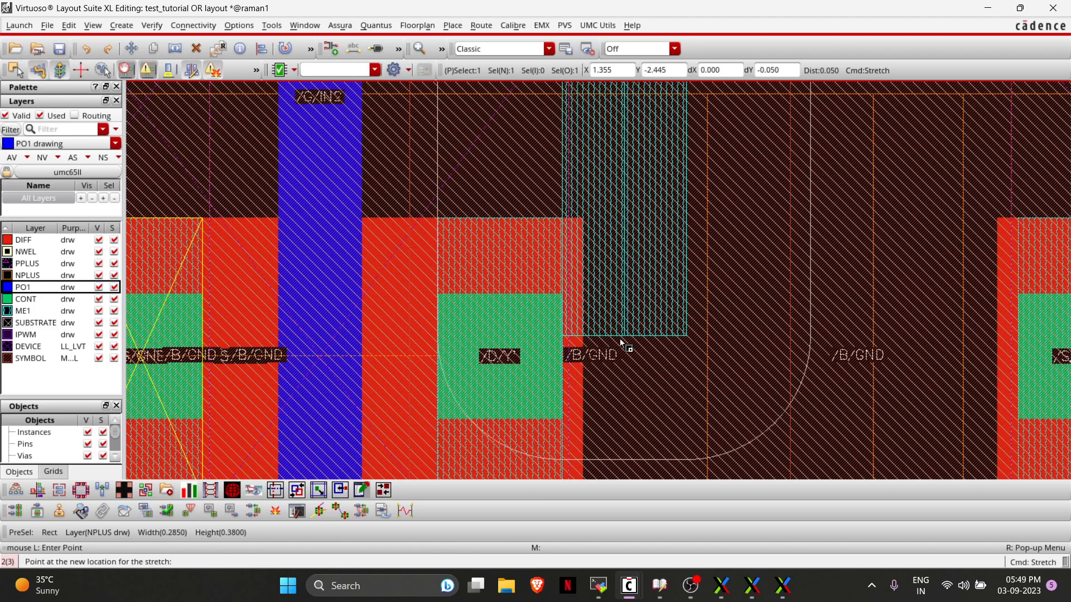
left_click(618, 412)
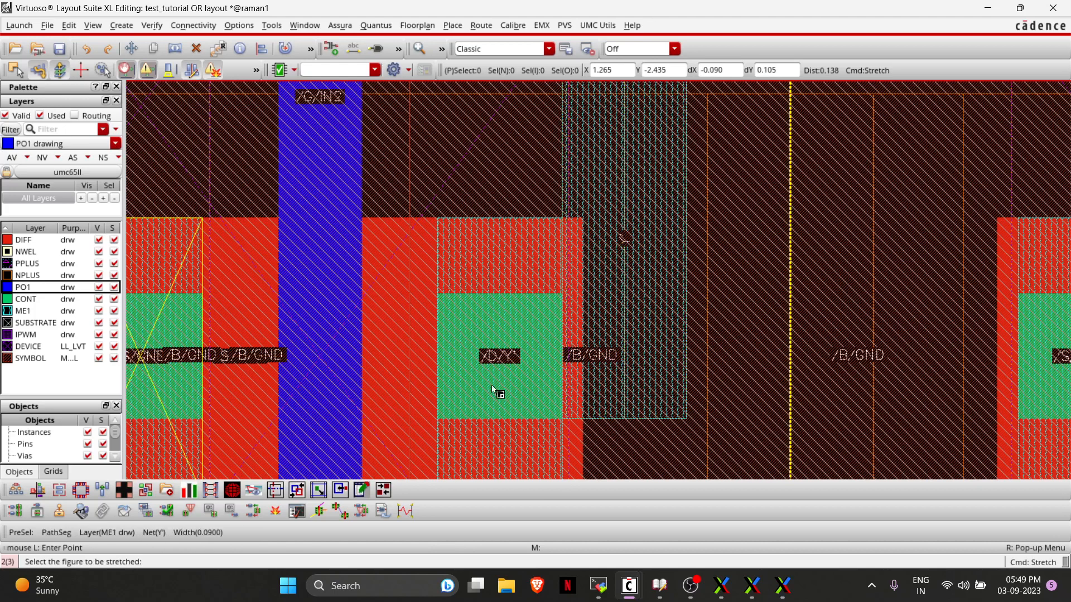
scroll(587, 387, "up", 10)
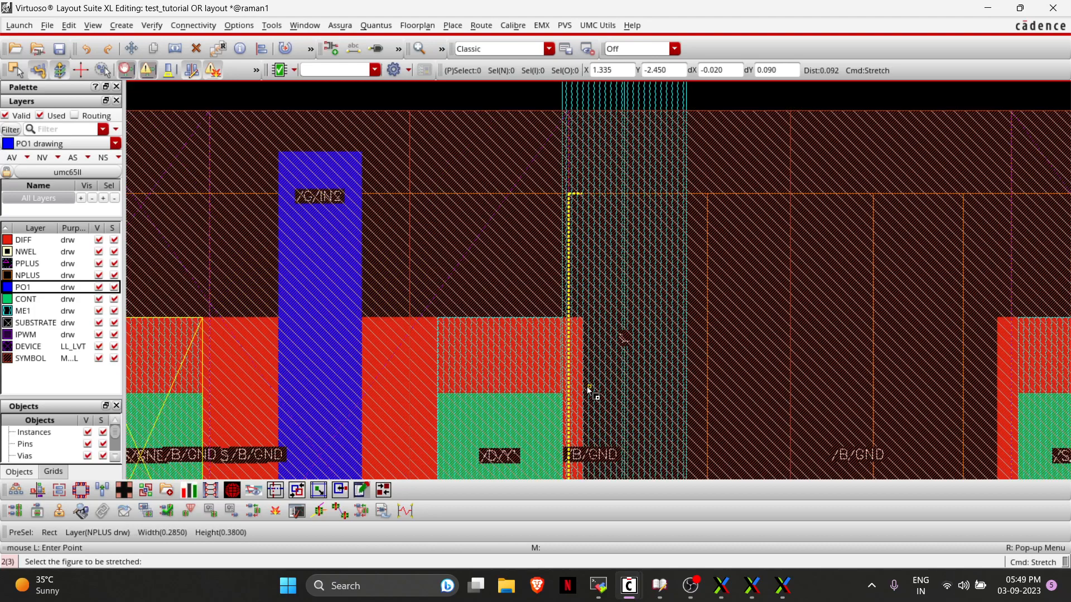
scroll(589, 390, "down", 3, "ctrl")
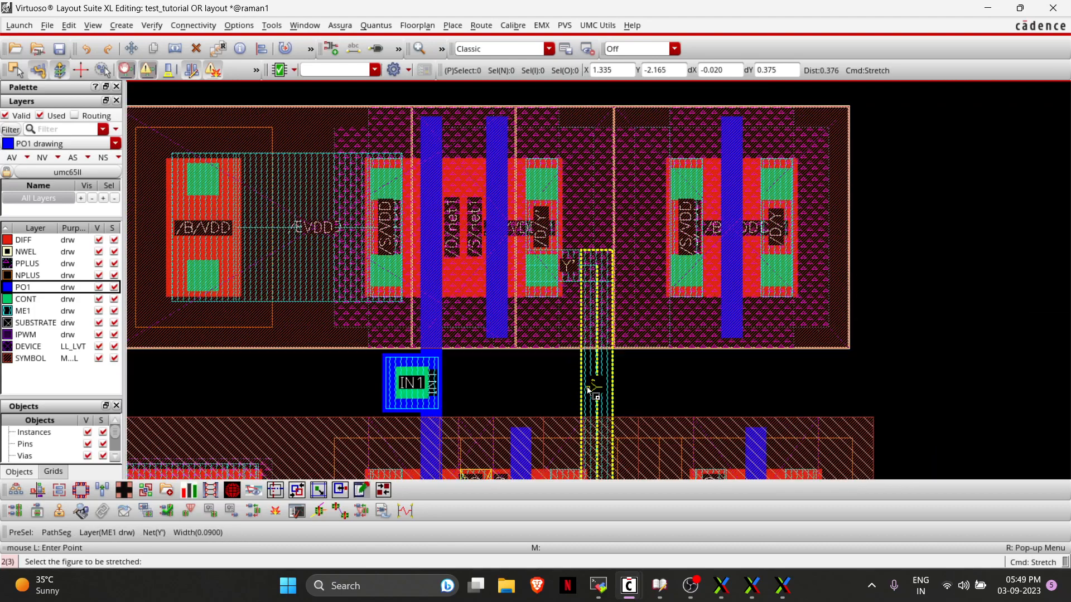
Copy the IN1 M1_POLY via 0.300 to the right, into the gap between the PMOS and NMOS gates of IN2.
key("Left")
key("Right")
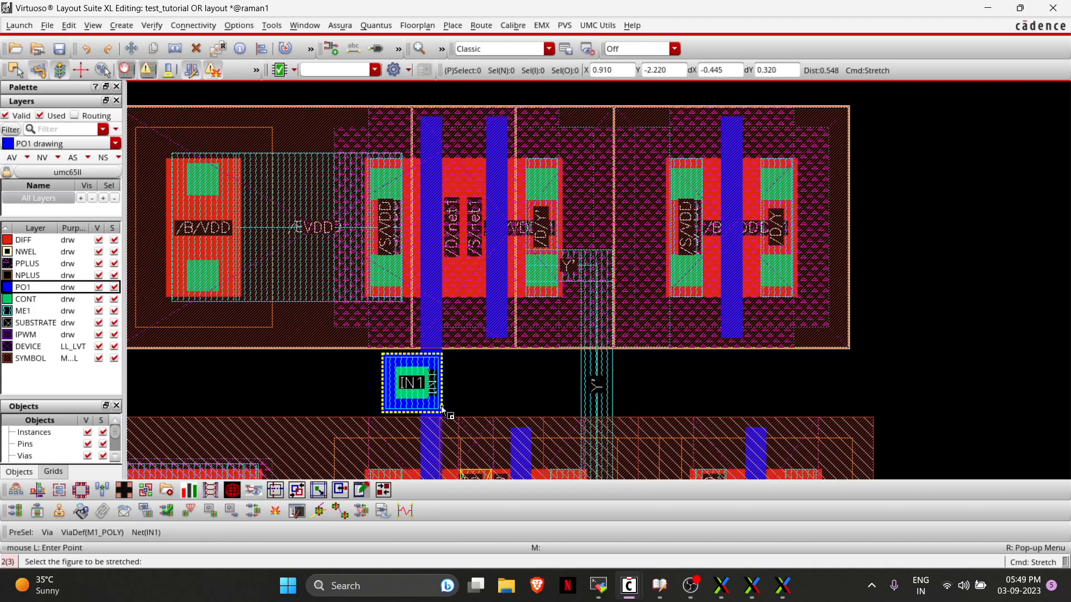
key("c")
left_click(386, 410)
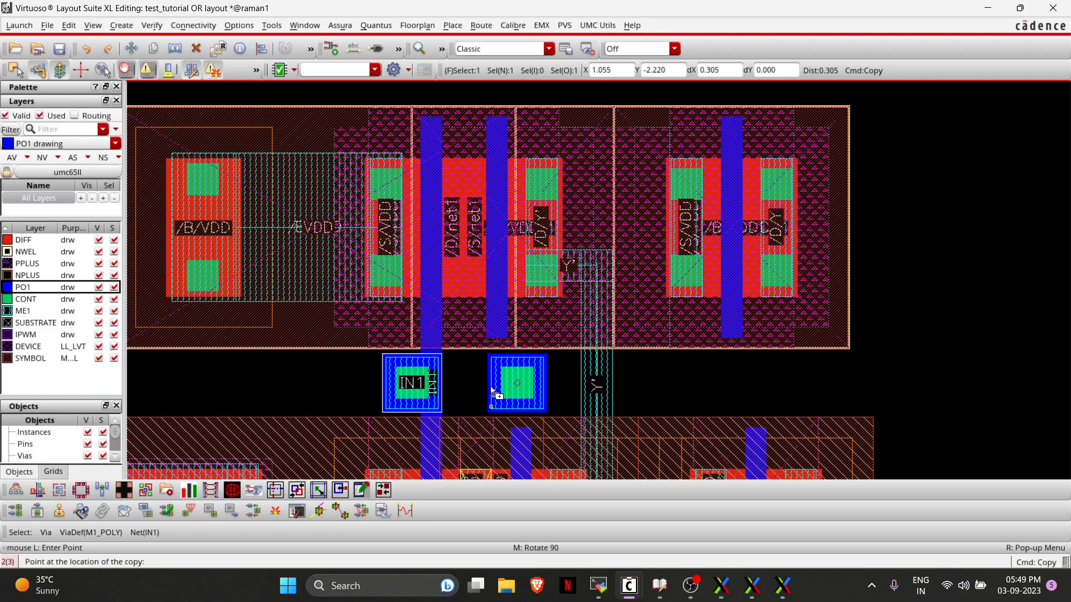
scroll(494, 391, "up", 1, "ctrl")
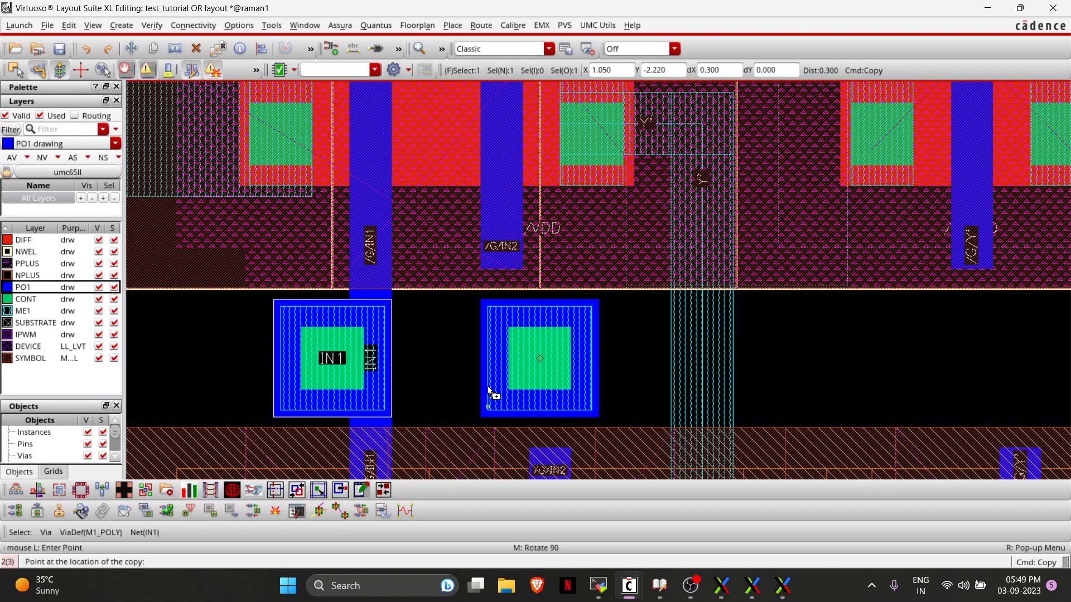
left_click(489, 392)
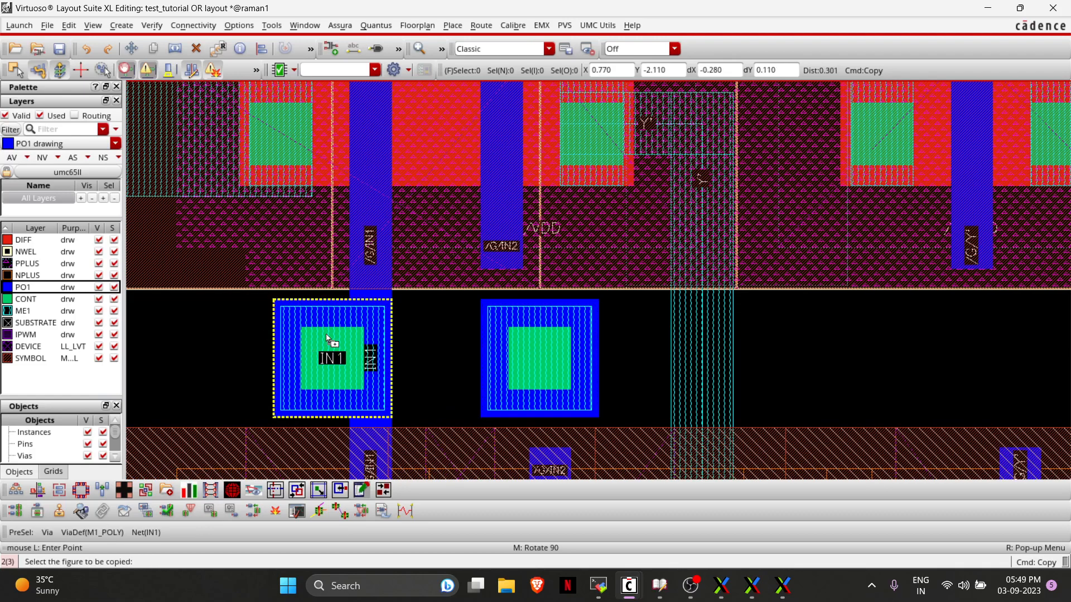
Switch to the OR schematic and check which transistor gates IN1 and IN2 connect to, then return to the layout.
key("alt+Tab")
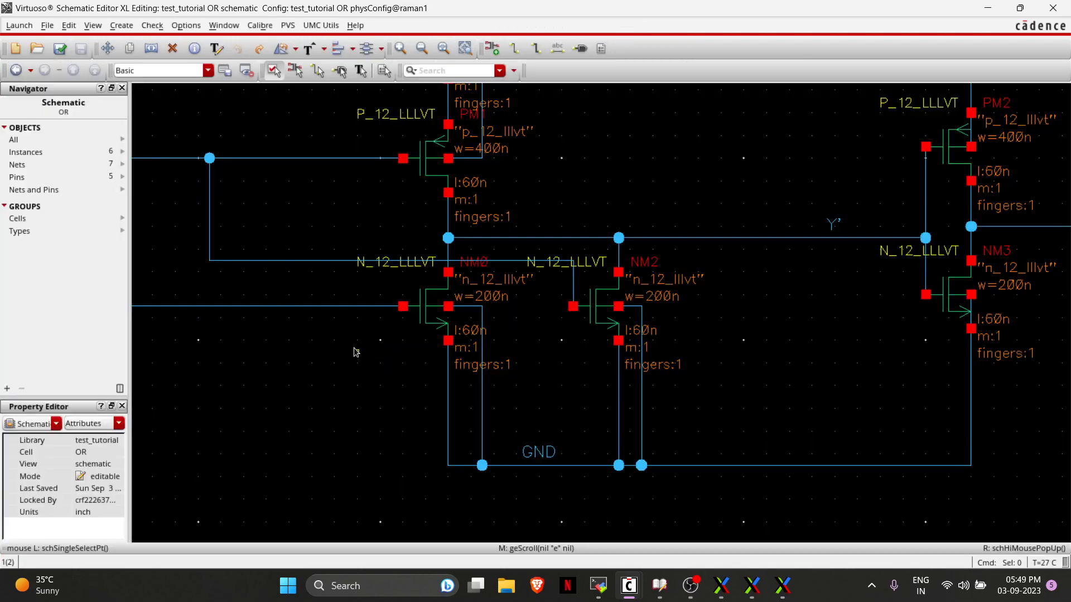
key("alt+Tab")
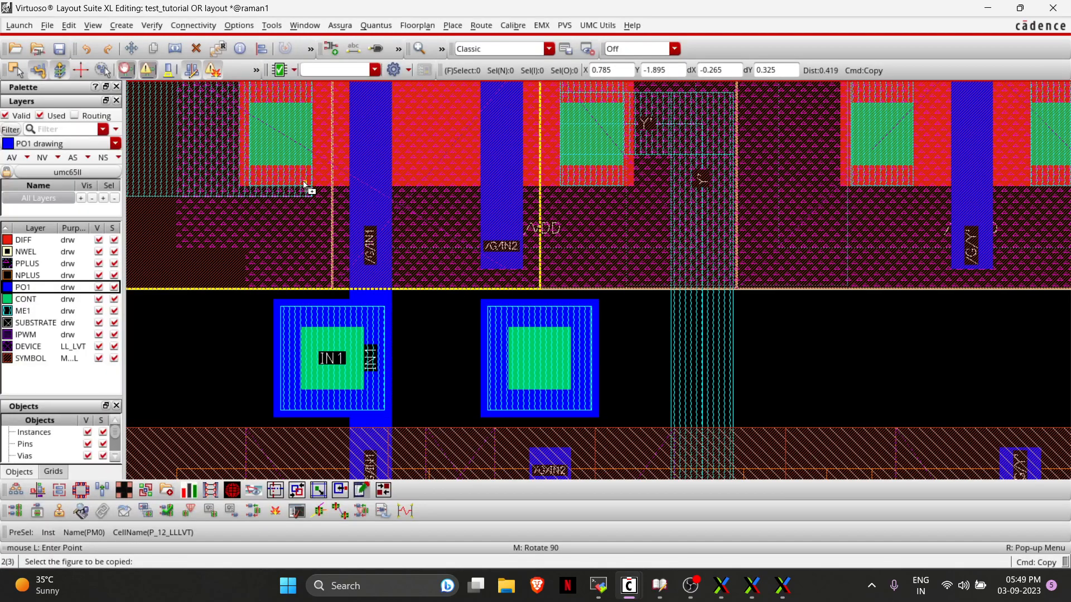
scroll(304, 183, "down", 2)
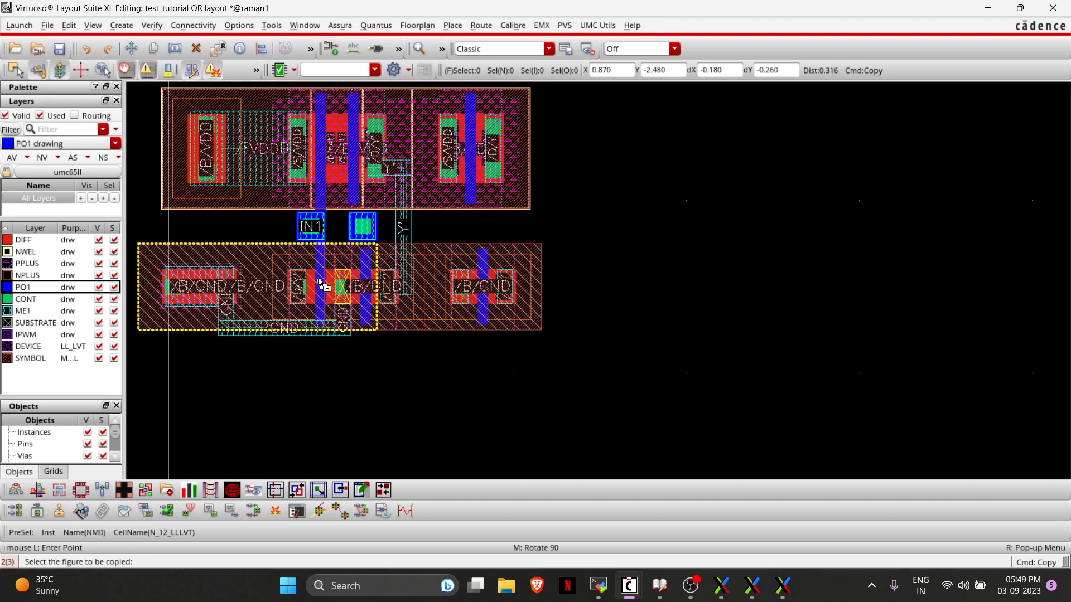
key("alt+Tab")
scroll(415, 144, "down", 2)
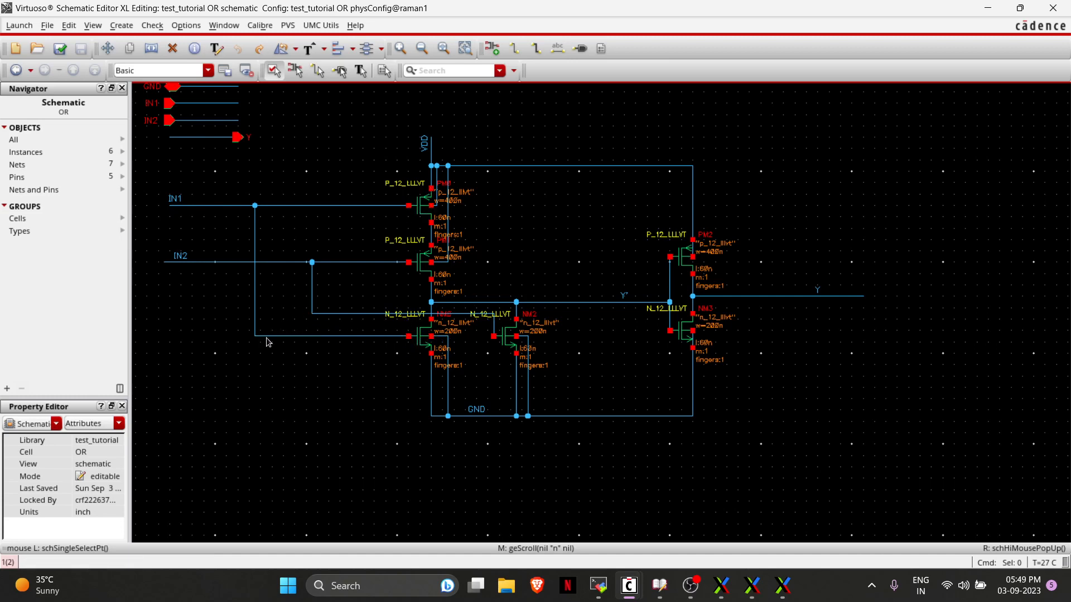
key("alt+Tab")
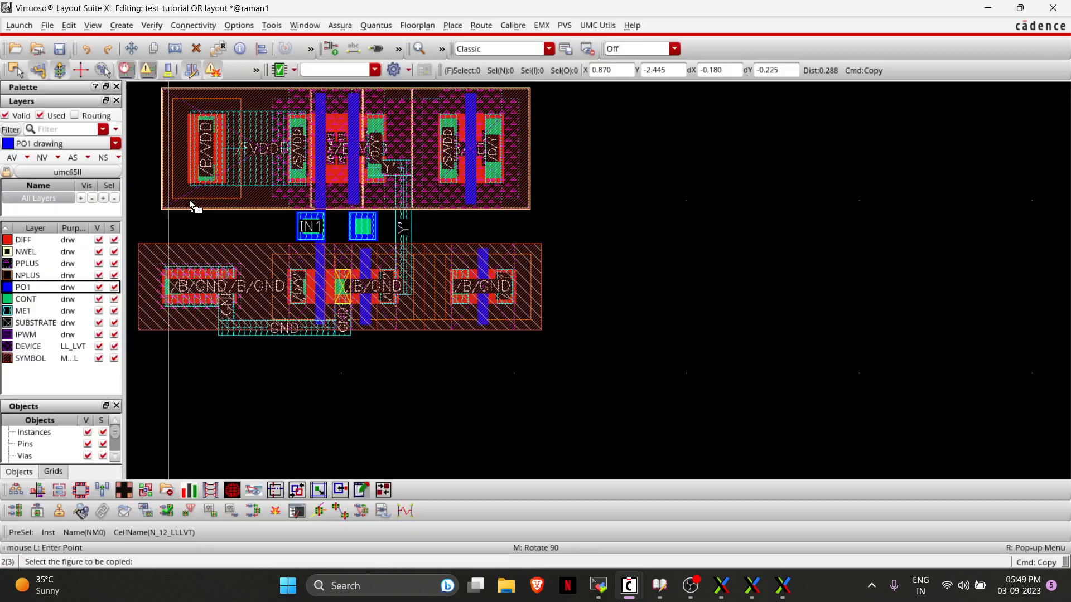
Draw a 0.06 wide PO1 wire from the lower end of the PMOS IN2 gate down to the copied M1_POLY via.
key("Up")
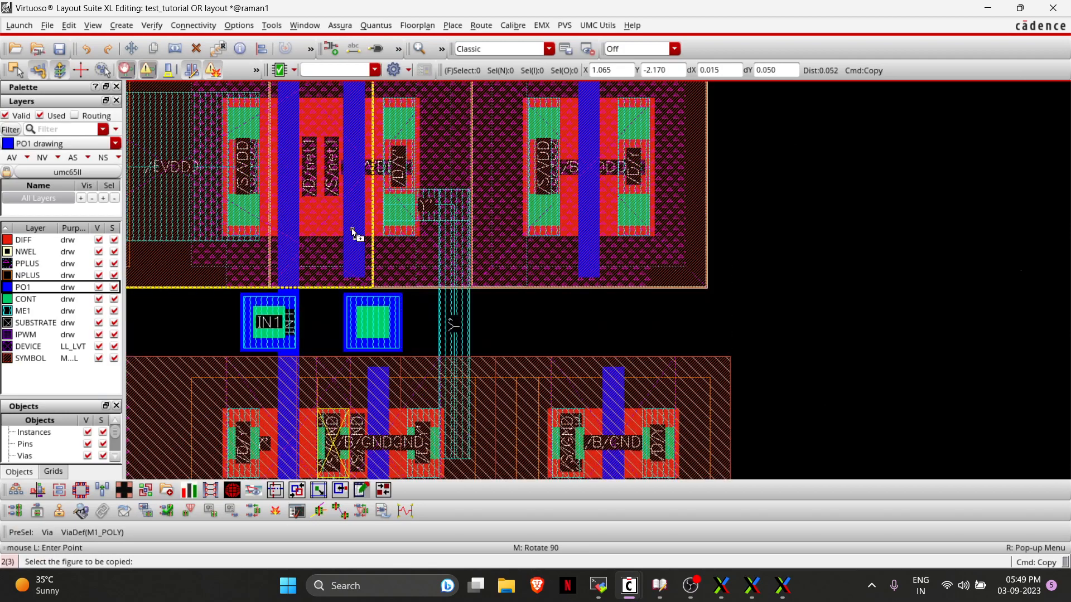
scroll(351, 230, "up", 2)
key("Down")
key("Down")
key("Down")
key("Up")
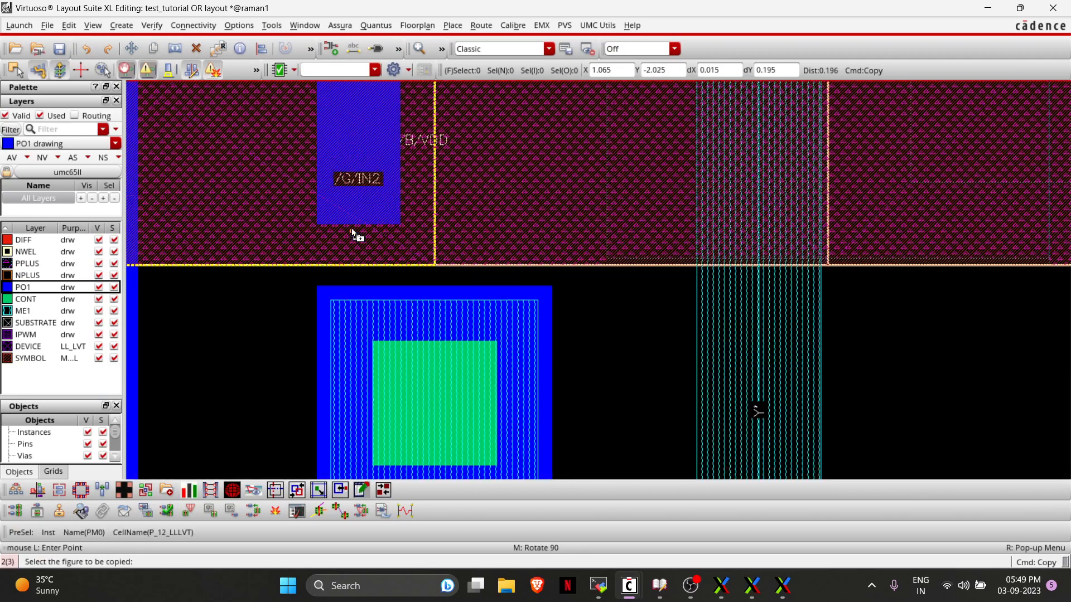
key("p")
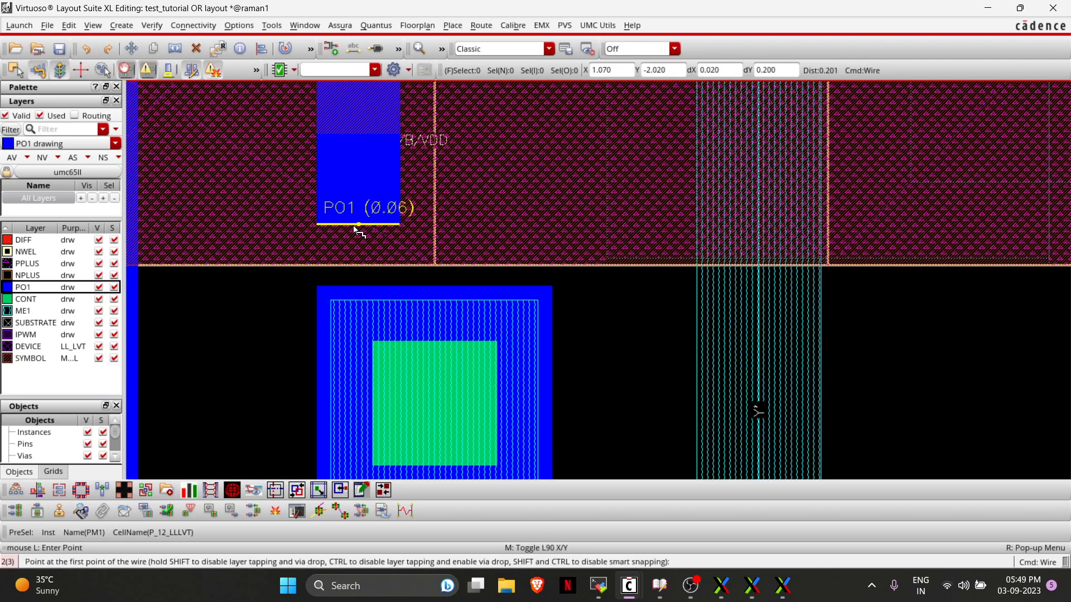
left_click(353, 225)
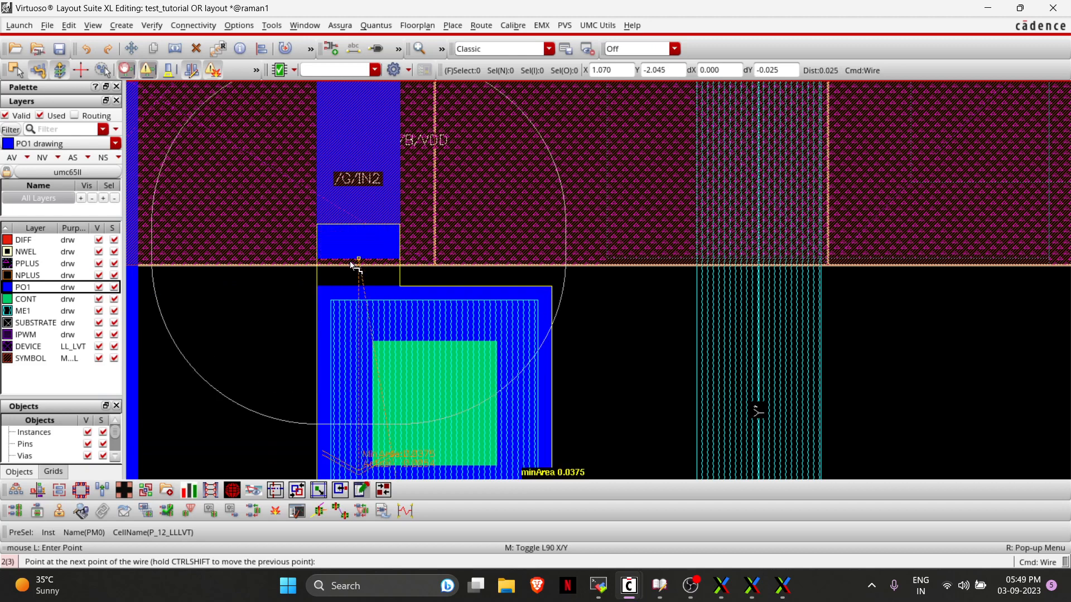
double_click(347, 289)
Draw a PO1 wire from the upper end of the NMOS IN2 gate up to the IN2 via.
scroll(347, 289, "down", 1, "ctrl")
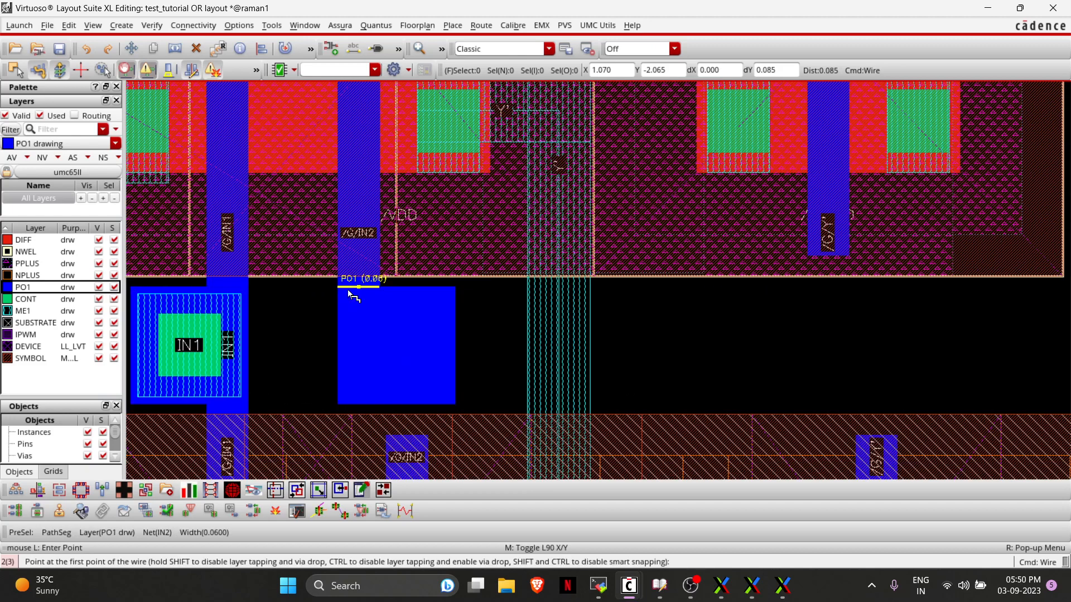
scroll(347, 289, "down", 3)
left_click(407, 232)
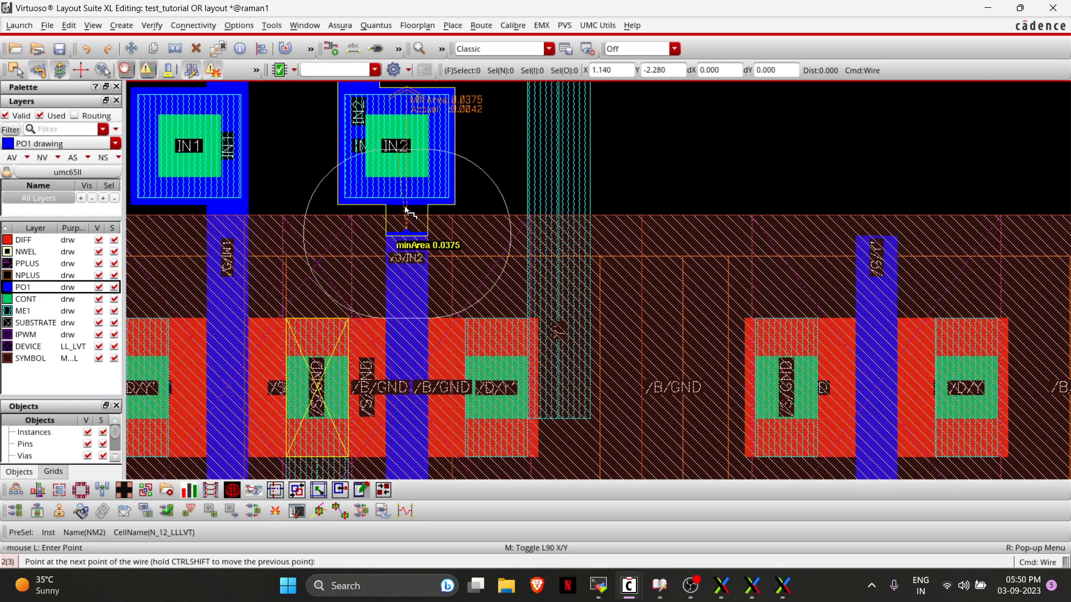
double_click(413, 182)
scroll(413, 176, "down", 2, "ctrl")
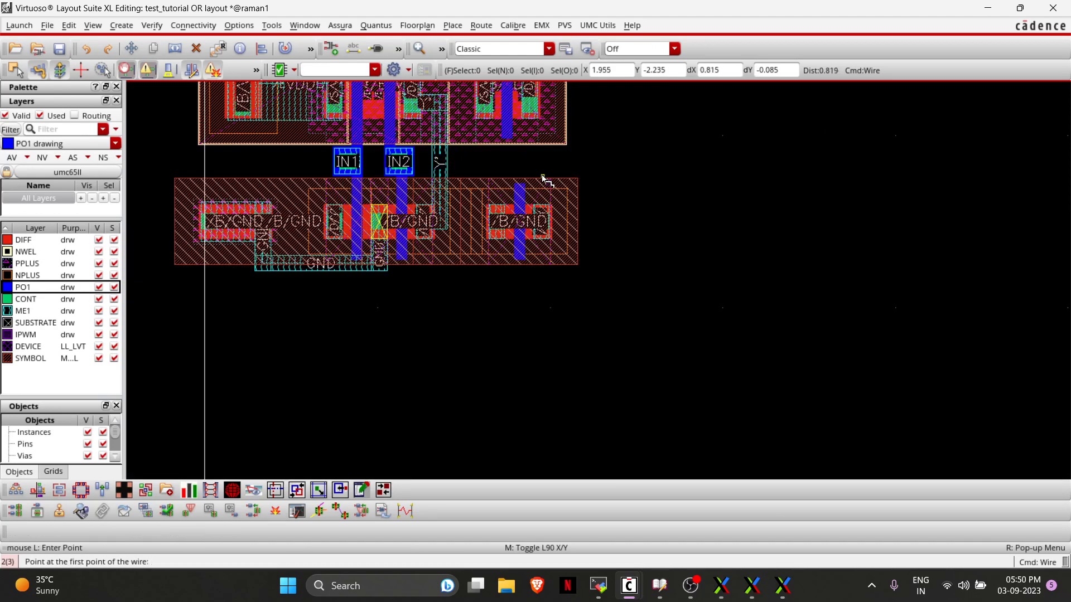
key("Escape")
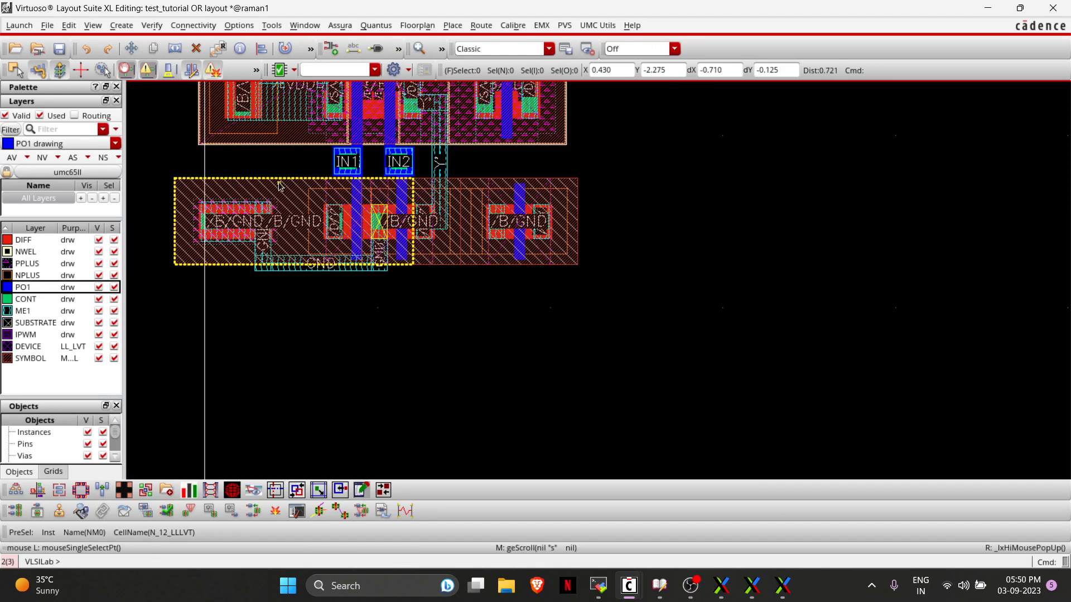
Move the IN2 M1_POLY via 0.015 upward.
scroll(280, 185, "up", 1, "ctrl")
scroll(280, 185, "up", 1)
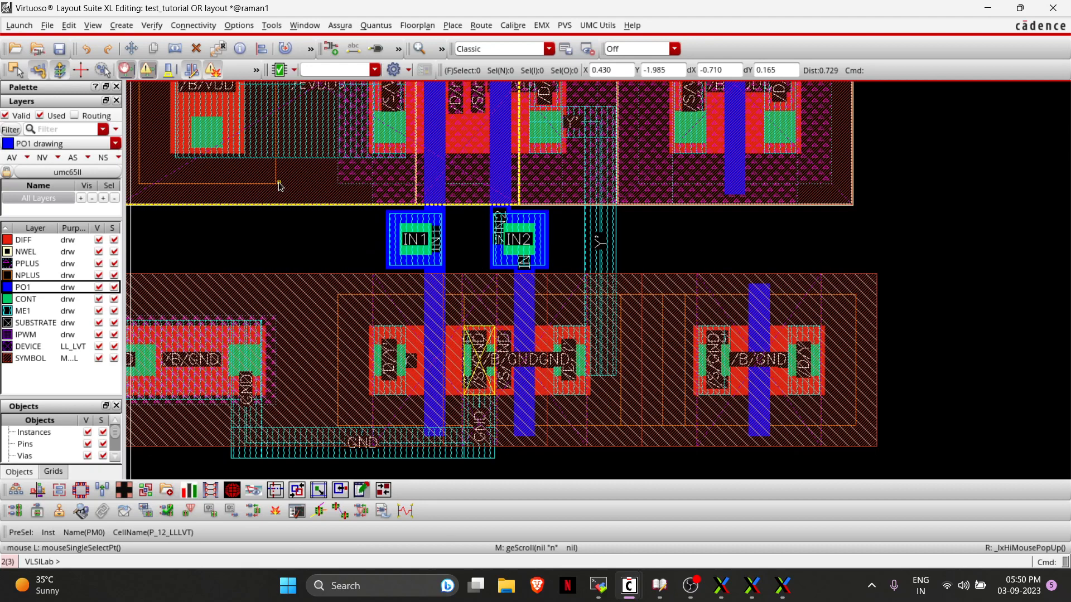
scroll(280, 186, "left", 1, "shift")
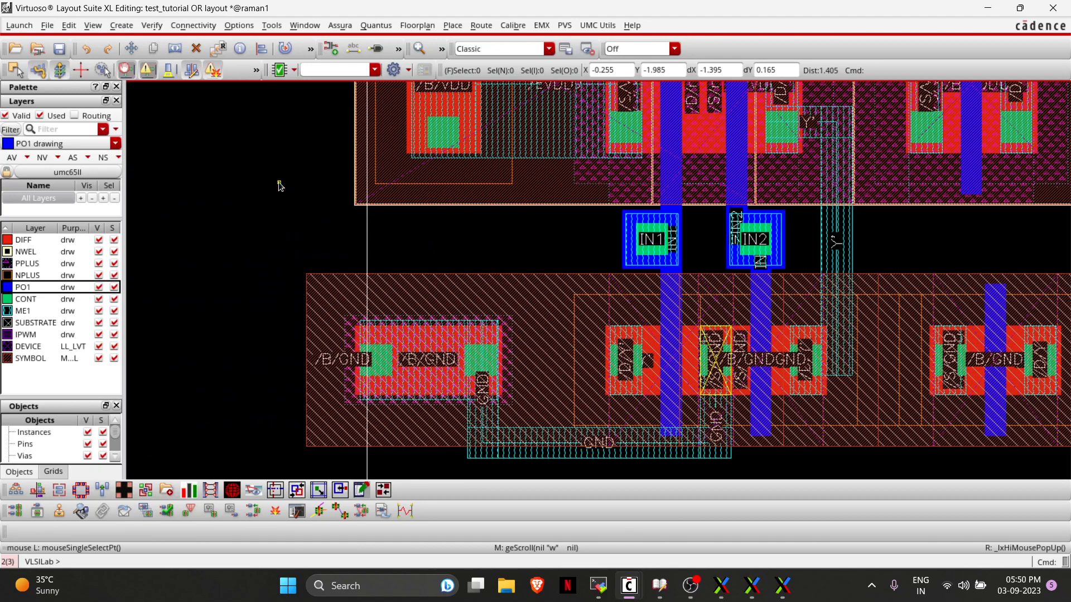
scroll(280, 185, "right", 1, "shift")
scroll(449, 222, "up", 1, "ctrl")
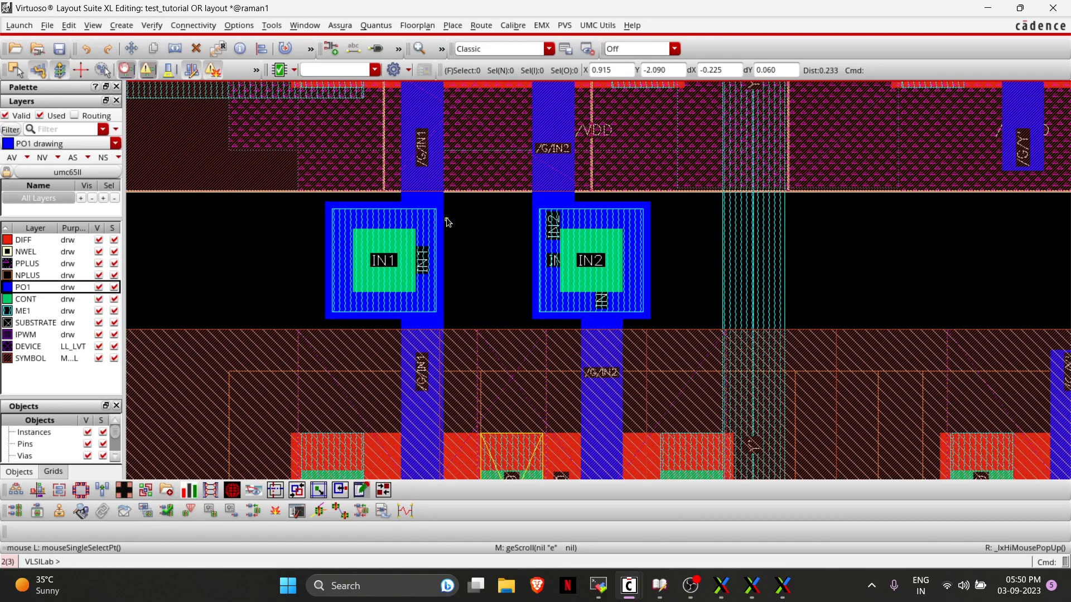
key("m")
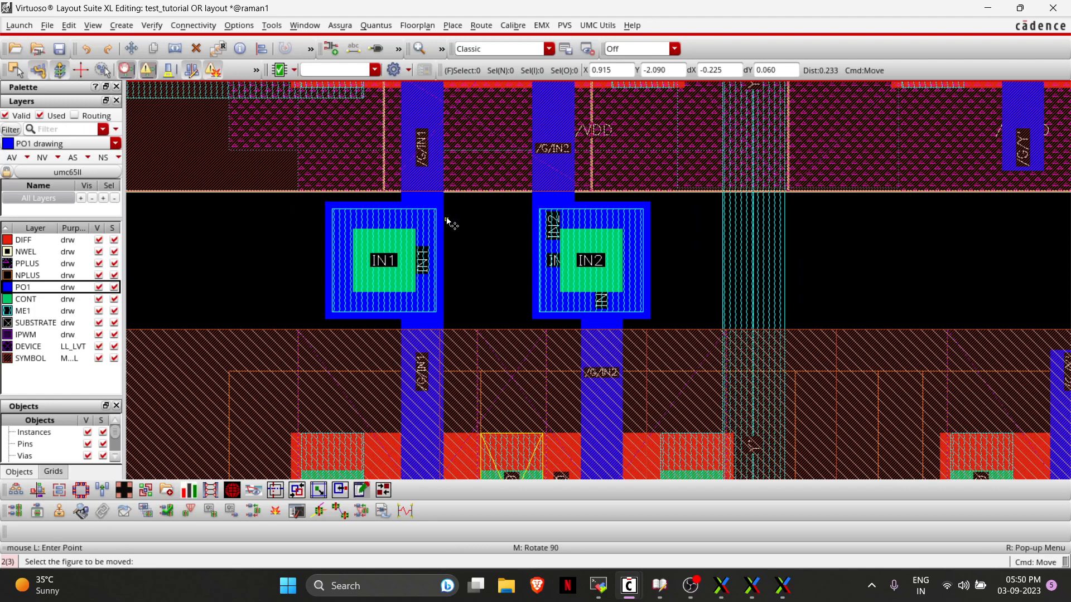
left_click(608, 207)
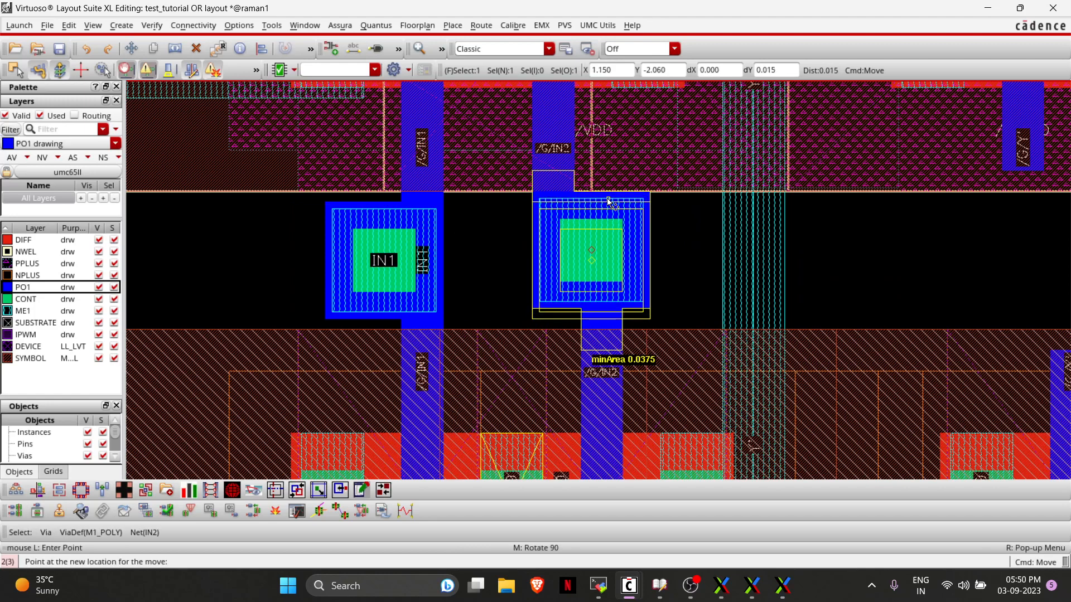
left_click(608, 198)
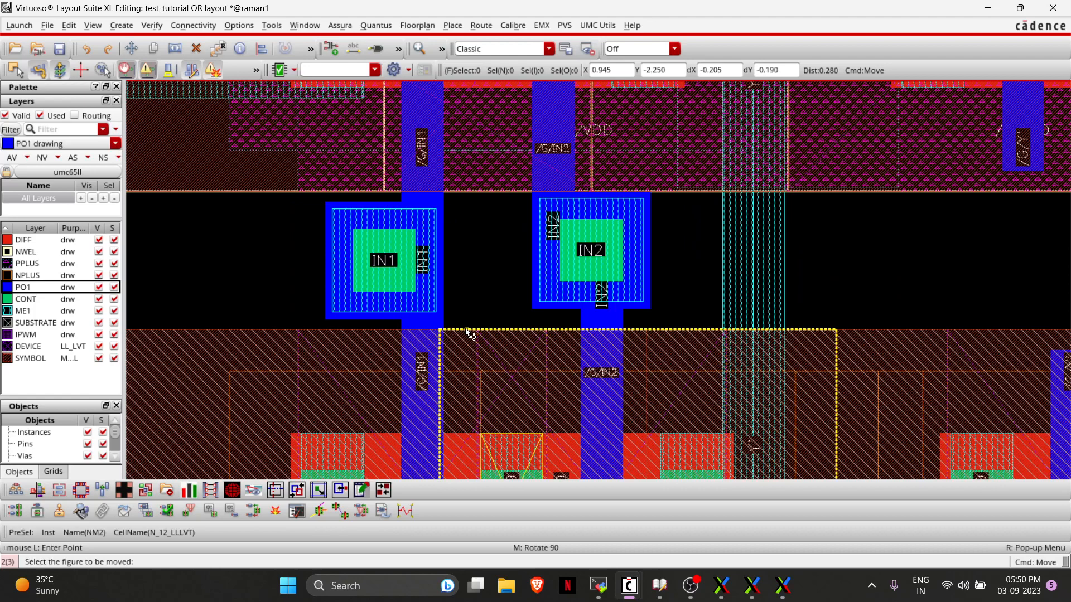
scroll(465, 328, "down", 2)
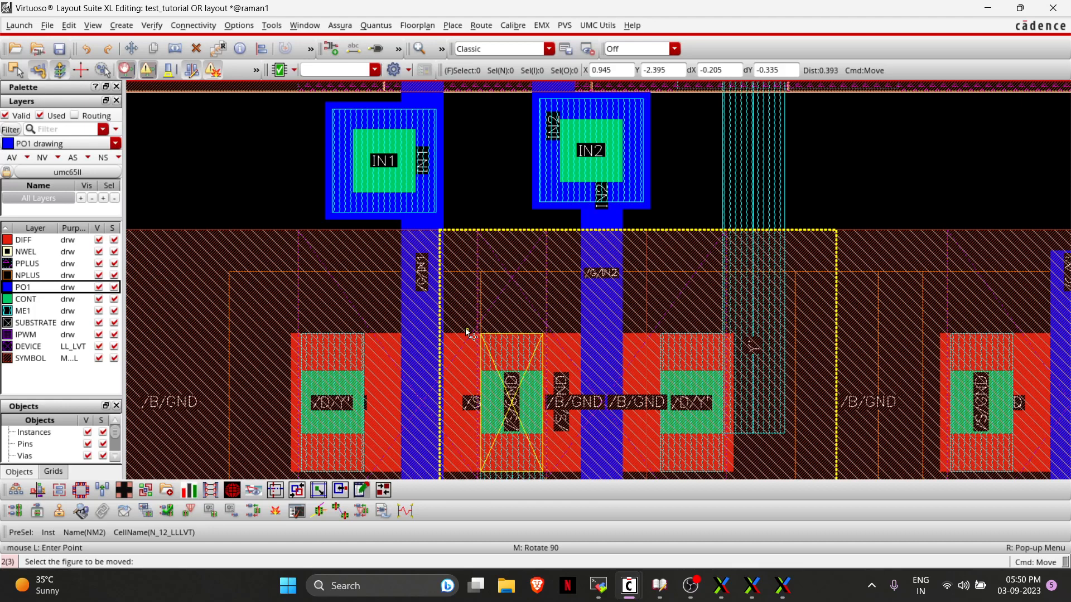
scroll(466, 328, "down", 2)
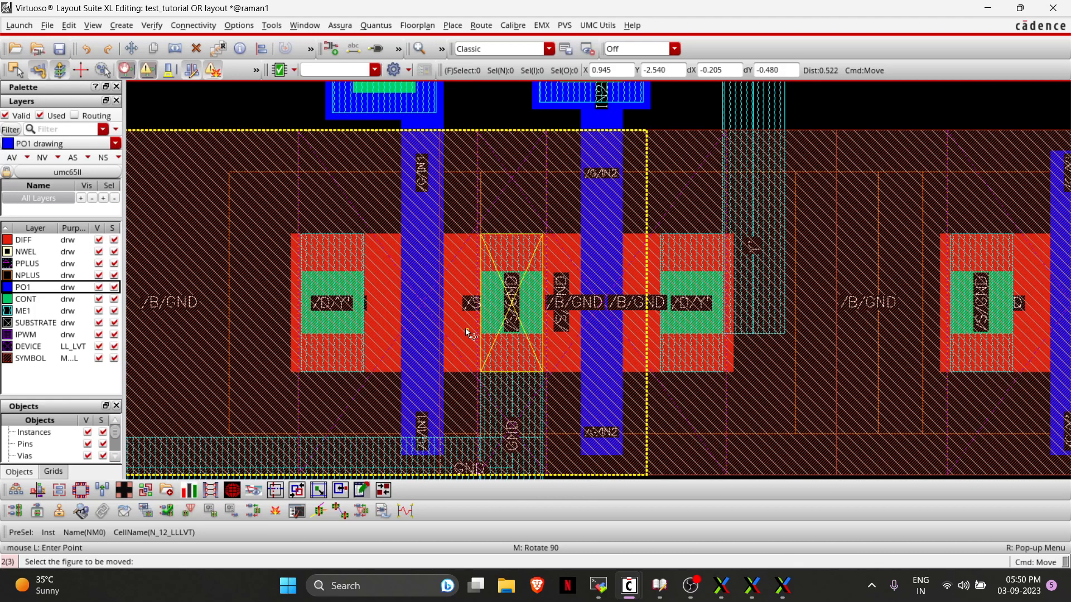
scroll(466, 328, "left", 2, "shift")
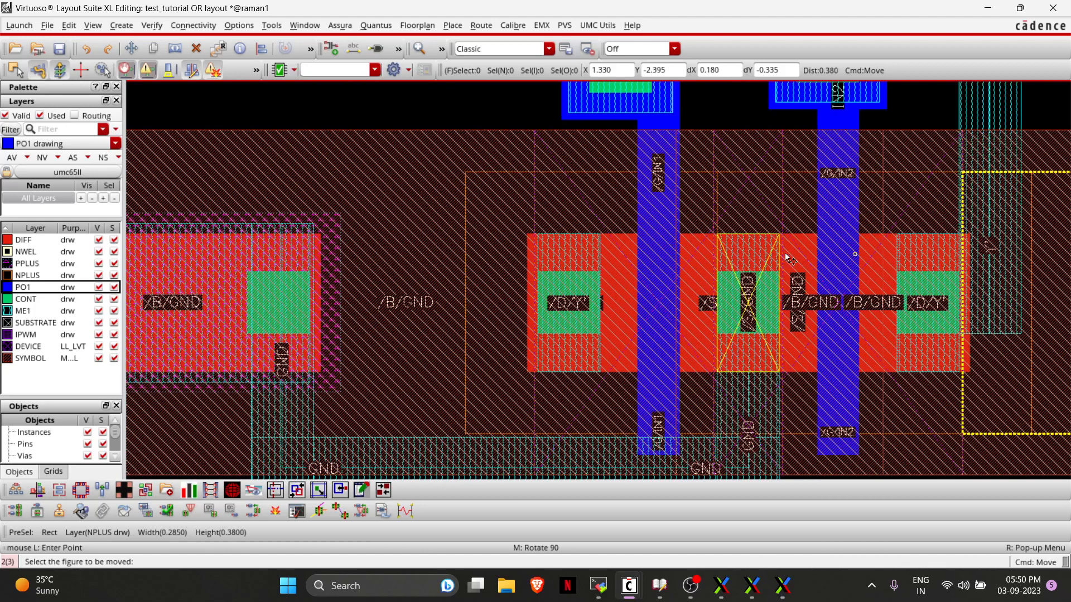
scroll(698, 246, "down", 2, "ctrl")
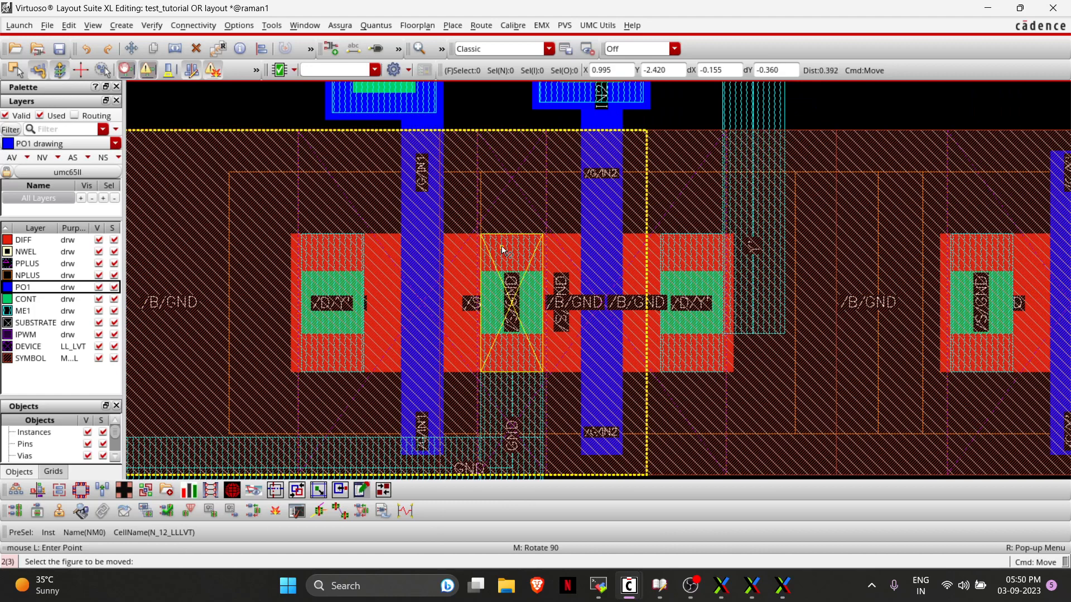
scroll(502, 246, "down", 1, "ctrl")
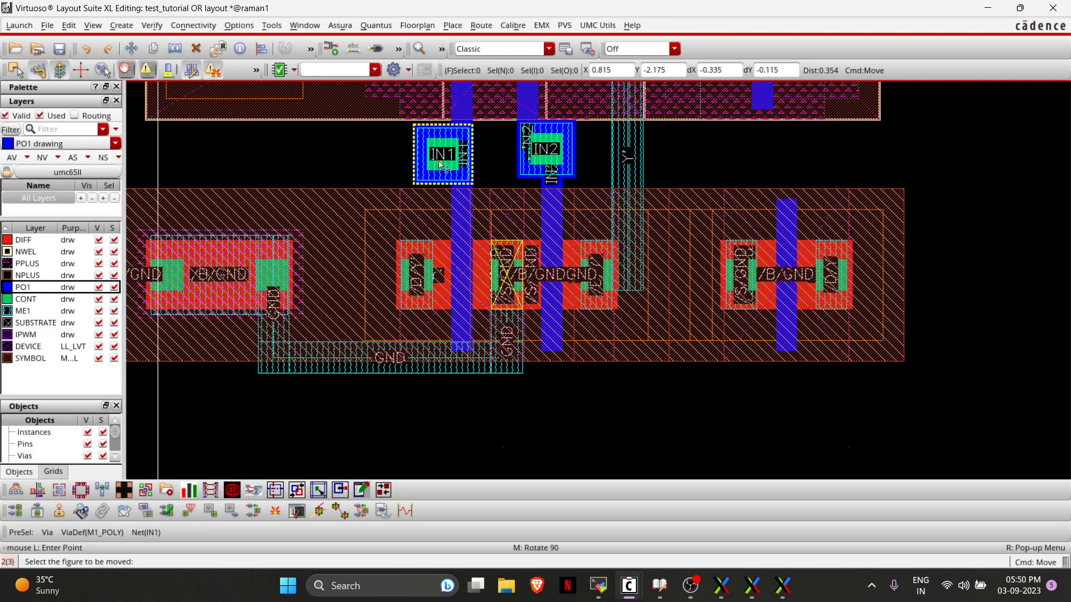
key("Left")
key("Up")
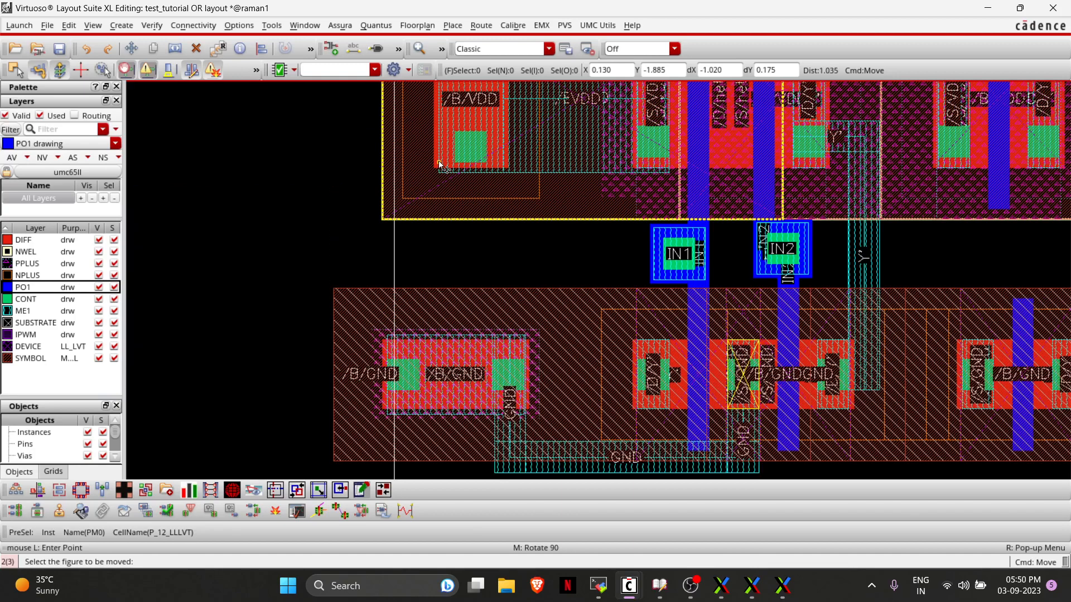
Try moving the IN1 M1_POLY via about 0.52 to the left of its gate wire, and undo the move.
left_click(651, 265)
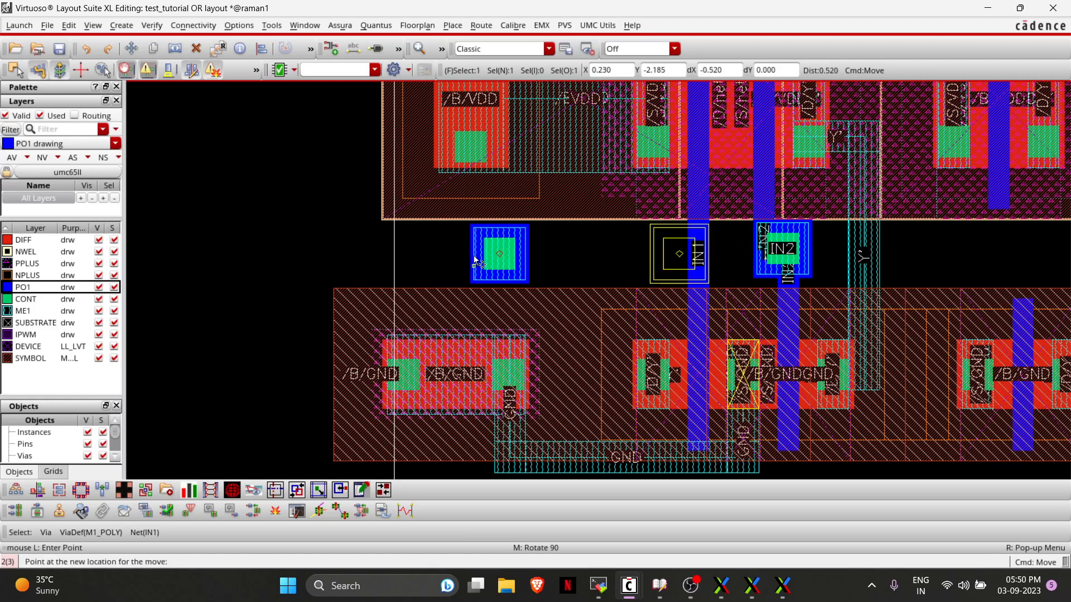
left_click(476, 259)
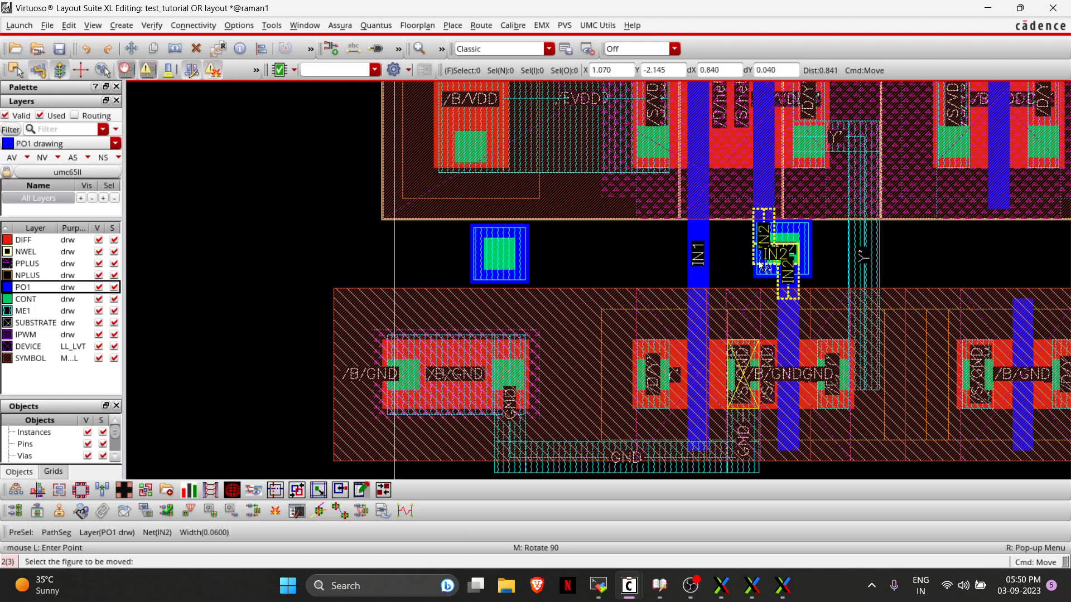
key("u")
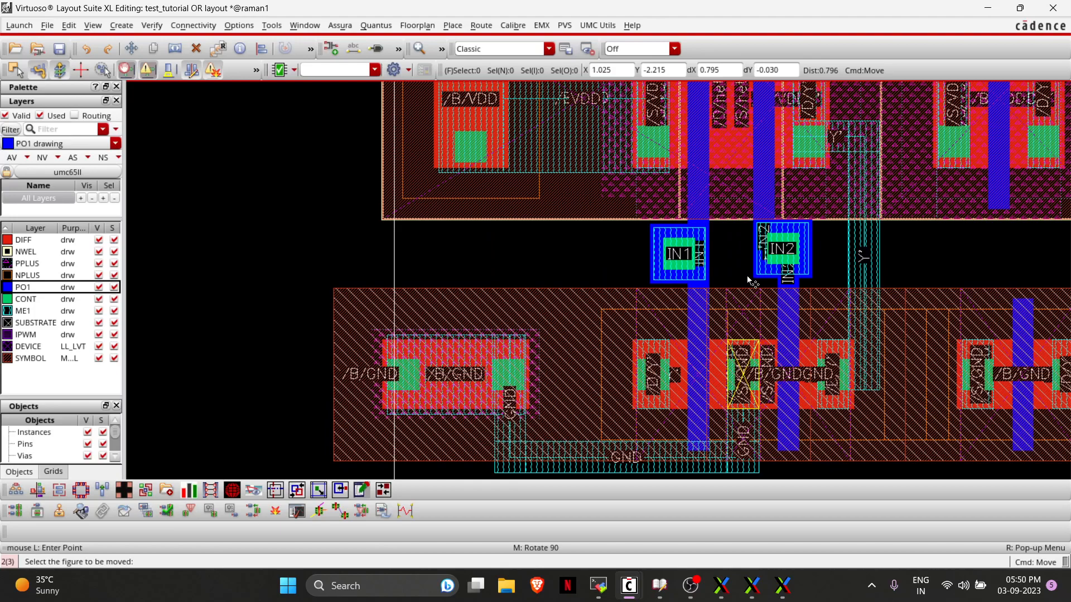
key("Right")
key("Right")
key("Left")
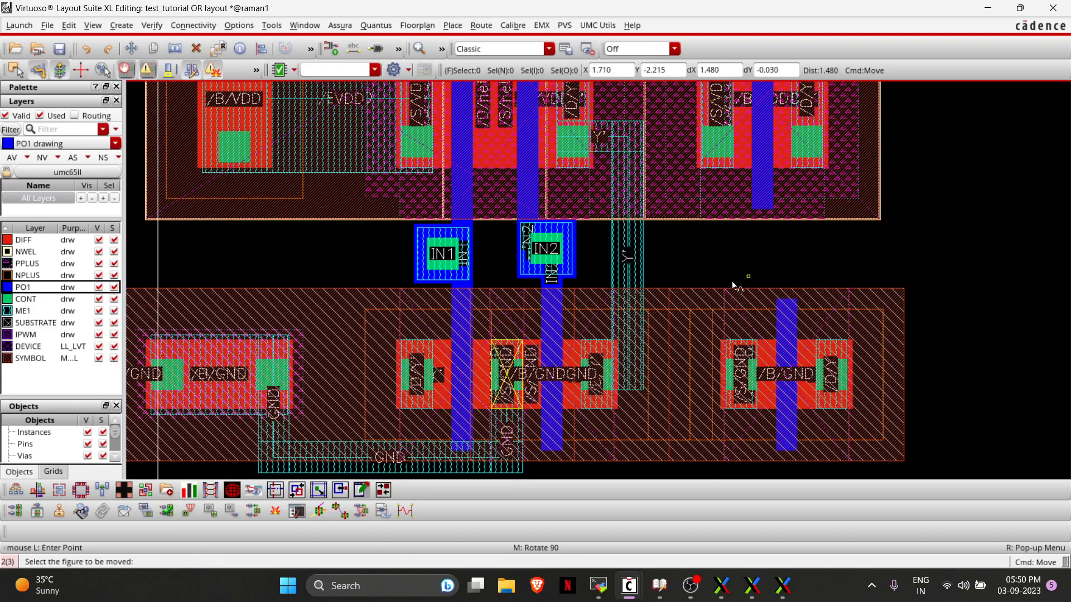
scroll(664, 277, "down", 1, "ctrl")
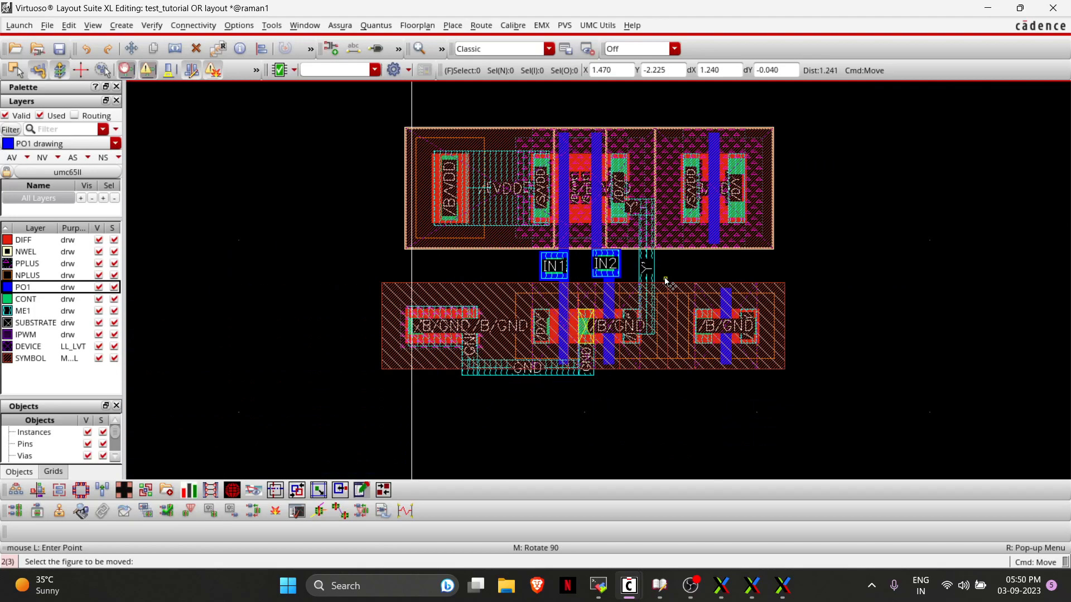
scroll(665, 281, "up", 2, "ctrl")
scroll(664, 278, "down", 1, "ctrl")
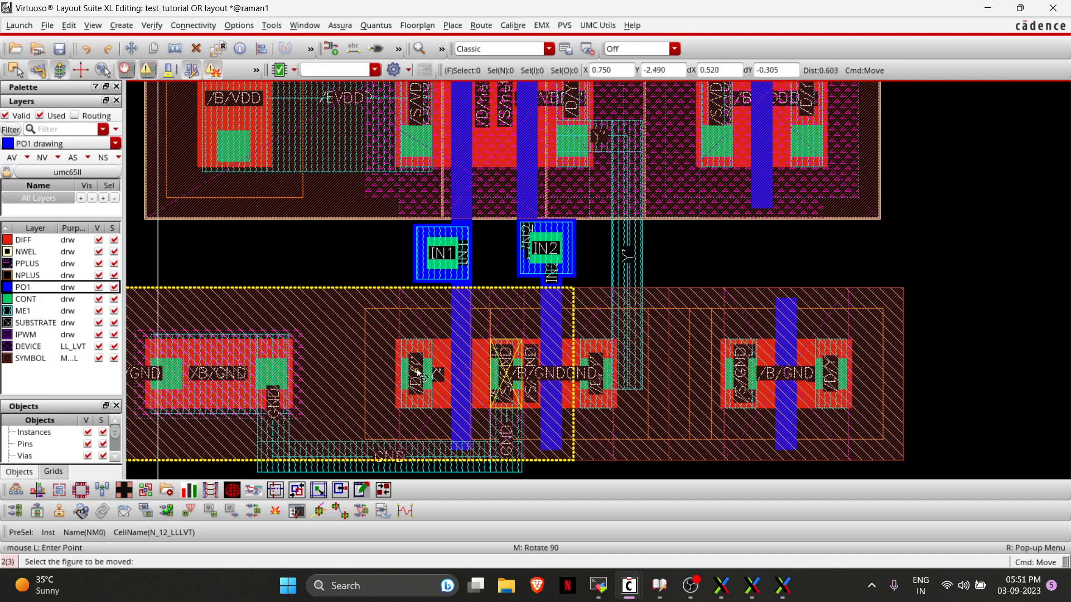
key("Escape")
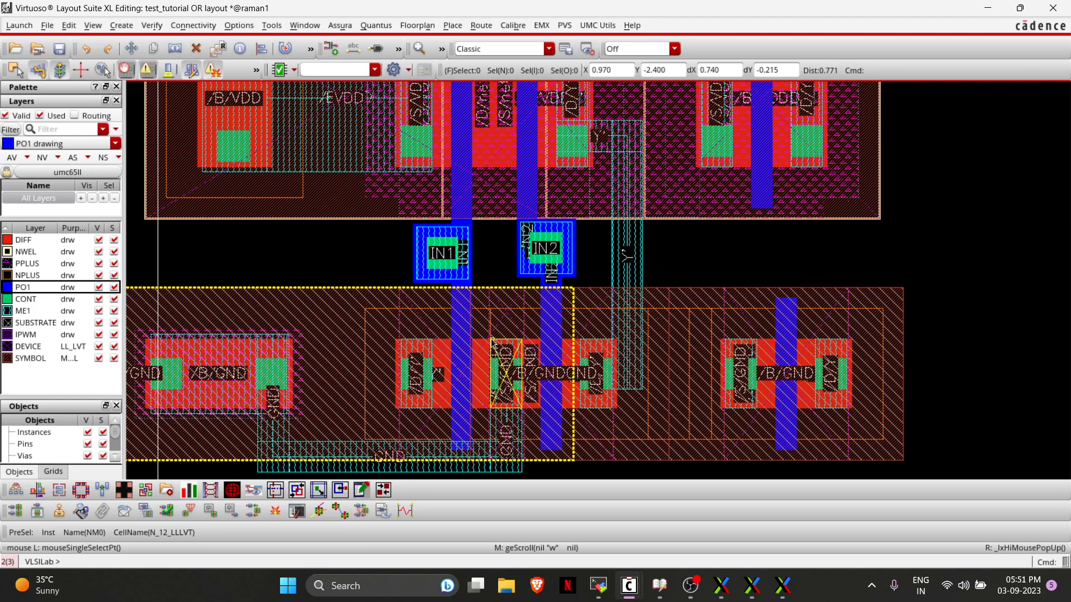
Include unused layers in the layer list and filter it by M2.
left_click(47, 128)
left_click(47, 144)
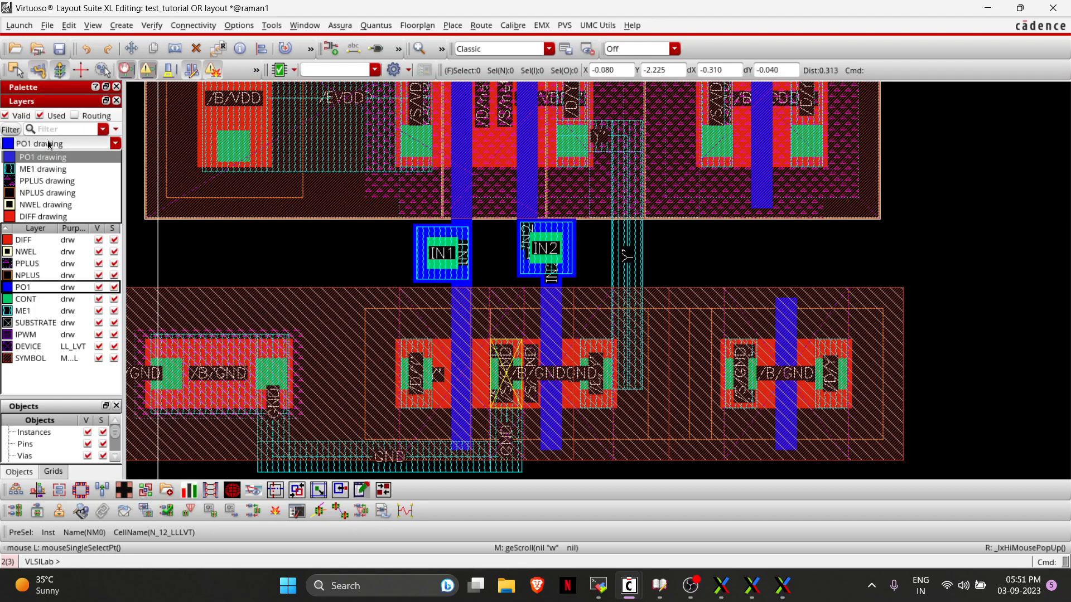
left_click(40, 118)
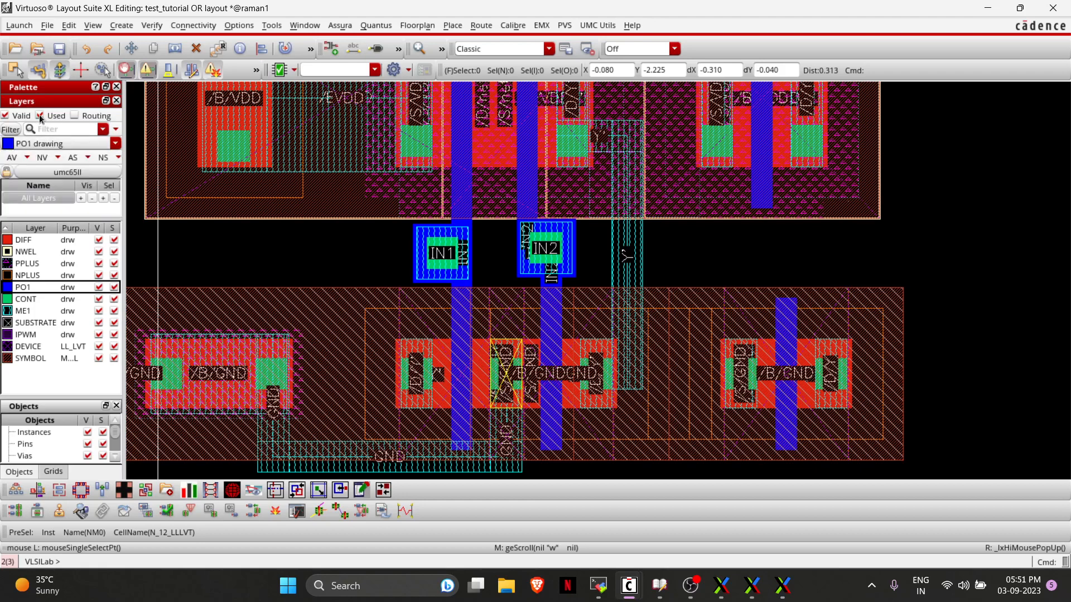
left_click(40, 116)
left_click(48, 146)
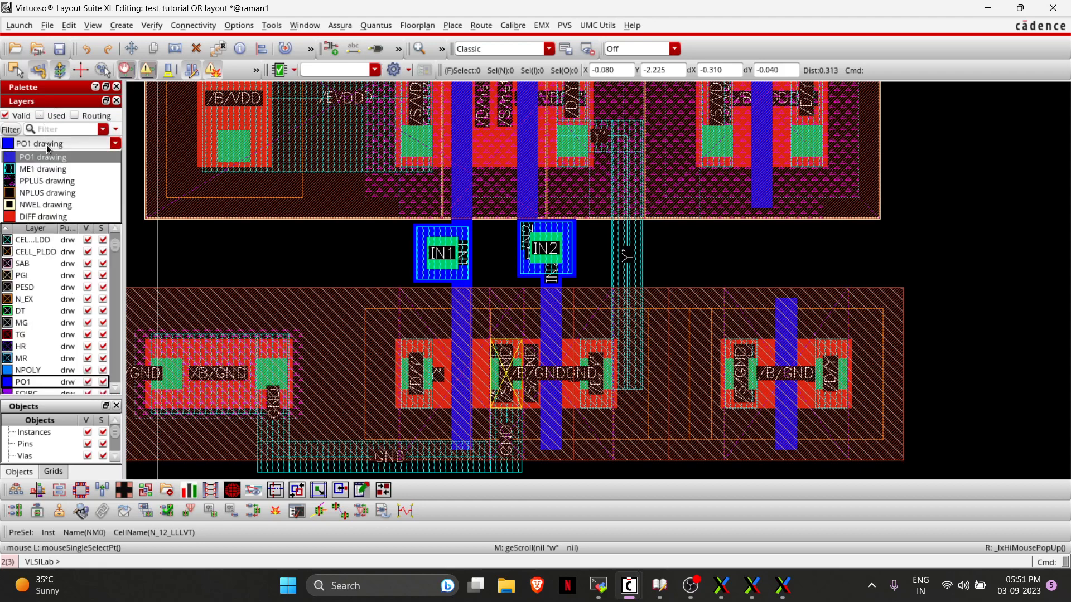
left_click(45, 131)
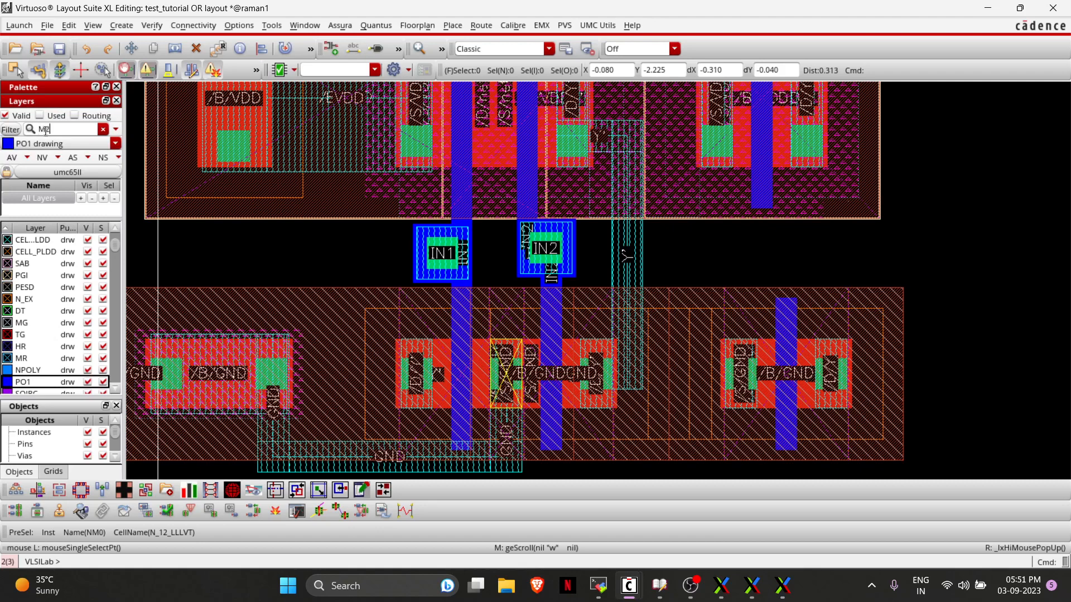
type("M2")
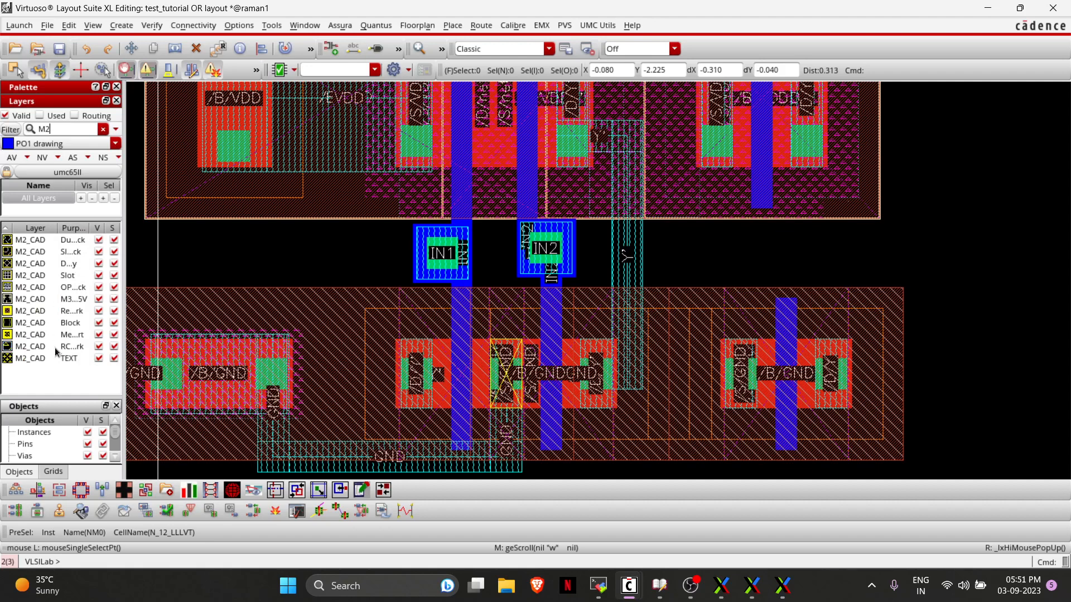
Change the layer filter to ME2, keeping unused layers listed, and select the ME2 drawing layer.
left_click(61, 146)
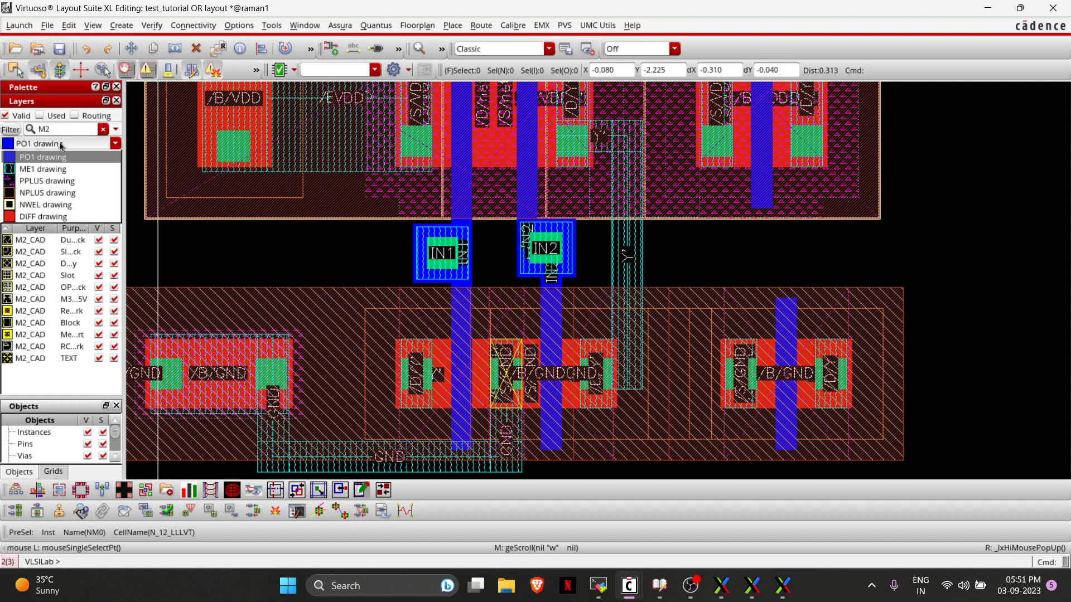
left_click(68, 131)
double_click(68, 132)
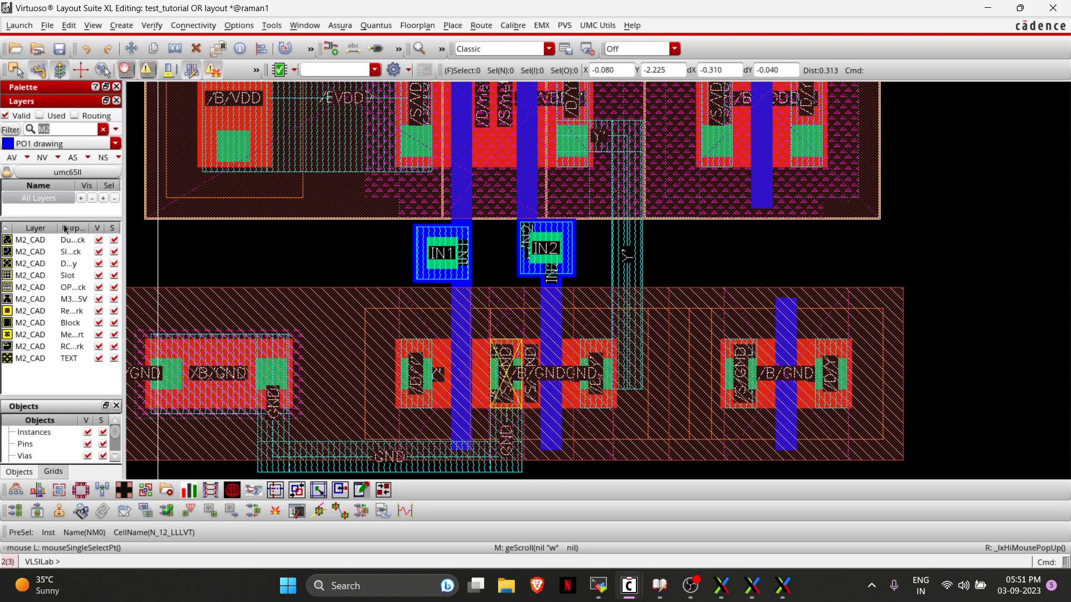
left_click_drag(58, 224, 48, 225)
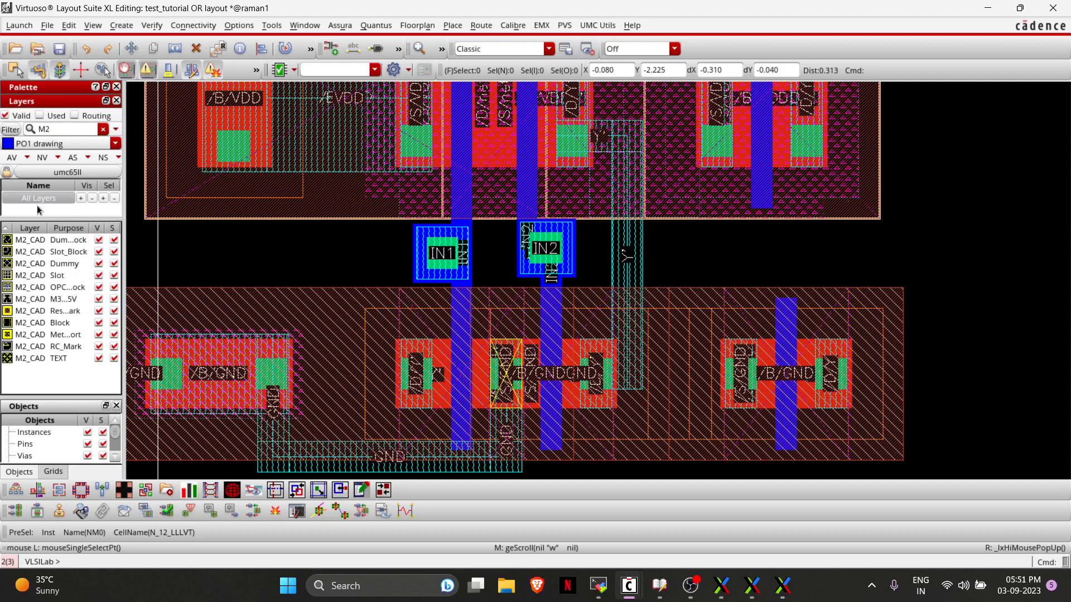
left_click_drag(49, 232, 67, 231)
left_click(37, 116)
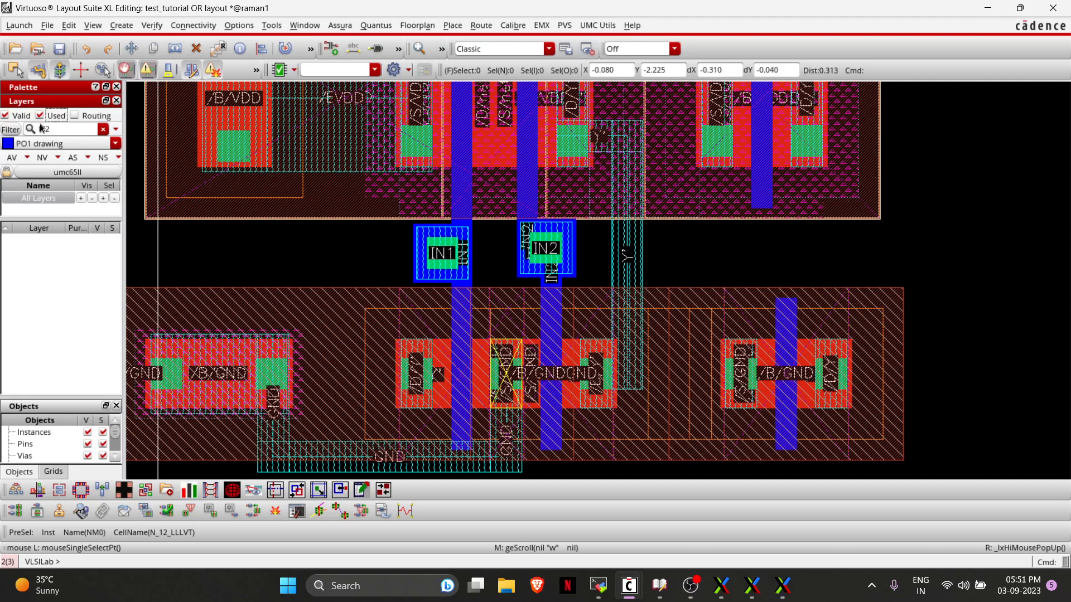
left_click(39, 114)
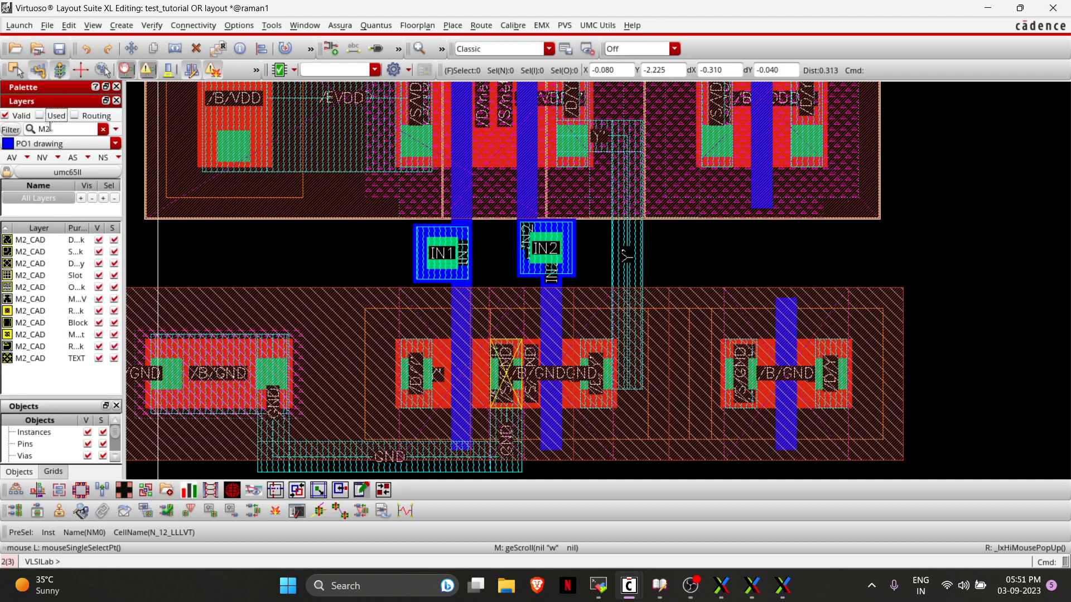
left_click(39, 129)
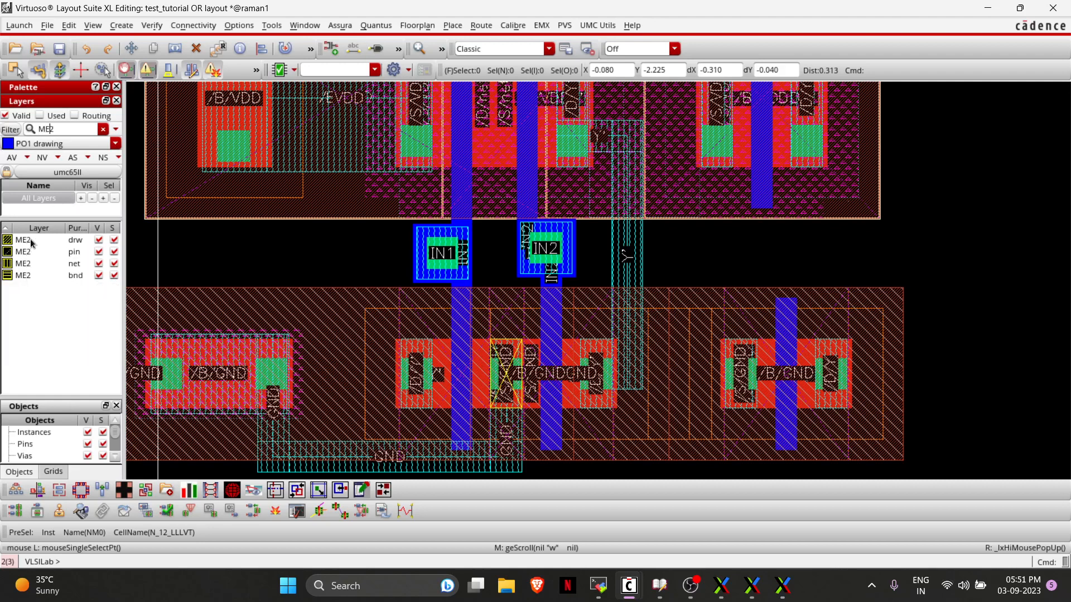
left_click(26, 240)
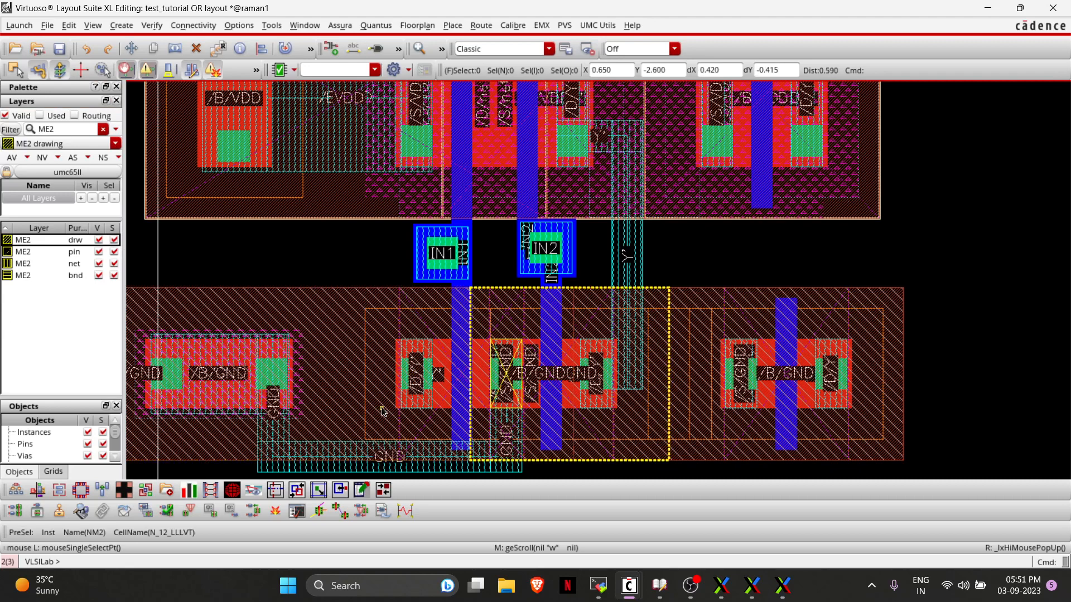
Draw an ME2 pin rectangle about 0.615 wide and 0.1 high across the NMOS pair, spanning both Y' drain contacts.
left_click(50, 252)
key("r")
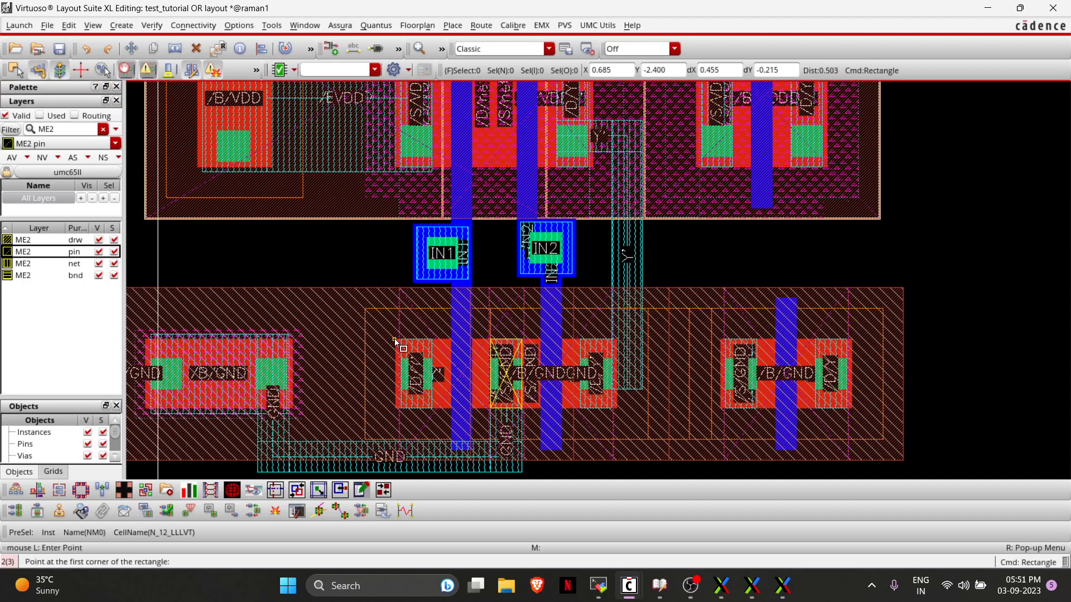
scroll(404, 339, "up", 2, "ctrl")
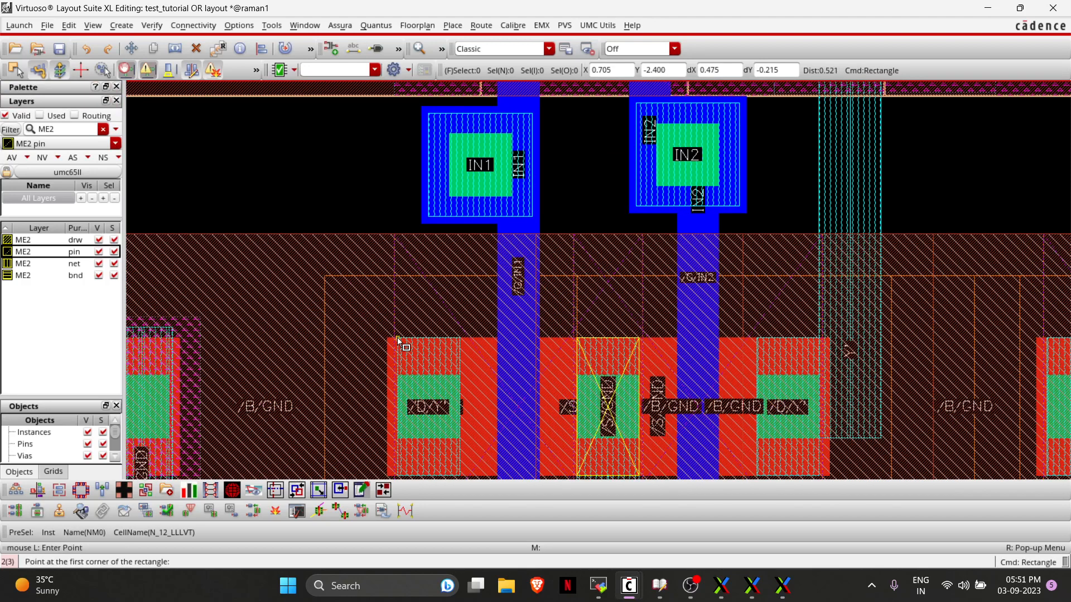
left_click(397, 337)
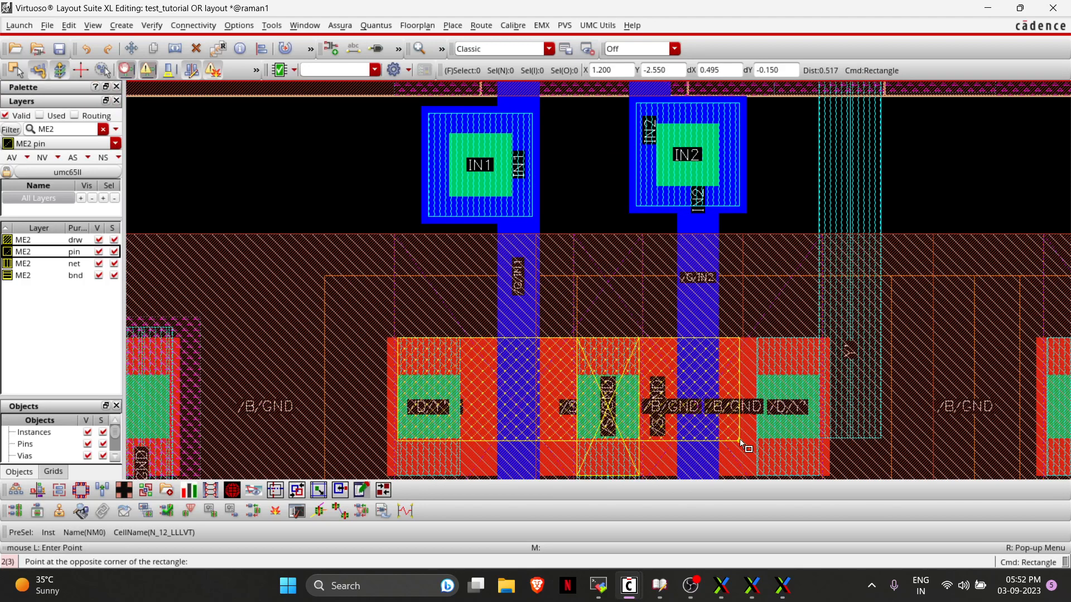
scroll(740, 440, "down", 2)
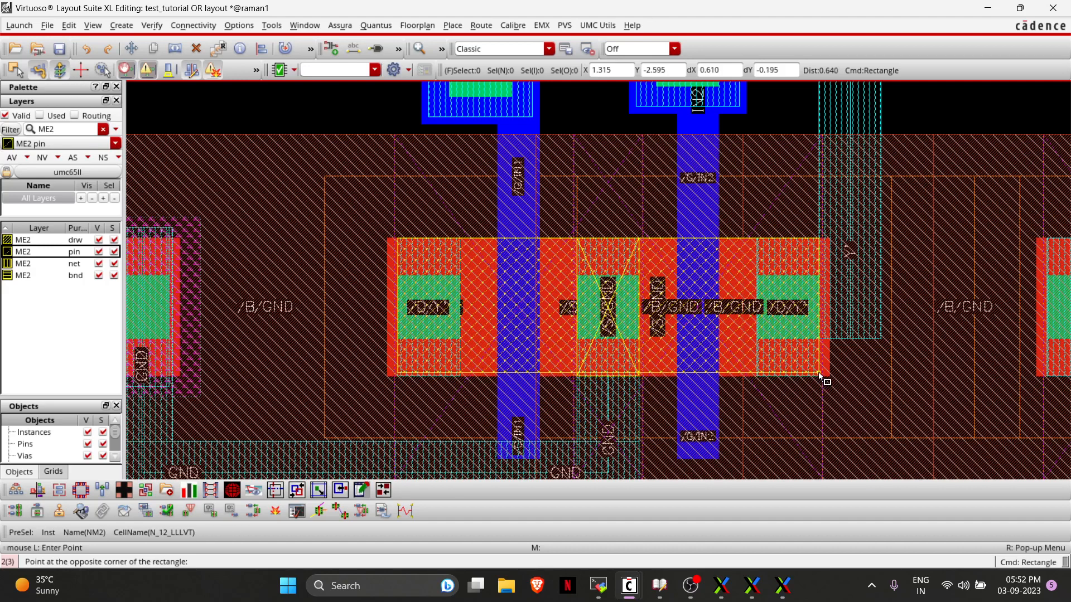
left_click(821, 306)
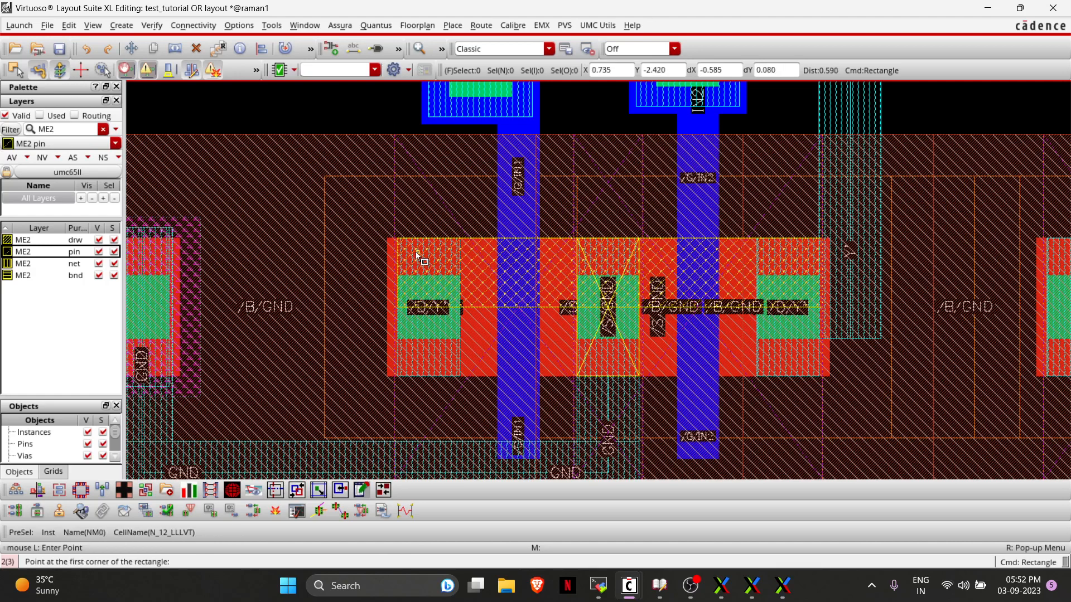
Place a single M2_M1 via on the left Y' drain contact of the NMOS pair, over the end of the ME2 rectangle.
key("o")
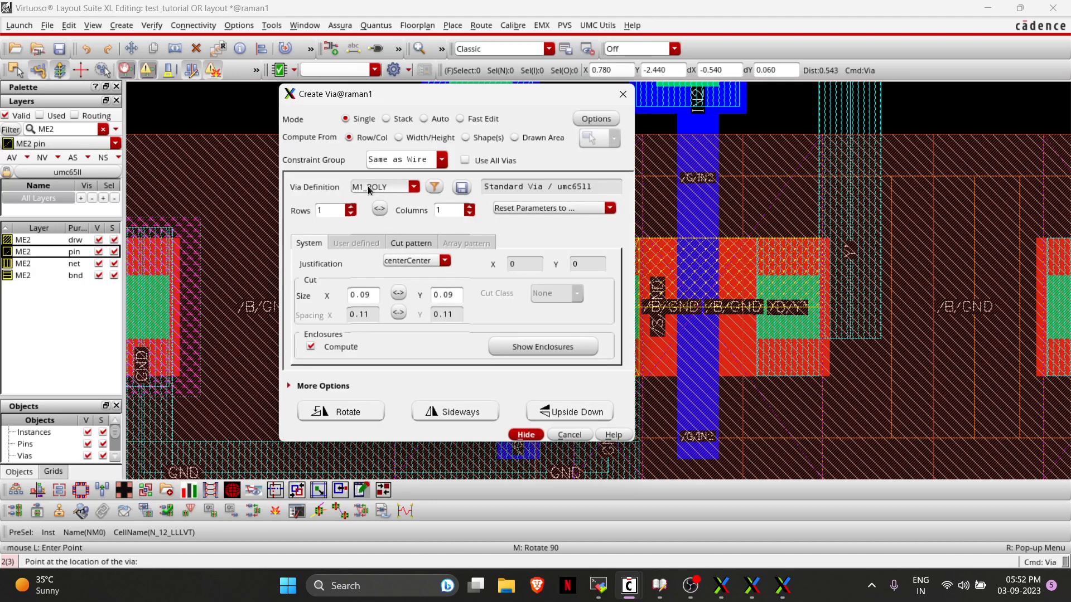
left_click(367, 186)
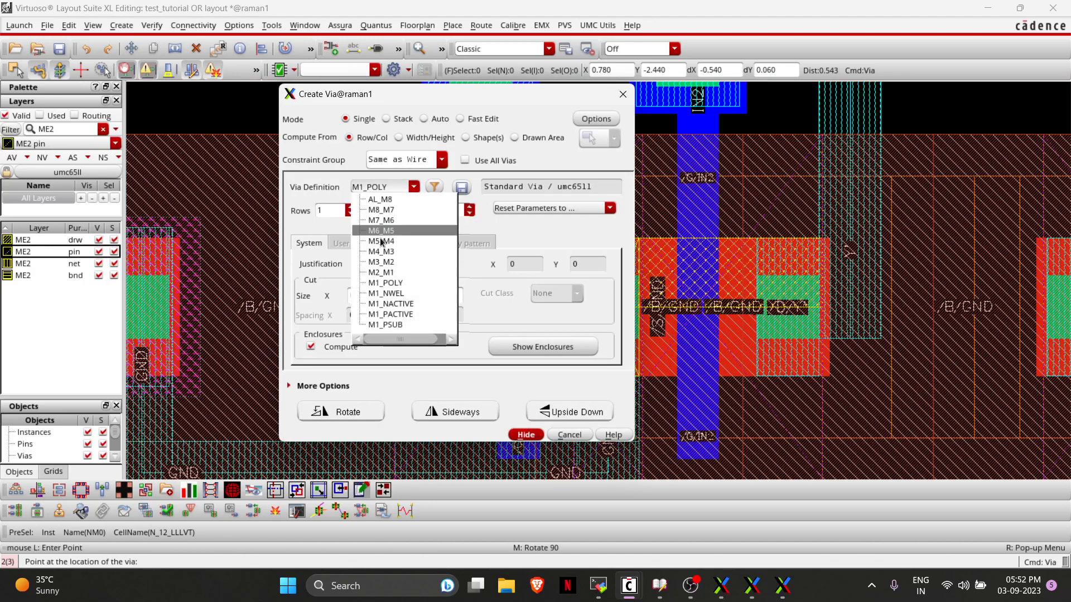
left_click(383, 271)
left_click(522, 435)
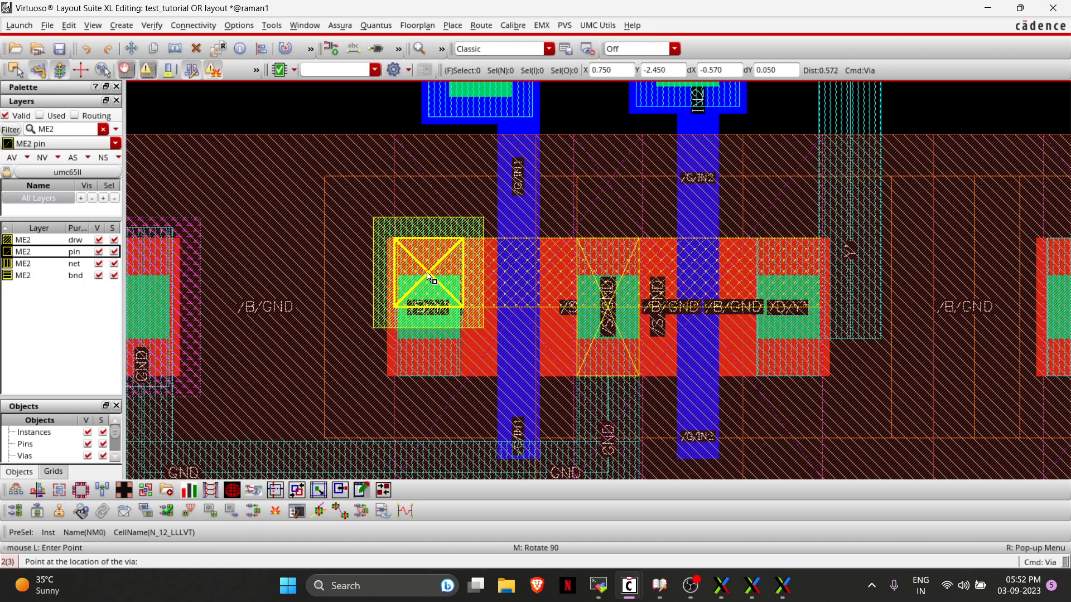
left_click(432, 277)
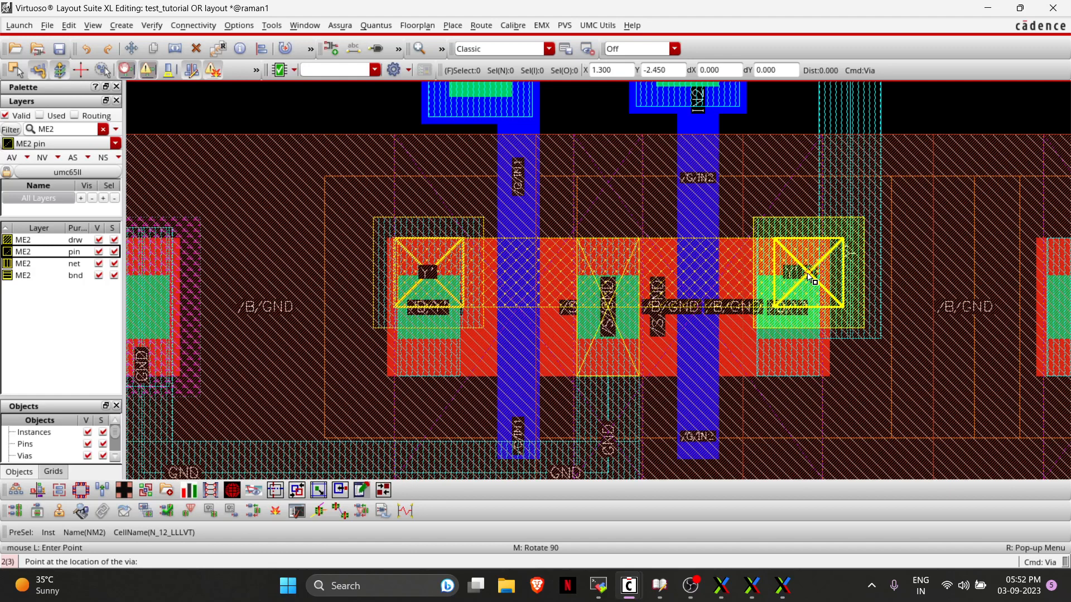
key("Escape")
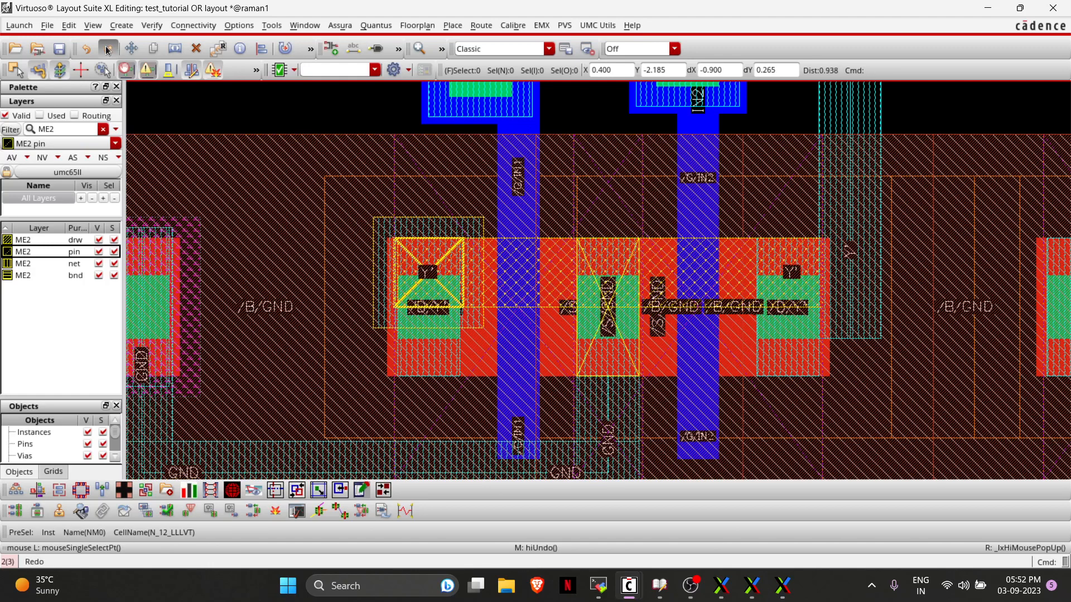
Redo the M2_M1 via placement on the right Y' drain contact of the NMOS pair.
left_click(107, 49)
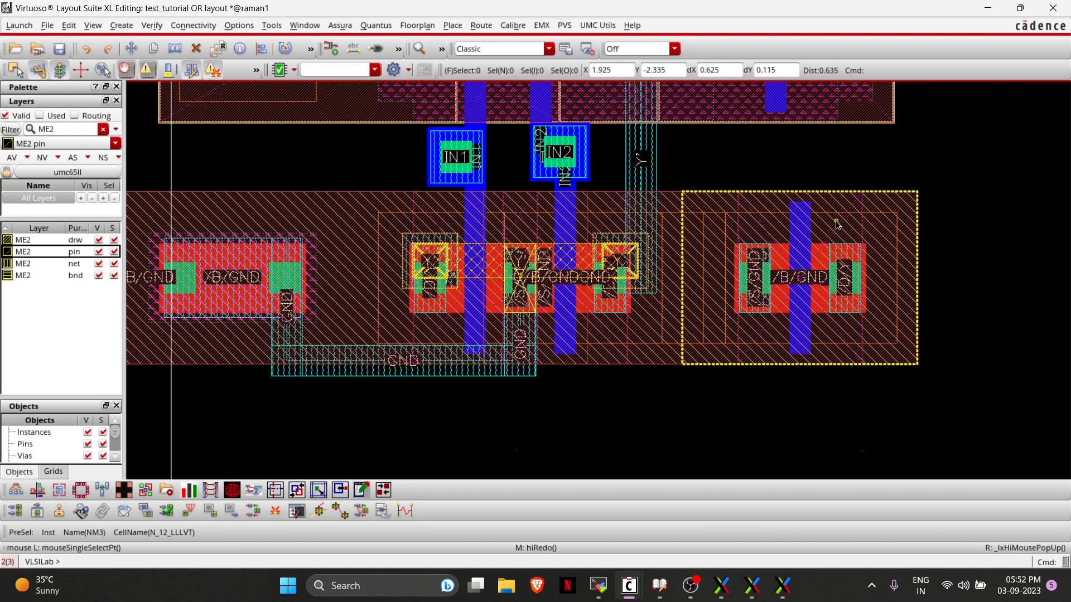
Draw an ME1 wire from PM2's VDD source contact up, across above the PMOS gates, and down to the left PMOS pair's VDD source contact.
scroll(670, 428, "up", 1)
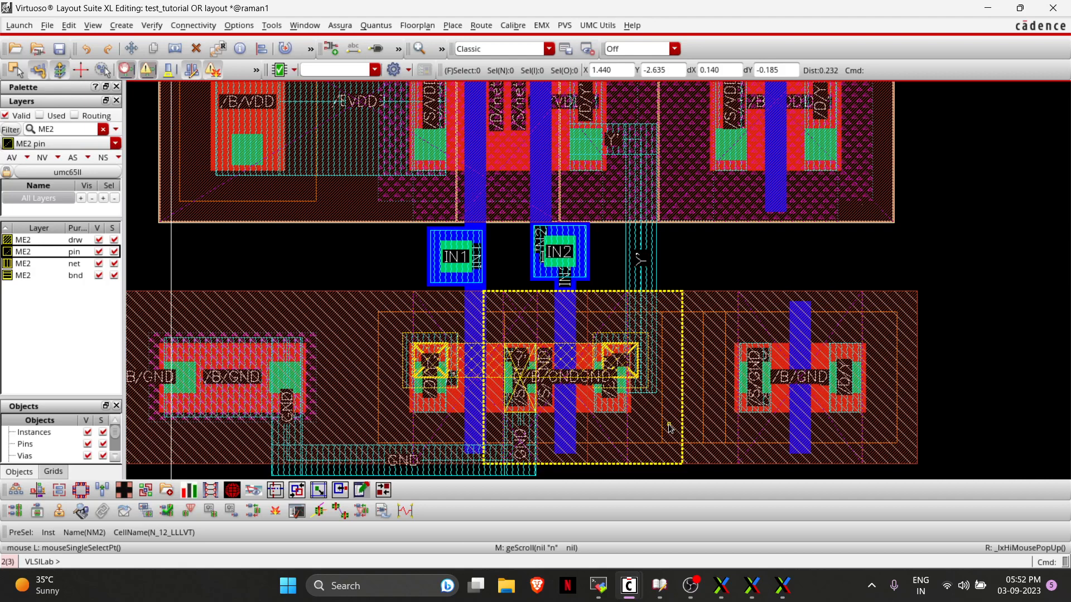
scroll(669, 429, "up", 1)
scroll(670, 429, "right", 1)
scroll(670, 428, "up", 1)
scroll(670, 428, "down", 1)
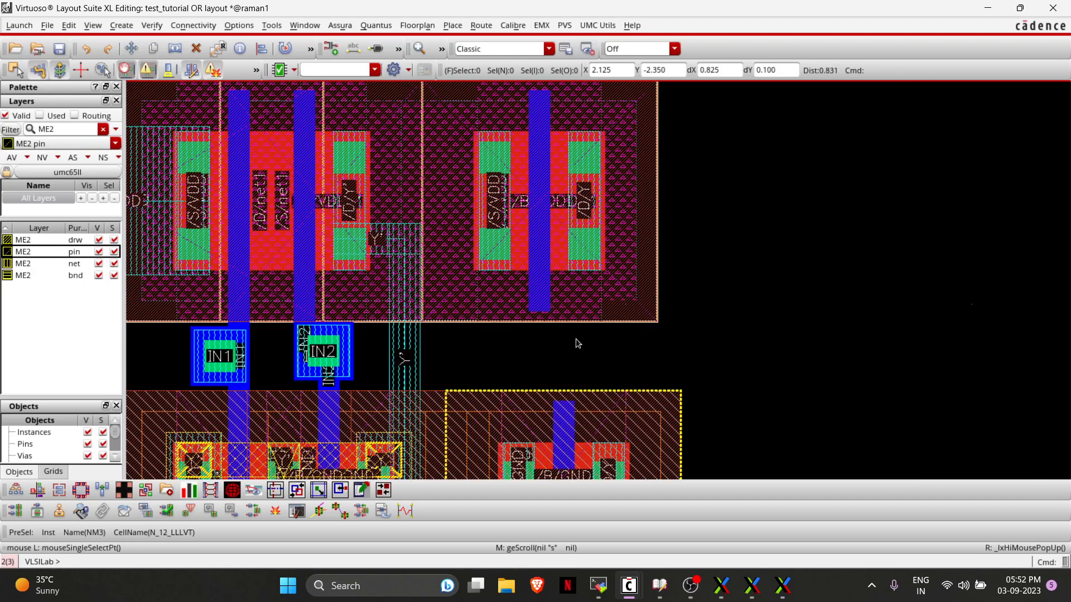
scroll(492, 267, "up", 1)
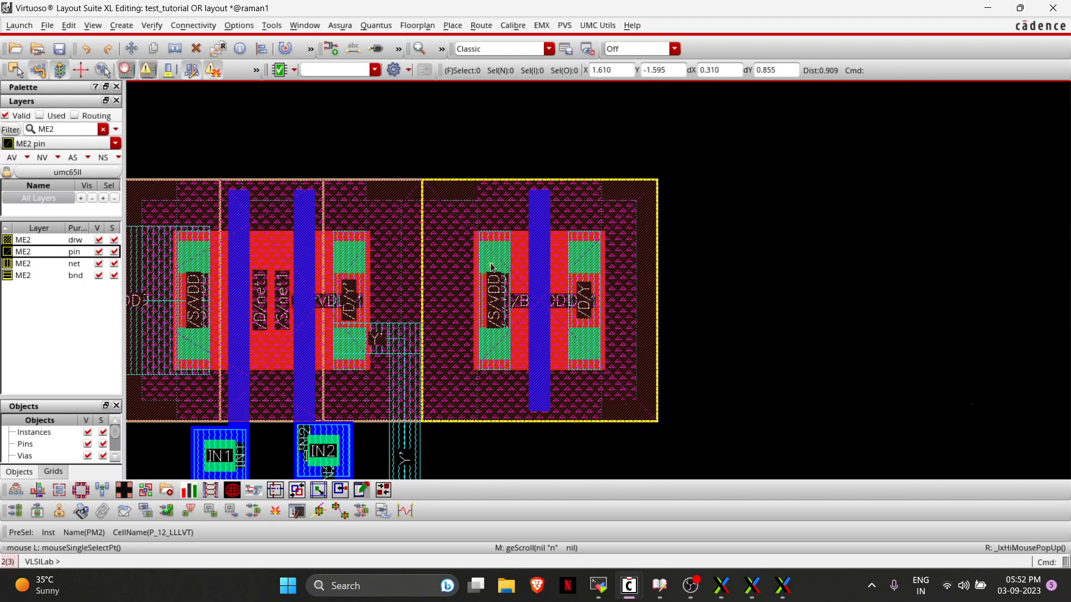
scroll(490, 263, "left", 1)
key("shift+w")
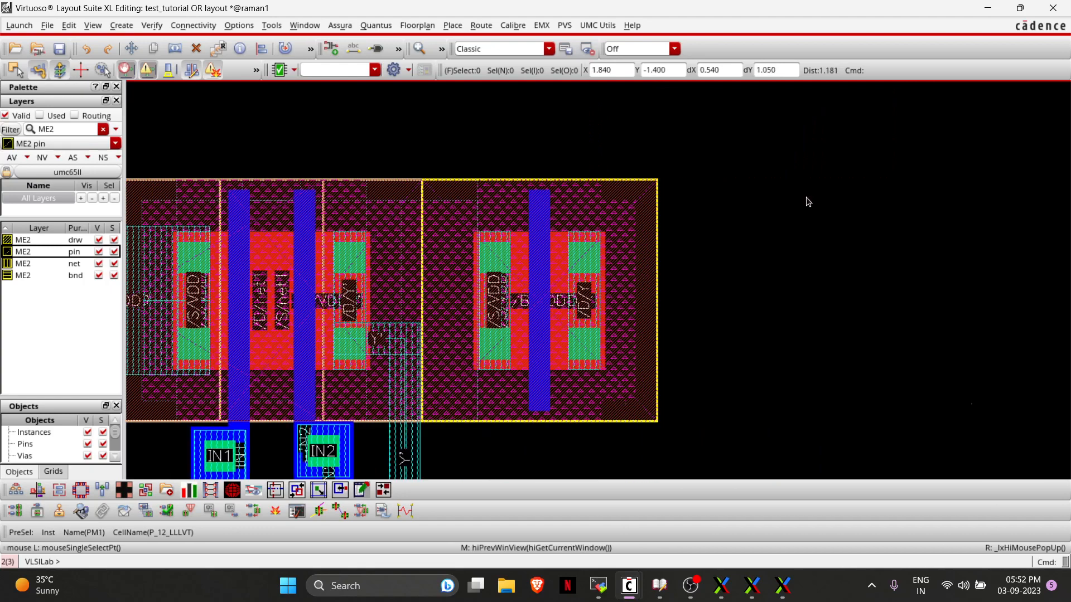
key("p")
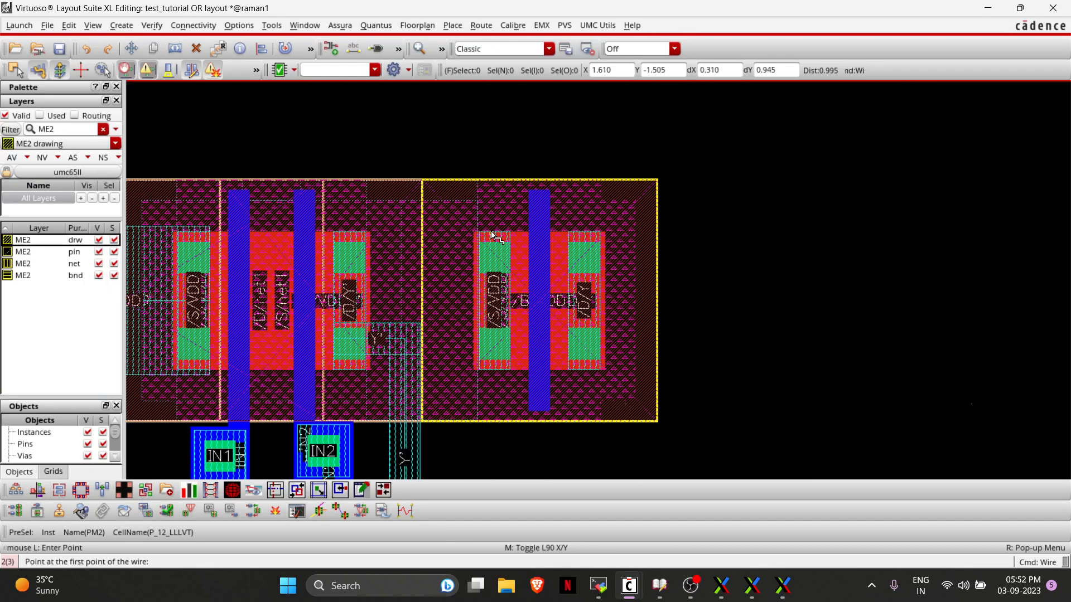
left_click(501, 236)
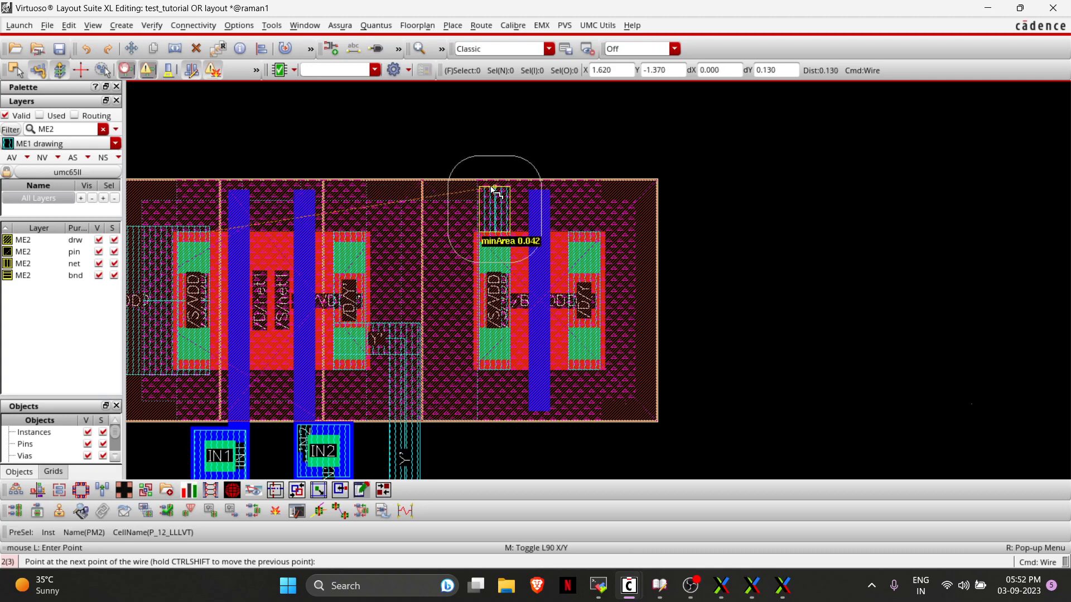
left_click(493, 190)
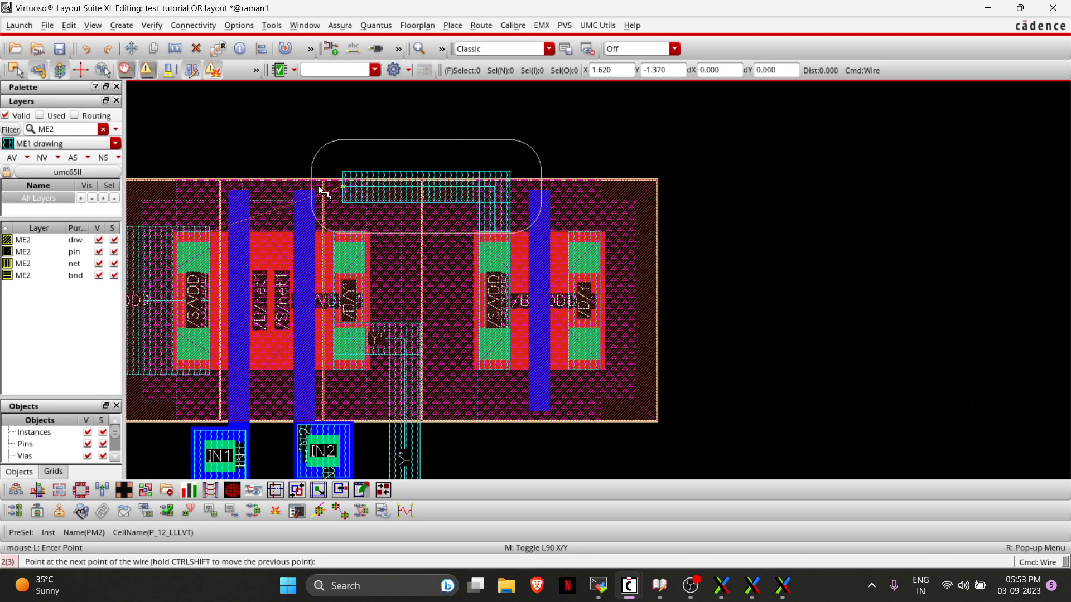
key("Left")
key("Left")
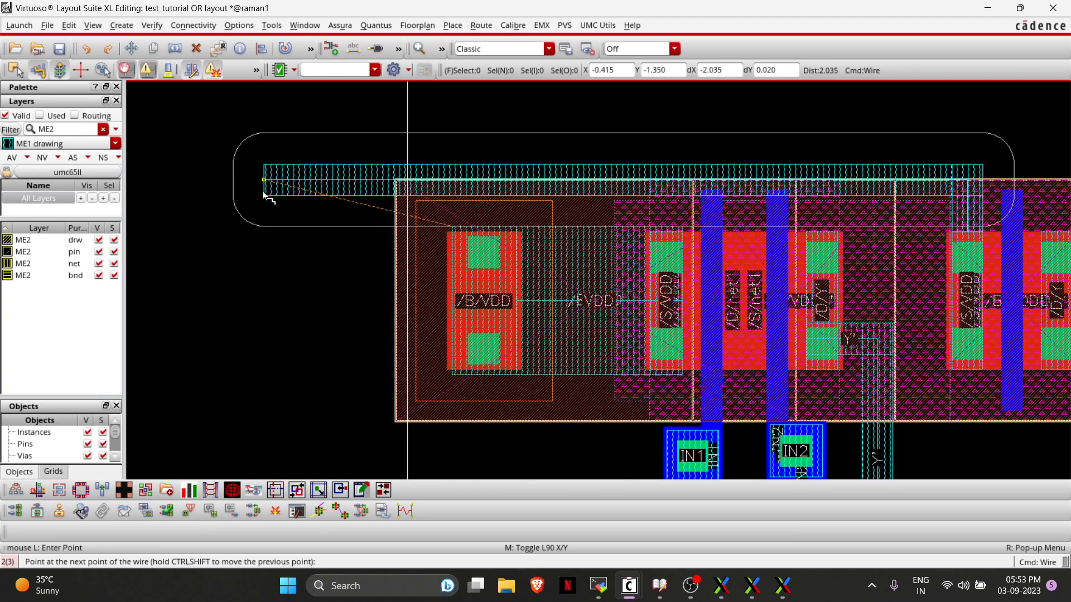
key("Right")
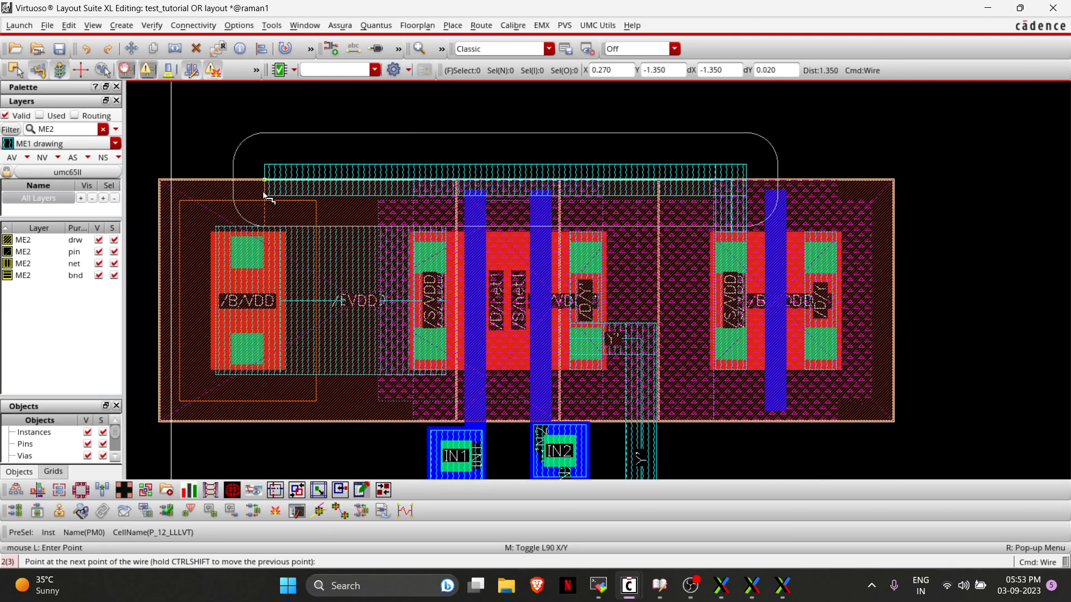
left_click(417, 212)
double_click(430, 232)
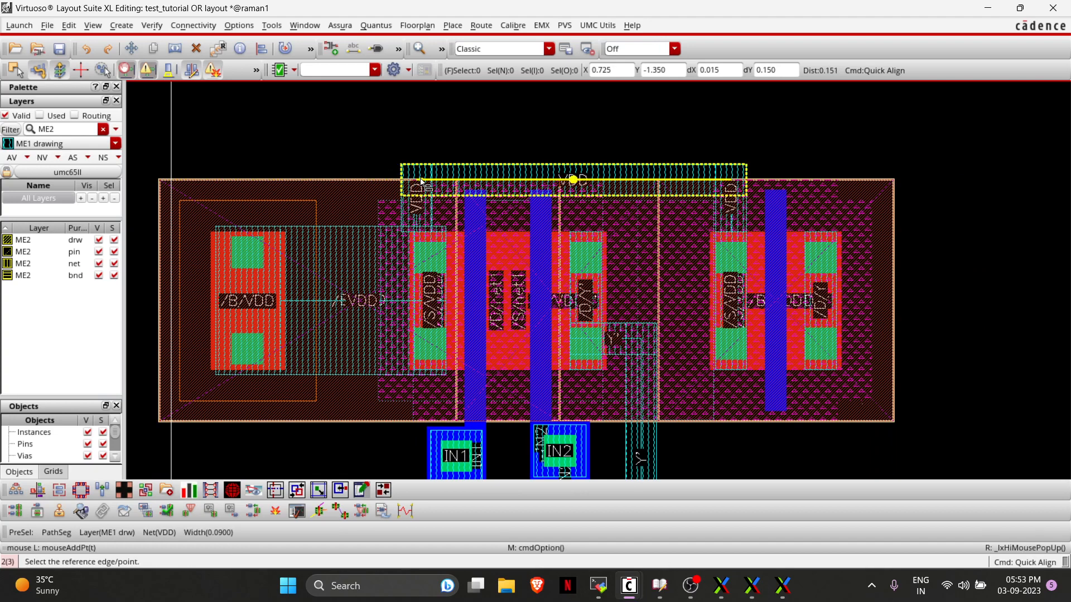
Try to stretch the new VDD wire's vertical leg onto the left PMOS pair's VDD source contact.
key("Escape")
key("s")
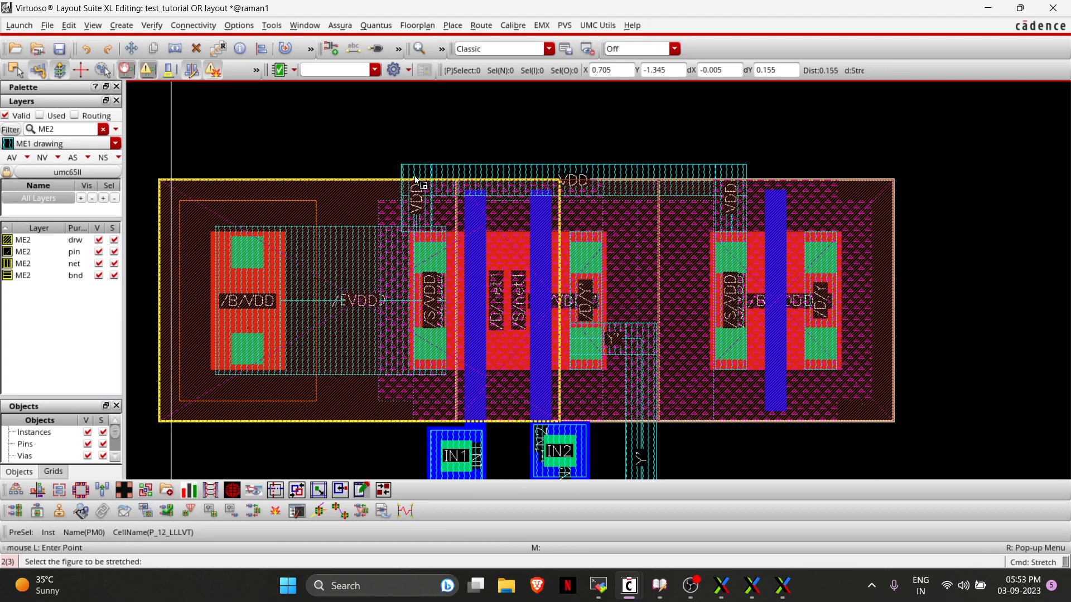
left_click(420, 182)
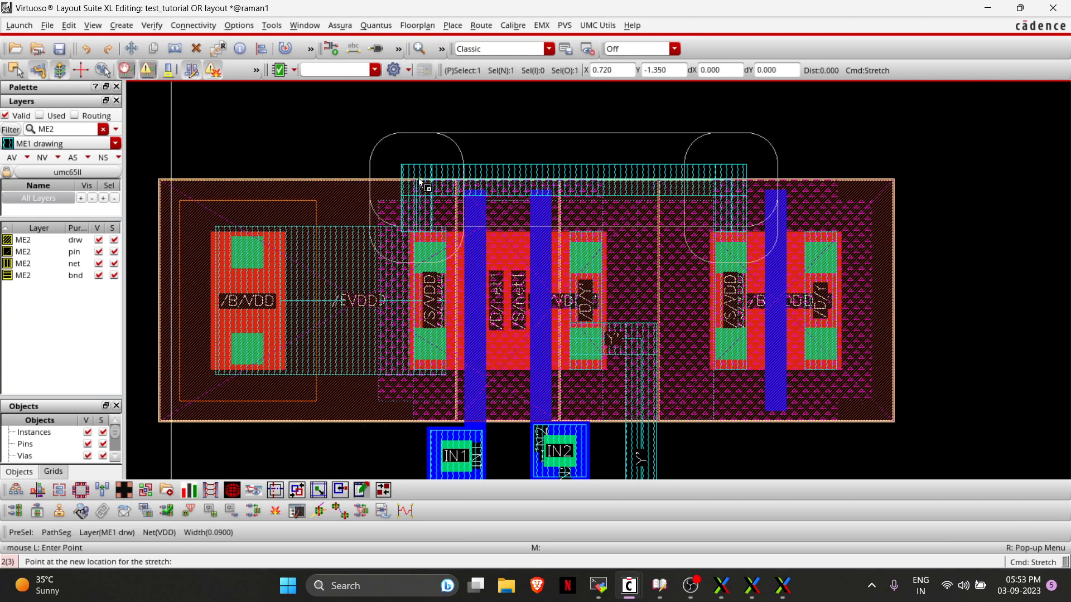
left_click(421, 233)
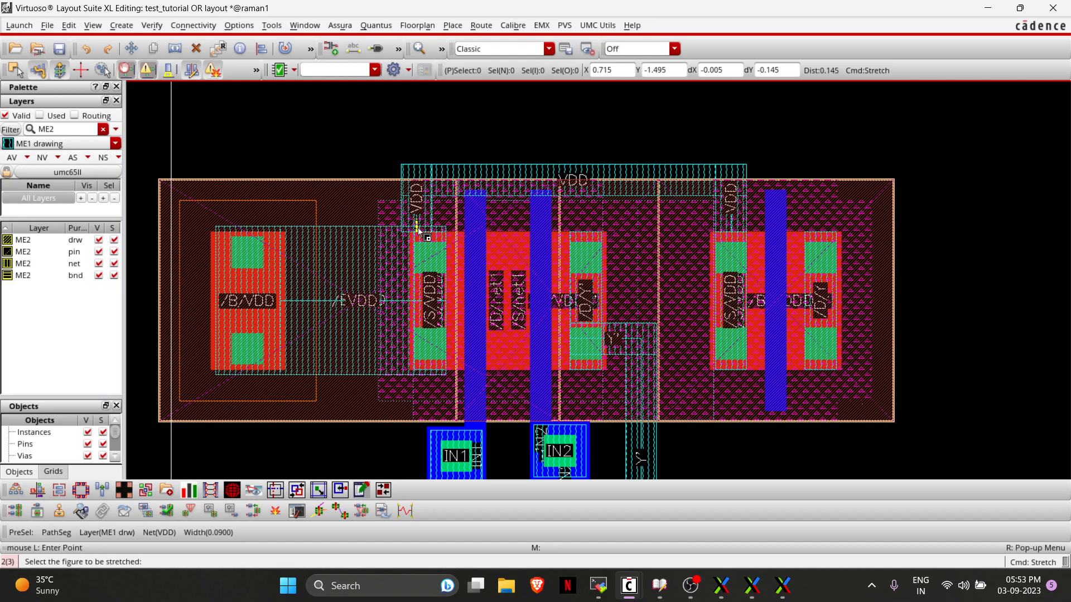
left_click(419, 230)
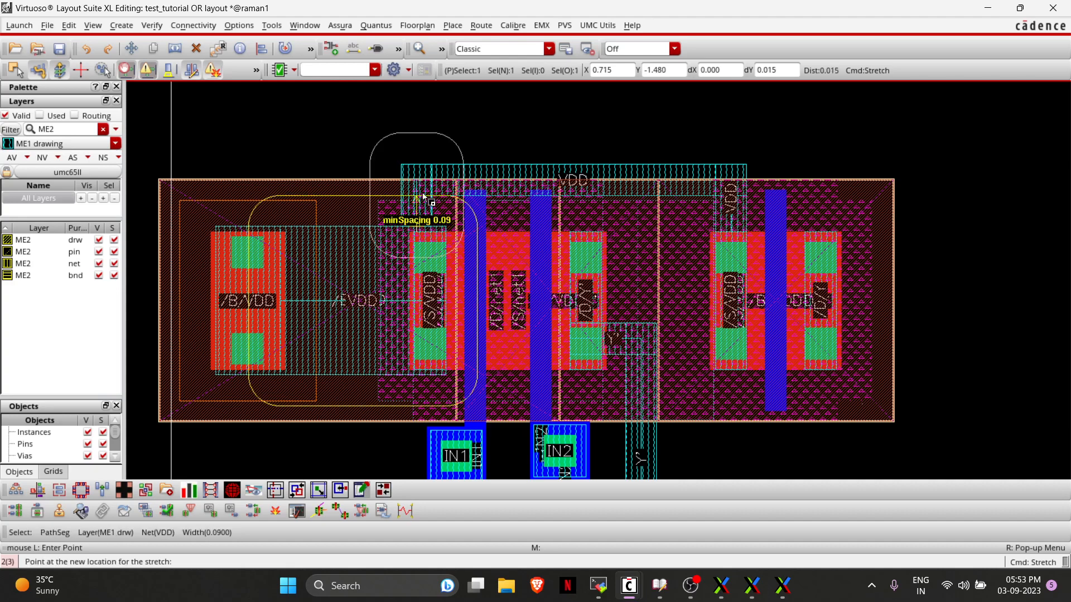
left_click(423, 226)
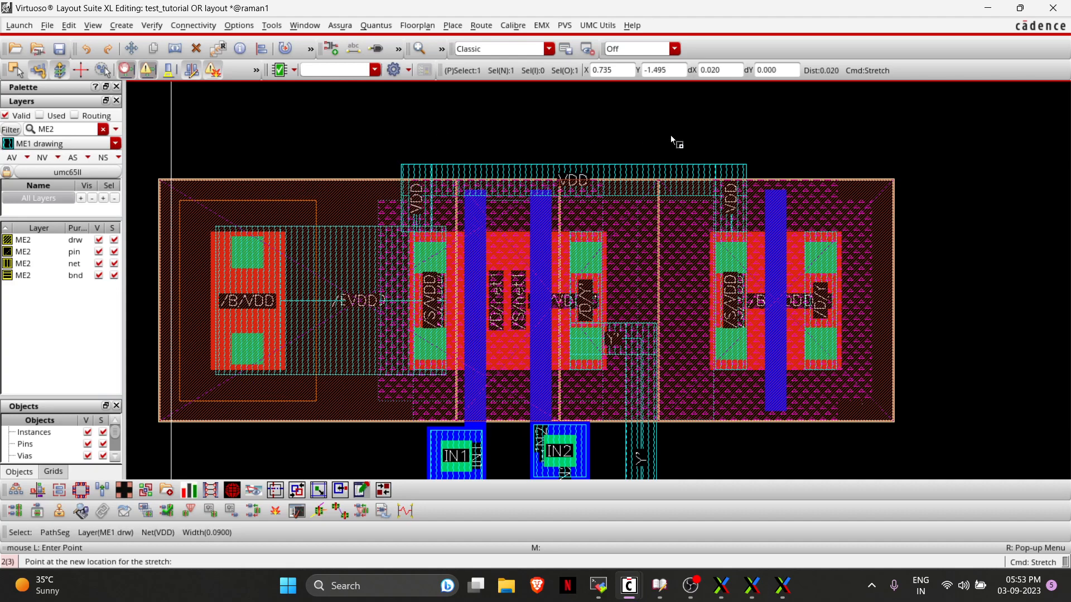
key("Escape")
Draw an ME1 wire from NM3's GND source contact down and across to the GND wire below the NMOS pair.
scroll(749, 125, "down", 1)
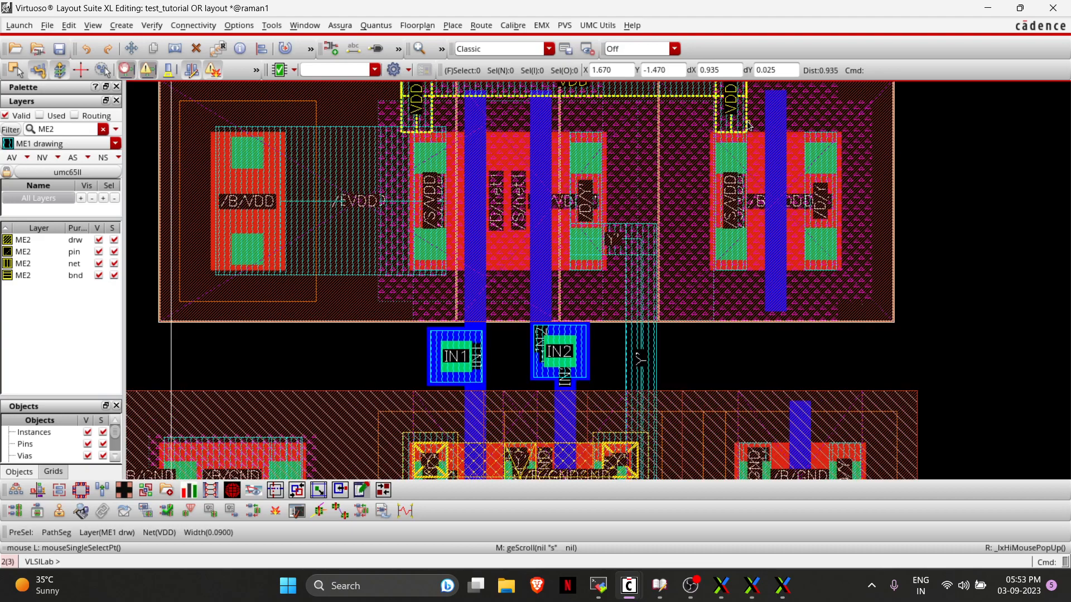
scroll(749, 125, "right", 1, "shift")
scroll(748, 125, "up", 1)
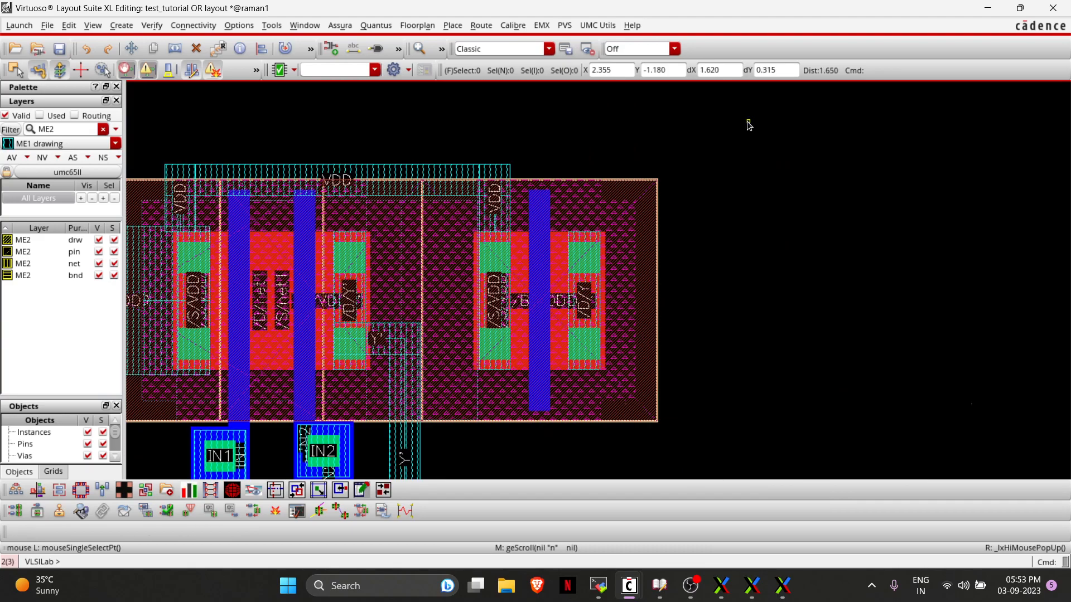
scroll(749, 125, "down", 3)
scroll(748, 124, "left", 1, "shift")
scroll(749, 125, "down", 1)
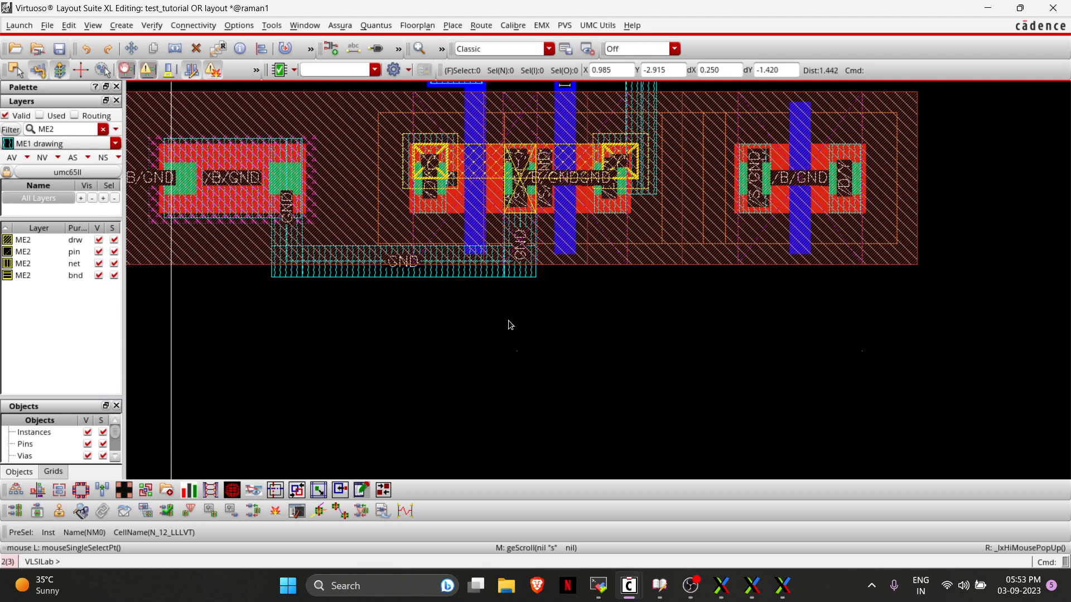
key("p")
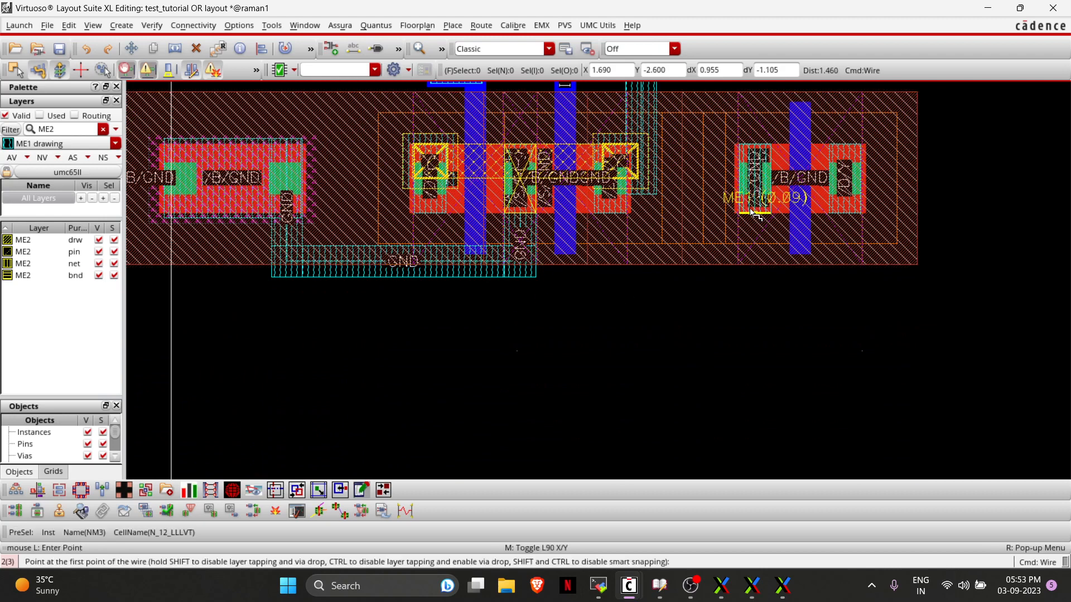
left_click(754, 215)
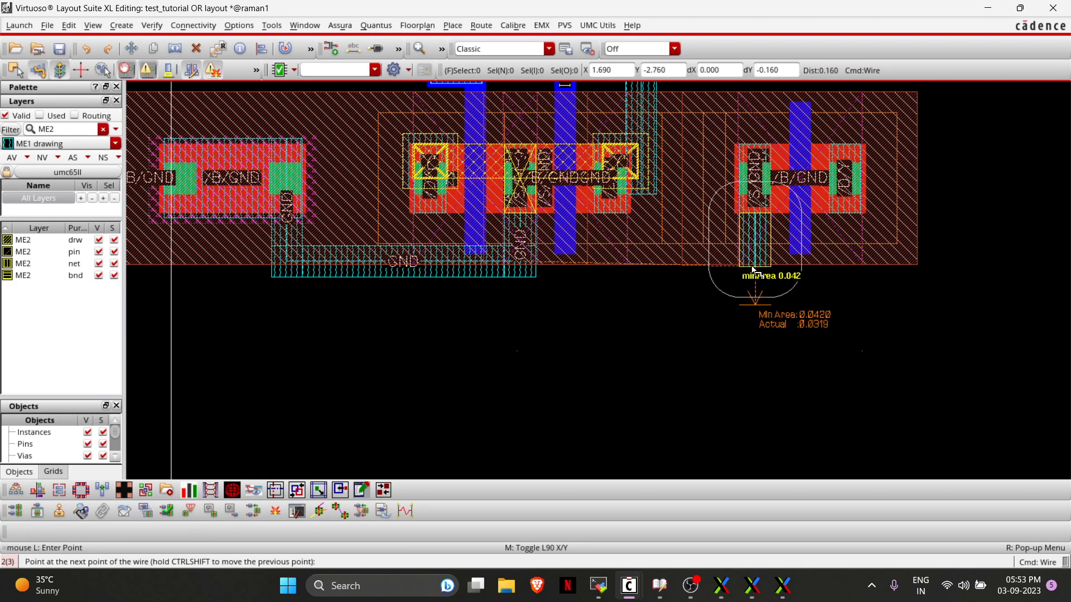
double_click(509, 270)
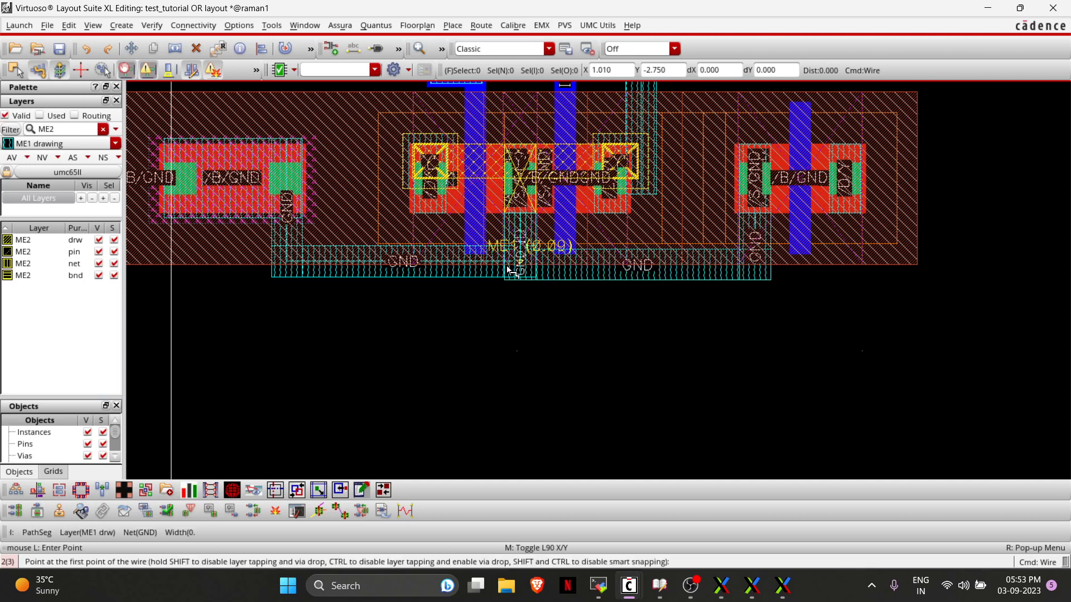
Stretch the new horizontal GND segment up about 0.01 to align it with the existing GND wire.
key("s")
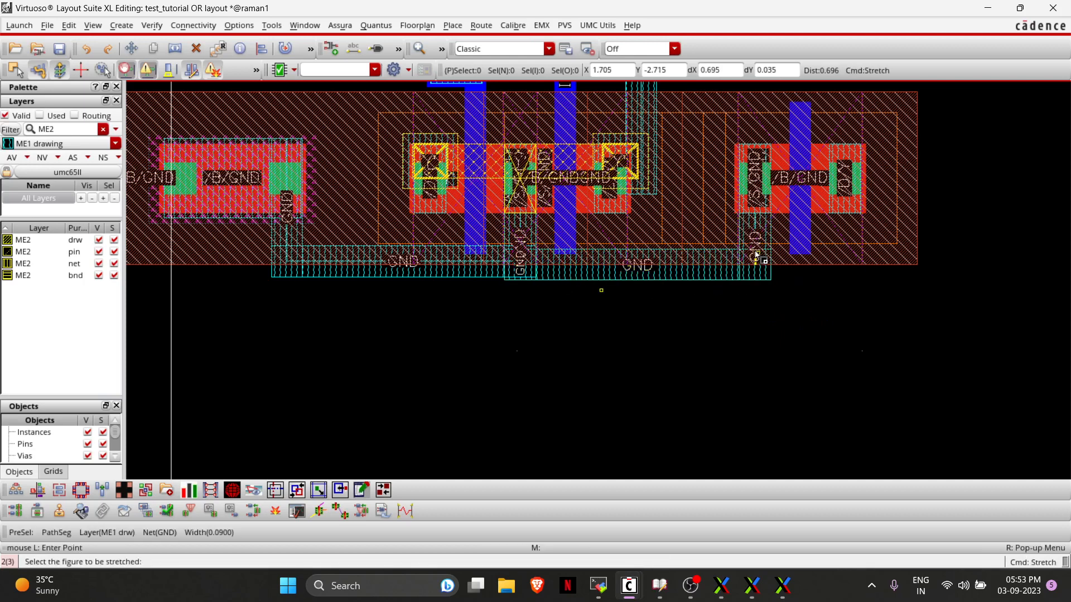
left_click(757, 256)
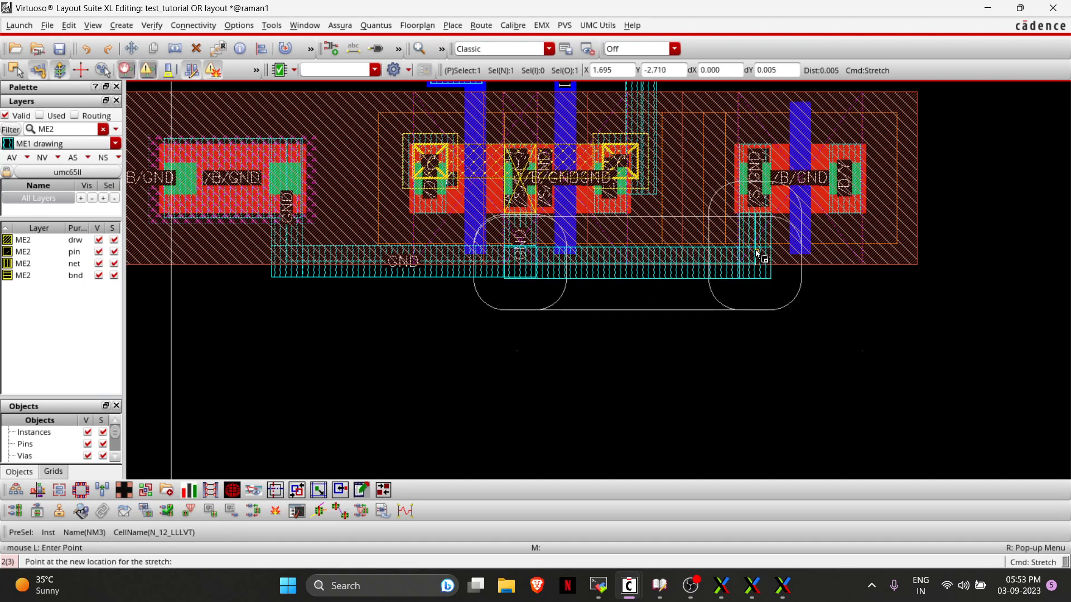
left_click(757, 253)
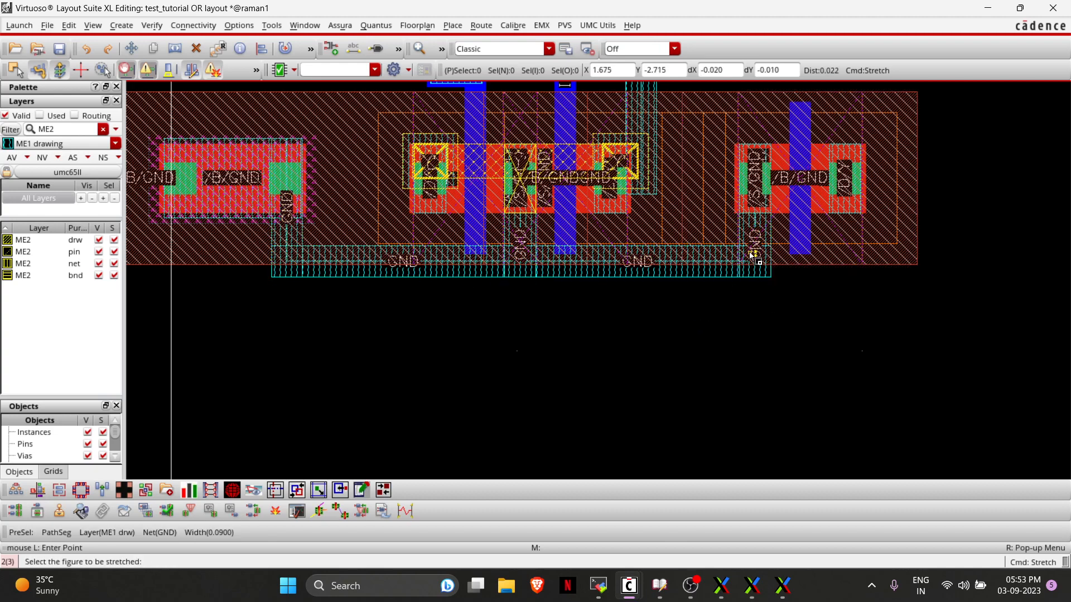
key("Escape")
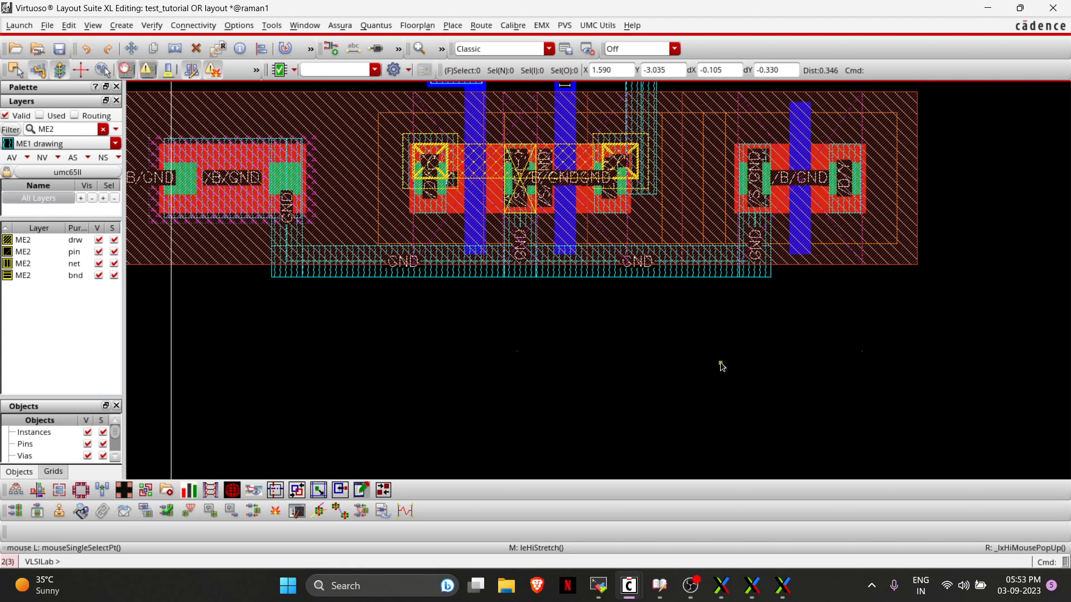
Check the OR schematic for the NM3 and PM2 drain connections on net Y, and return to the layout.
scroll(722, 367, "up", 3)
scroll(722, 367, "right", 3, "shift")
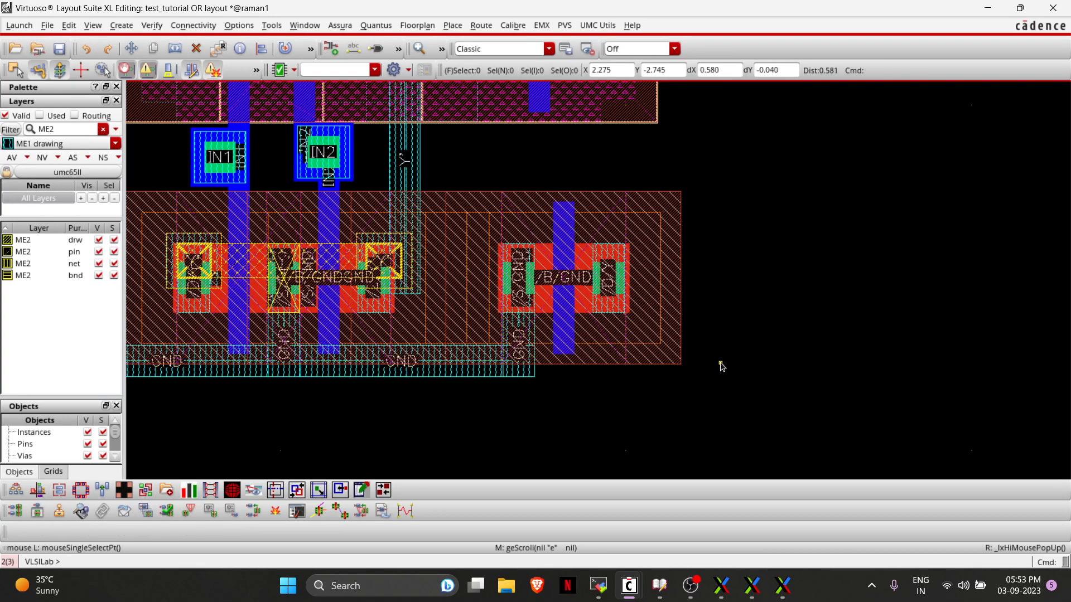
scroll(586, 275, "up", 3)
key("alt+Tab")
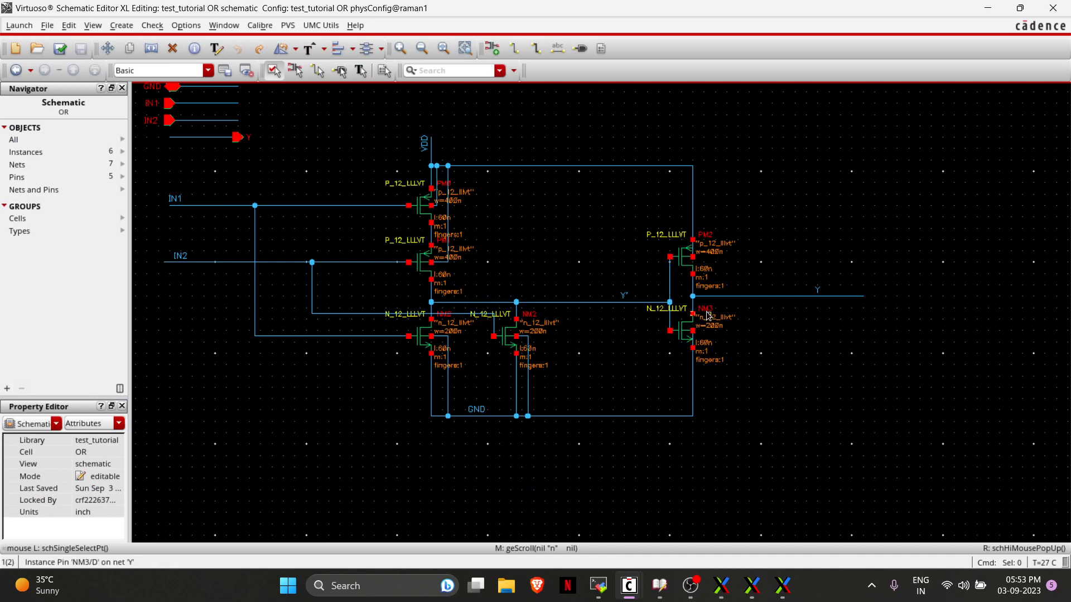
key("alt+Tab")
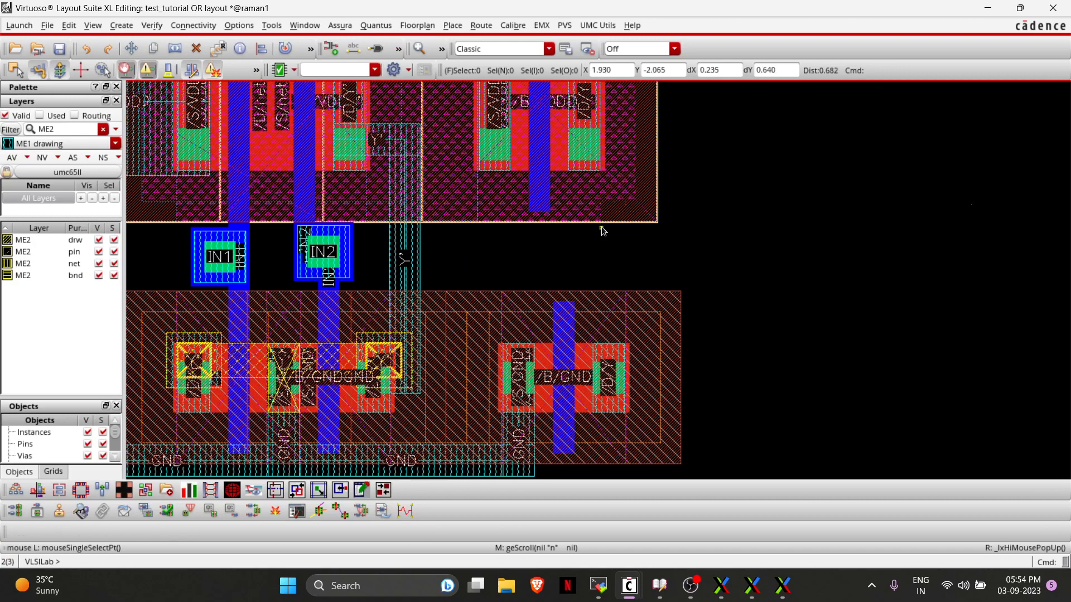
key("p")
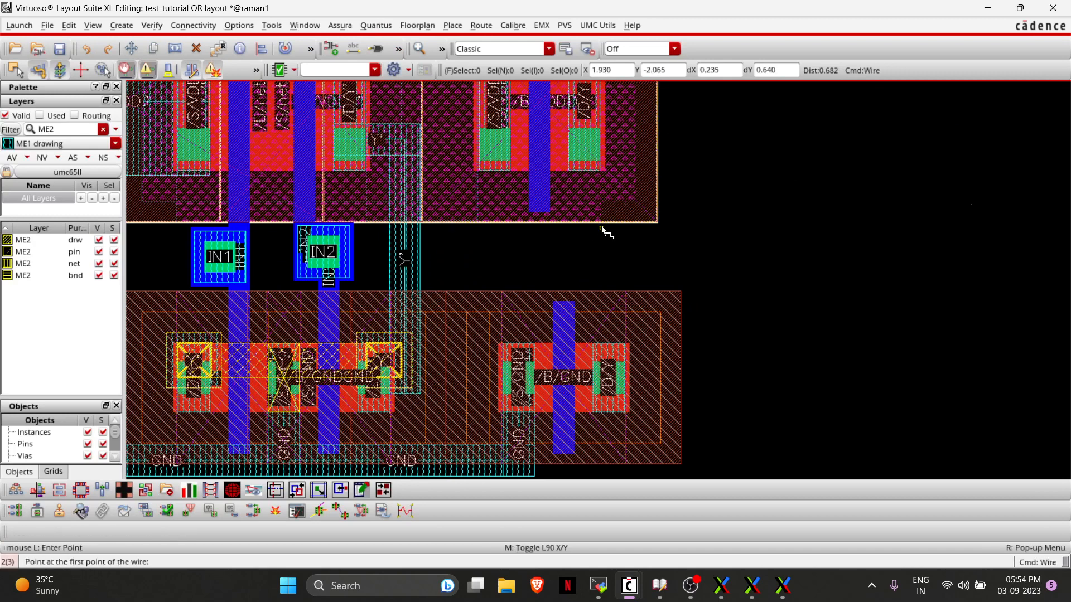
left_click(614, 345)
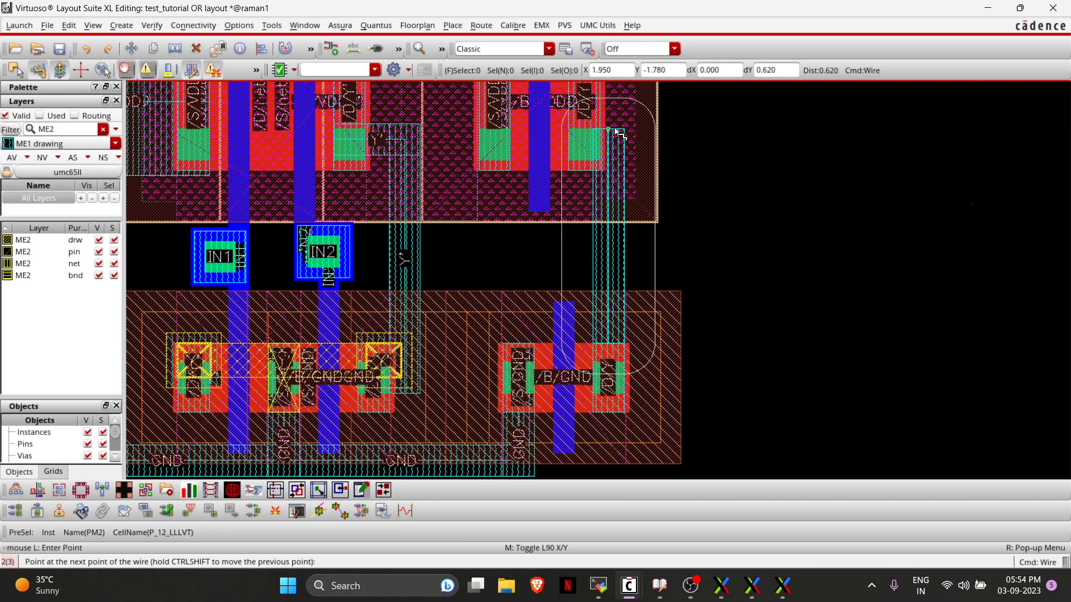
key("Escape")
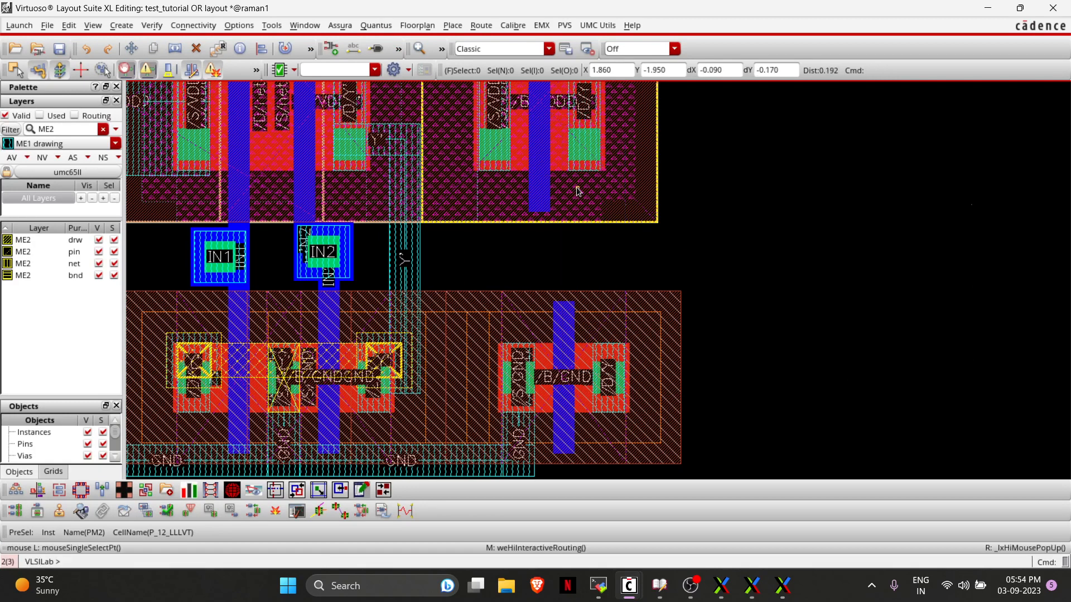
Draw a vertical ME1 wire about 0.625 long from NM3's Y drain contact up to PM2's Y drain contact.
key("p")
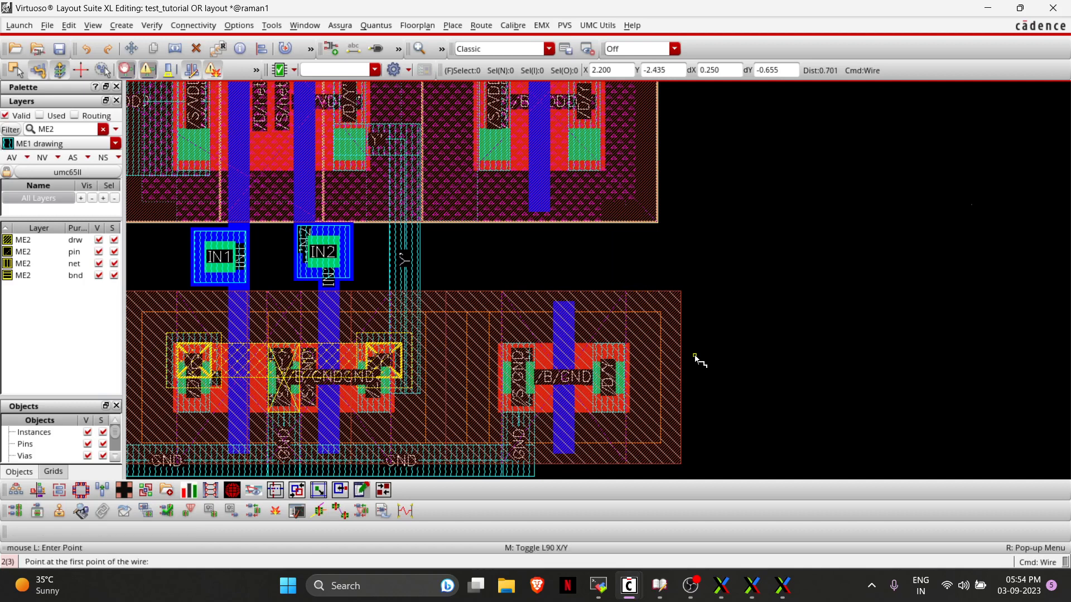
left_click(608, 343)
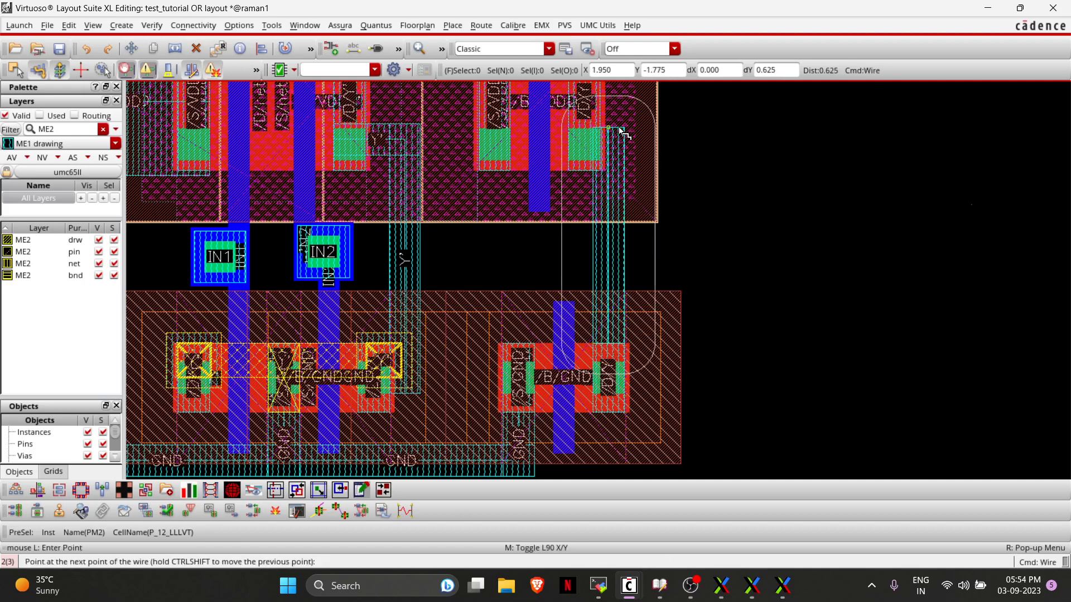
double_click(621, 134)
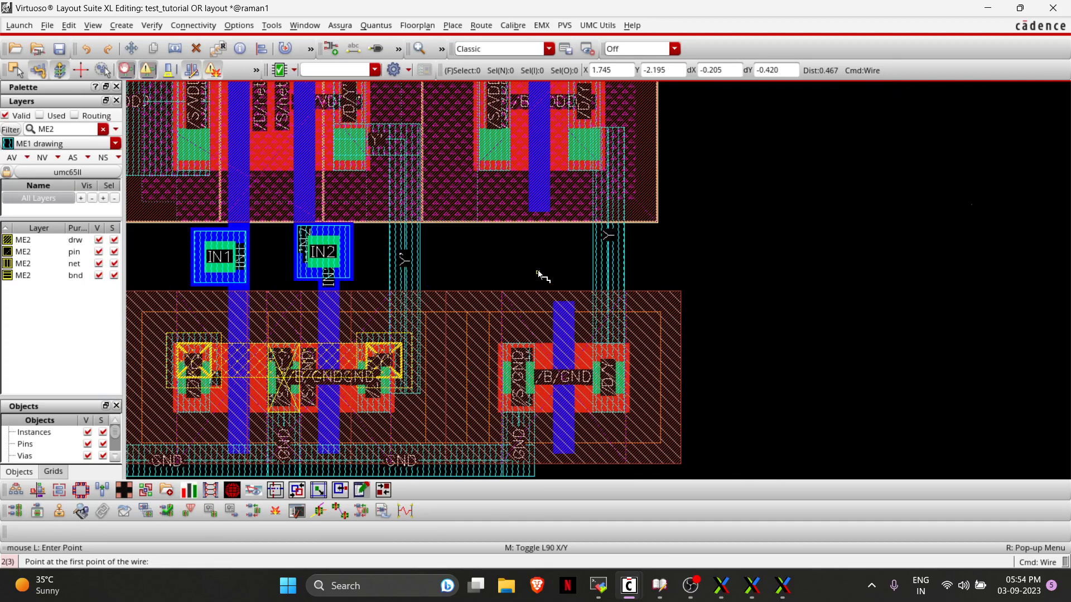
Copy the IN2 M1_POLY via about 0.615 to the right, into the gap between the PM2 and NM3 gates.
key("Escape")
key("c")
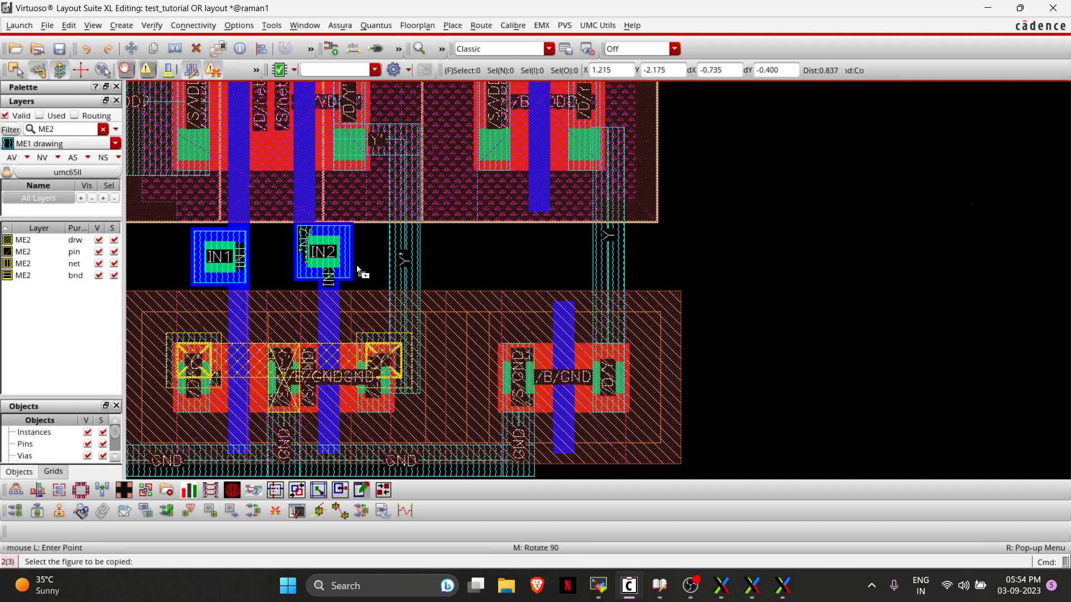
left_click(350, 281)
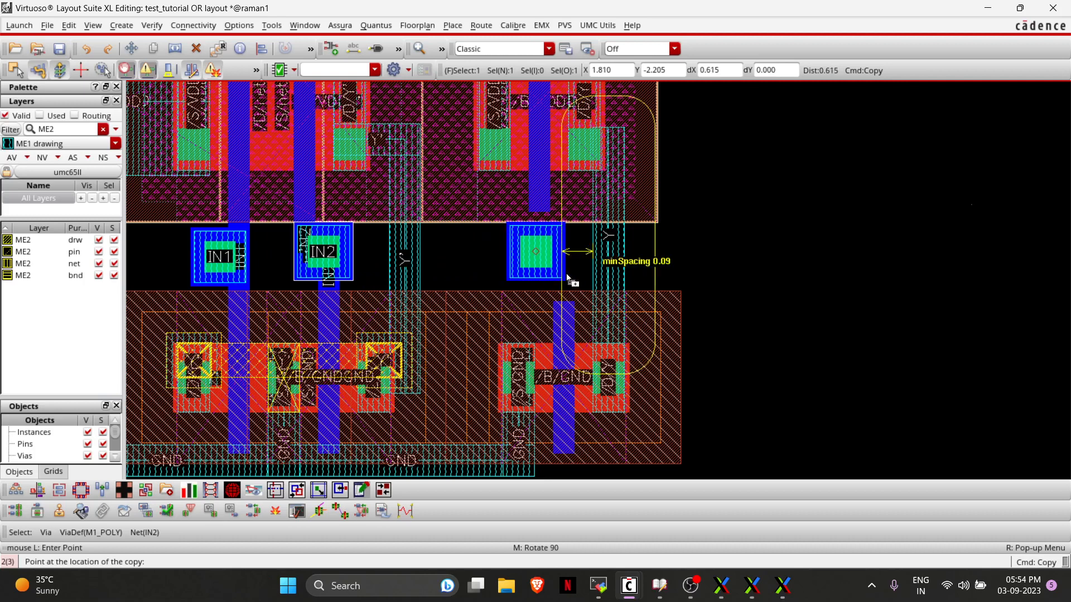
left_click(568, 278)
Move the vertical ME1 Y wire beside the PM2 and NM3 drains 0.09 to the right.
key("m")
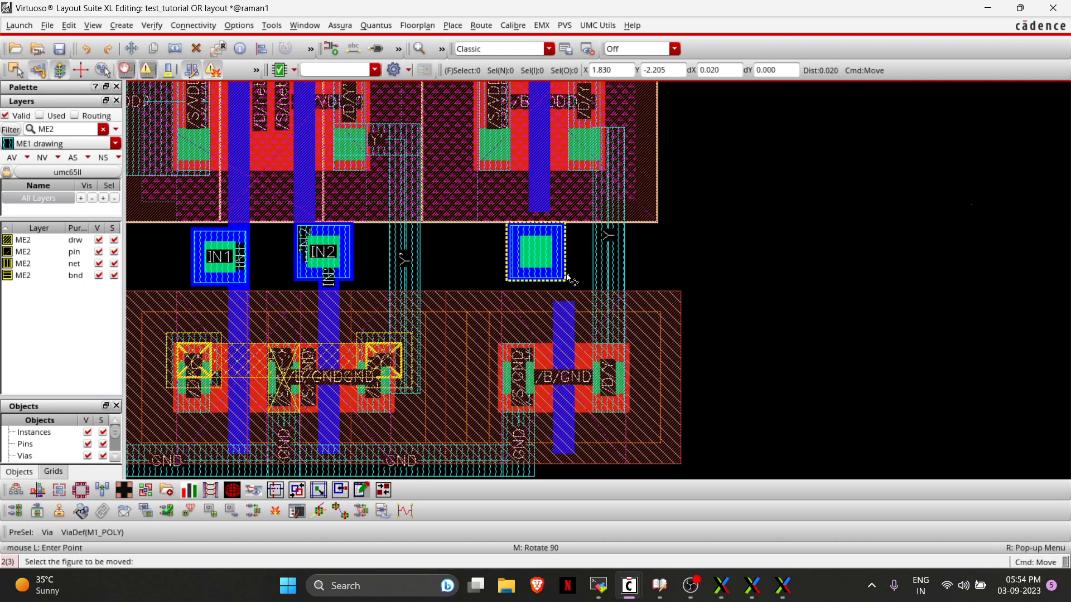
left_click(618, 275)
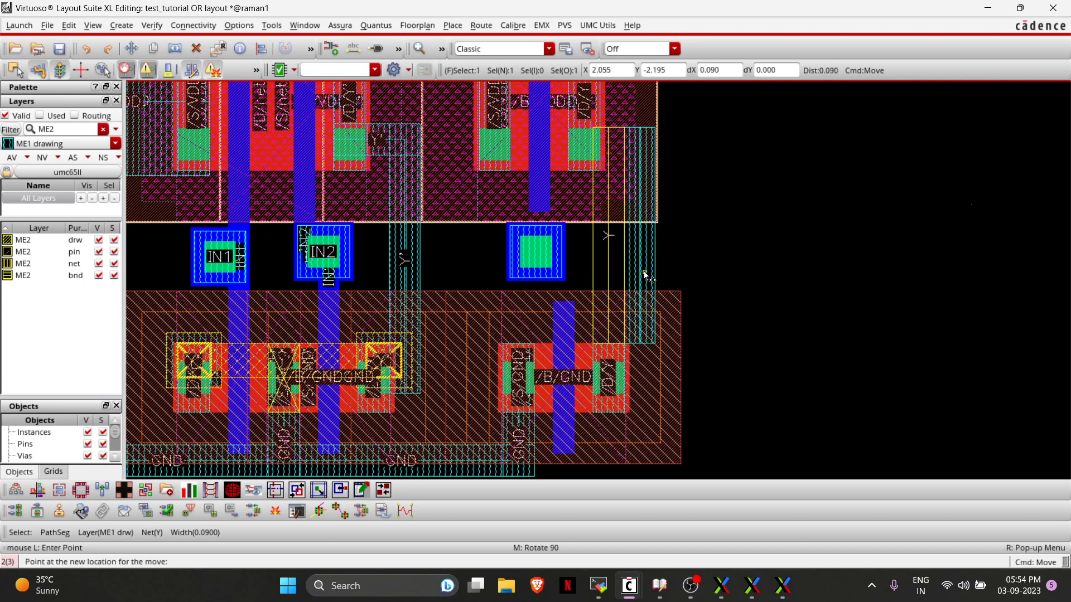
left_click(645, 276)
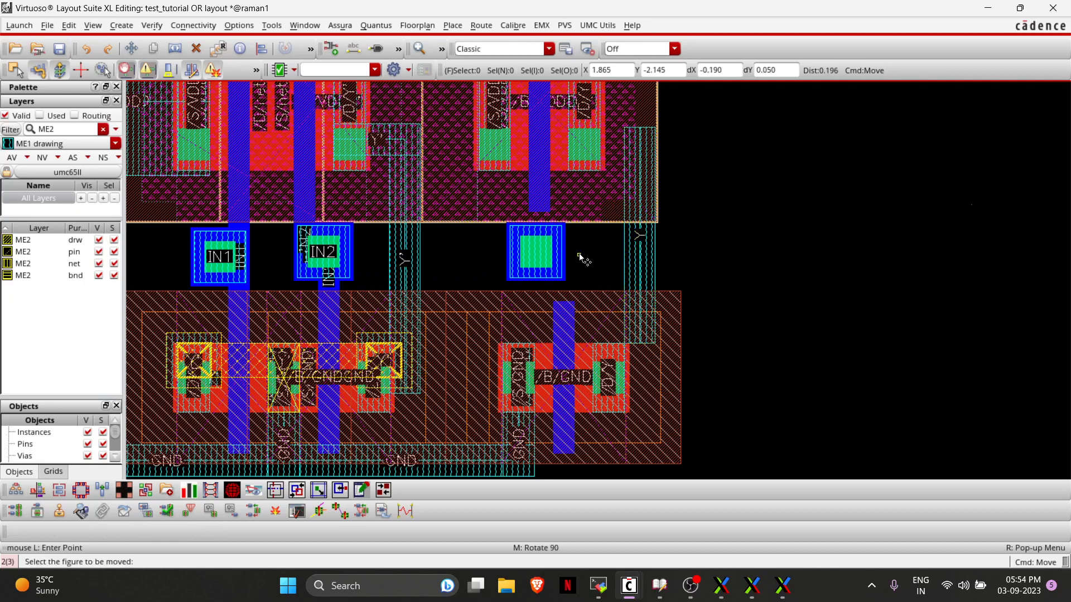
Align the right edge of the copied M1_POLY via with the right edge of NM3's poly gate.
scroll(581, 258, "up", 3, "ctrl")
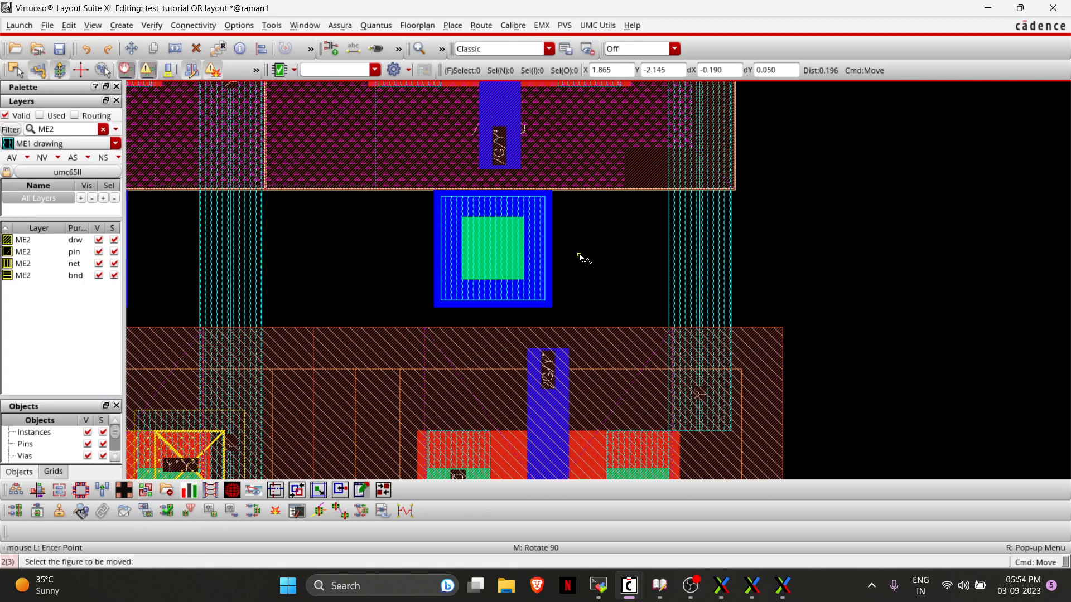
left_click(550, 258)
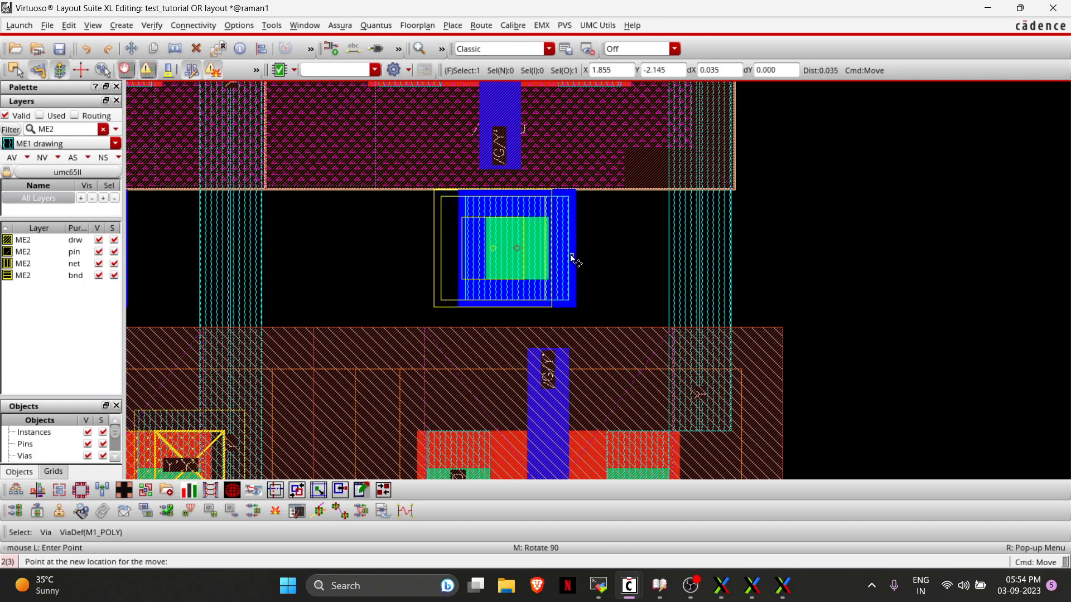
key("Escape")
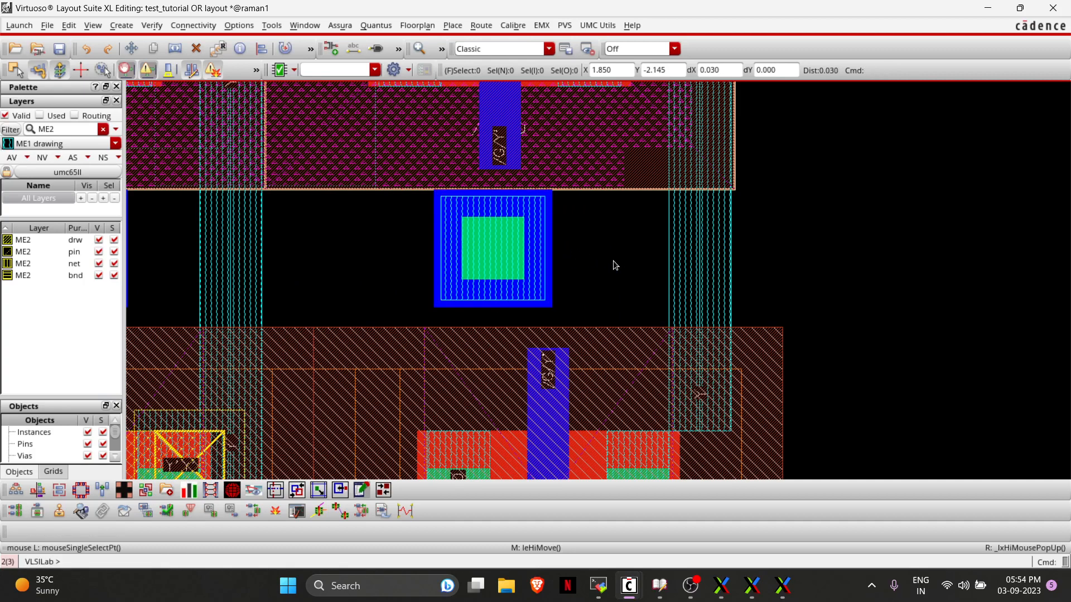
key("a")
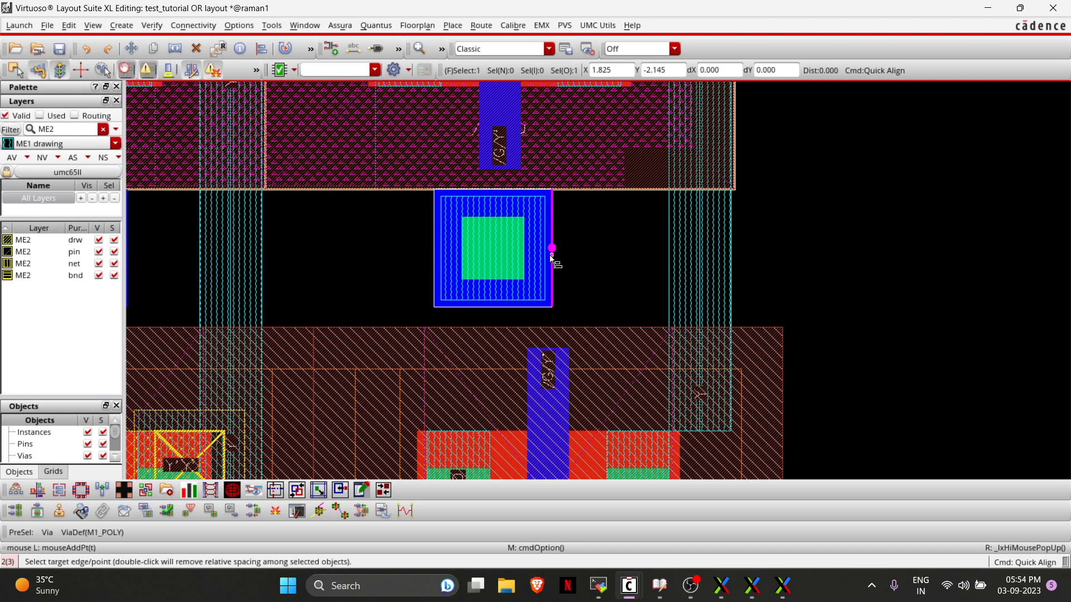
left_click(570, 382)
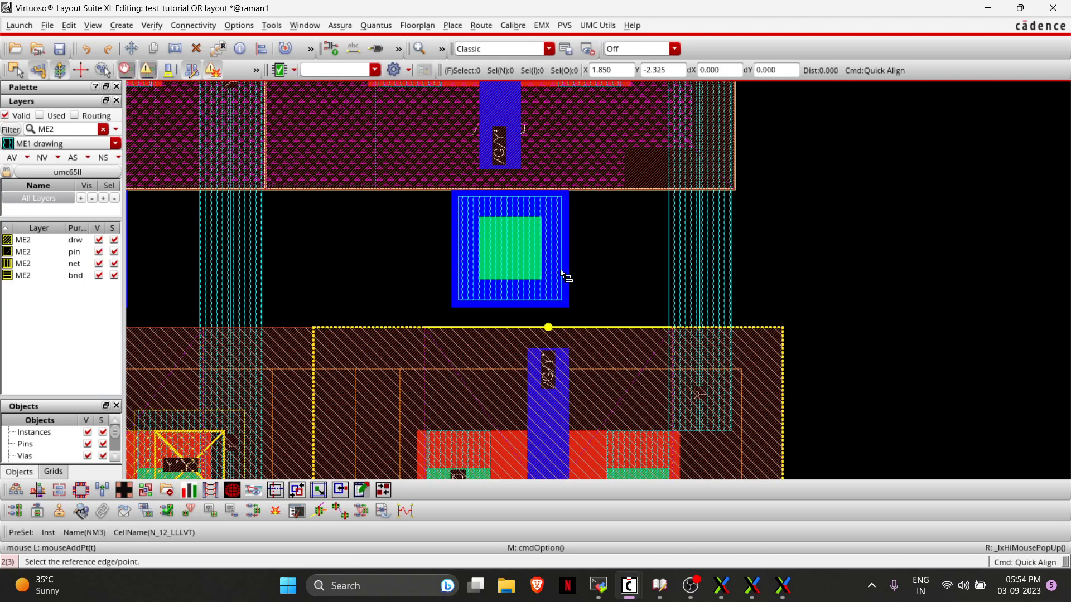
Draw PO1 wires joining the copied via to NM3's gate below and PM2's gate above.
key("Escape")
key("p")
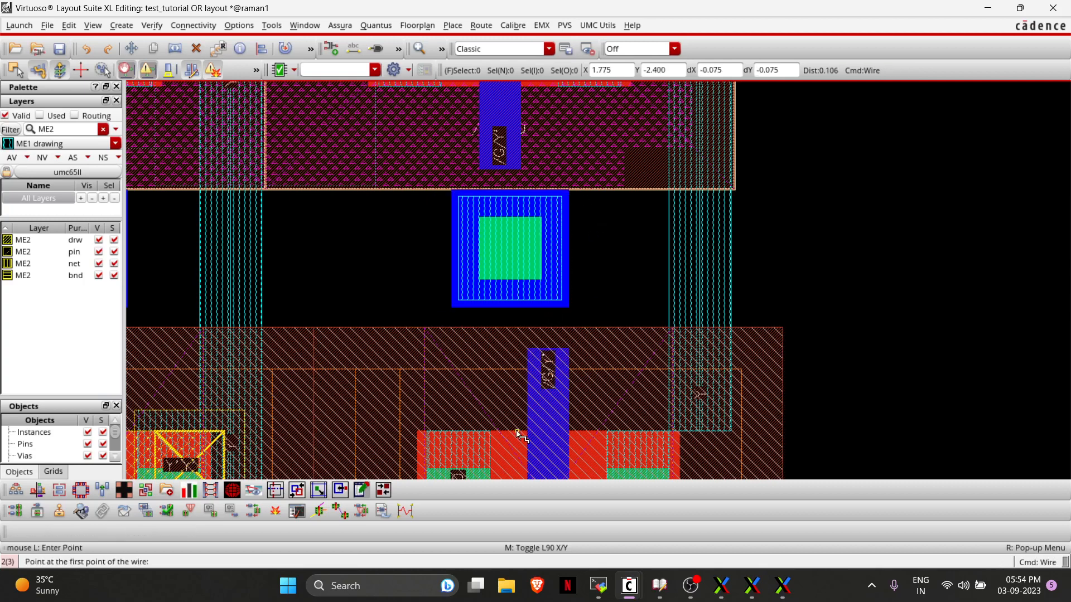
left_click(560, 349)
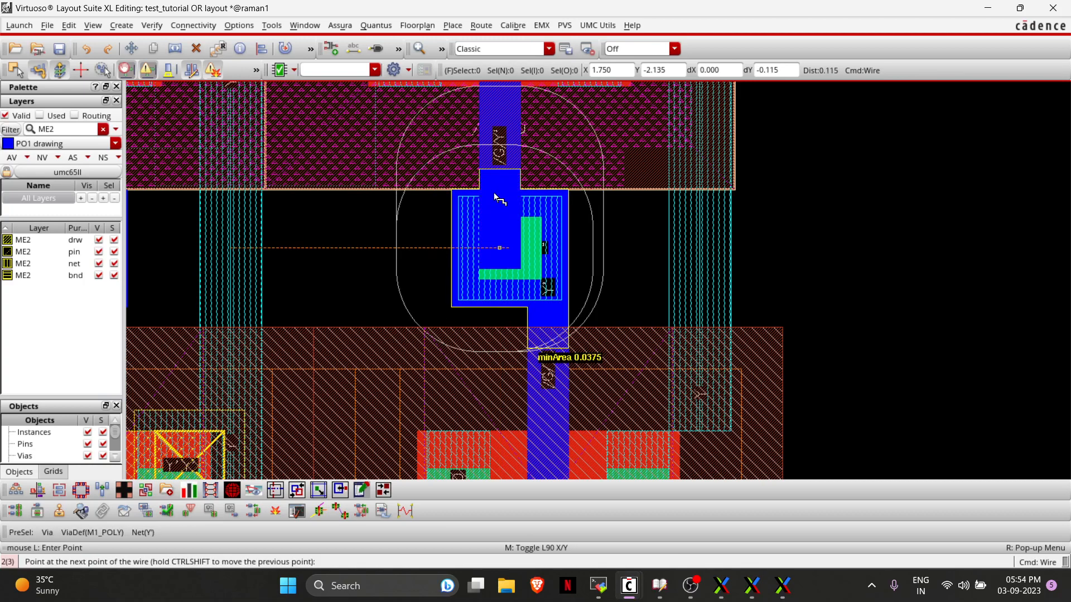
double_click(497, 198)
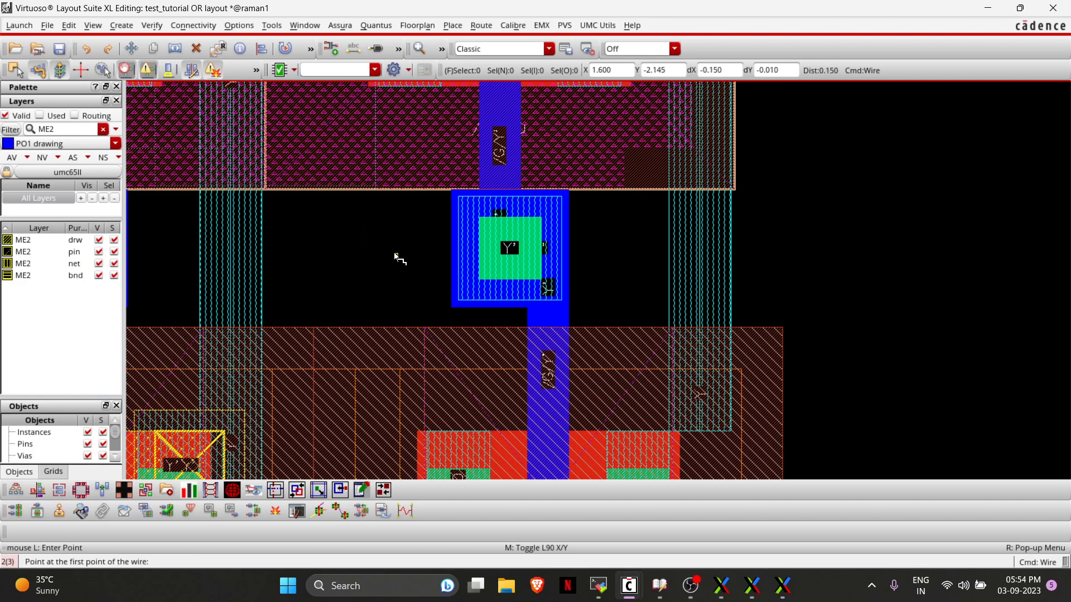
Check net Y' in the OR schematic and draw an ME1 rectangle about 0.525 by 0.095 from the Y' gate via to the vertical Y' wire.
scroll(397, 256, "right", 3)
key("alt+Tab")
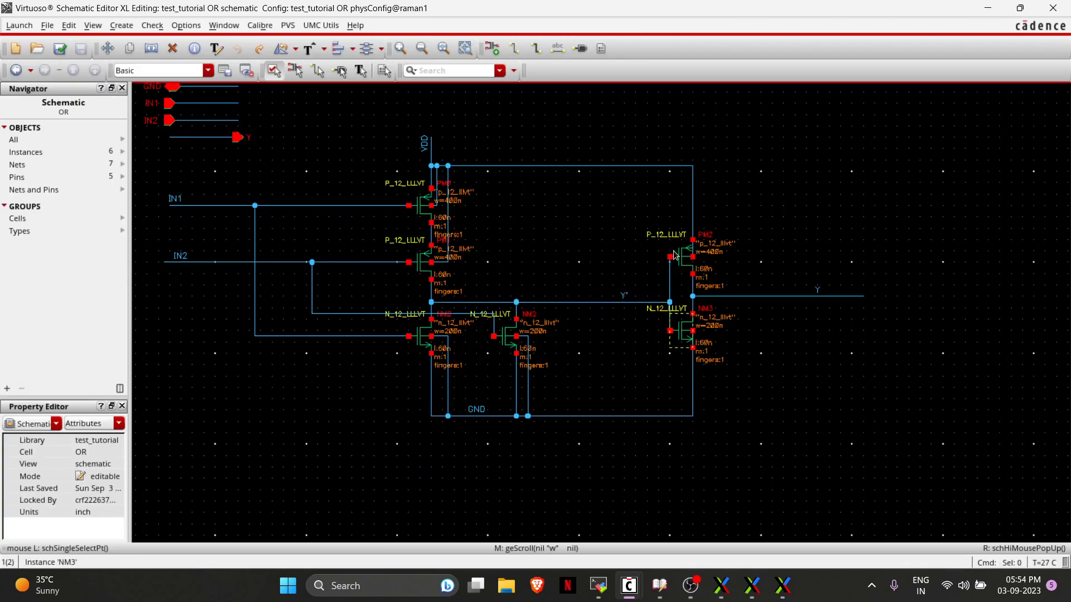
key("alt+Tab")
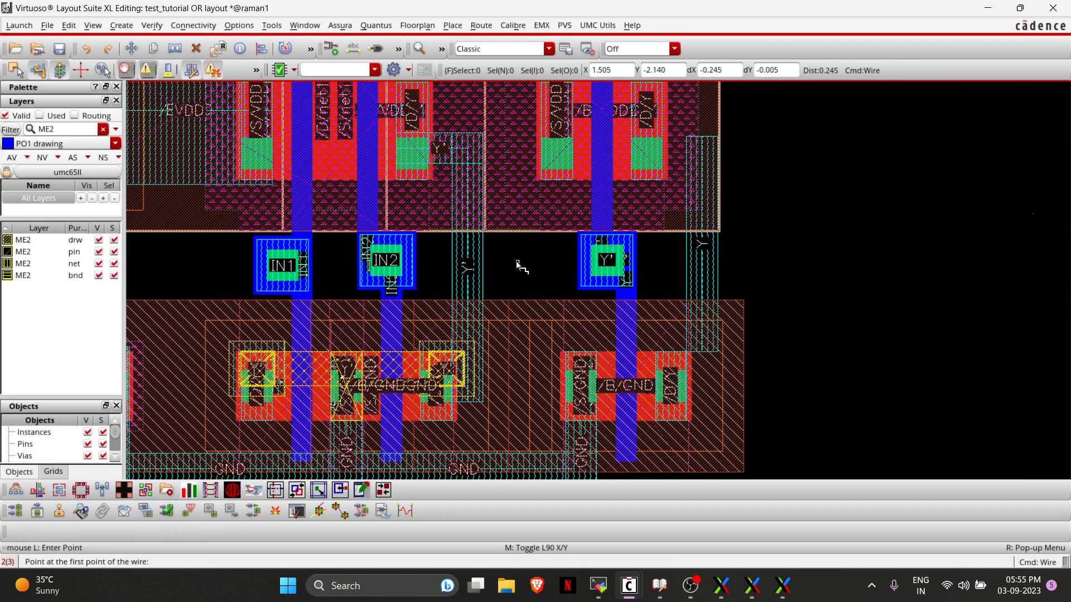
key("r")
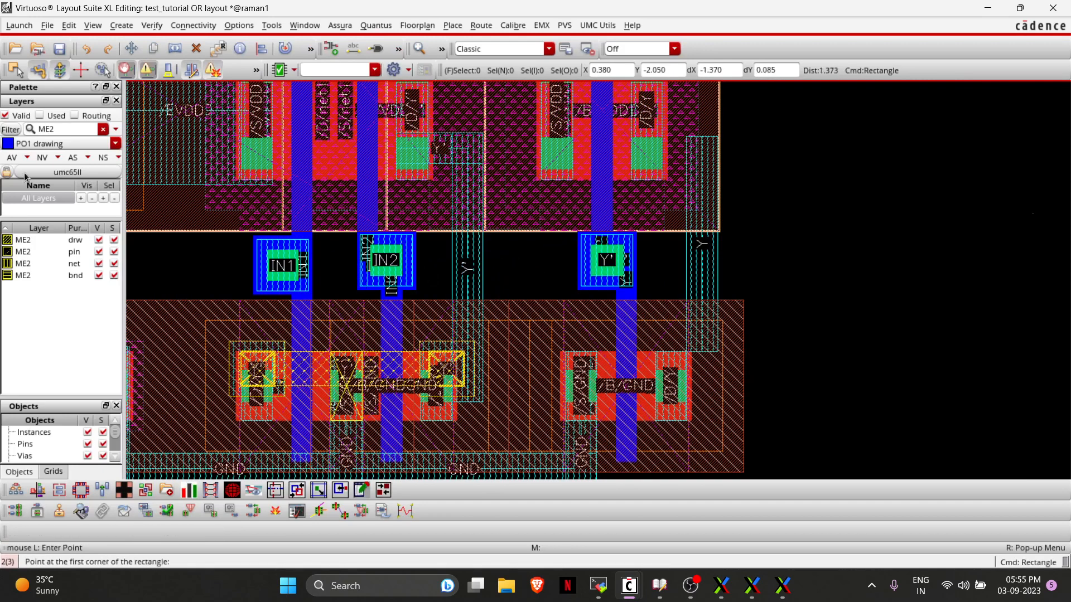
left_click(40, 116)
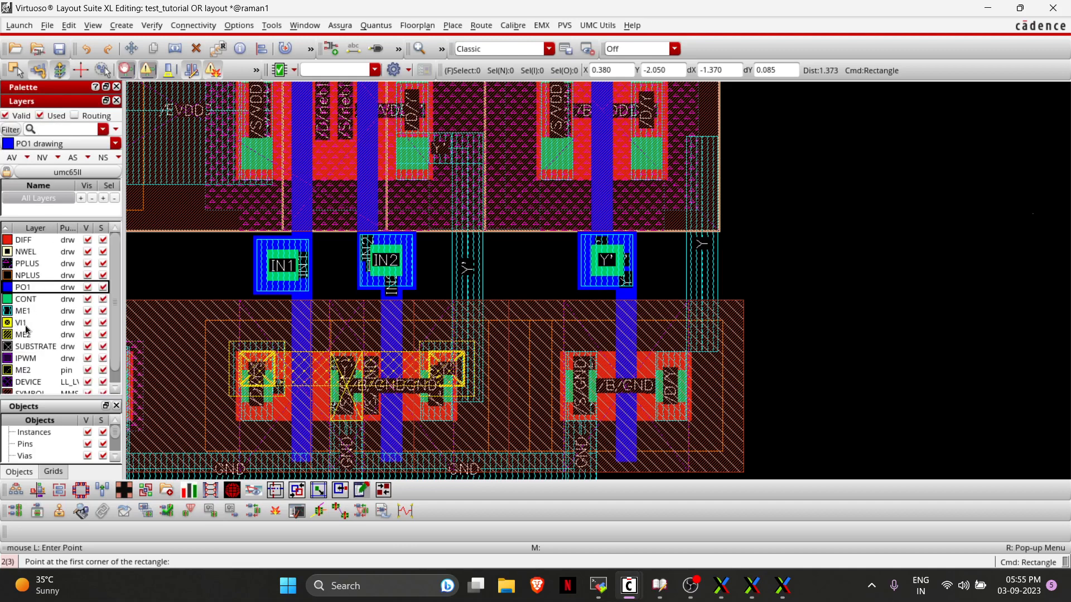
left_click(28, 312)
scroll(349, 307, "up", 1, "ctrl")
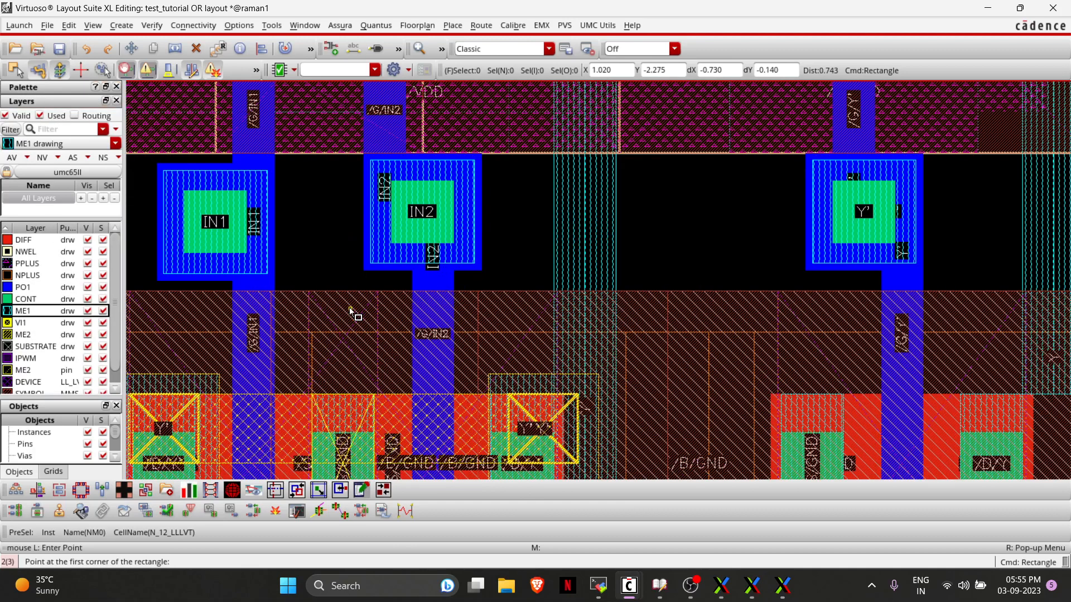
left_click(916, 177)
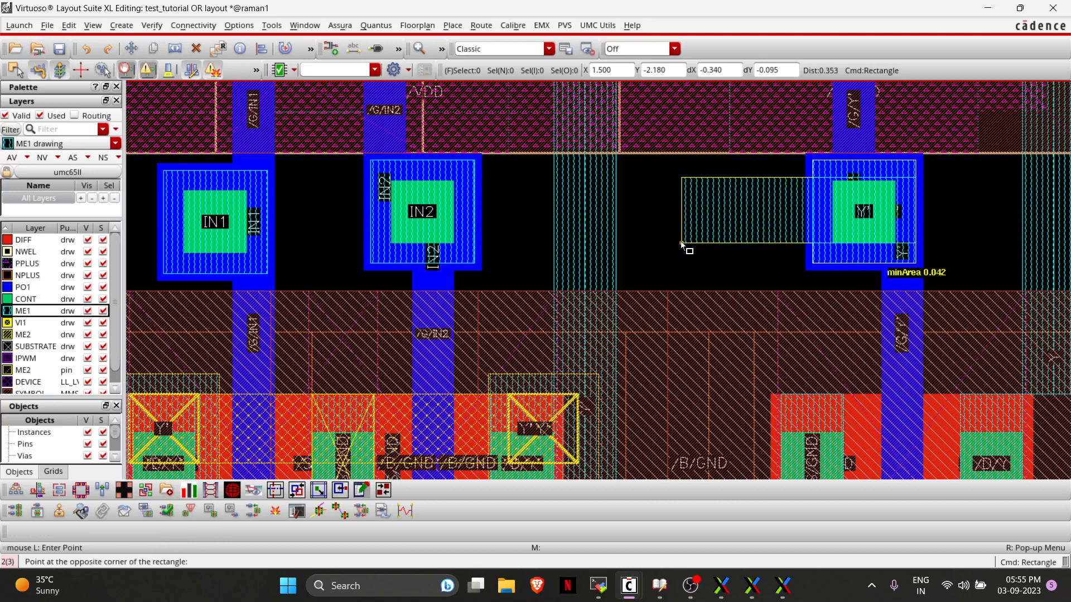
left_click(554, 242)
Draw an ME1 rectangle about 0.25 by 0.125 joining the upper end of the Y wire to PM2's drain contact.
key("shift+z")
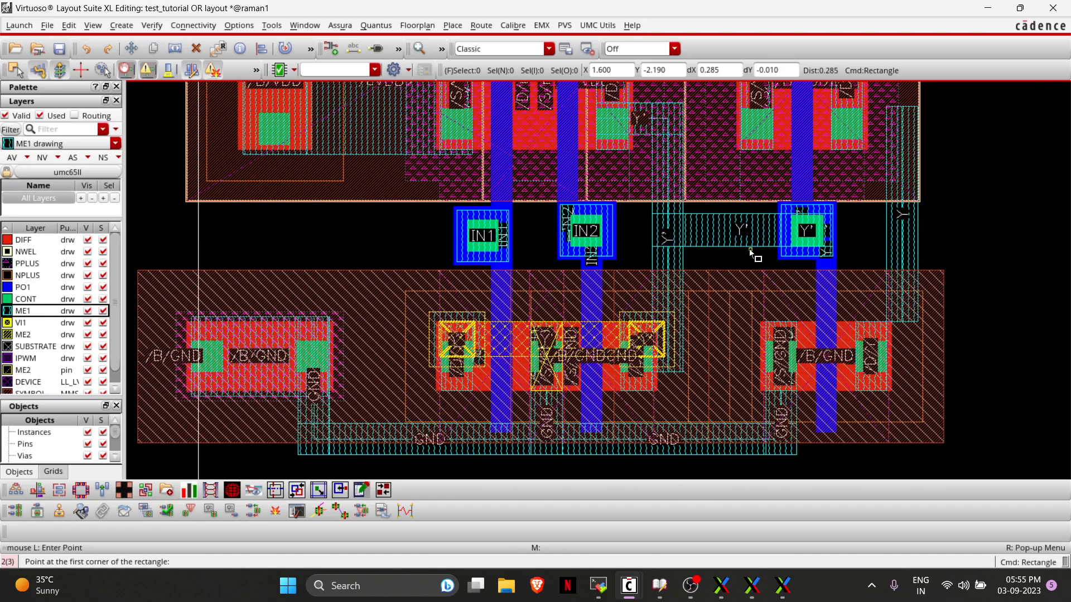
key("Right")
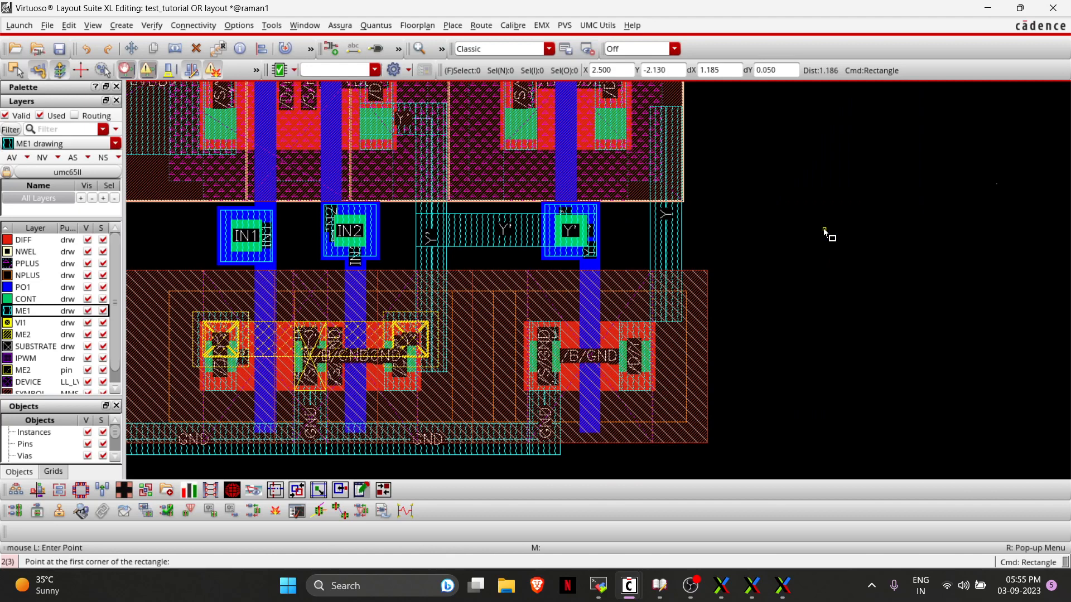
key("Up")
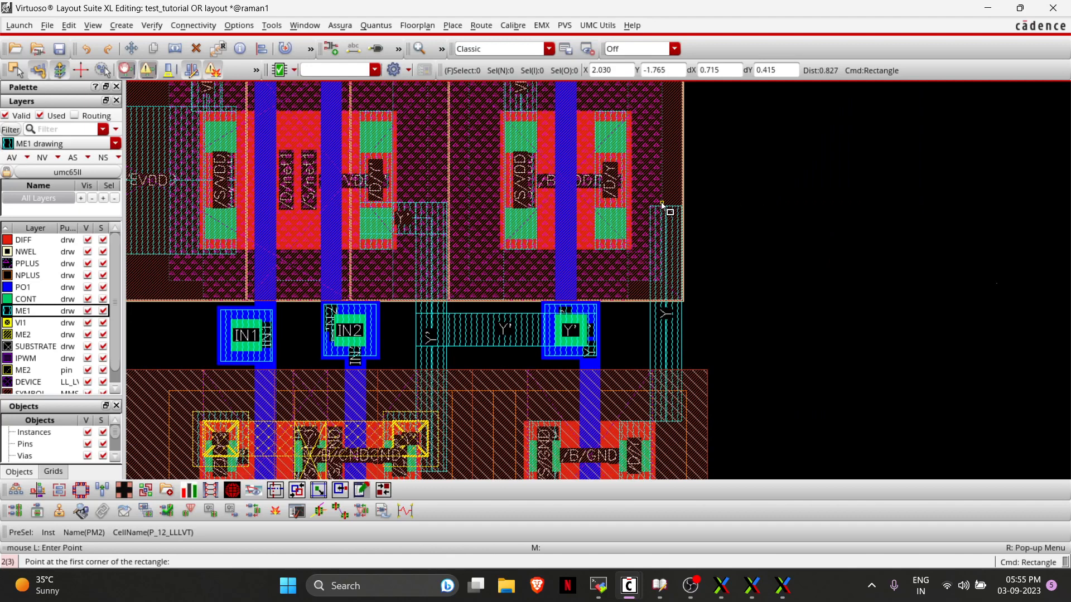
scroll(662, 205, "up", 2, "ctrl")
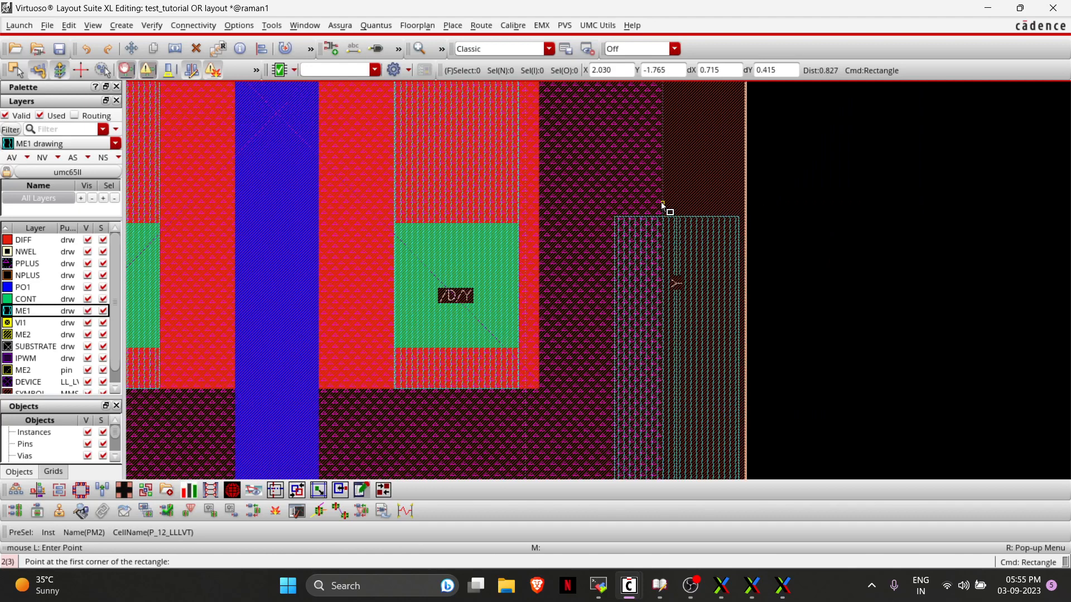
left_click(739, 217)
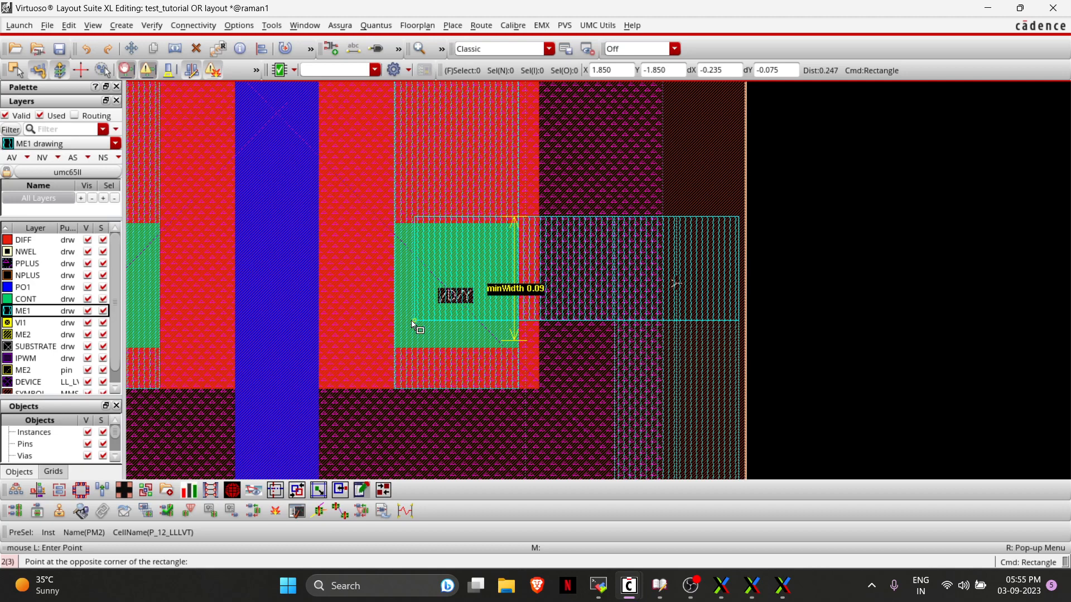
left_click(392, 389)
Draw an ME1 rectangle 0.18 by 0.09 joining NM3's drain contact to the lower end of the Y wire, and leave the Rectangle command.
scroll(393, 389, "down", 5)
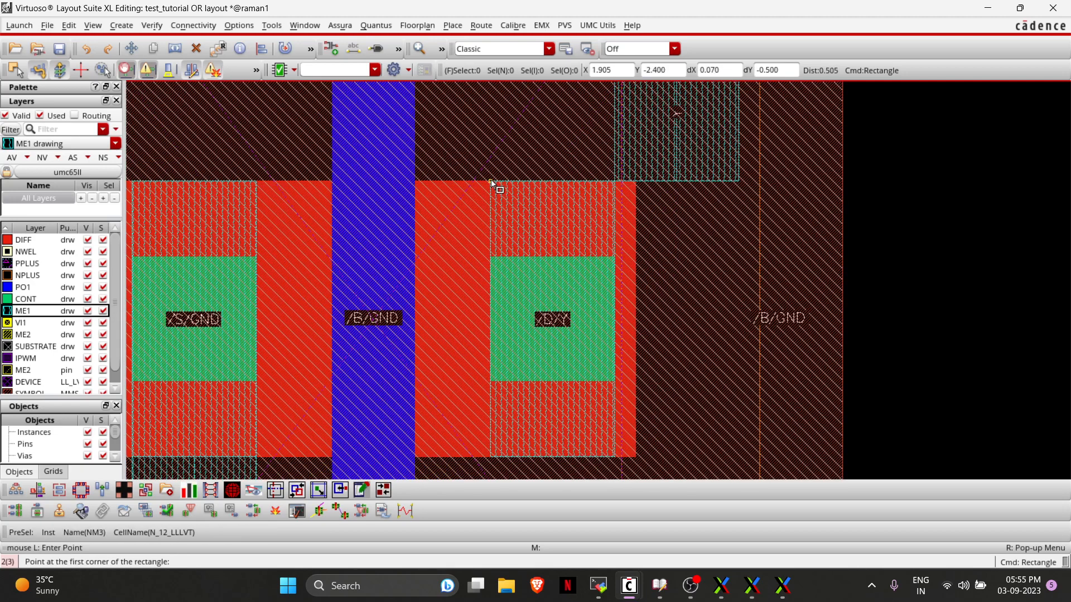
left_click(491, 180)
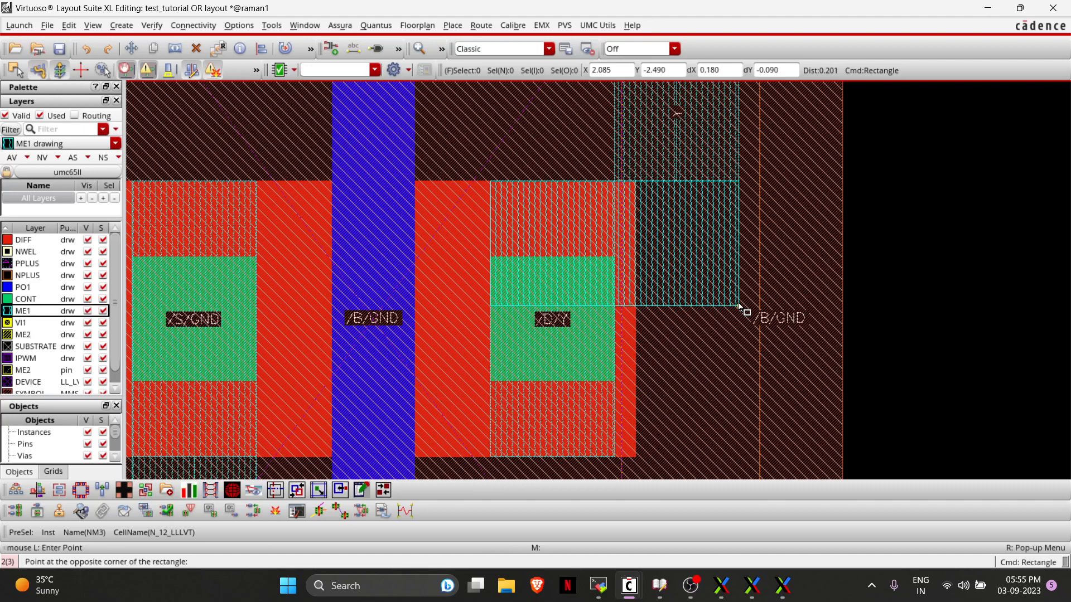
left_click(740, 306)
scroll(469, 230, "down", 3, "ctrl")
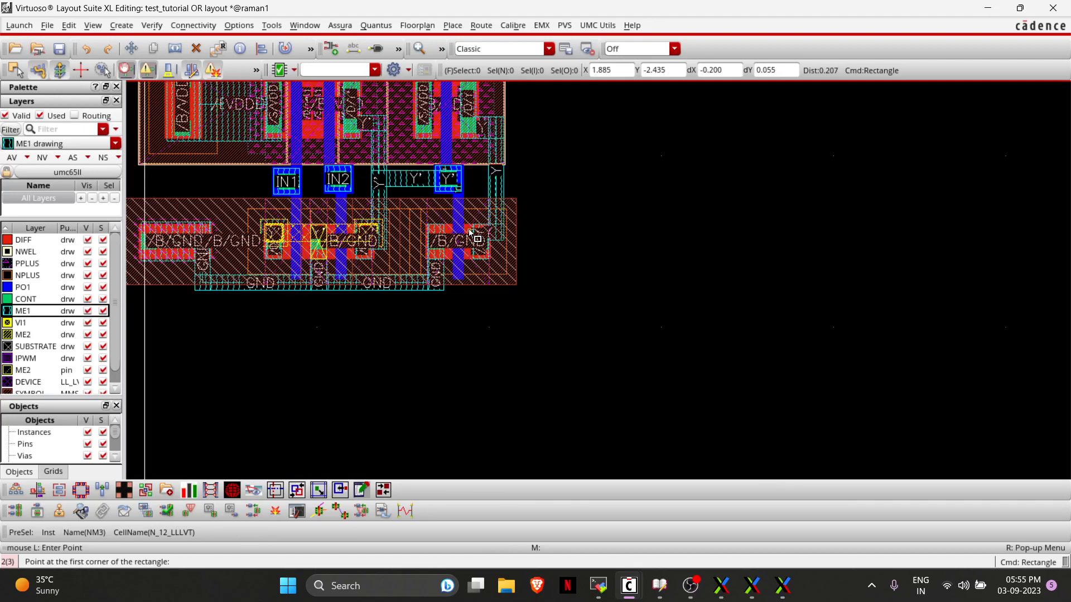
scroll(469, 230, "up", 2)
scroll(468, 230, "left", 3, "shift")
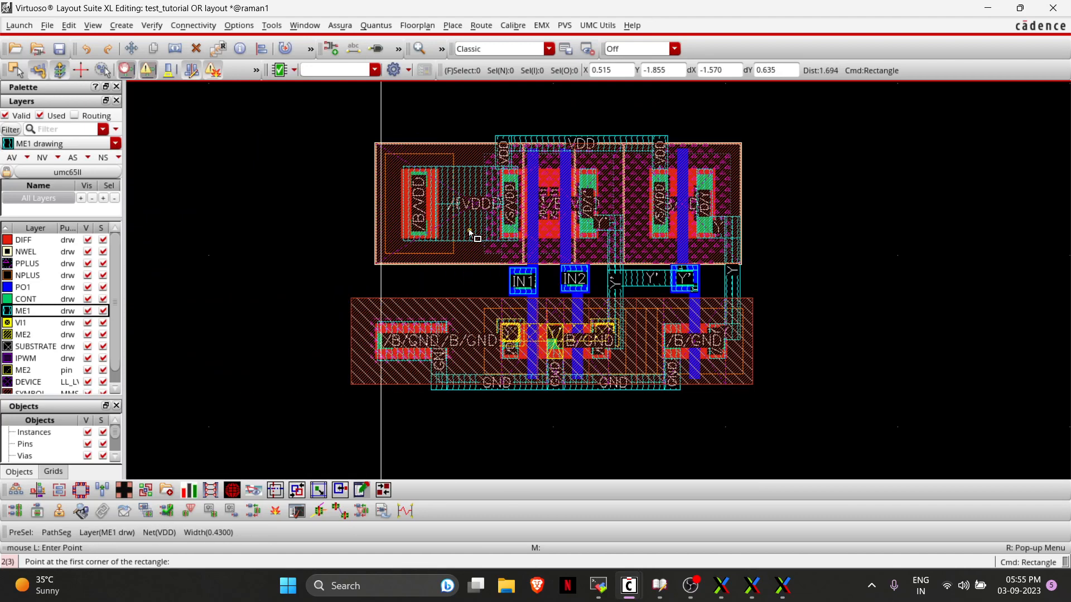
key("Escape")
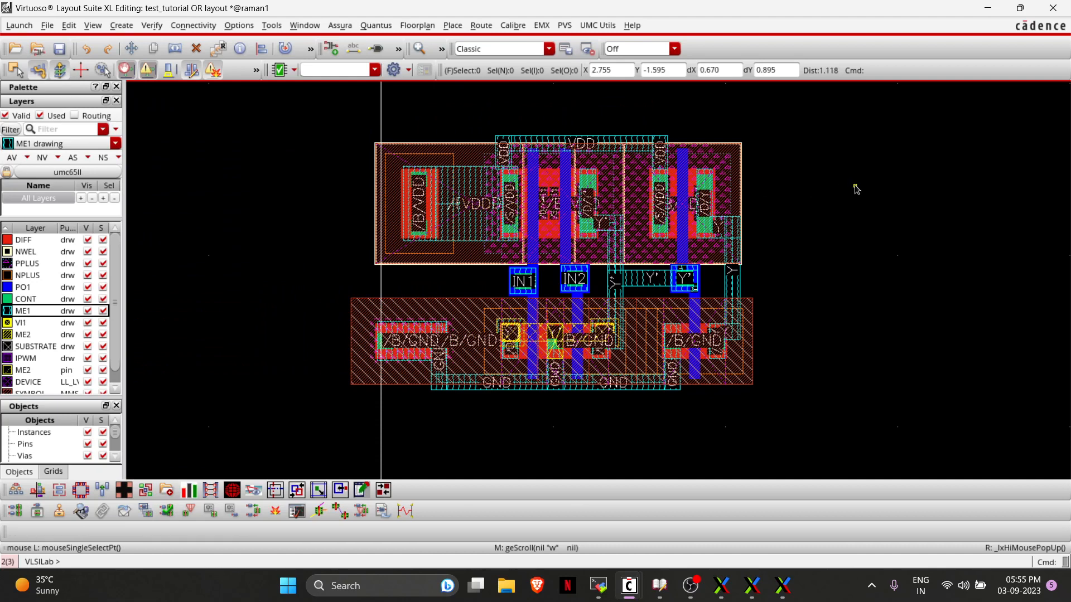
Launch a Calibre nmDRC run on the OR layout.
key("l")
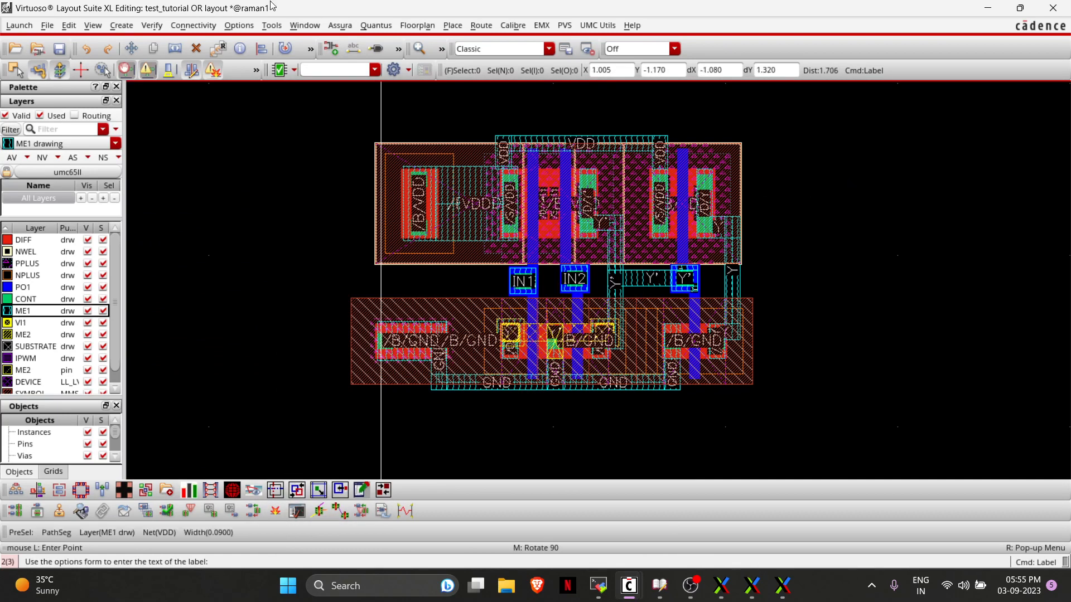
left_click(513, 25)
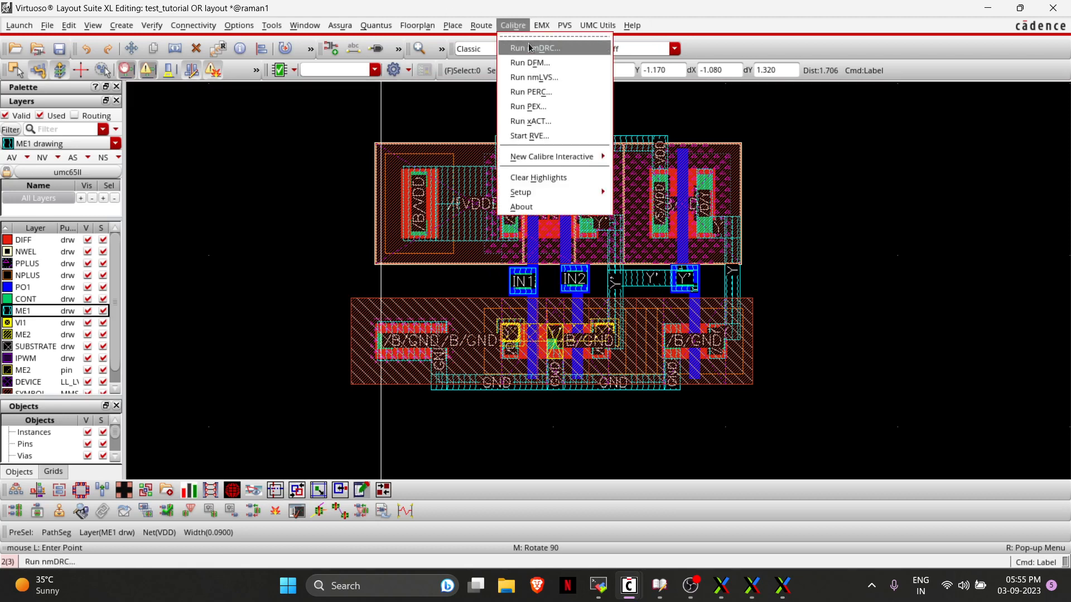
left_click(529, 48)
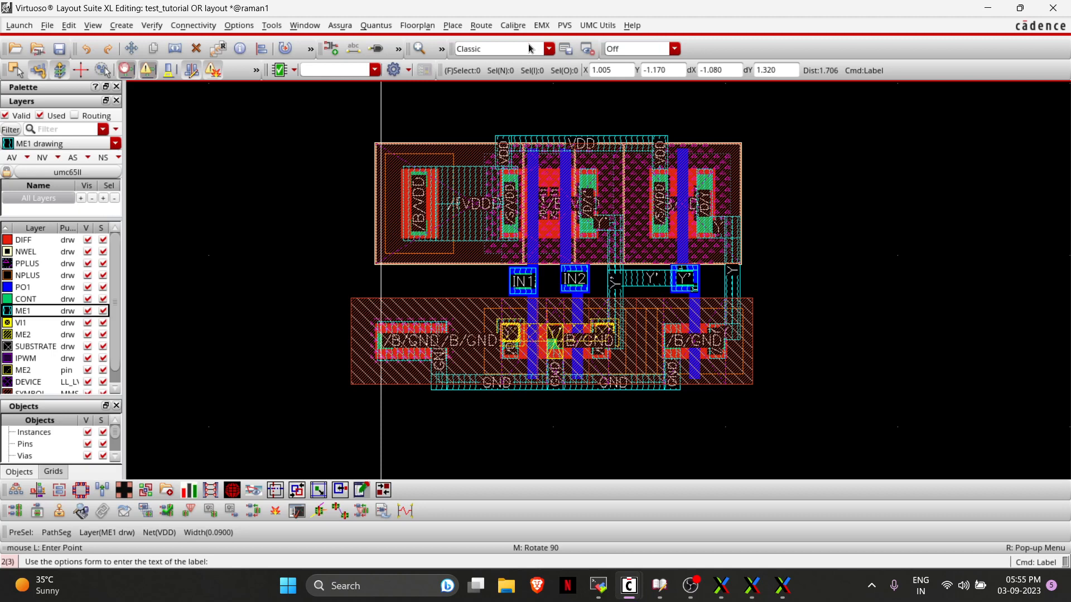
scroll(486, 316, "up", 2, "ctrl")
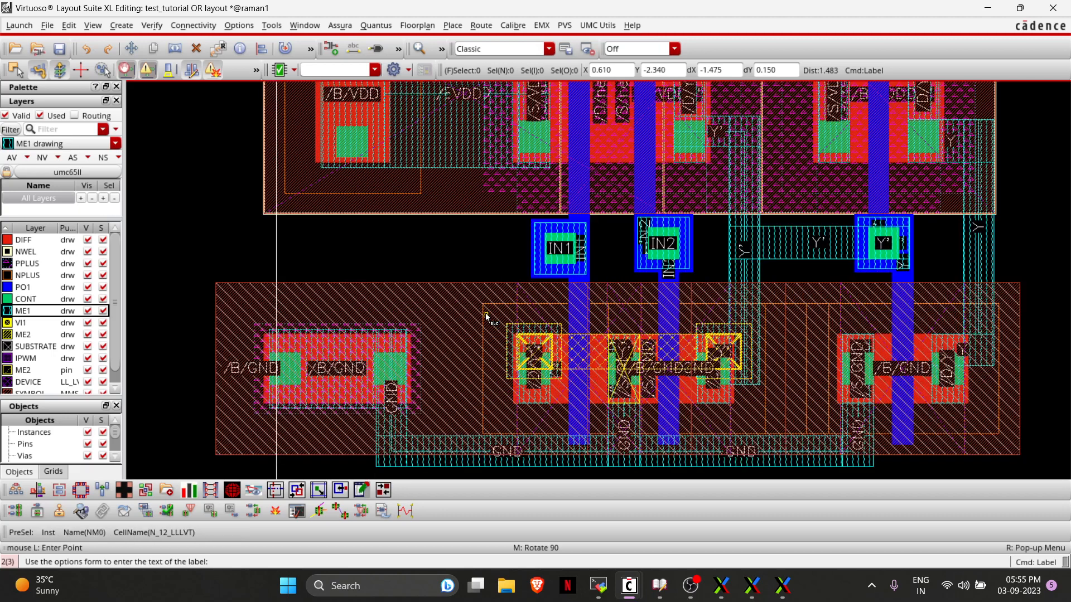
scroll(538, 357, "up", 2, "ctrl")
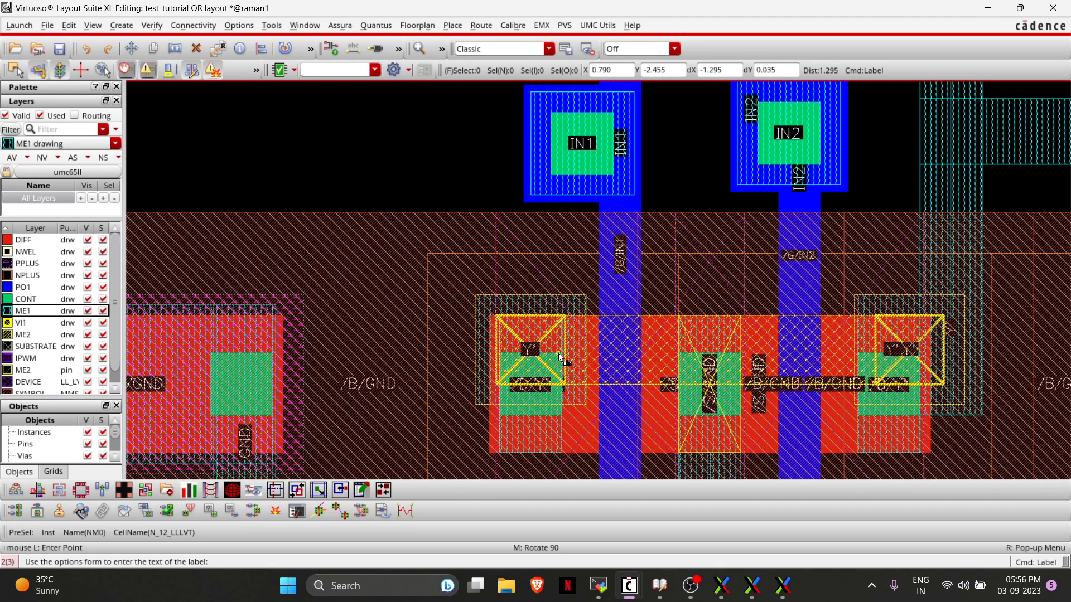
scroll(560, 358, "down", 2, "ctrl")
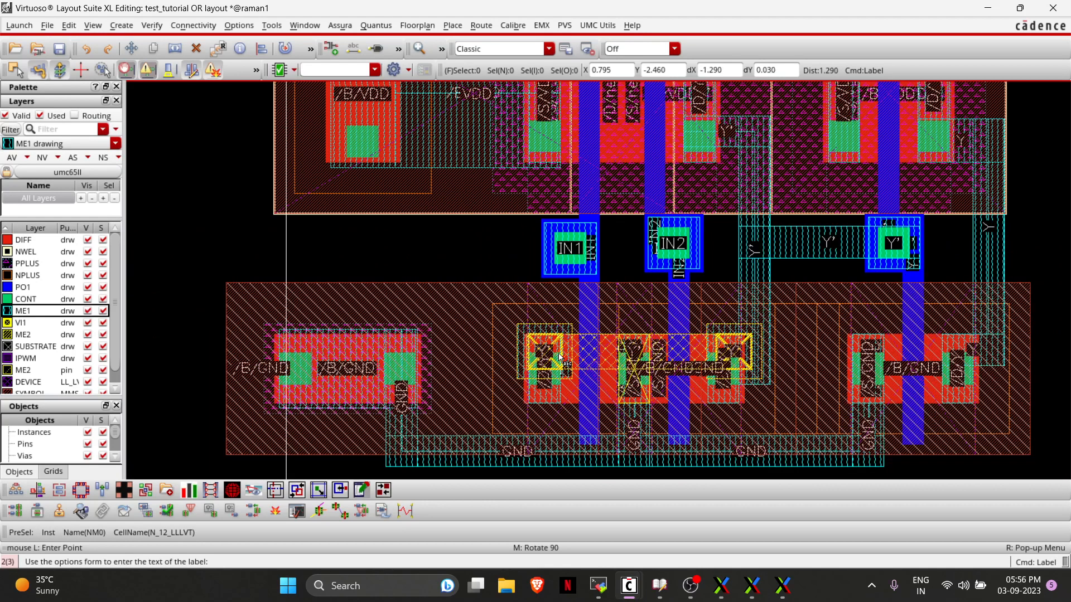
Close the outdated OR.drc.results window in Calibre RVE.
key("alt+Tab")
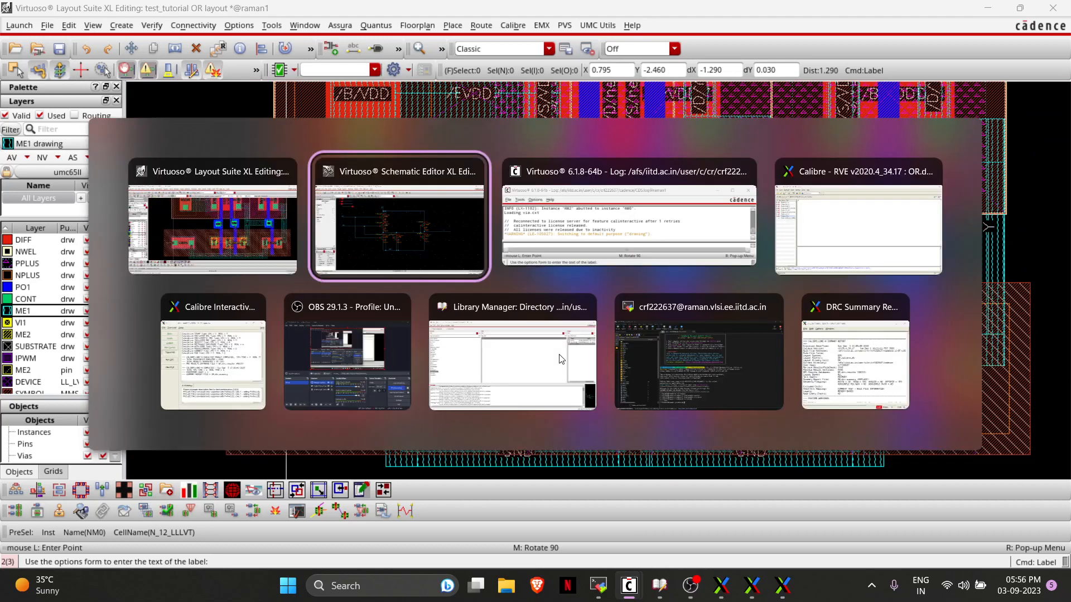
key("alt+Tab")
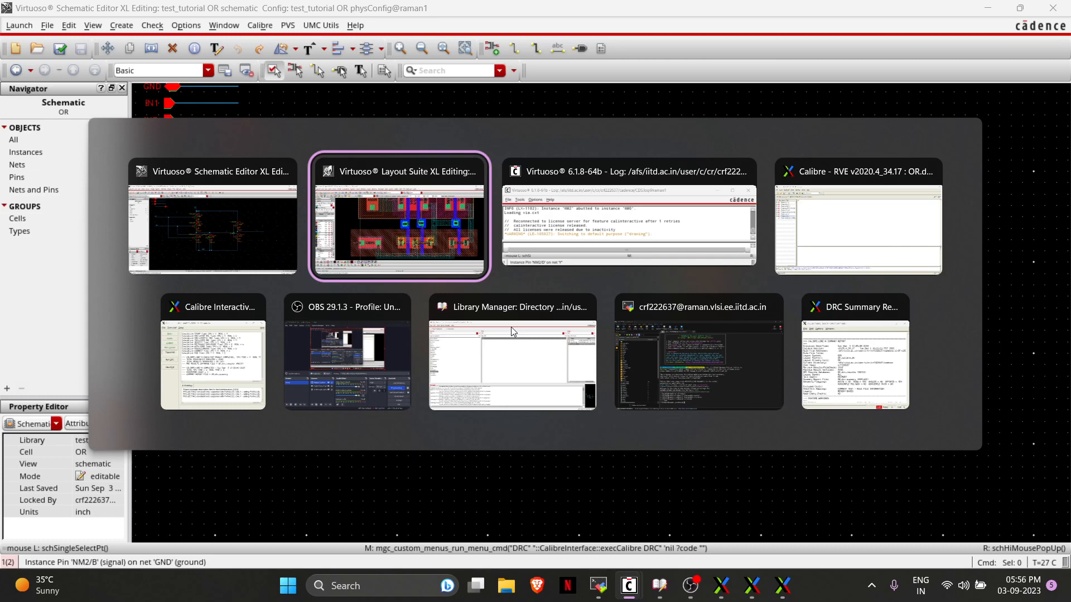
key("alt+Tab")
key("alt+Tab")
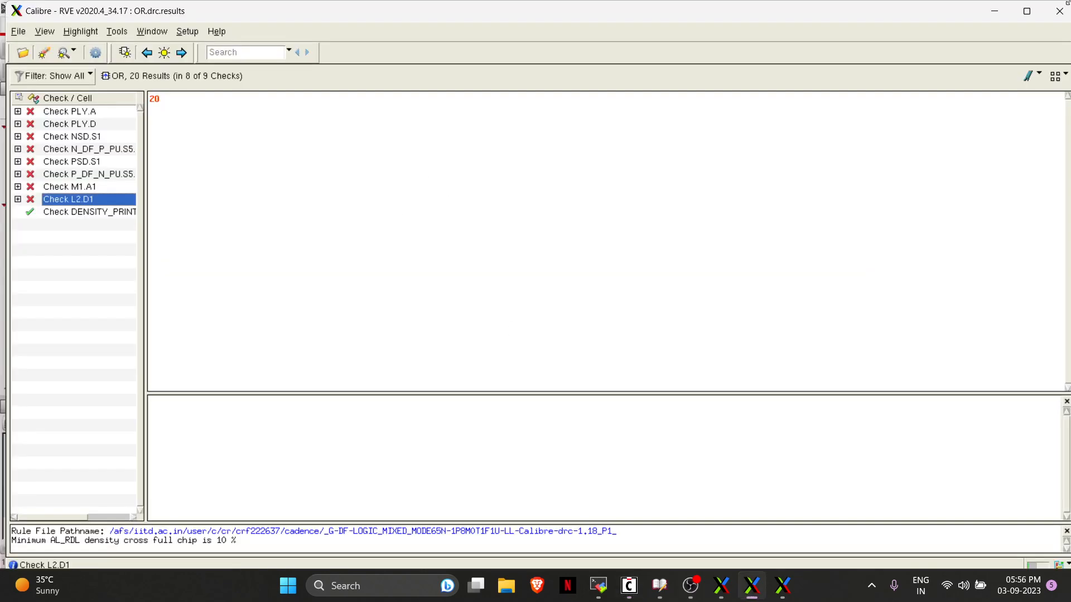
key("alt+Tab")
key("alt+Tab")
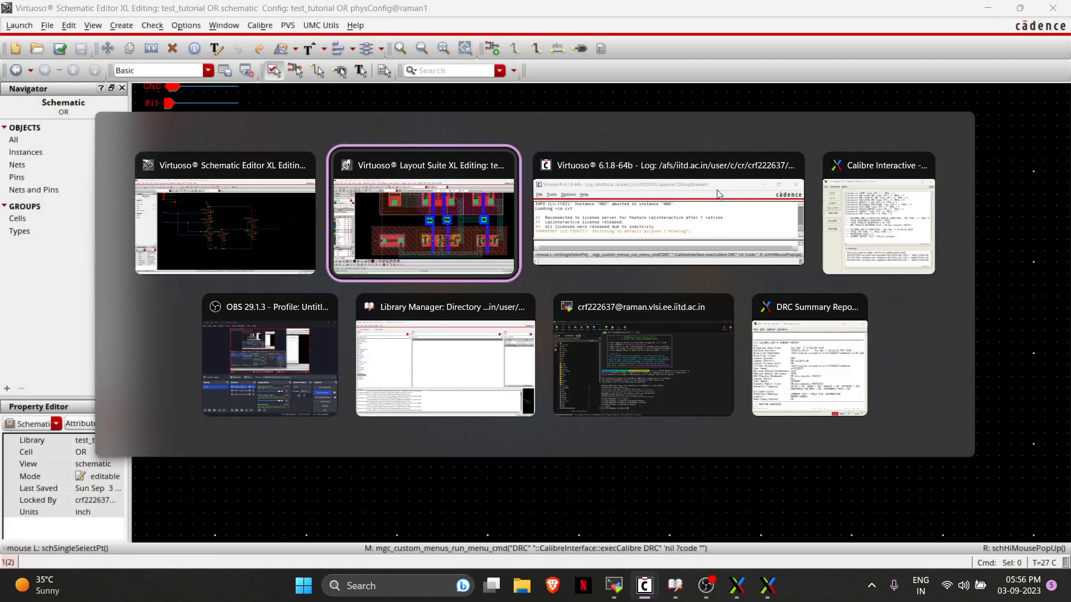
Run DRC on the OR cell in Calibre Interactive, saving the modified layout before export, and end the Label command in the layout.
key("alt+Tab")
key("alt+Tab")
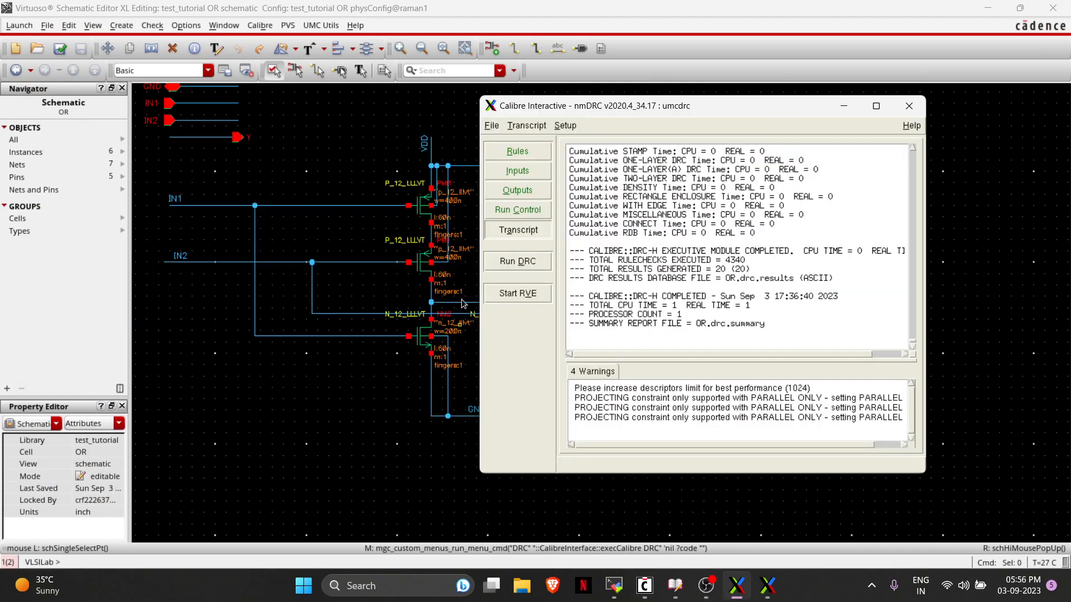
left_click(520, 260)
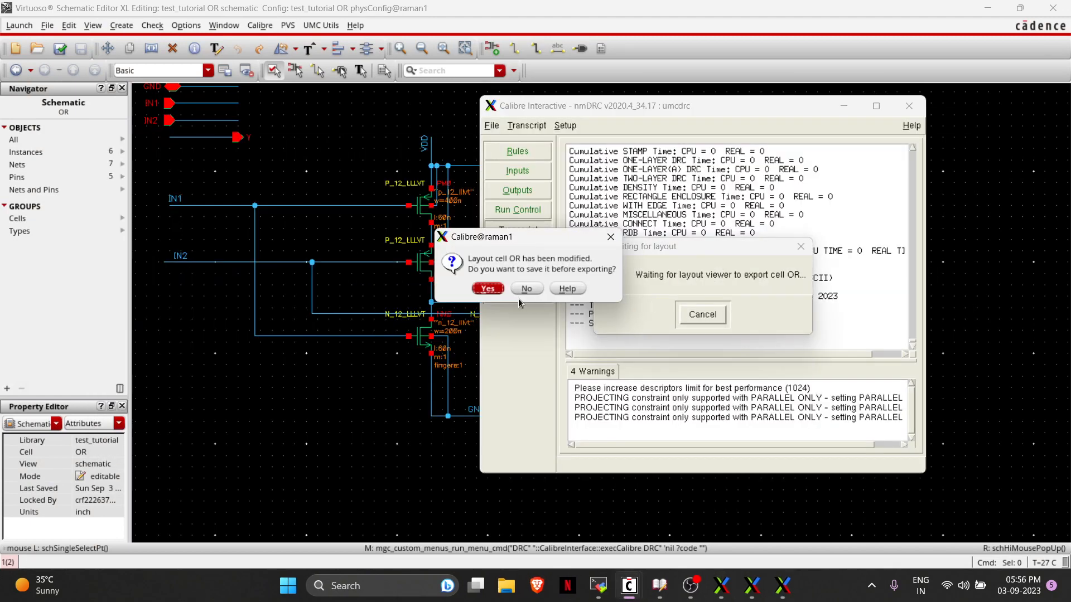
left_click(488, 288)
key("alt+Tab")
key("alt+Tab")
key("alt+Tab")
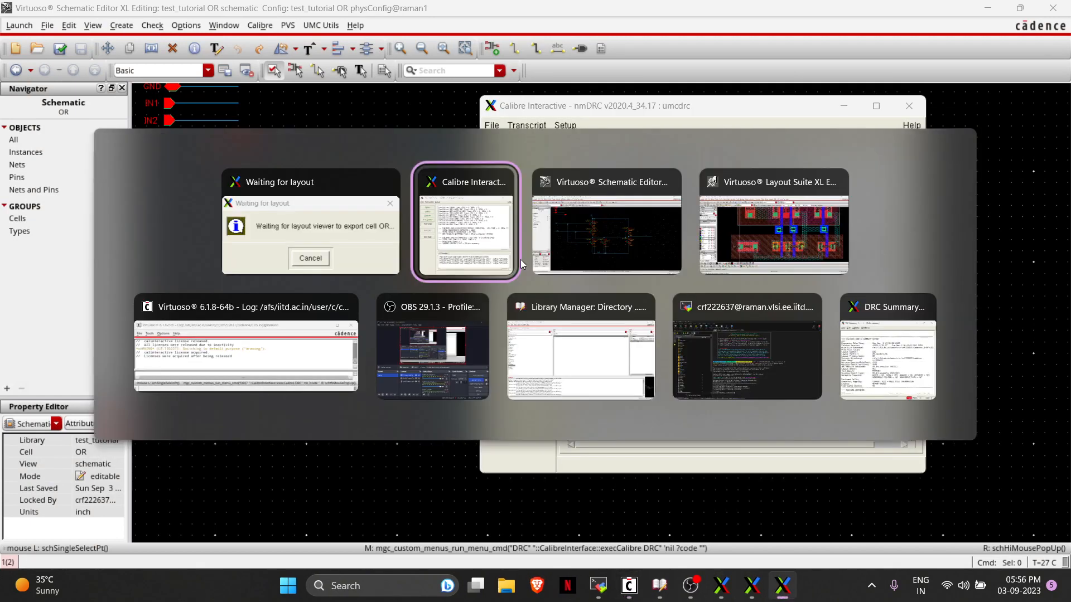
scroll(540, 305, "down", 1)
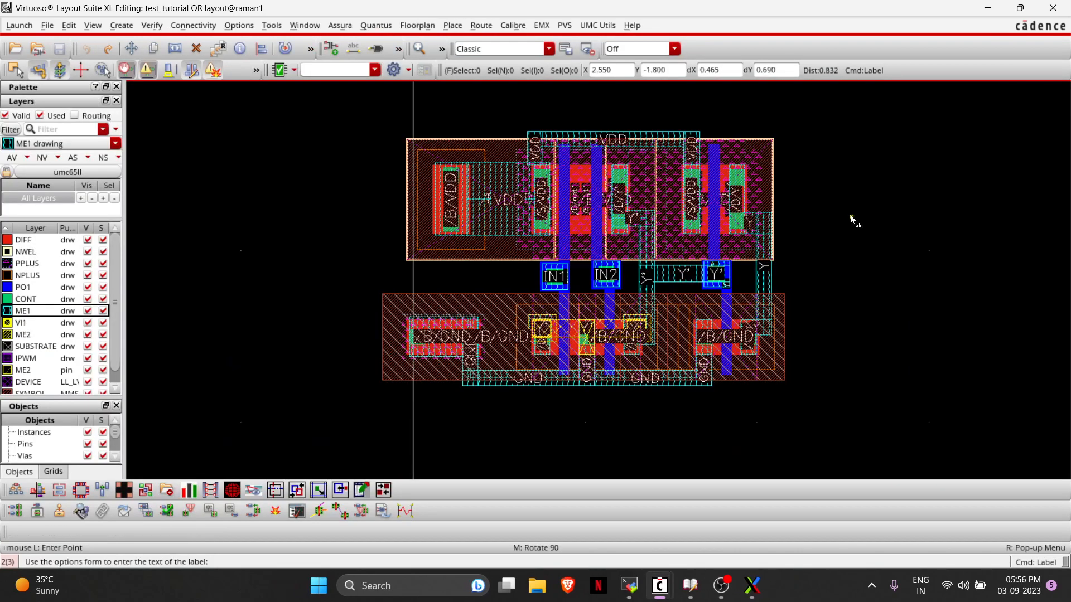
key("Escape")
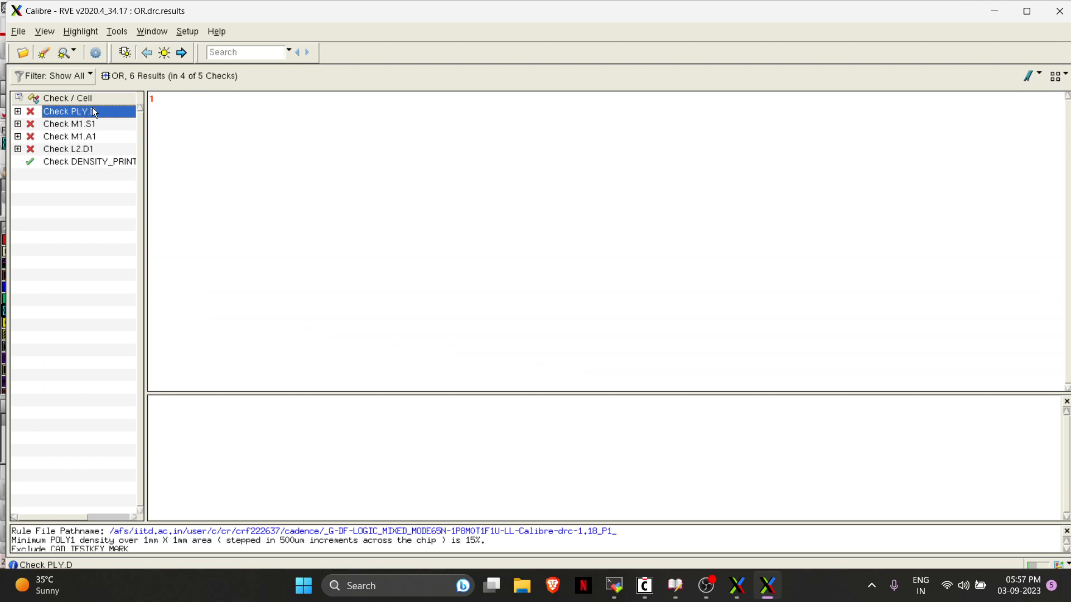
Highlight result 2 of check M1.S1 and examine the flagged metal gap beside PM1's drain contact in the layout.
left_click(79, 124)
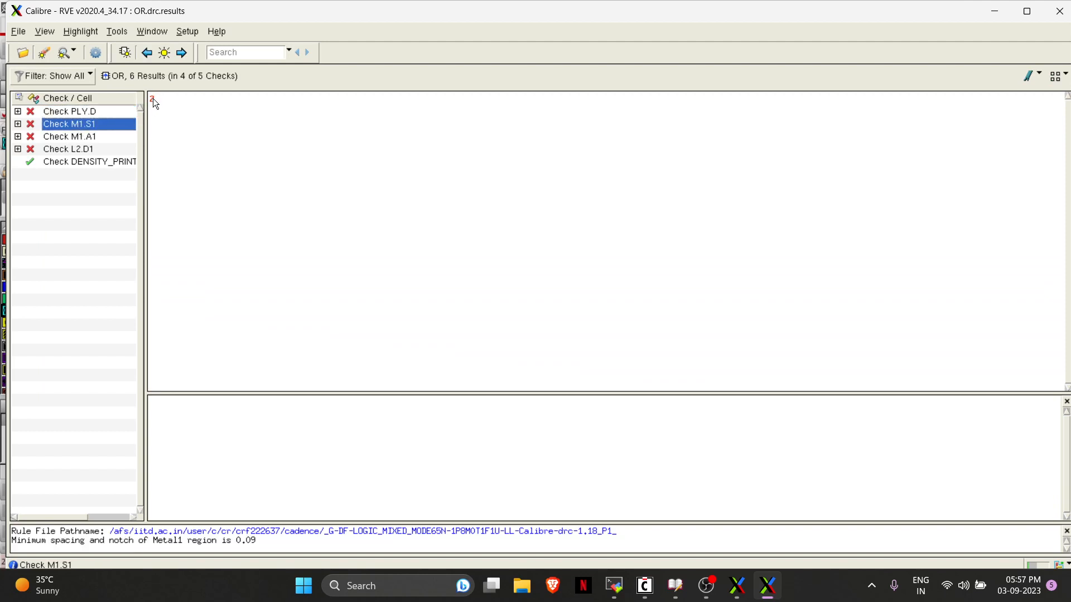
left_click(152, 98)
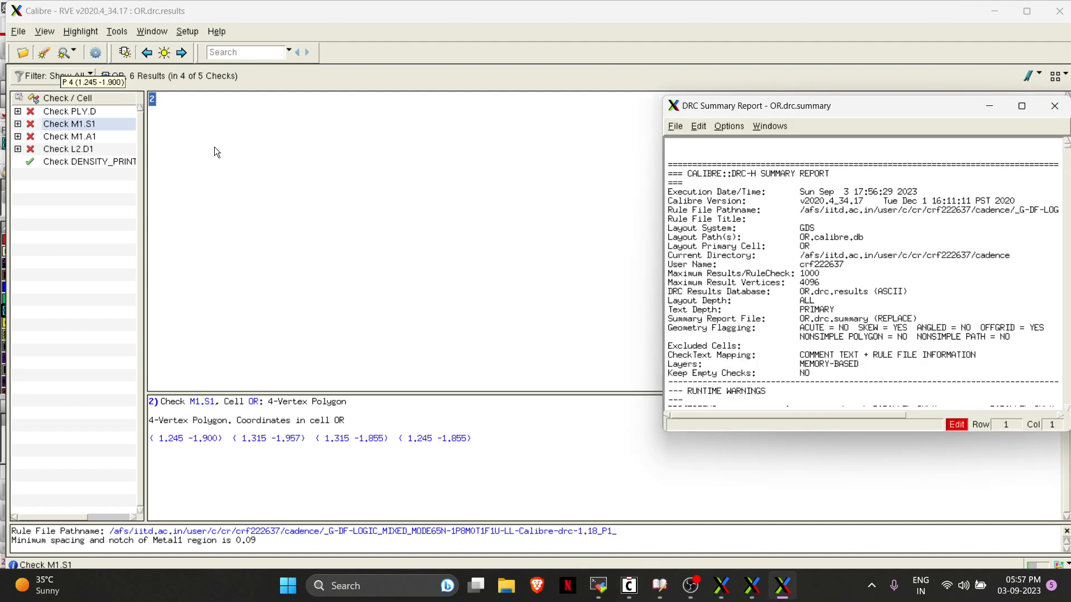
key("alt+Tab")
key("alt+Tab")
scroll(543, 229, "down", 2, "ctrl")
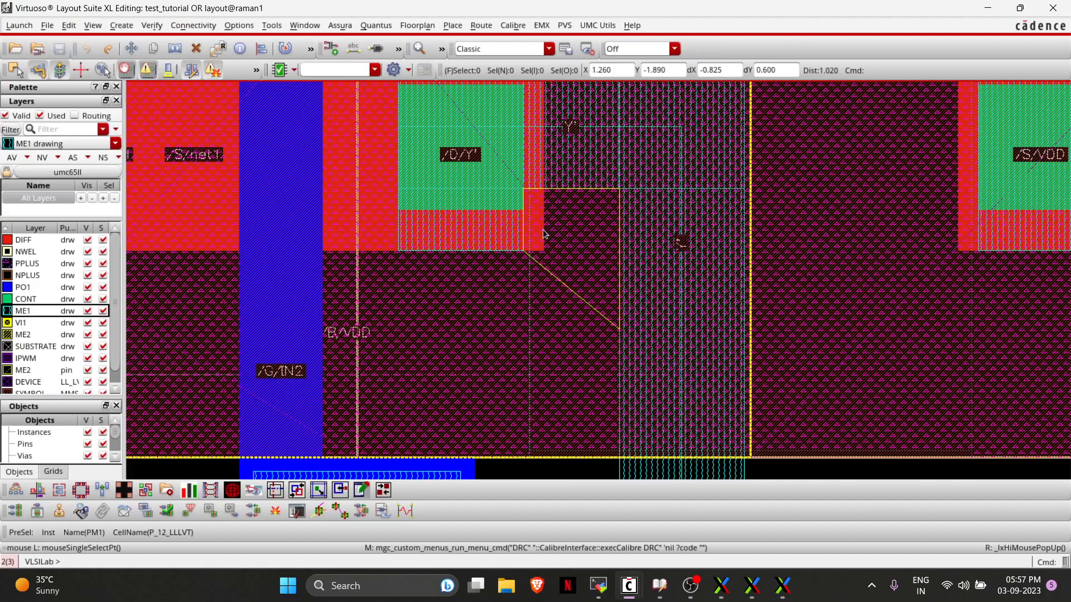
scroll(543, 229, "up", 2, "ctrl")
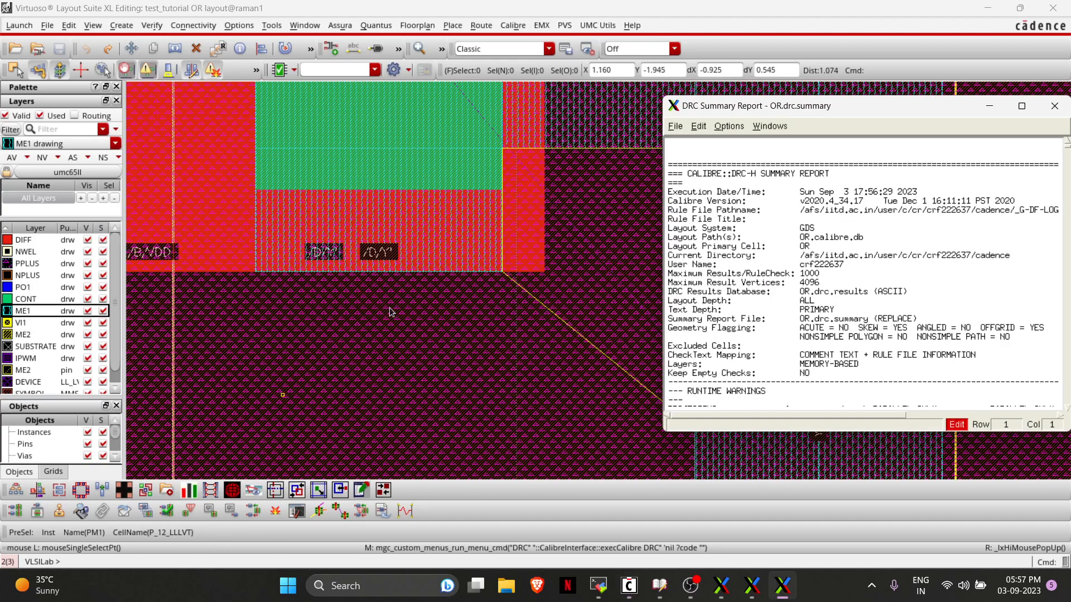
key("alt+Tab")
scroll(748, 244, "down", 5, "ctrl")
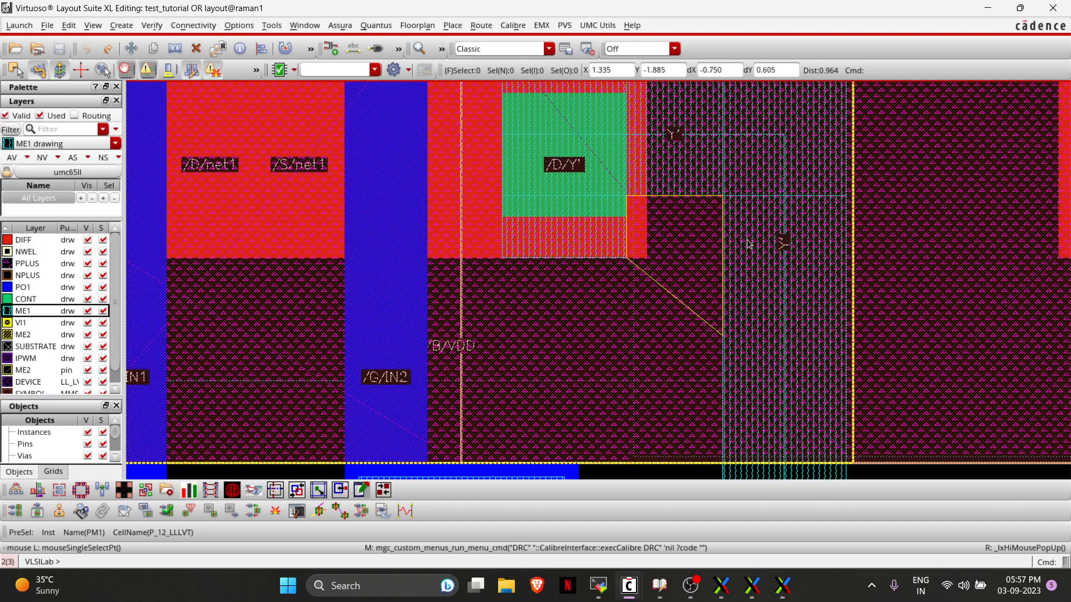
Draw an ME1 rectangle 0.25 by 0.135 from PM1's lower drain contact across the Y' wire to fill the flagged notch.
scroll(748, 239, "up", 3, "ctrl")
scroll(747, 239, "up", 2)
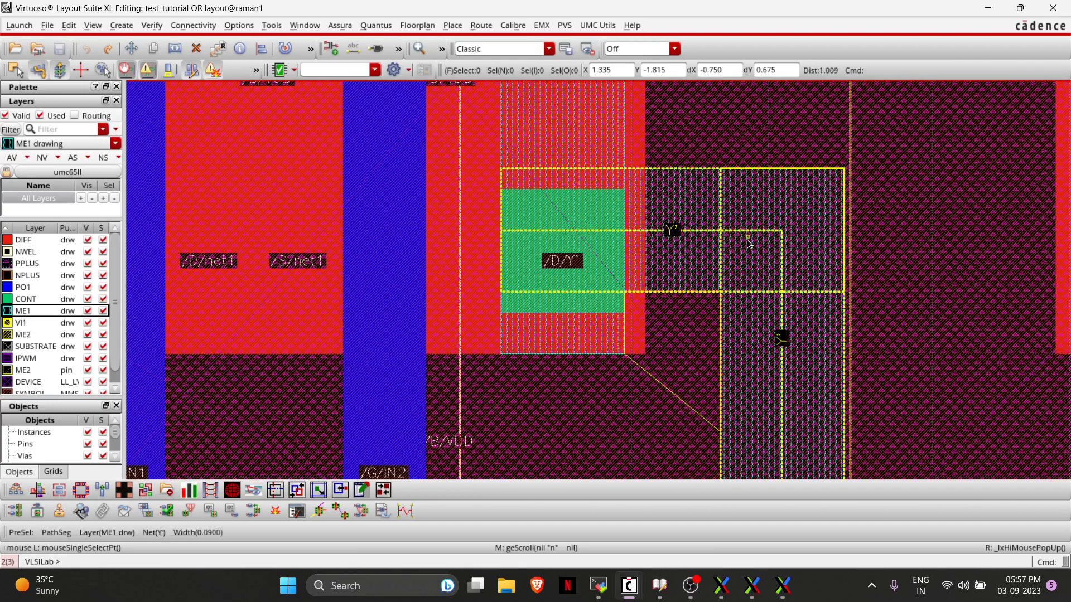
key("r")
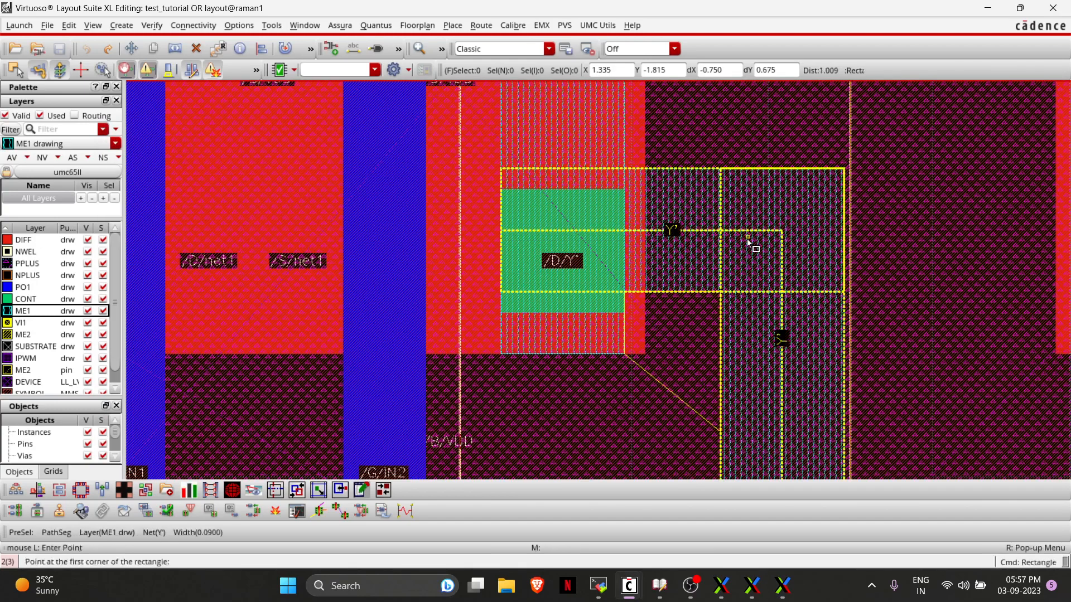
left_click(501, 167)
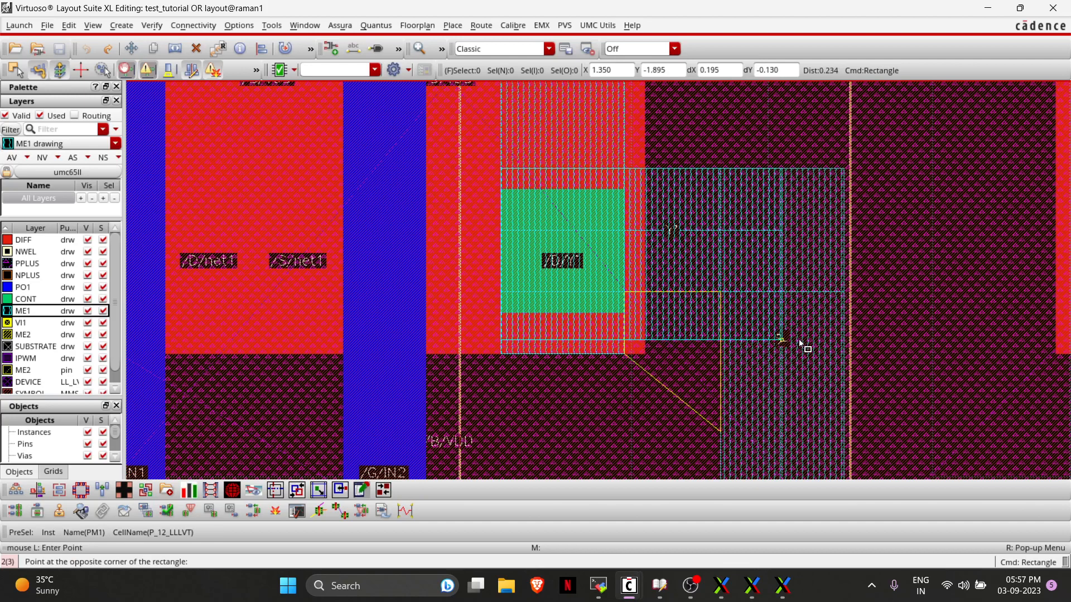
left_click(843, 355)
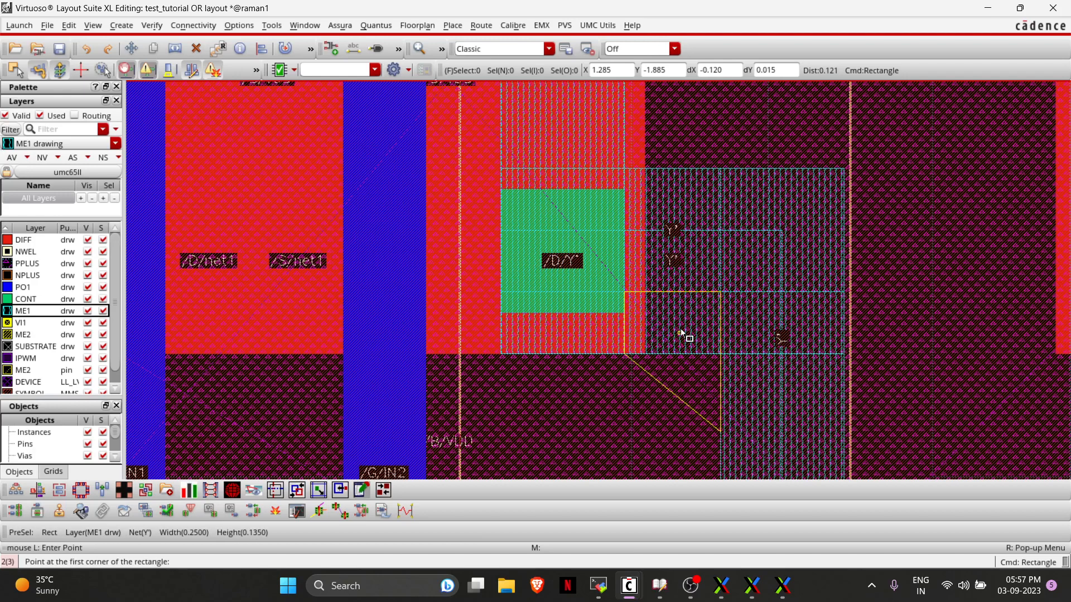
key("shift+z")
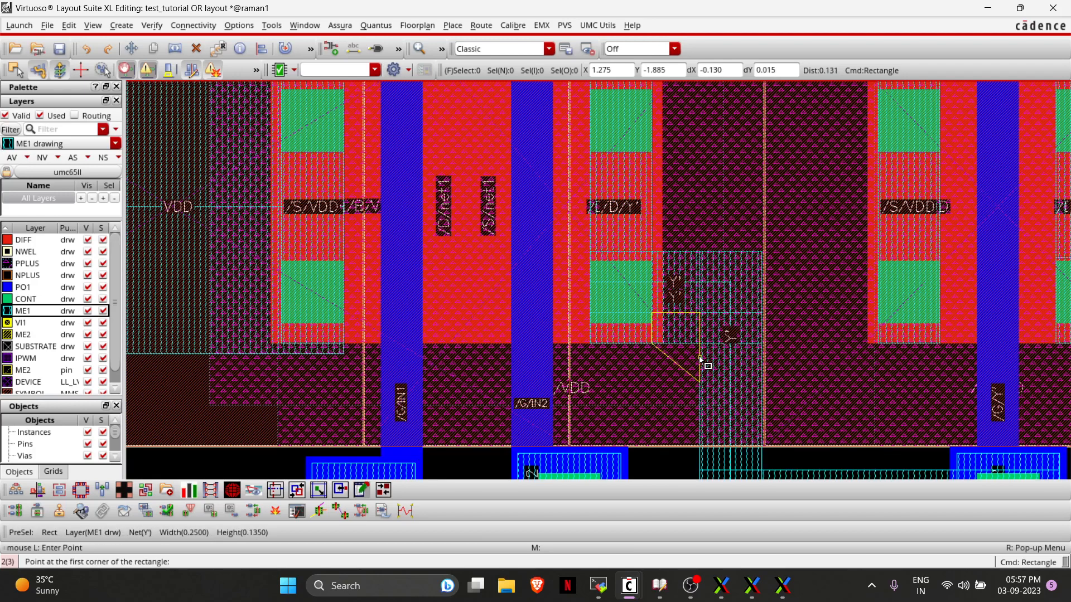
key("shift+z")
scroll(745, 373, "down", 4)
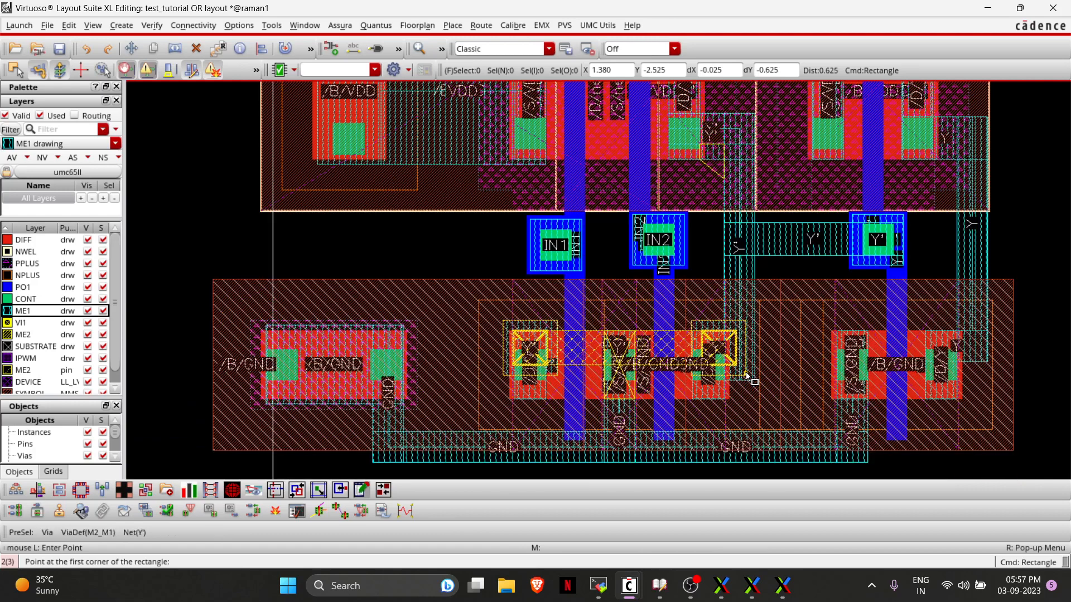
key("ctrl+z")
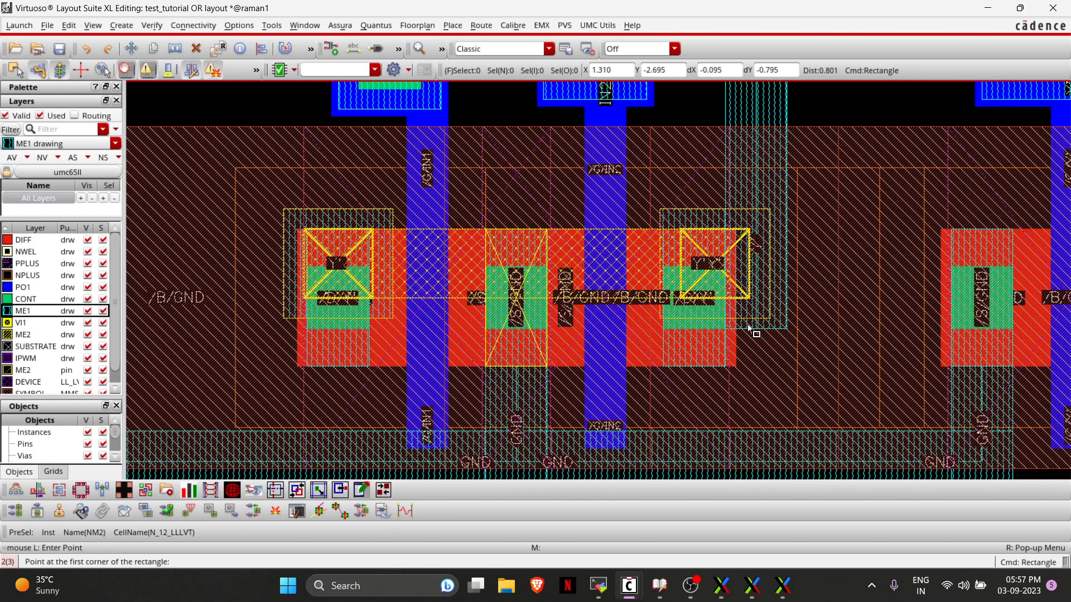
Highlight result 3 of the minimum-area check M1.A1 and locate the flagged ME1 region in the layout.
key("alt+Tab")
key("Tab")
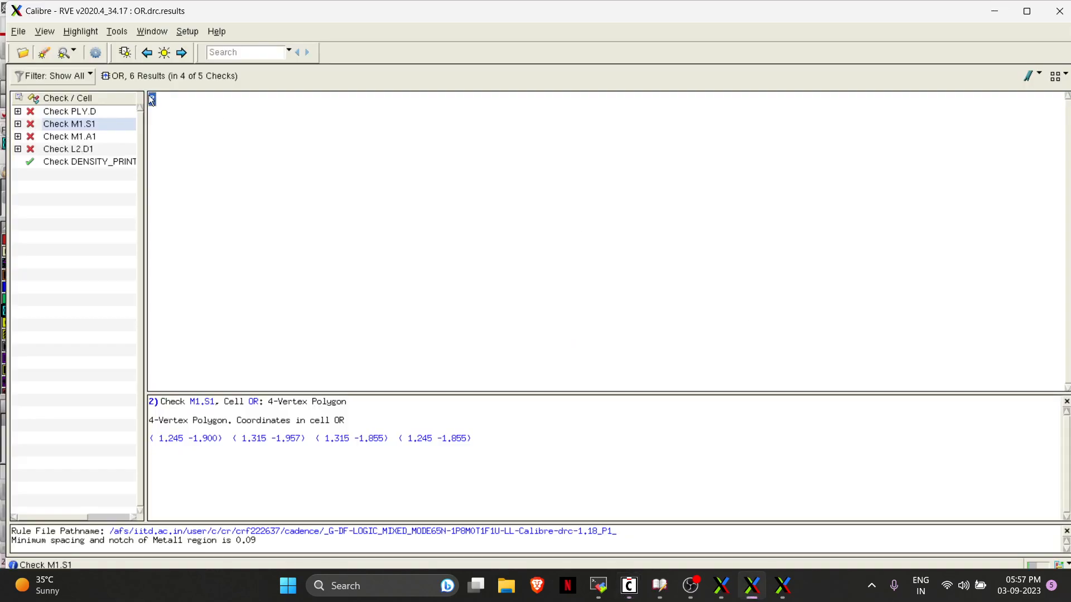
left_click(72, 137)
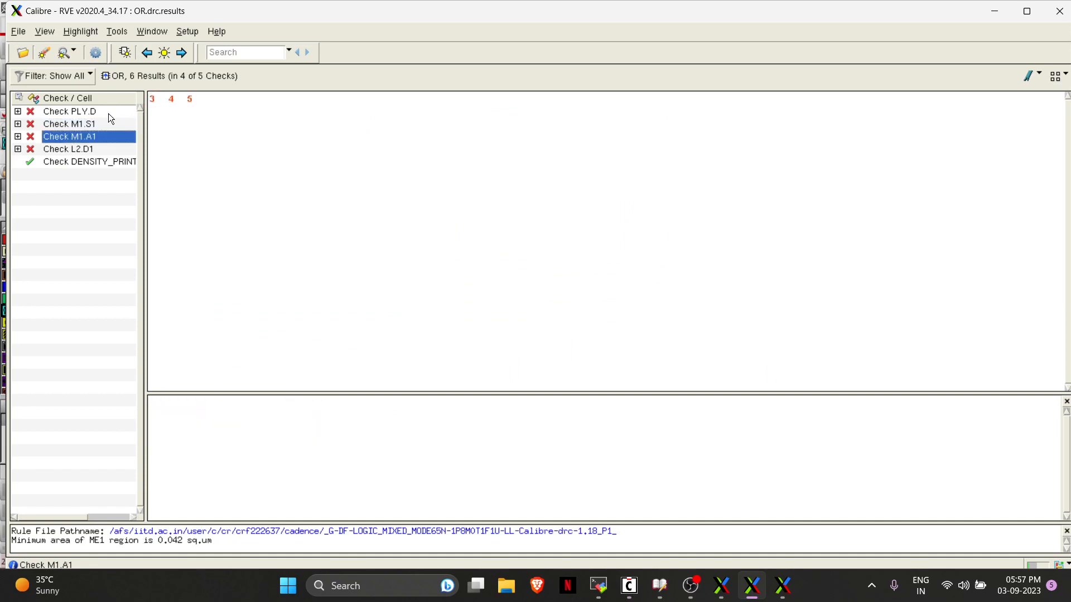
left_click(153, 100)
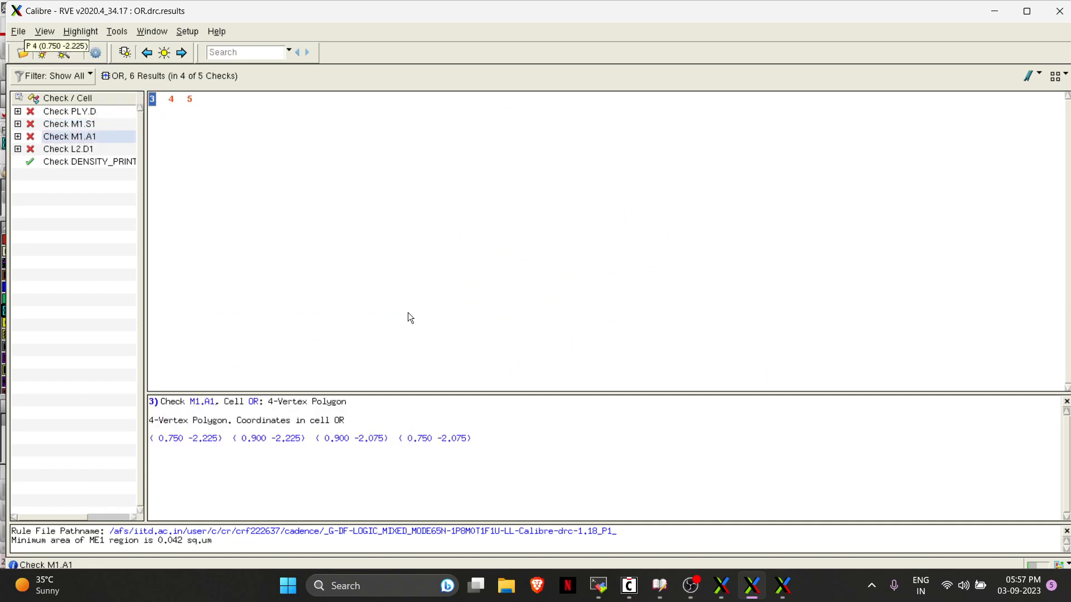
key("alt+Tab")
scroll(656, 287, "down", 2)
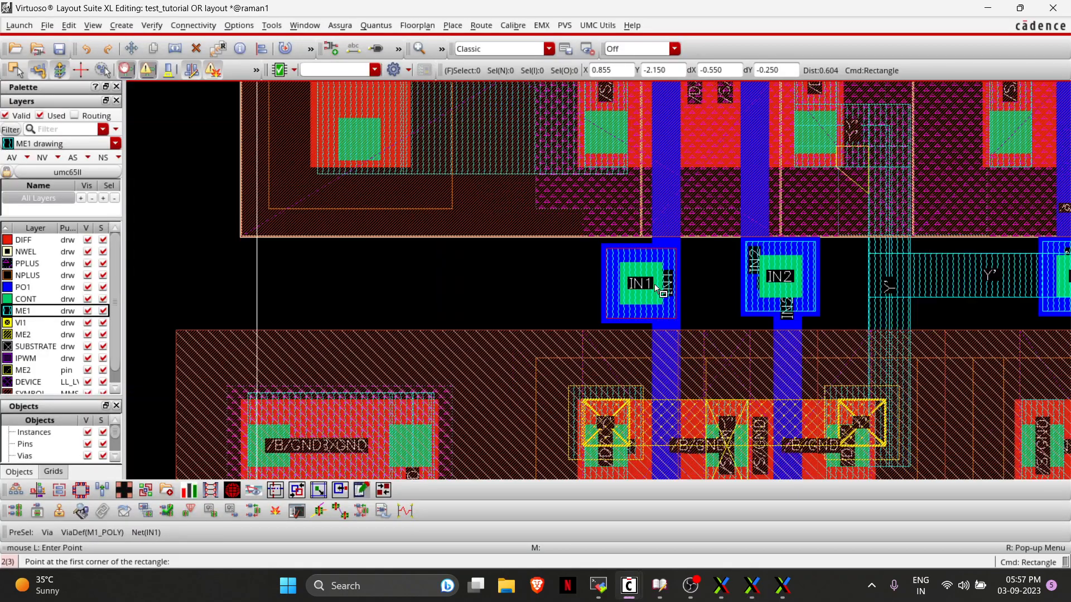
scroll(656, 287, "up", 1)
scroll(655, 287, "down", 1)
key("Up")
key("Right")
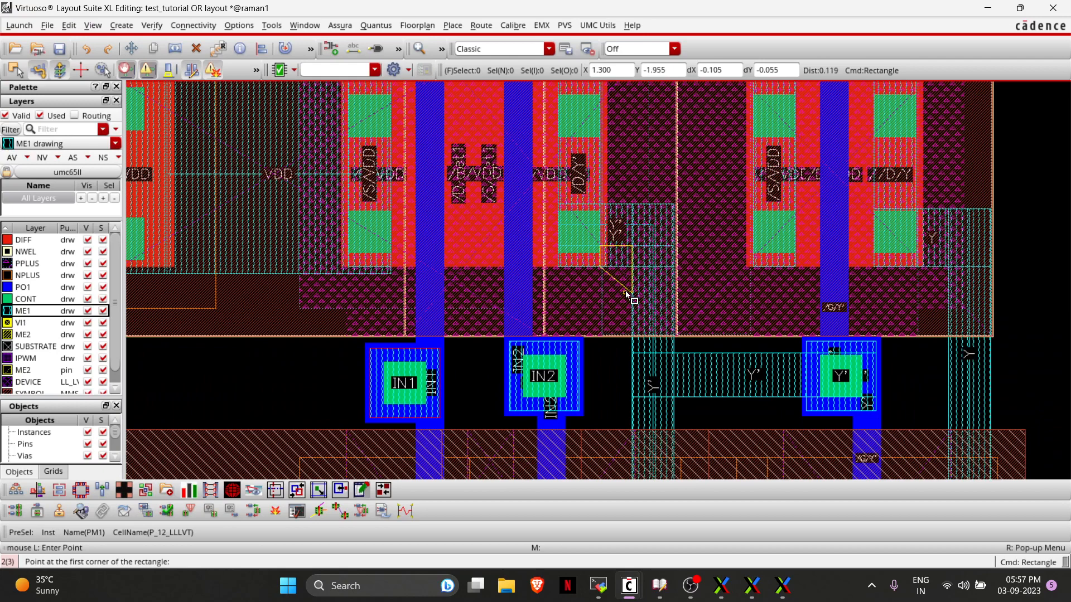
key("Left")
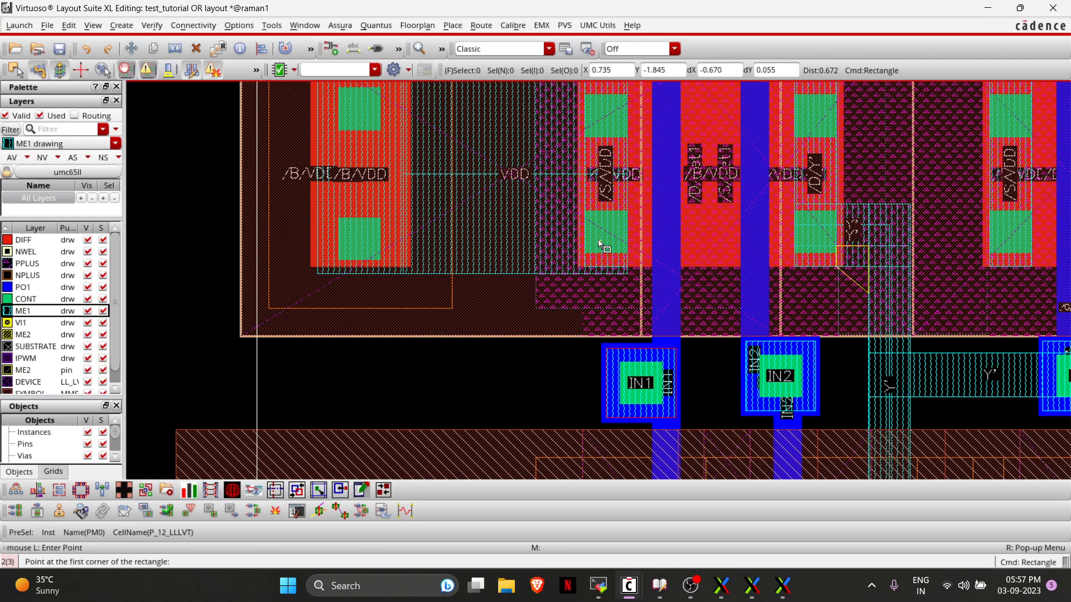
scroll(600, 244, "down", 4)
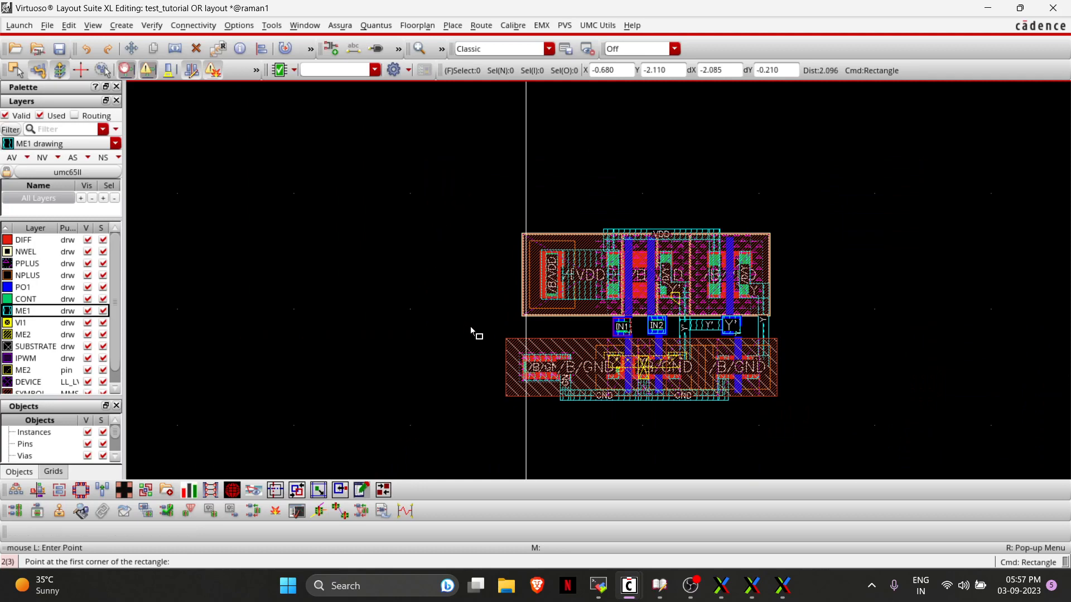
scroll(622, 328, "up", 1)
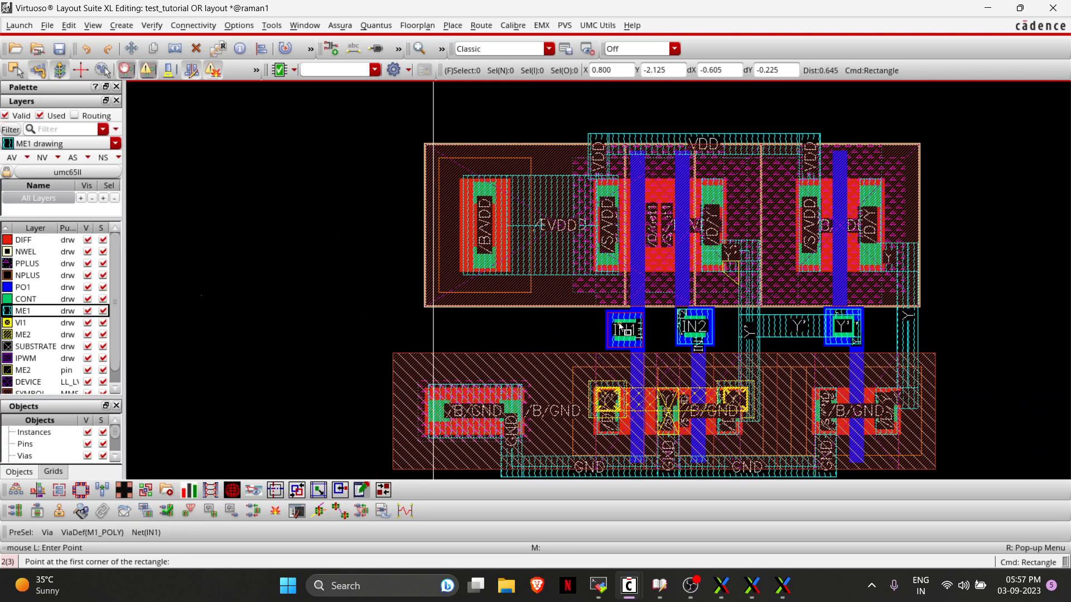
scroll(612, 329, "up", 1)
scroll(612, 329, "up", 1)
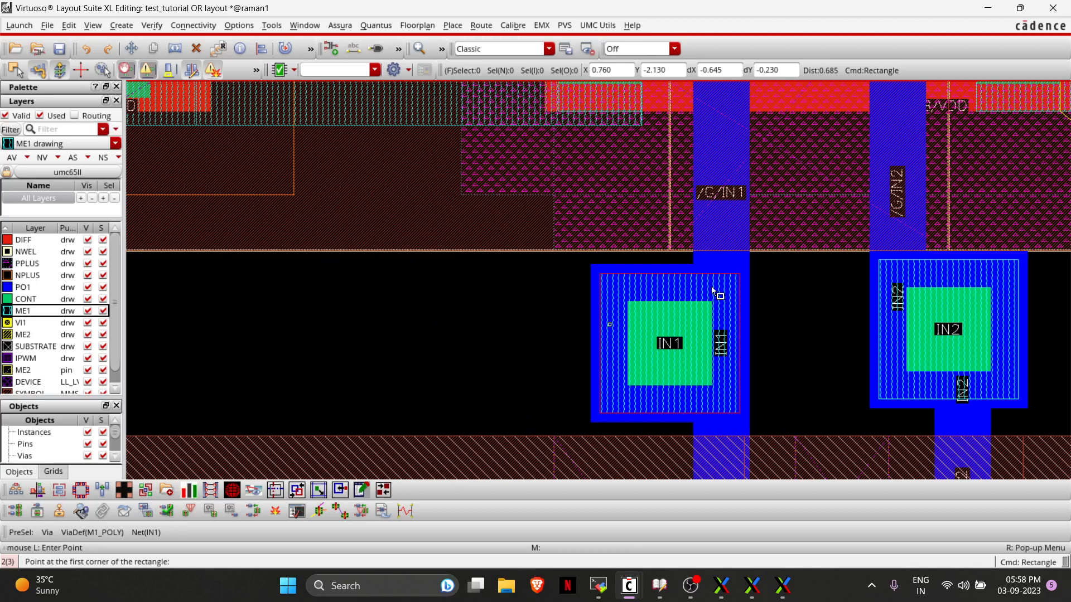
Draw an ME1 rectangle 0.25 by 0.17 over the IN1 gate via, extending it past the poly pad on the side away from IN2.
left_click(591, 265)
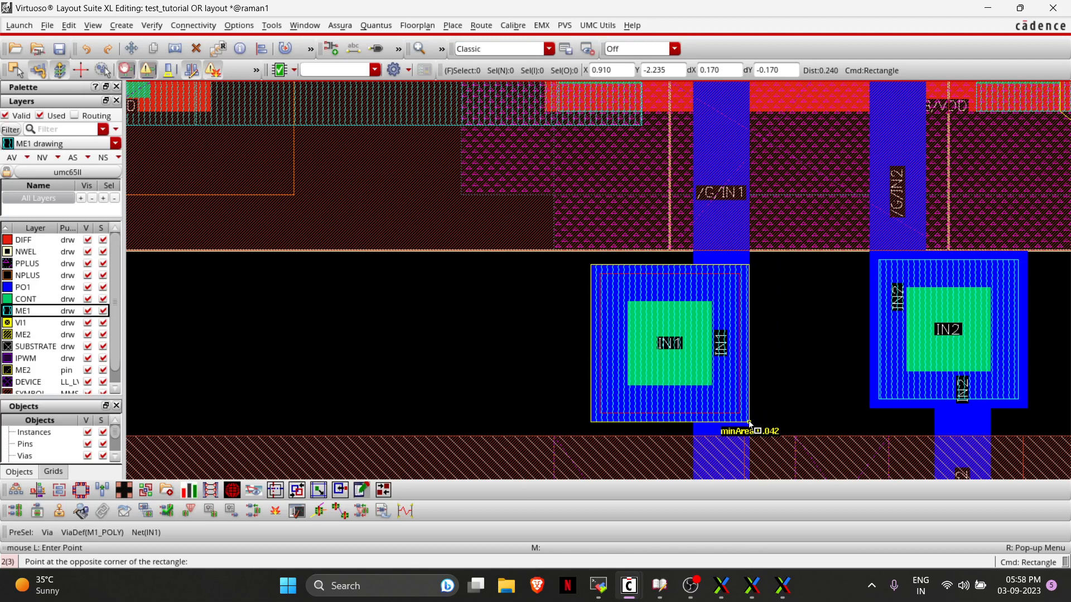
key("Escape")
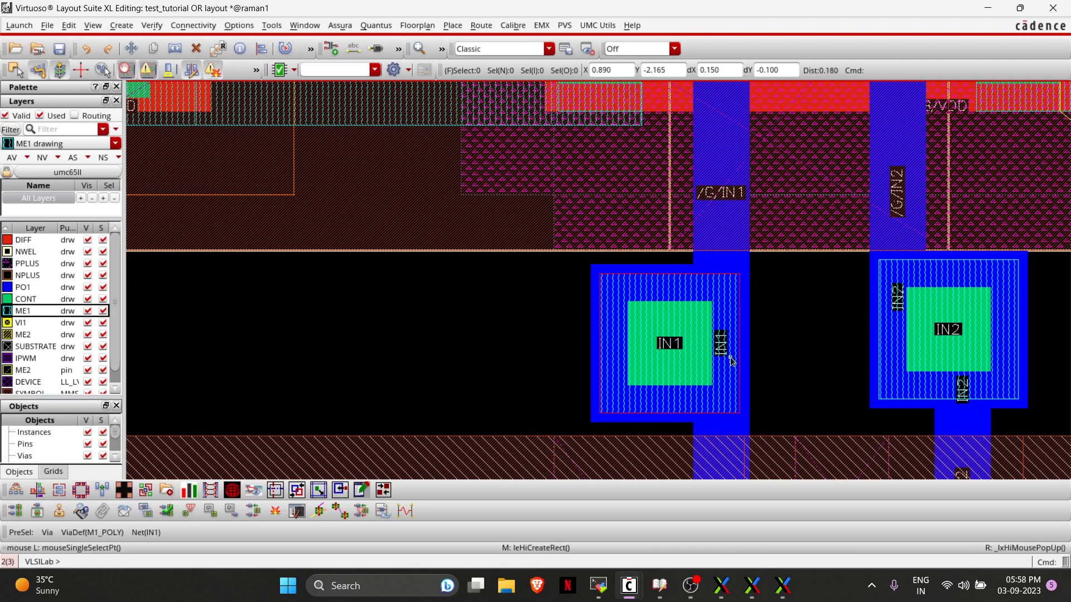
key("r")
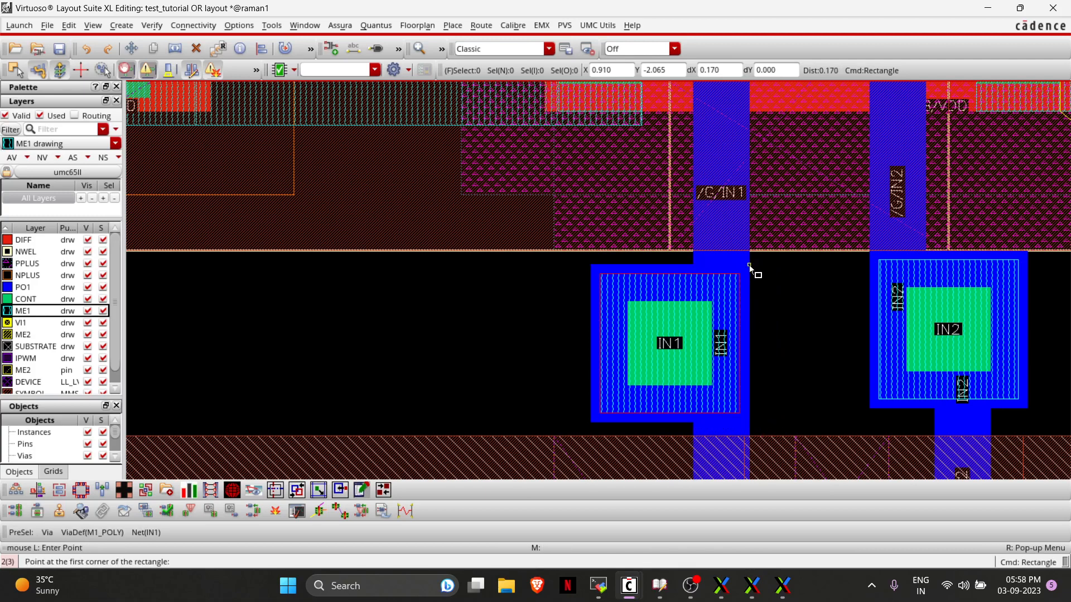
left_click(749, 266)
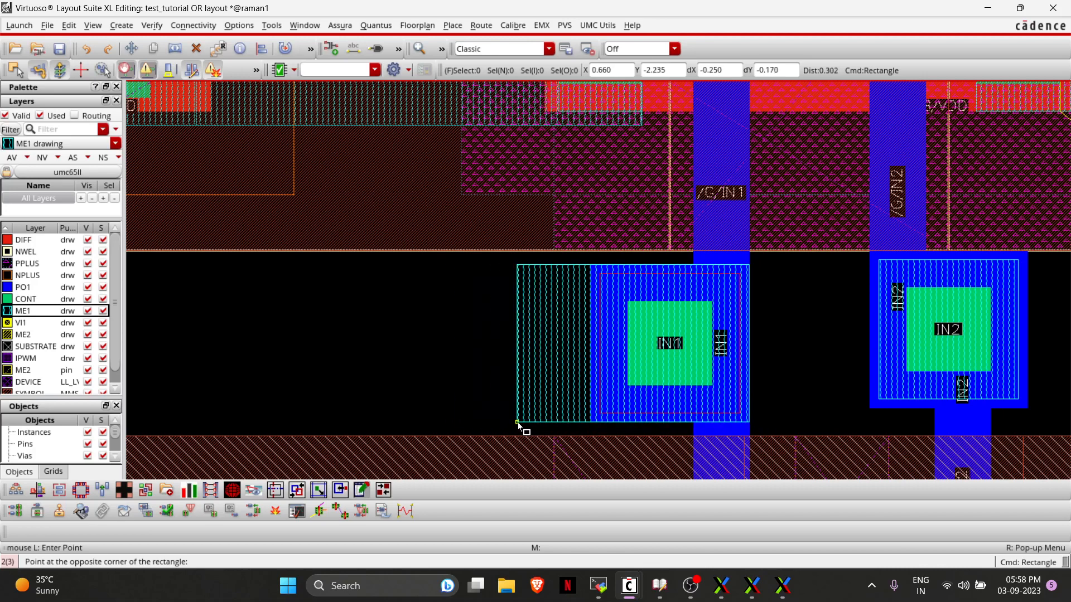
left_click(517, 423)
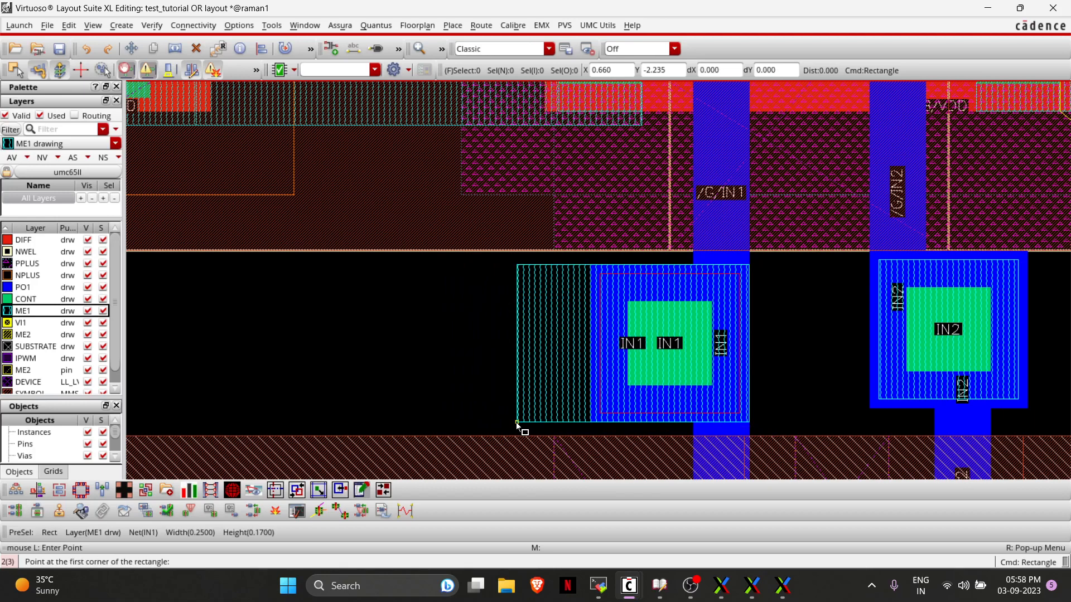
key("Right")
key("Right")
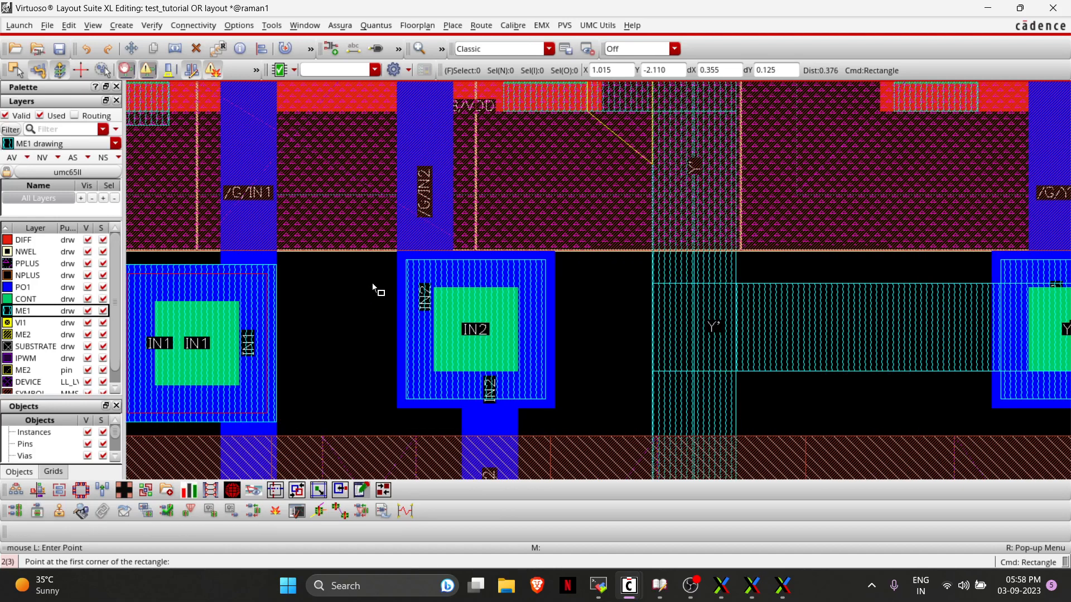
key("Escape")
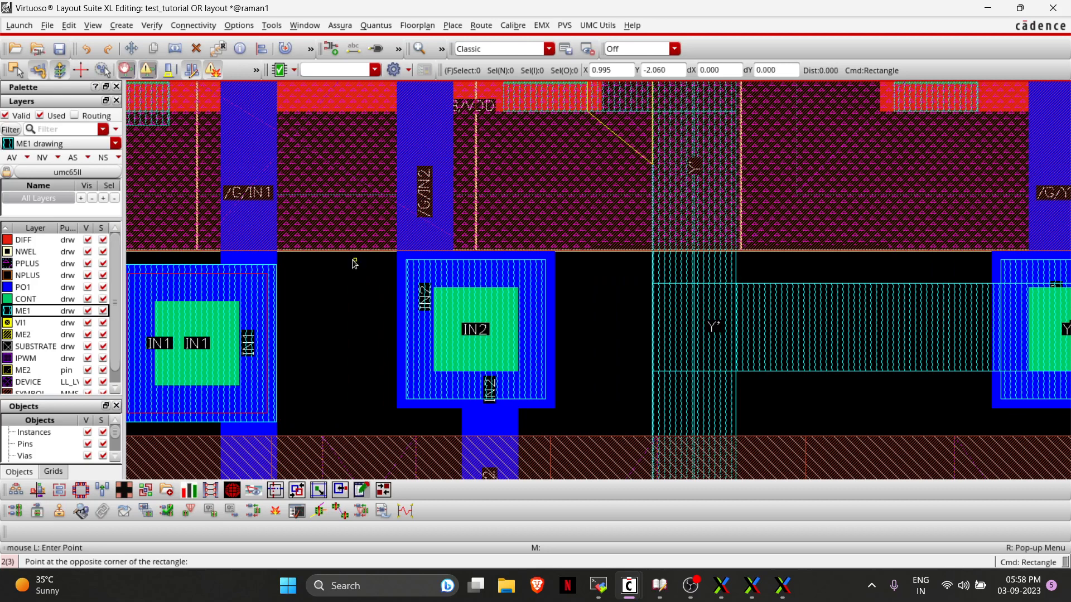
key("c")
key("Left")
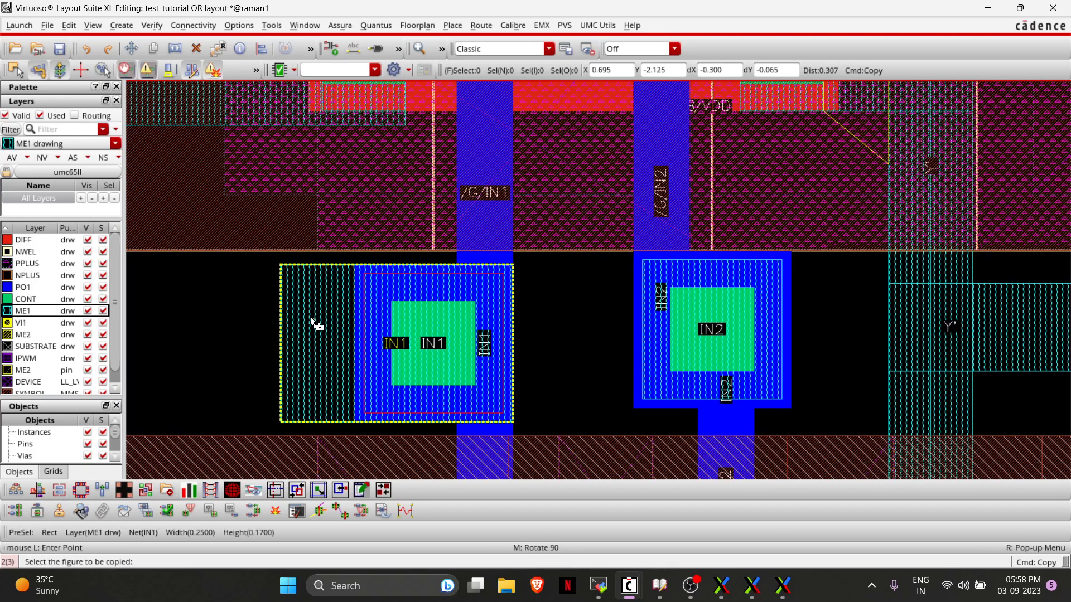
left_click(312, 321)
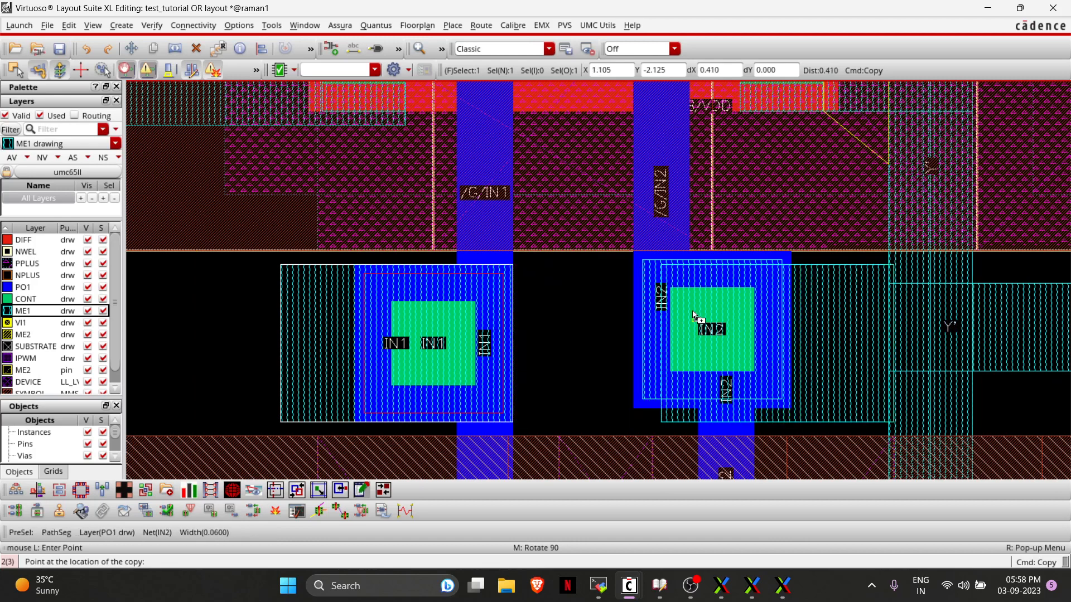
key("Escape")
key("r")
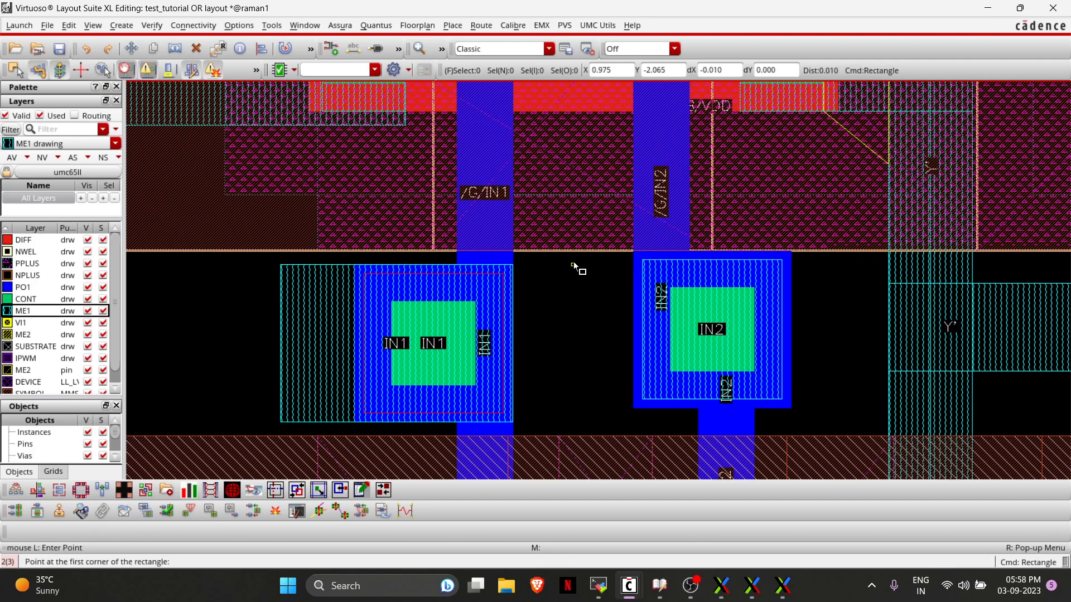
key("Escape")
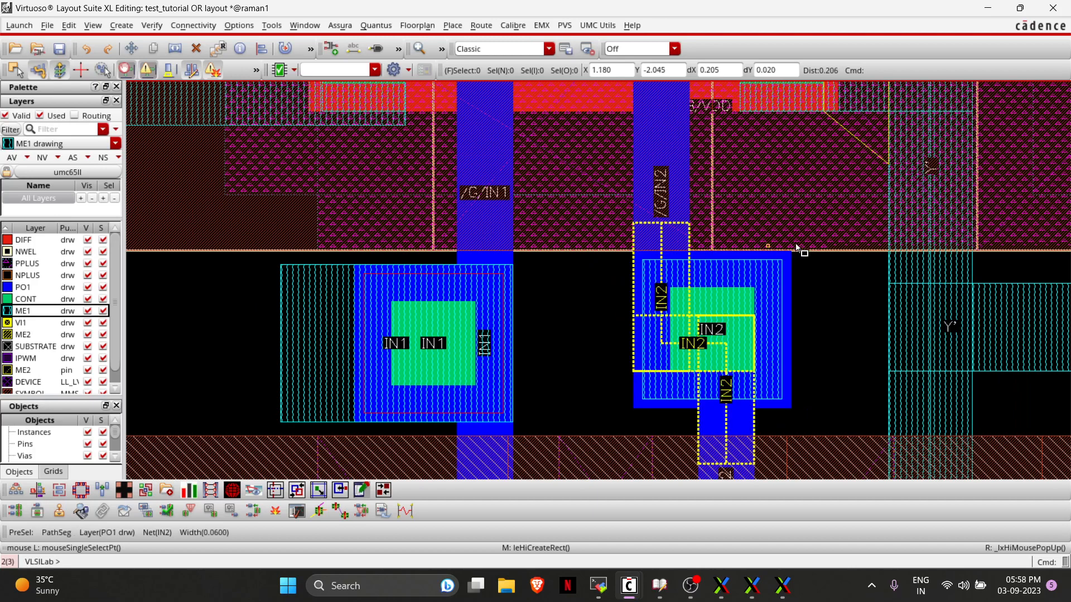
Draw an ME1 rectangle 0.225 by 0.19 over the IN2 gate via, extending past the poly pad on both sides.
key("r")
left_click(554, 260)
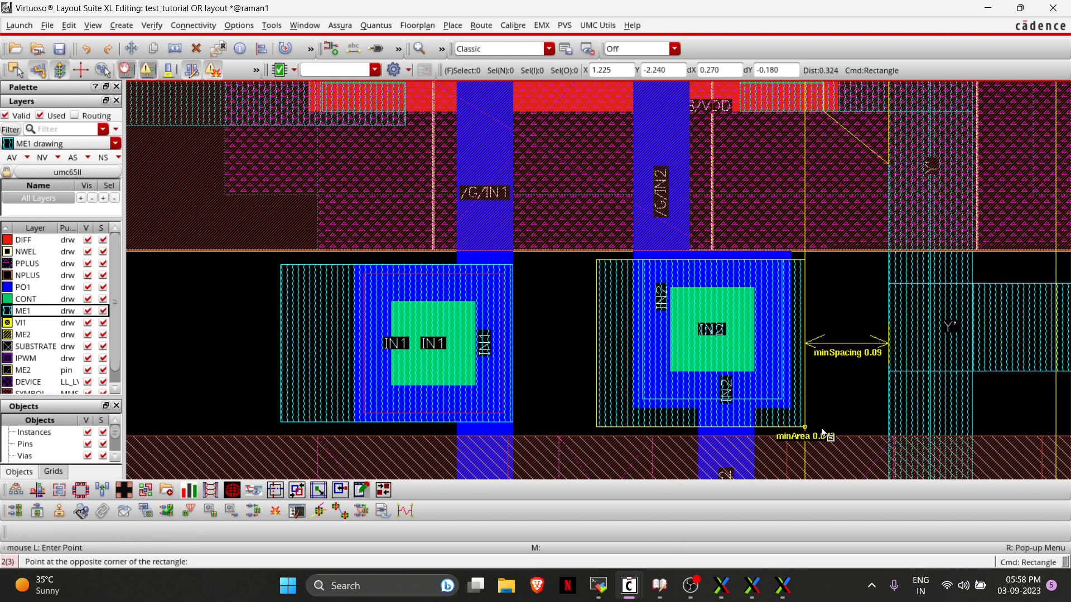
left_click(821, 435)
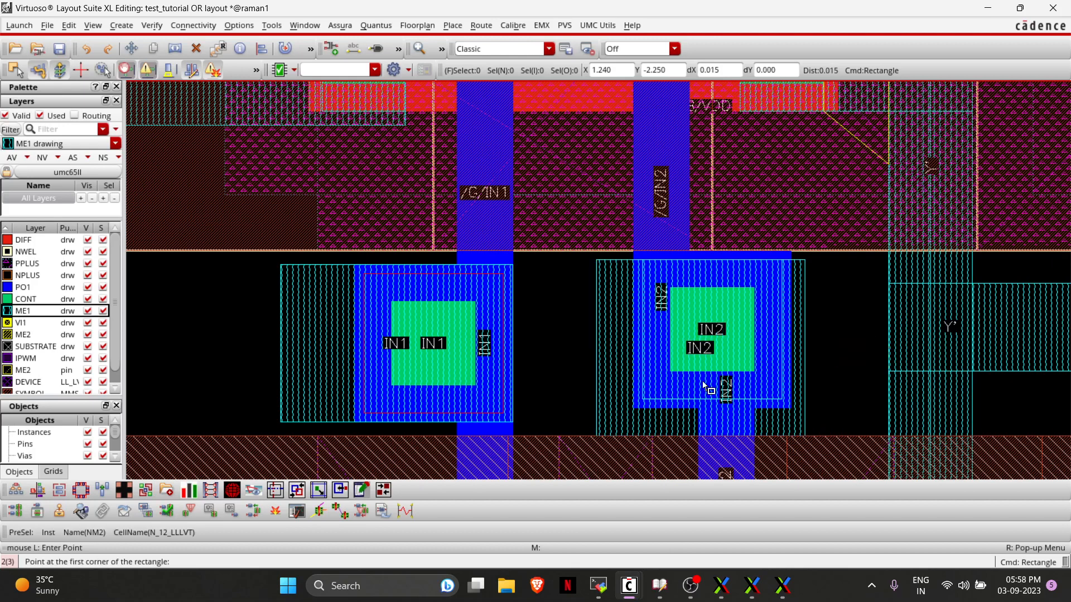
Highlight result 4 of check M1.A1 and examine the flagged ME1 region at NM0's Y' drain contact against the minimum-area rule.
scroll(700, 383, "down", 2, "ctrl")
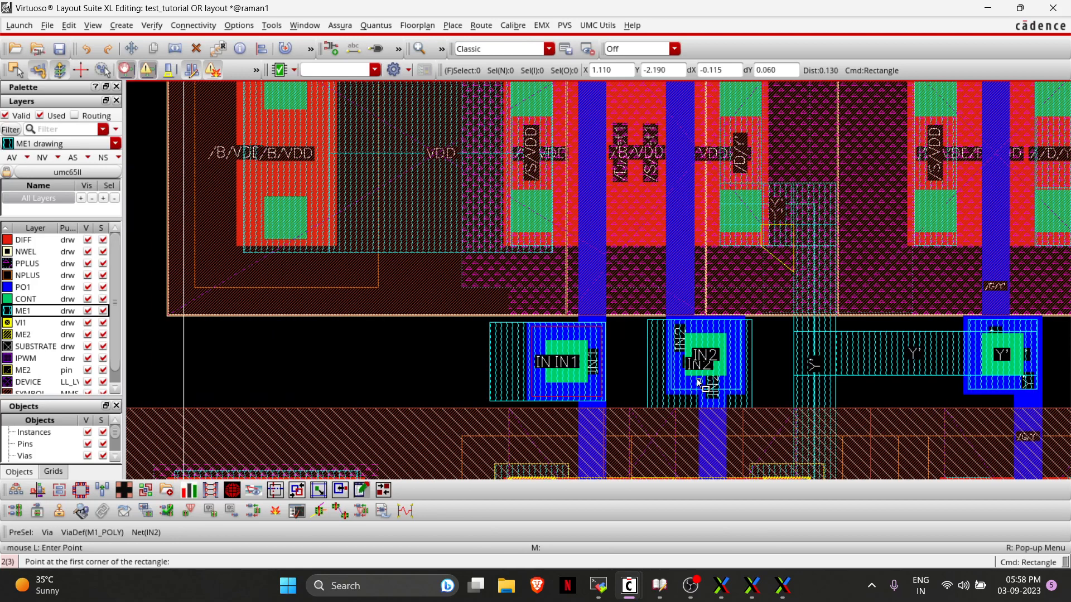
scroll(700, 382, "down", 2, "ctrl")
key("alt+Tab")
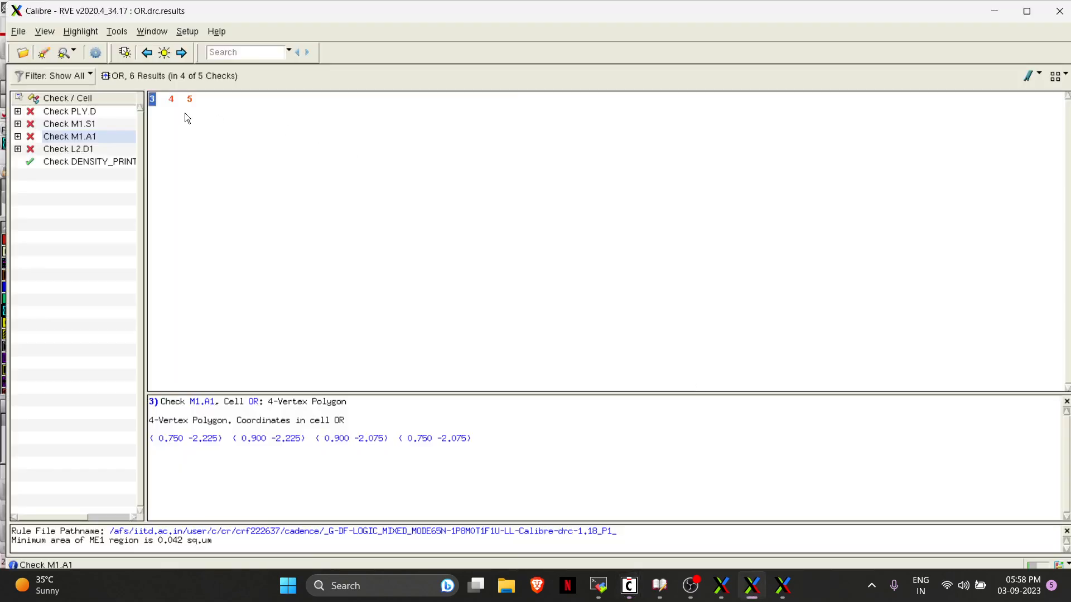
left_click(171, 99)
key("alt+Tab")
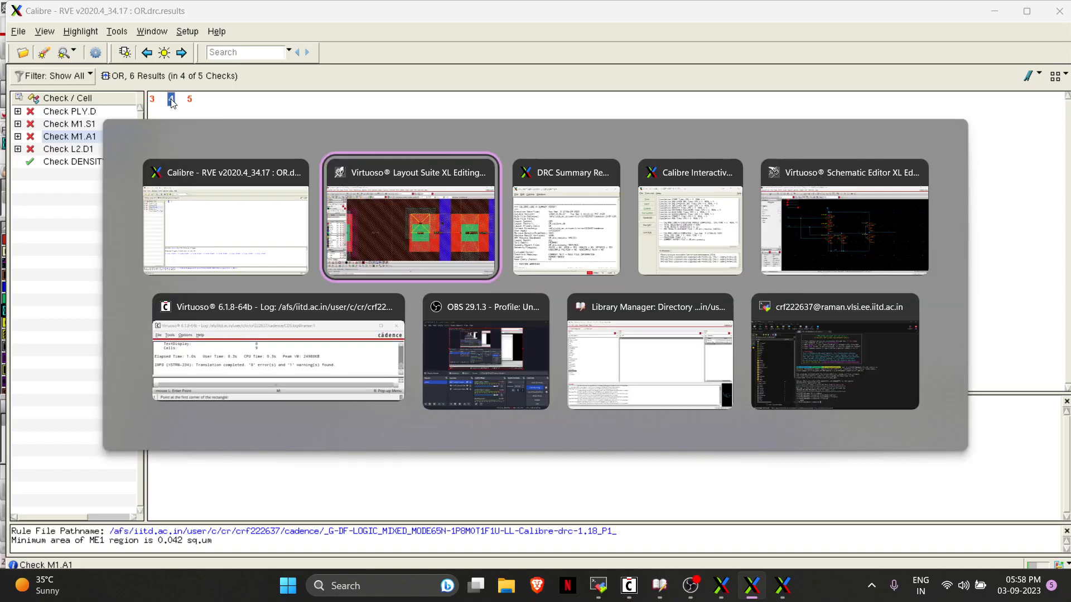
scroll(558, 323, "down", 2, "ctrl")
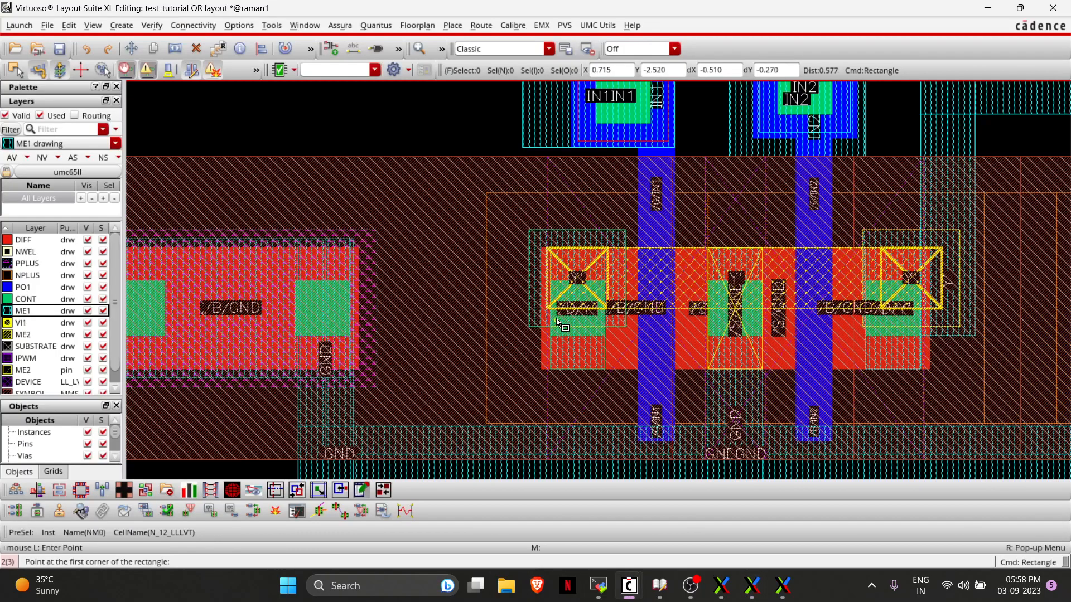
key("alt+Tab")
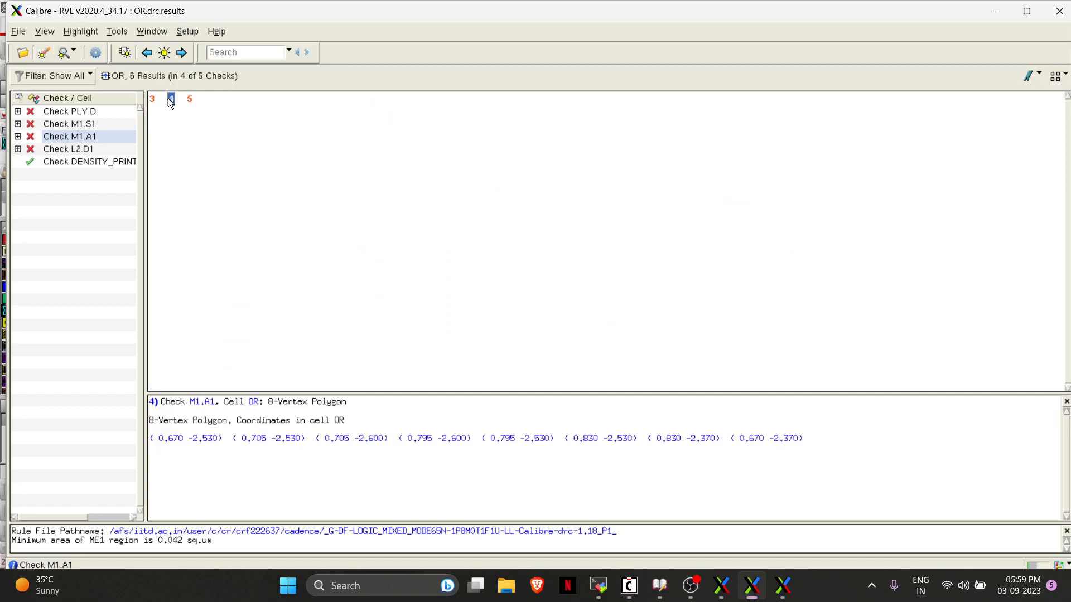
key("alt+Tab")
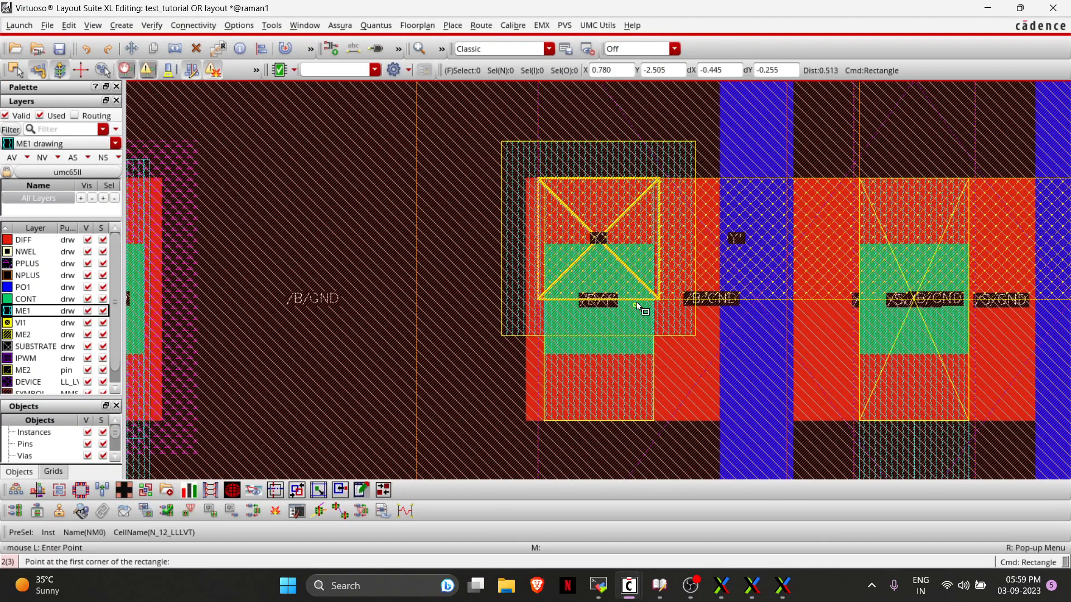
key("alt+Tab")
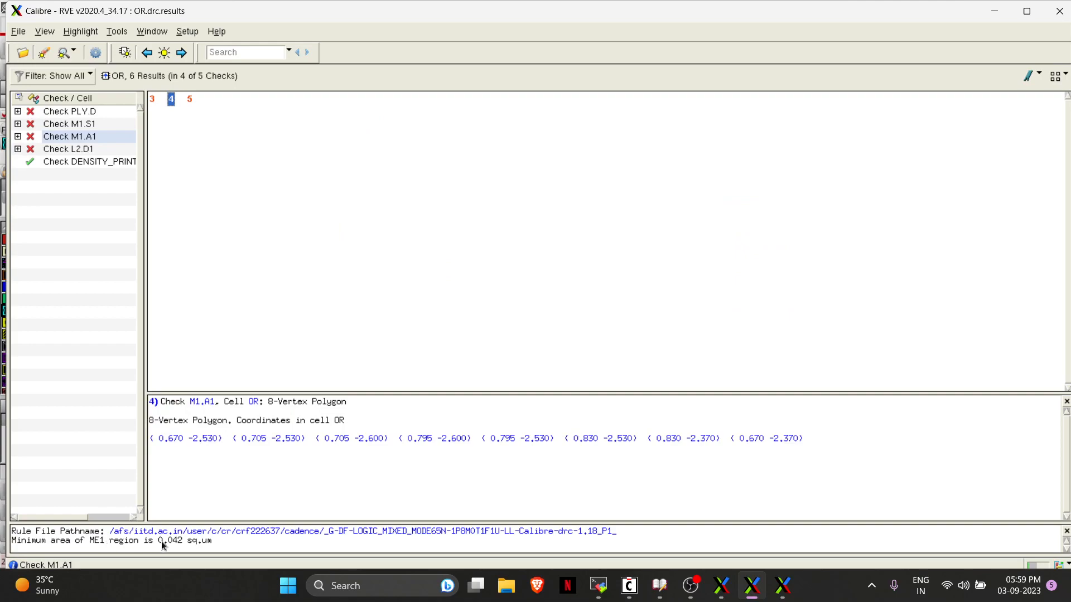
key("alt+Tab")
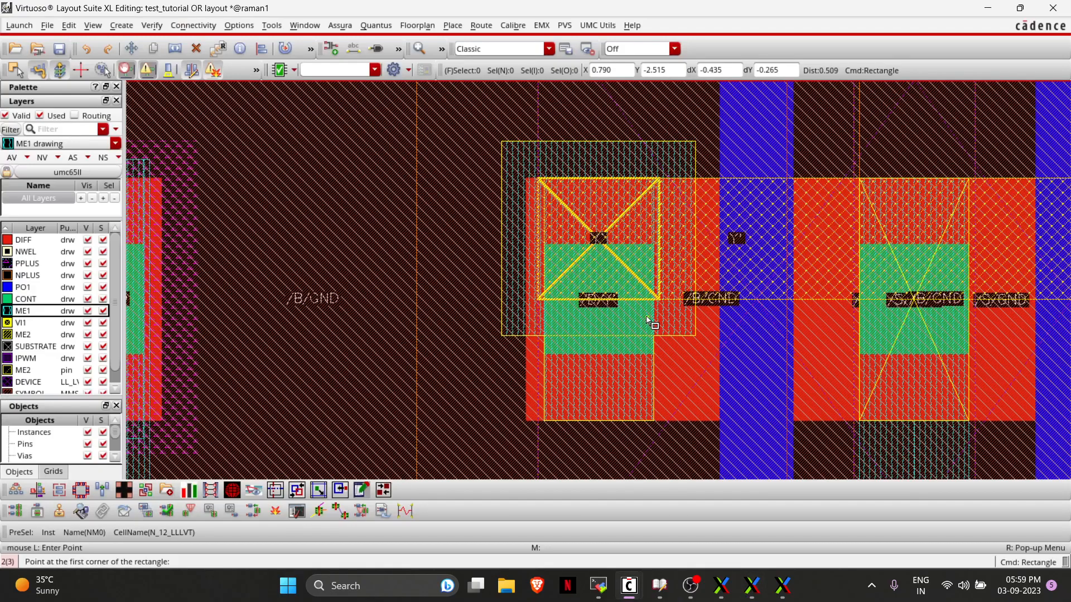
Draw an ME1 rectangle 0.1 by 0.23 beside NM0's drain via and move it 0.1 horizontally to overlap the drain contact.
scroll(609, 382, "down", 3, "ctrl")
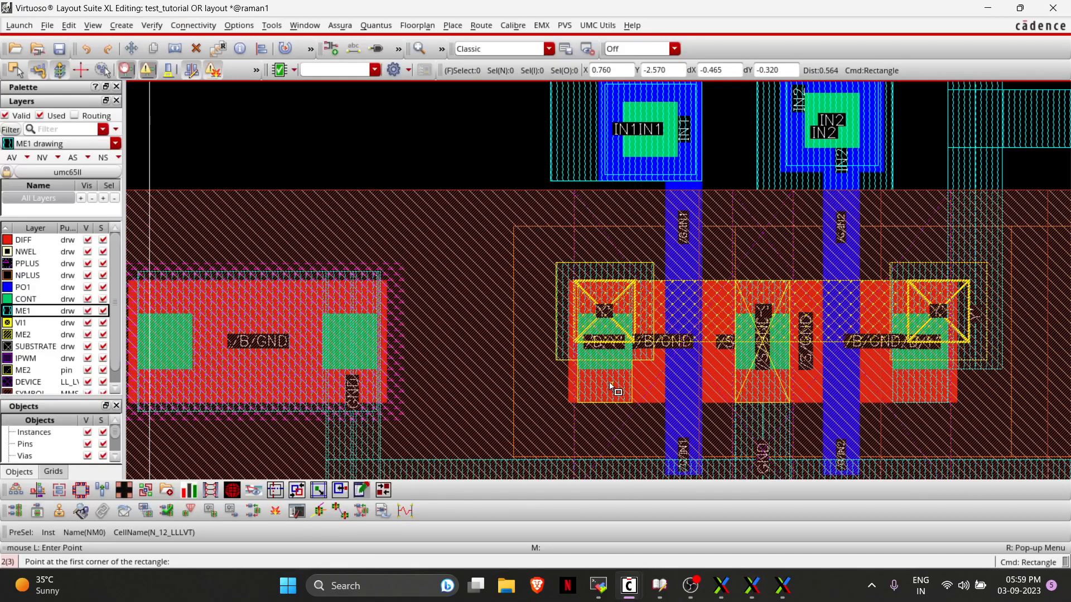
scroll(612, 407, "up", 3, "ctrl")
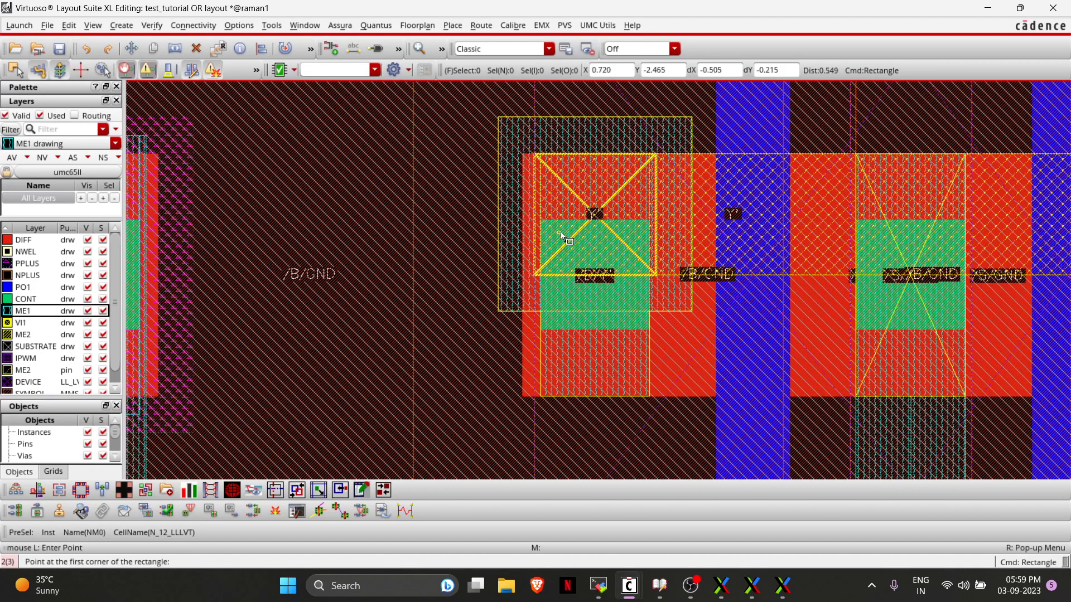
left_click(498, 118)
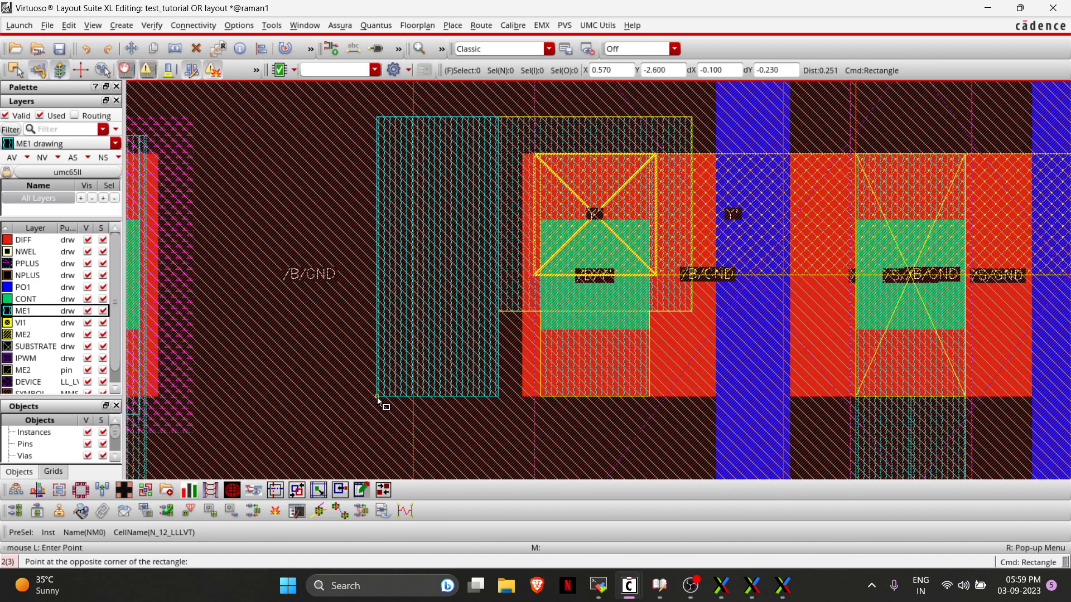
left_click(377, 397)
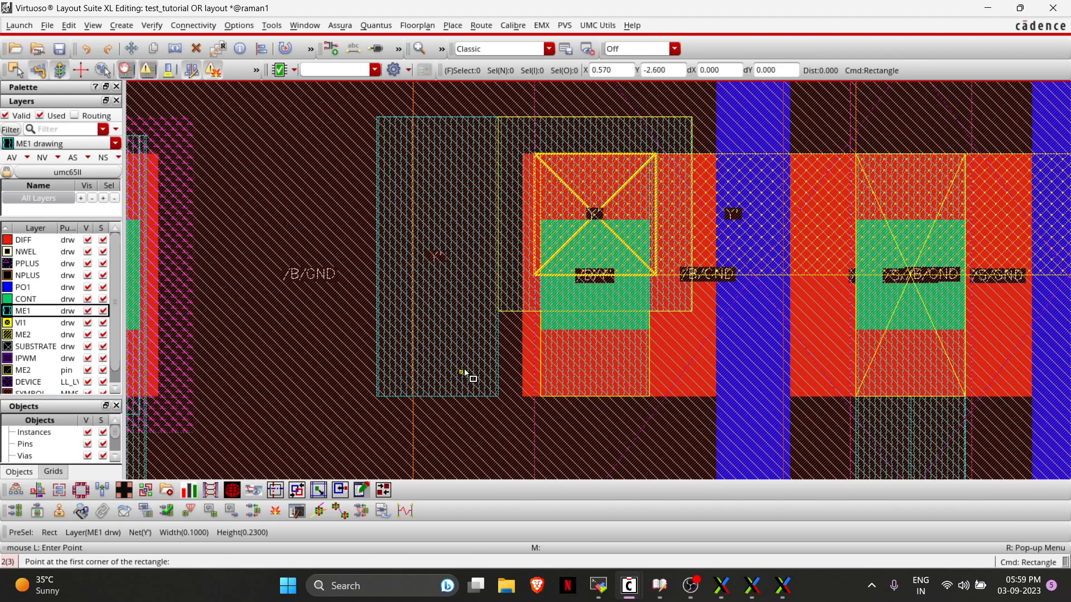
key("c")
key("m")
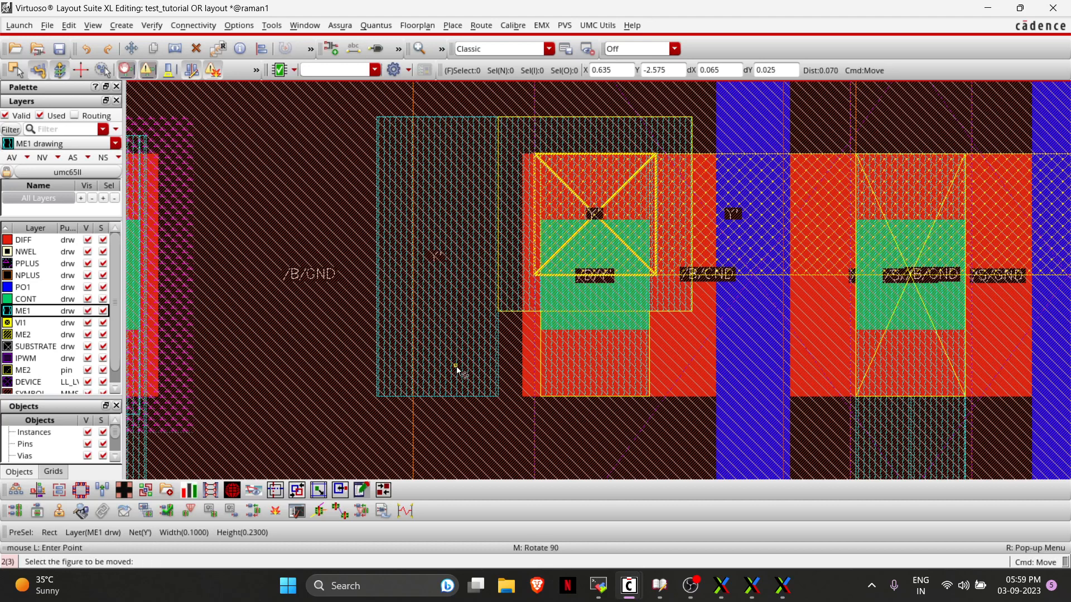
left_click(396, 396)
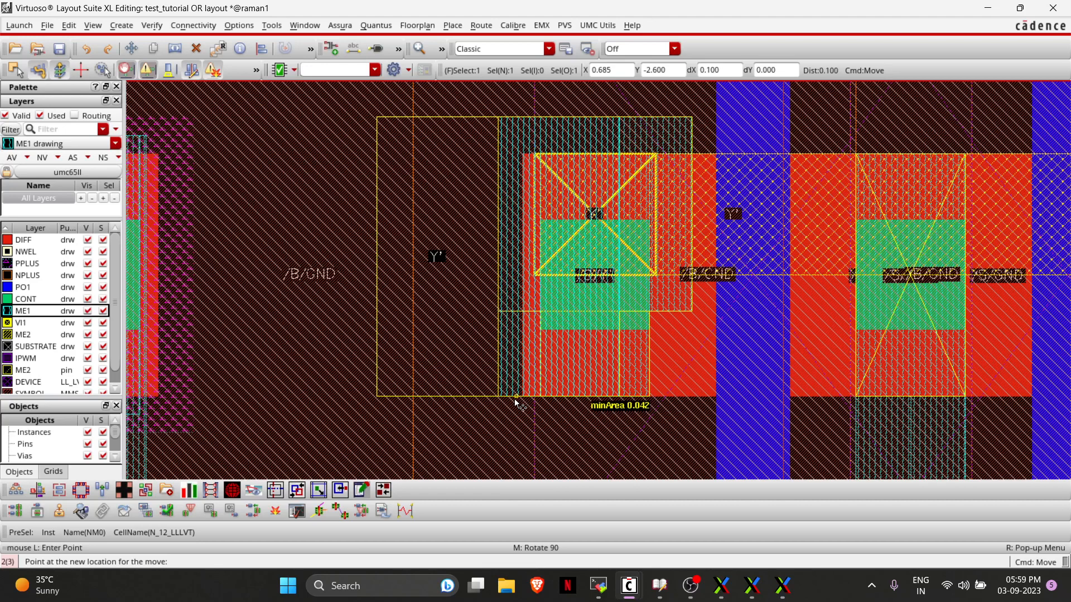
left_click(515, 402)
Stretch the new ME1 rectangle on NM0's drain to 0.16 wide, flush with the M2_M1 via's outer edge, and save the layout.
scroll(628, 362, "down", 2, "ctrl")
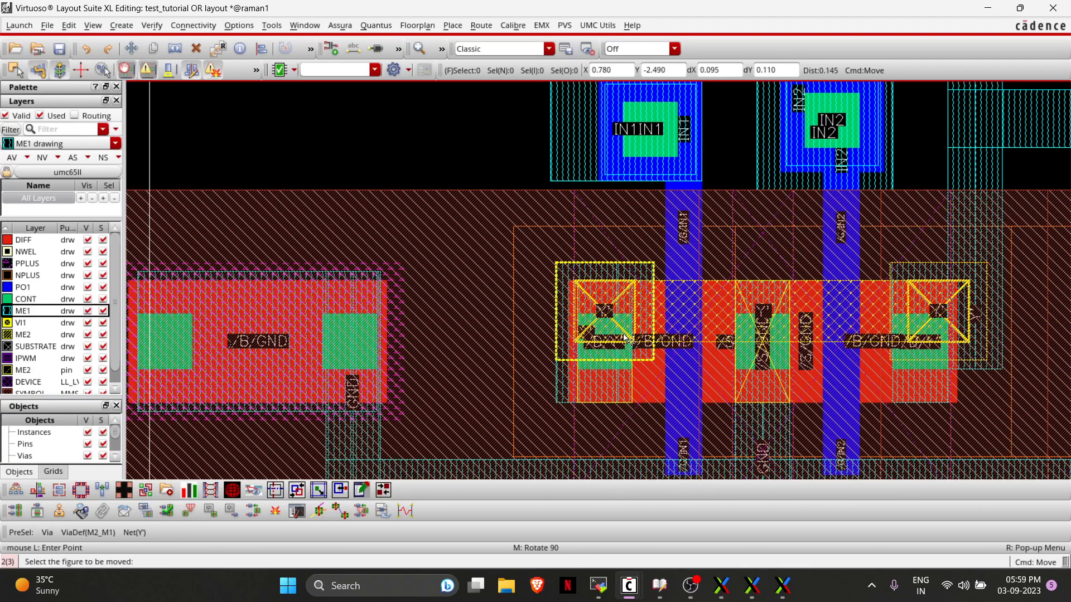
scroll(628, 343, "up", 4, "ctrl")
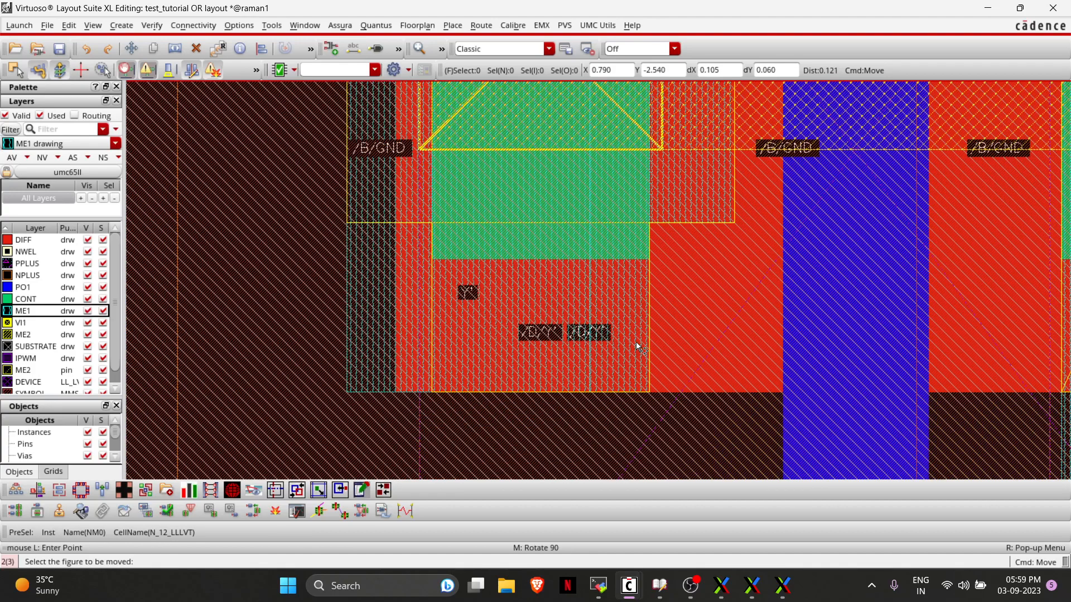
key("s")
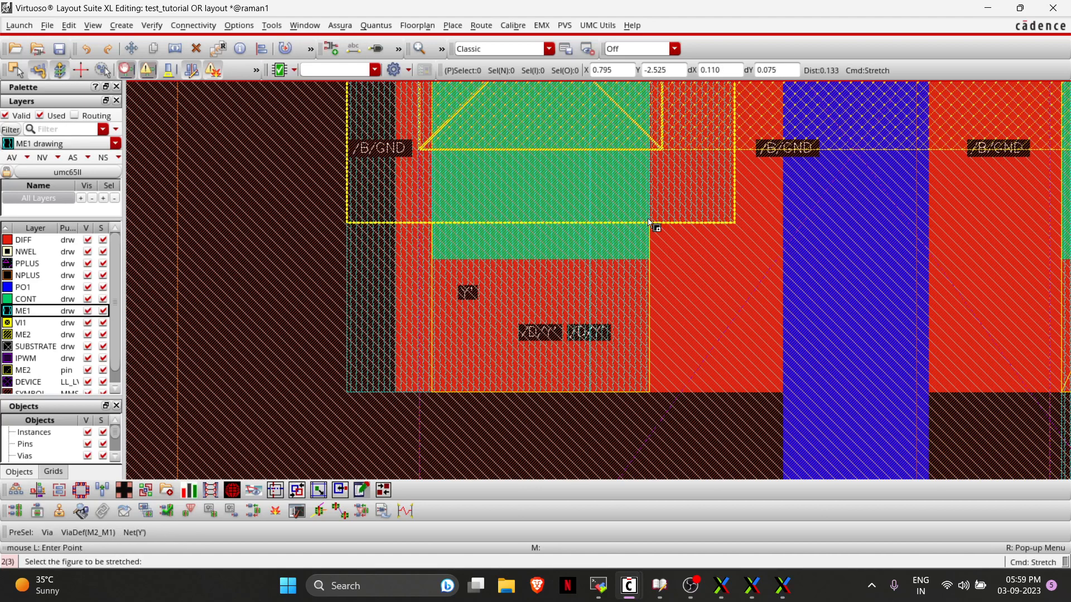
scroll(666, 221, "down", 4, "ctrl")
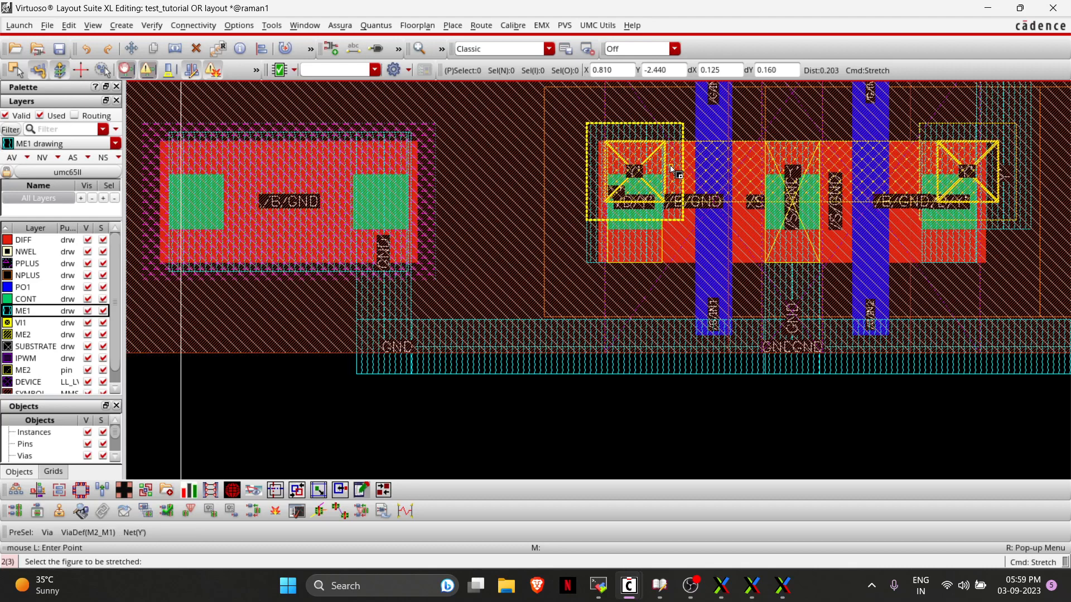
scroll(657, 250, "up", 2)
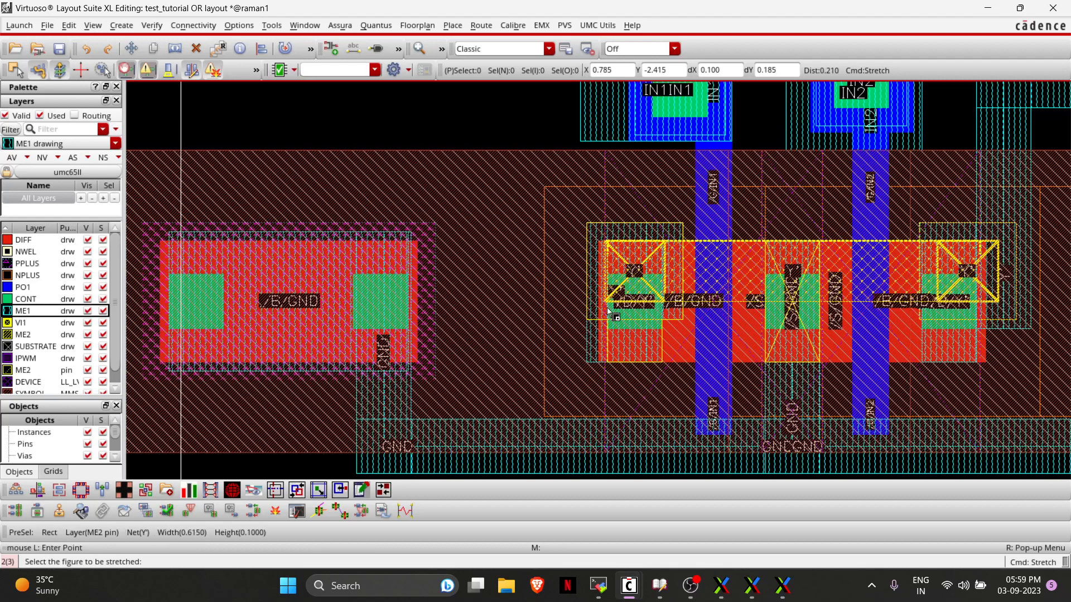
left_click(649, 333)
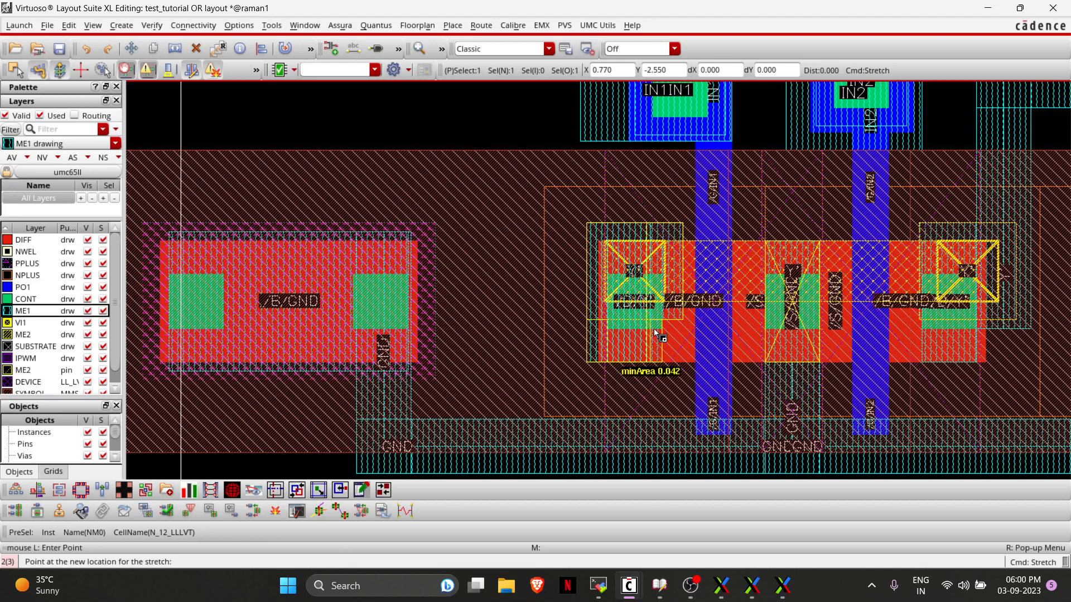
left_click(683, 332)
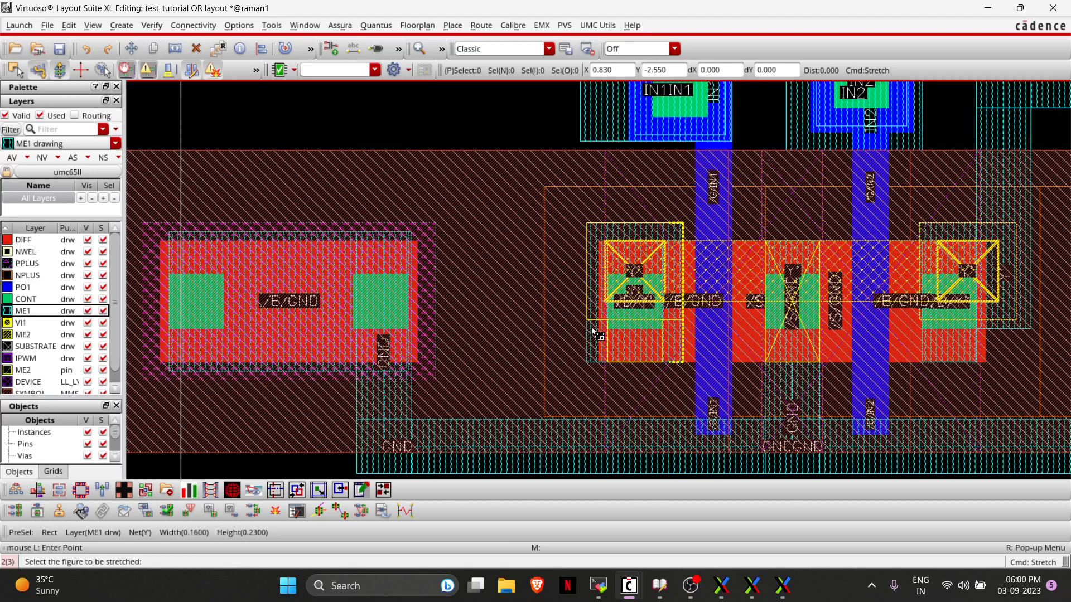
left_click(59, 49)
Highlight result 5 of check M1.A1 and examine the flagged ME1 region at the IN2 gate via in the layout.
key("alt+Tab")
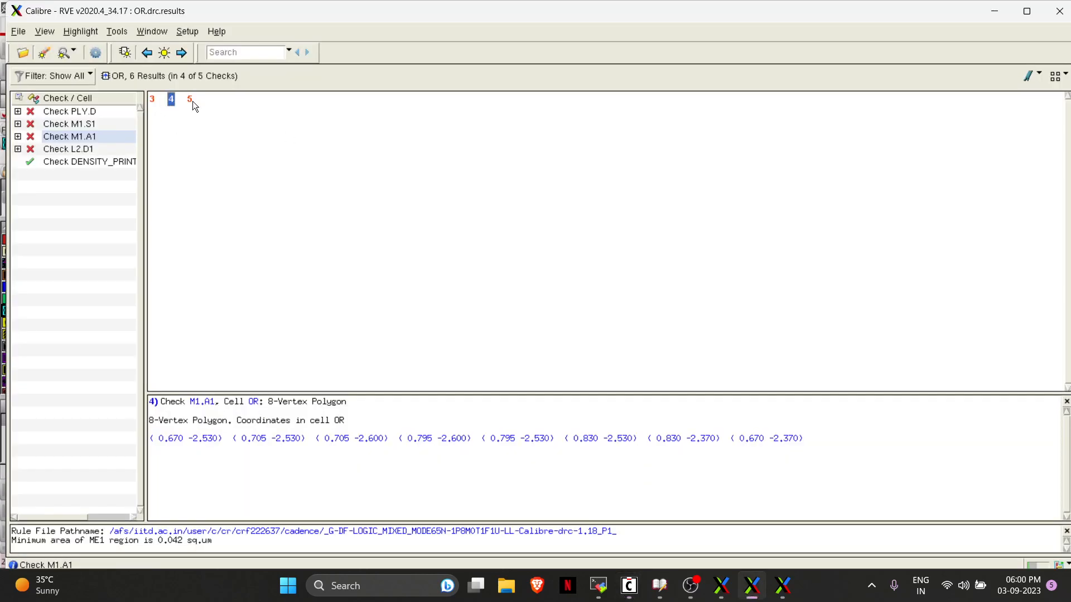
left_click(193, 102)
key("alt+Tab")
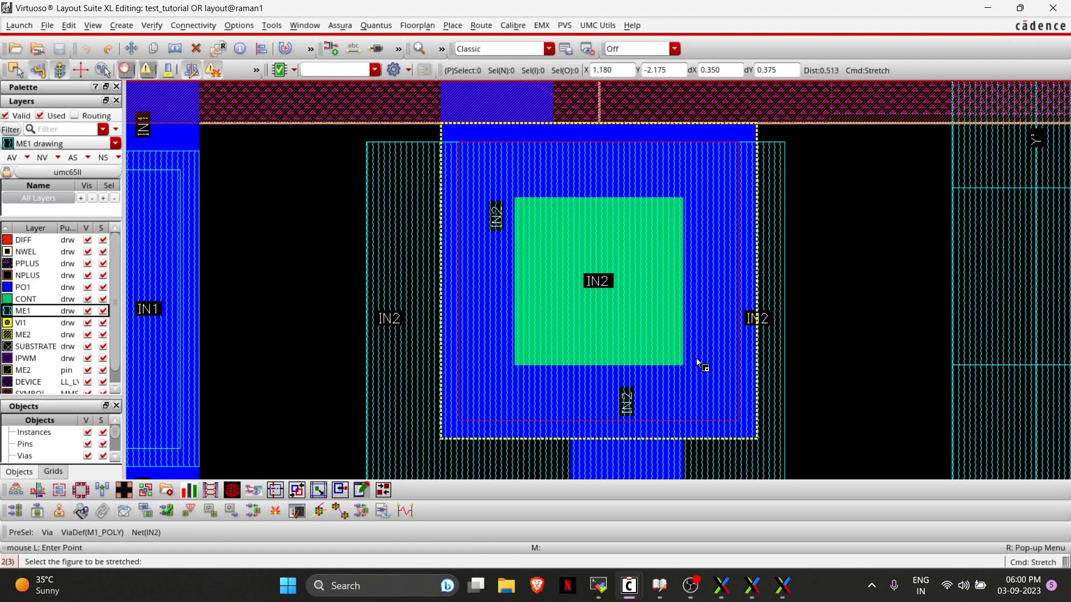
scroll(697, 358, "down", 1)
Switch to Calibre Interactive nmDRC, rerun DRC on the saved OR layout, and minimize its window.
key("alt+Tab")
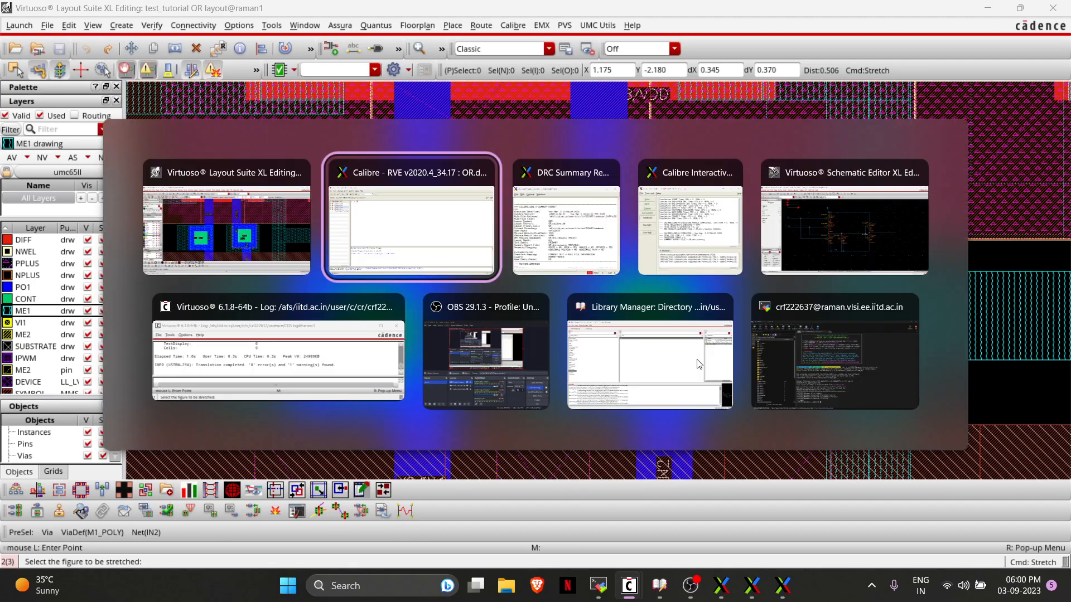
key("alt+Tab")
key("alt+Tab")
key("alt+Tab")
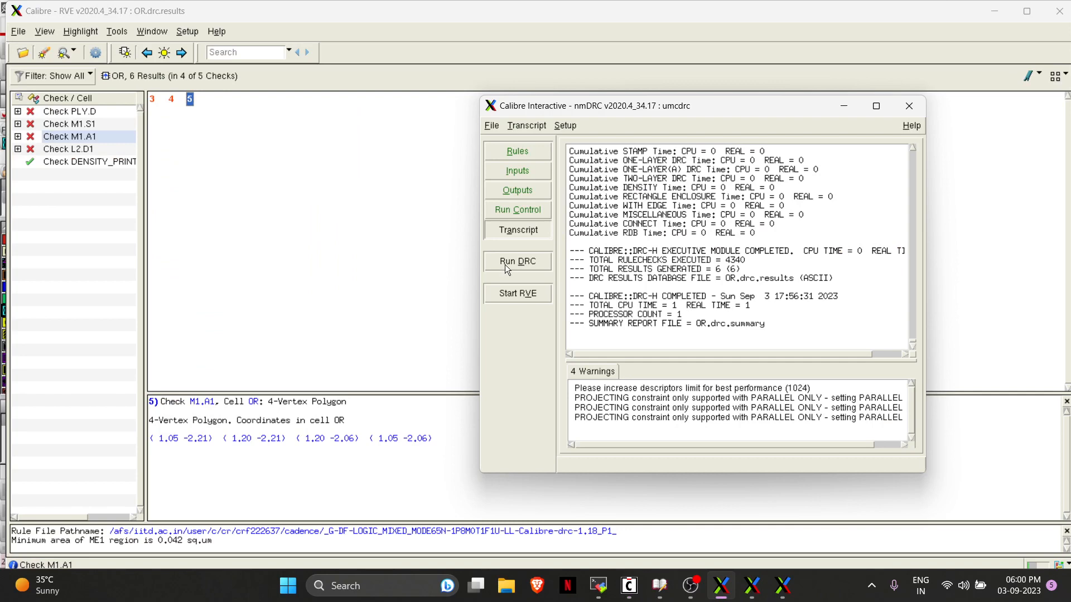
left_click(507, 263)
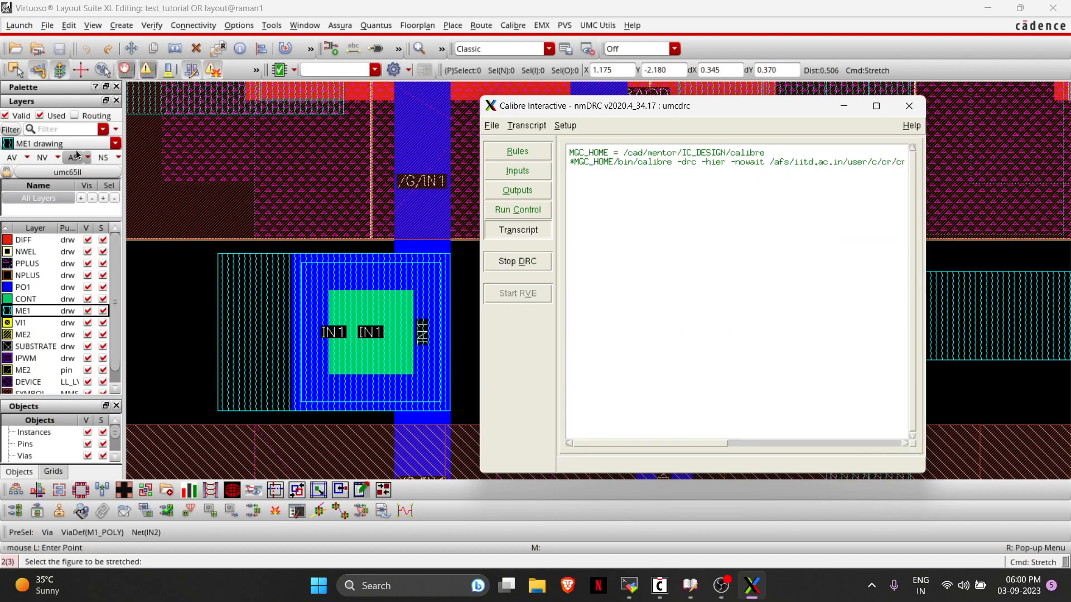
left_click(845, 107)
scroll(718, 245, "down", 3, "ctrl")
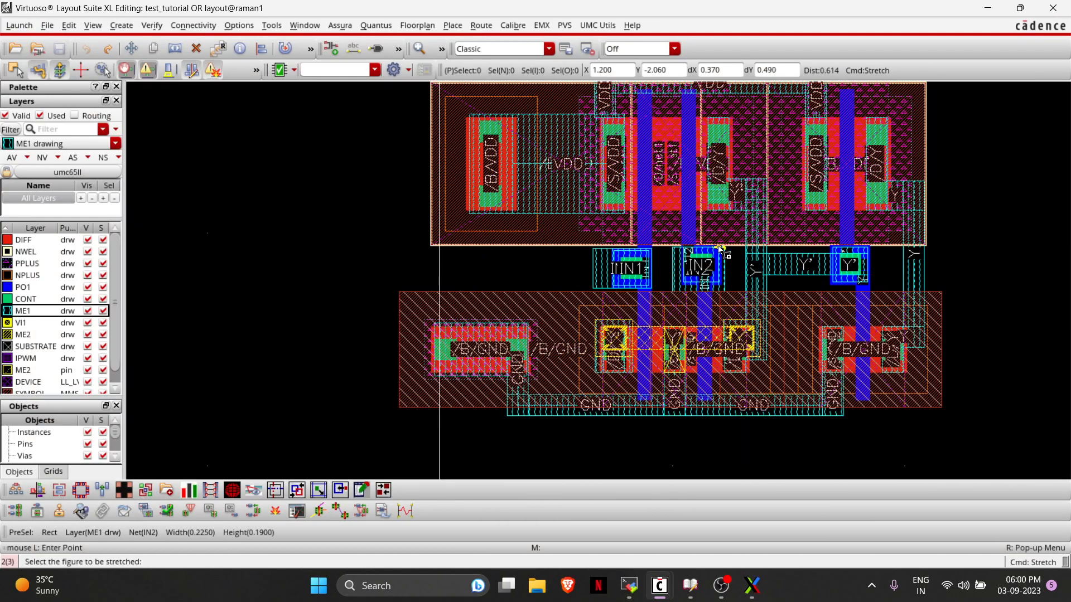
Switch to the Calibre RVE results, highlight result 2 of check M1.A1, and examine the flagged ME1 region in the layout.
scroll(720, 250, "down", 2, "ctrl")
scroll(719, 249, "up", 4, "ctrl")
scroll(719, 250, "down", 2, "ctrl")
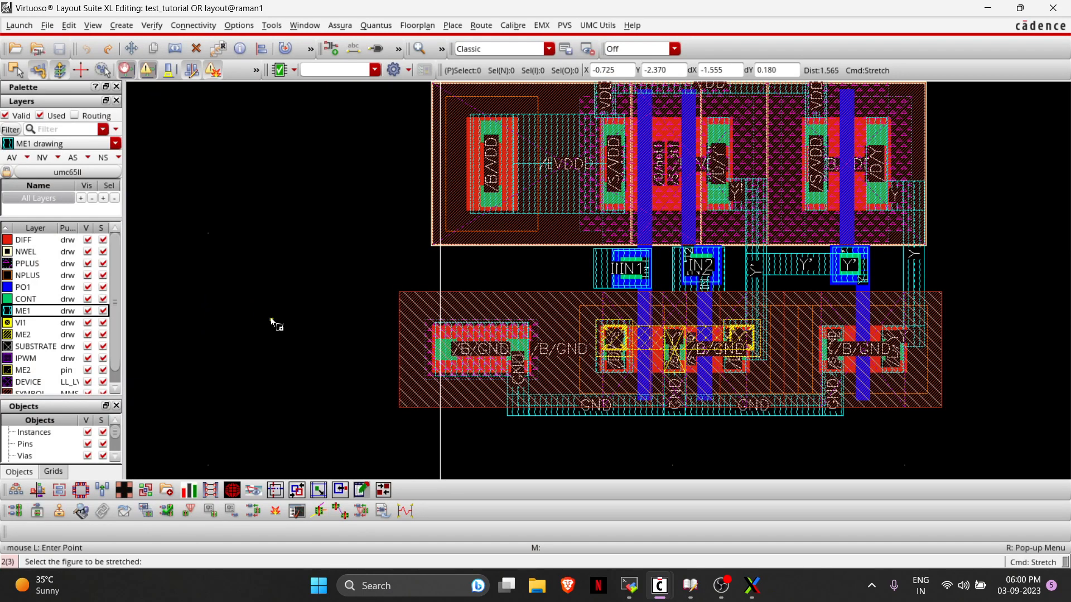
key("alt+Tab")
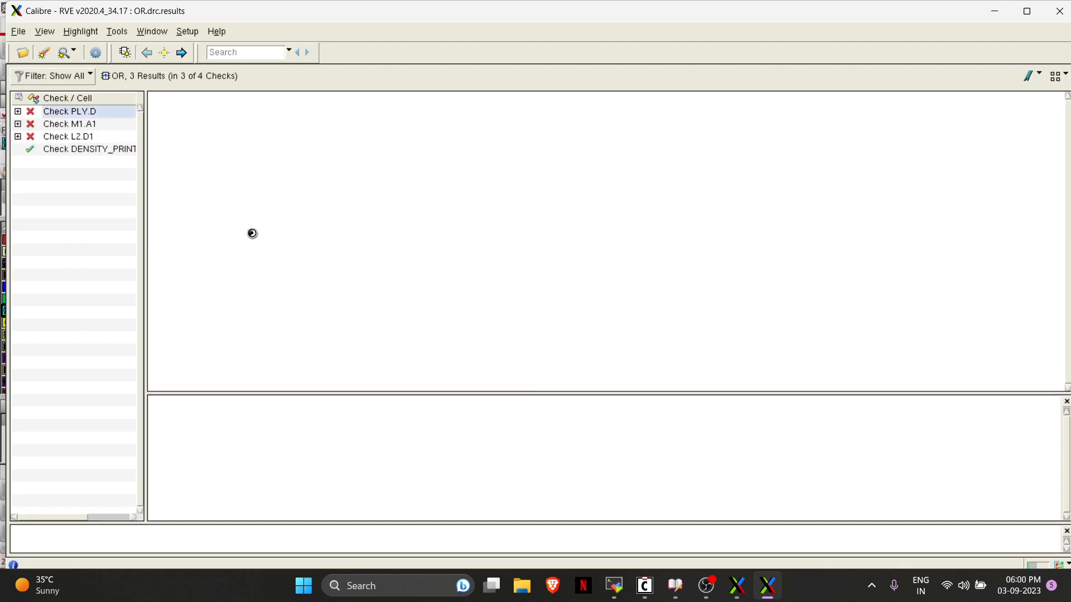
left_click(81, 124)
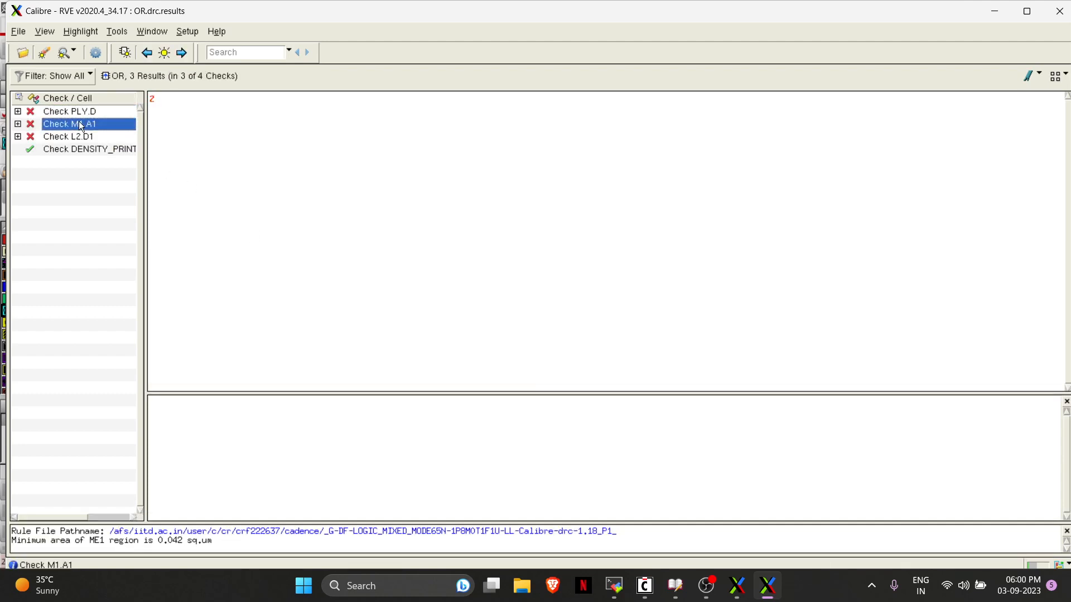
left_click(152, 99)
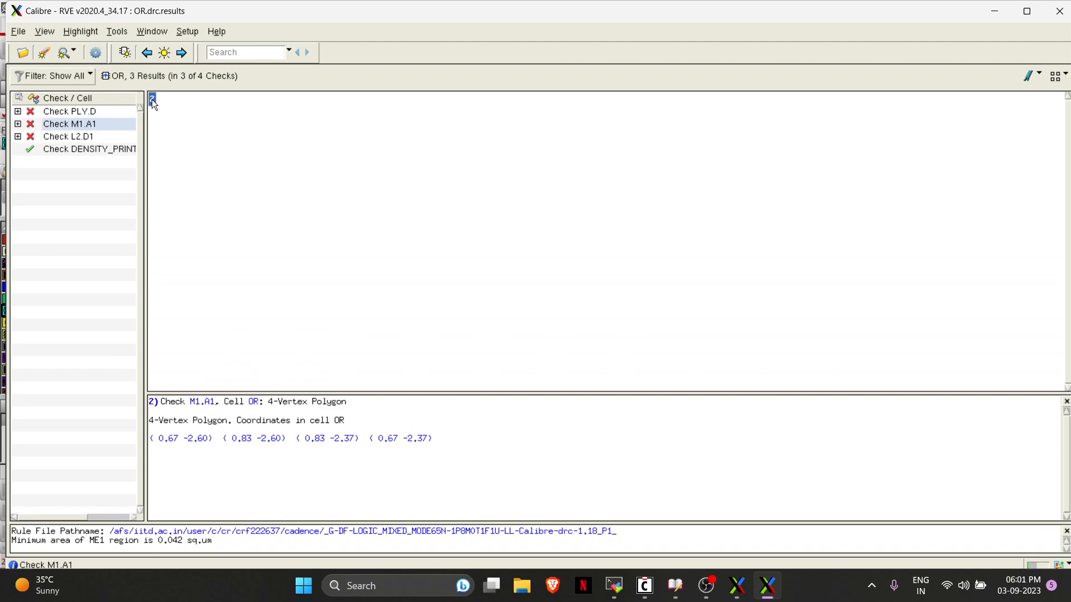
key("alt+Tab")
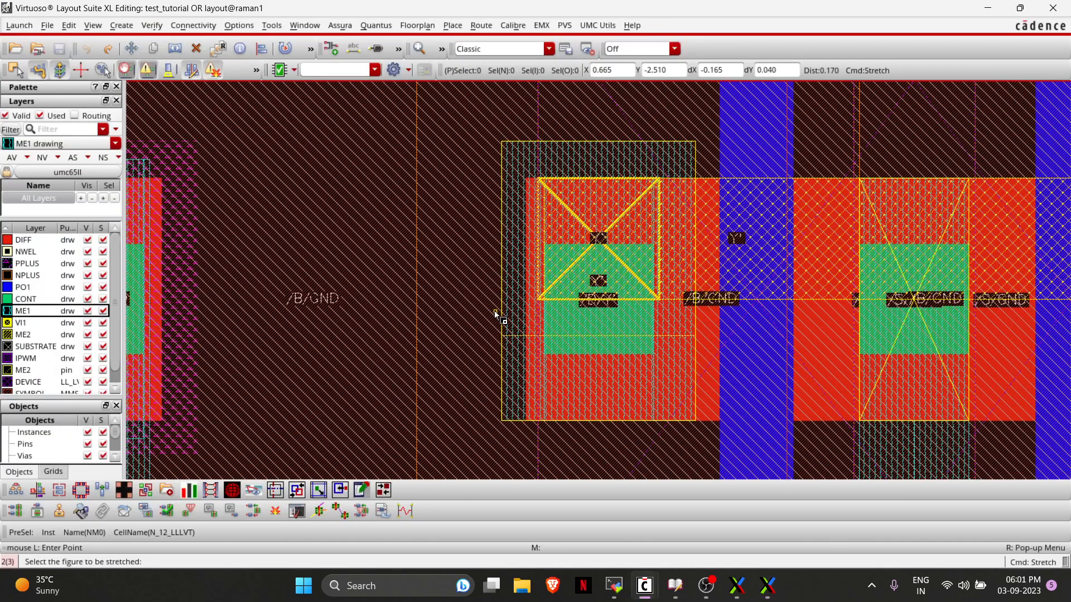
Stretch the outer edge of the ME1 rectangle on NM0's drain slightly away from the transistor and save the layout.
key("Escape")
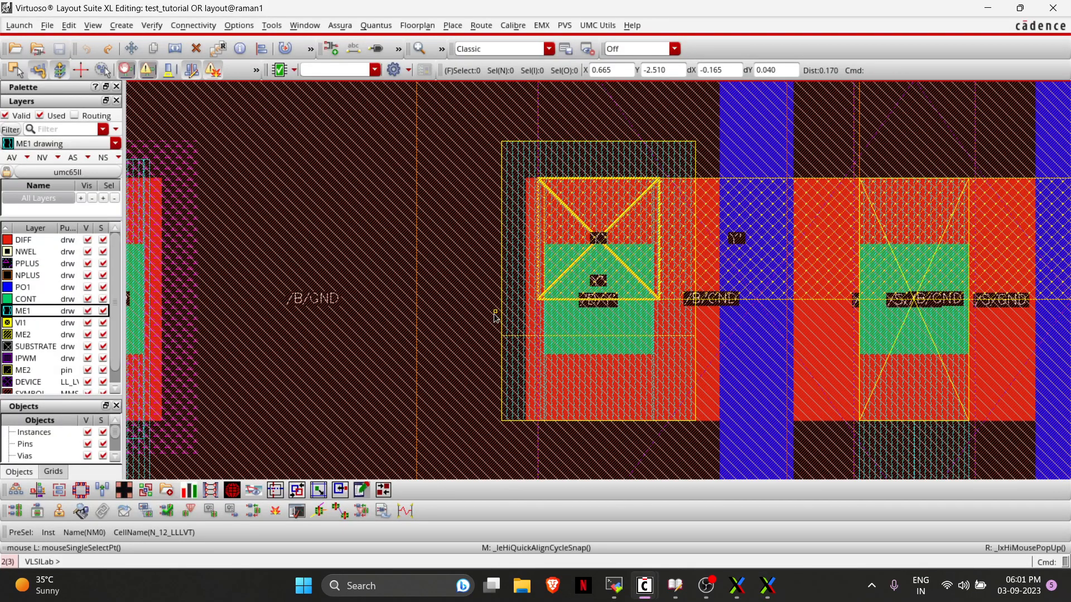
key("s")
left_click(500, 361)
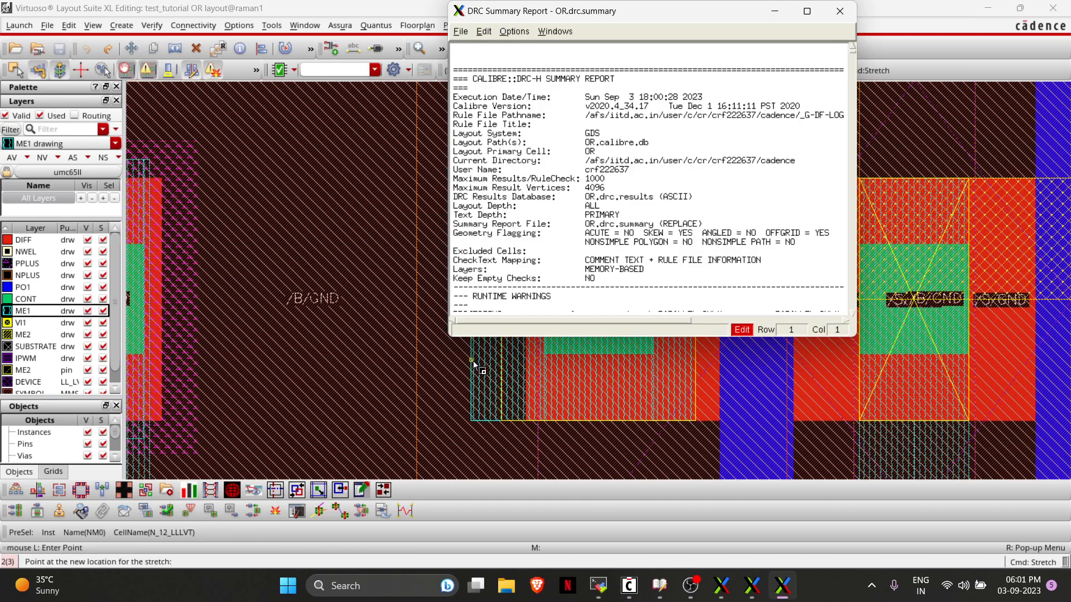
left_click(473, 360)
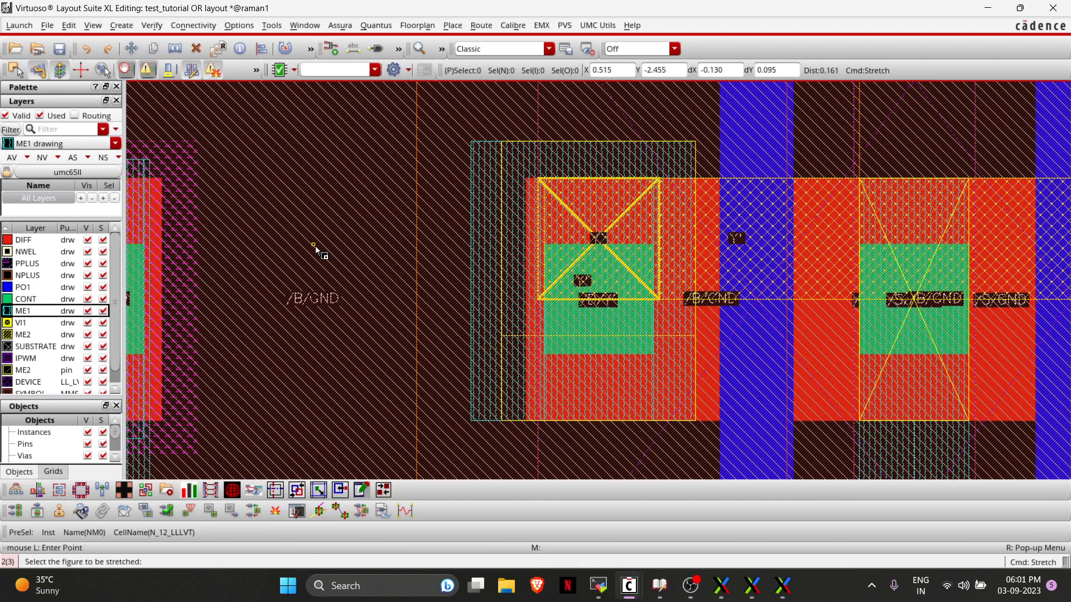
left_click(58, 50)
Switch to Calibre Interactive nmDRC, rerun DRC on the saved OR layout, fit the layout view, and return to the run transcript.
key("alt+Tab")
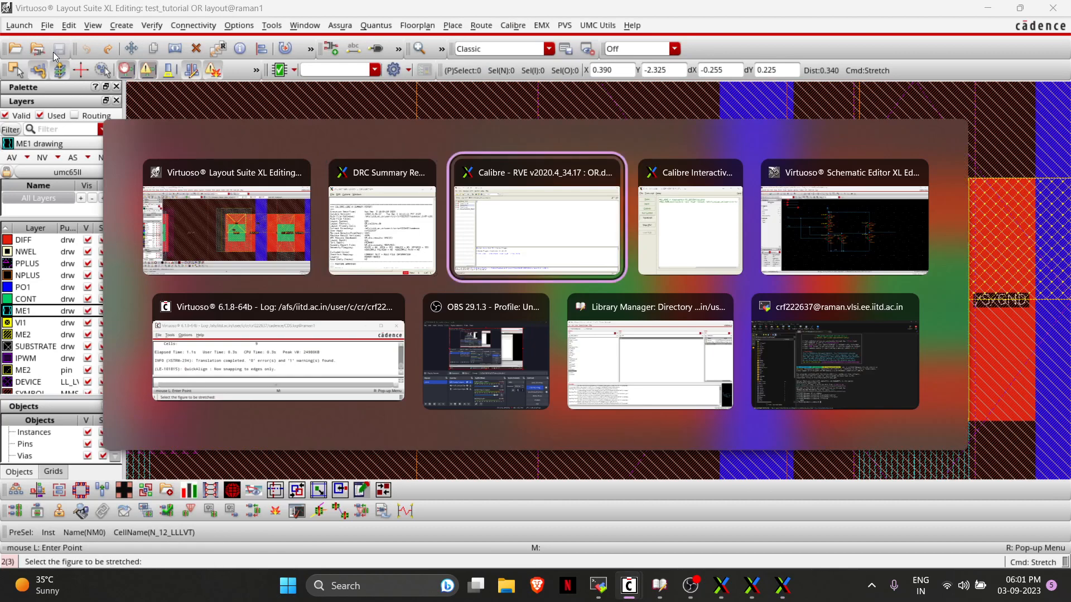
key("alt+Tab")
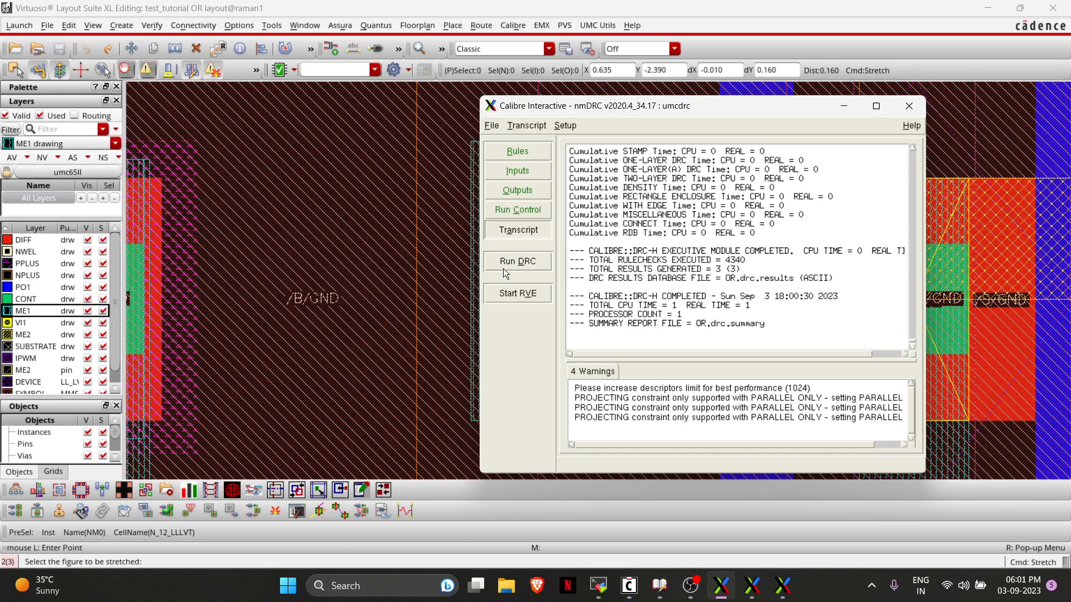
left_click(504, 269)
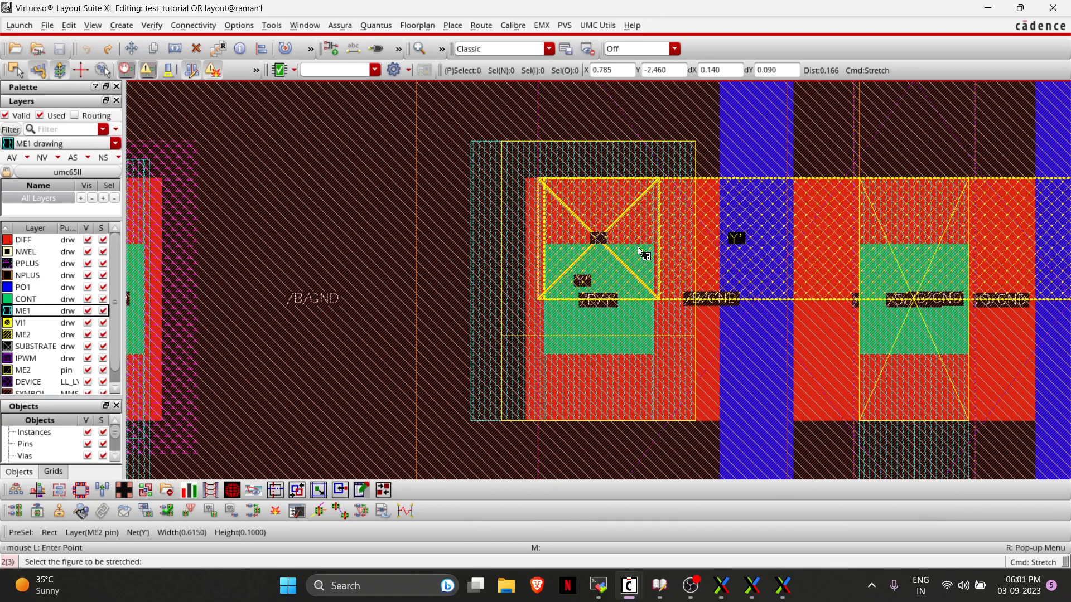
key("f")
key("alt+Tab")
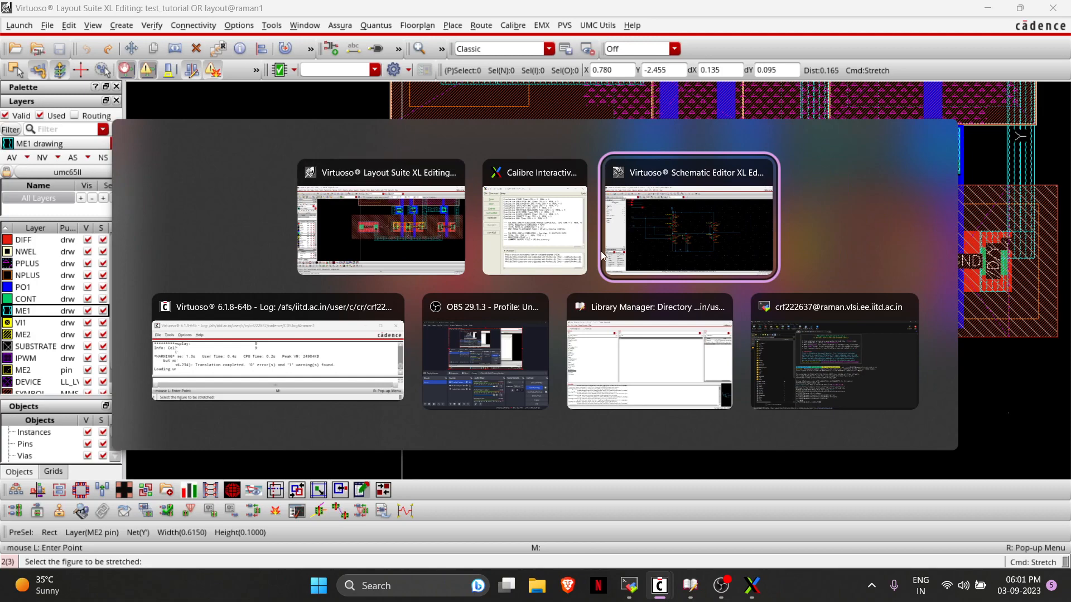
key("alt+Tab")
key("alt+Tab")
key("alt+Tab")
key("alt+Tab")
key("alt+Tab")
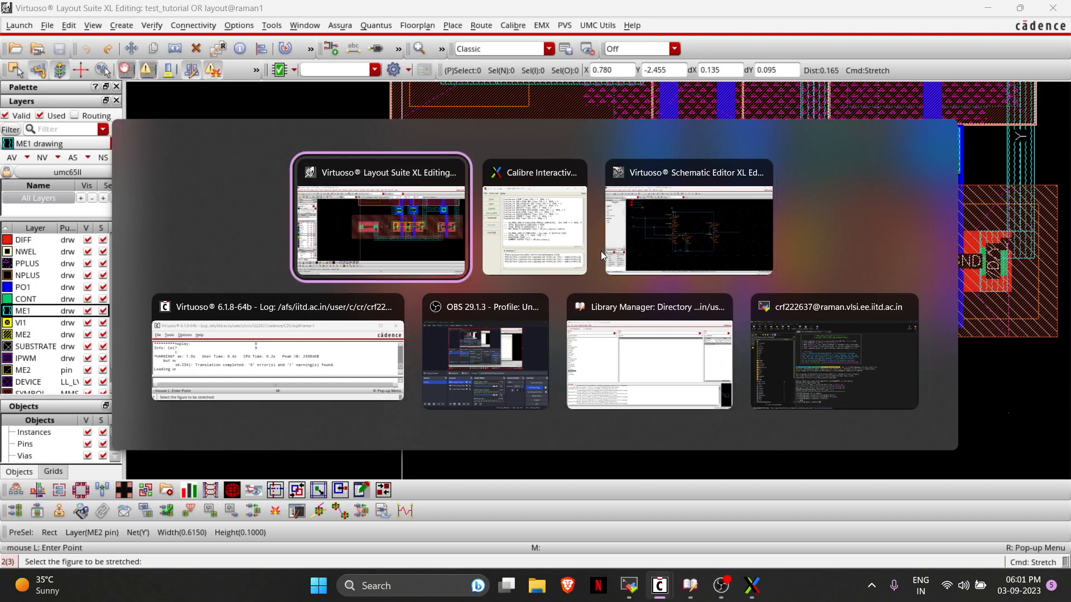
key("alt+Tab")
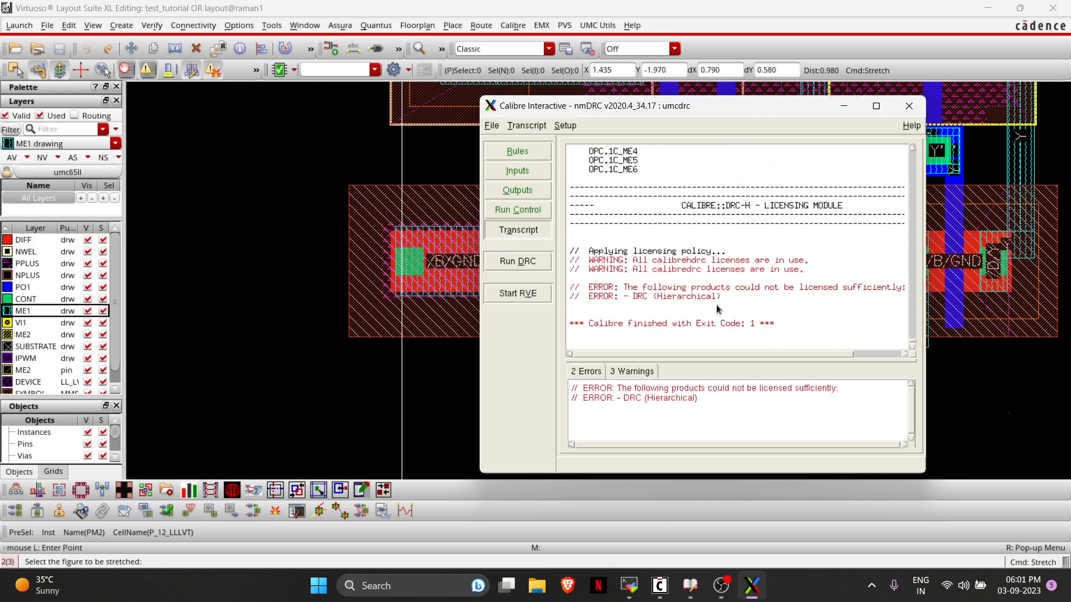
Try running DRC on the OR layout again and read the licensing section of the transcript.
double_click(690, 319)
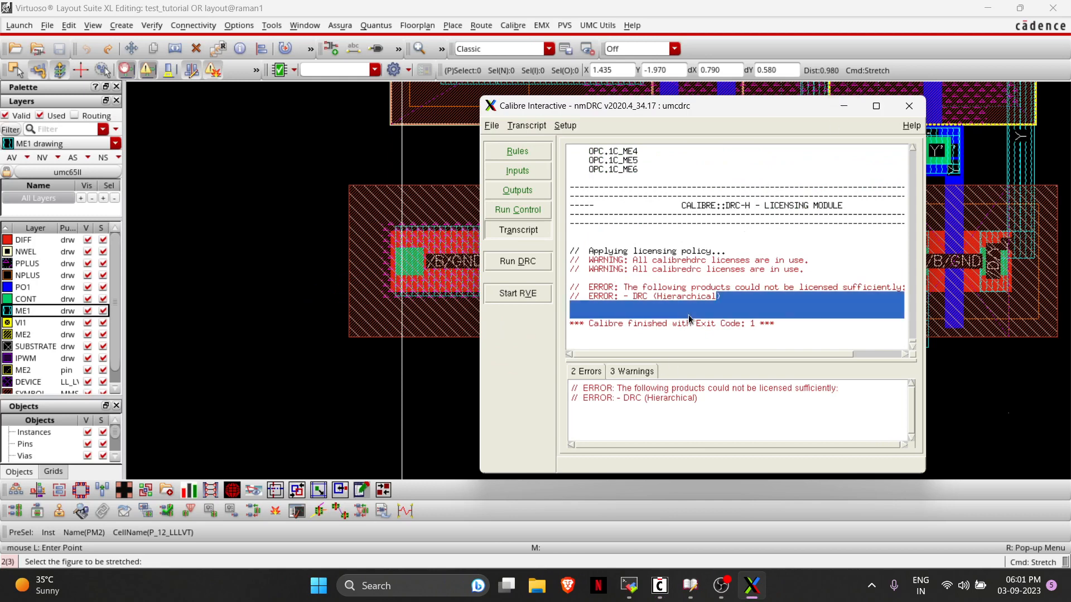
left_click(523, 261)
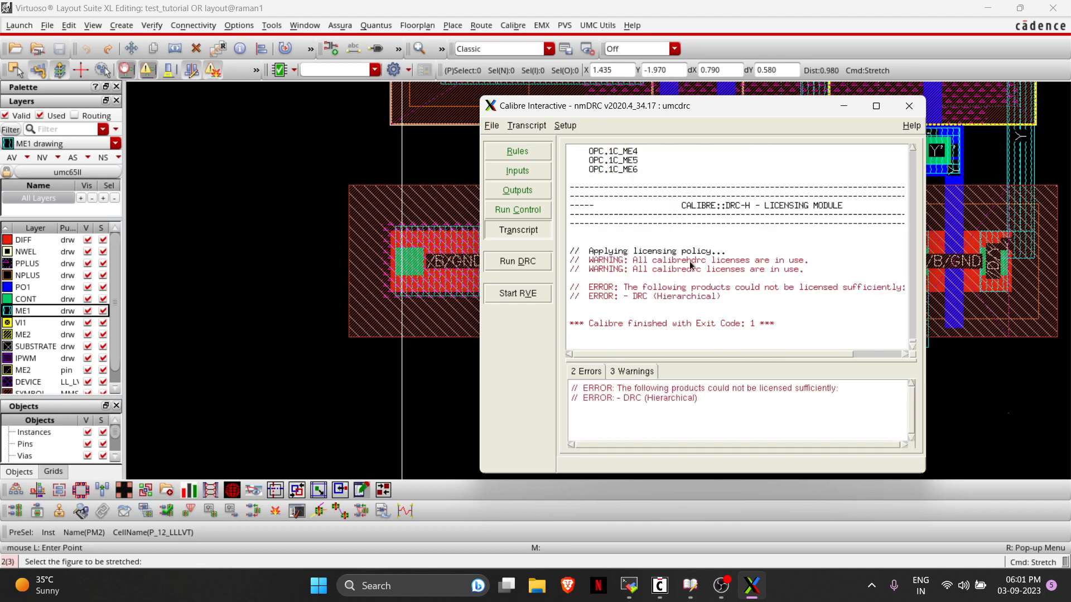
left_click_drag(795, 261, 680, 260)
left_click(679, 261)
left_click(612, 2)
Measure the OR cell's height with a vertical ruler beside it, from the n-well's upper edge to the NMOS region's lower edge.
scroll(593, 346, "down", 1)
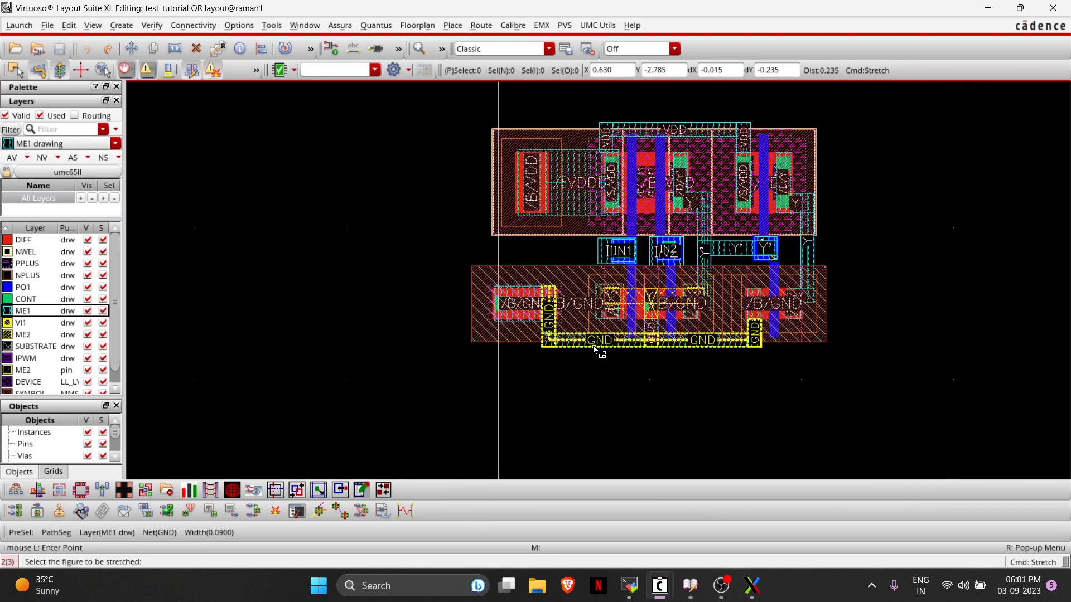
key("Up")
key("Right")
key("Left")
key("Down")
key("Right")
key("Escape")
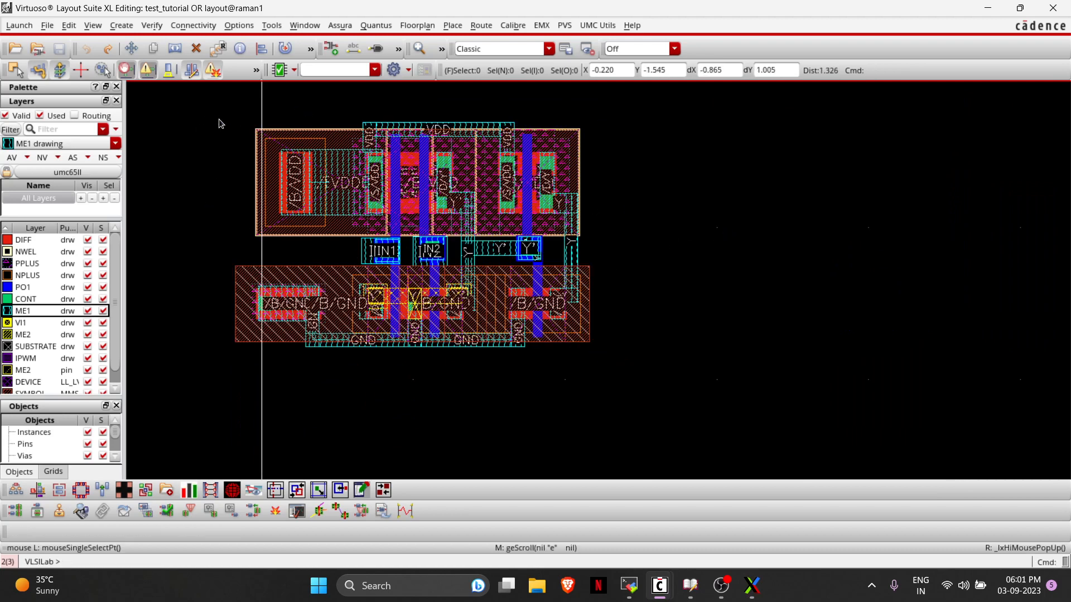
key("k")
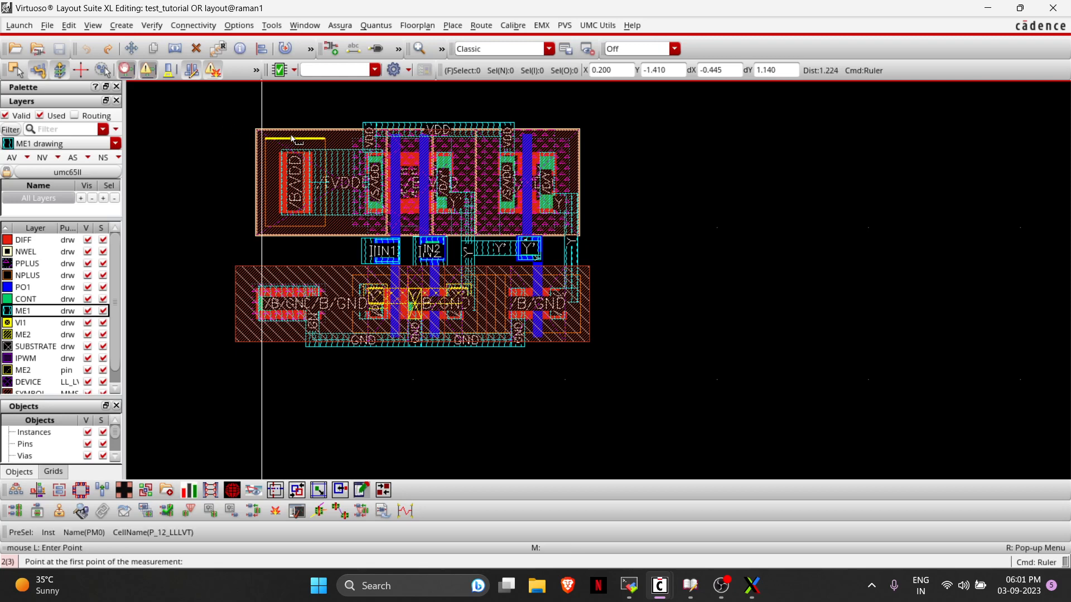
left_click(271, 130)
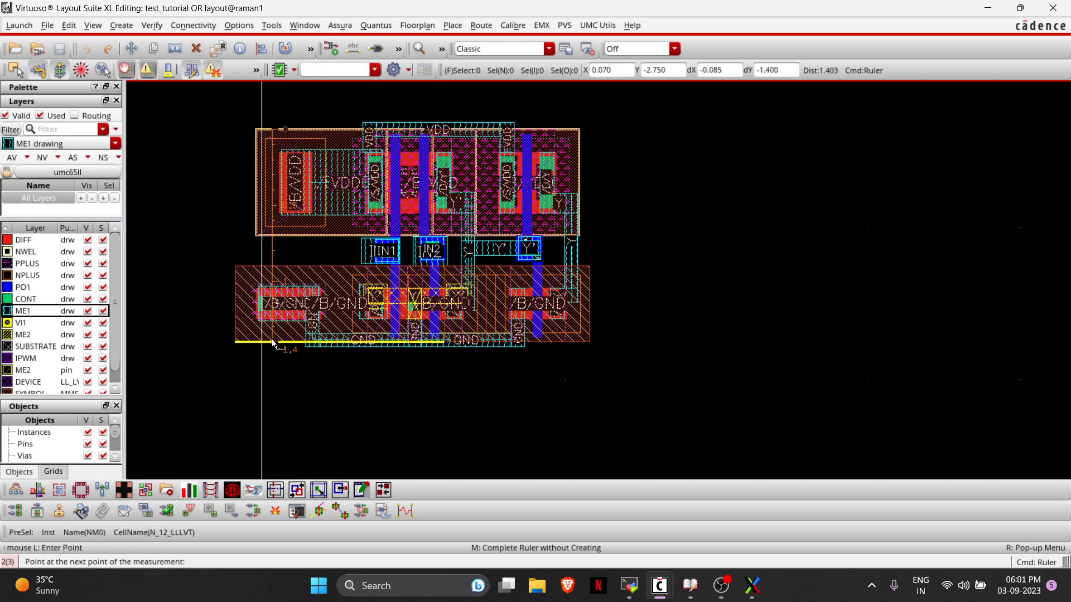
left_click(207, 344)
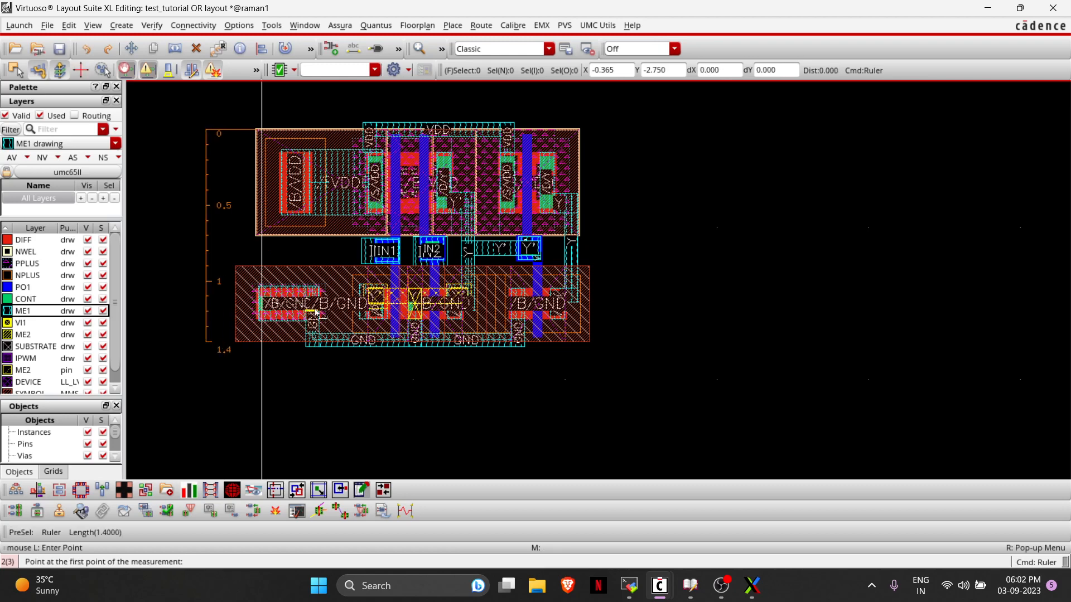
Measure the OR cell's full width across the NMOS region and move that horizontal ruler just below the cell.
left_click(592, 279)
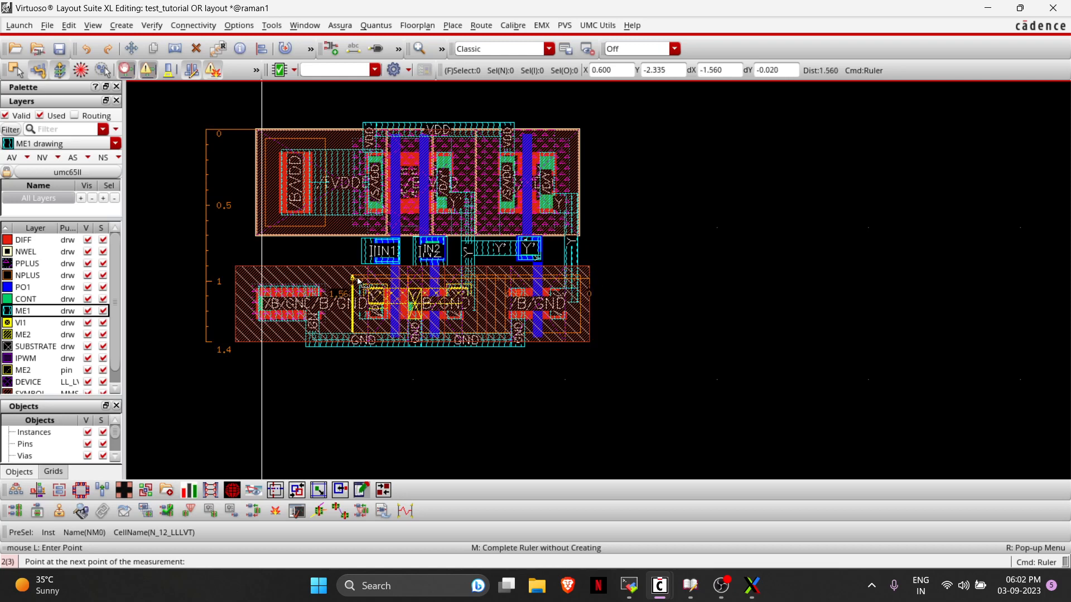
left_click(234, 303)
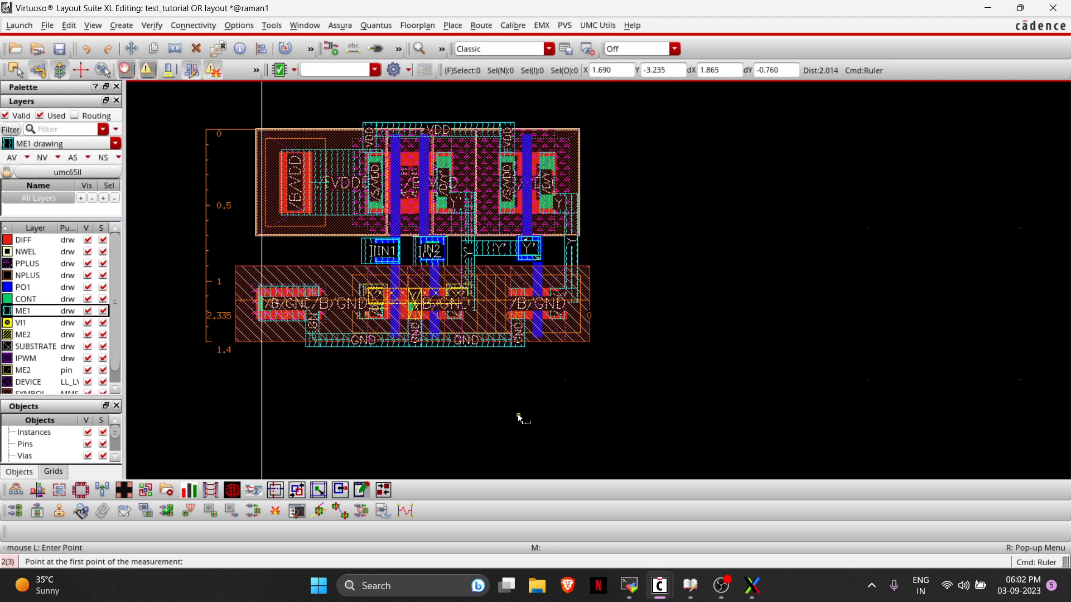
key("Escape")
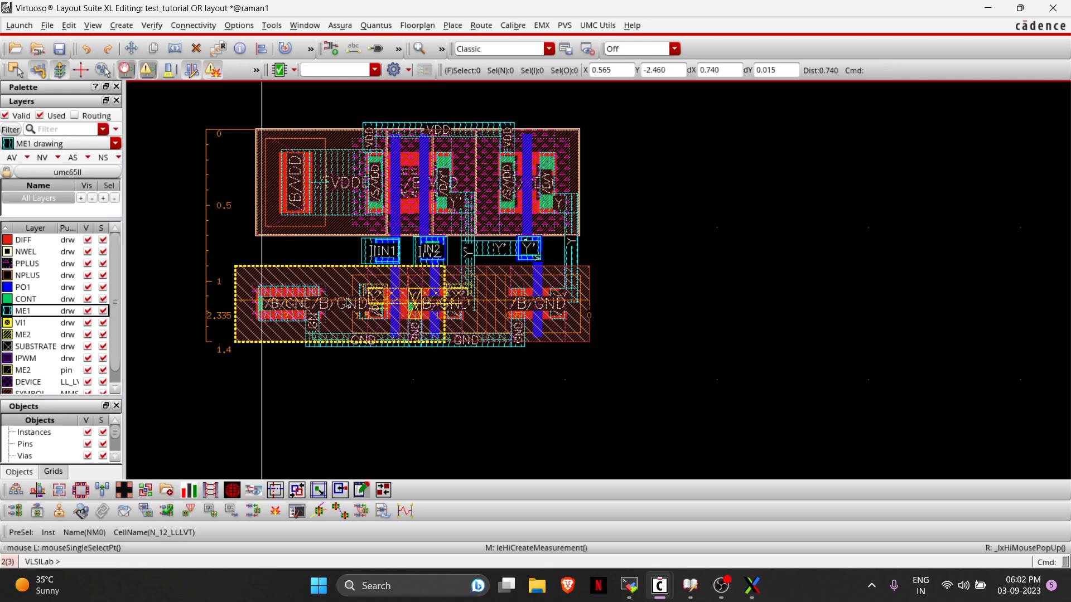
left_click(342, 352)
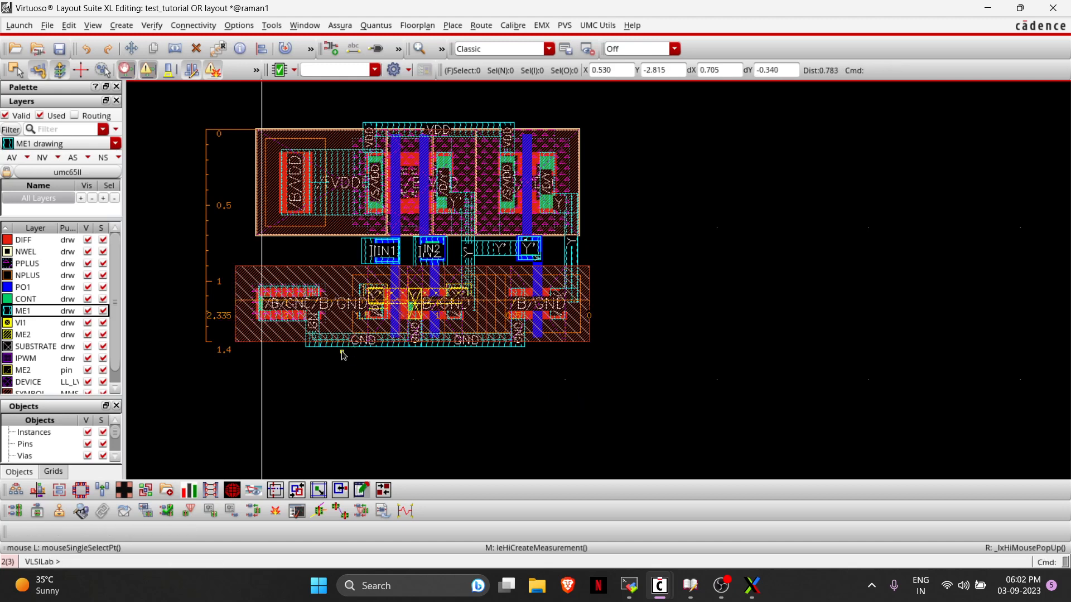
key("m")
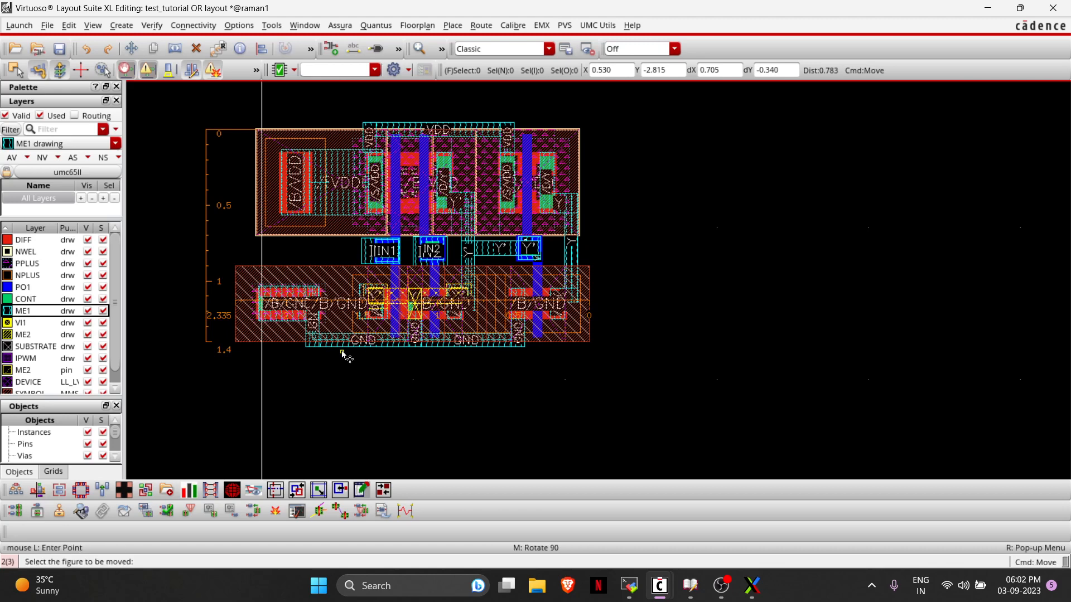
left_click(337, 304)
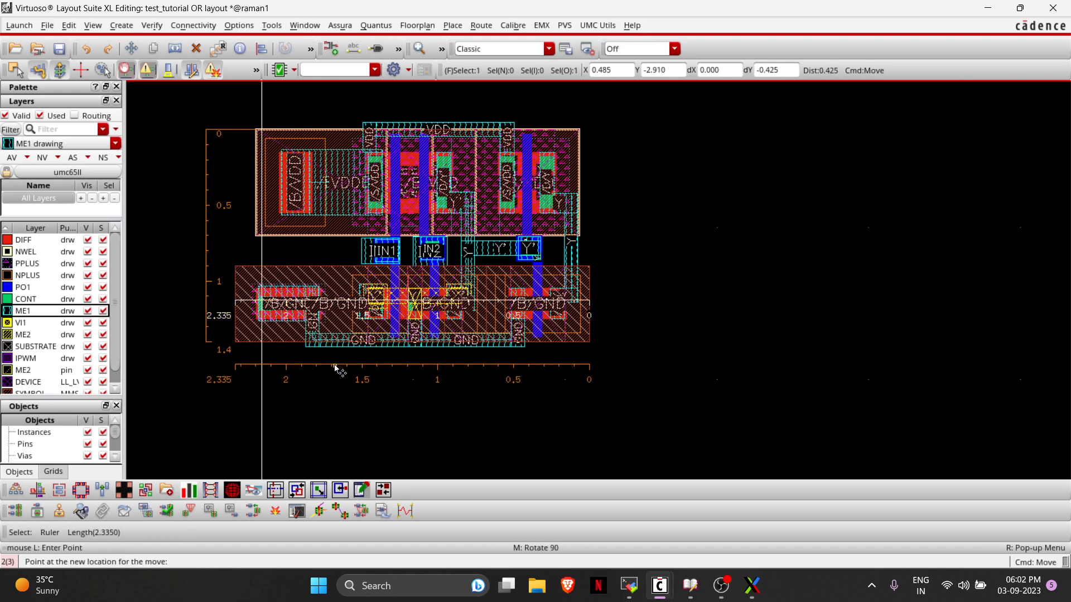
left_click(334, 364)
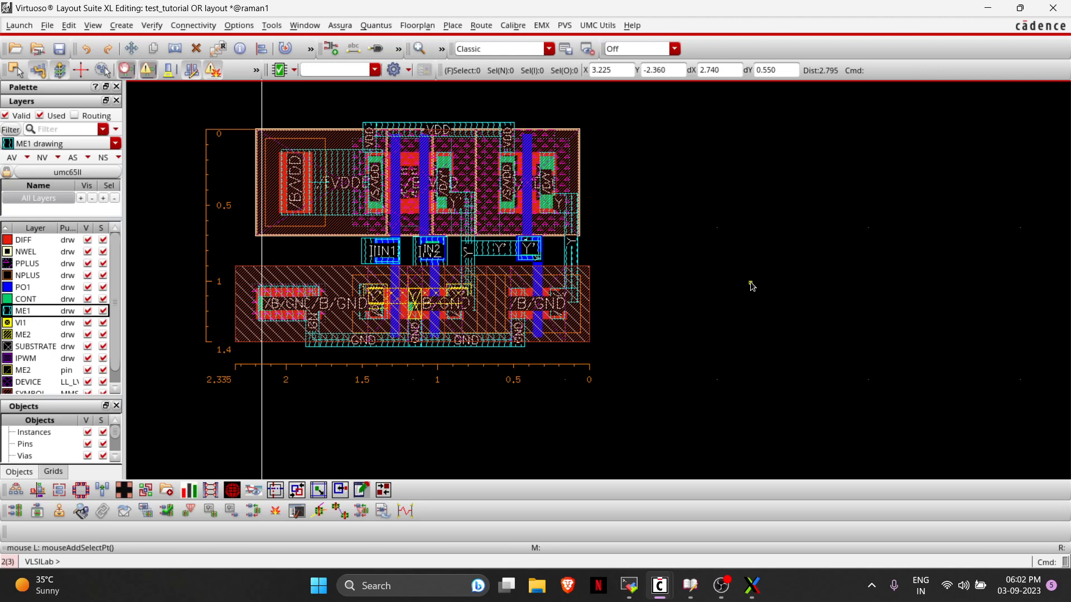
key("Up")
key("Left")
key("Right")
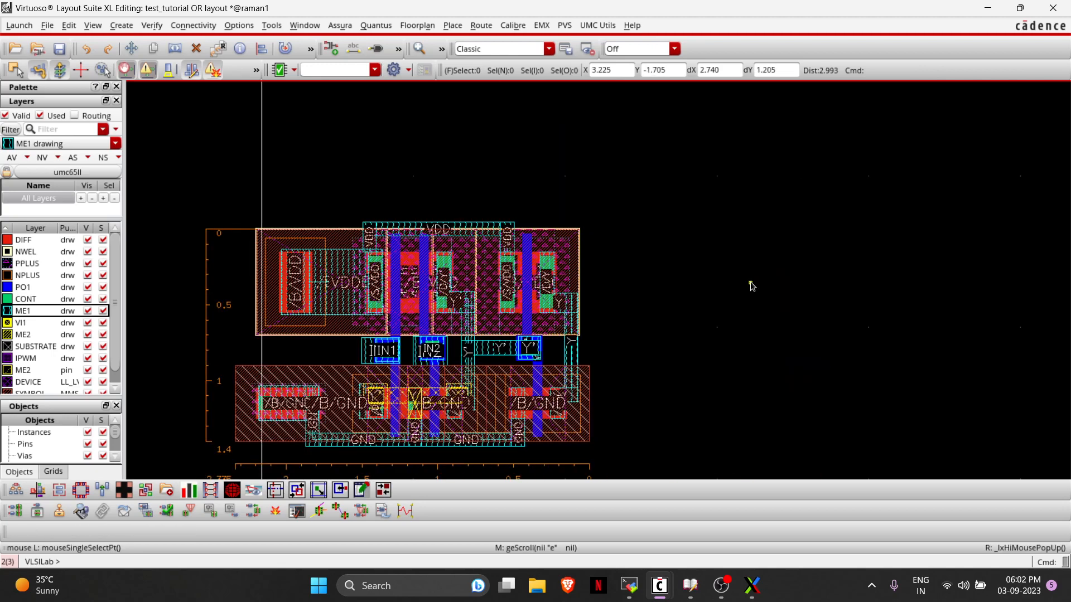
key("Down")
left_click_drag(621, 105, 158, 420)
left_click(691, 261)
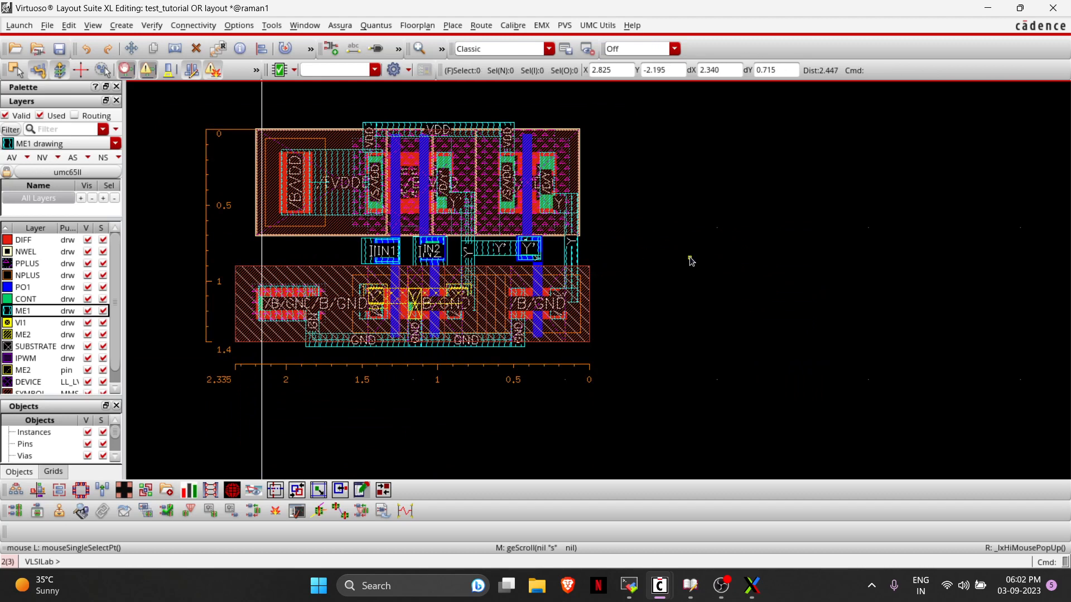
Switch to Calibre Interactive nmDRC and close it without saving changes to the umcdrc runset file.
key("alt+Tab")
key("alt+Tab")
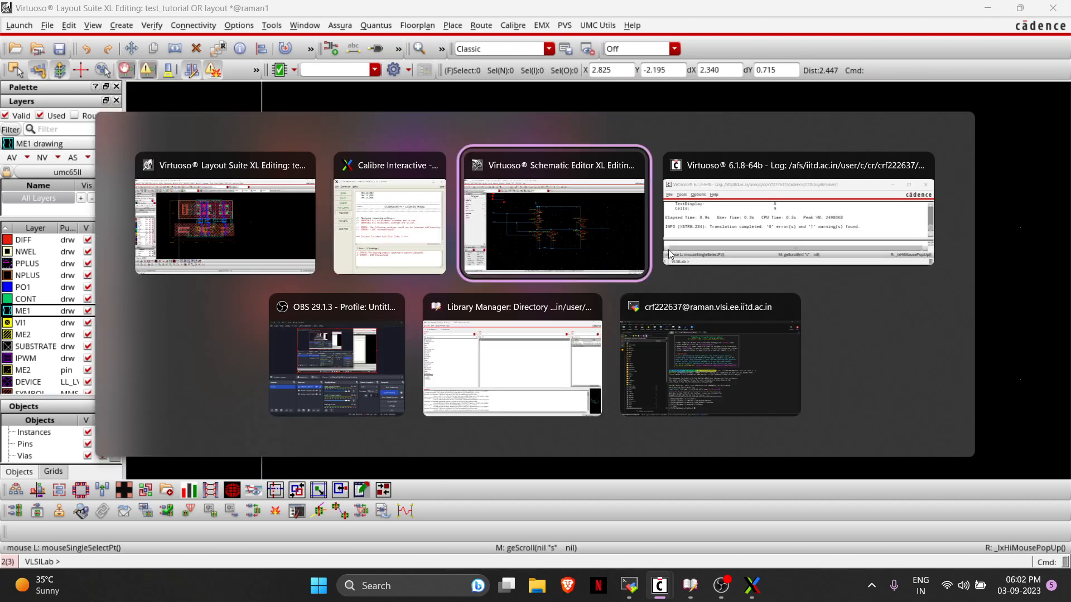
left_click(446, 224)
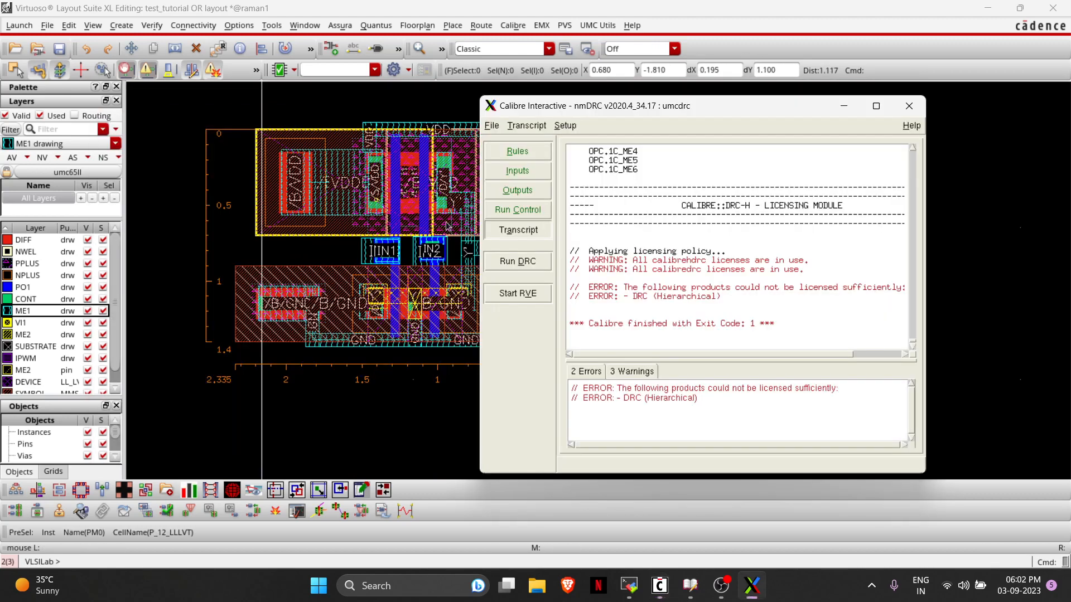
left_click(909, 106)
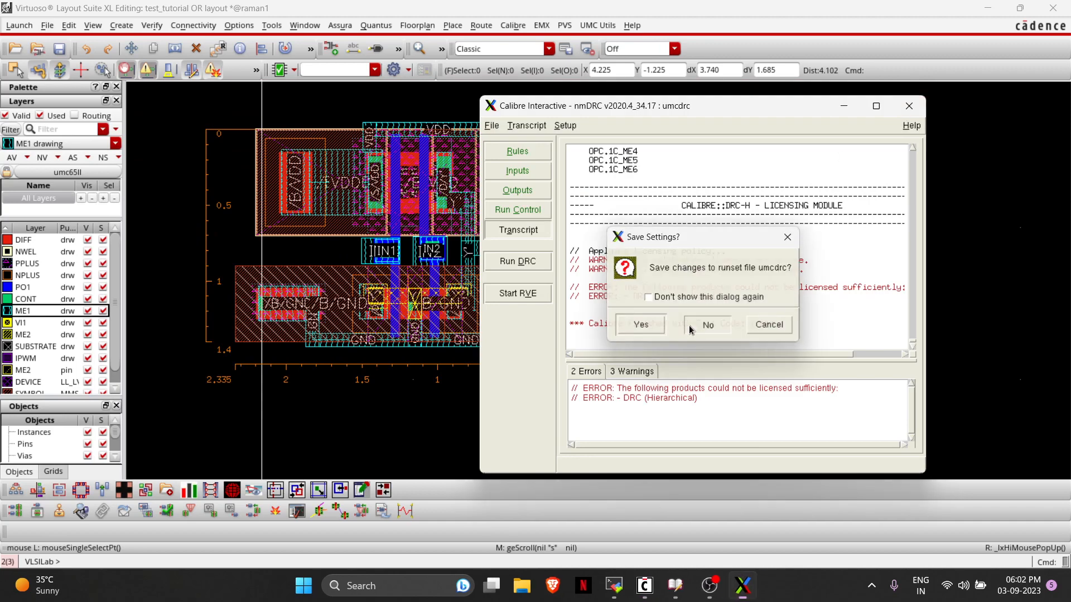
left_click(688, 326)
key("alt+Tab")
key("alt+Tab")
key("alt+Tab")
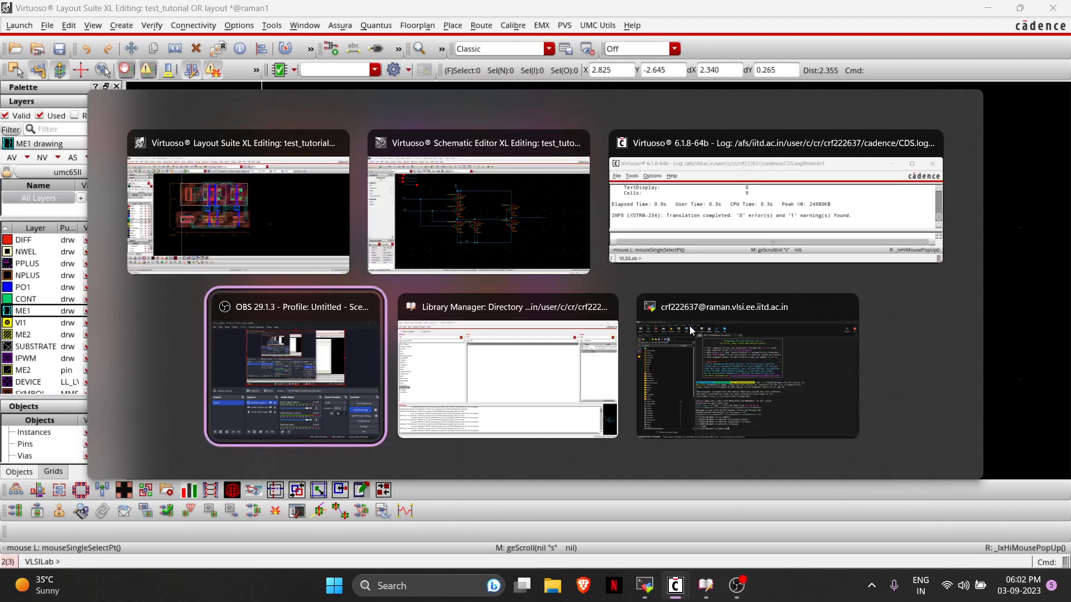
key("alt+Tab")
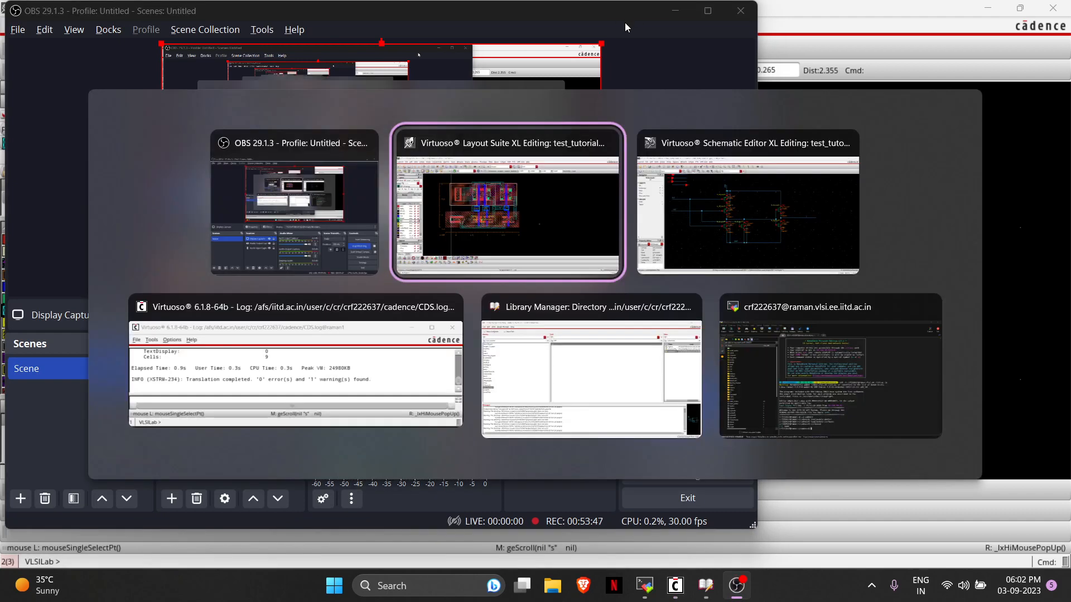
key("alt+Tab")
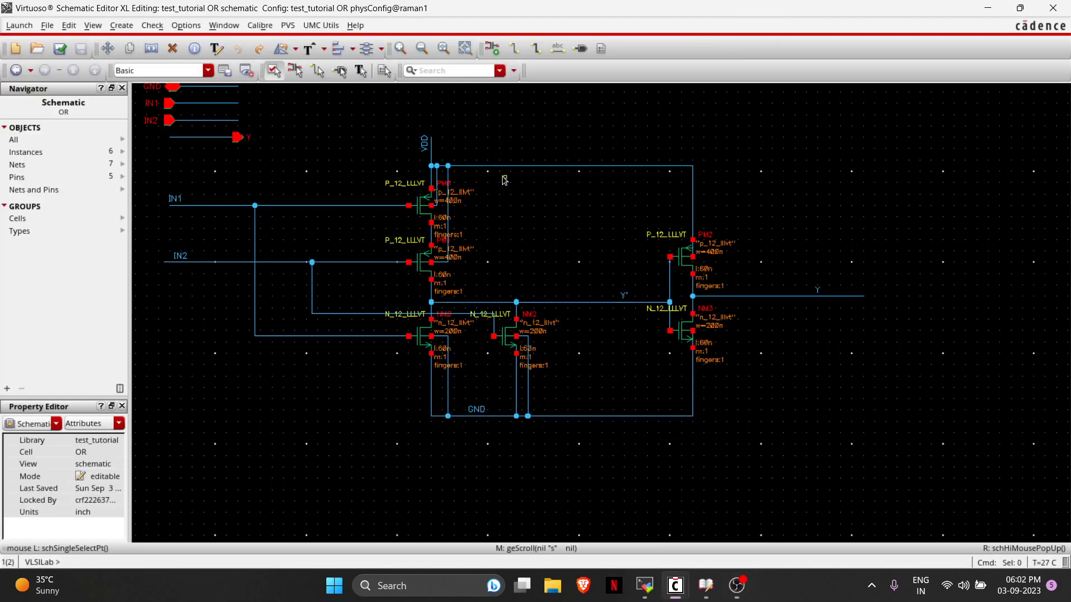
left_click(260, 26)
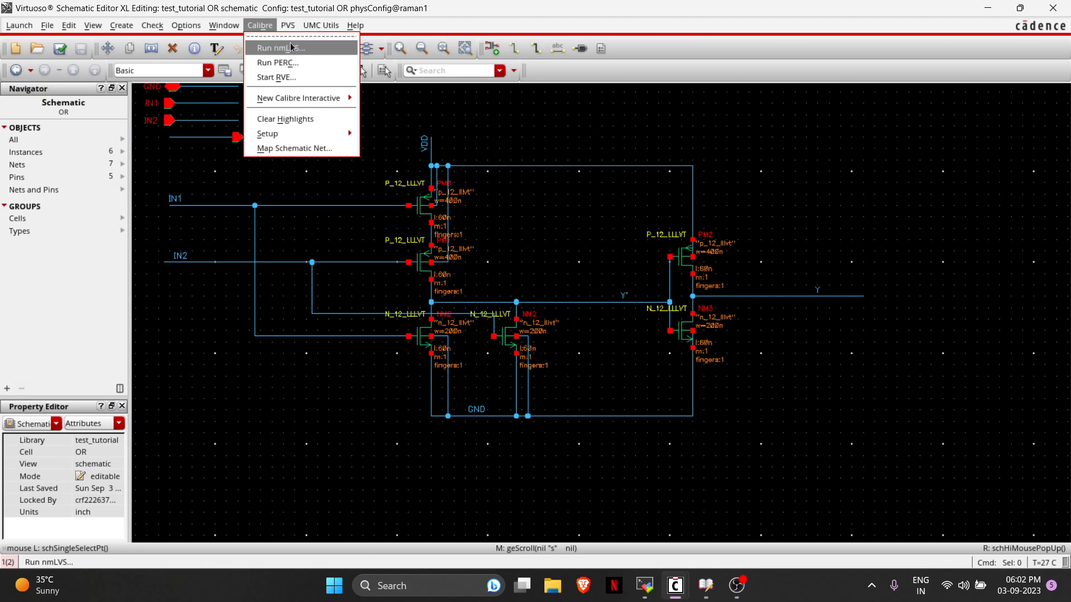
key("alt+Tab")
key("alt+Tab")
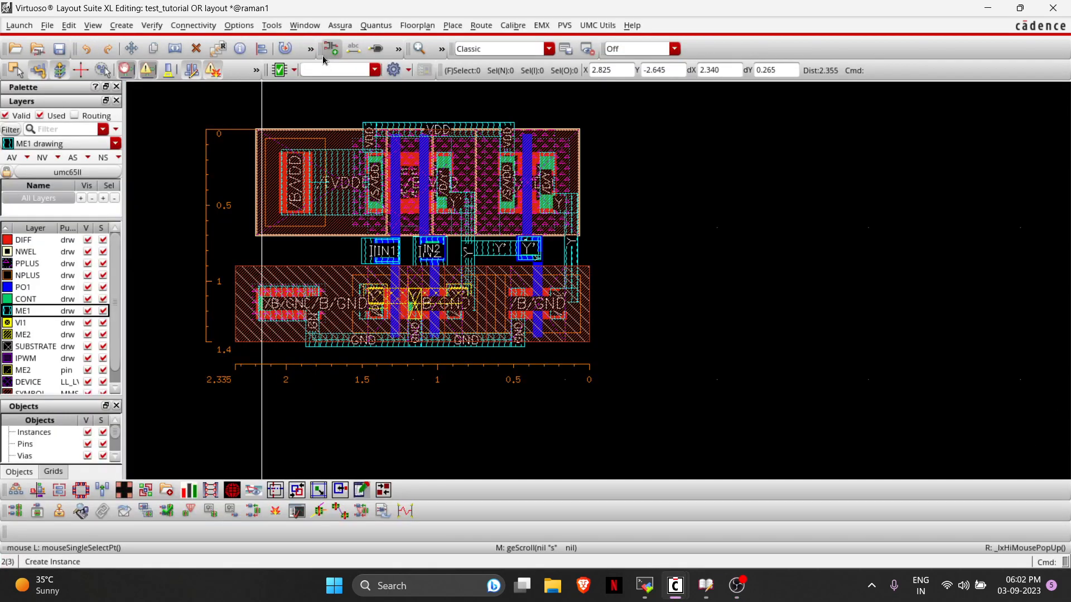
Open Calibre nmDRC for the OR layout with the umcdrc runset.
left_click(513, 26)
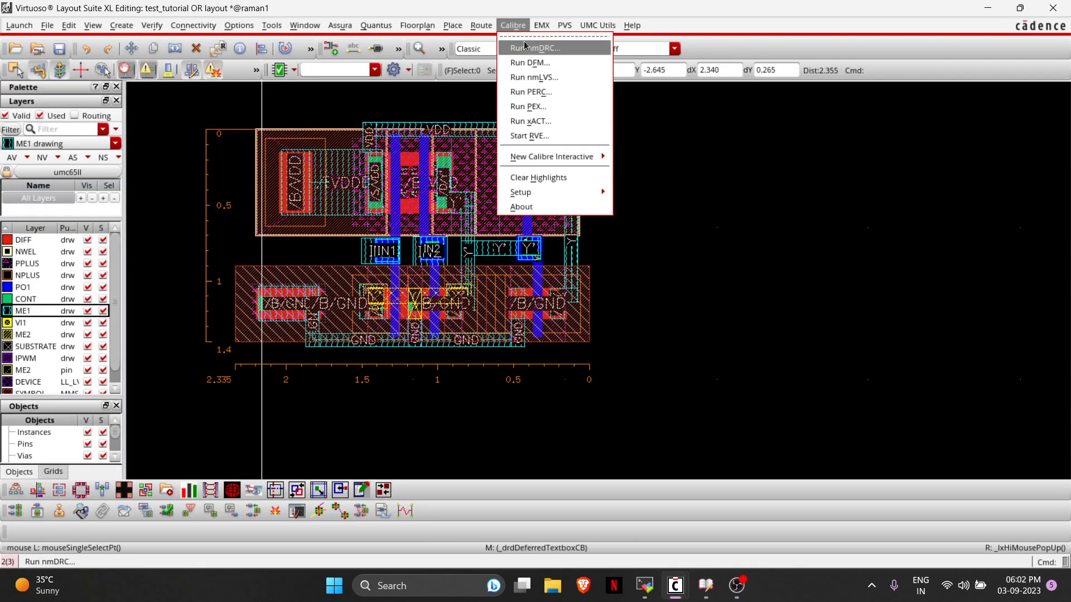
left_click(525, 48)
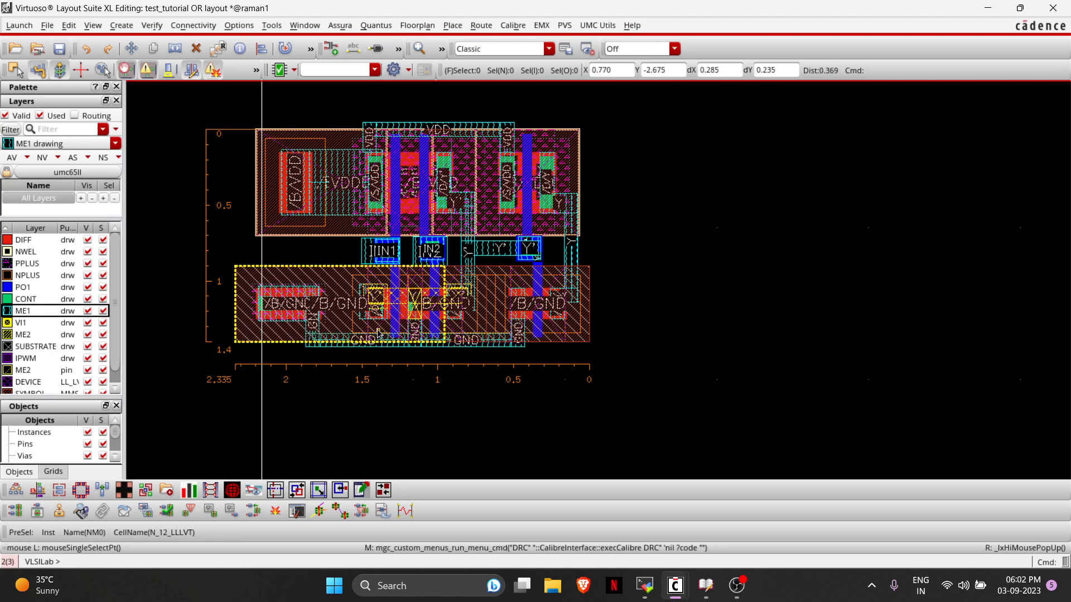
scroll(378, 334, "up", 1, "ctrl")
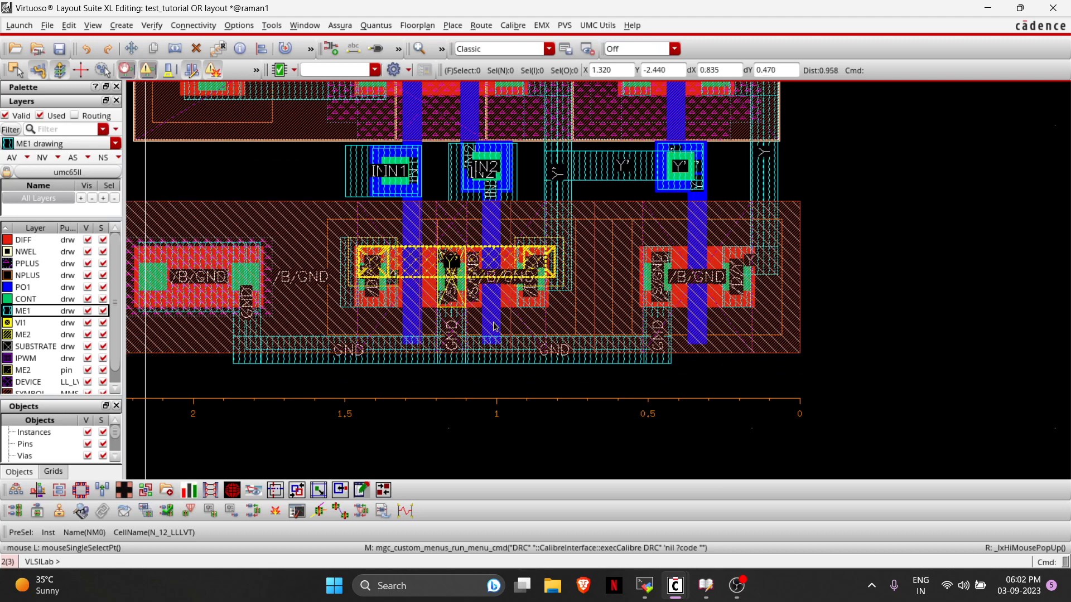
scroll(474, 269, "up", 1, "ctrl")
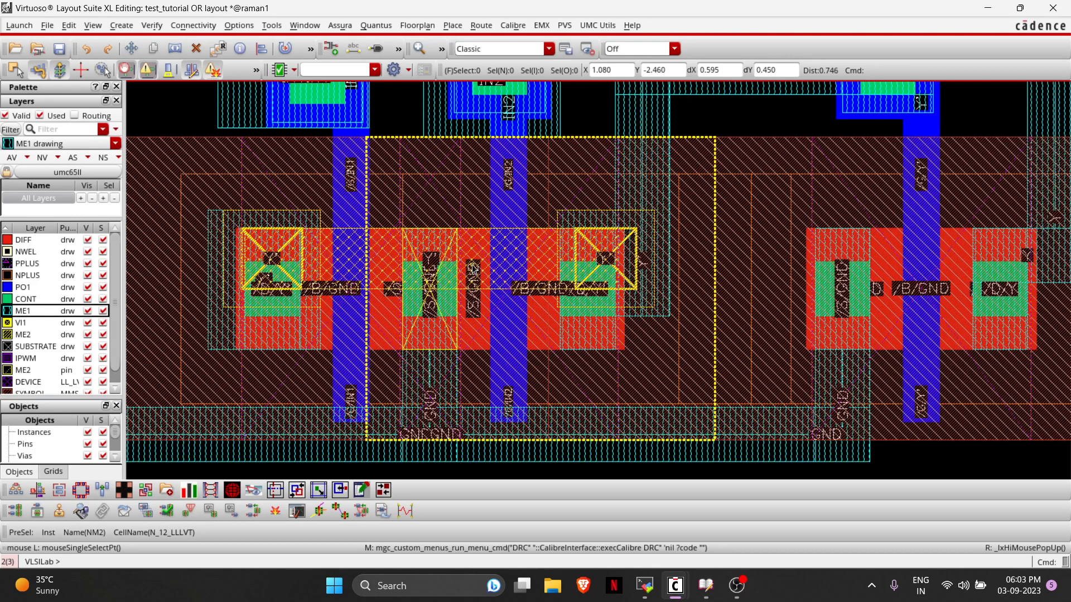
scroll(474, 268, "down", 1, "ctrl")
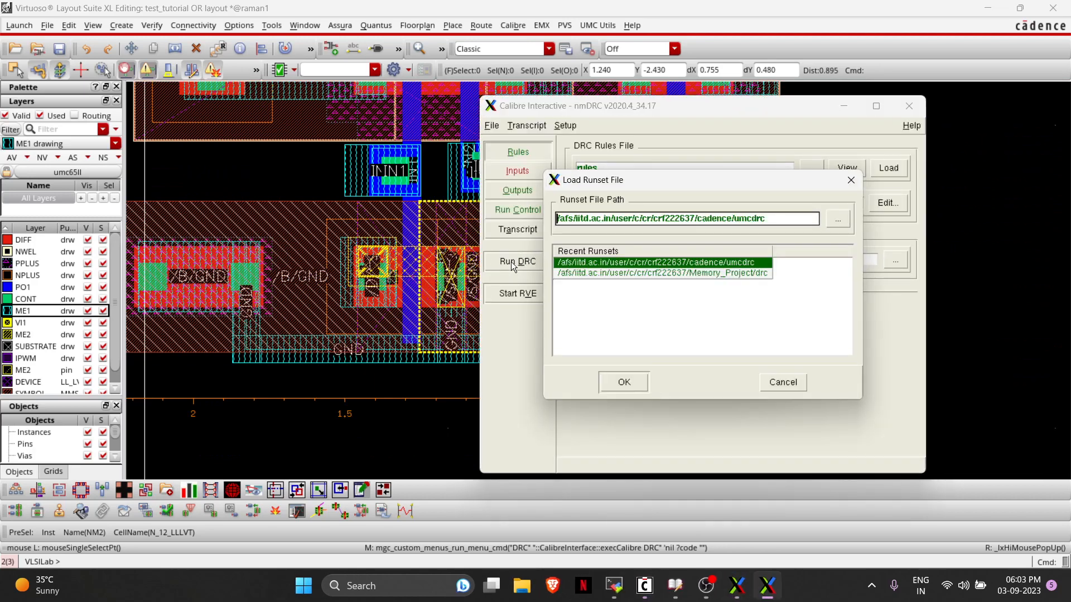
key("Escape")
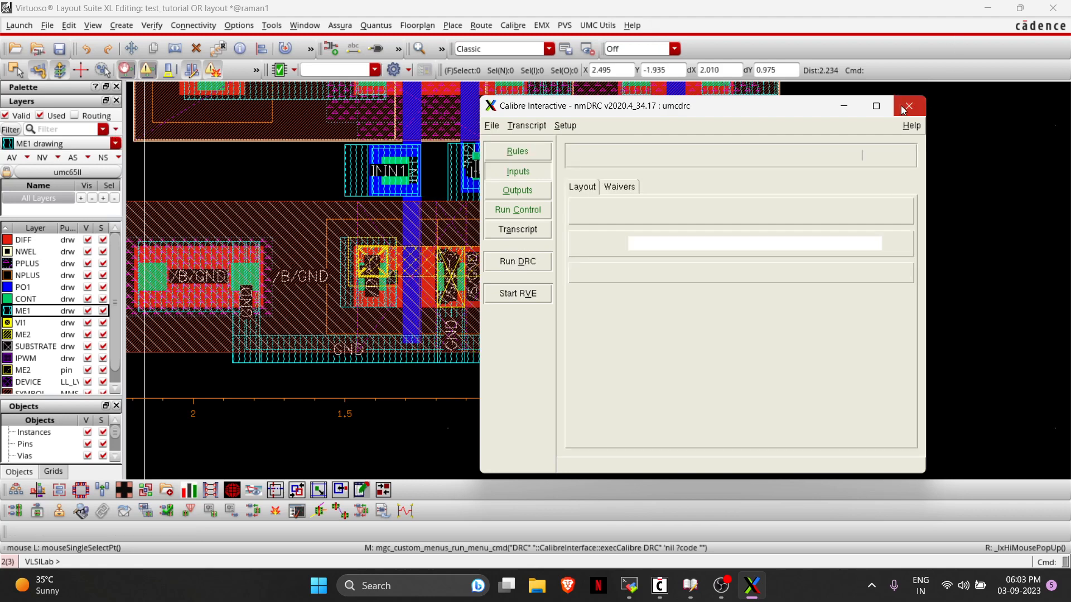
Run DRC on the OR cell, saving the modified layout before export, and review the PLY.D and L2.D1 checks.
left_click(530, 262)
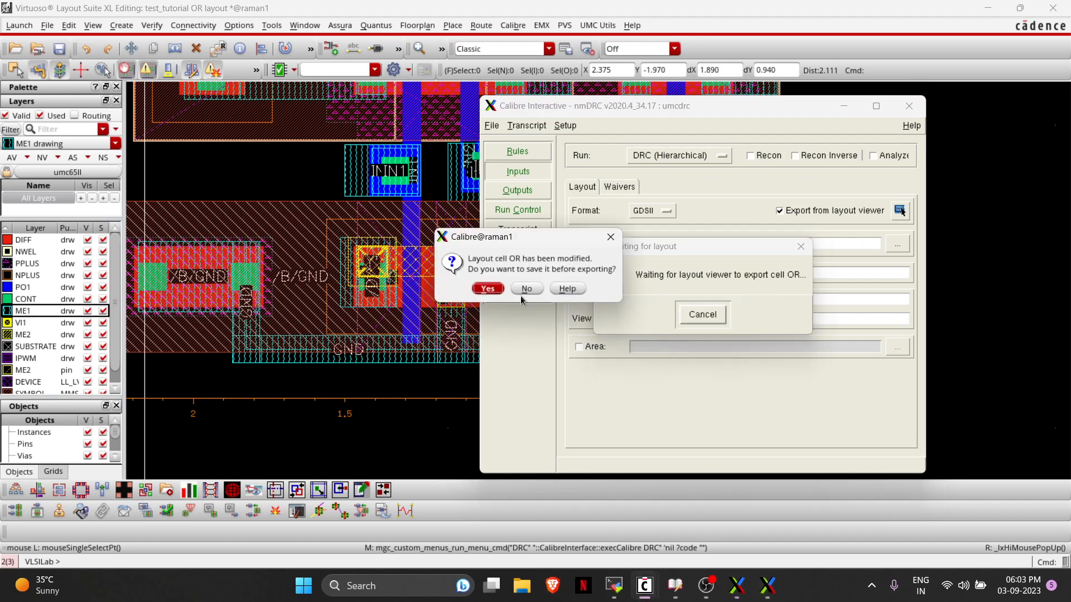
left_click(489, 289)
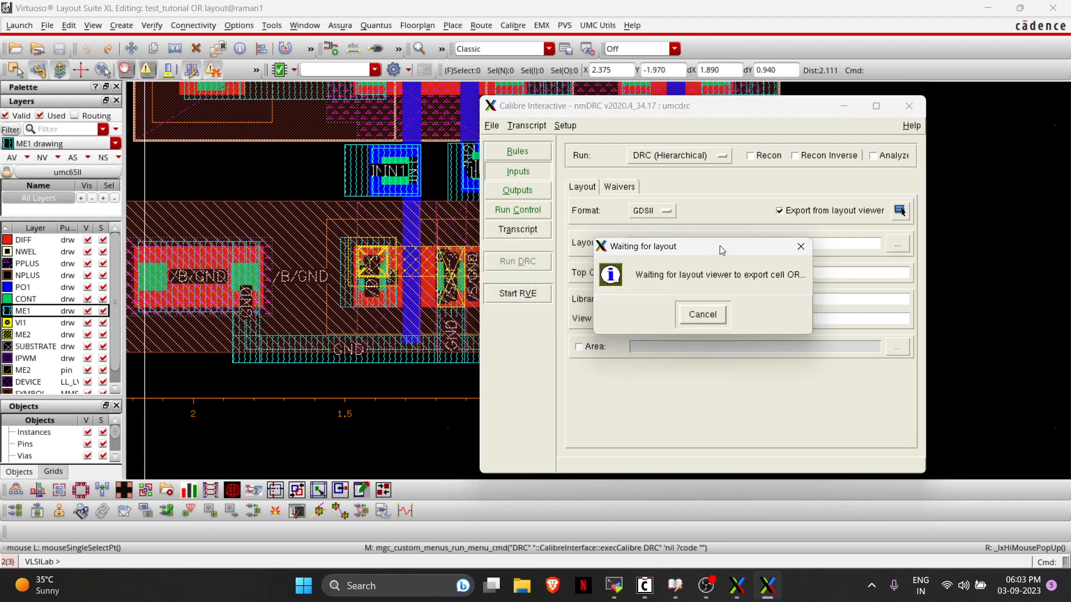
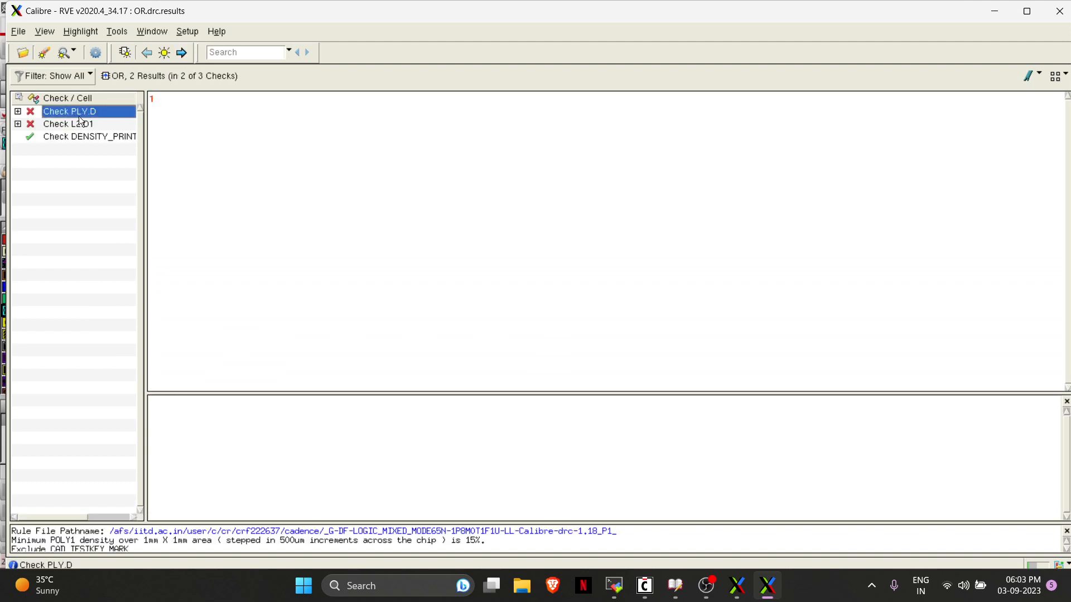
left_click(196, 163)
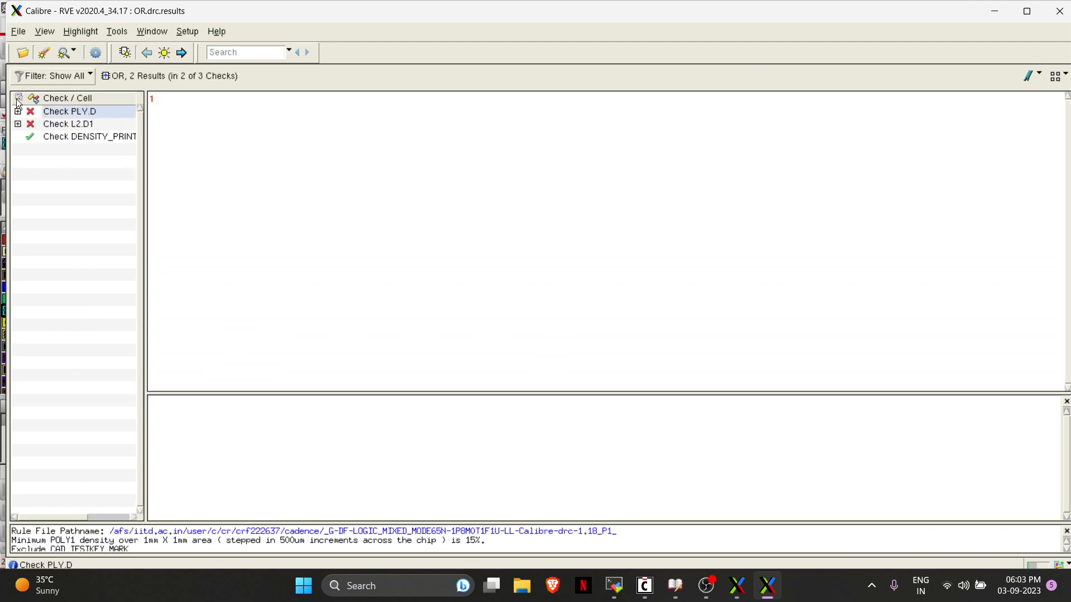
left_click(94, 125)
left_click(102, 115)
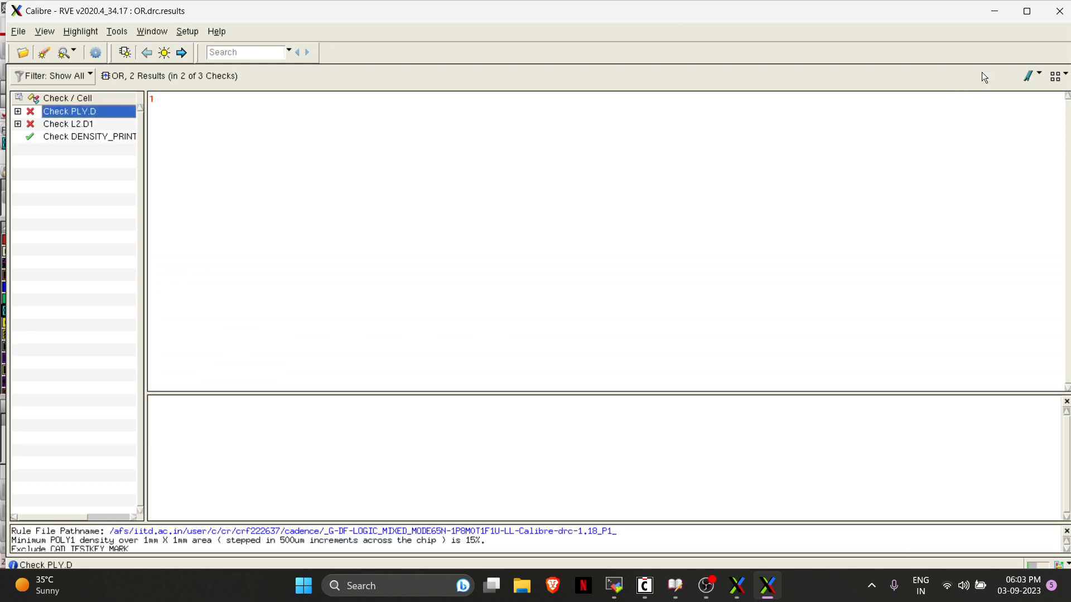
Close the DRC results viewer and Calibre nmDRC without saving changes to the umcdrc runset file.
left_click(1061, 10)
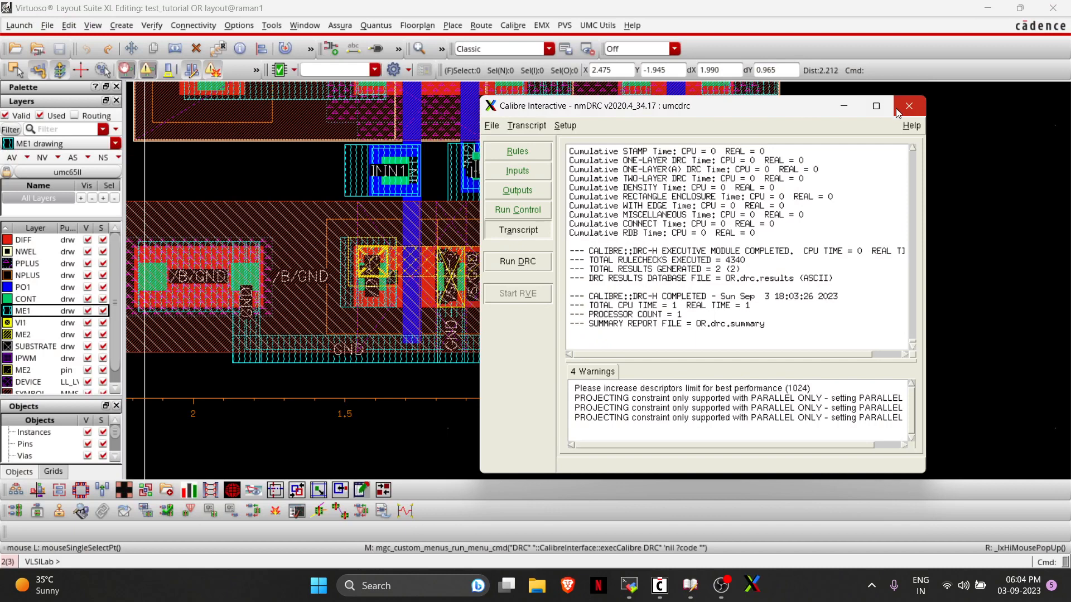
left_click(898, 114)
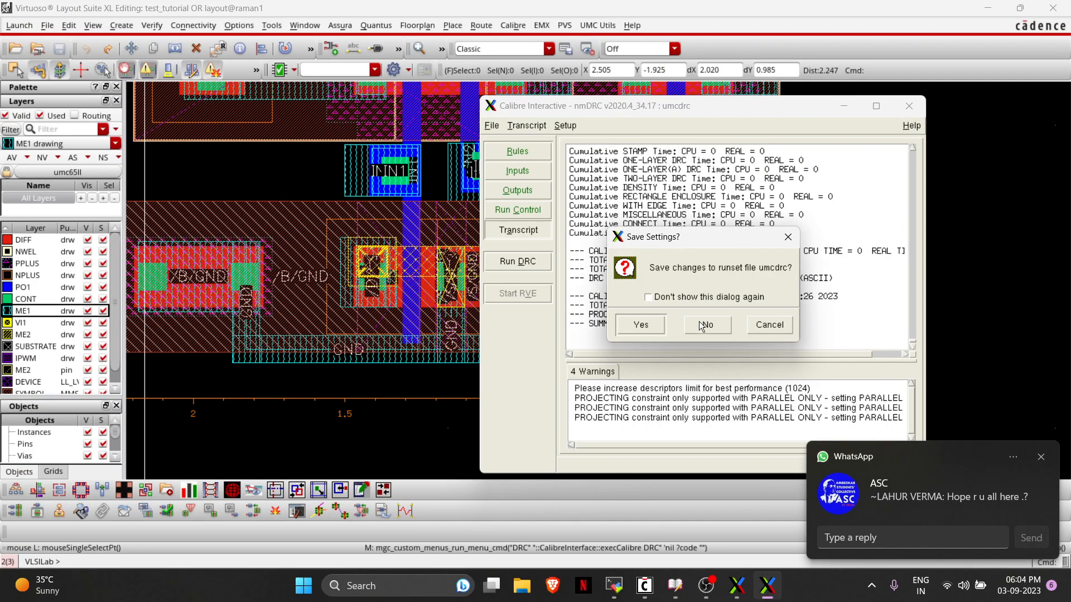
left_click(705, 324)
scroll(493, 216, "down", 2)
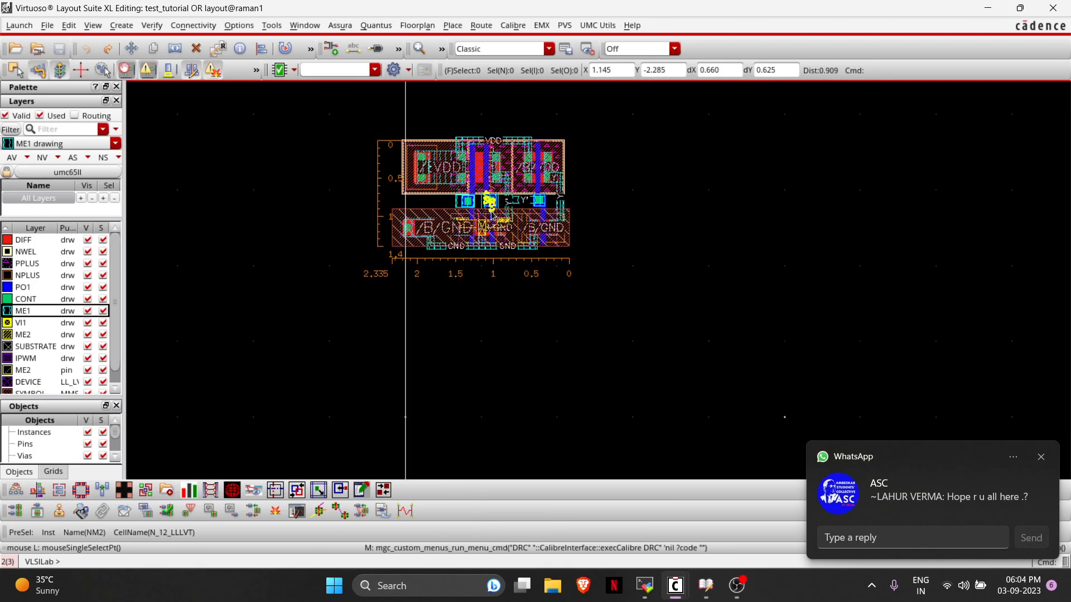
scroll(614, 185, "up", 2)
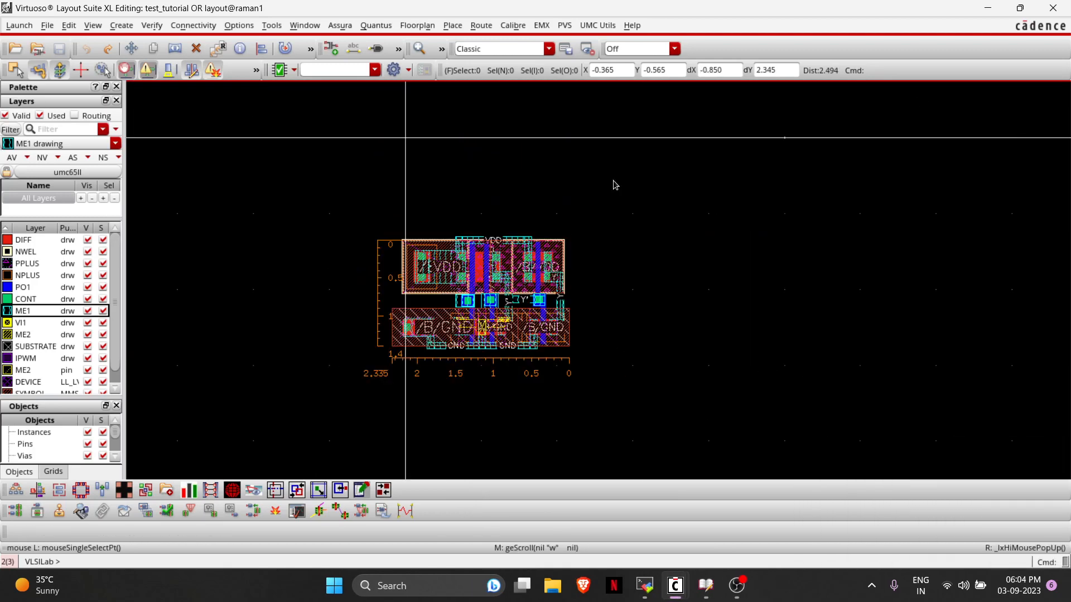
scroll(615, 185, "down", 2)
scroll(615, 185, "left", 3, "shift")
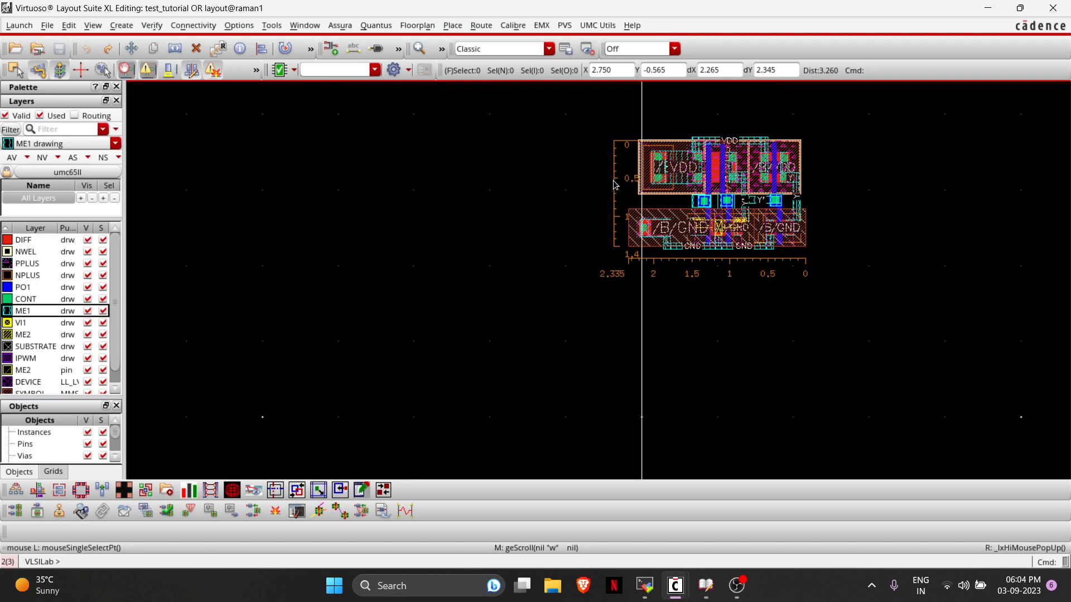
scroll(728, 198, "up", 2)
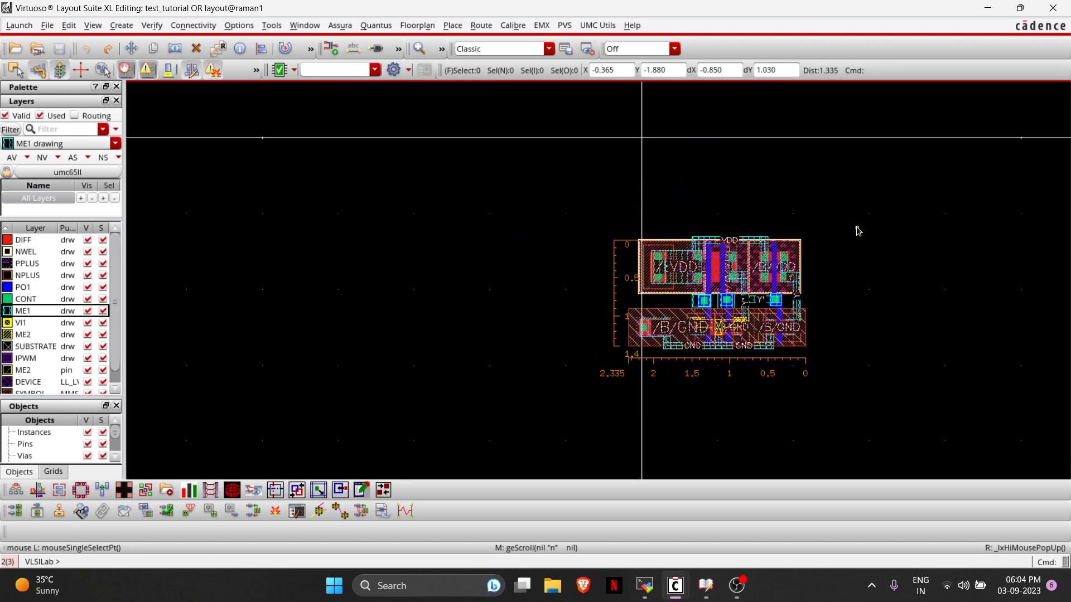
Start creating labels in the OR layout and enter the label names VDD GND IN1 IN2 Y.
scroll(766, 286, "up", 2, "ctrl")
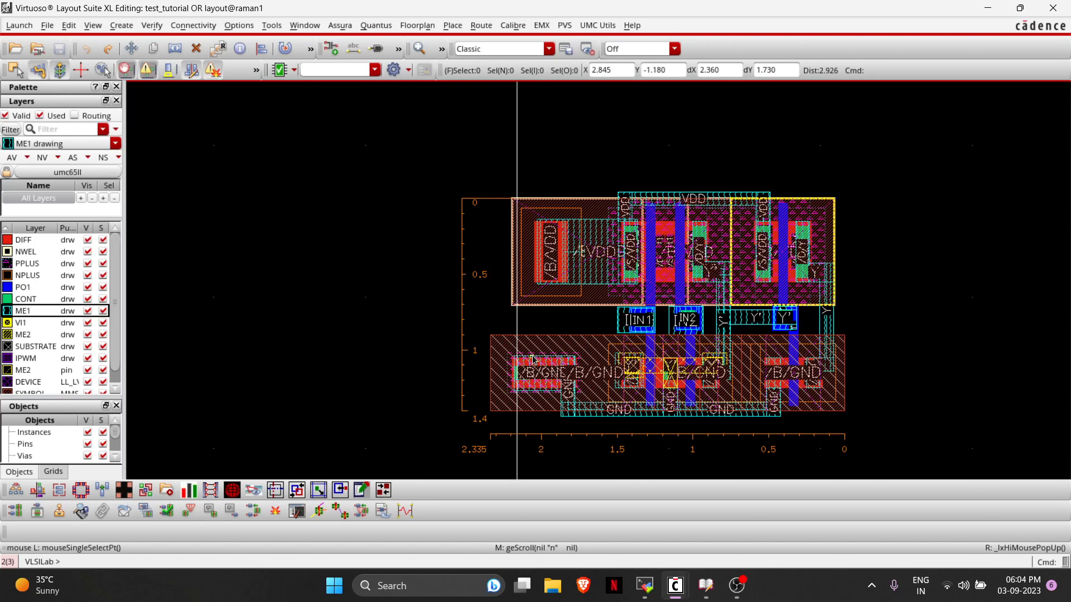
key("l")
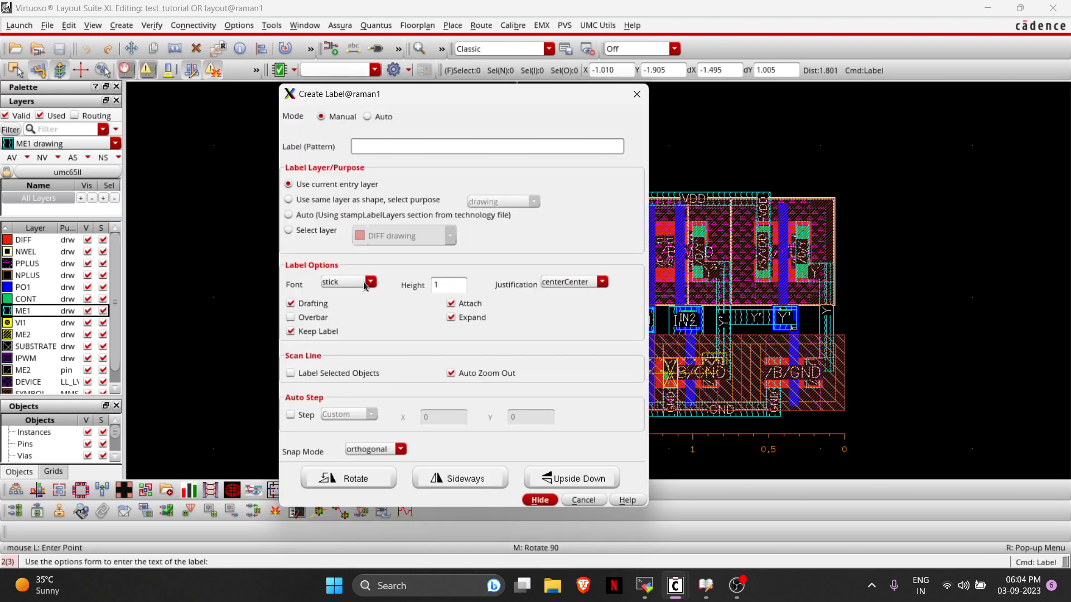
key("Escape")
key("F3")
Assign the labels to a selected layer instead of the current entry layer, choosing M1_CAD TEXT.
left_click(290, 231)
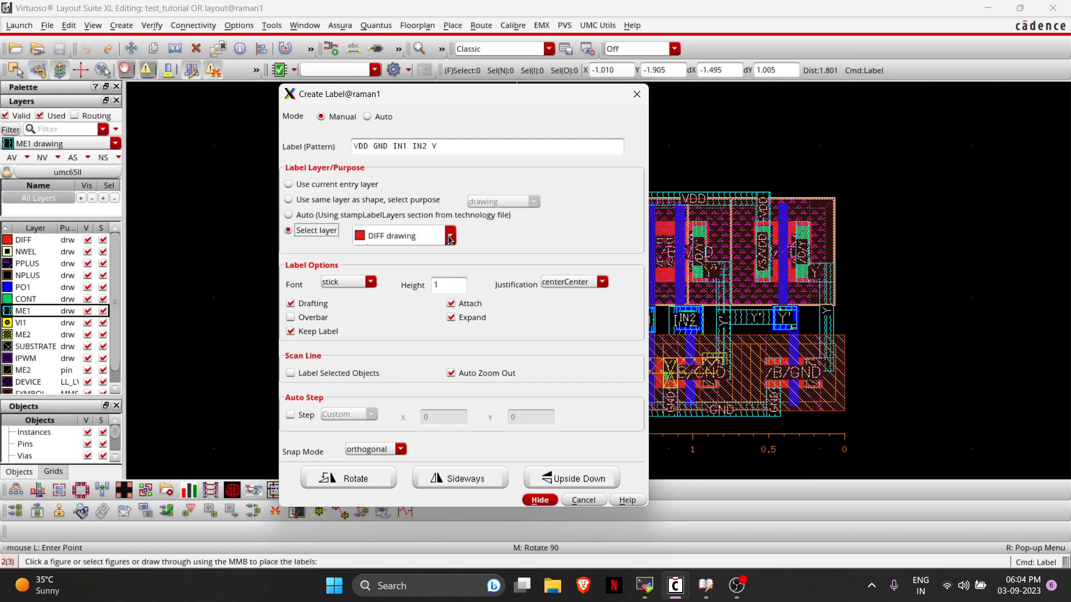
key("Tab")
type("M")
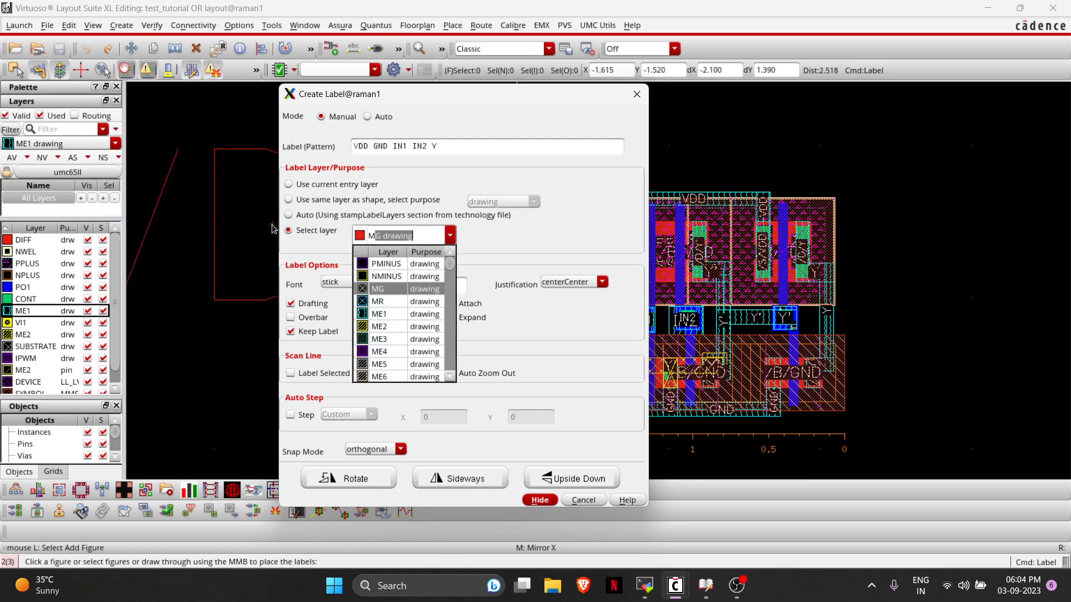
type("1_CAD Dummy_Block")
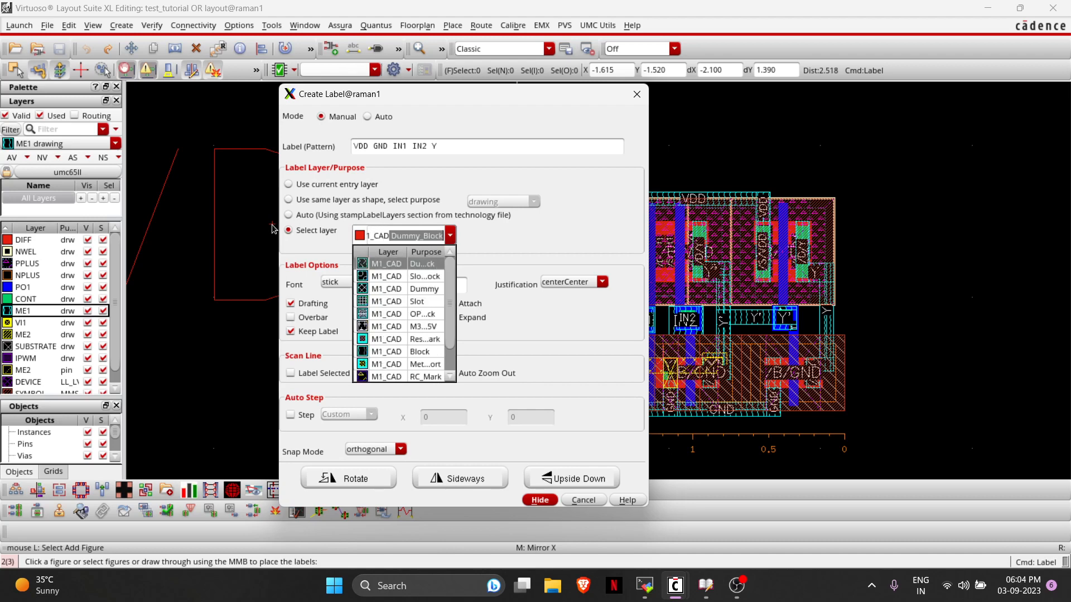
scroll(437, 329, "down", 1)
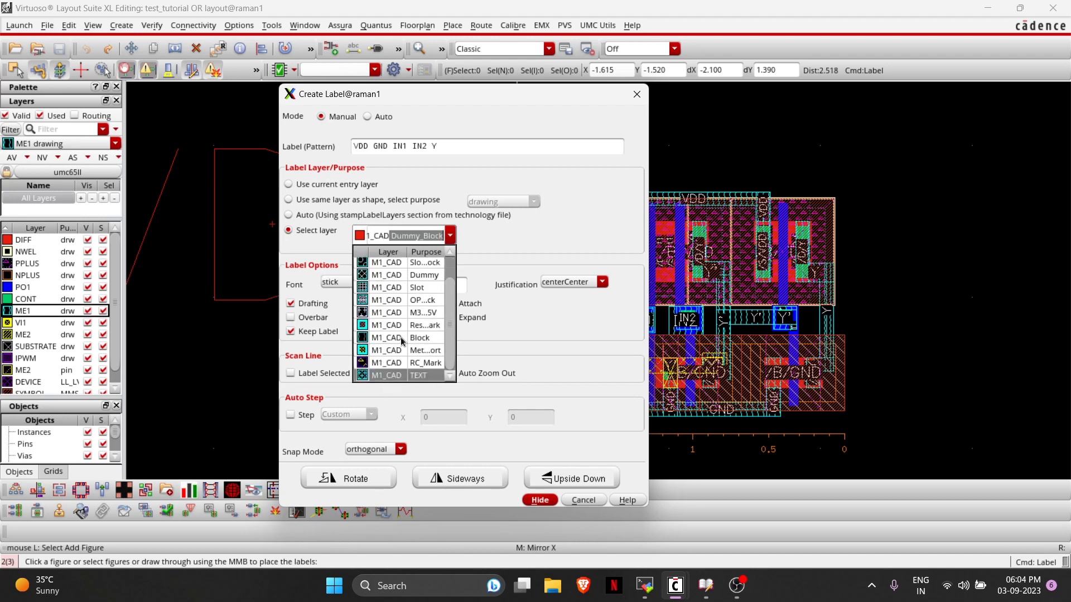
left_click(395, 376)
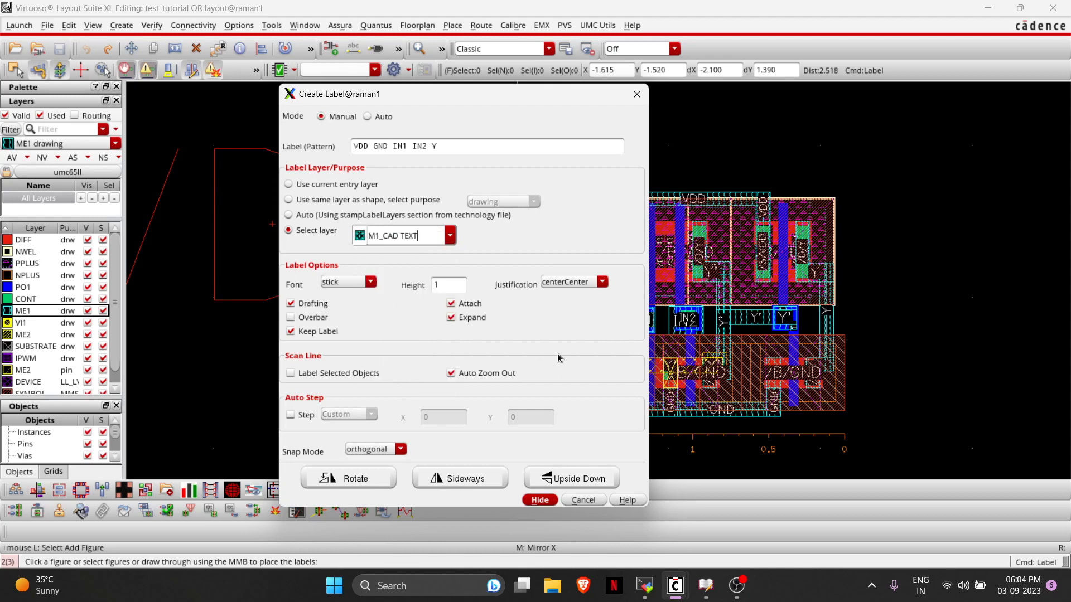
left_click(539, 500)
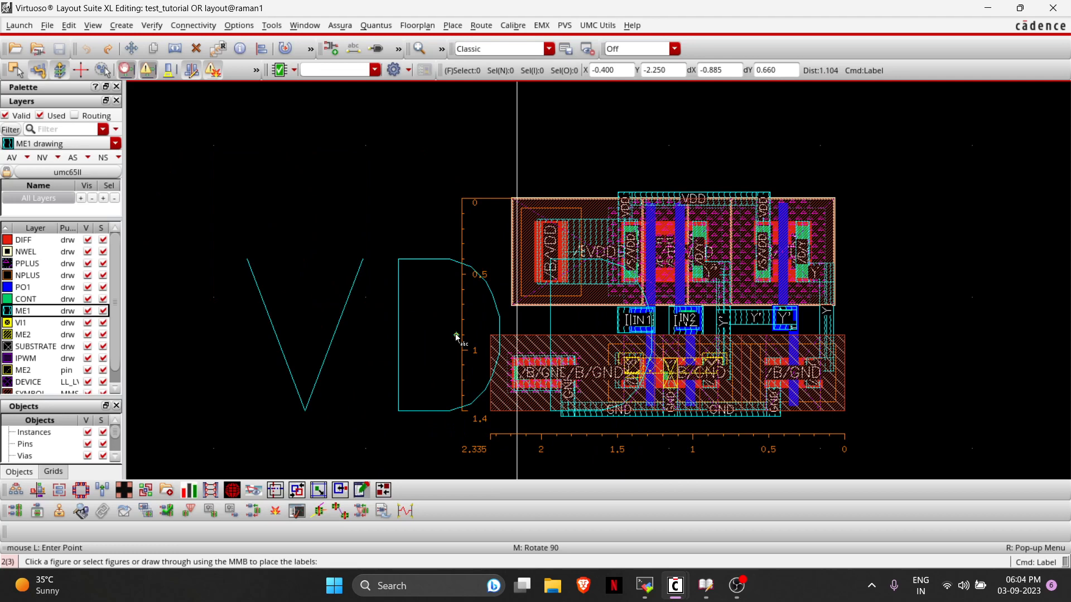
Set the label height to 0.25 and place the VDD label on the wide ME1 path segment beside the n-well contact.
key("F3")
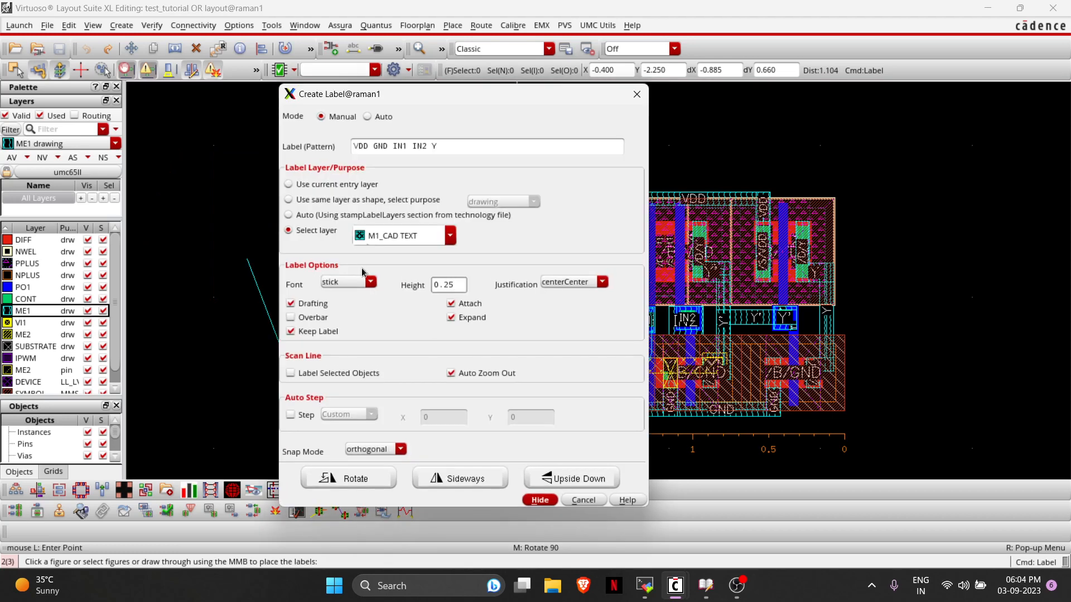
key("F3")
scroll(527, 389, "up", 1)
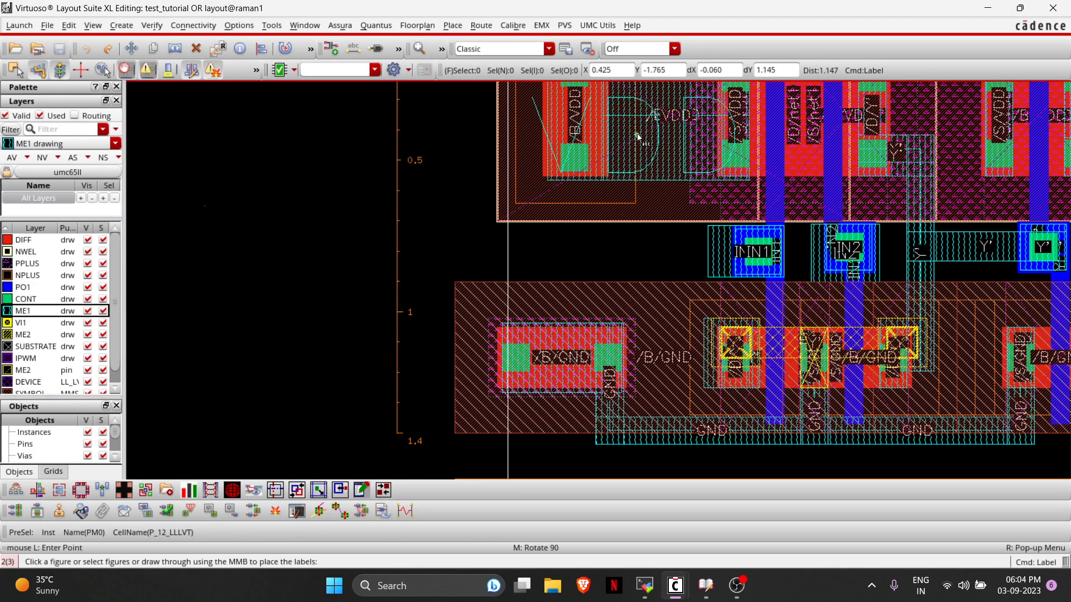
key("Up")
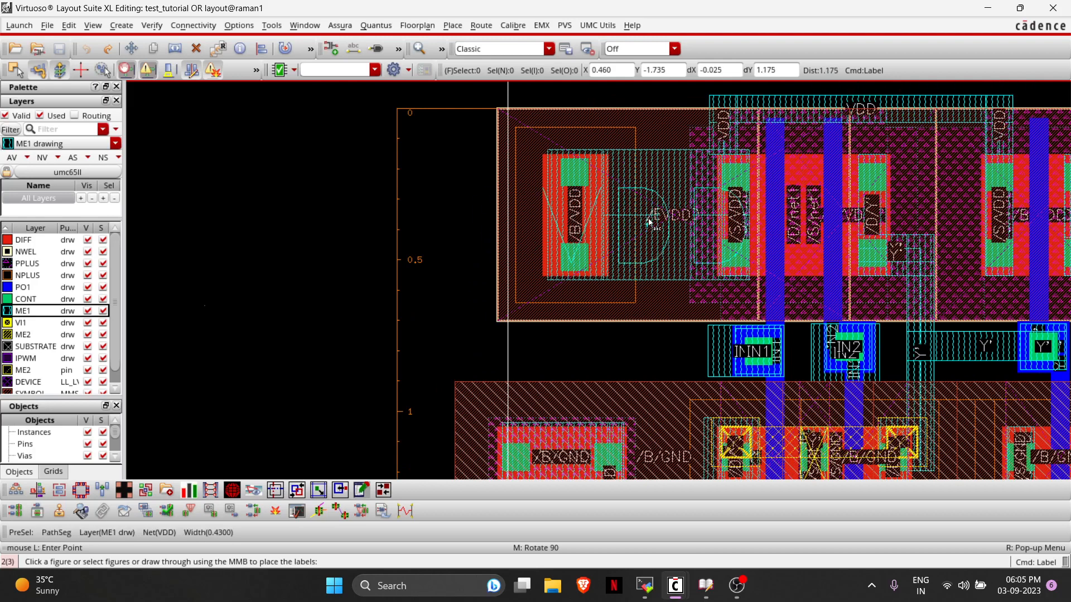
left_click(641, 187)
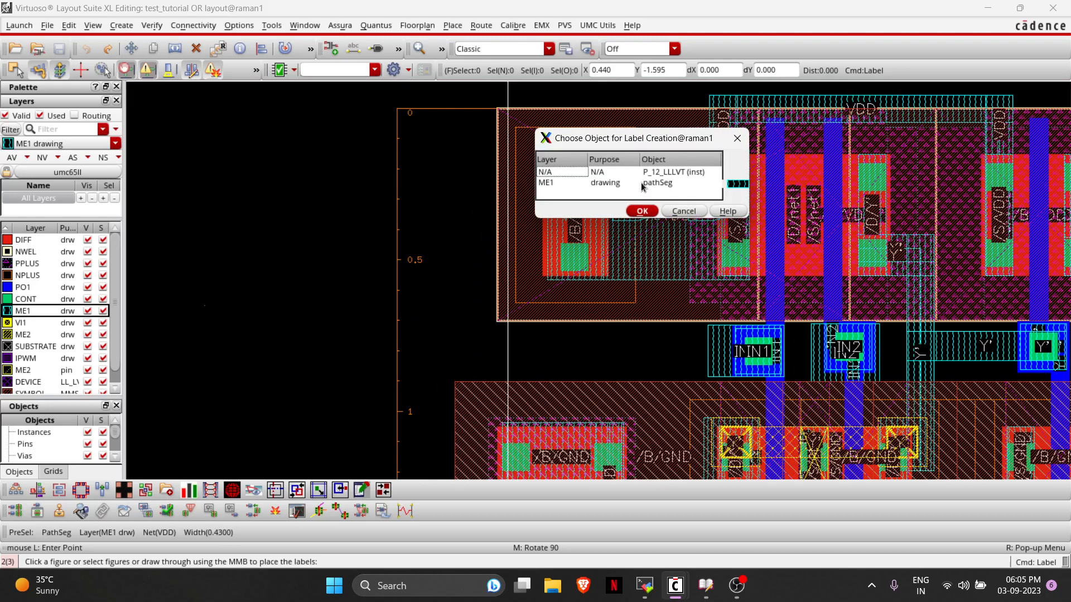
left_click_drag(644, 137, 327, 166)
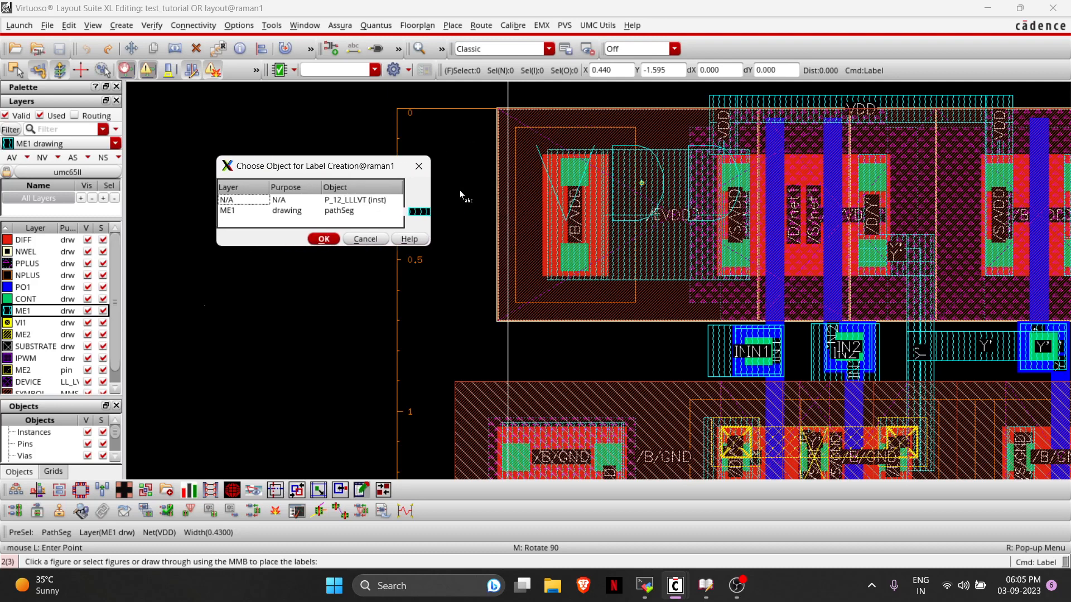
left_click(228, 212)
key("Return")
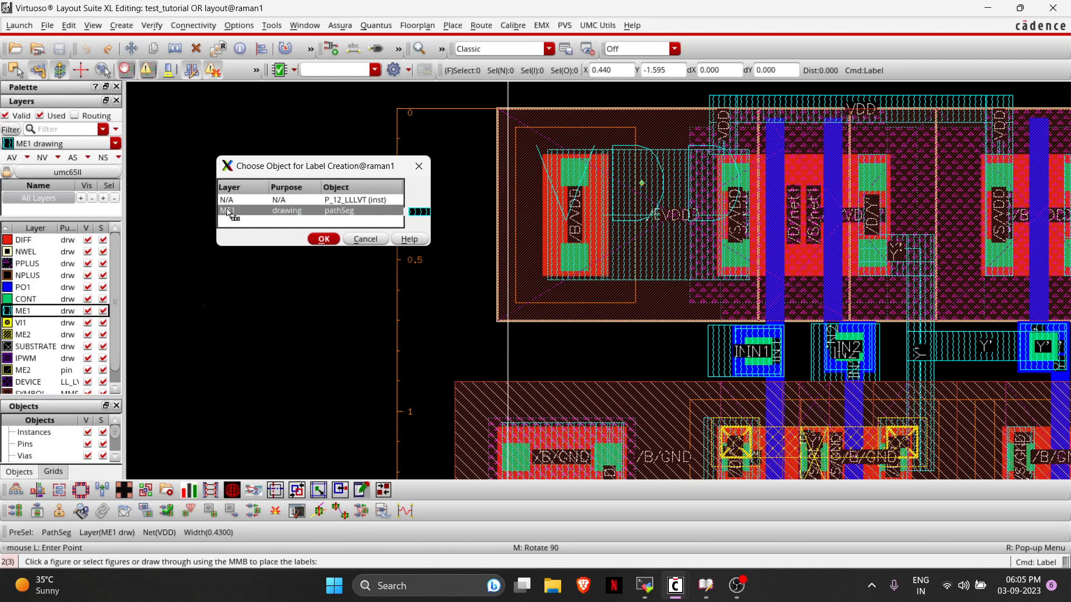
Place the GND label on the ME1 path segment at the substrate contact, choosing the pathSeg object.
key("Down")
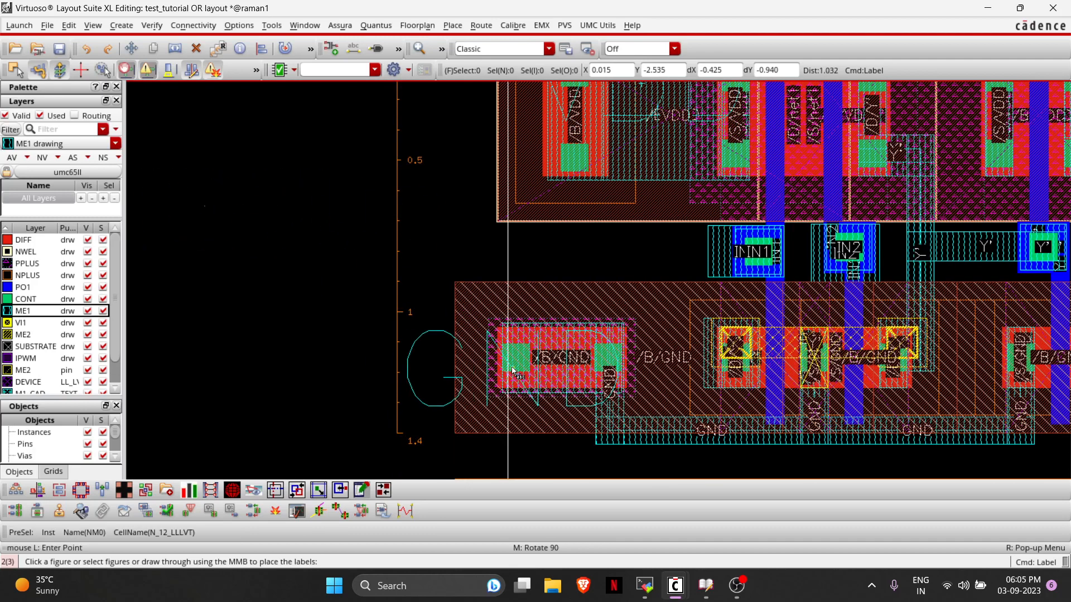
left_click(607, 362)
left_click(543, 357)
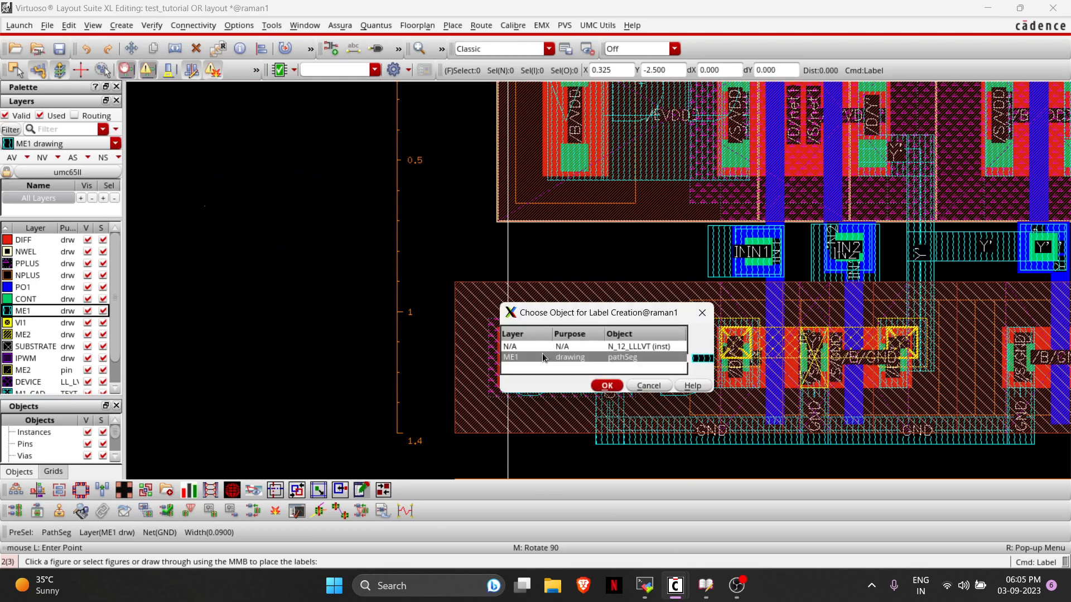
key("Return")
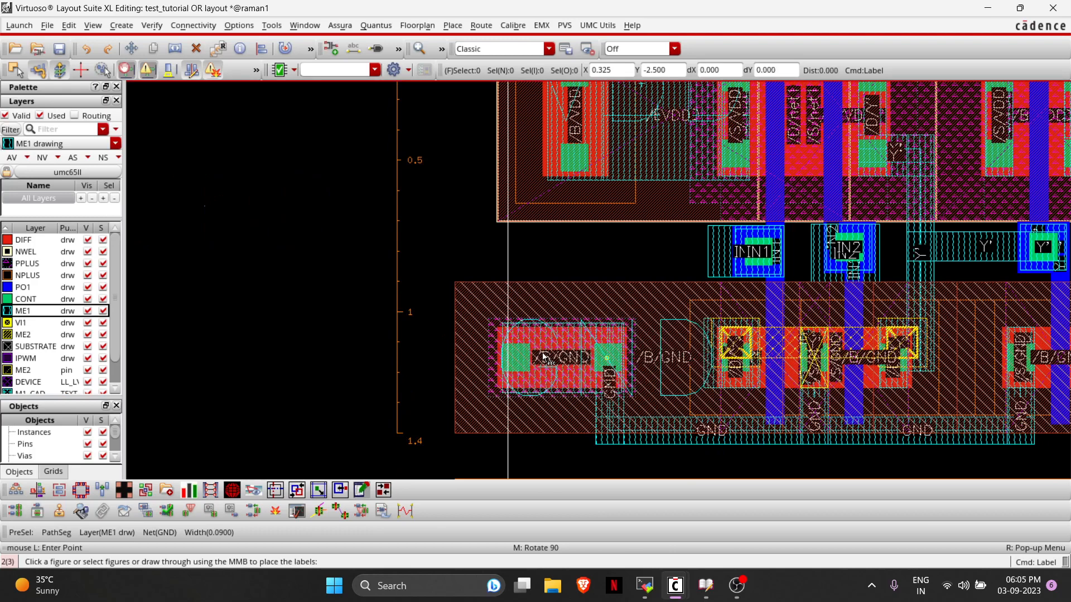
Place the IN1 and IN2 labels on the ME1 drawing rectangles at the two input poly contacts.
key("Right")
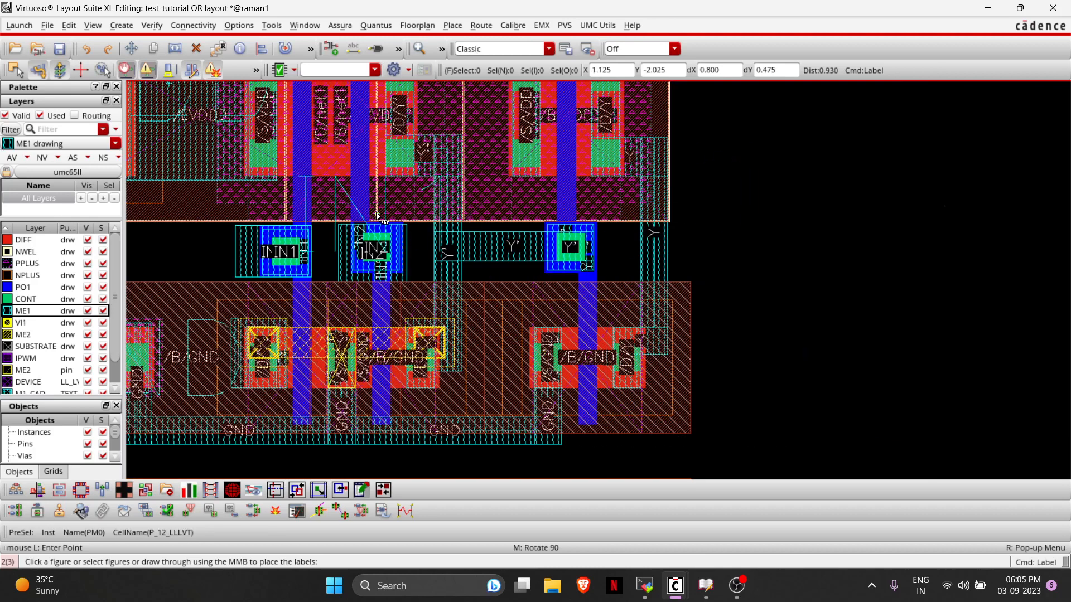
left_click(281, 254)
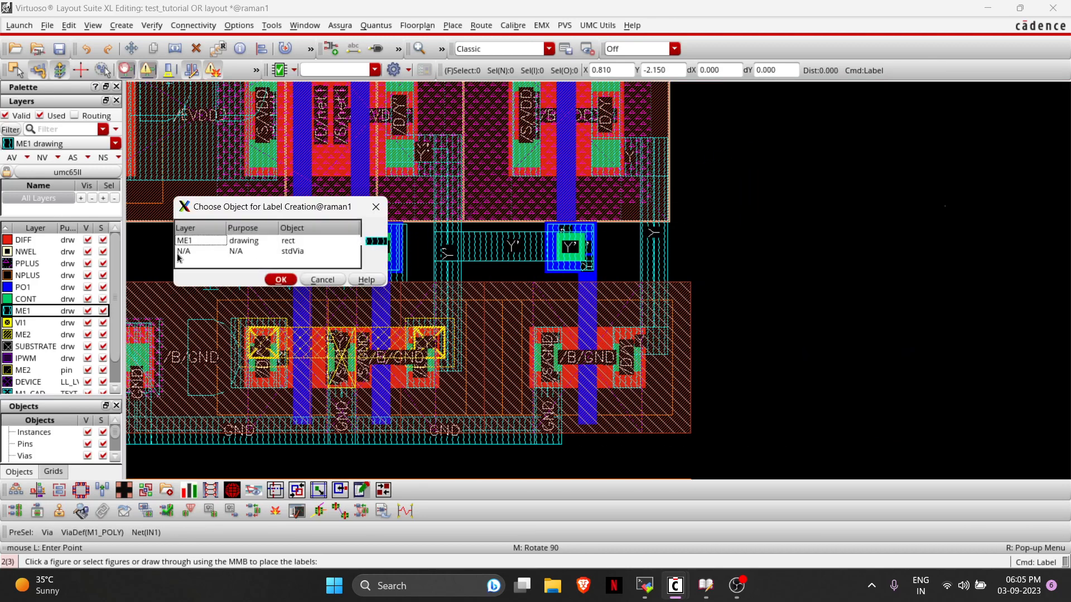
left_click(189, 242)
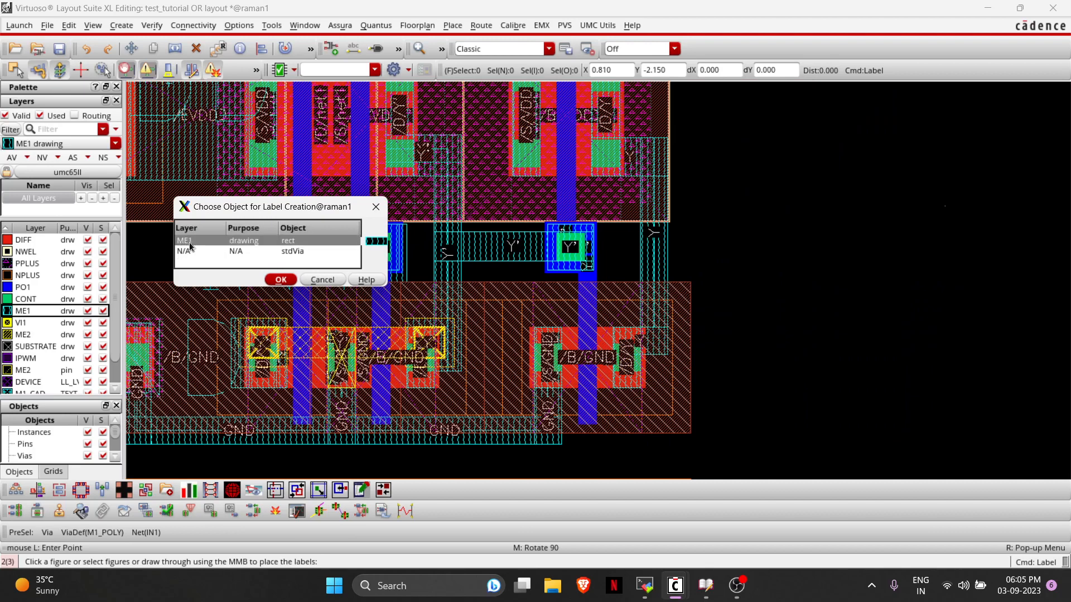
key("Return")
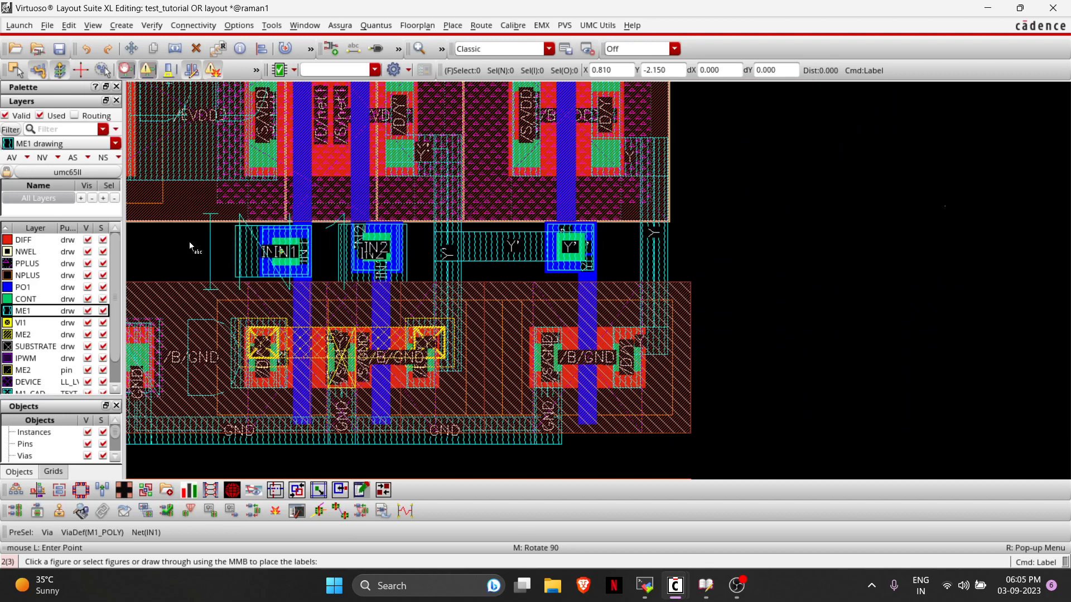
left_click(381, 257)
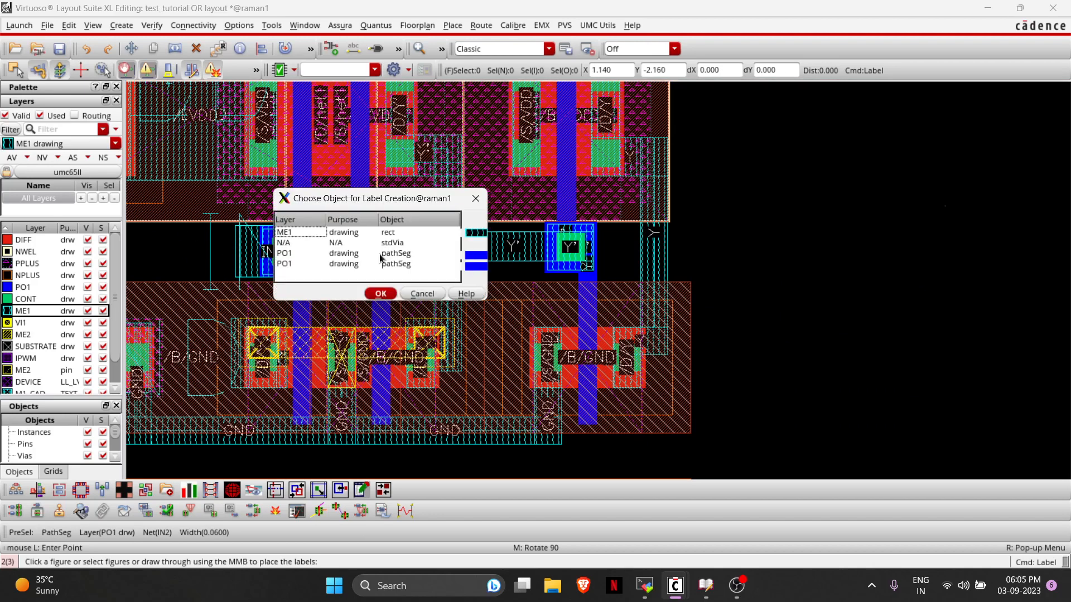
left_click(286, 235)
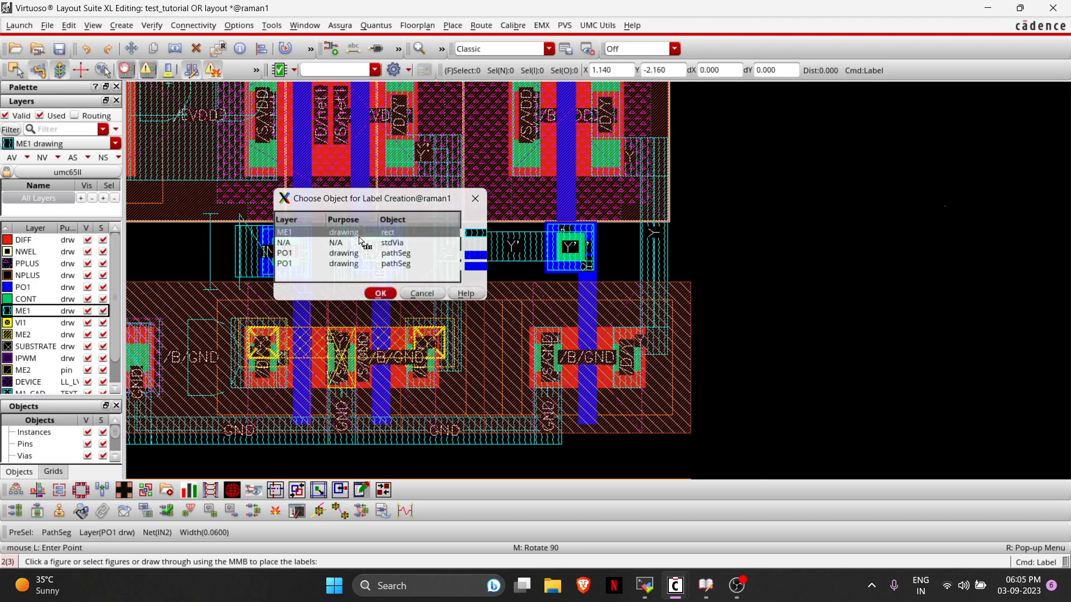
key("Return")
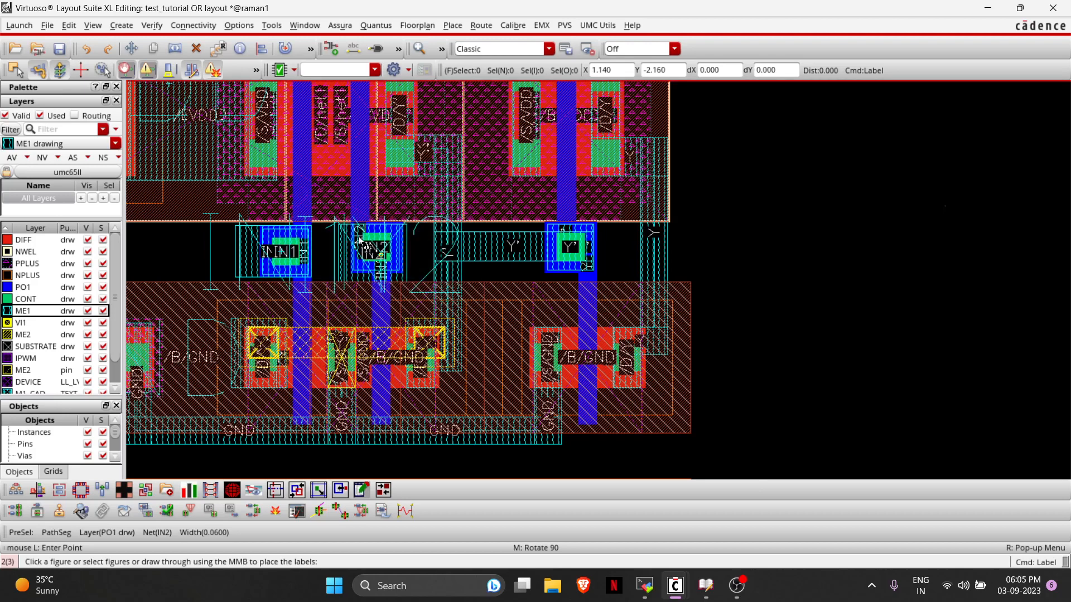
Place the Y label on the vertical ME1 output path, end label creation and save the OR layout.
left_click(654, 260)
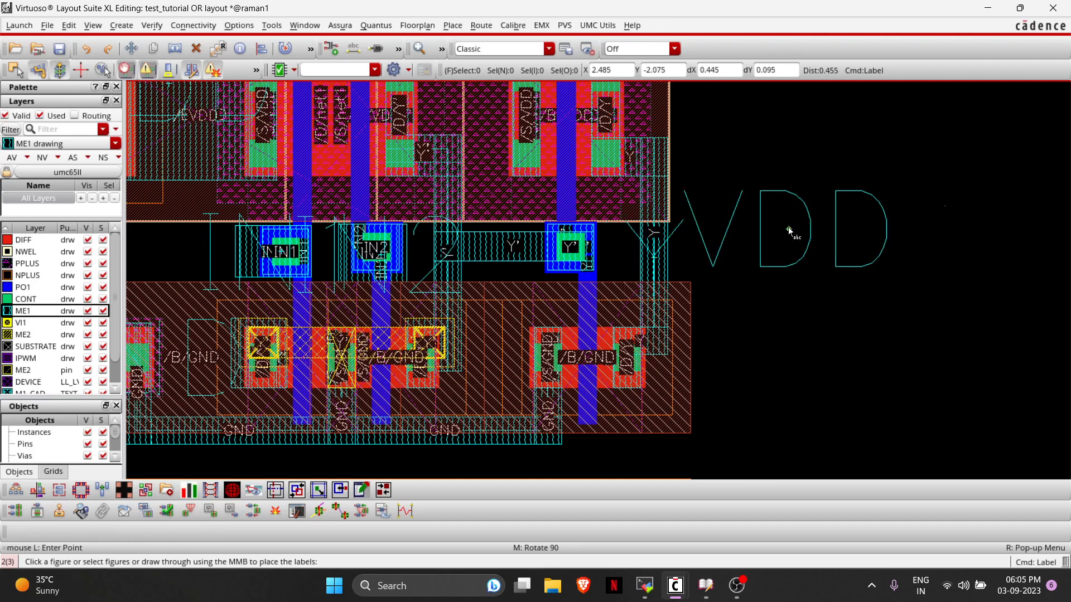
key("Escape")
key("f")
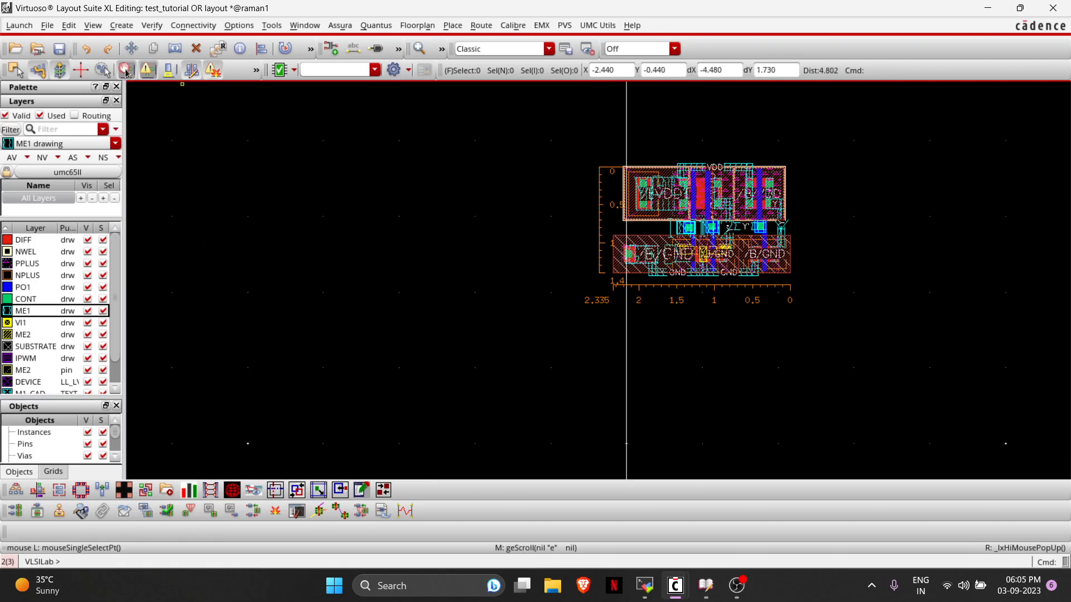
left_click(59, 49)
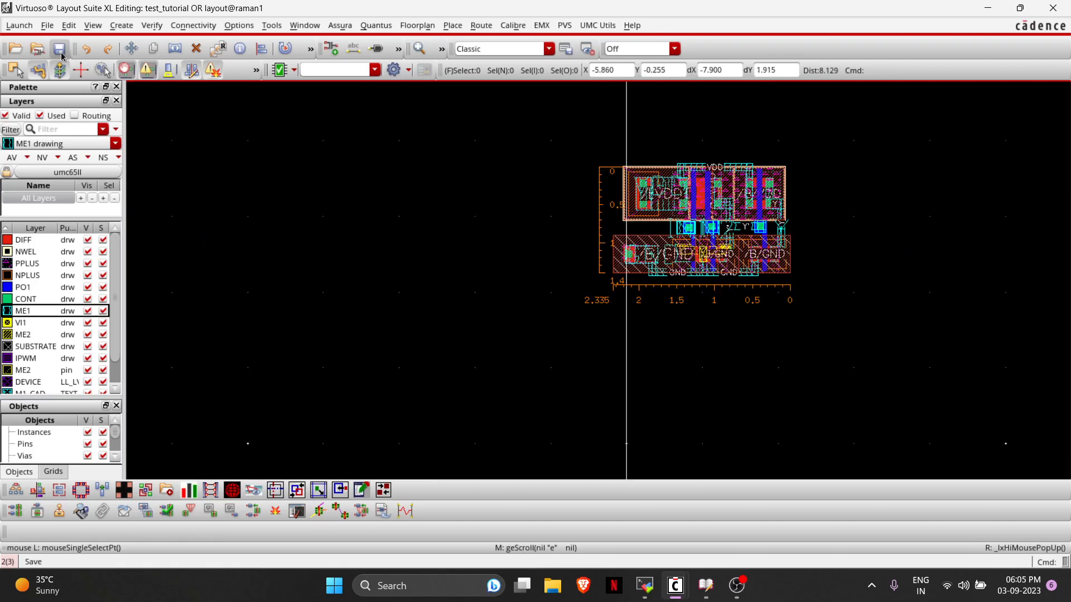
Start Calibre nmLVS for the OR layout and load the umclvs runset file.
left_click(513, 26)
left_click(552, 78)
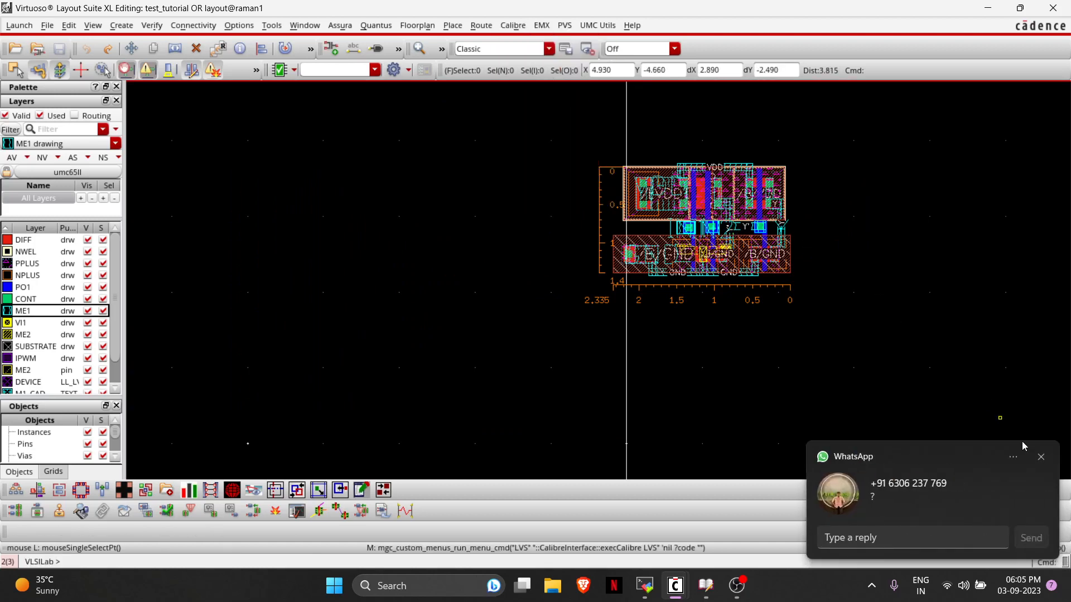
left_click(1041, 457)
key("alt+Tab")
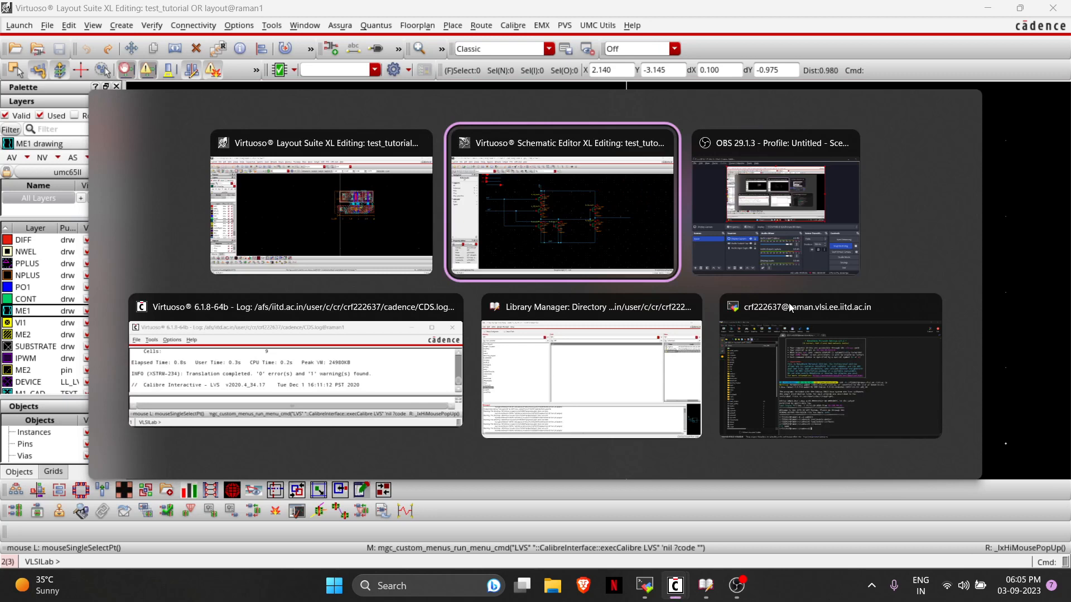
key("alt+Tab")
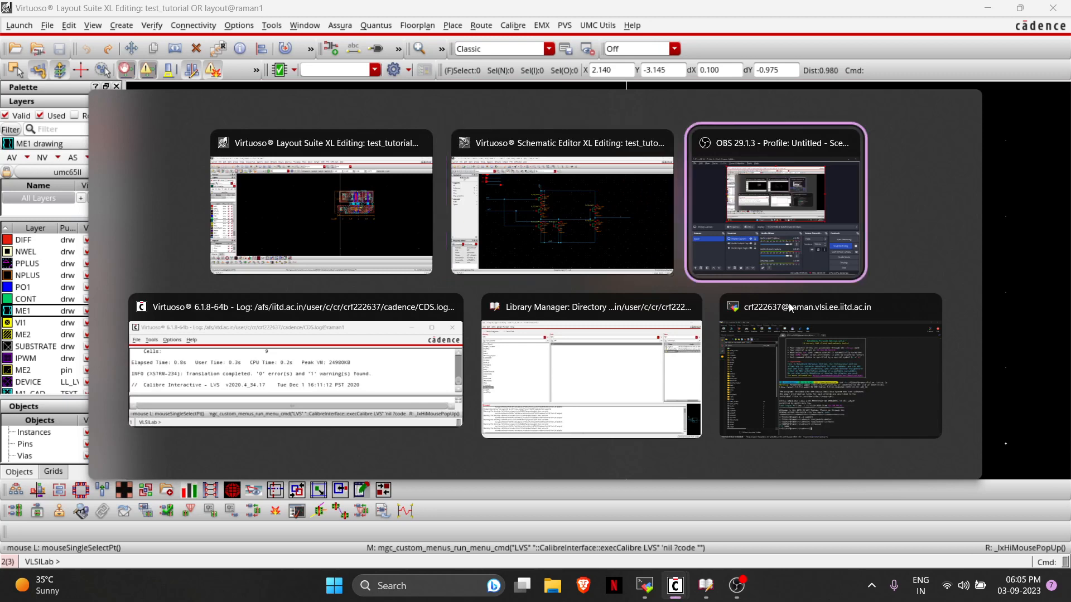
left_click(368, 203)
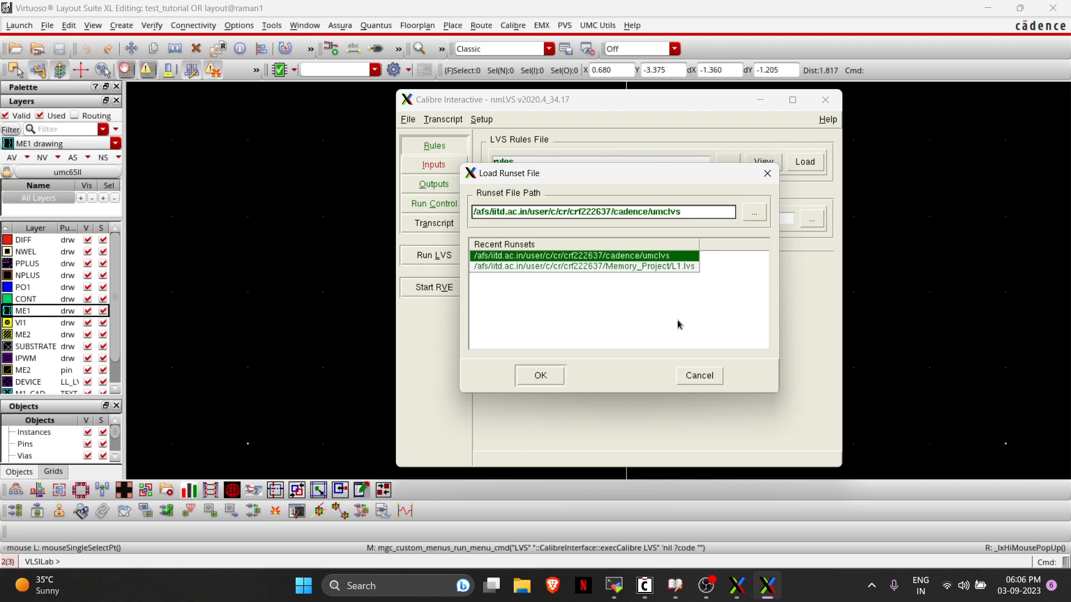
key("Return")
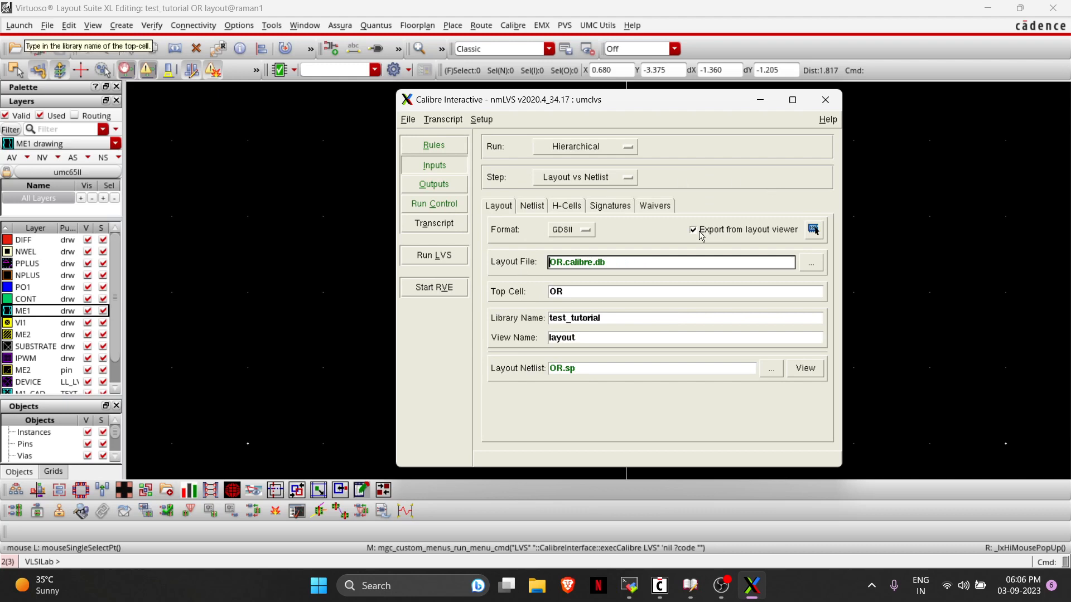
Check the LVS netlist and layout input settings for the OR cell and run LVS.
left_click(530, 206)
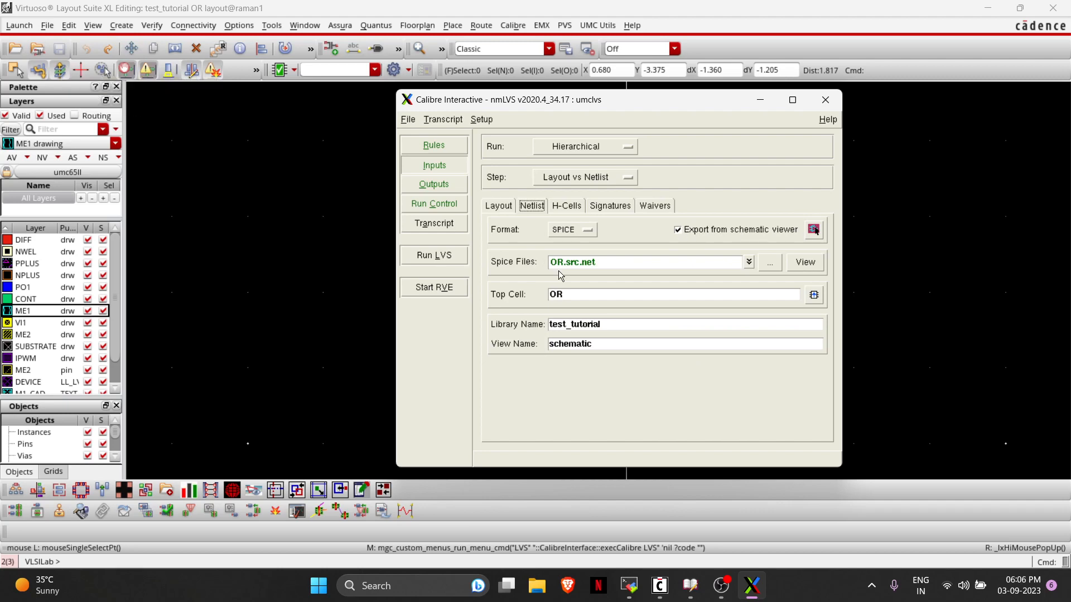
left_click(496, 206)
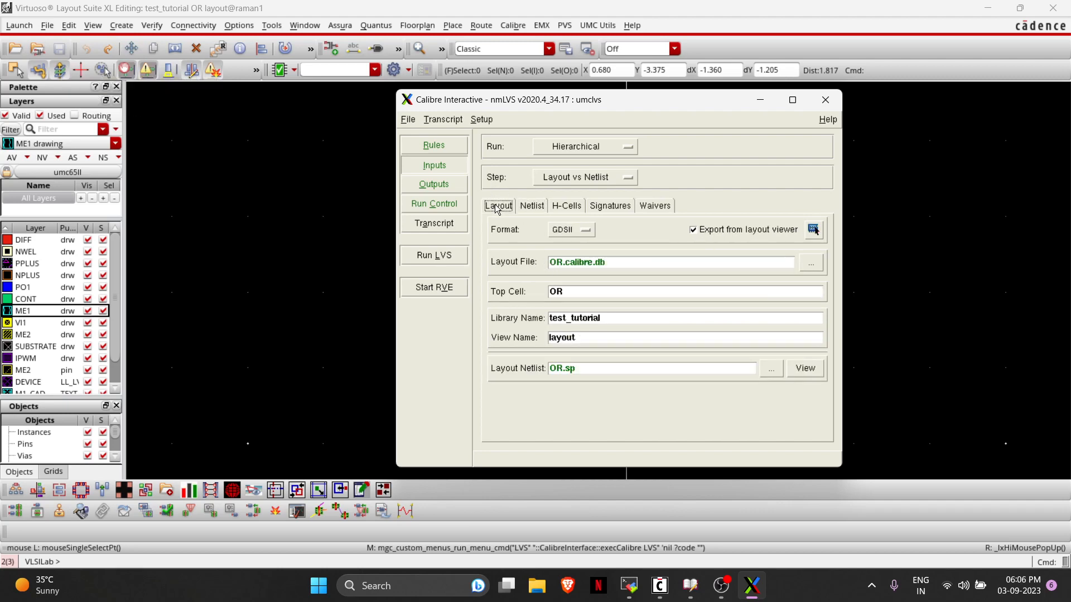
left_click(435, 255)
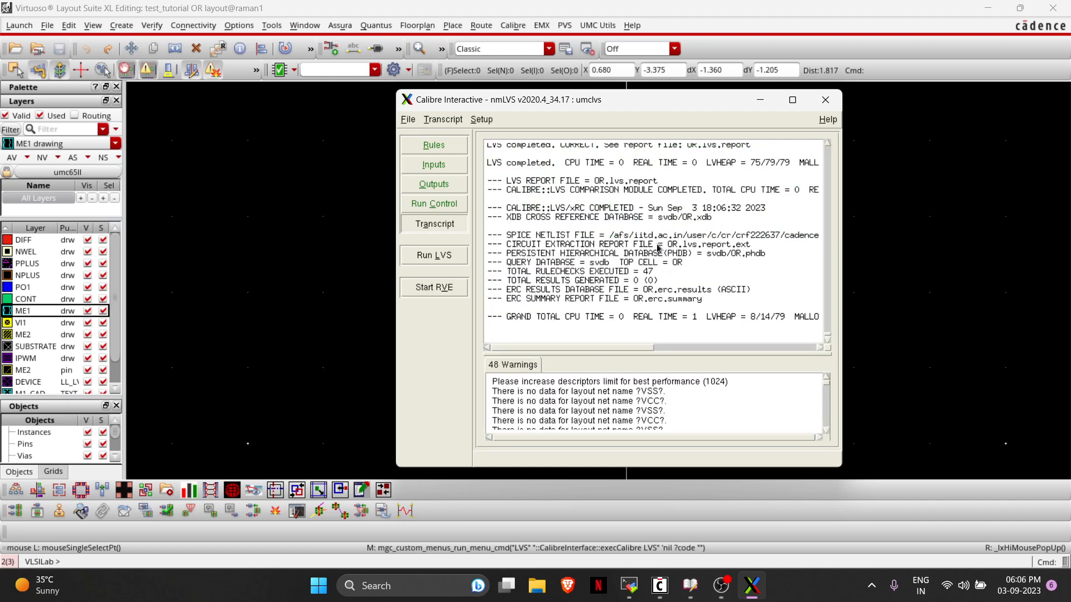
Read the overall comparison results and cell summary in the LVS report, and return to the OR layout.
left_click(760, 99)
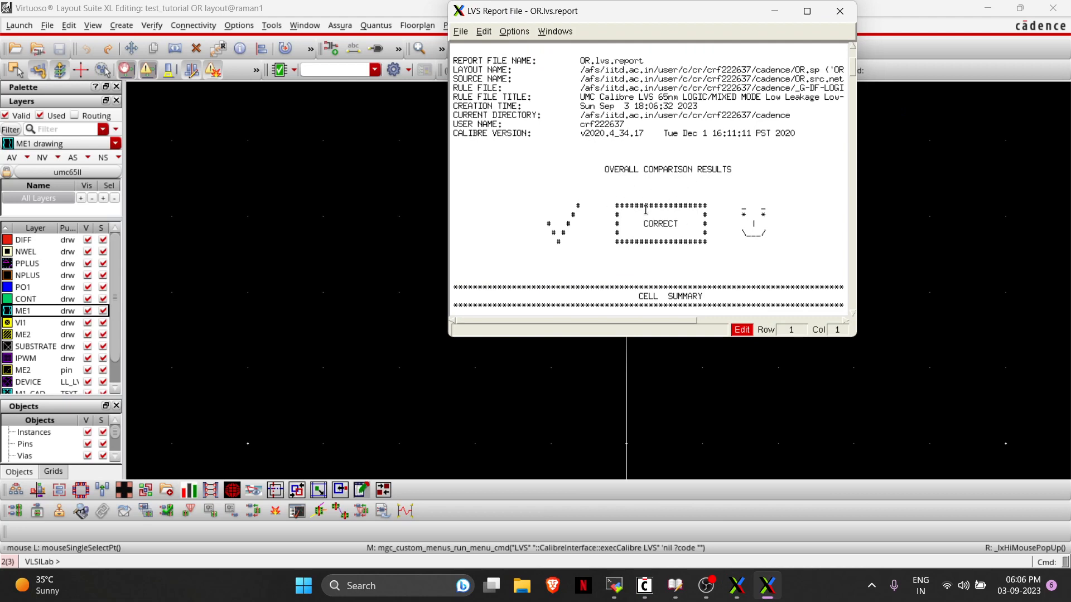
scroll(646, 210, "down", 3)
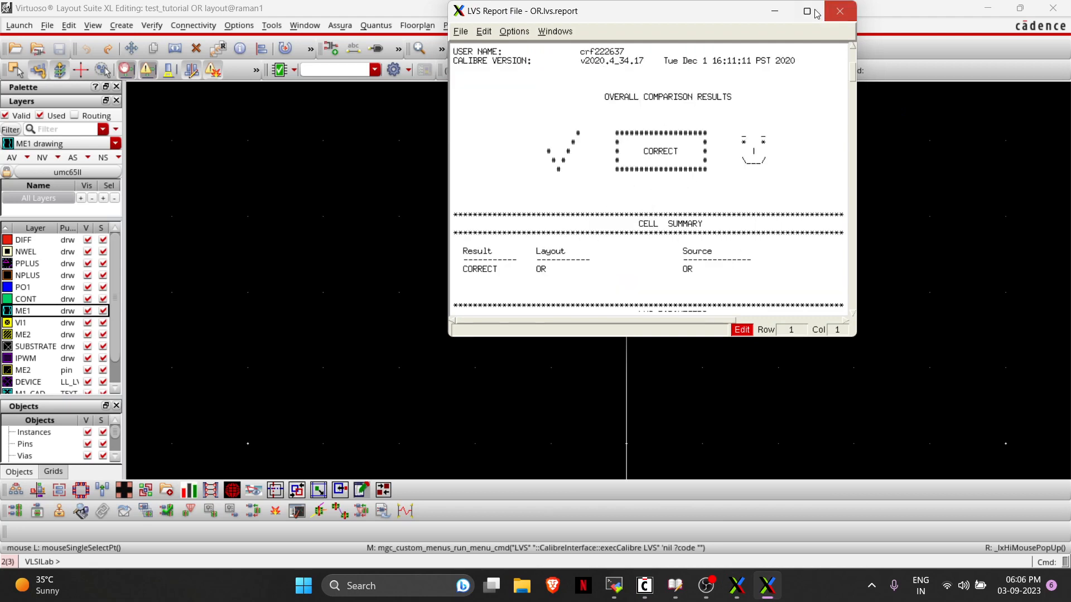
left_click(775, 10)
scroll(730, 376, "down", 2, "ctrl")
scroll(733, 376, "up", 2, "ctrl")
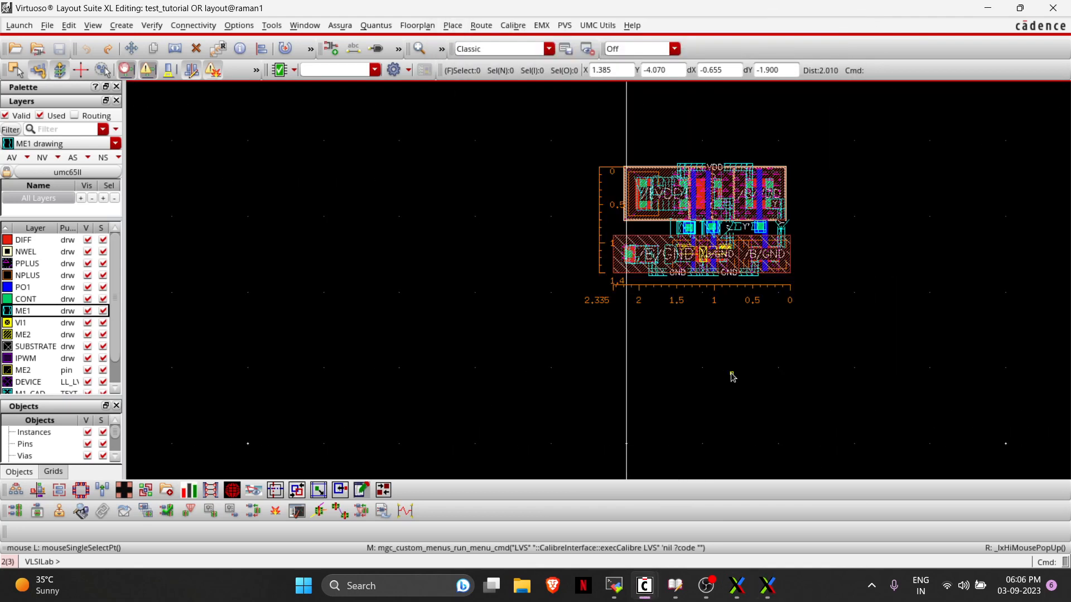
scroll(732, 377, "down", 3, "shift")
scroll(504, 355, "up", 1, "ctrl")
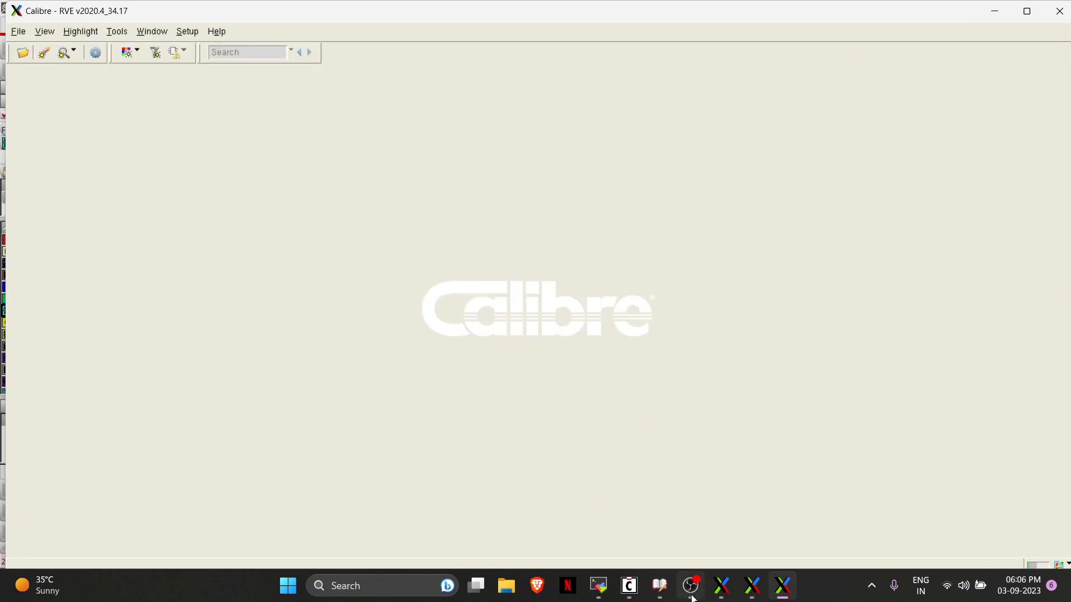
Examine the OR cell's comparison results in Calibre RVE, including the layout and source object counts.
mouse_move(694, 598)
left_click(661, 512)
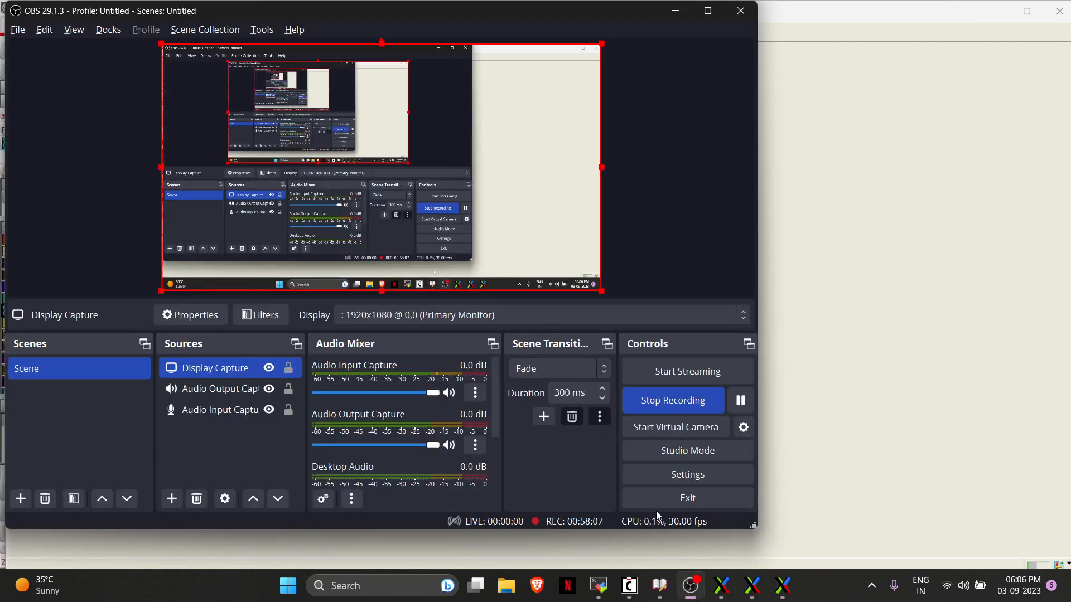
left_click(677, 13)
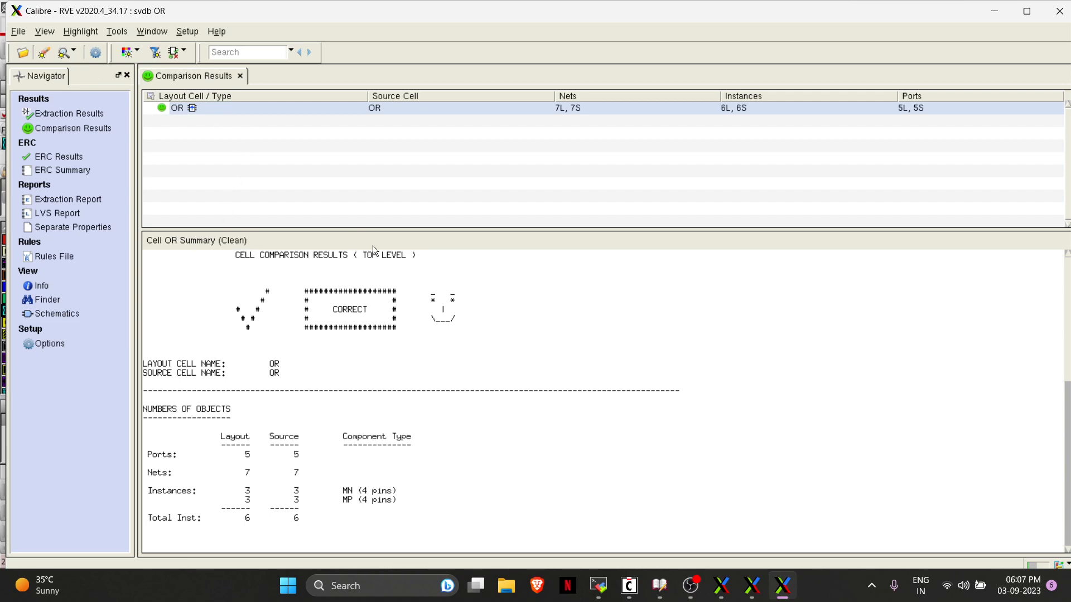
mouse_move(725, 585)
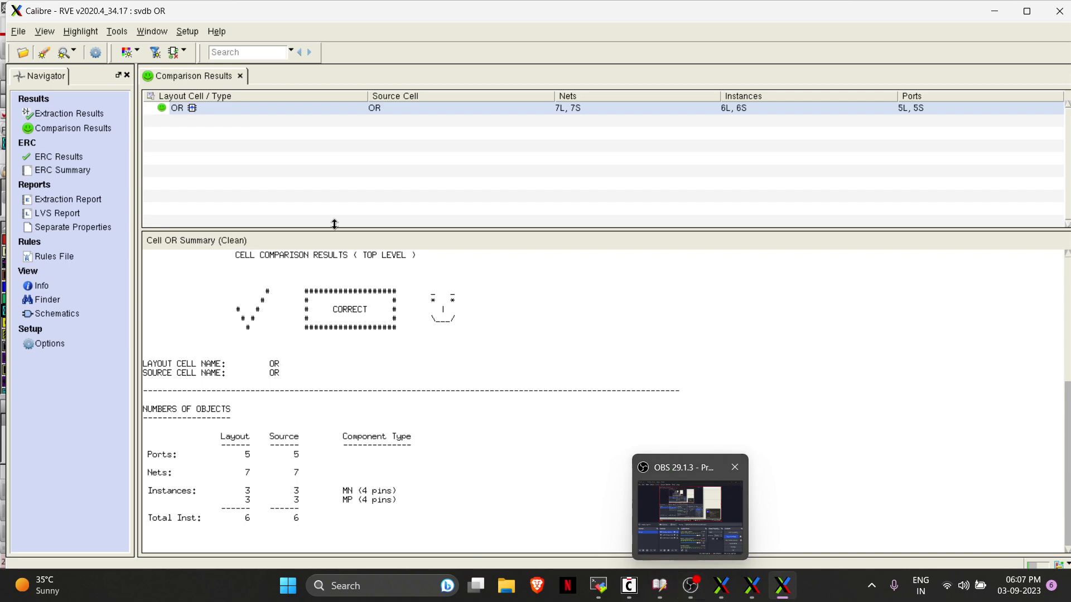
left_click(98, 127)
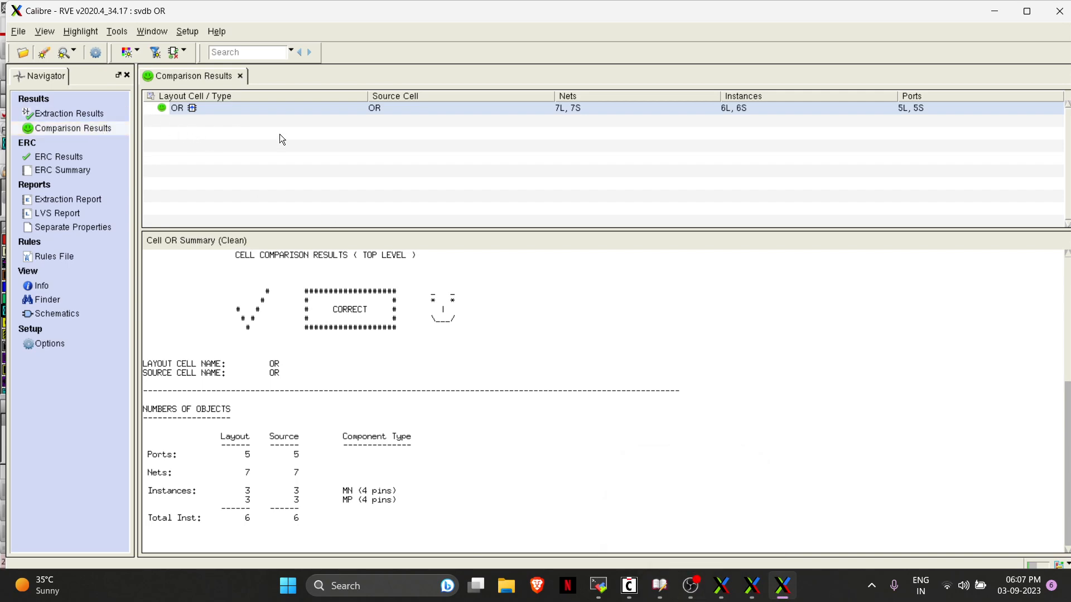
mouse_move(708, 571)
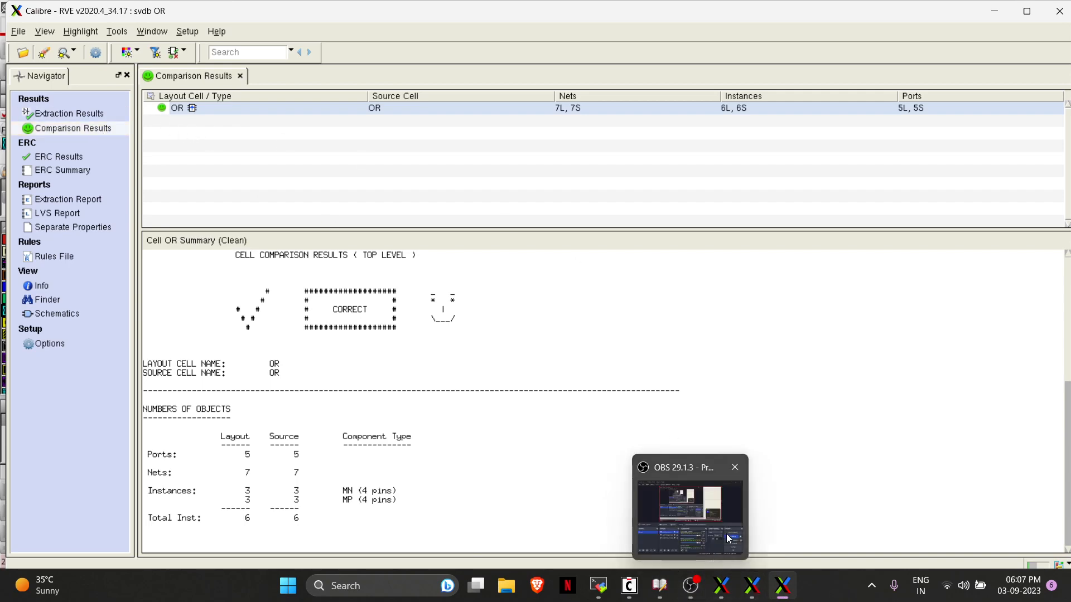